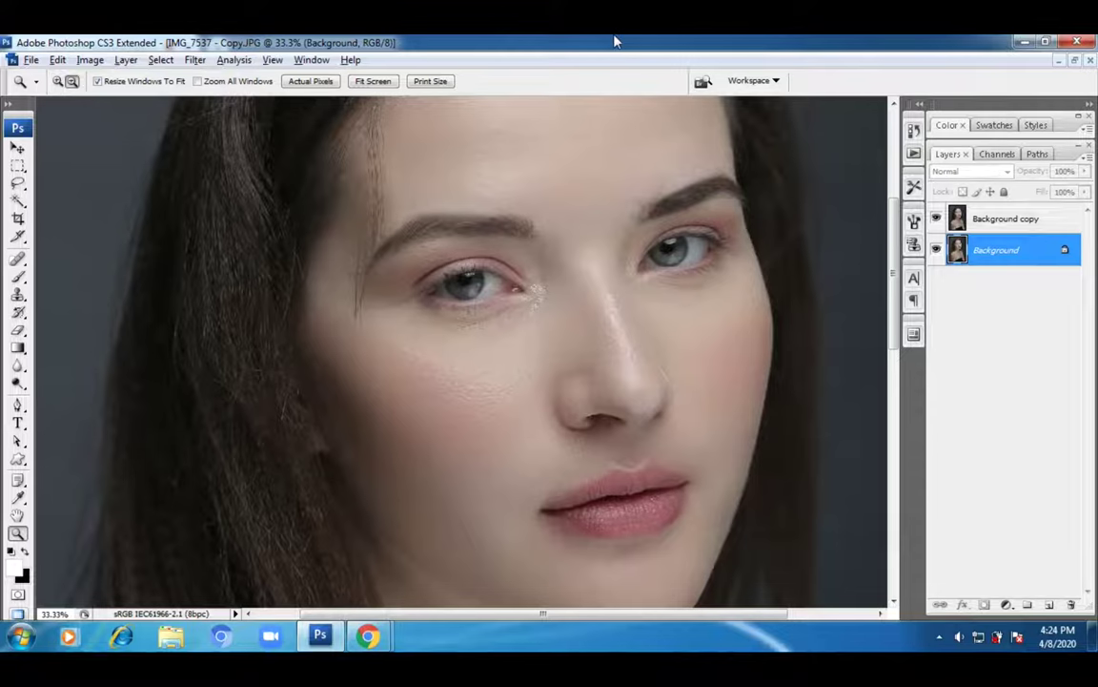
- Check the photo's 4000 × 6000 px size in Image Size and cancel without resizing
key("ctrl+alt+i")
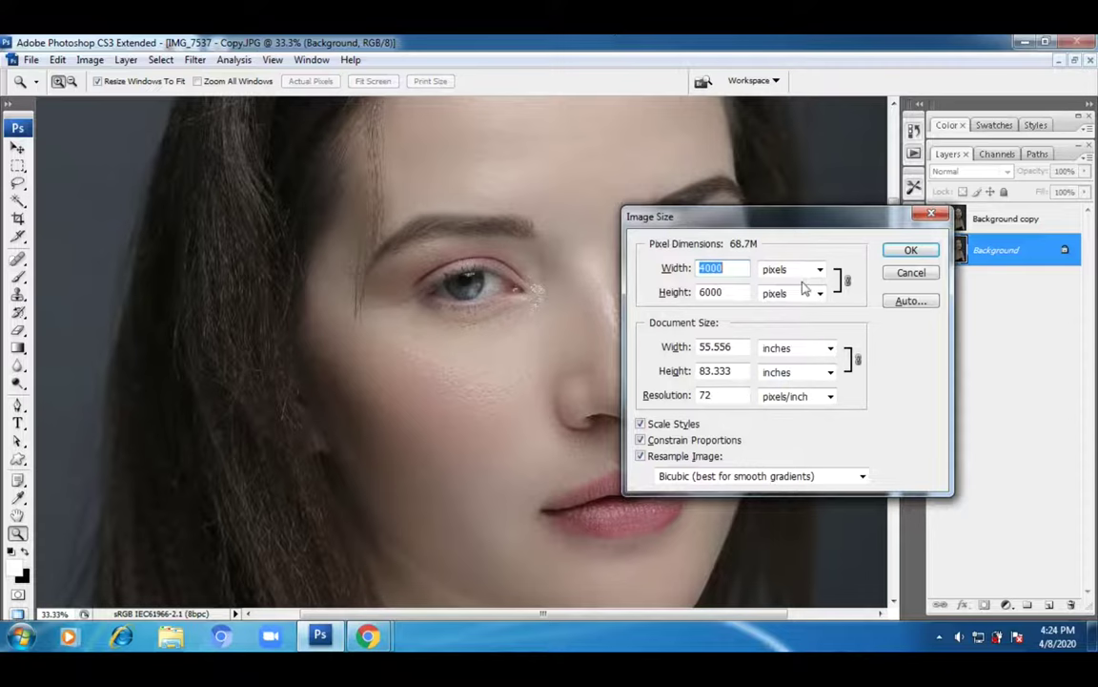
left_click(736, 268)
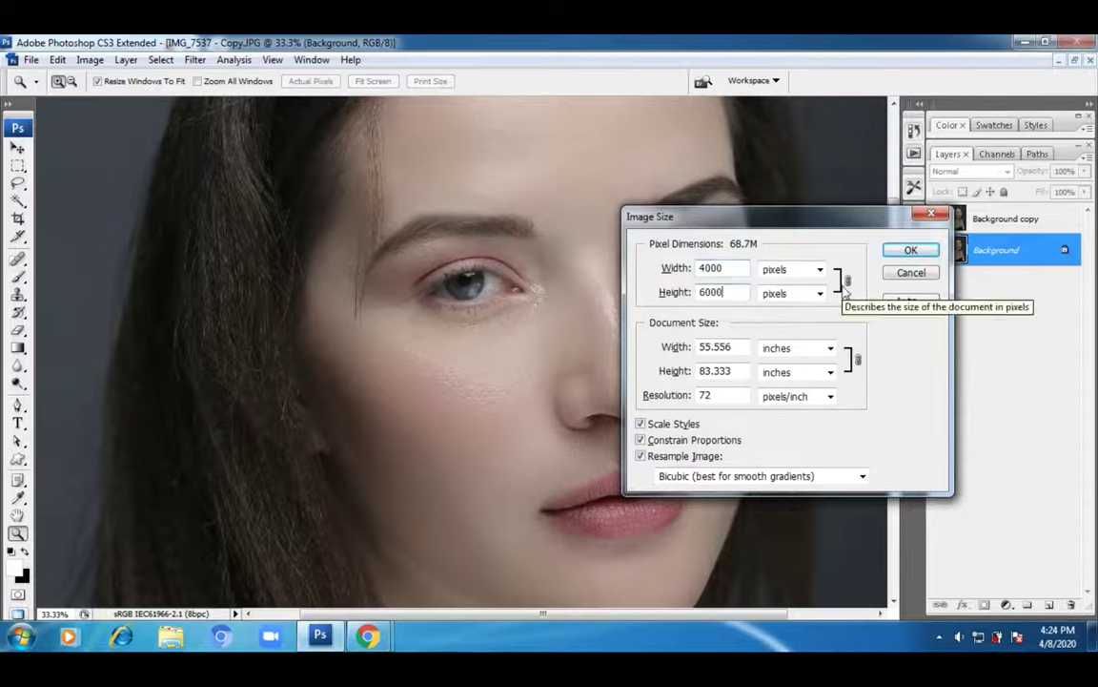
left_click(911, 274)
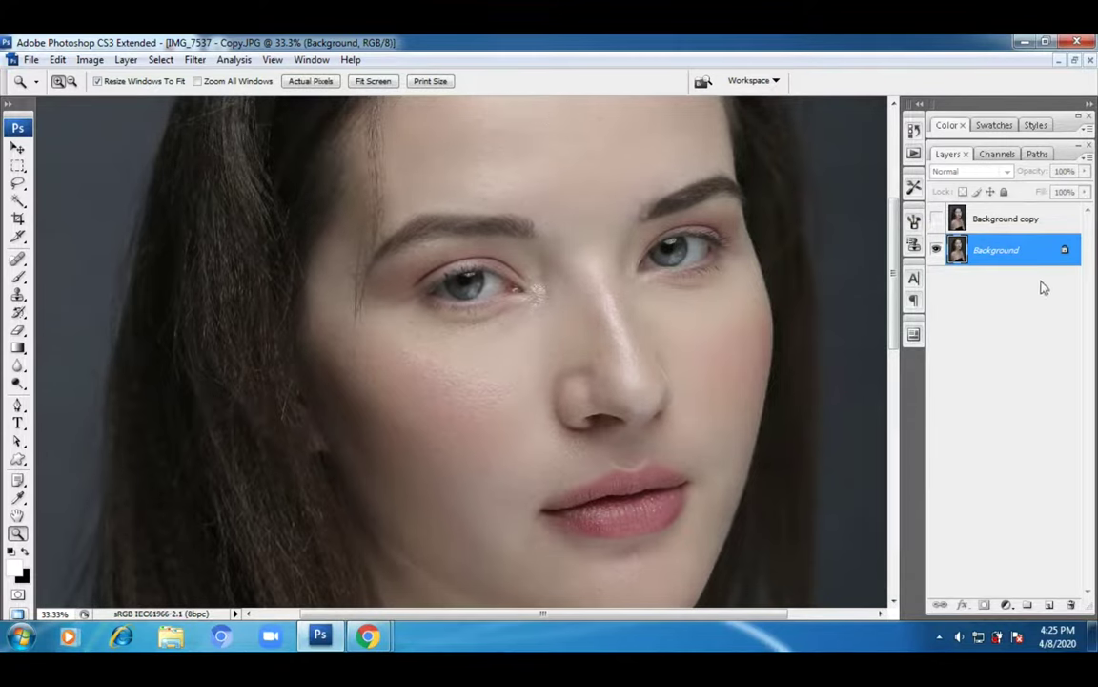
- Duplicate Background into Background copy 2, placed between Background copy and Background
left_click_drag(1029, 255, 1049, 604)
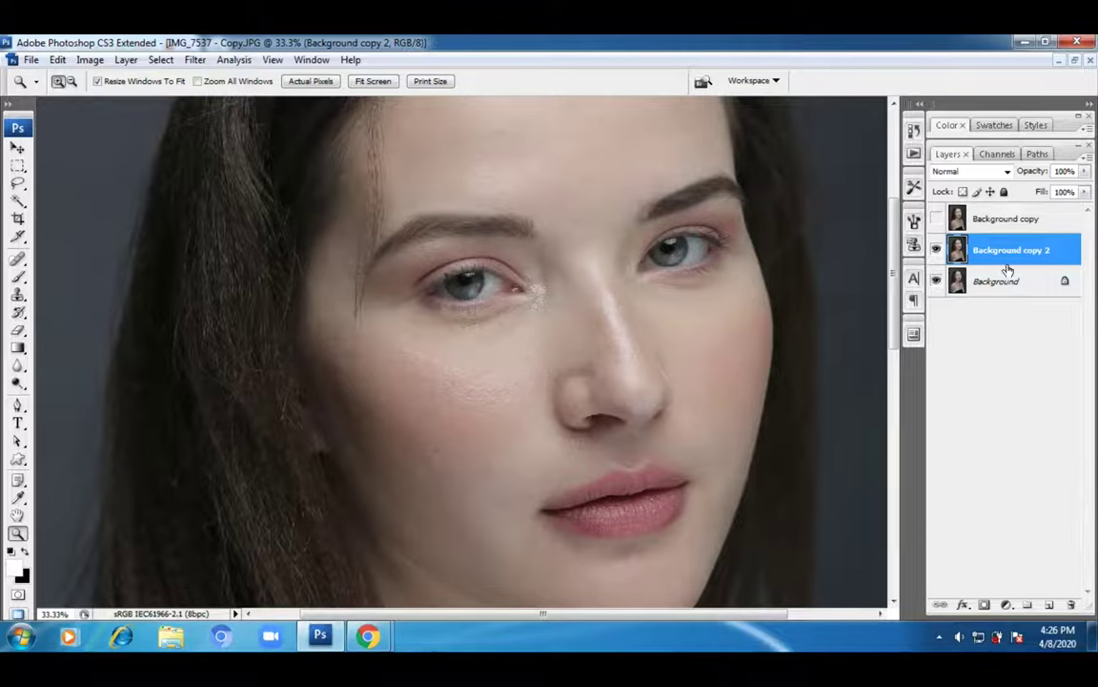
left_click(190, 62)
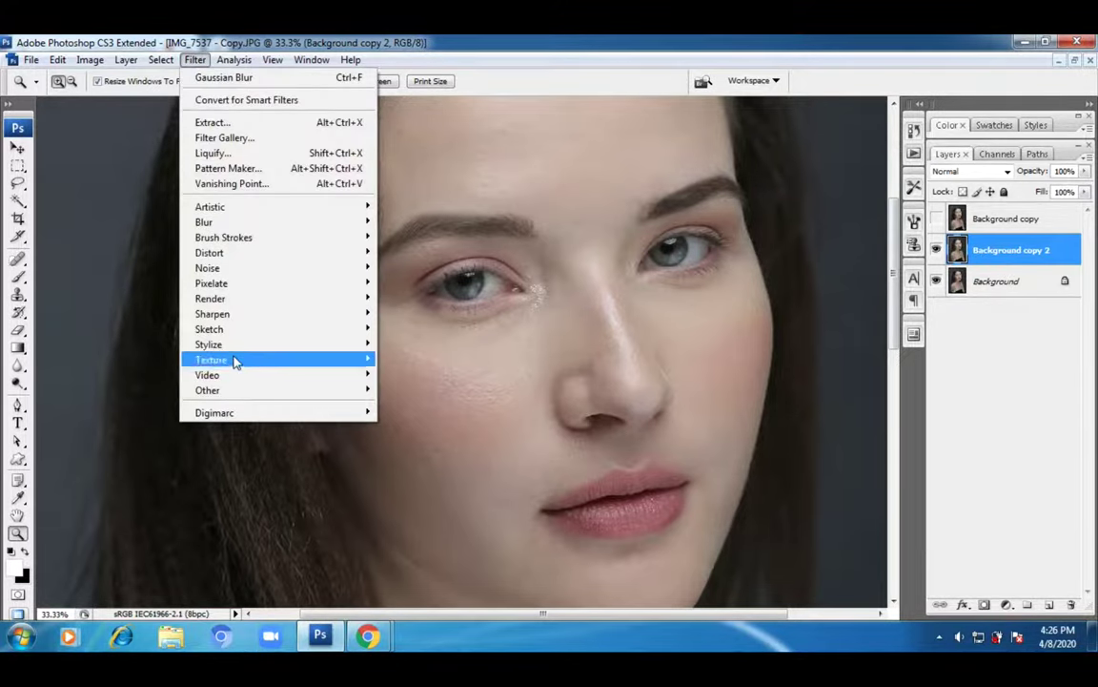
- Apply Filter > Other > High Pass at a 25.0-pixel radius to Background copy 2
mouse_move(235, 399)
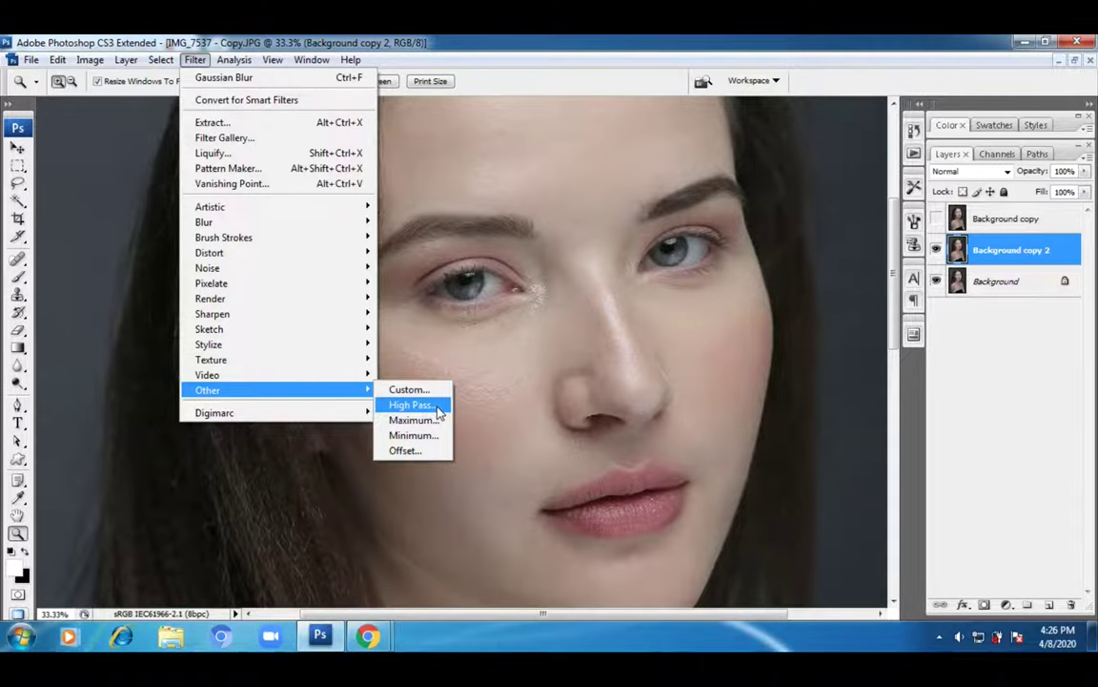
left_click(439, 407)
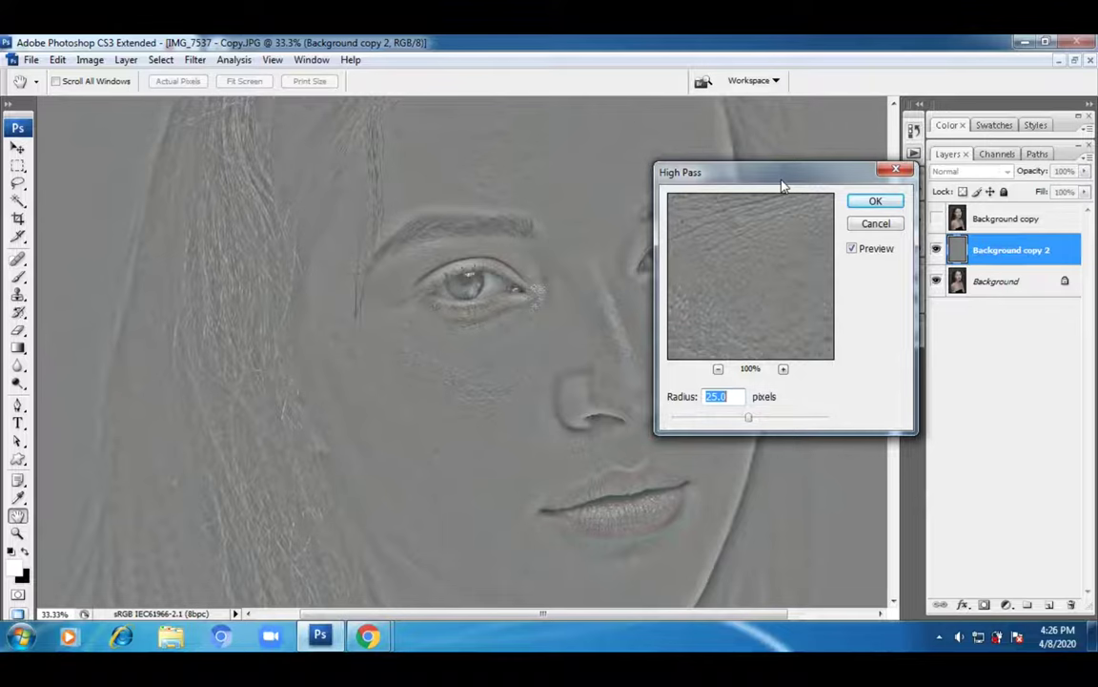
left_click(734, 399)
left_click(688, 398)
left_click(876, 203)
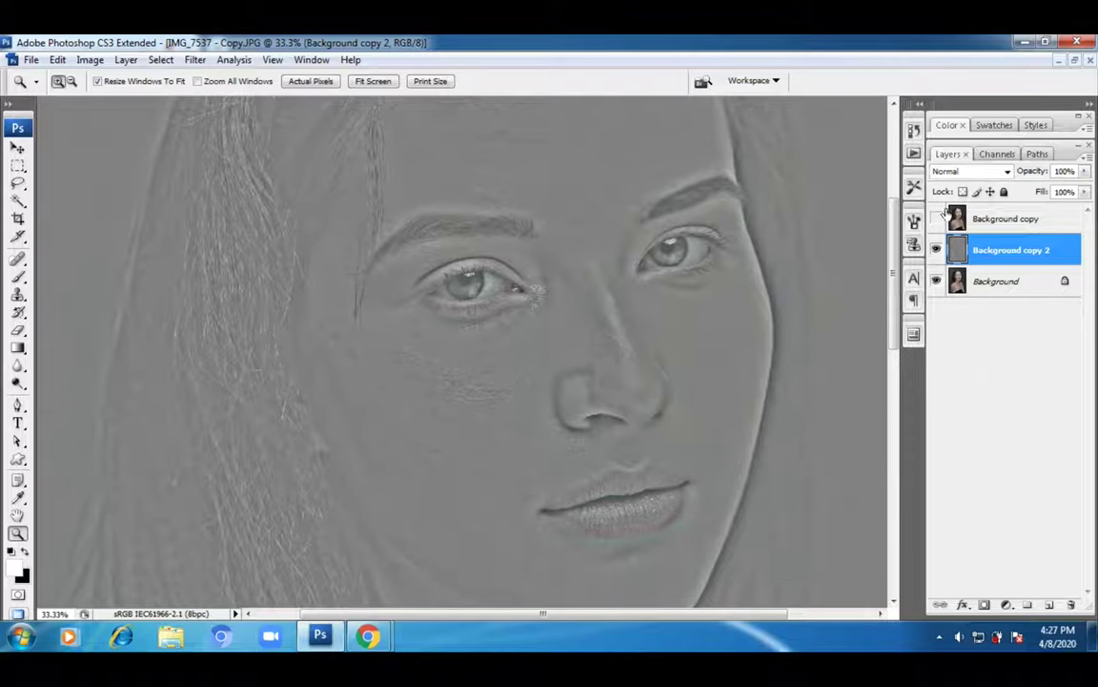
- Set Background copy 2 to Vivid Light blending and inspect the sharpened cheek texture up close
left_click(965, 179)
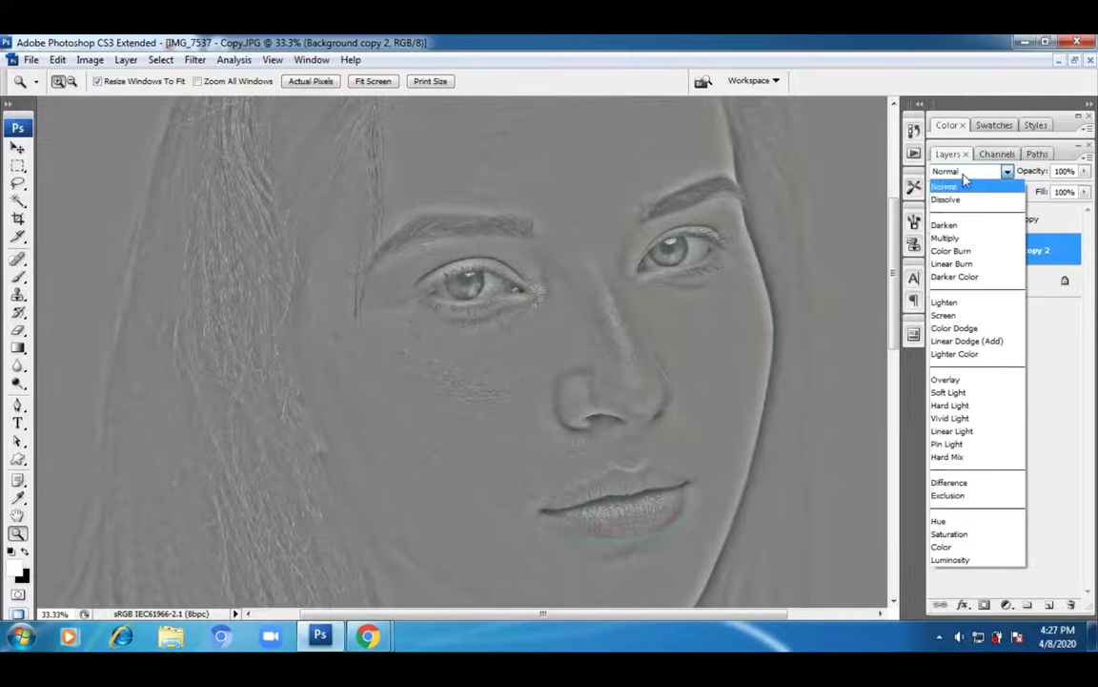
left_click(1019, 422)
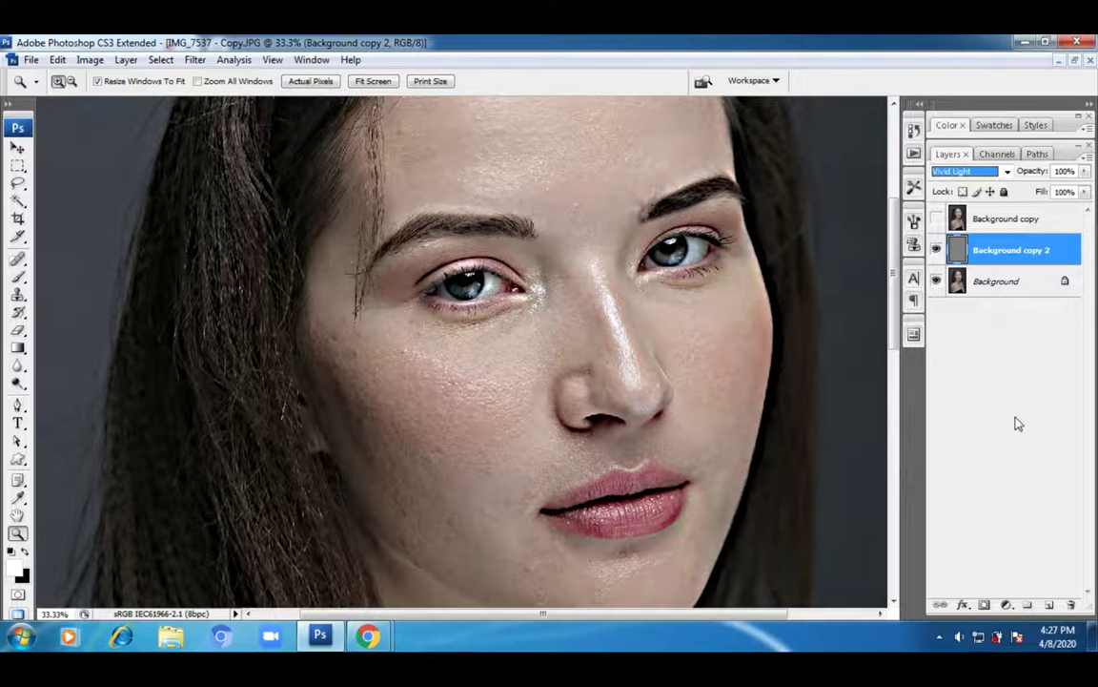
left_click_drag(413, 310, 321, 455)
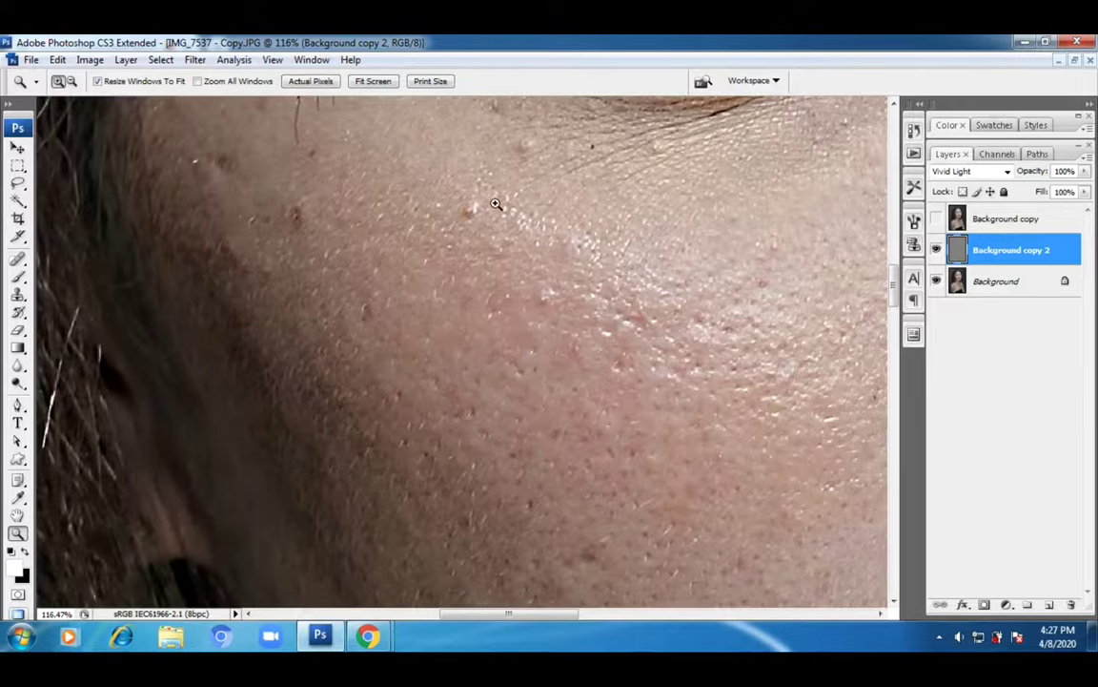
left_click(549, 360, "alt")
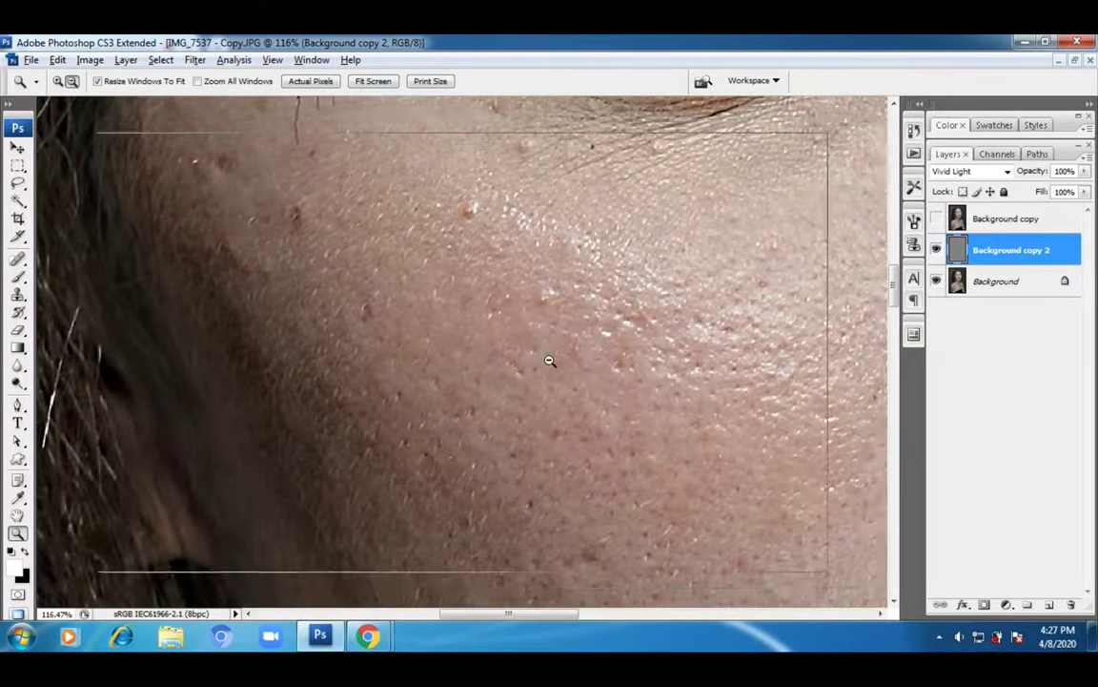
left_click(549, 360, "alt")
left_click(549, 361, "alt")
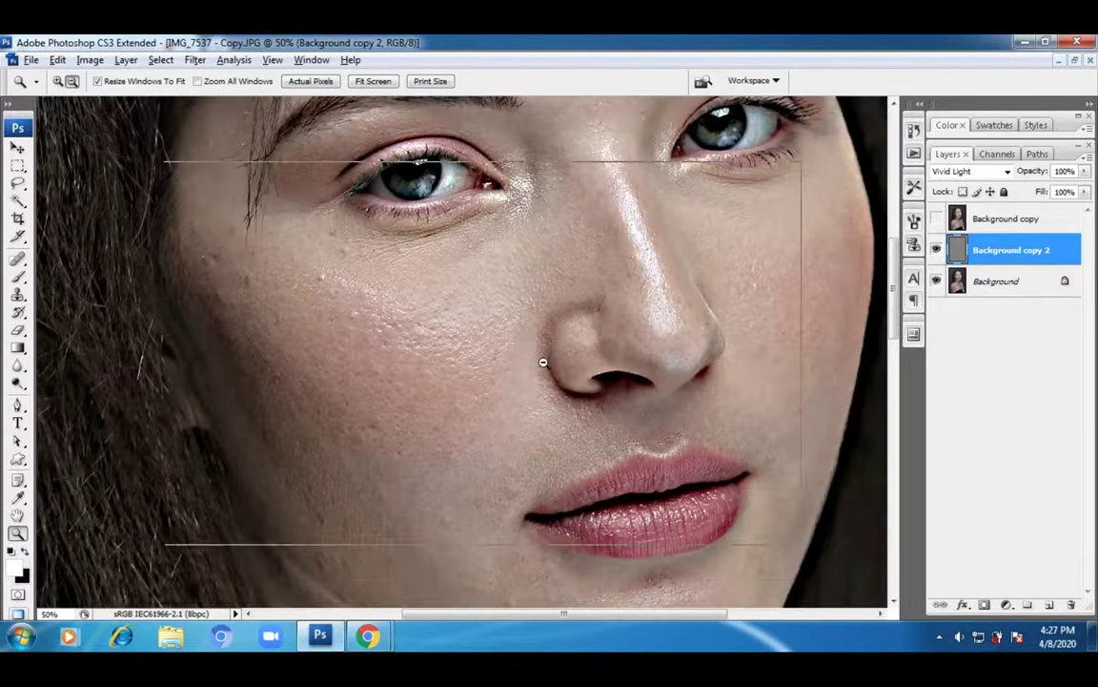
left_click(496, 386, "alt")
left_click(494, 390, "alt")
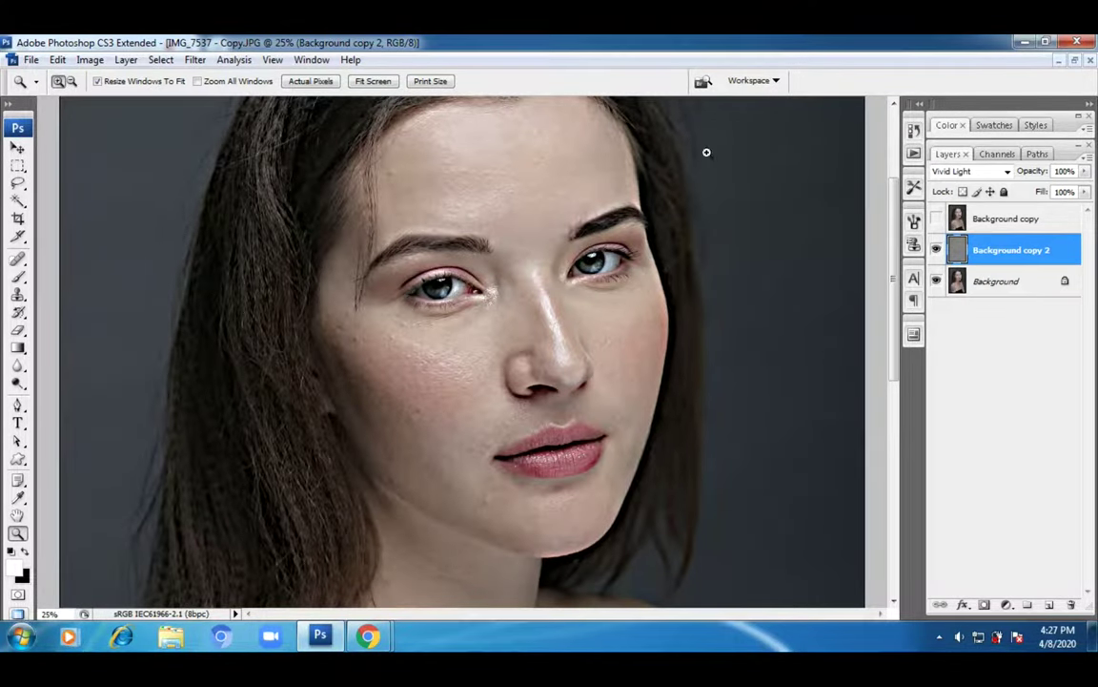
- Reapply the last filter for a heavy blur, then add an inverted black layer mask to Background copy 2
left_click(91, 60)
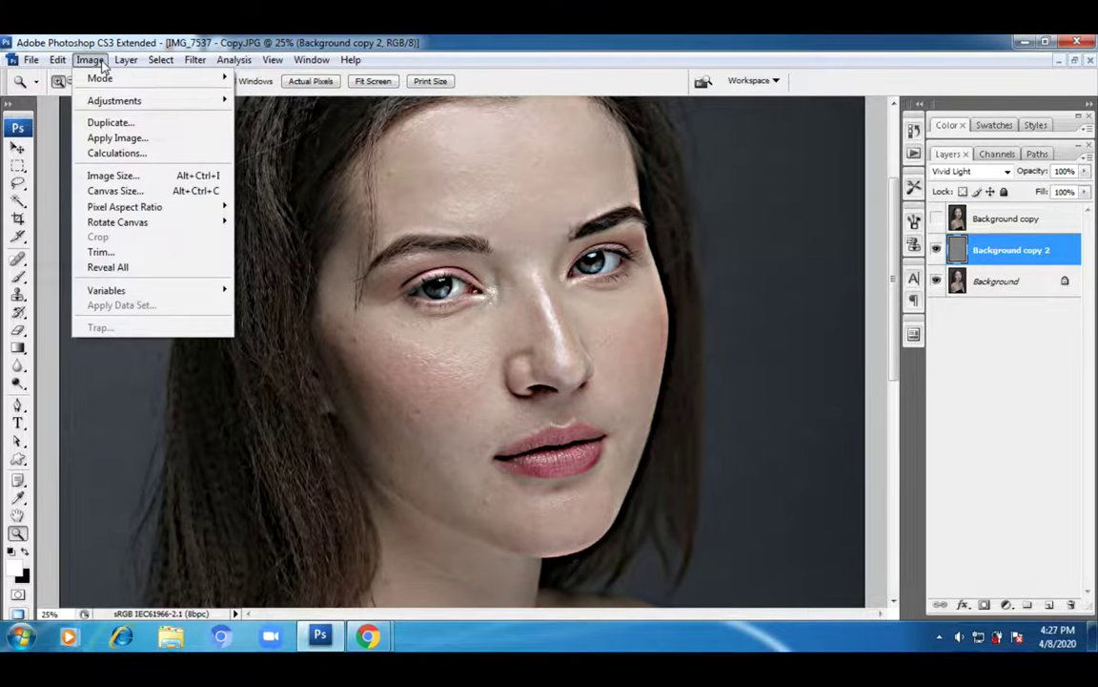
left_click(518, 41)
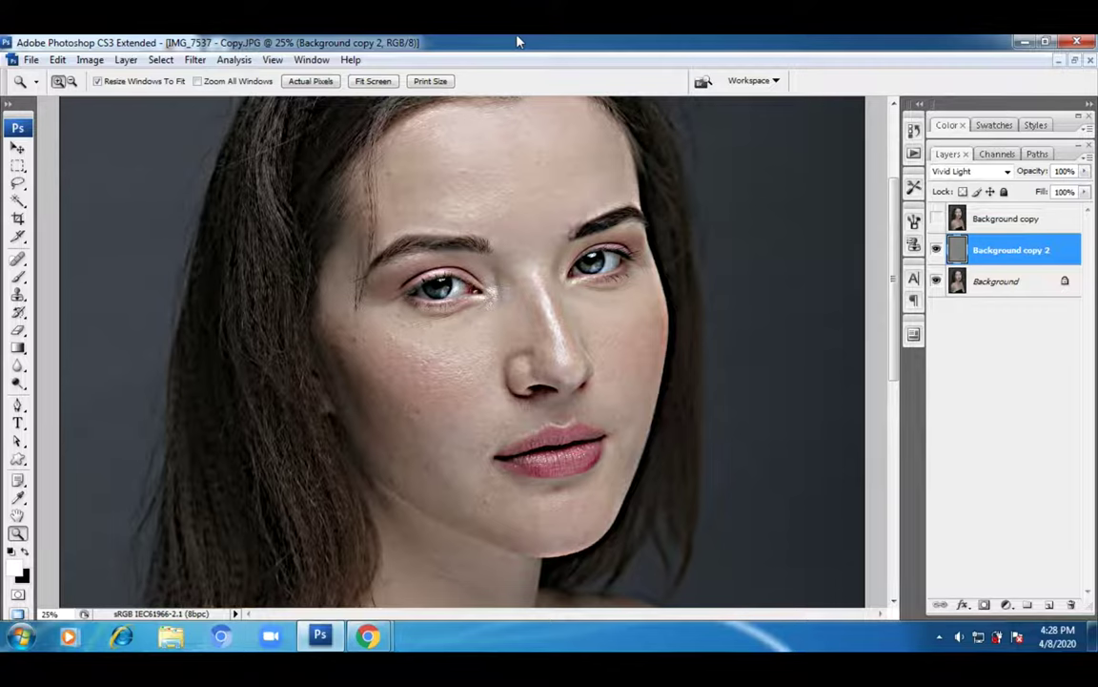
key("ctrl+f")
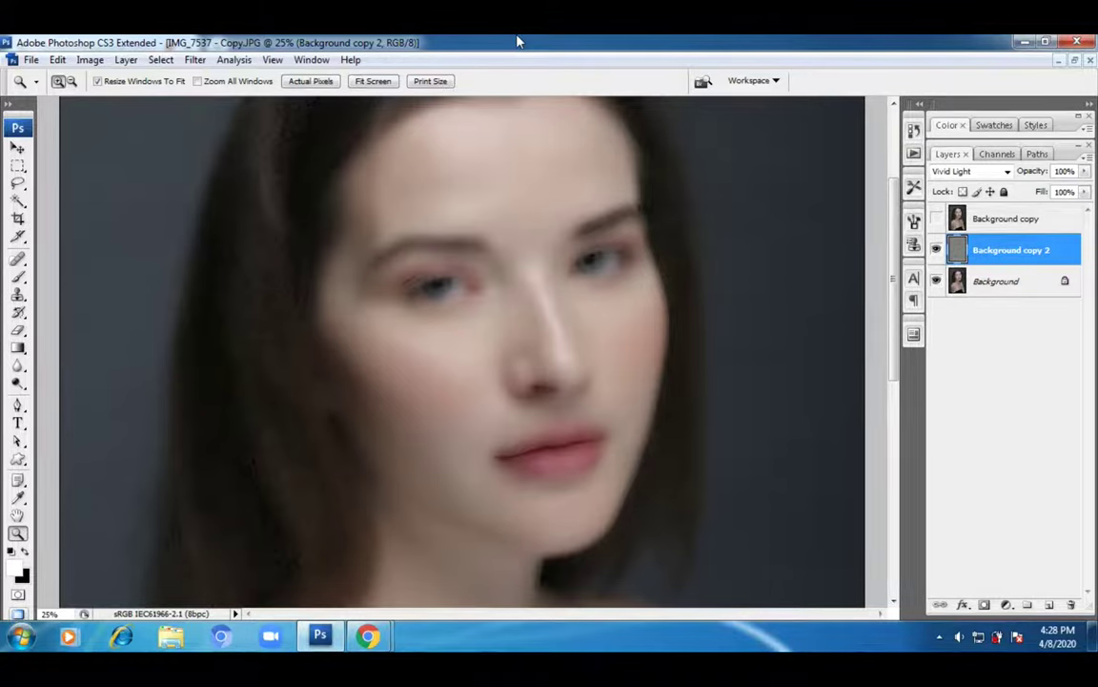
left_click(984, 606)
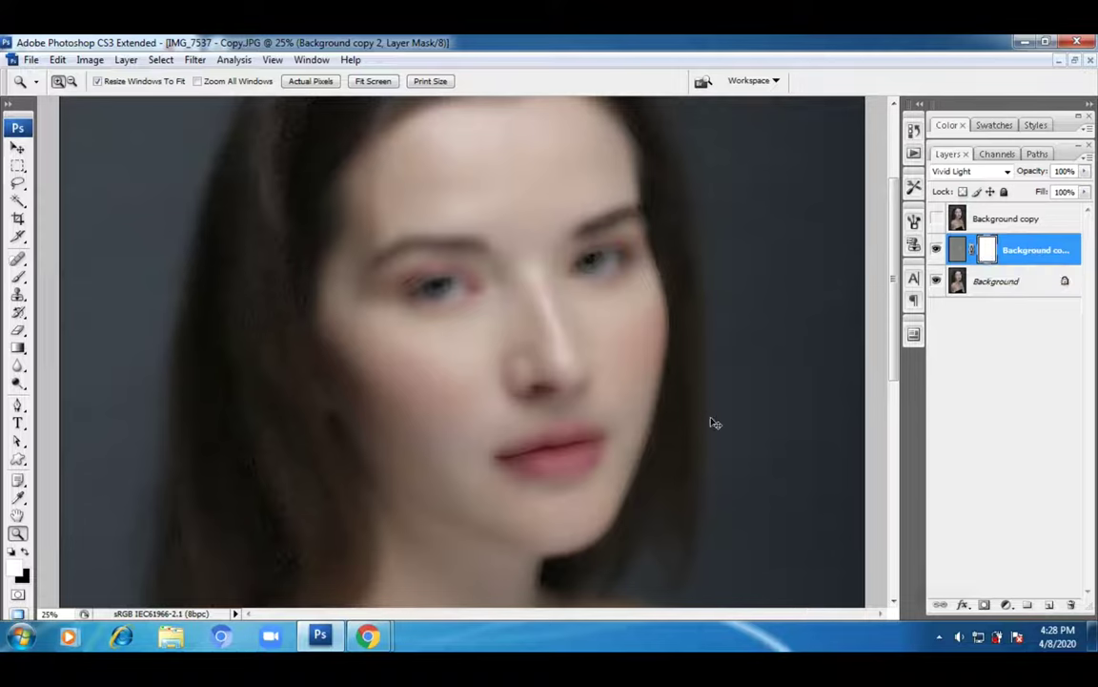
key("ctrl+i")
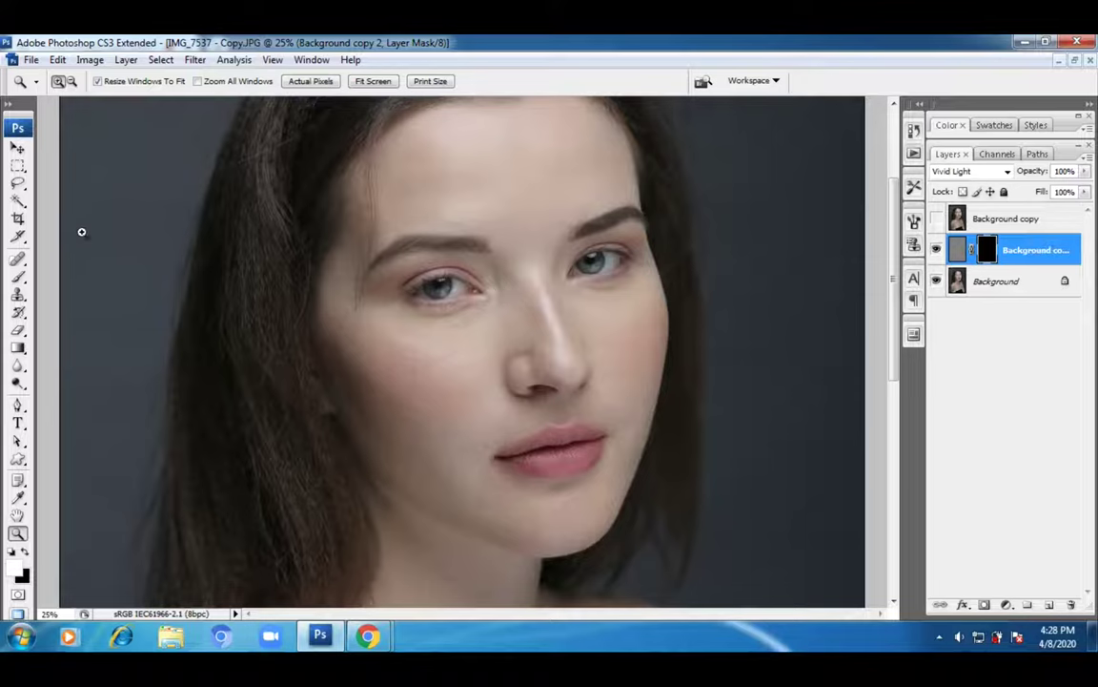
- Set up a soft 87 px Brush Tool, showing Background copy and hiding Background copy 2
left_click(22, 283)
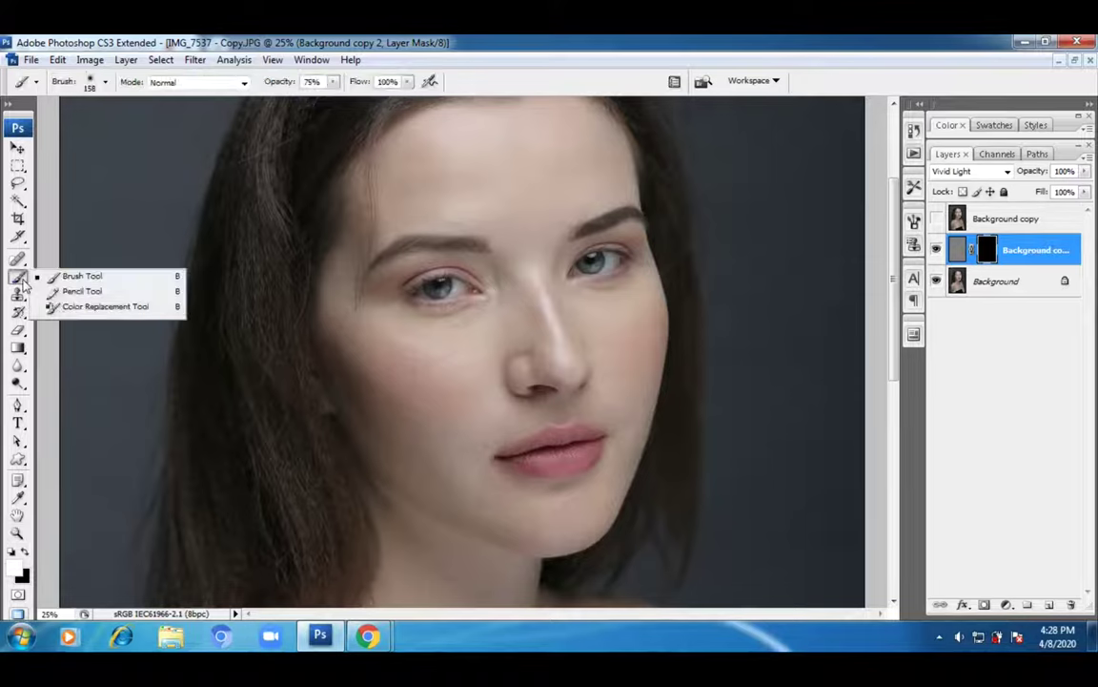
left_click(113, 283)
left_click(106, 83)
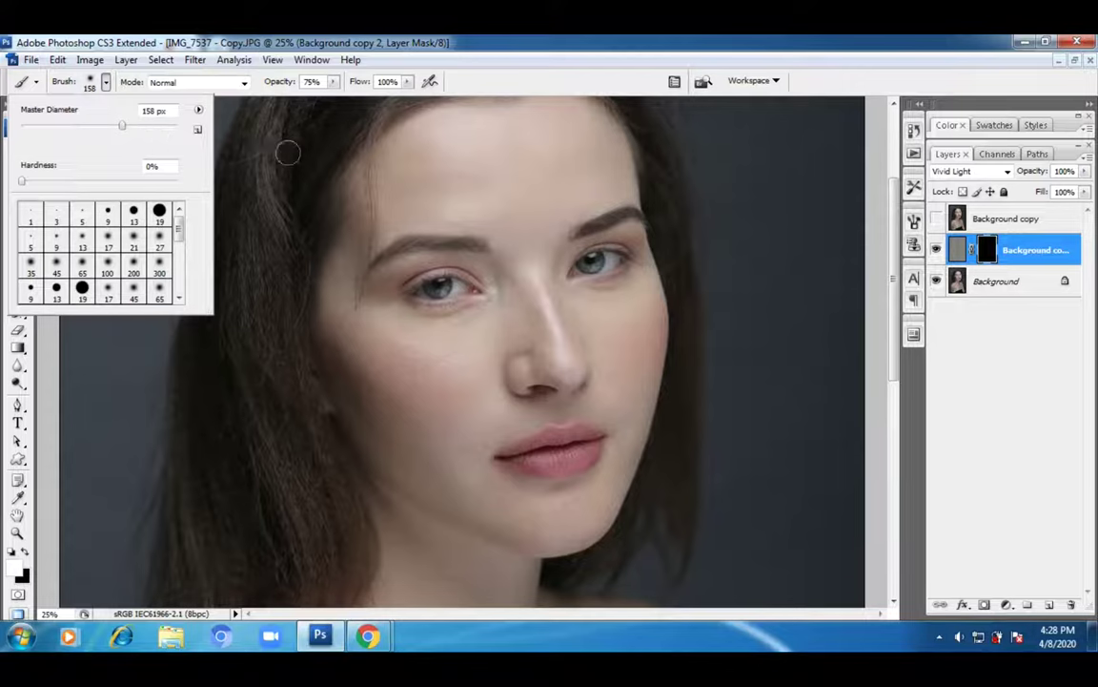
left_click(169, 127)
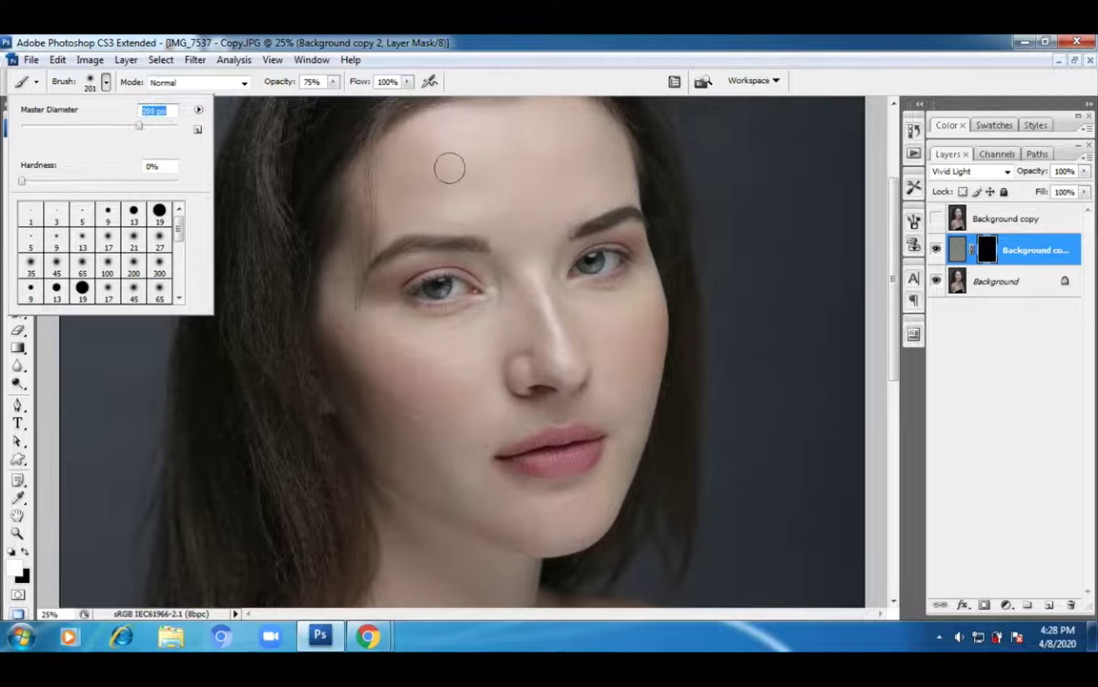
left_click(153, 132)
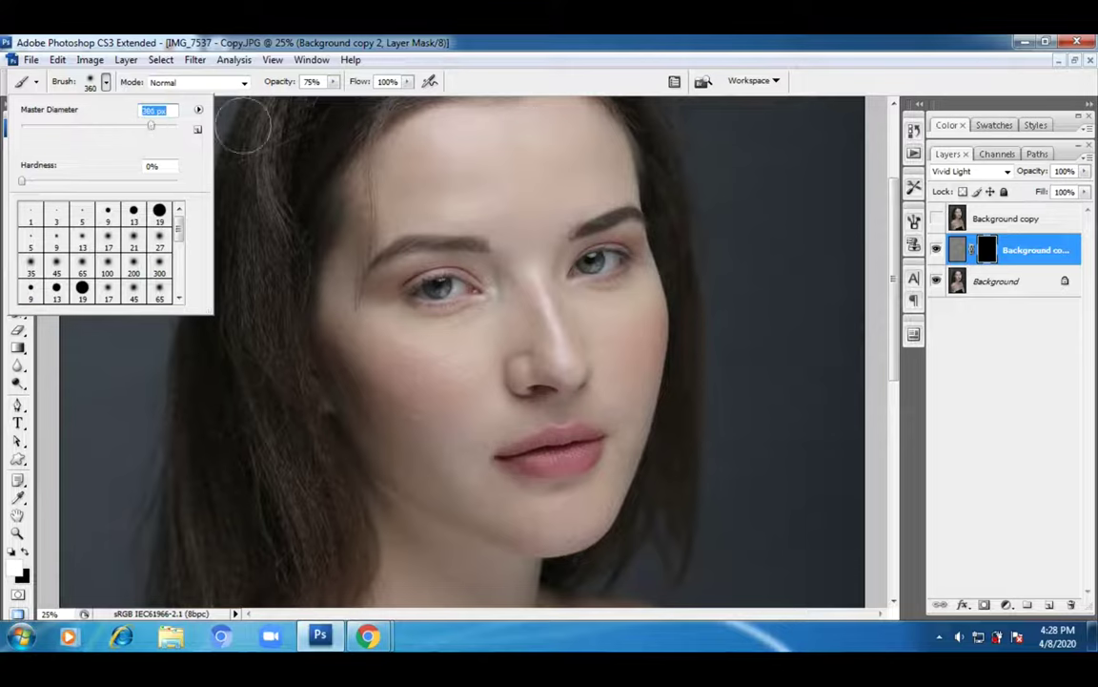
left_click_drag(151, 126, 161, 125)
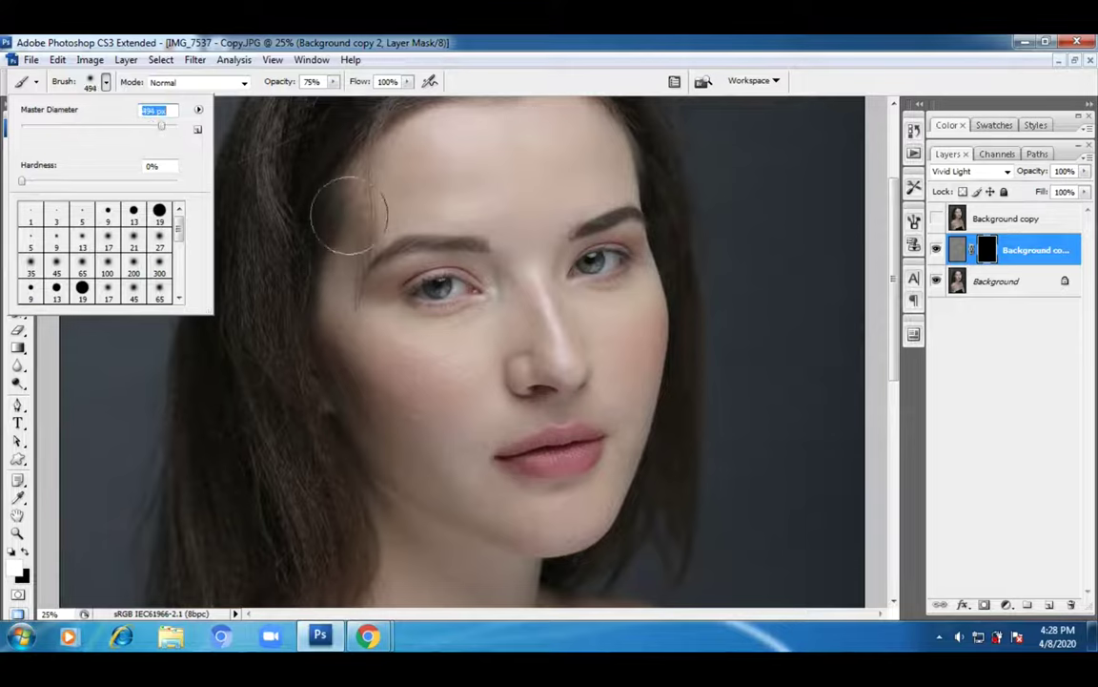
left_click_drag(151, 131, 139, 128)
left_click(83, 131)
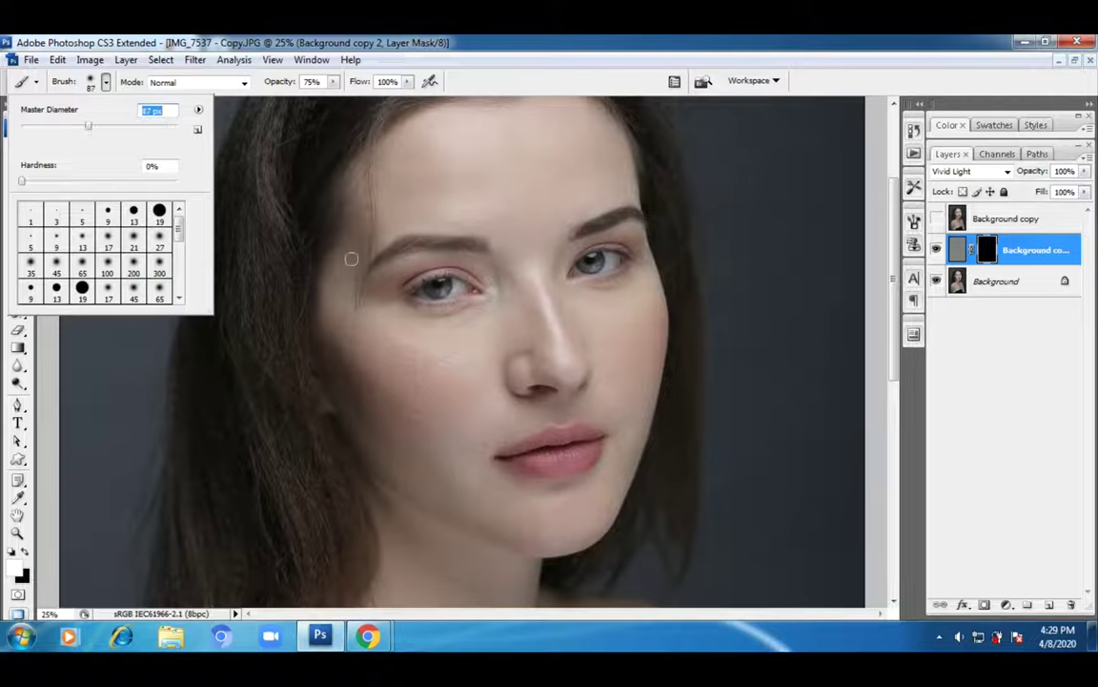
left_click(561, 41)
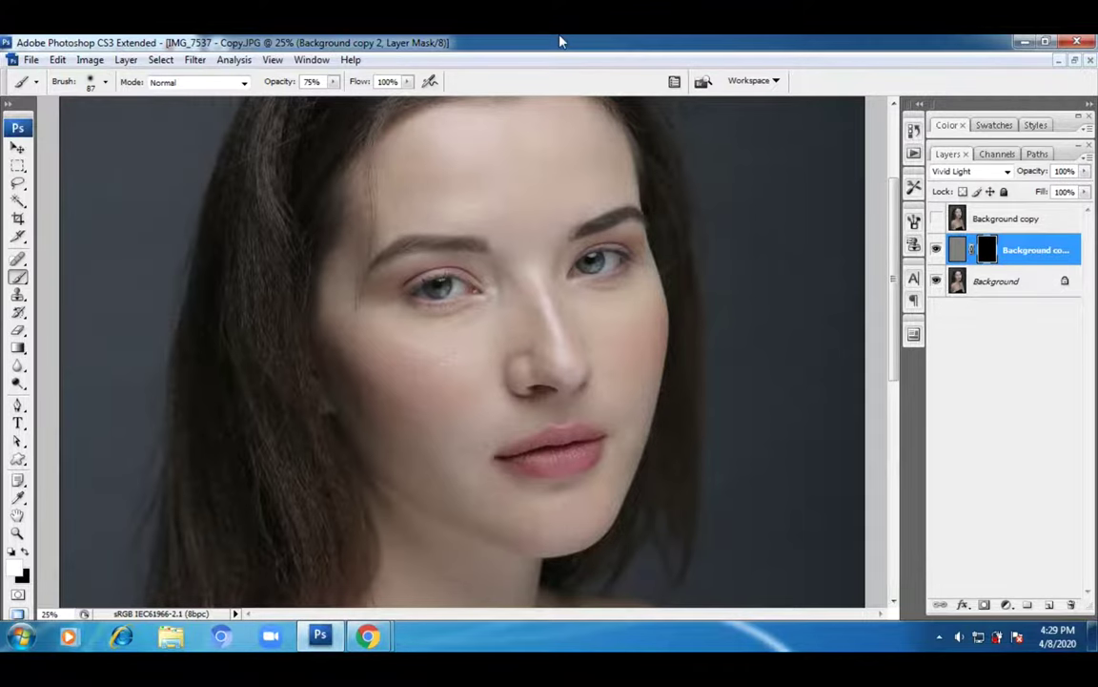
left_click(937, 249)
left_click(937, 249)
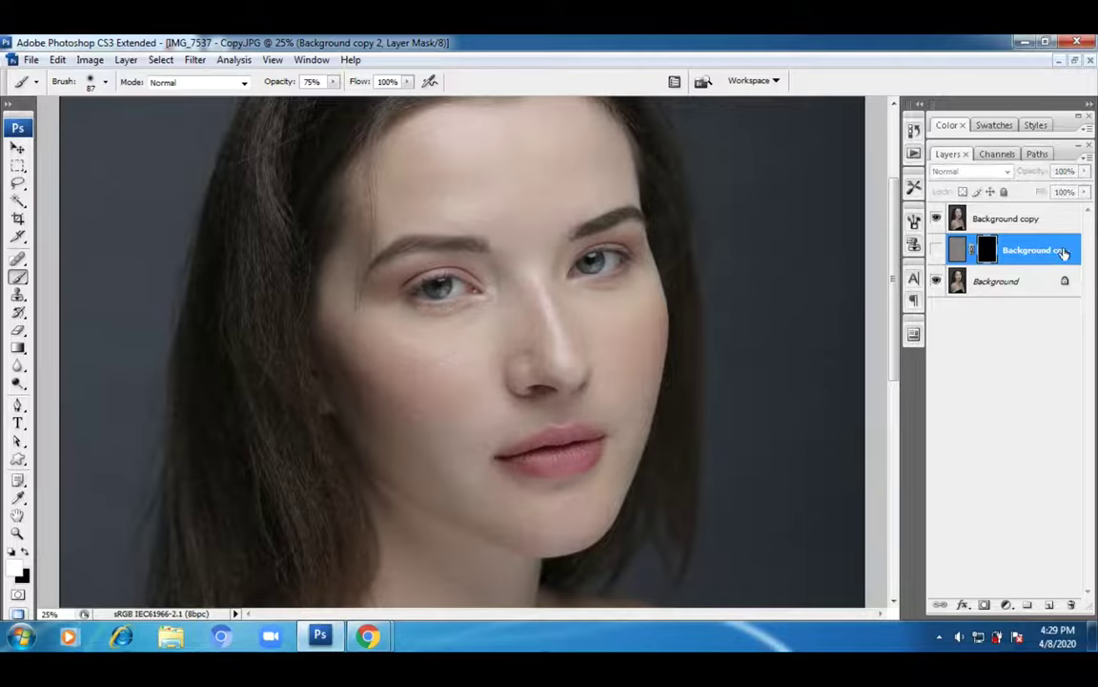
- Replace Background copy 2 with a fresh duplicate of Background copy
left_click_drag(1064, 252, 1069, 605)
left_click(1036, 220)
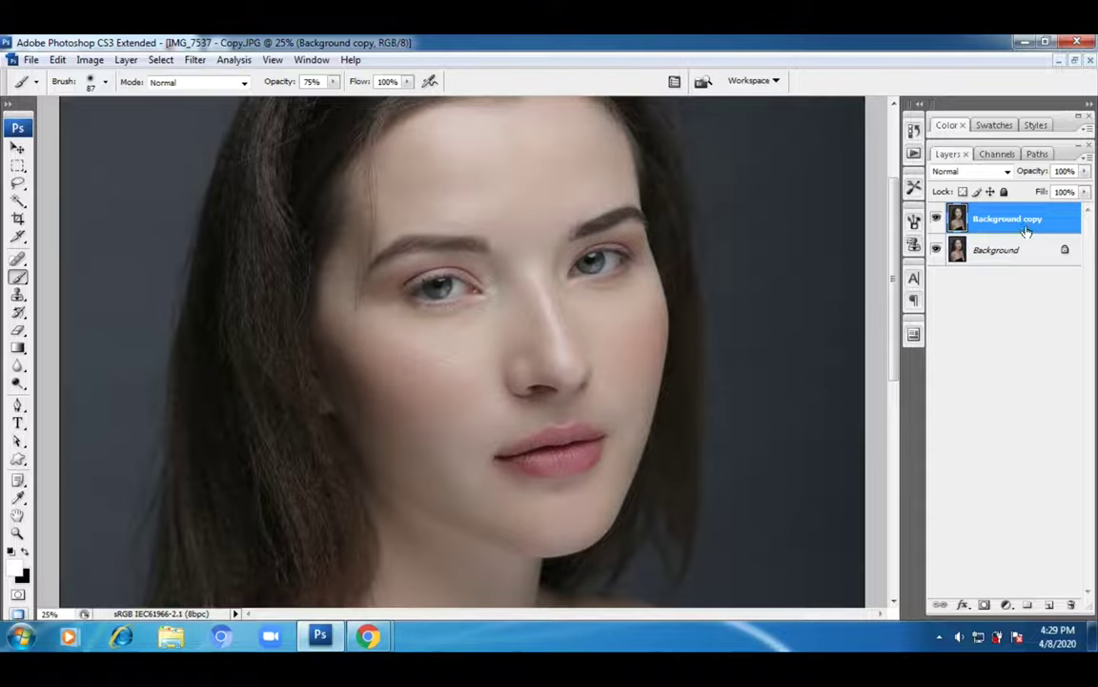
left_click_drag(1044, 224, 1049, 604)
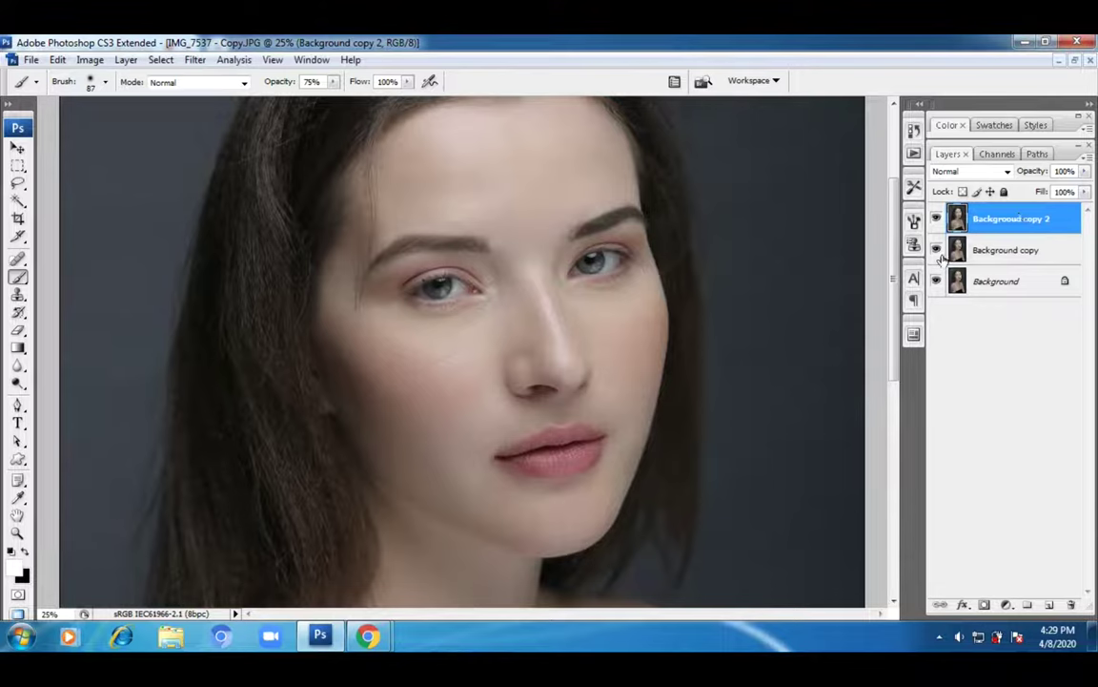
- Compare with the new Background copy 2 hidden and shown, leaving it visible, and zoom toward the face
left_click(935, 218)
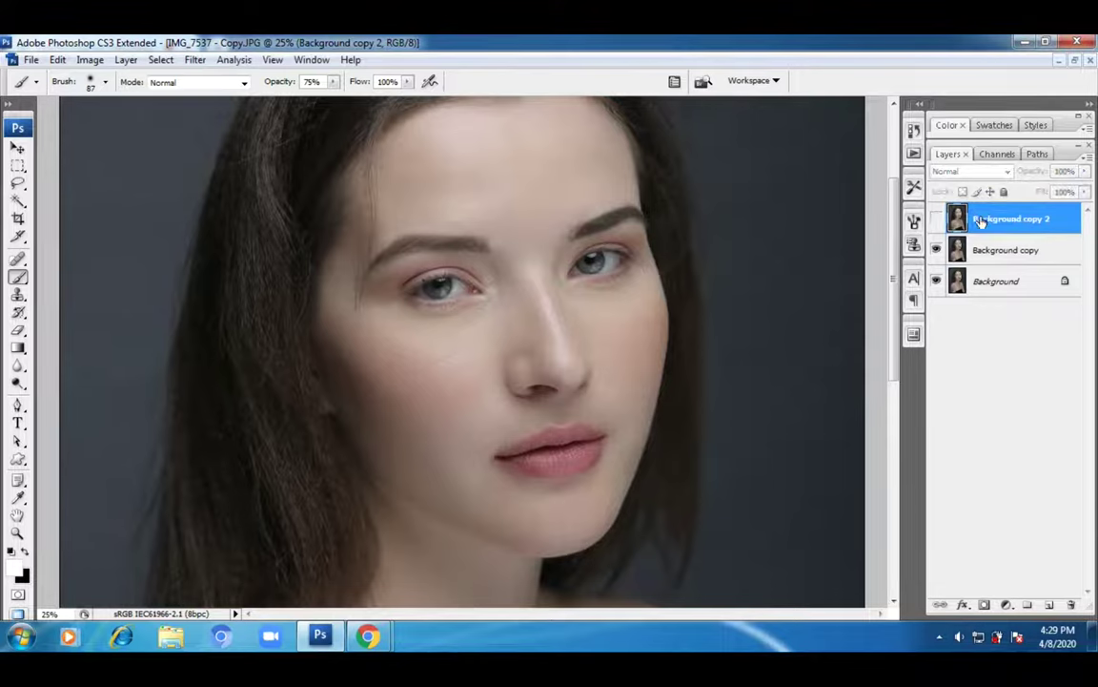
left_click(936, 220)
left_click(936, 219)
left_click(938, 220)
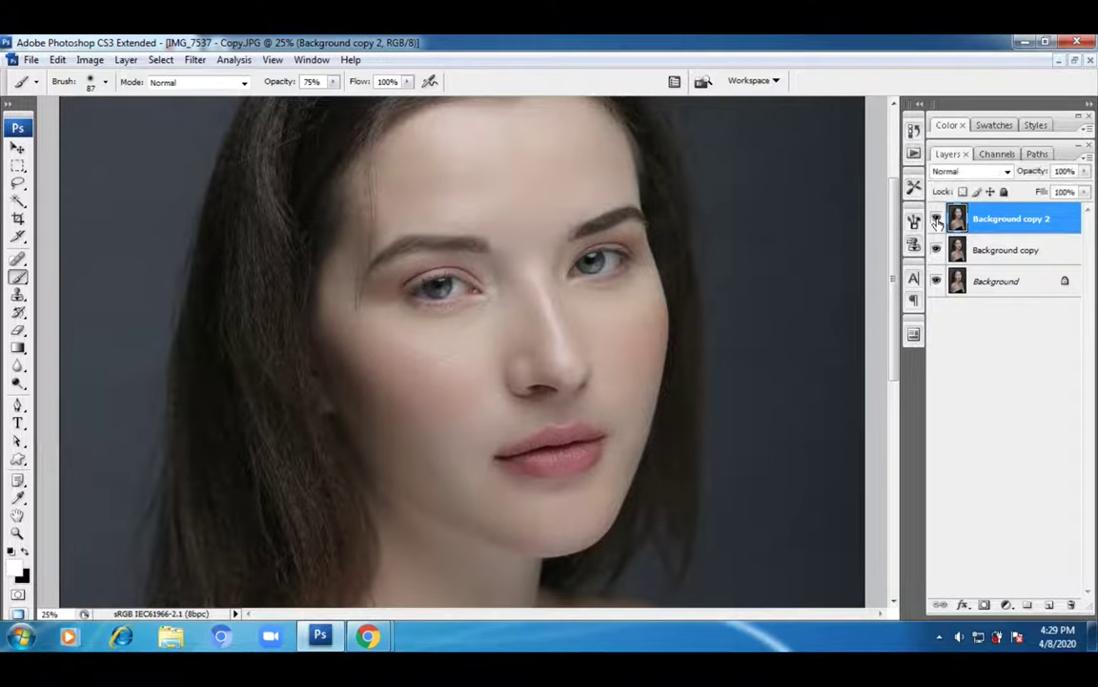
key("z")
left_click(473, 237)
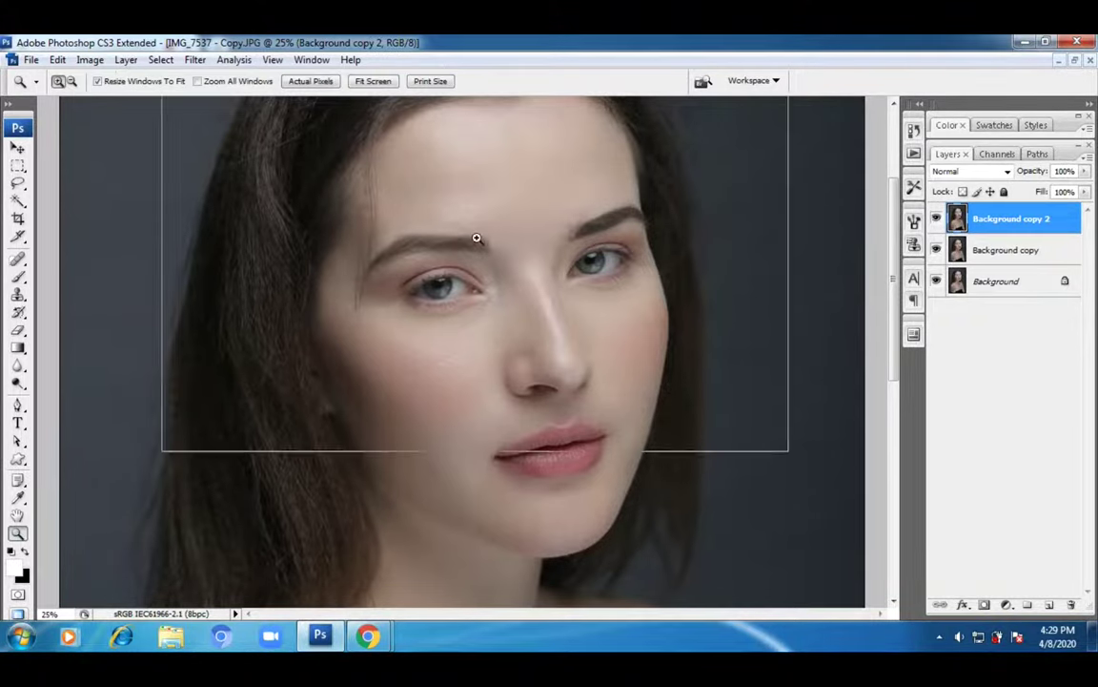
- Zoom the view in on the forehead at 100%
left_click(389, 363)
left_click(397, 365)
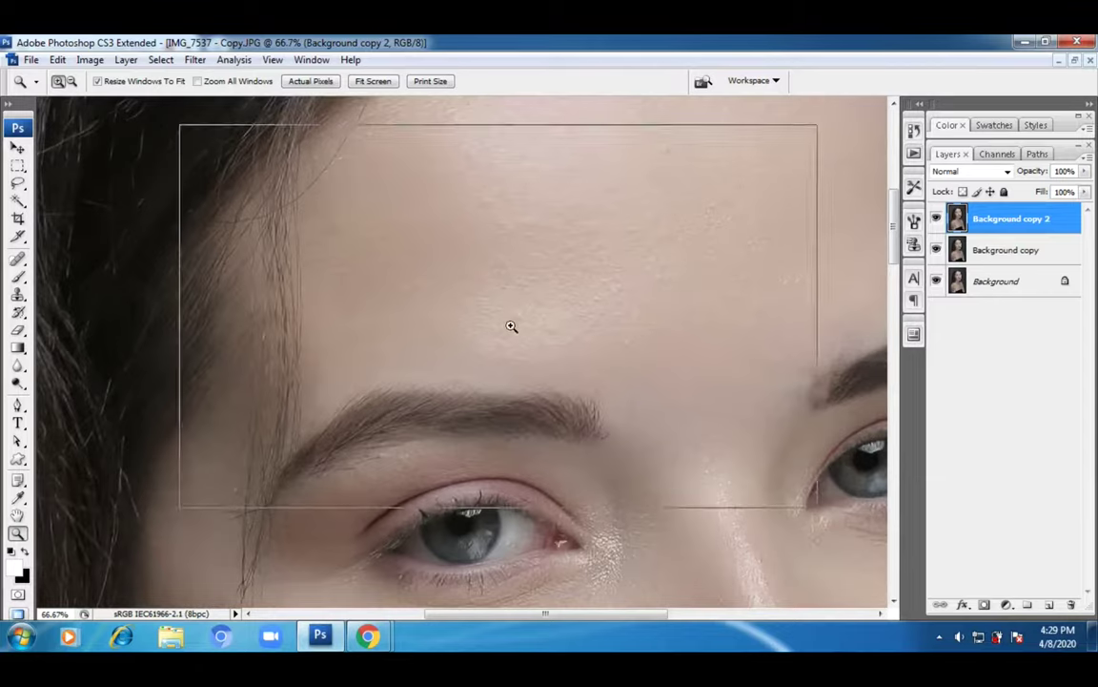
left_click(572, 410)
left_click_drag(589, 362, 398, 349)
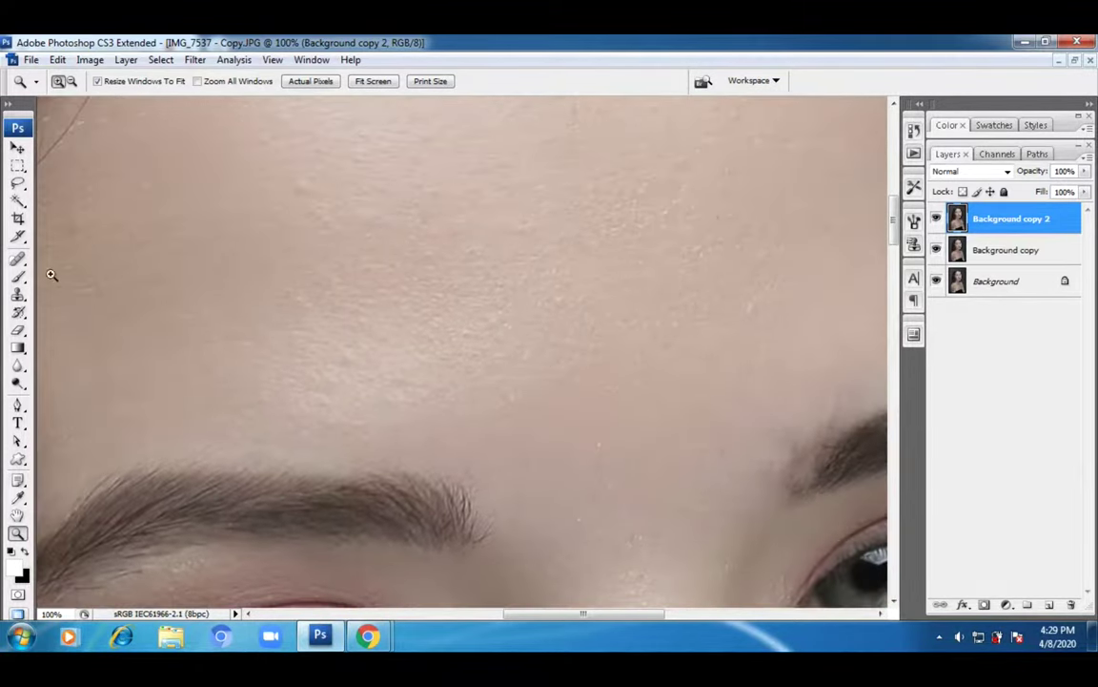
left_click_drag(306, 340, 552, 373)
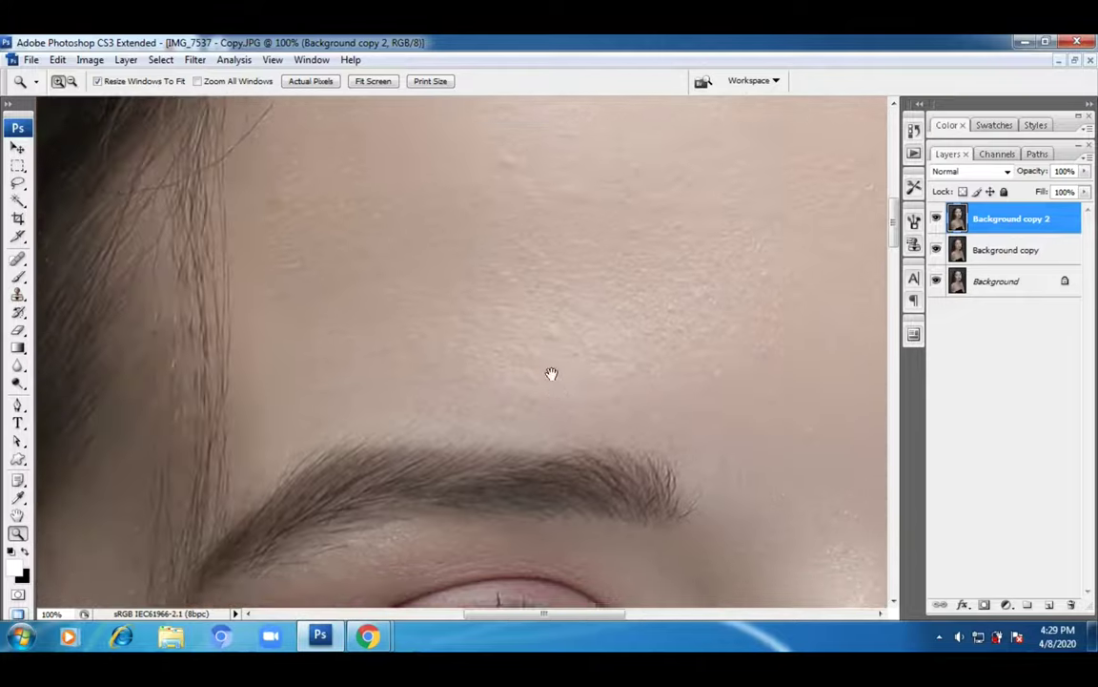
double_click(267, 266)
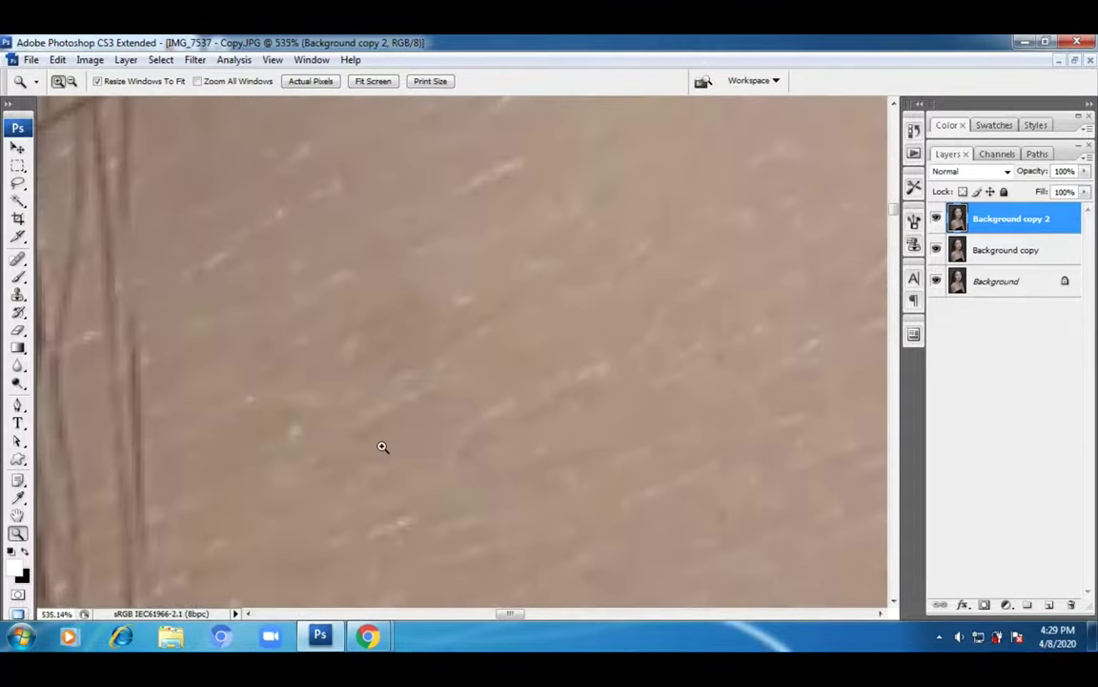
left_click(366, 336, "alt")
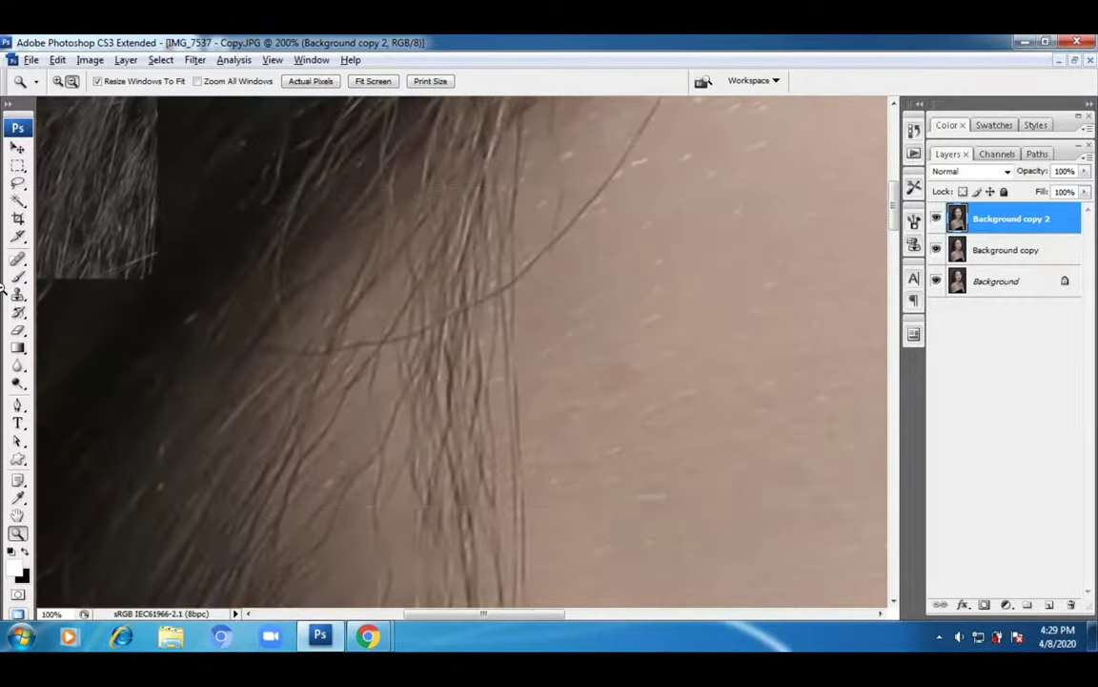
left_click(366, 336, "alt")
- Set up the Clone Stamp at 58 px and 87% opacity, sampling clean forehead skin
left_click(18, 295)
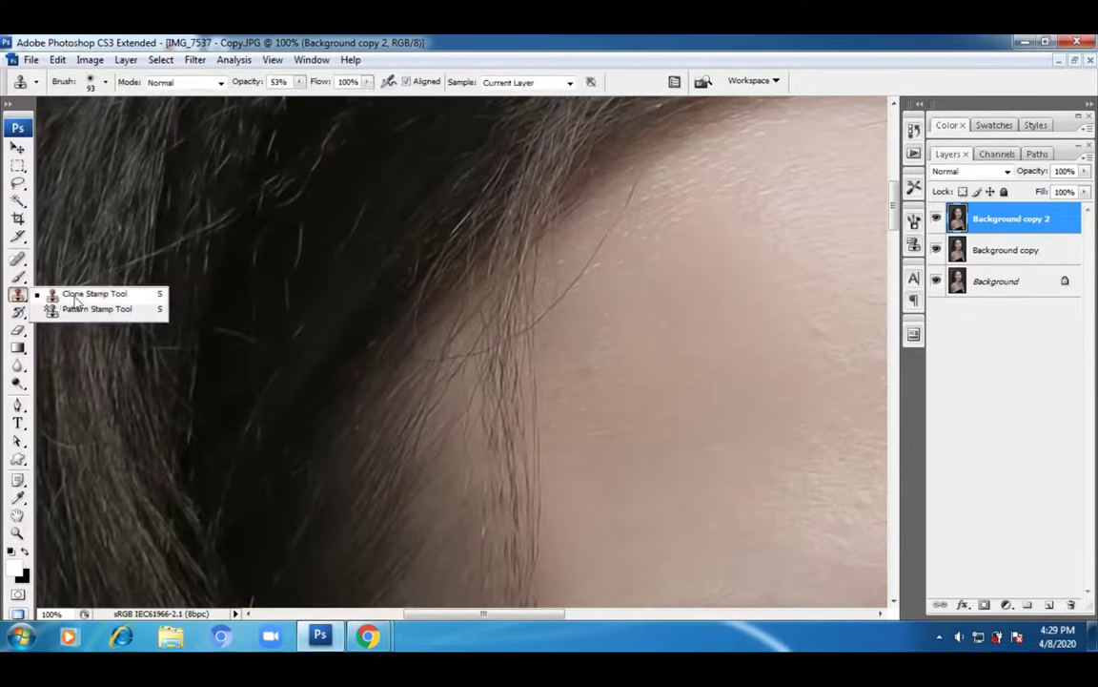
left_click(95, 294)
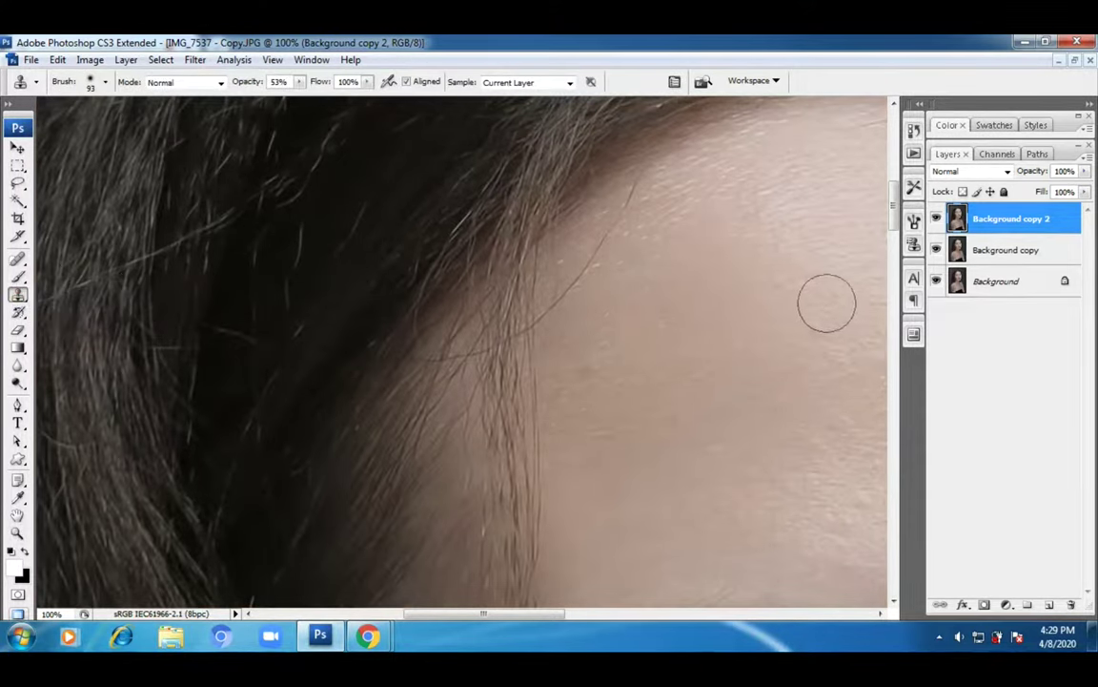
mouse_move(711, 391)
left_mouse_down()
mouse_move(489, 303)
mouse_move(424, 301)
mouse_move(420, 253)
left_mouse_up()
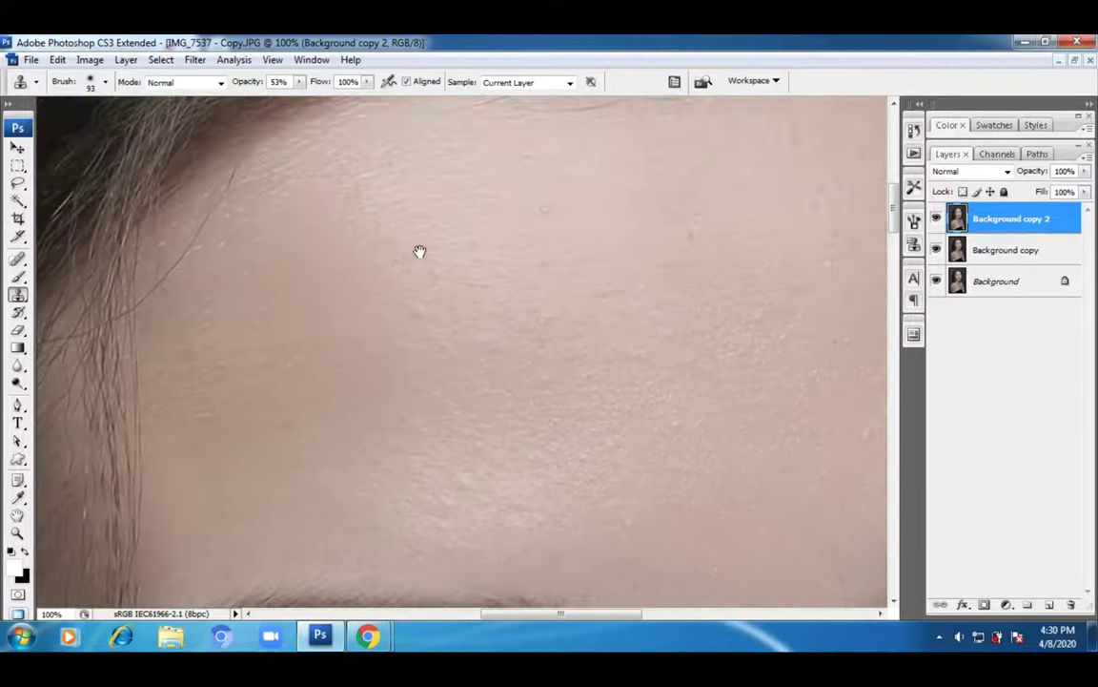
left_click(105, 82)
left_click_drag(91, 128, 69, 128)
key("Return")
left_click(512, 203, "alt")
left_click(298, 82)
left_click_drag(300, 97, 328, 98)
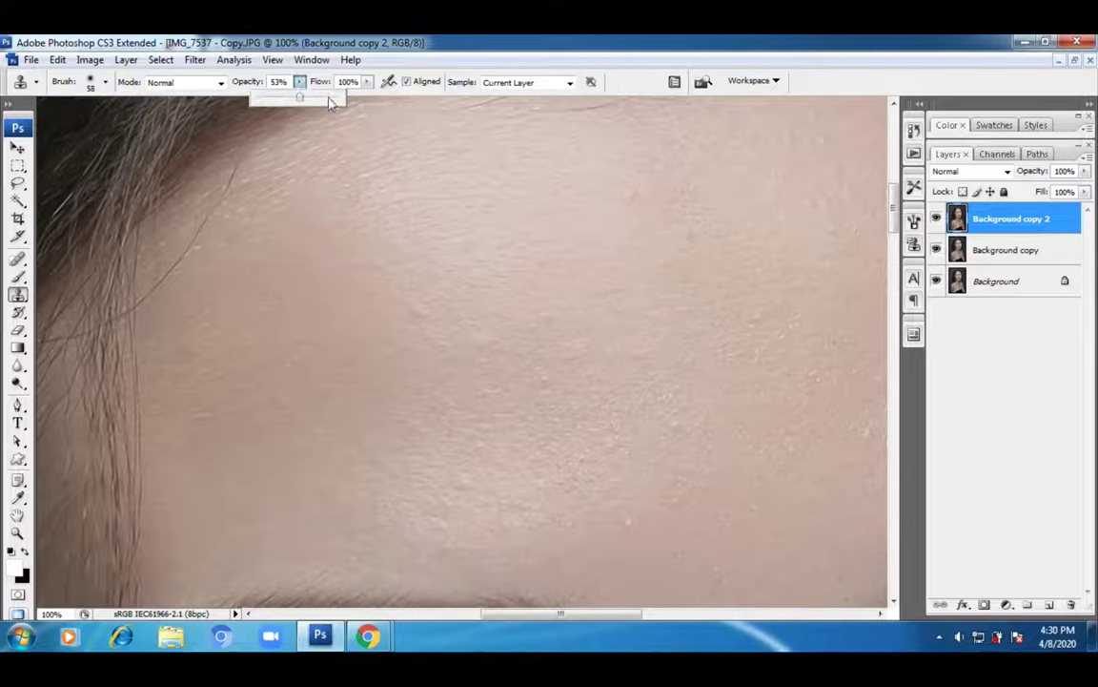
left_click(391, 300, "alt")
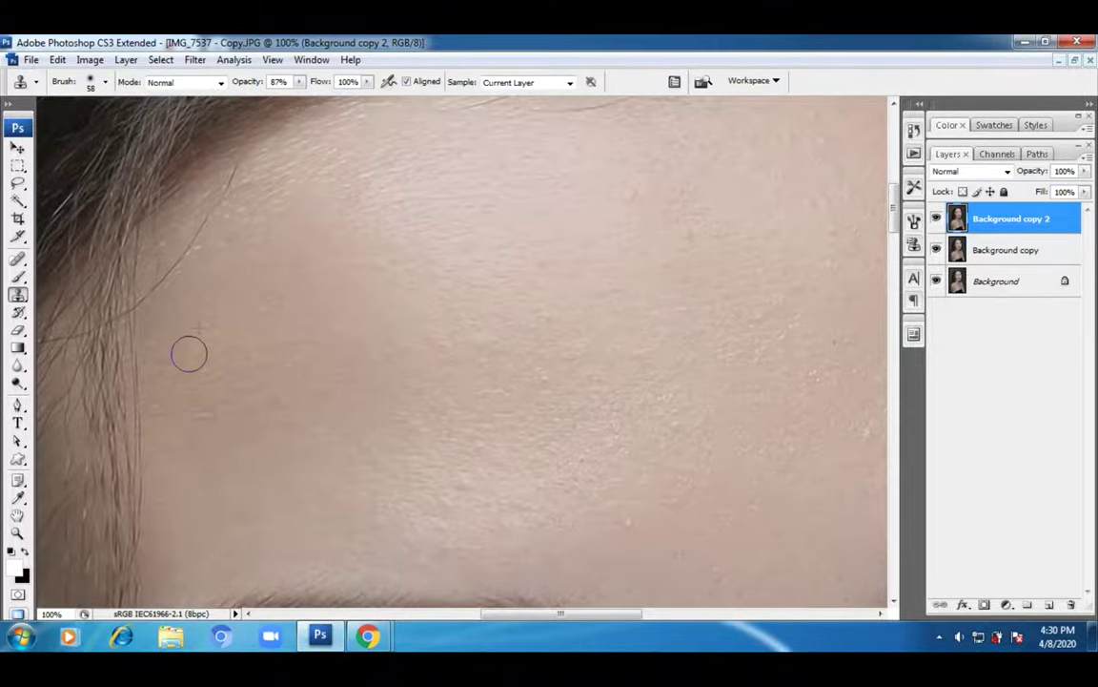
- Reframe the forehead above the eyebrow and settle the clone brush at 63 px
left_click_drag(420, 453, 454, 328)
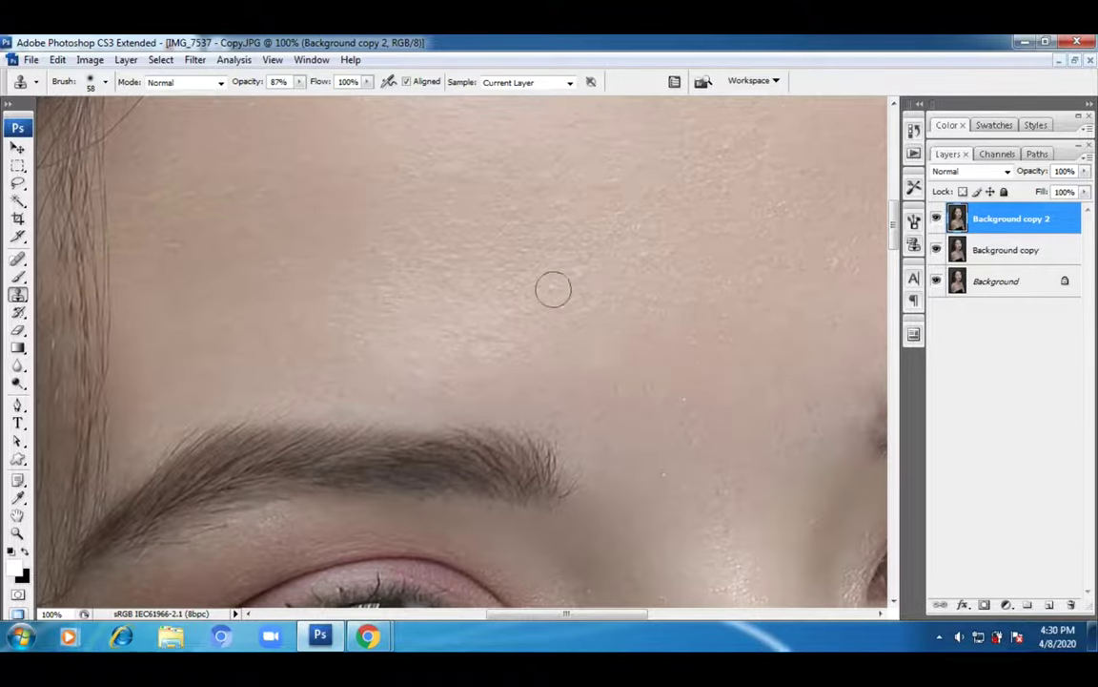
scroll(515, 252, "up", 3)
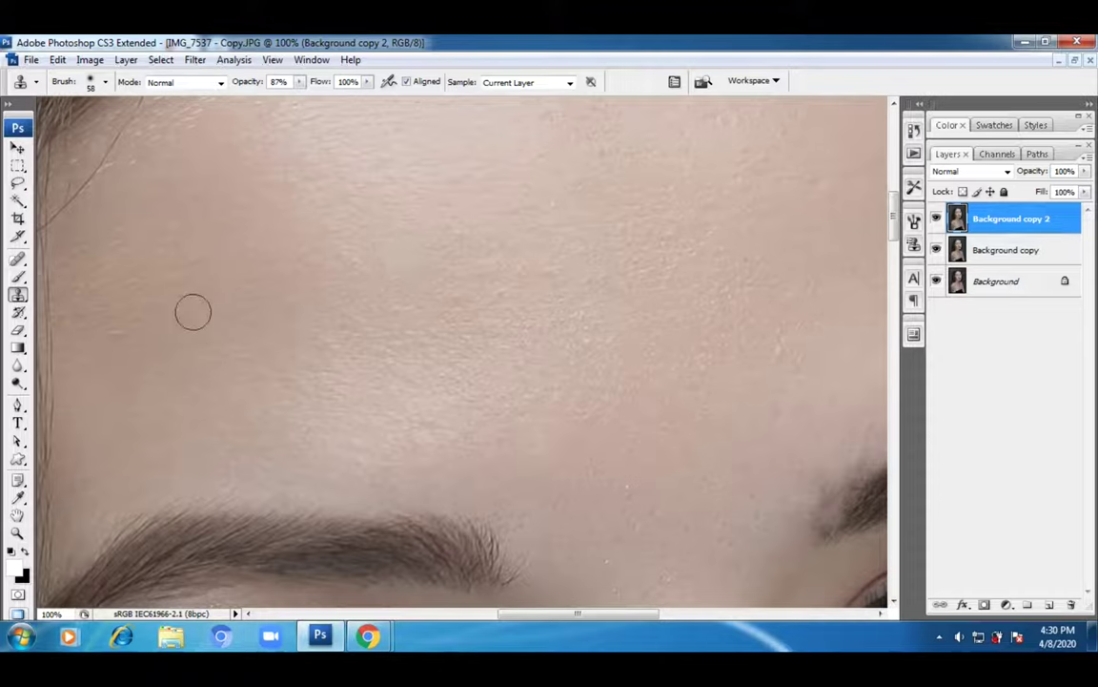
scroll(610, 285, "up", 3)
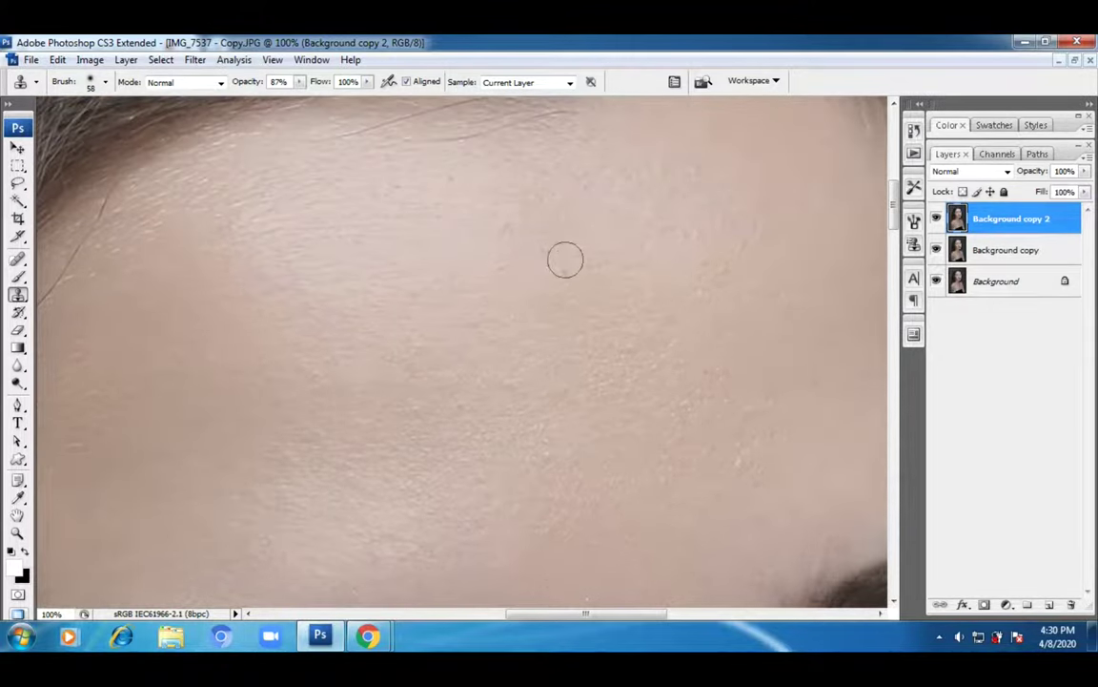
left_click(105, 82)
left_click_drag(137, 127, 147, 127)
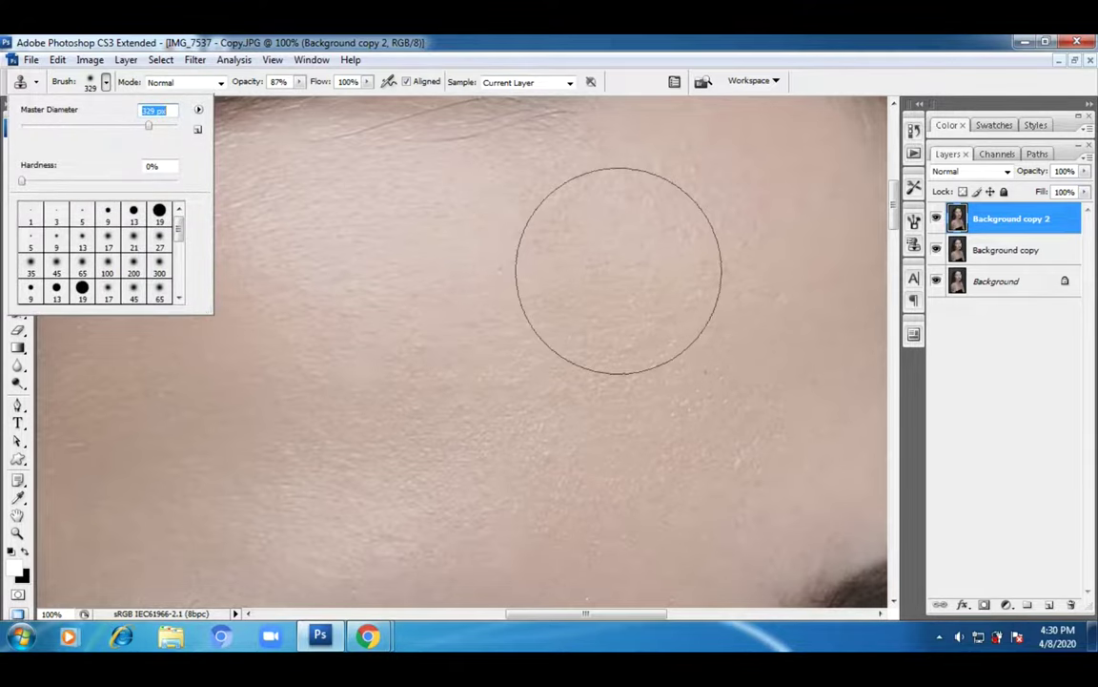
left_click(672, 42)
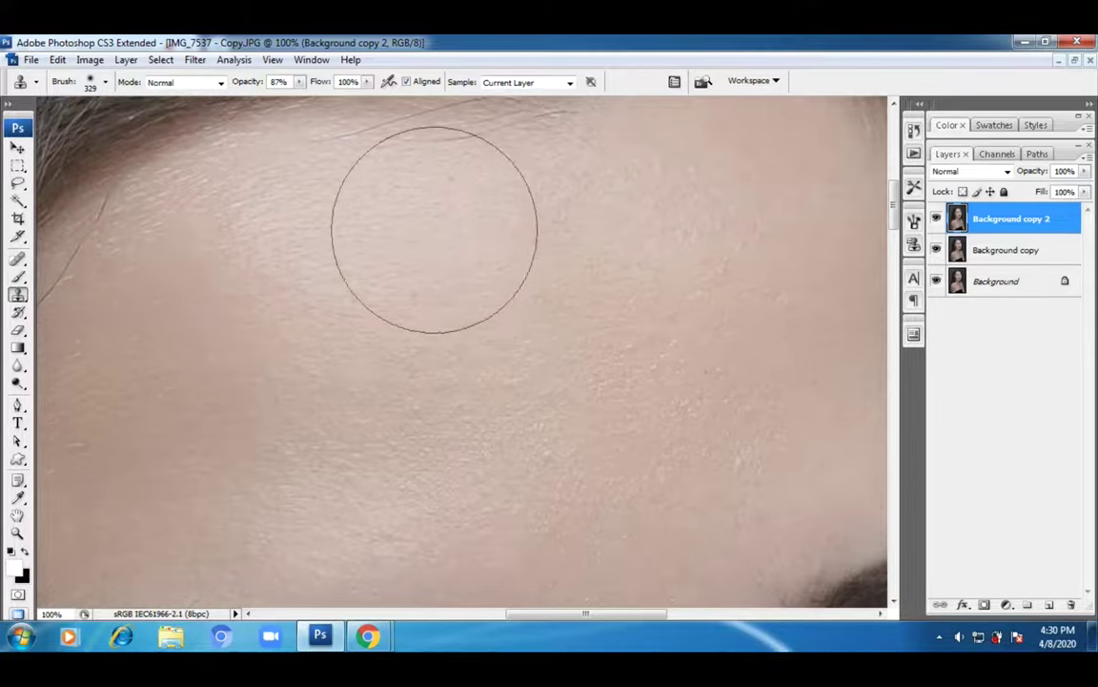
left_click(105, 82)
left_click_drag(84, 125, 69, 127)
double_click(149, 112)
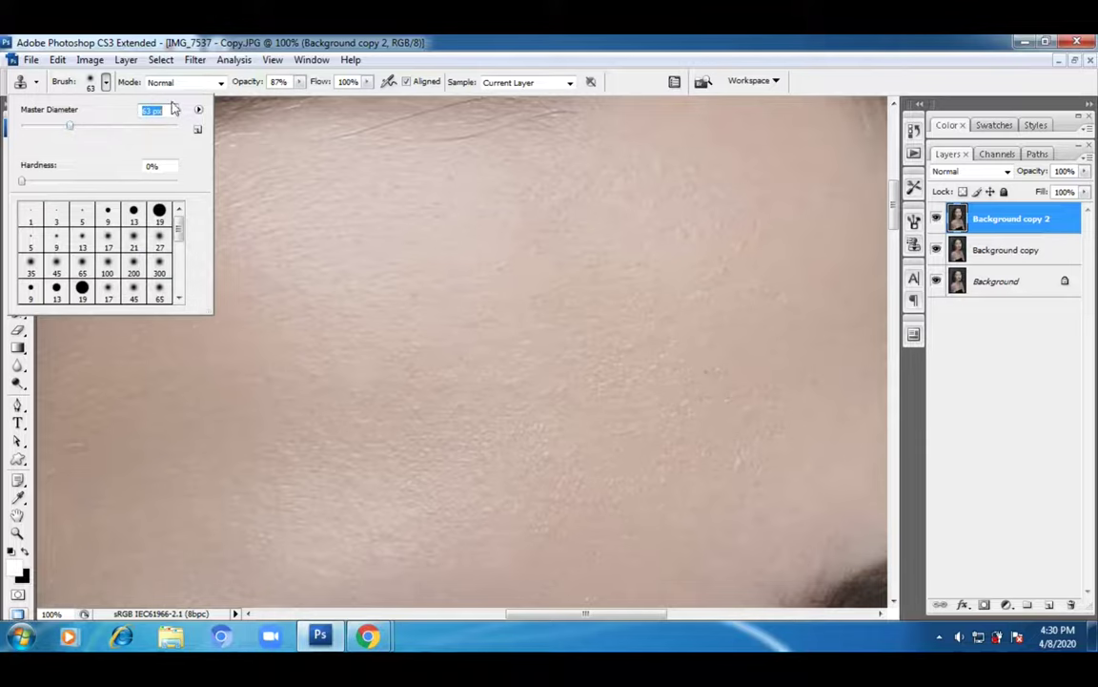
left_click(747, 41)
- Pan across the forehead to show the other eyebrow and eye
scroll(608, 218, "down", 3)
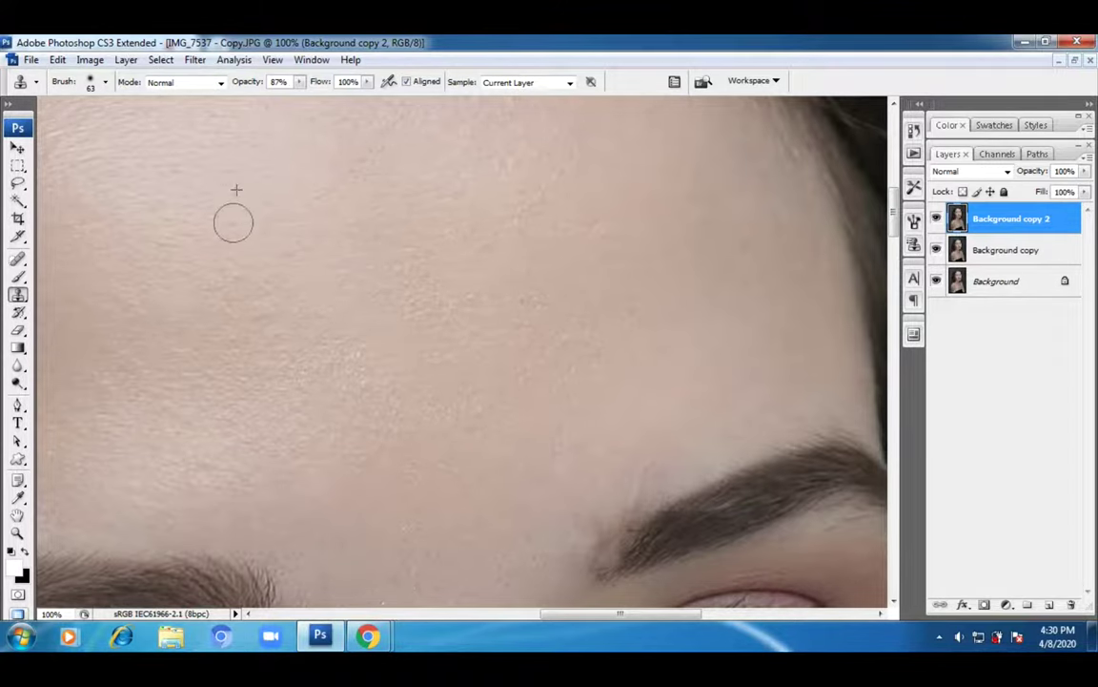
left_click_drag(638, 353, 510, 363)
left_click_drag(653, 331, 578, 338)
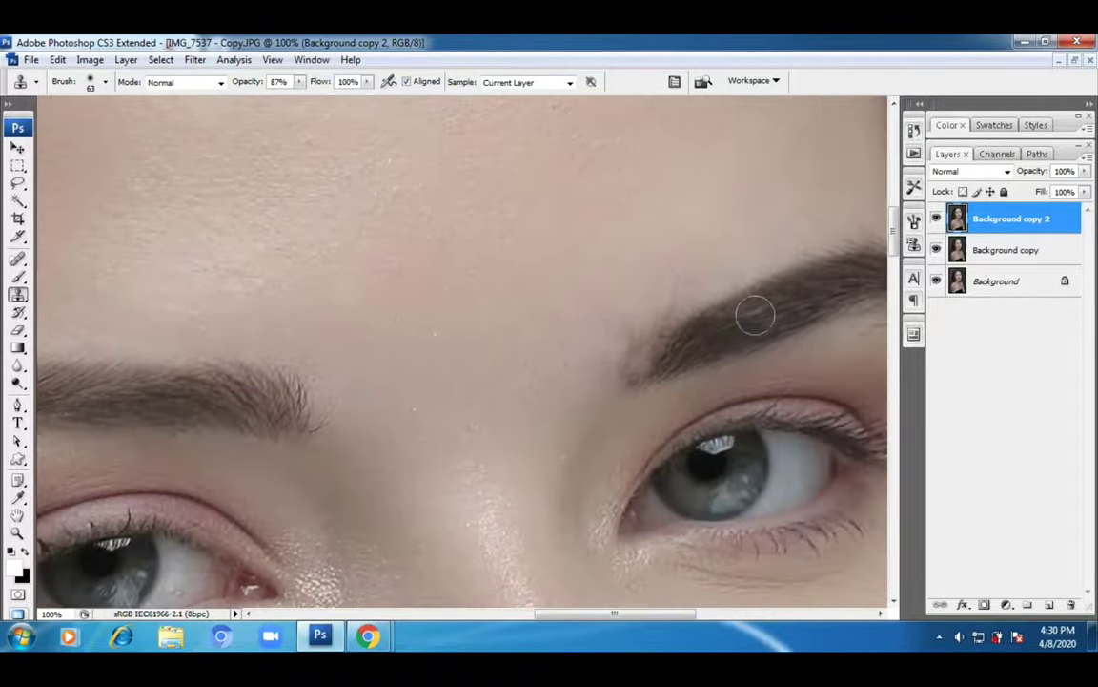
scroll(644, 277, "left", 3)
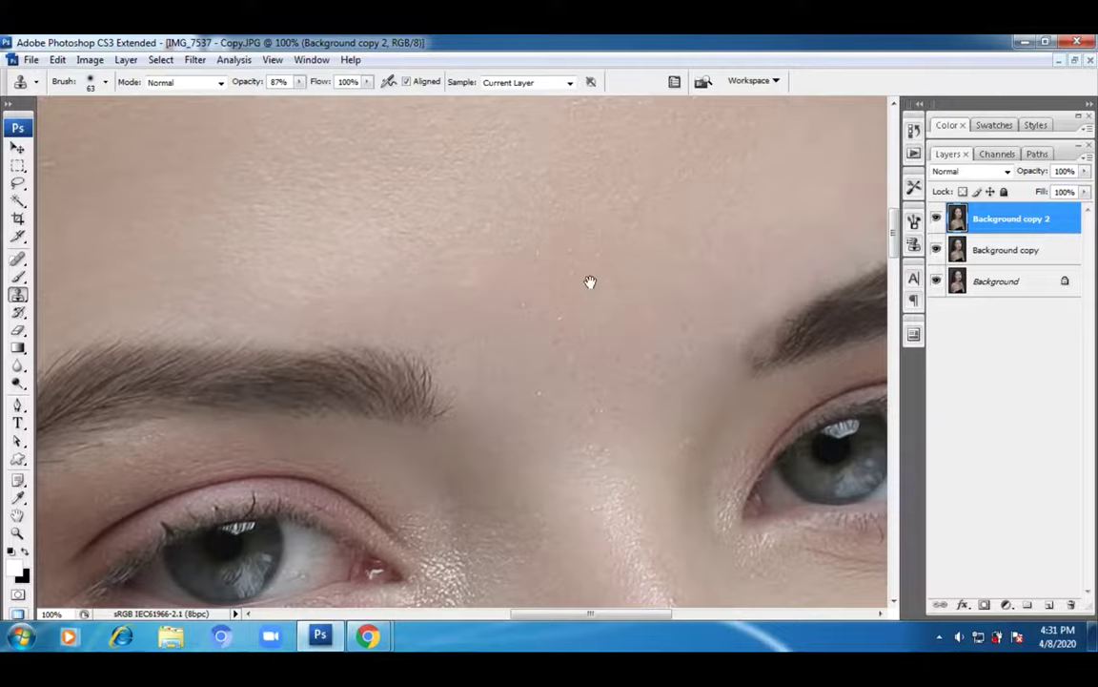
- Bring the cheek under the eye into view and sample clean cheek skin as clone source
scroll(593, 258, "down", 10)
scroll(606, 326, "right", 3)
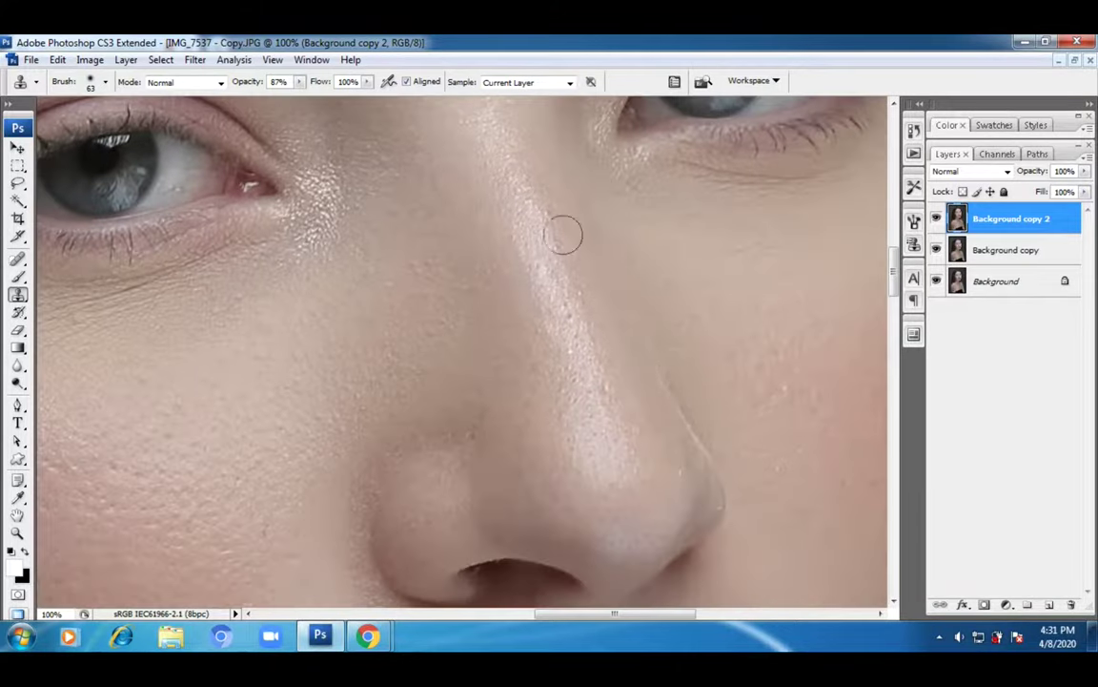
left_click_drag(713, 385, 678, 333)
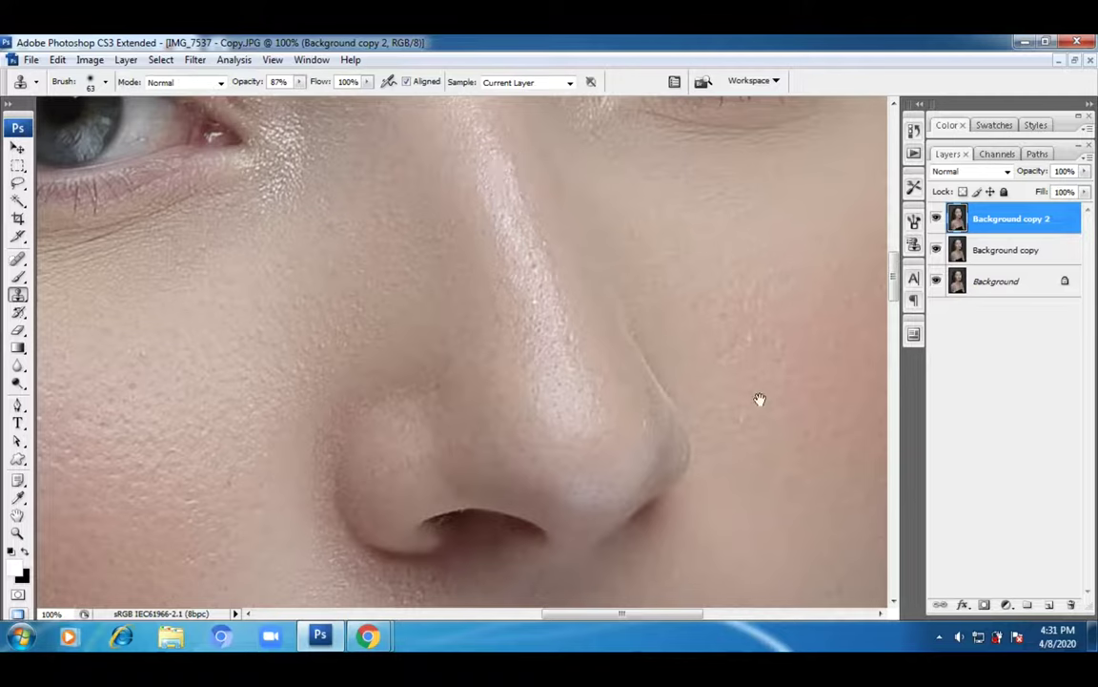
left_click_drag(759, 399, 632, 321)
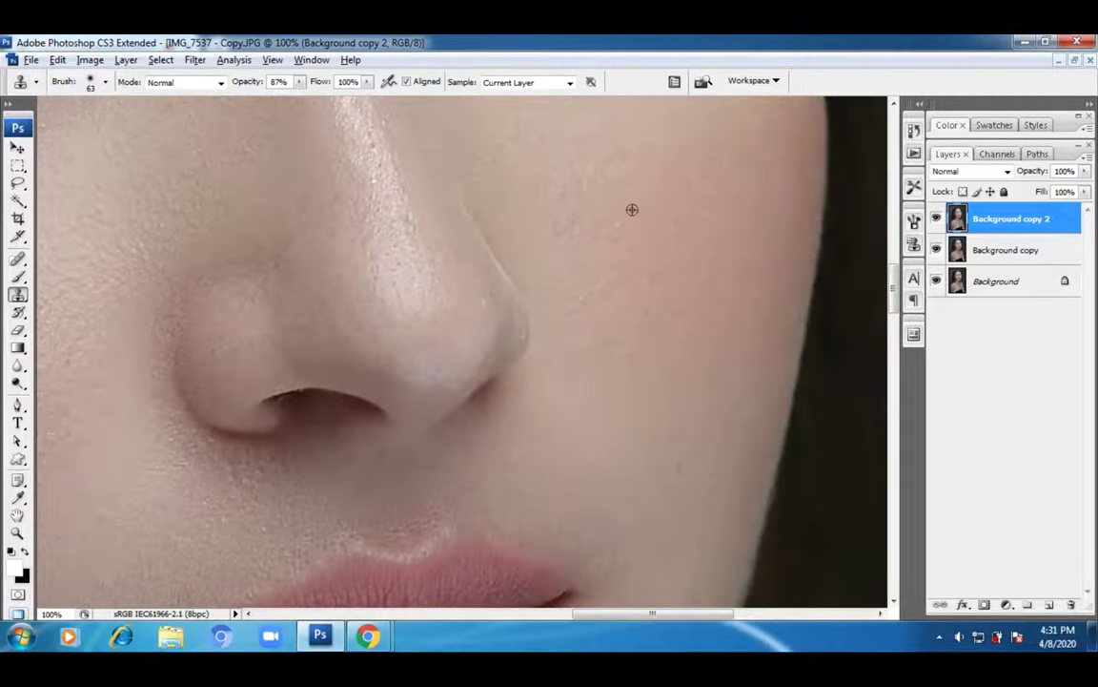
left_click_drag(642, 385, 690, 315)
mouse_move(198, 209)
left_mouse_down()
mouse_move(370, 282)
mouse_move(443, 341)
left_mouse_up()
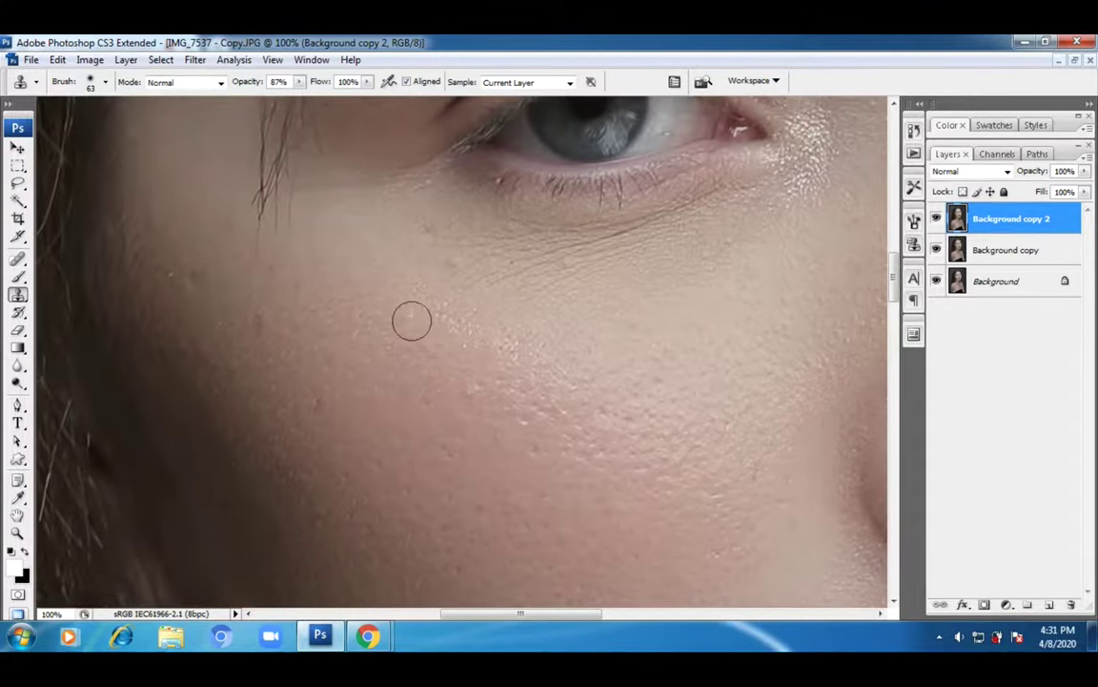
left_click(441, 246, "alt")
- Work down past the nose to the cheek beside the mouth corner
left_click_drag(590, 386, 394, 417)
left_click_drag(583, 348, 509, 373)
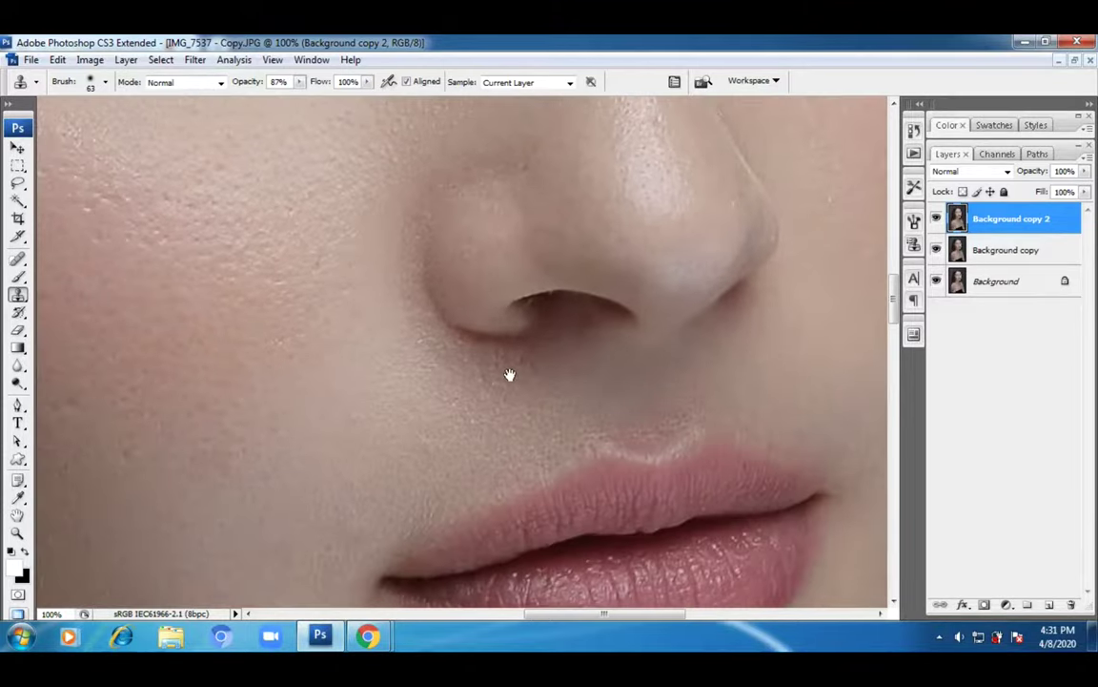
left_click_drag(250, 336, 414, 381)
left_click_drag(272, 407, 464, 343)
left_click_drag(366, 354, 394, 404)
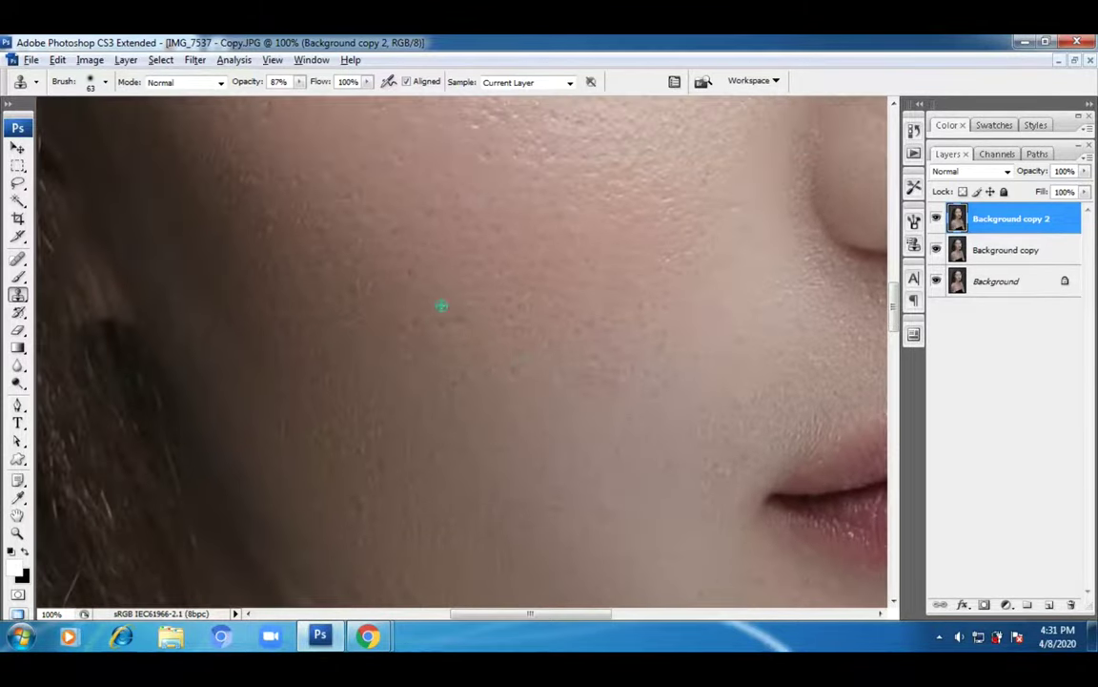
left_click_drag(385, 452, 357, 281)
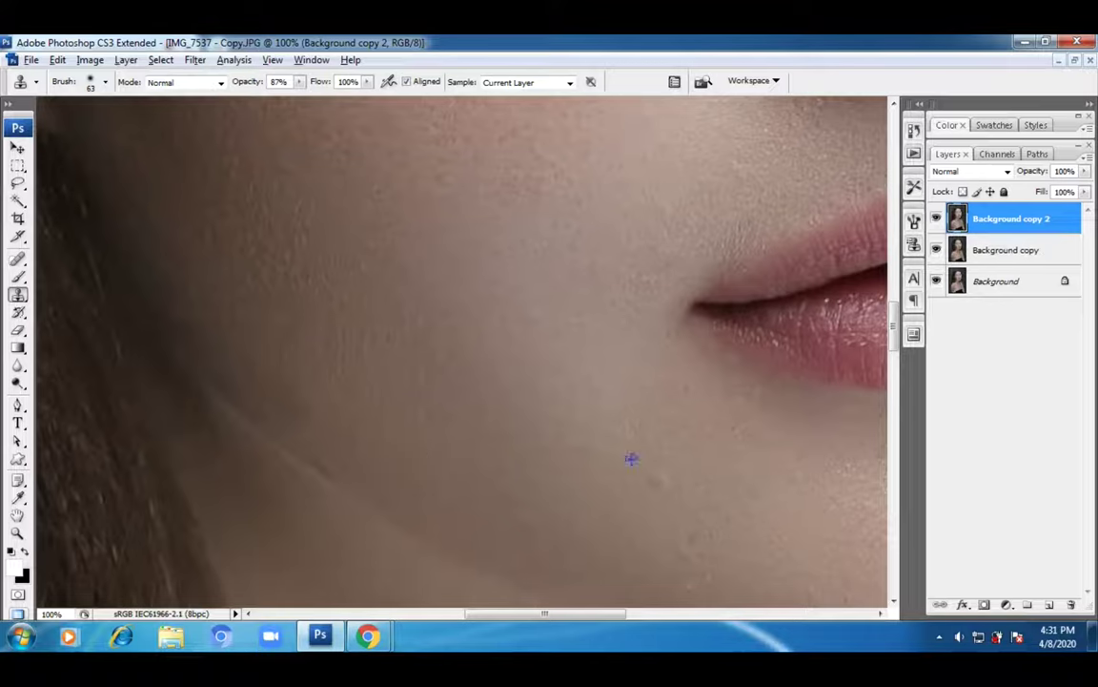
- Clone over blemishes on the chin, beside the nostril and above the upper lip
left_click_drag(532, 320, 404, 293)
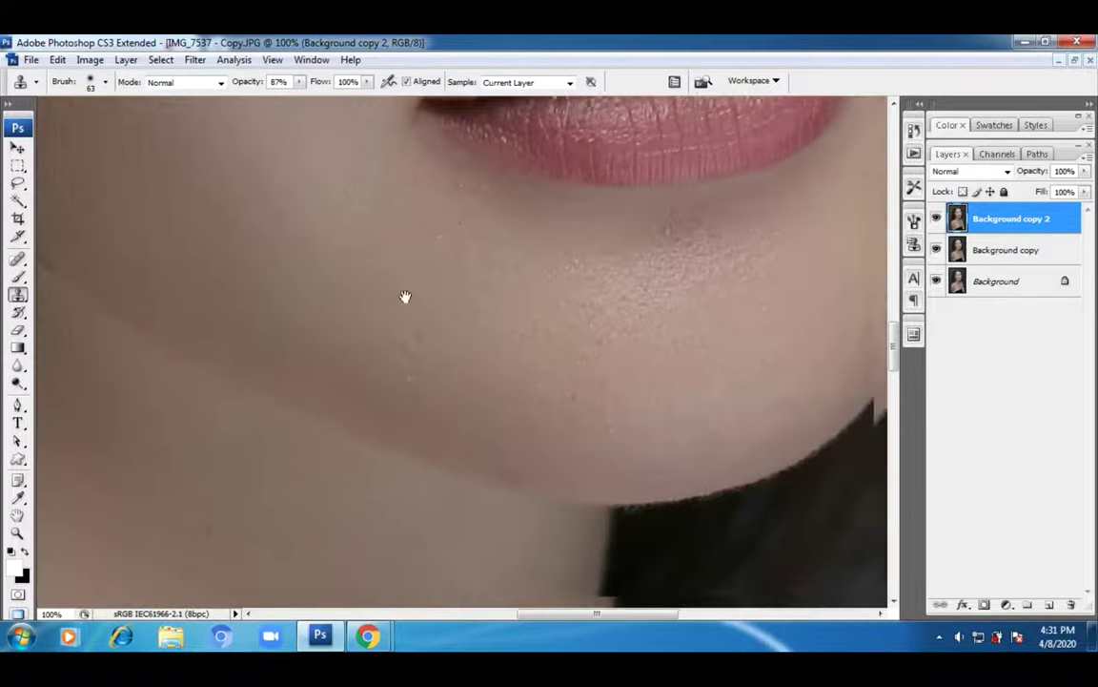
mouse_move(618, 316)
left_mouse_down()
mouse_move(604, 294)
mouse_move(665, 246)
left_mouse_up()
left_click_drag(783, 319, 563, 371)
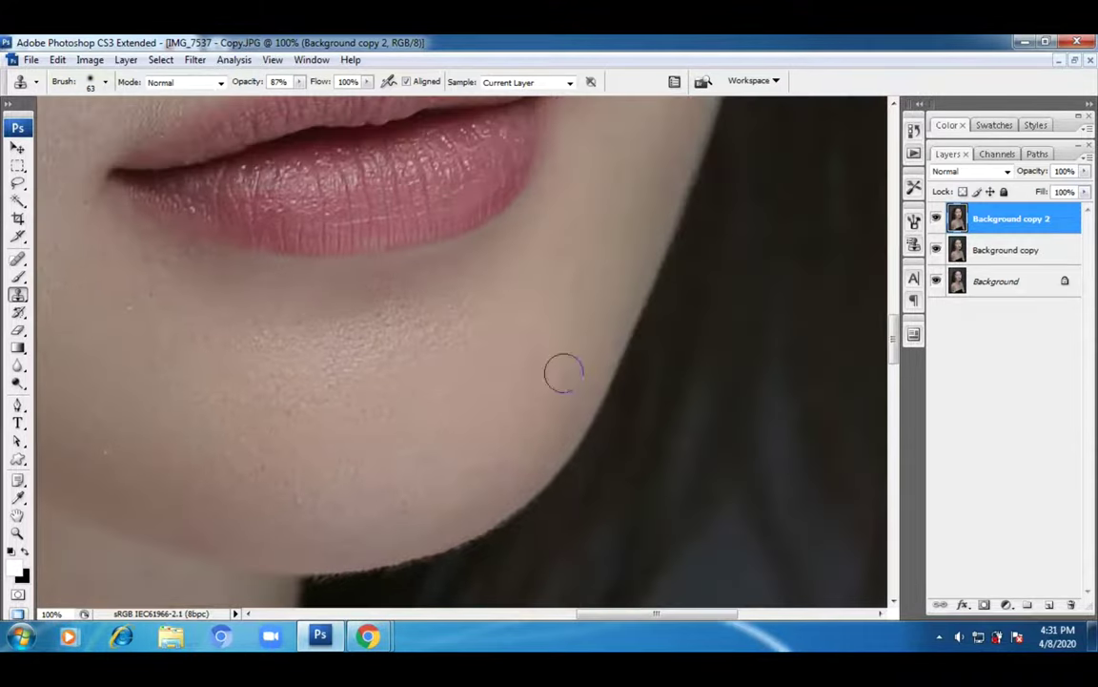
scroll(551, 410, "up", 3)
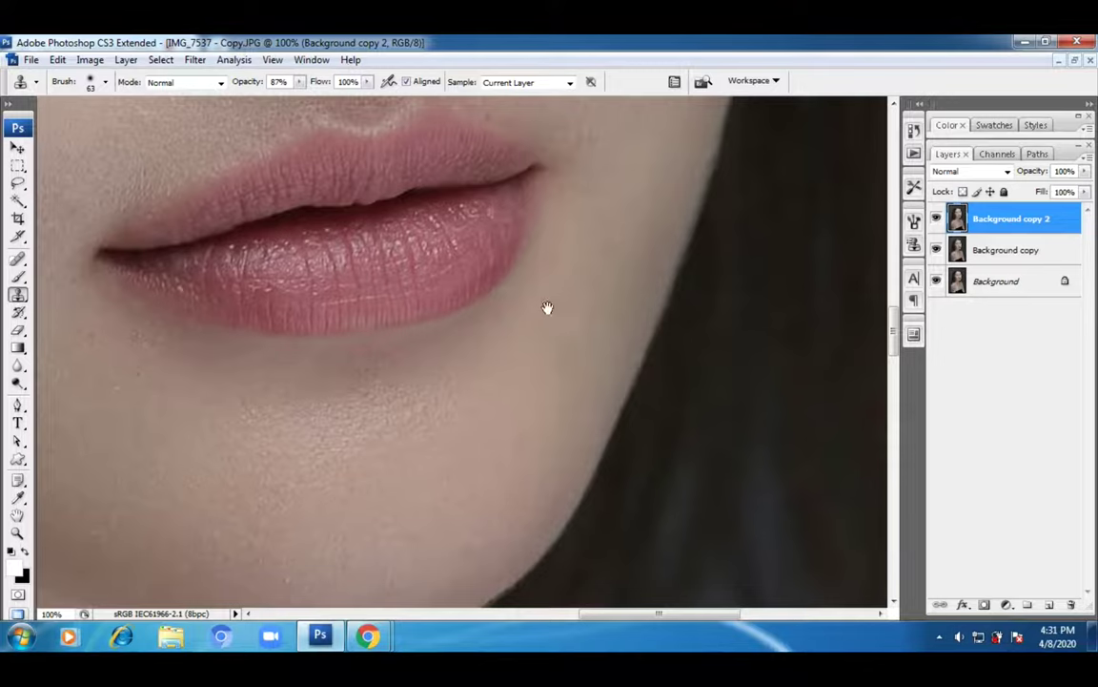
left_click_drag(547, 307, 497, 570)
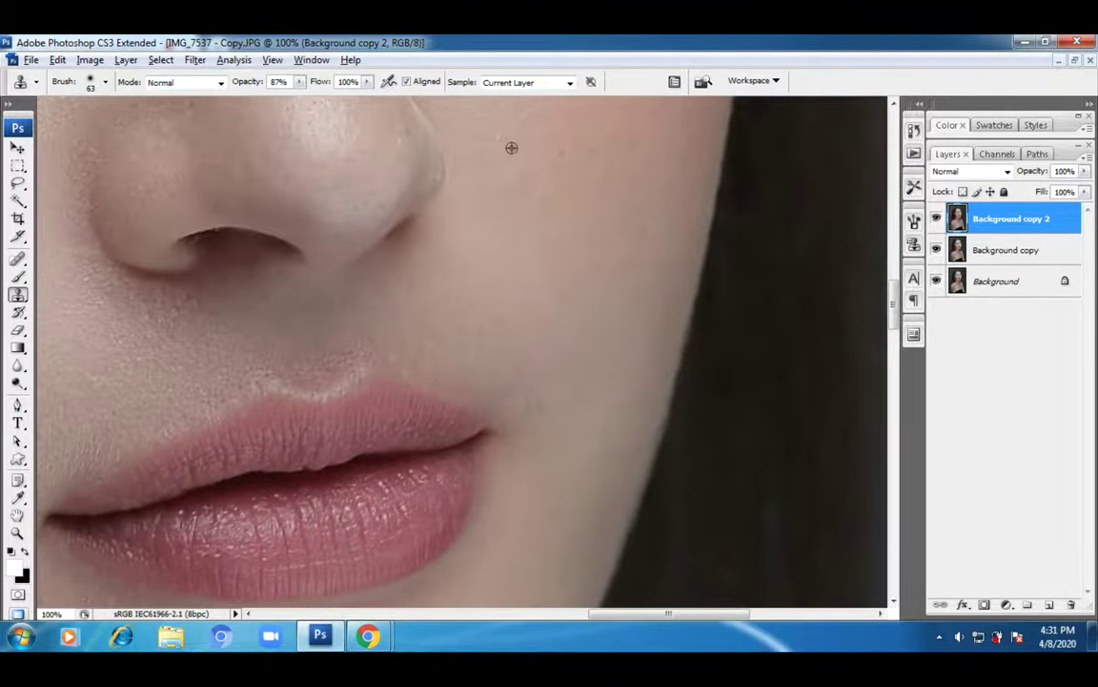
left_click_drag(545, 229, 561, 354)
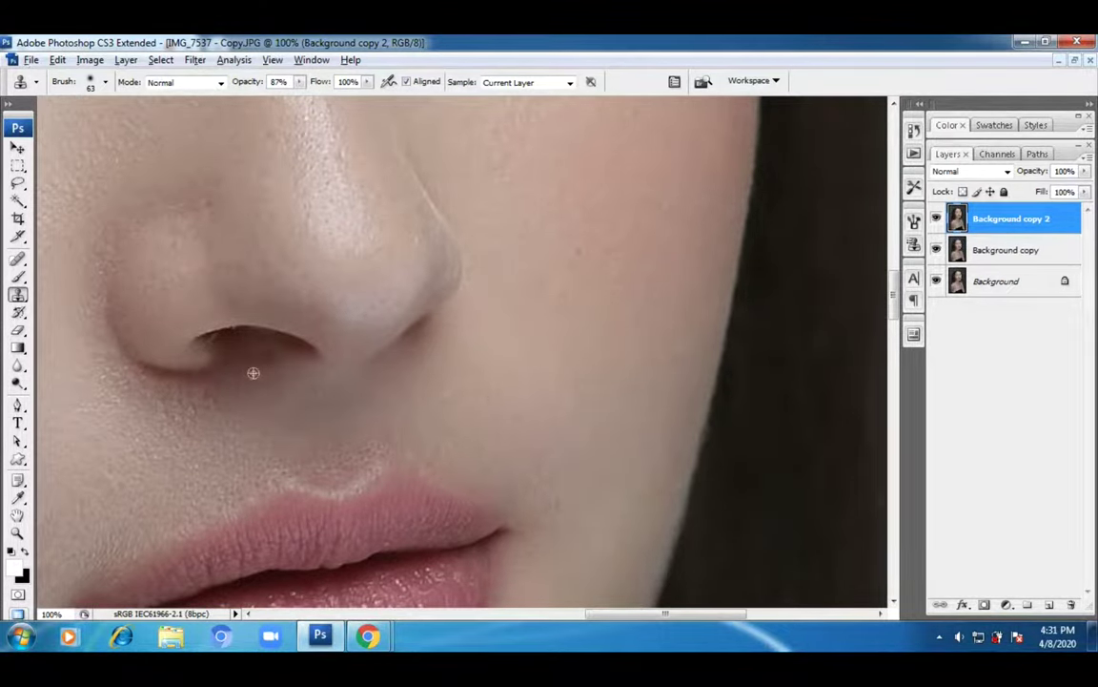
scroll(460, 372, "left", 5)
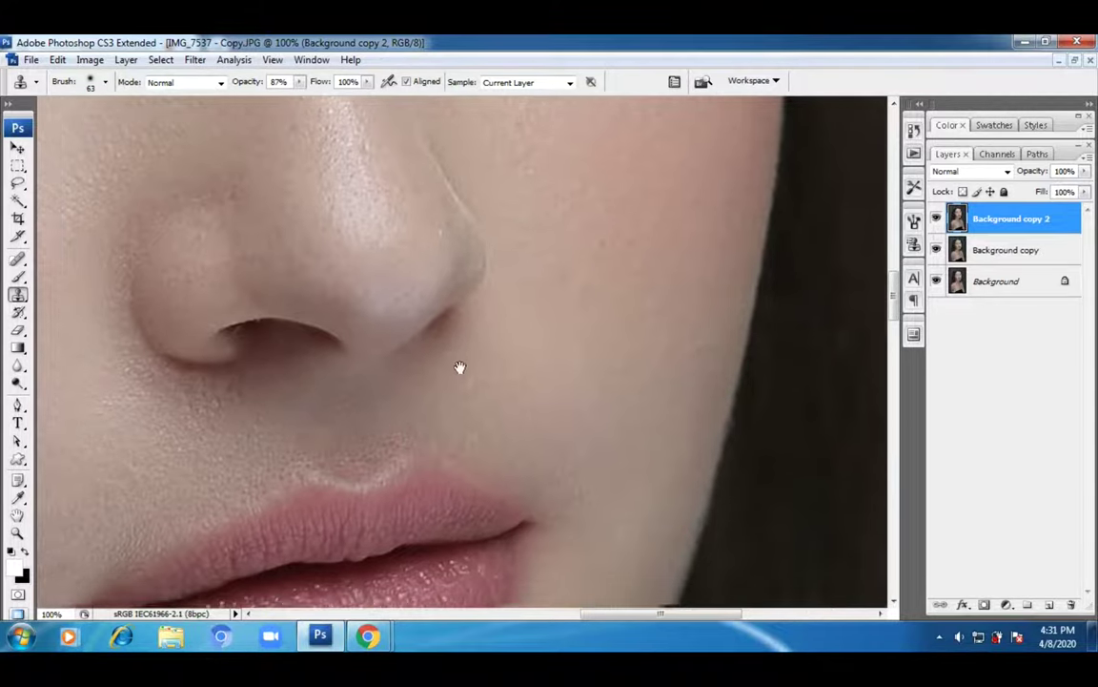
- Stamp all visible layers into Background copy 2 with Ctrl+Alt+Shift+E, then scroll up toward the eyes
key("ctrl+alt+shift+e")
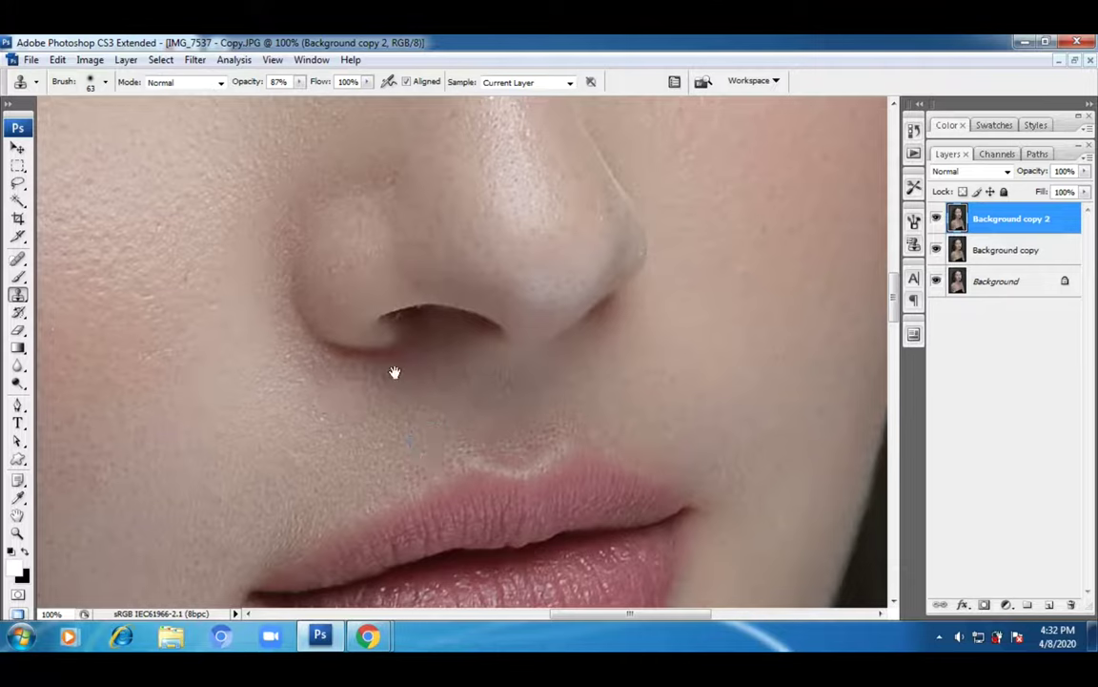
scroll(394, 372, "up", 8)
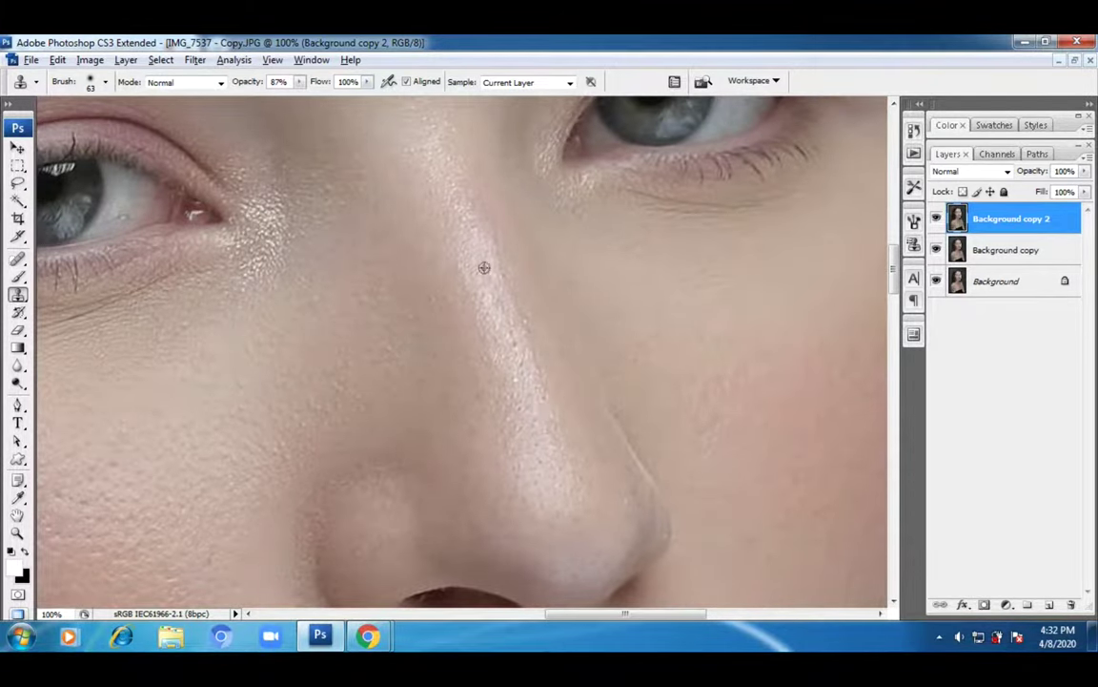
scroll(579, 419, "up", 5)
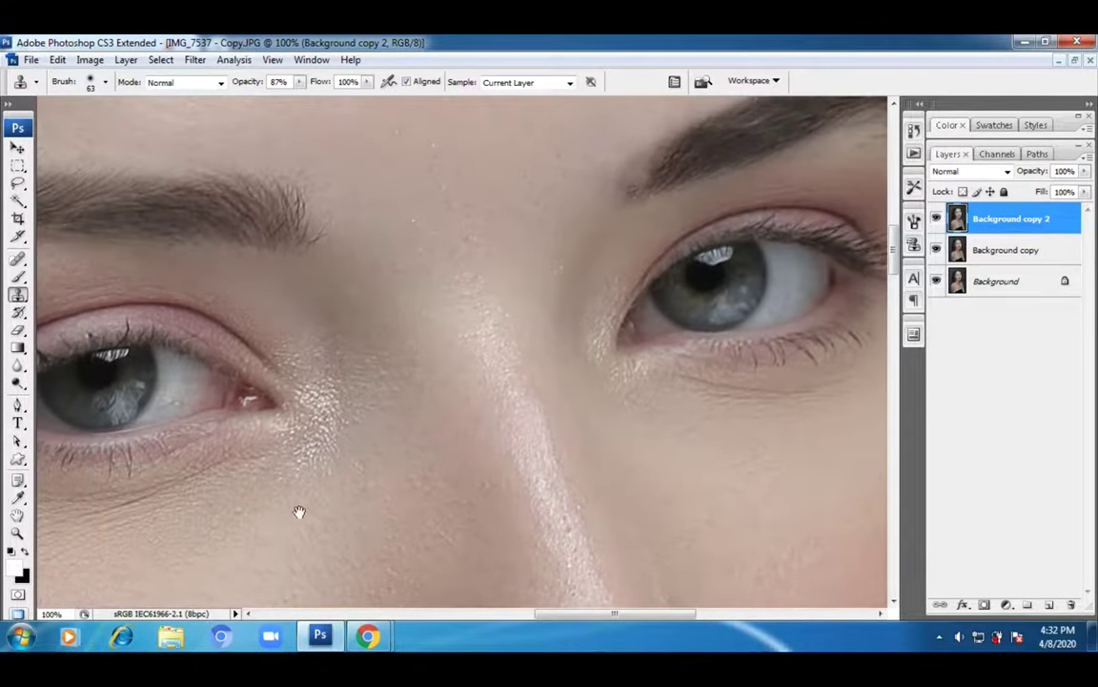
- Set the Clone Stamp to 27% opacity with an 89 px brush
left_click_drag(296, 512, 504, 412)
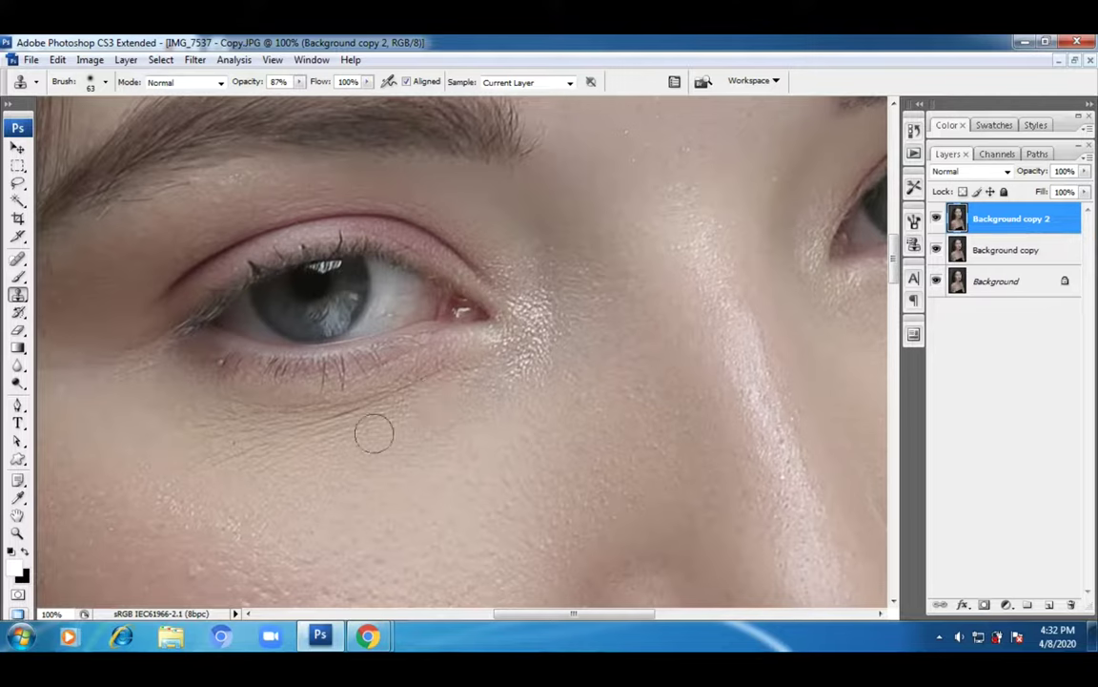
left_click(106, 84)
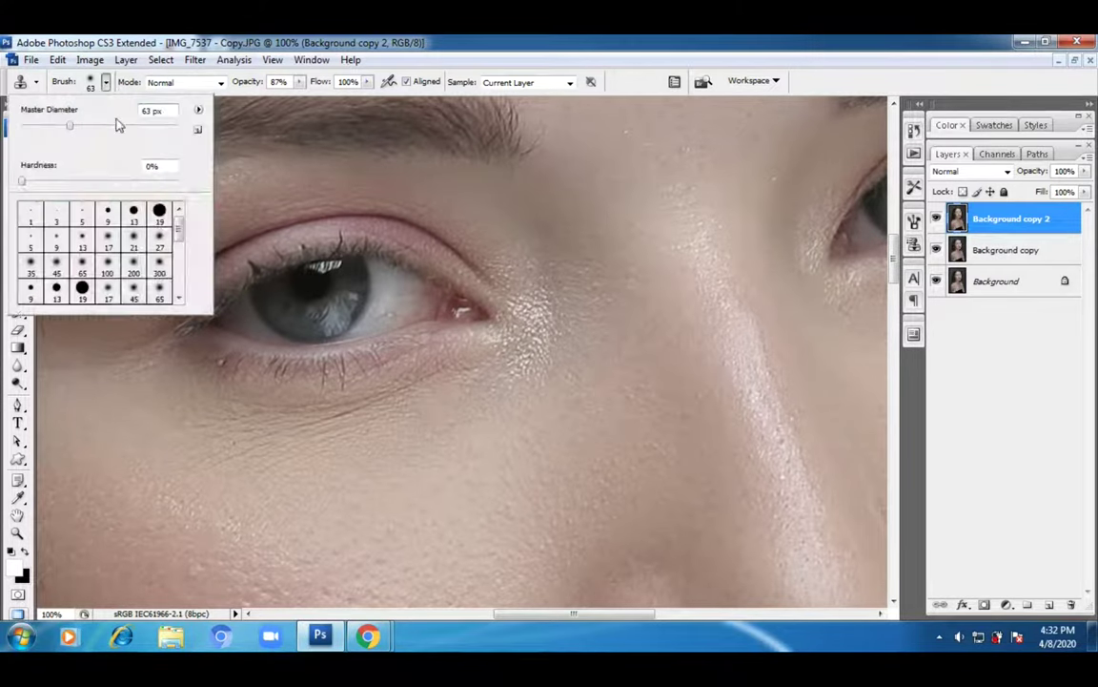
left_click(299, 84)
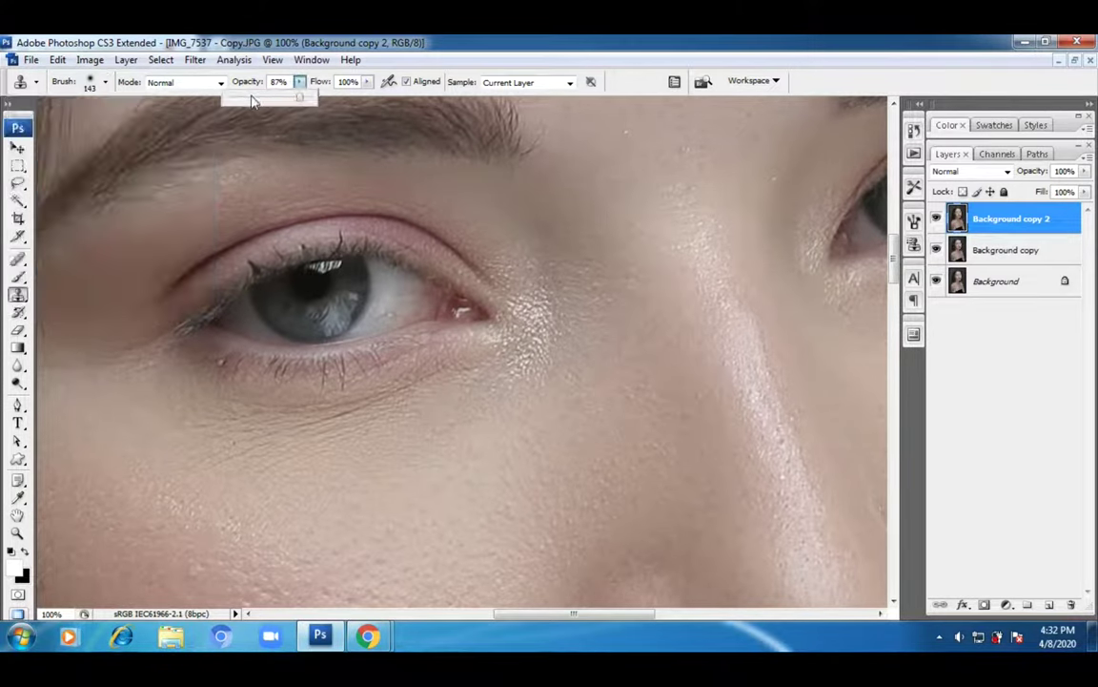
left_click(106, 84)
left_click_drag(92, 122, 83, 122)
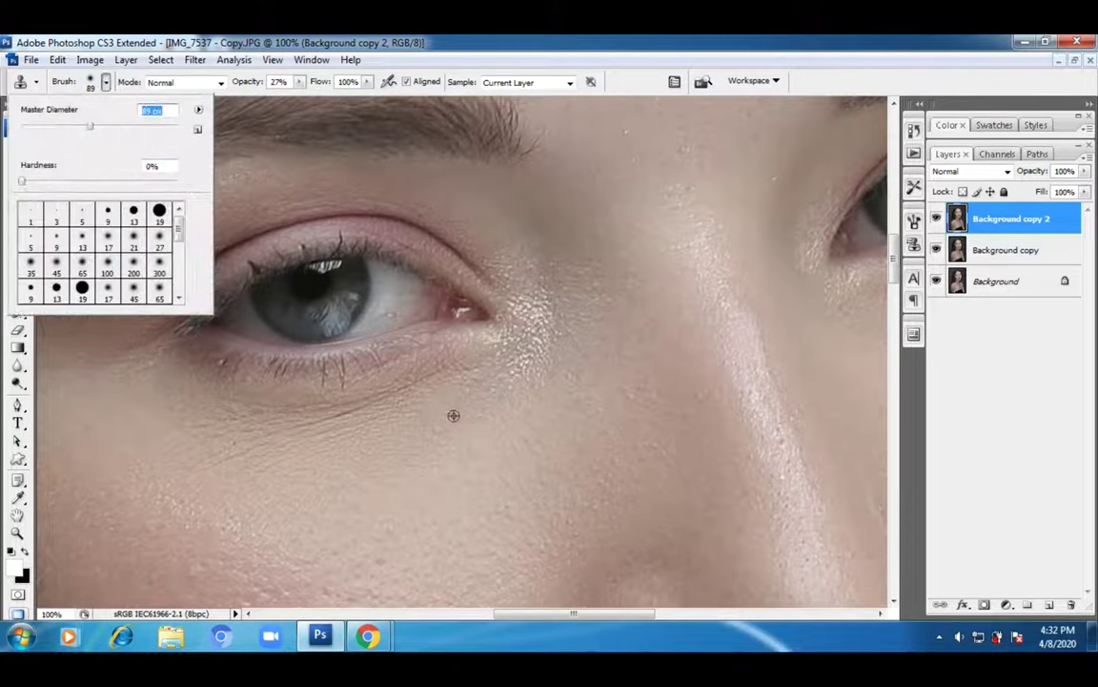
key("Return")
- Clone brow hair onto the inner end of the eyebrow above the right-hand eye
scroll(515, 424, "left", 2)
scroll(515, 425, "down", 3)
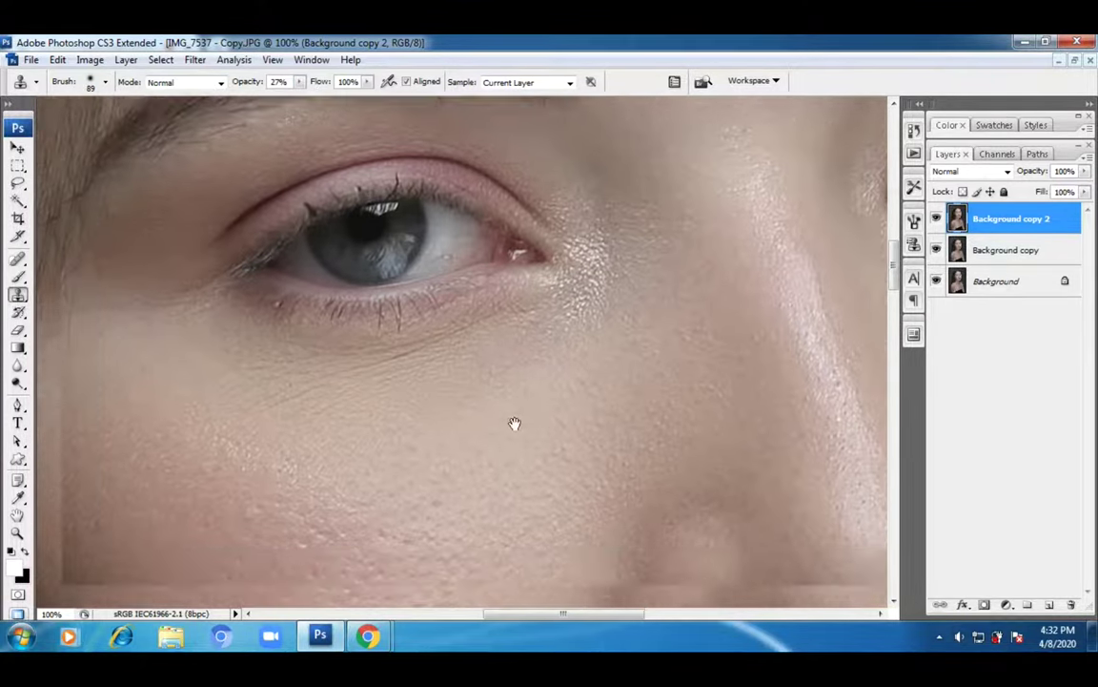
scroll(588, 380, "right", 8)
scroll(588, 380, "up", 3)
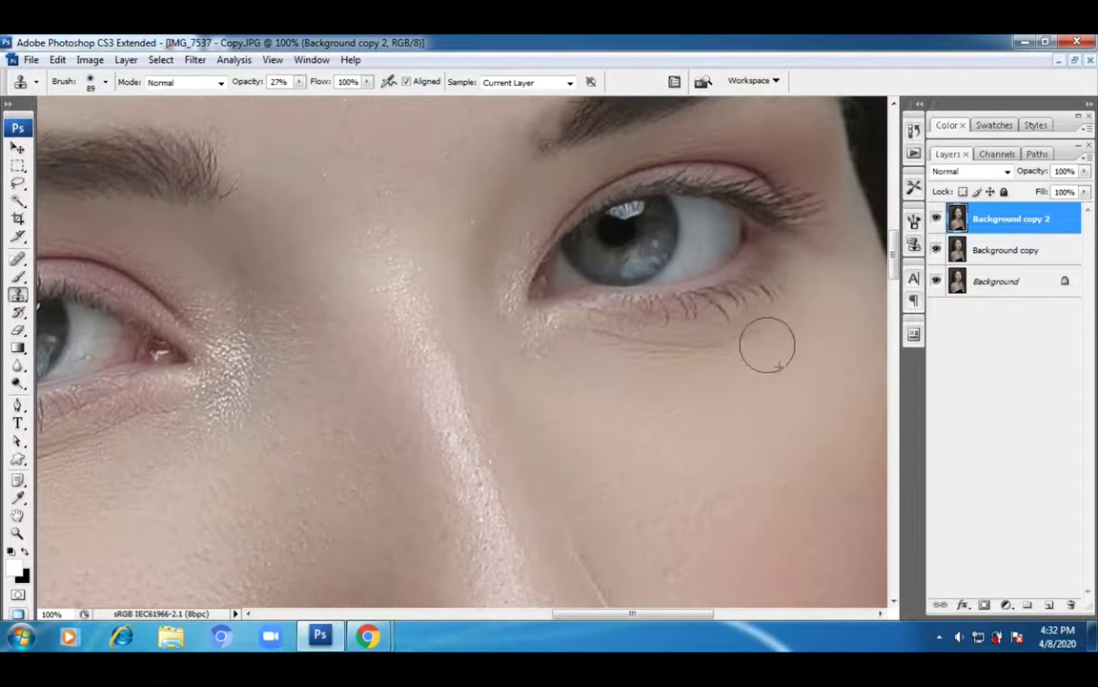
left_click_drag(772, 393, 668, 563)
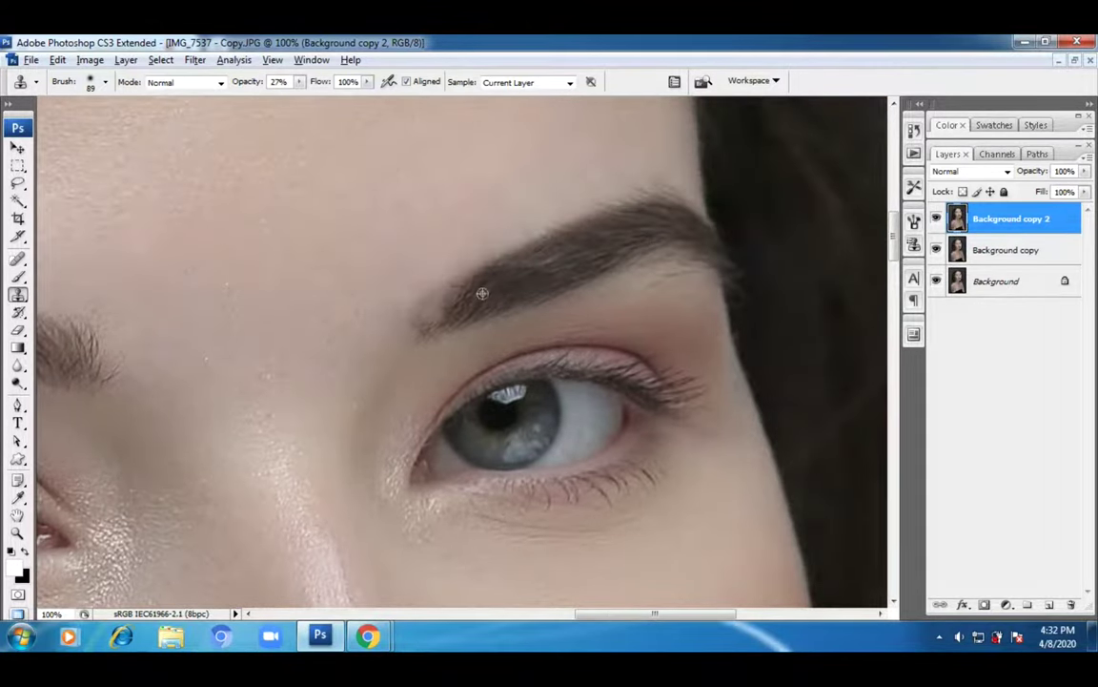
mouse_move(434, 311)
left_mouse_down()
mouse_move(422, 336)
mouse_move(485, 358)
left_mouse_up()
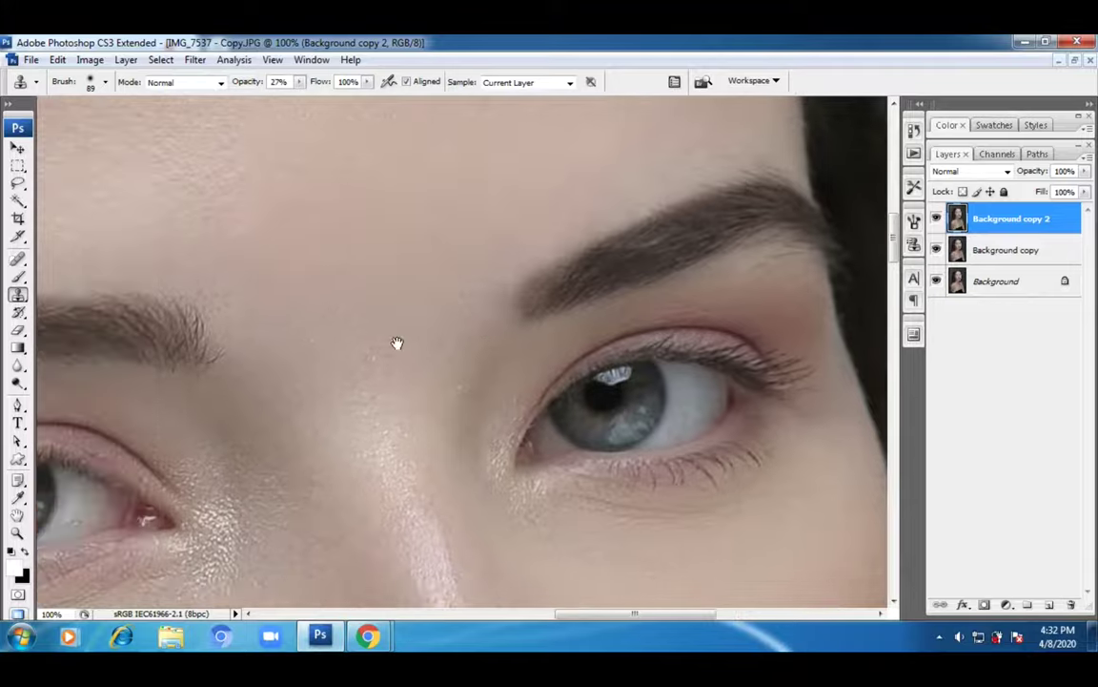
left_click_drag(397, 343, 503, 391)
left_click_drag(451, 302, 547, 340)
left_click_drag(380, 309, 620, 410)
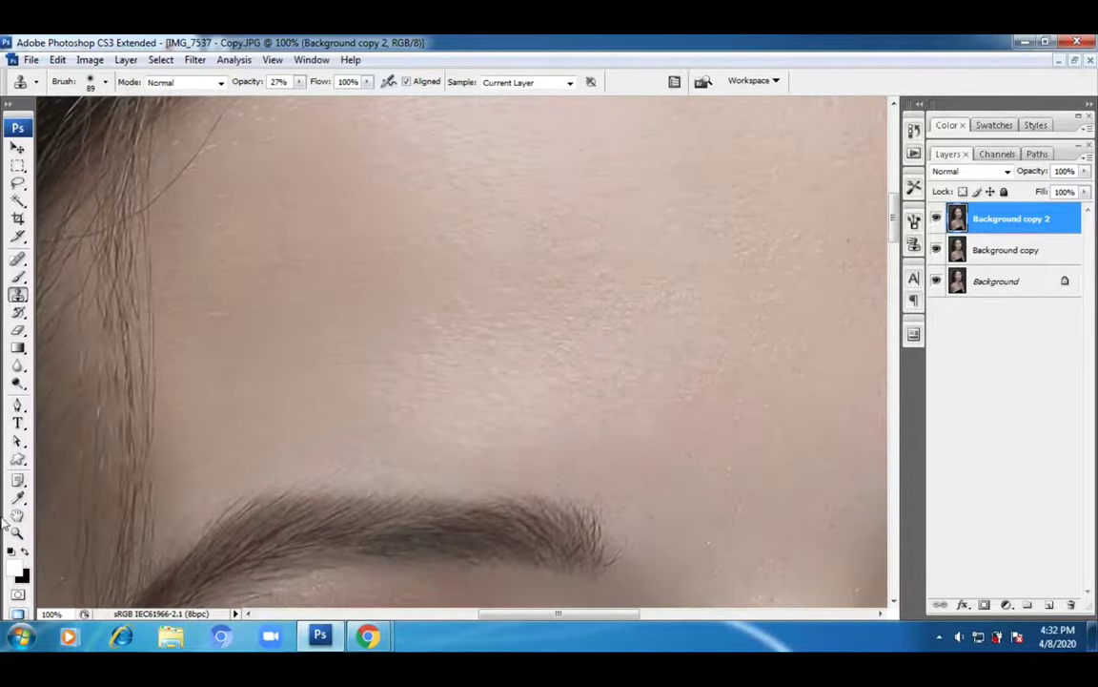
double_click(17, 515)
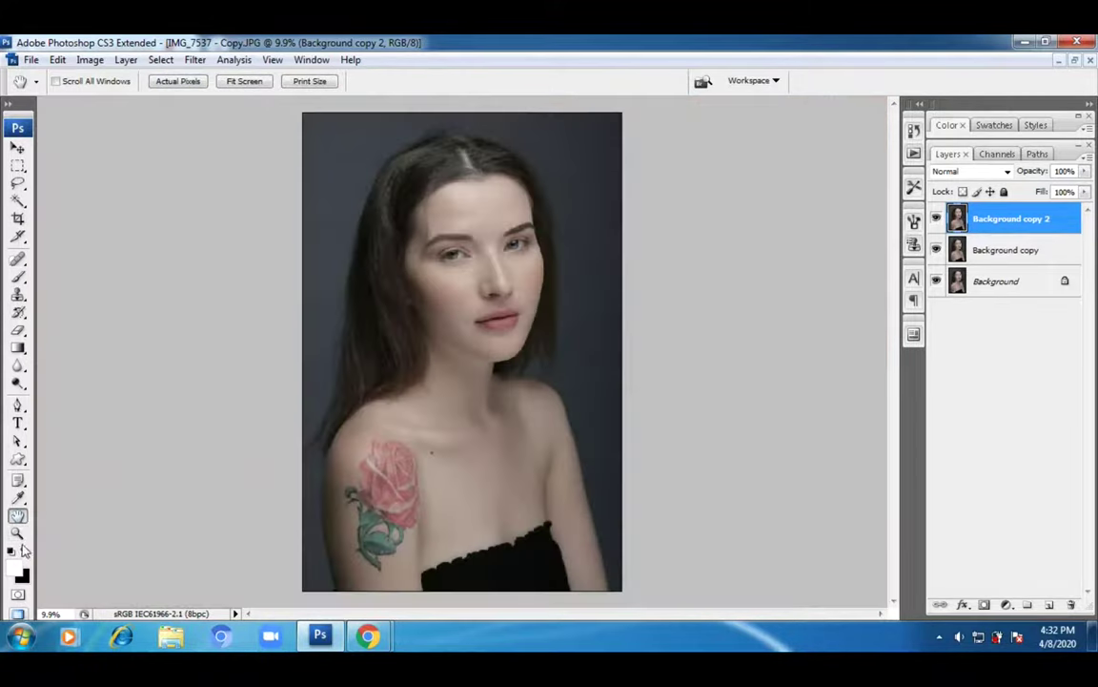
- Zoom in to 50% and inspect the face, lips, nose and eye
left_click(17, 533)
left_click(448, 298)
left_click(434, 344)
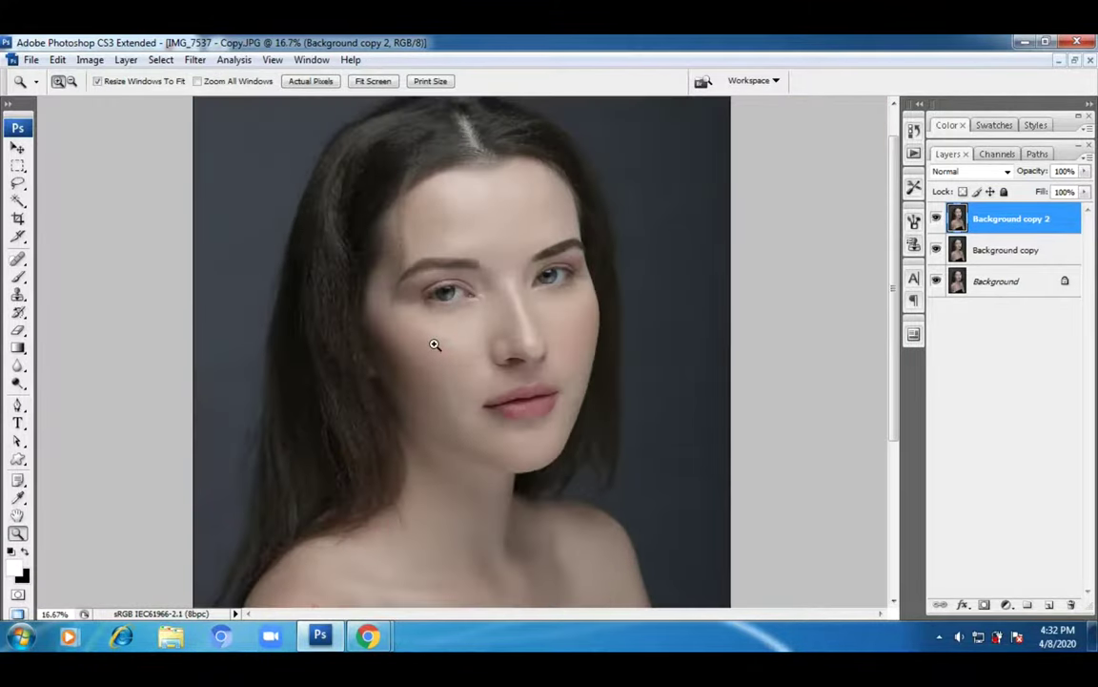
left_click(518, 441)
mouse_move(517, 441)
left_mouse_down()
mouse_move(490, 368)
mouse_move(504, 434)
left_mouse_up()
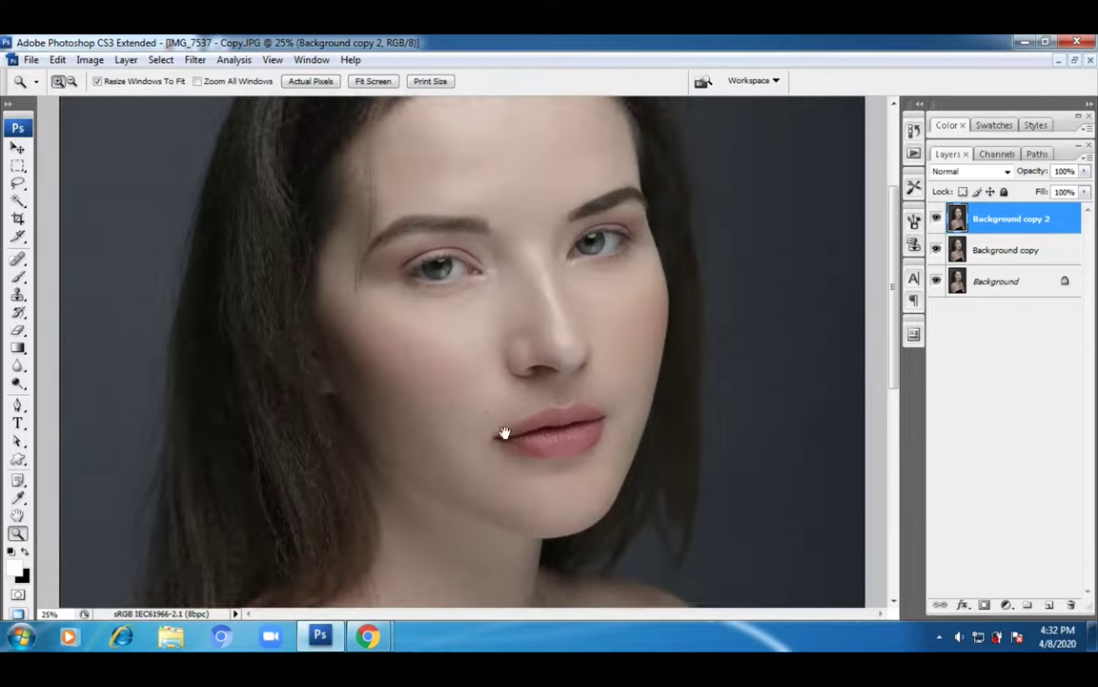
left_click(503, 392)
left_click(510, 455)
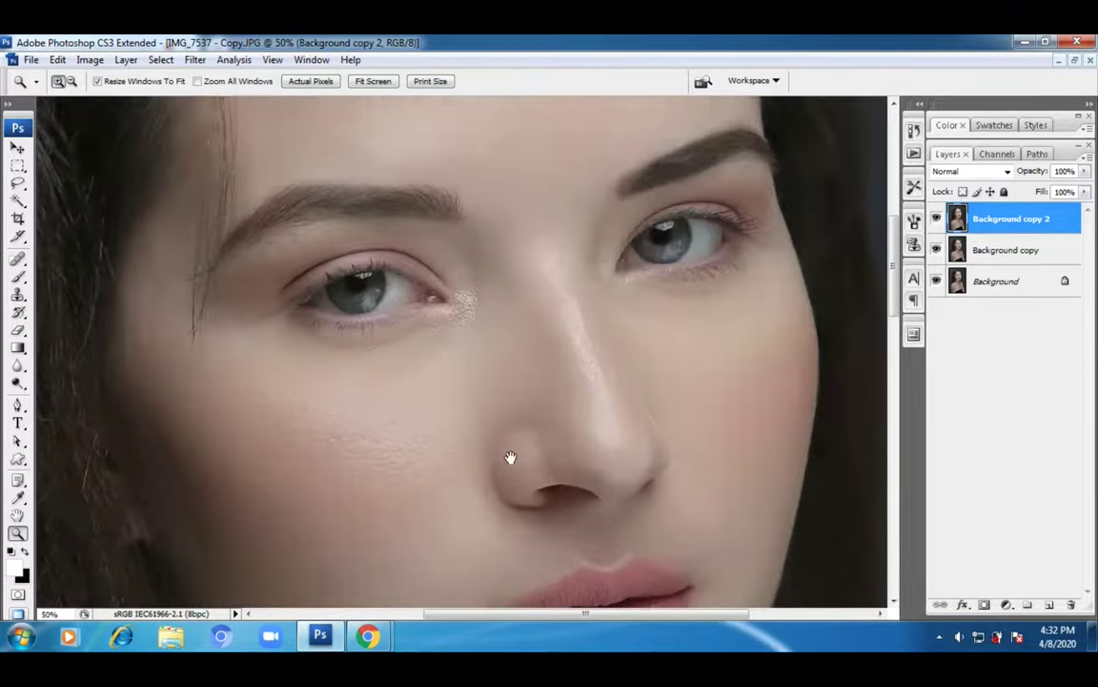
scroll(543, 475, "down", 10)
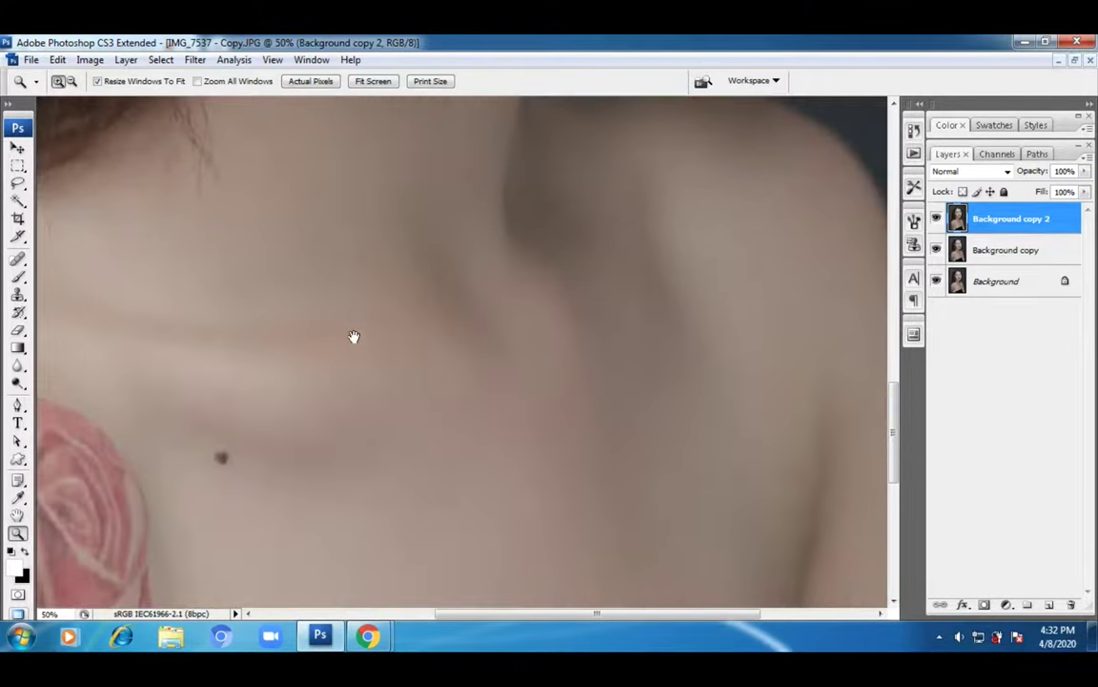
left_click_drag(353, 336, 629, 356)
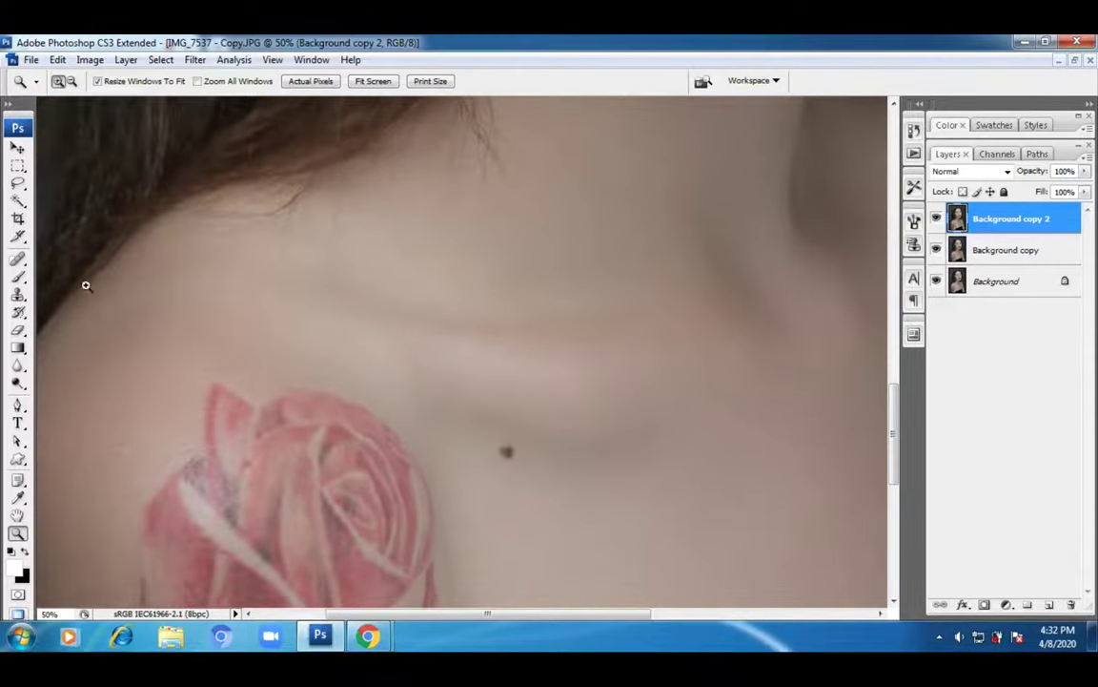
scroll(361, 275, "up", 3)
scroll(598, 289, "right", 10)
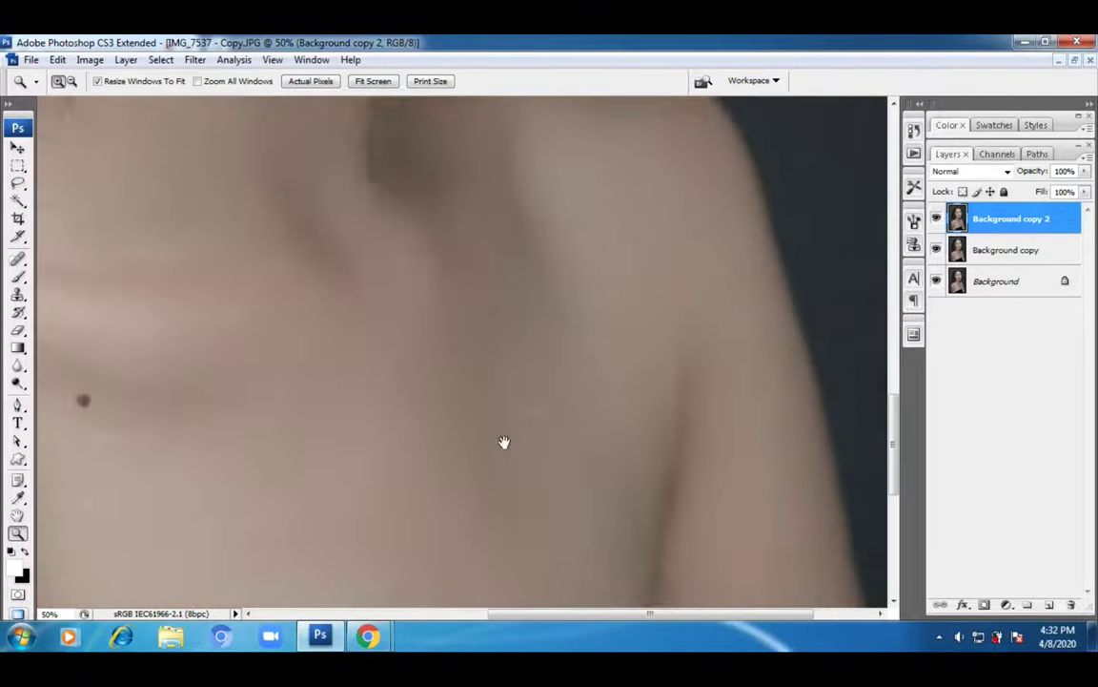
left_click_drag(508, 375, 449, 207)
left_click_drag(277, 302, 657, 396)
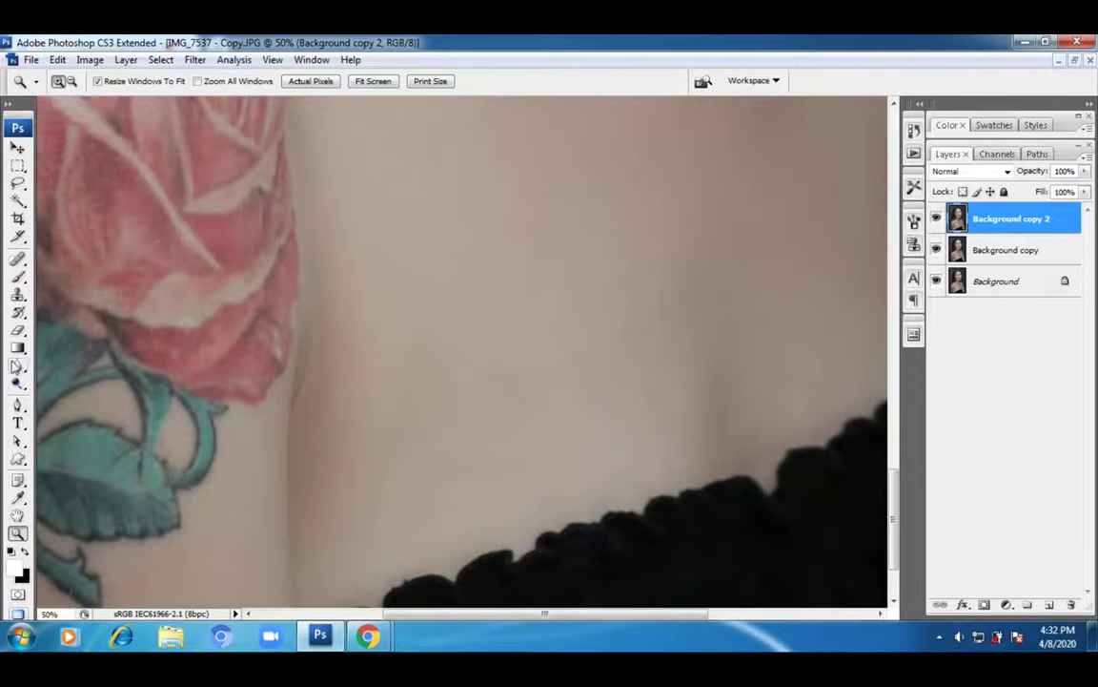
- Reselect the Clone Stamp and enlarge its Master Diameter to 201 px
left_click(18, 295)
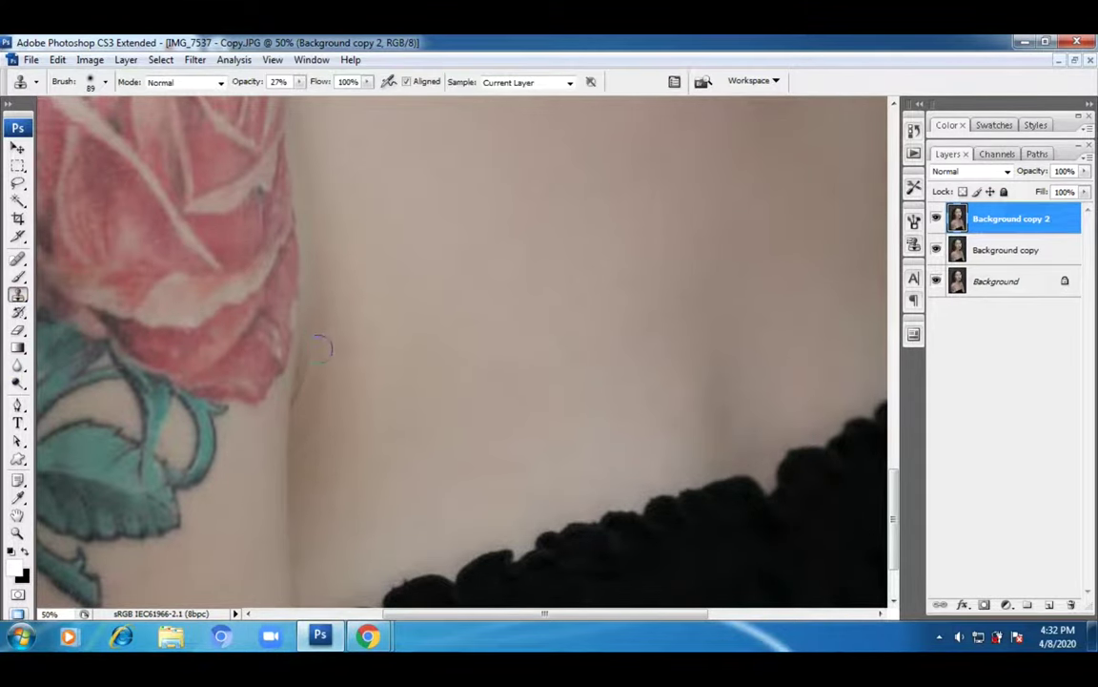
scroll(391, 460, "up", 10)
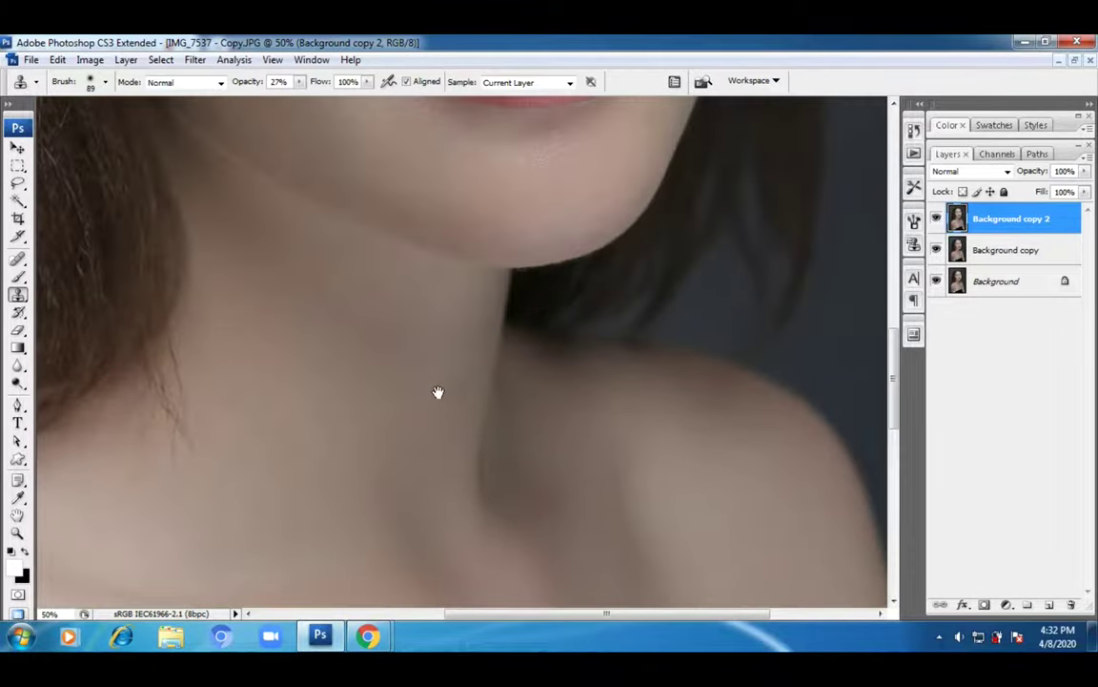
left_click_drag(438, 391, 438, 436)
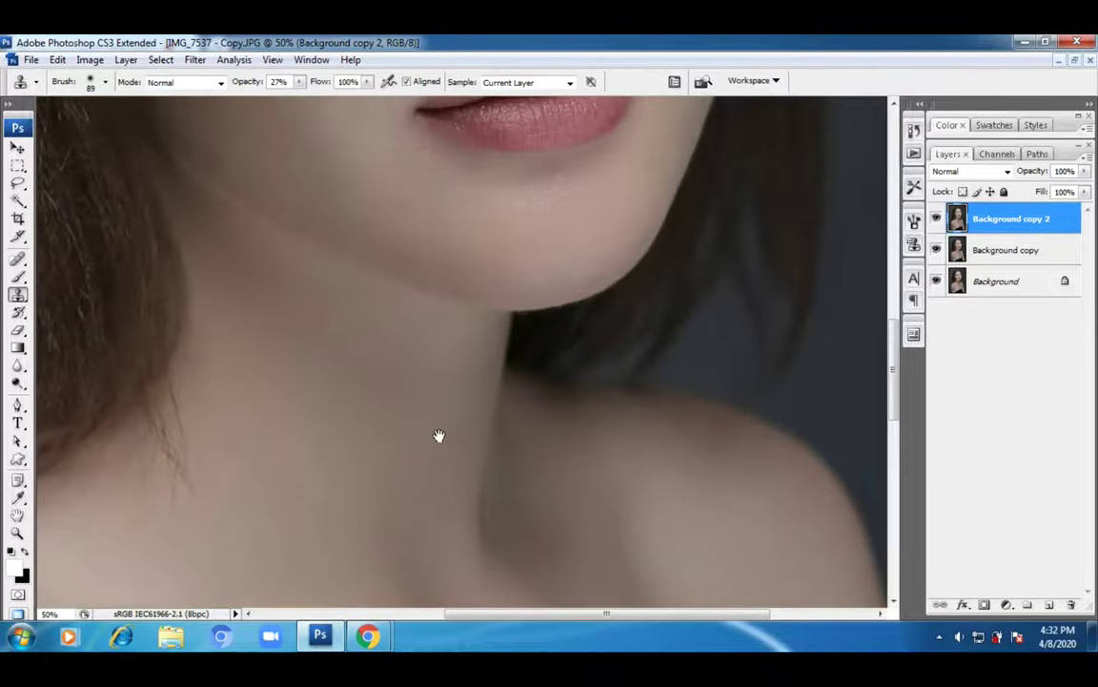
left_click_drag(529, 549, 477, 349)
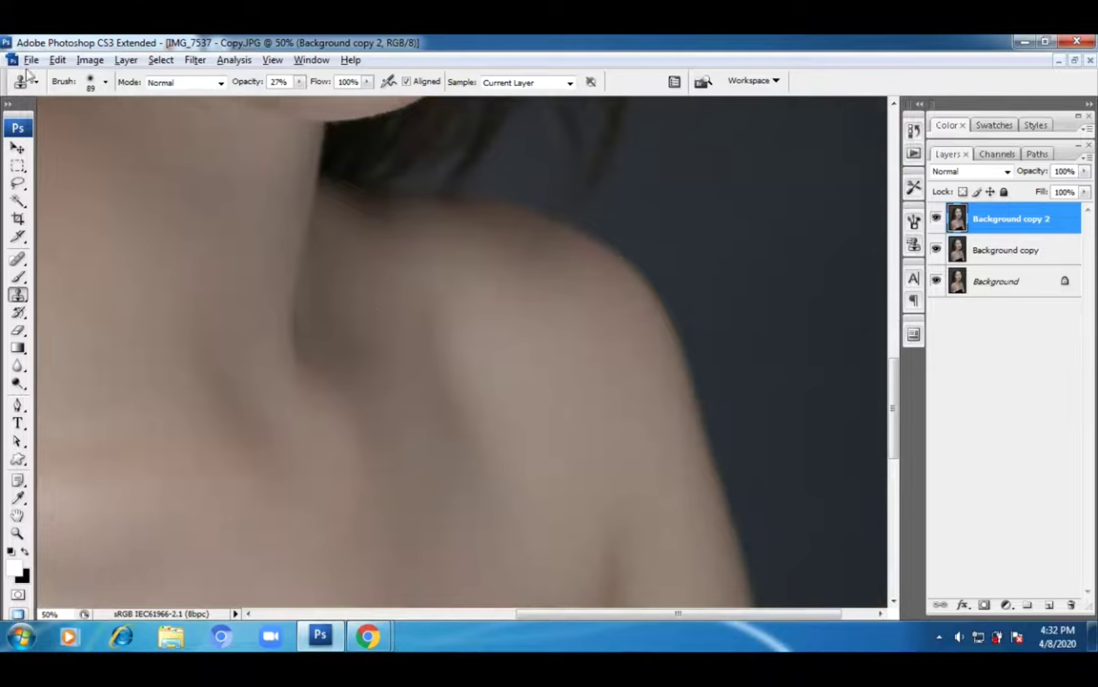
left_click(105, 82)
left_click_drag(128, 125, 138, 125)
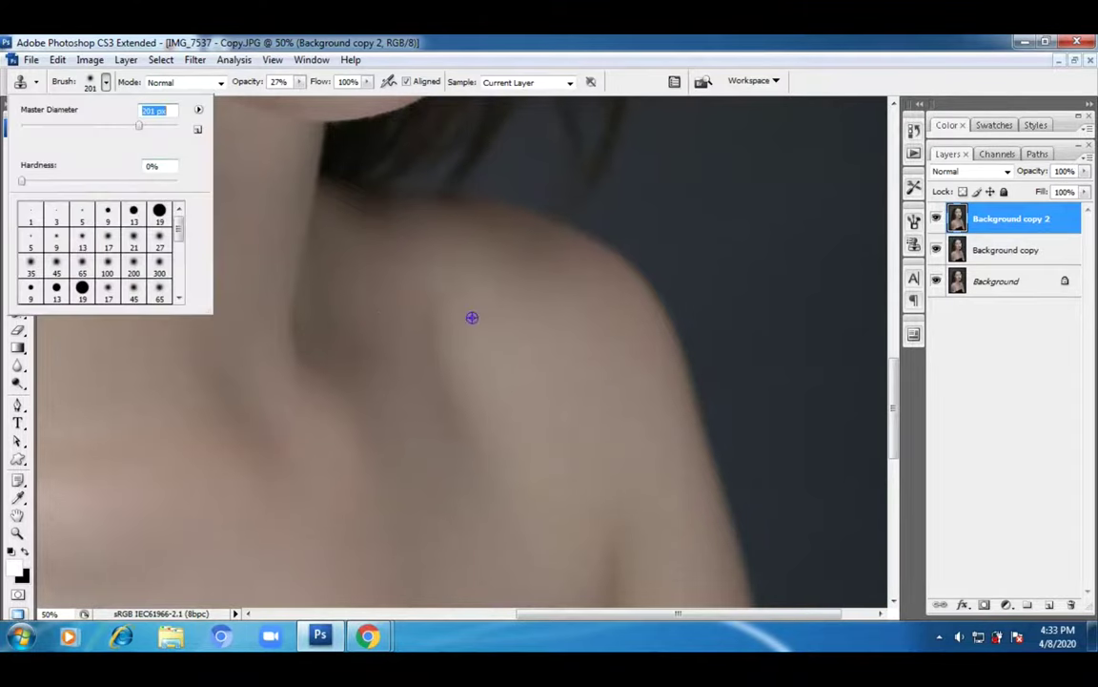
key("Return")
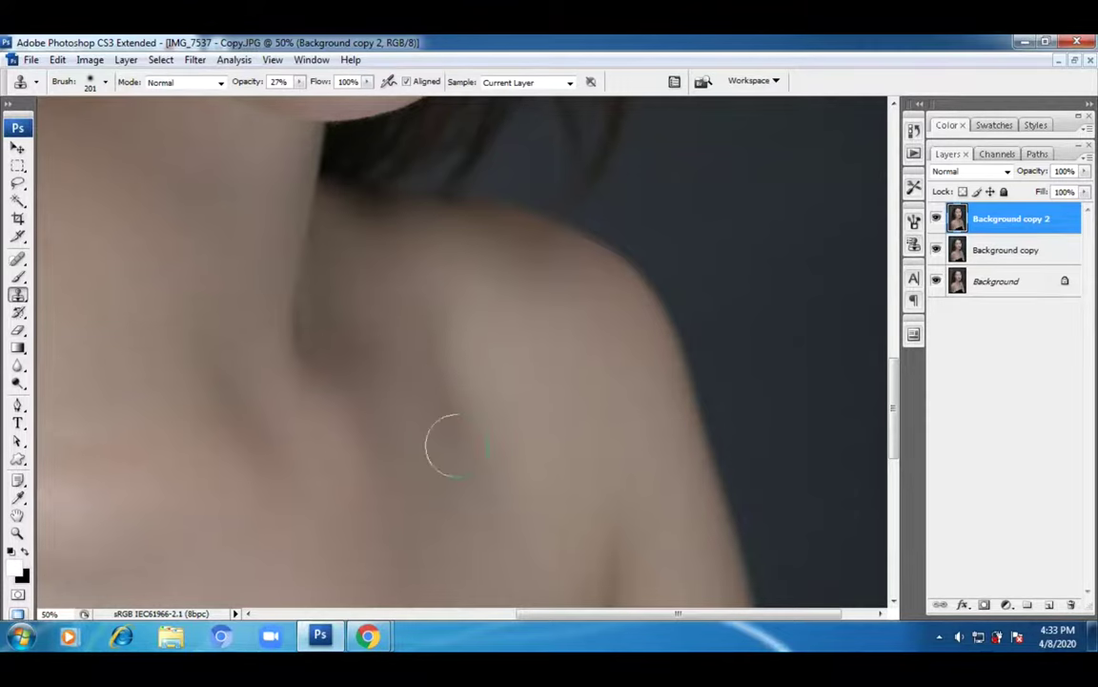
mouse_move(410, 219)
left_mouse_down()
mouse_move(449, 287)
mouse_move(417, 458)
left_mouse_up()
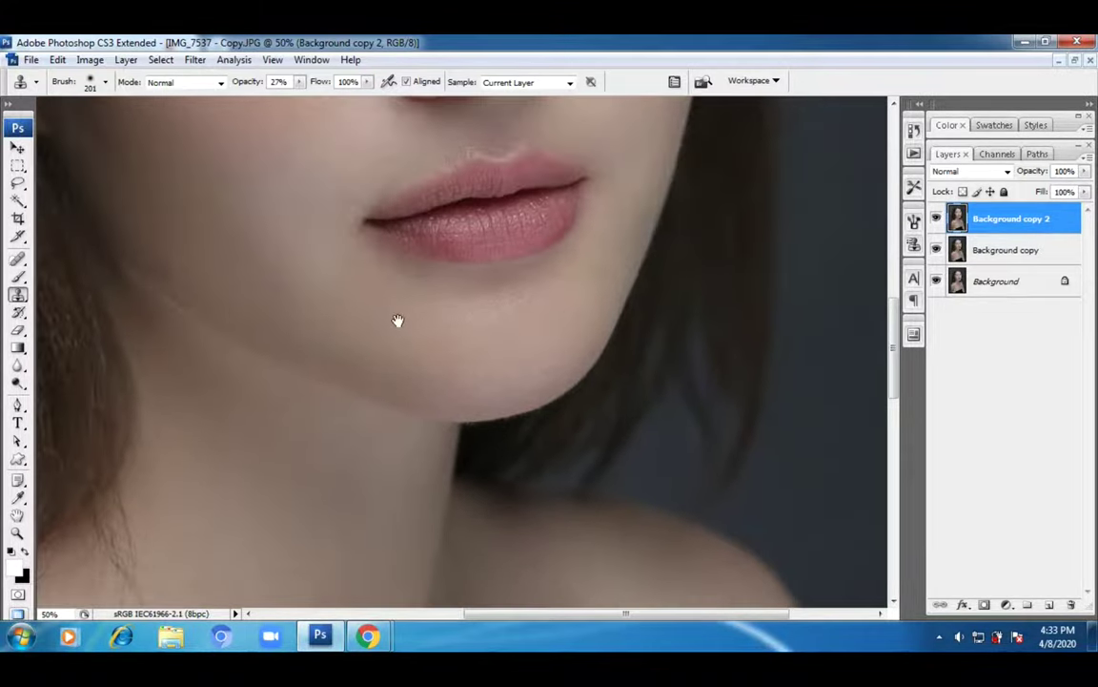
left_click_drag(297, 283, 364, 385)
left_click_drag(333, 285, 387, 454)
left_click_drag(412, 360, 420, 440)
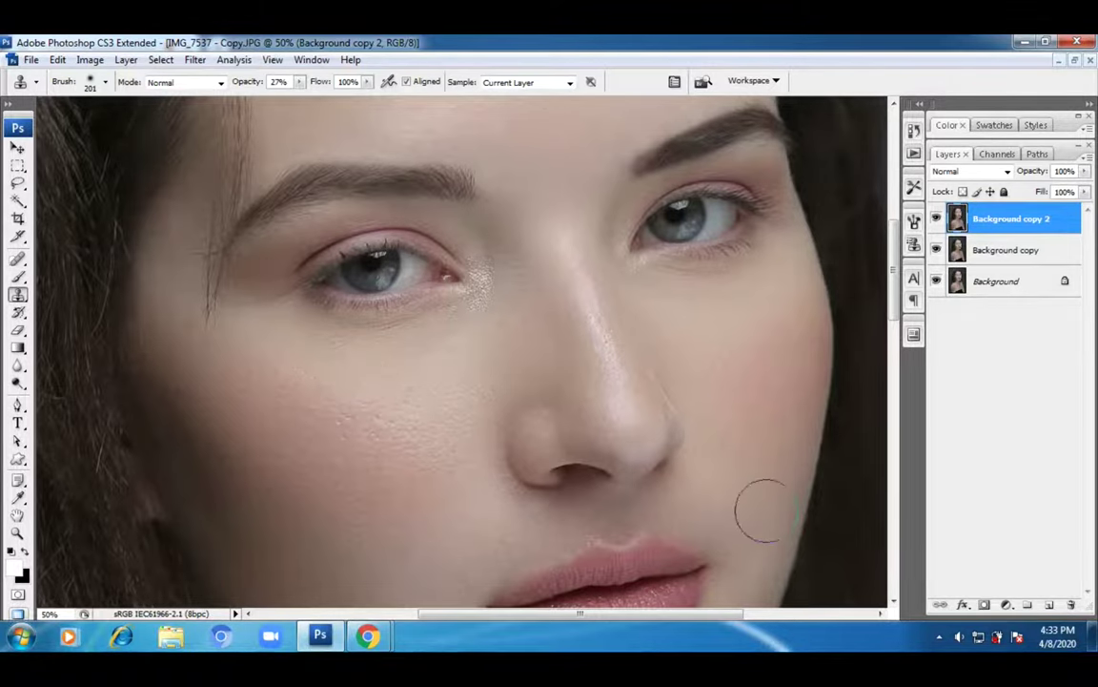
- Sample clean skin and stamp soft 27% cloned texture across the forehead between the brows
left_click_drag(551, 183, 564, 356)
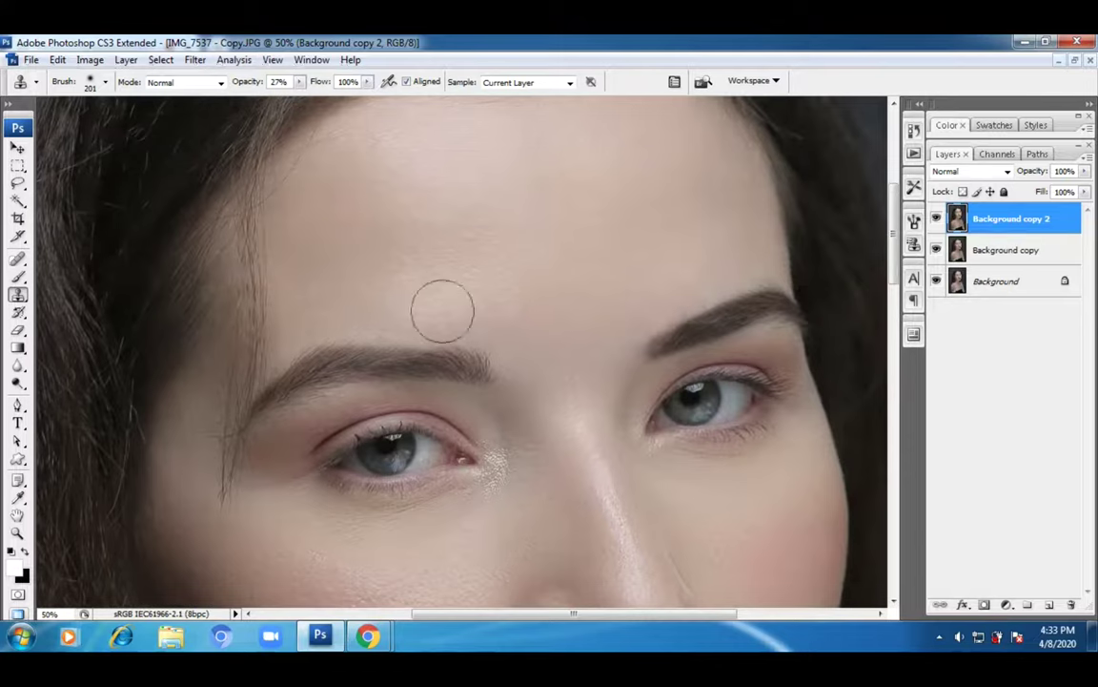
left_click(395, 259, "alt")
left_click(389, 280)
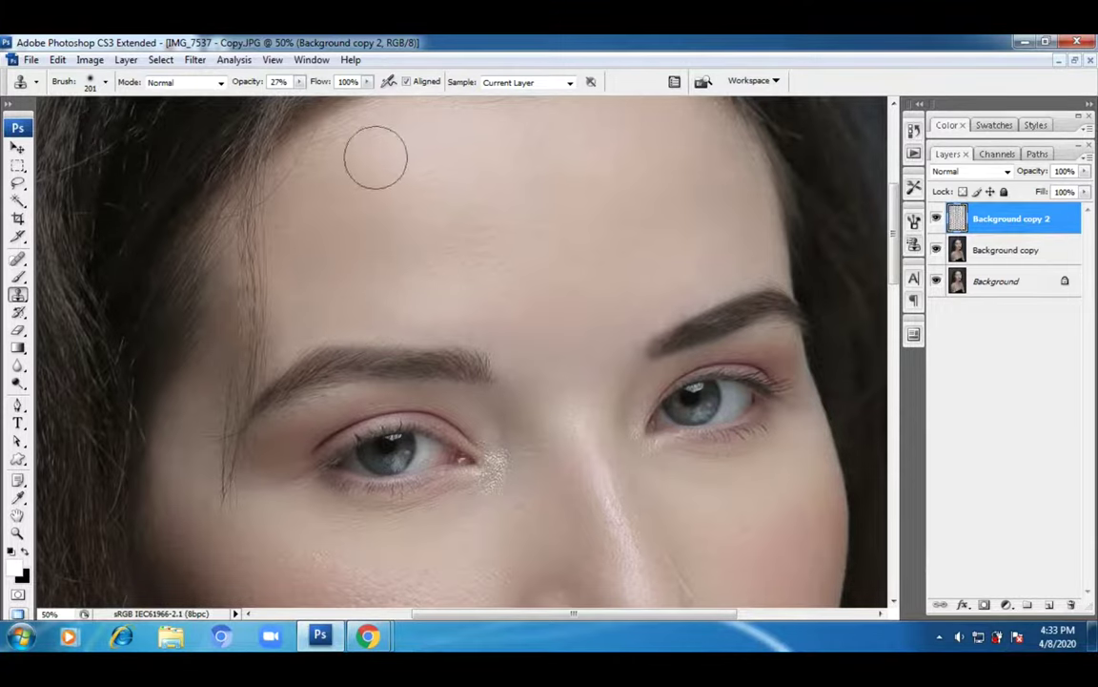
mouse_move(397, 247)
left_mouse_down()
mouse_move(451, 196)
mouse_move(391, 207)
left_mouse_up()
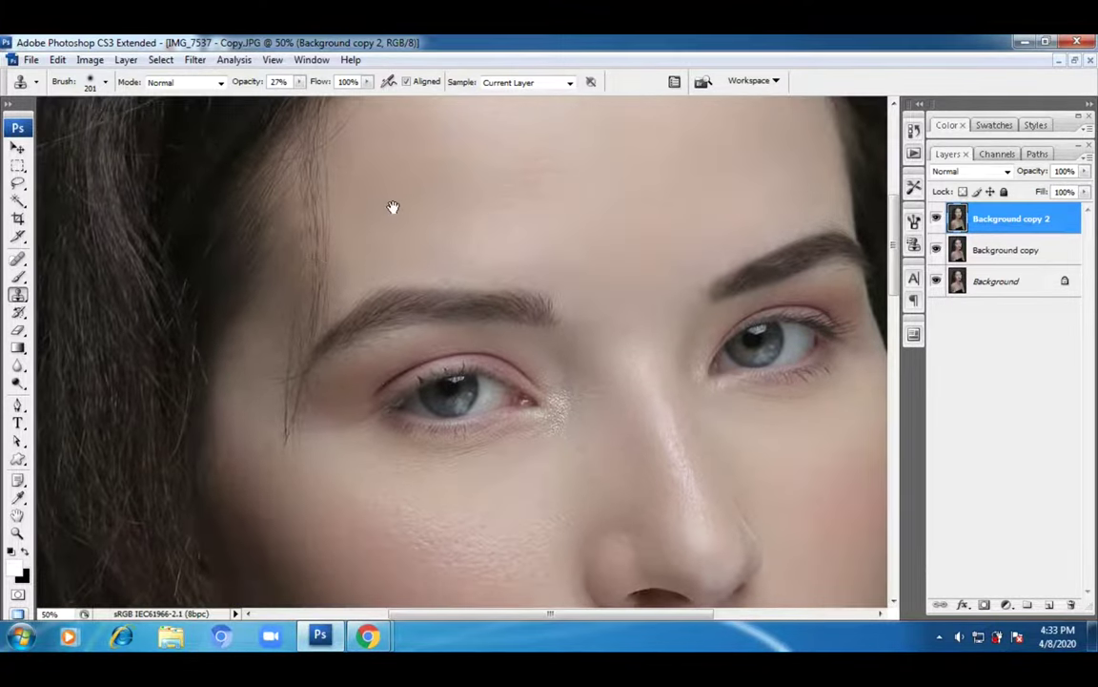
left_click_drag(546, 178, 441, 176)
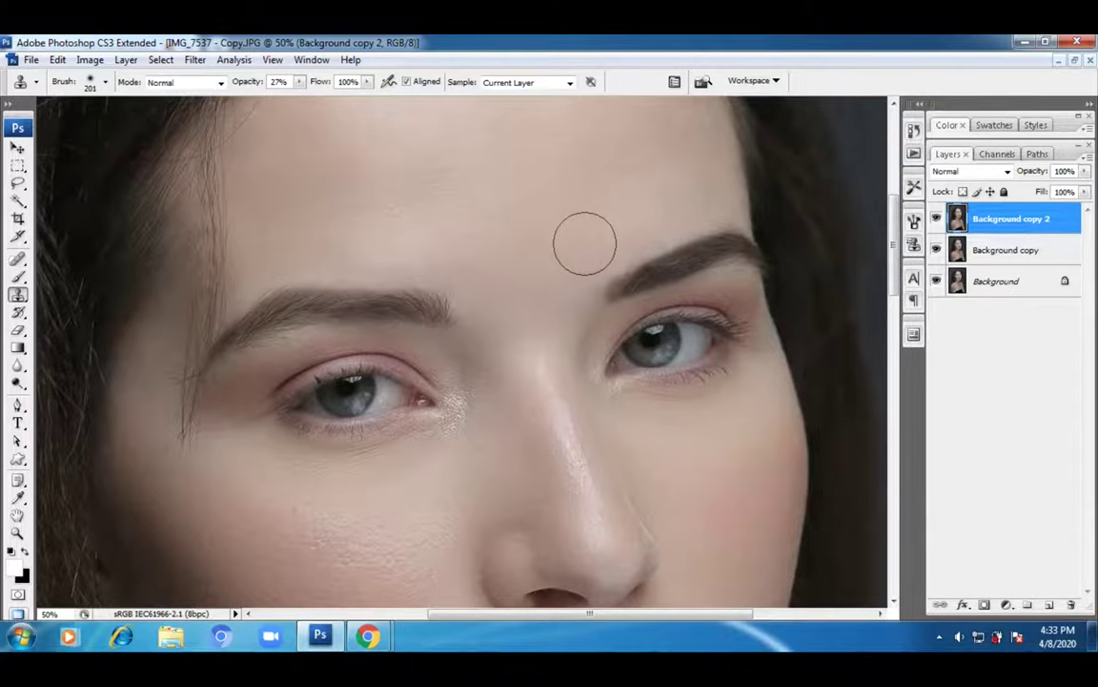
left_click_drag(469, 444, 481, 421)
left_click_drag(407, 540, 454, 309)
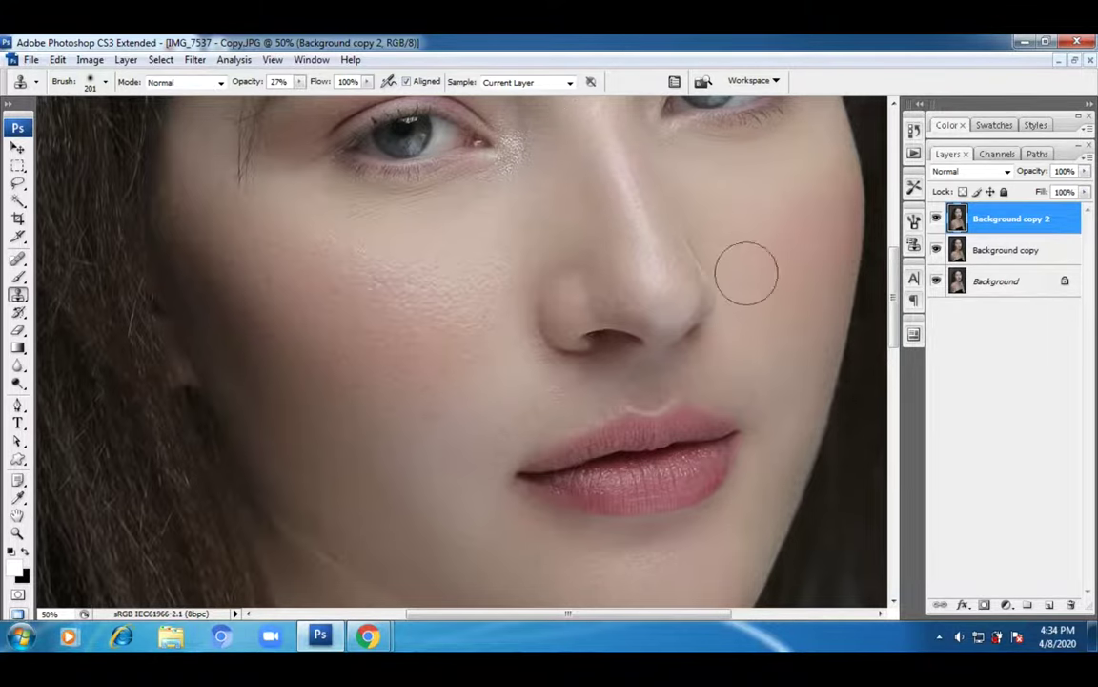
left_click_drag(641, 344, 644, 306)
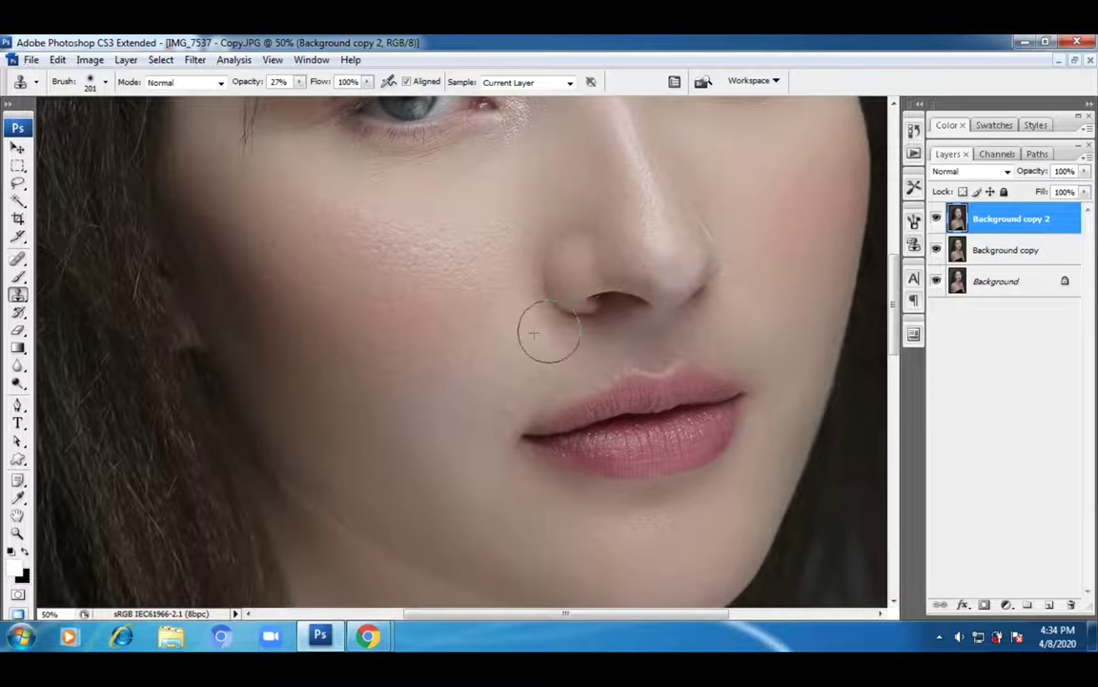
- Resize the clone brush to 81 px, then to 141 px
left_click(106, 83)
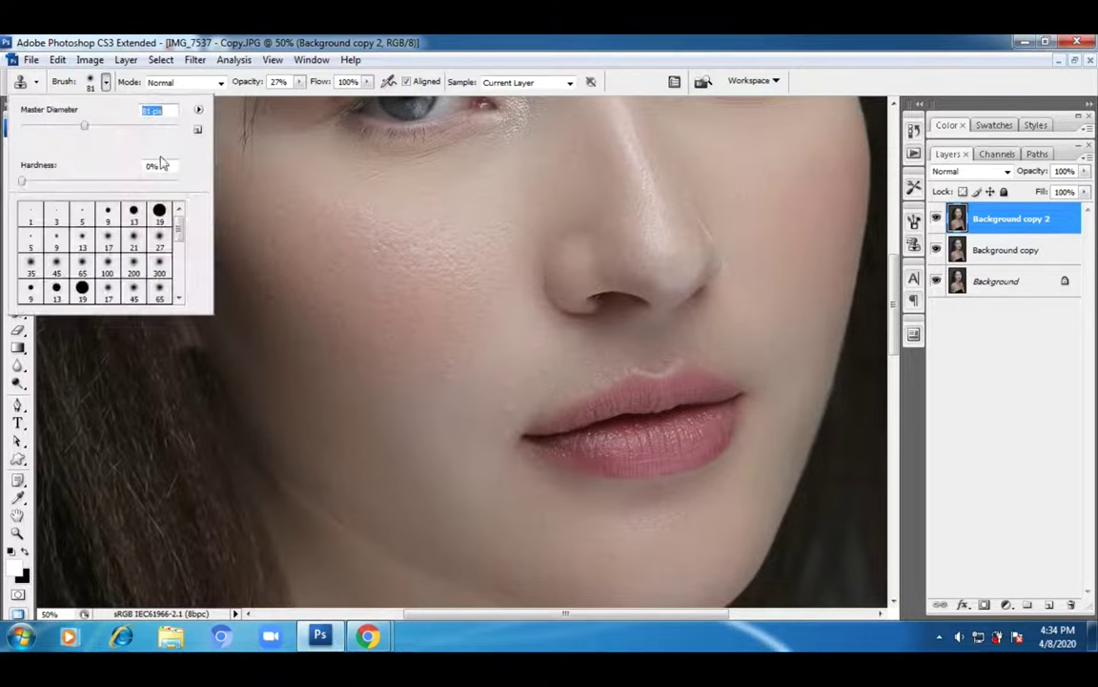
left_click(581, 340)
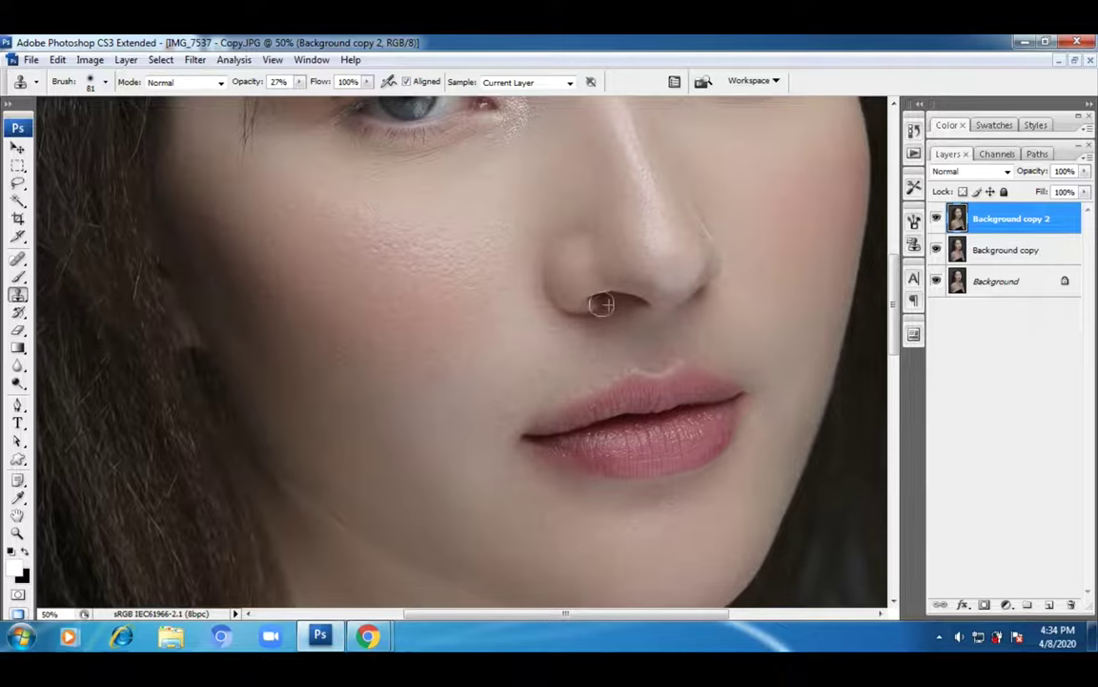
left_click_drag(471, 335, 457, 265)
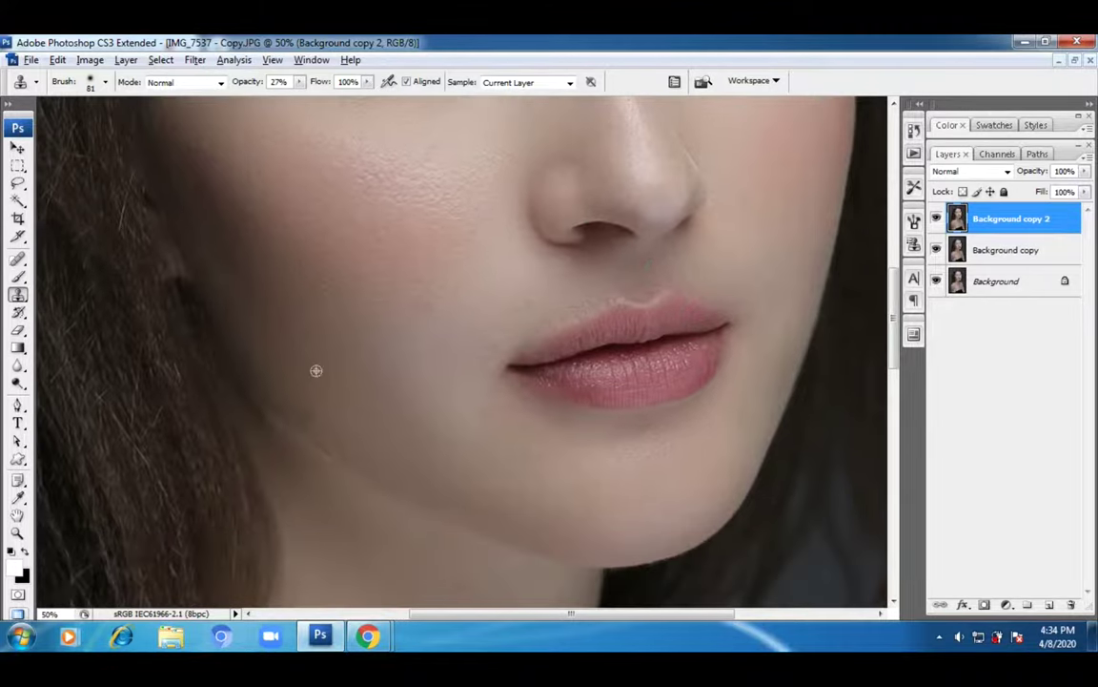
left_click(104, 82)
left_click_drag(108, 124, 115, 125)
key("Return")
- Stamp cloned skin above the upper lip and across the left cheek below the eye
left_click_drag(436, 326, 461, 397)
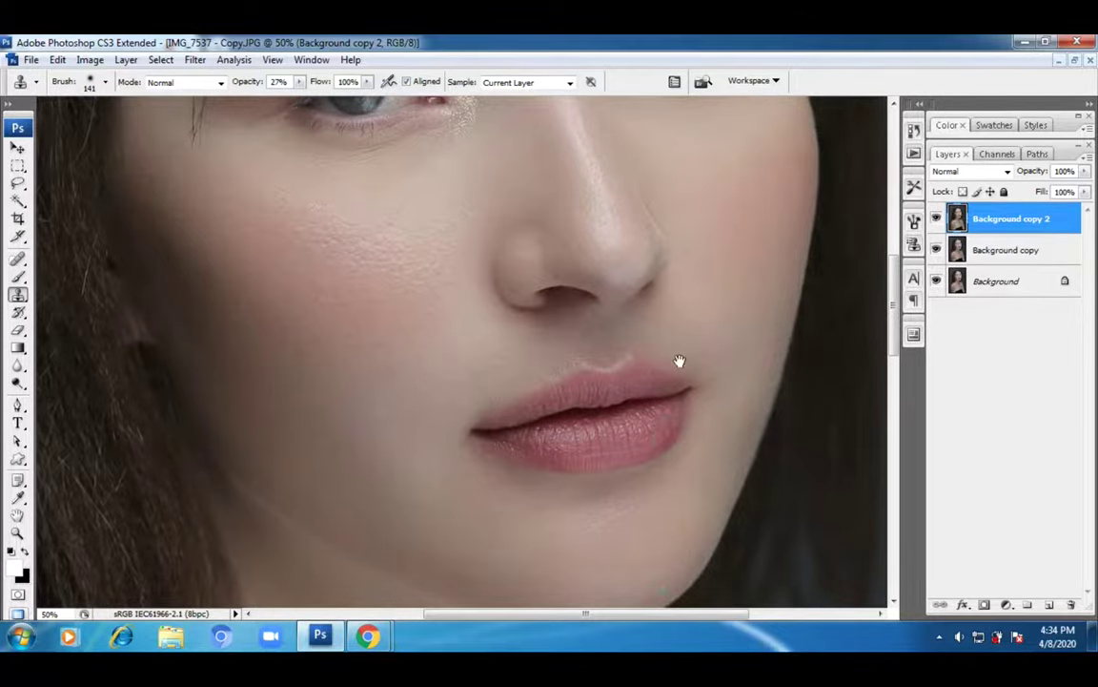
left_click_drag(679, 363, 701, 422)
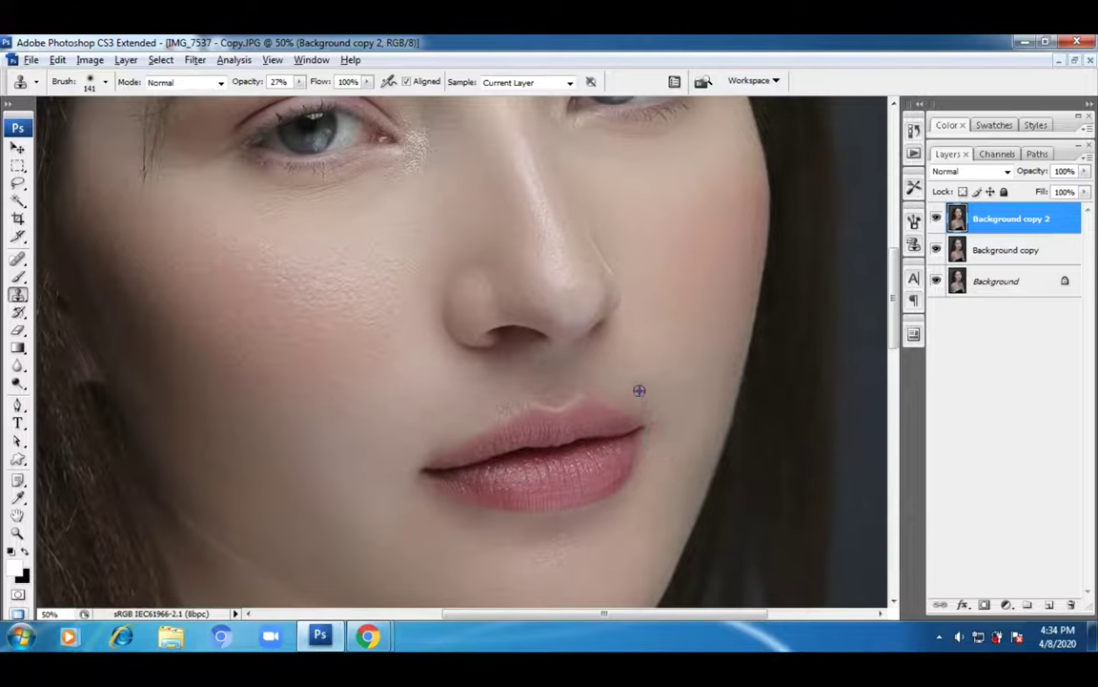
left_click(539, 384)
mouse_move(366, 279)
left_mouse_down()
mouse_move(276, 303)
mouse_move(317, 299)
mouse_move(277, 302)
mouse_move(301, 370)
mouse_move(203, 370)
mouse_move(171, 399)
left_mouse_up()
left_click(111, 245, "alt")
left_click_drag(321, 363, 512, 349)
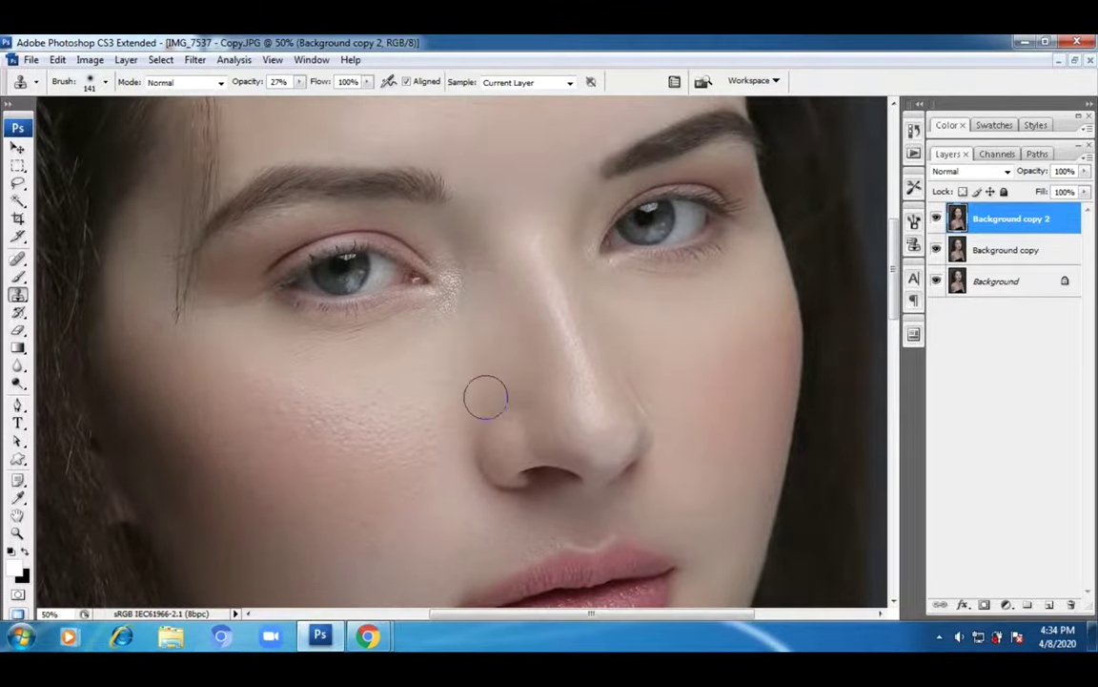
left_click_drag(453, 325, 436, 407)
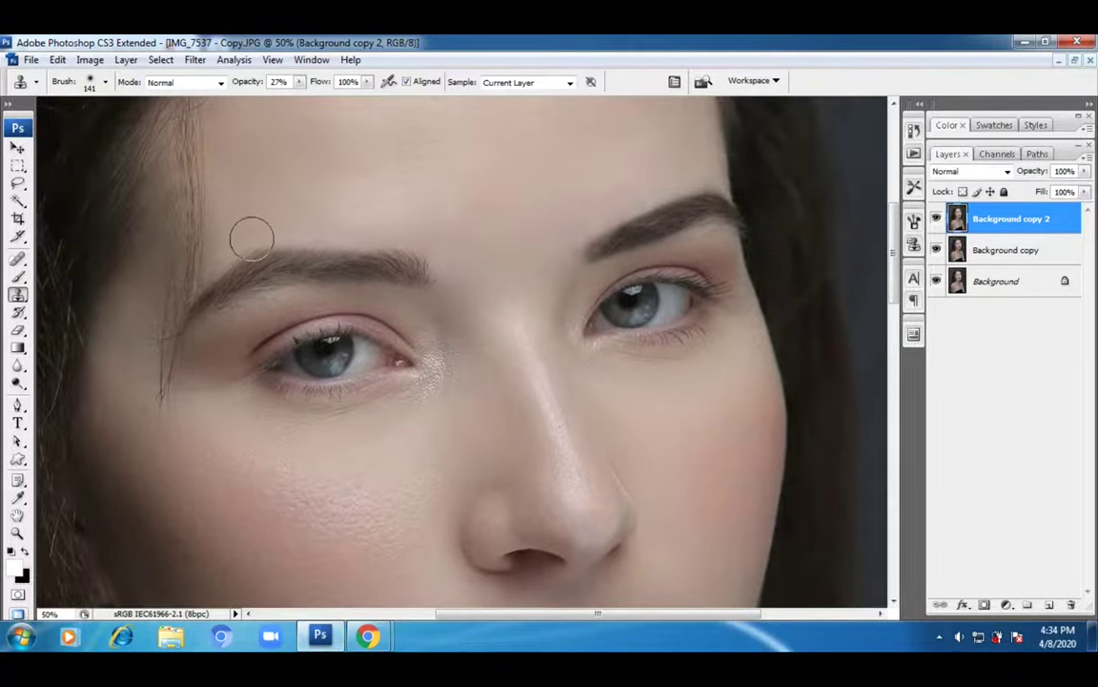
key("alt+space")
left_click_drag(319, 201, 652, 308)
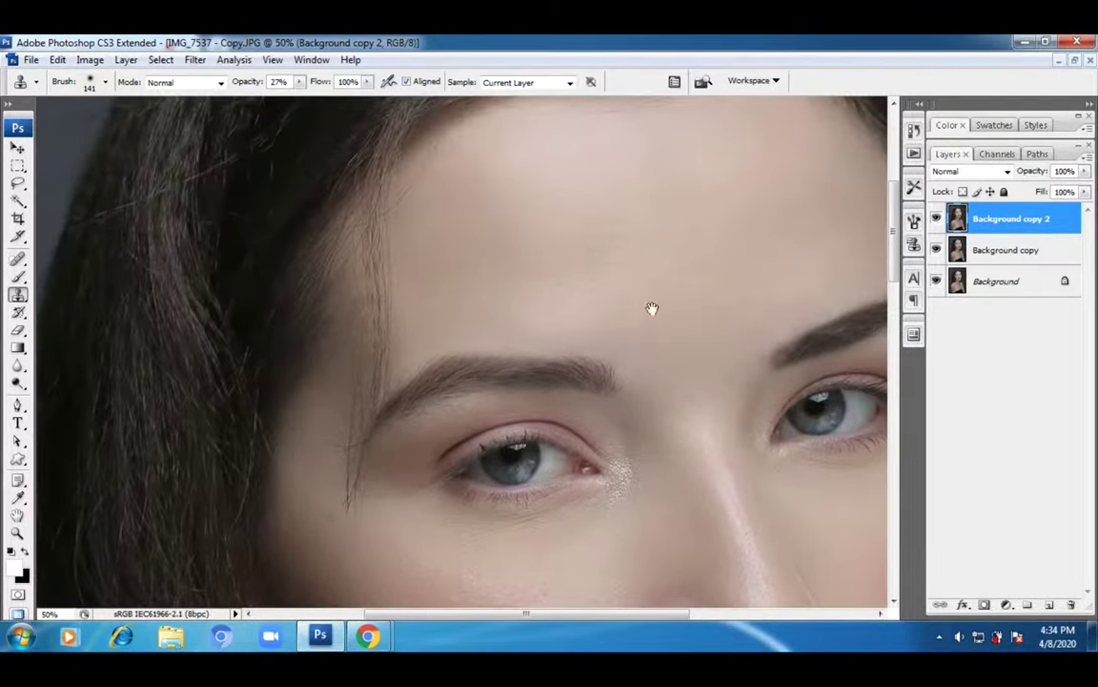
- Fit the photo on screen, then zoom to 25% centred on the face and hair
double_click(18, 515)
left_click(18, 533)
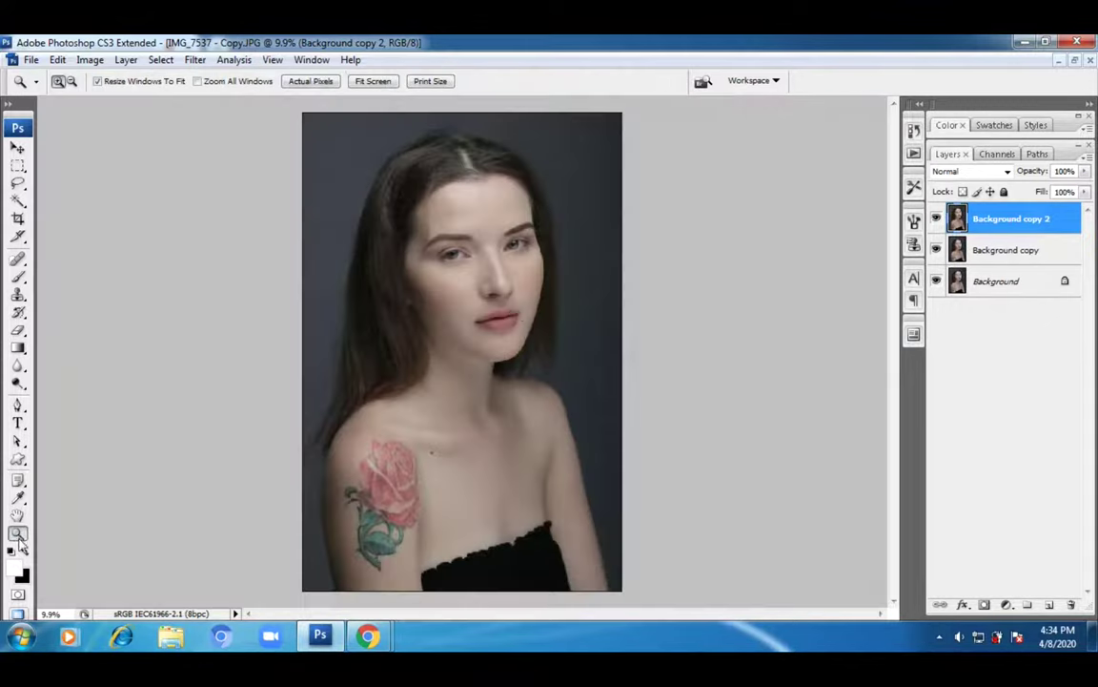
left_click(503, 299)
left_click(448, 299)
left_click(448, 300)
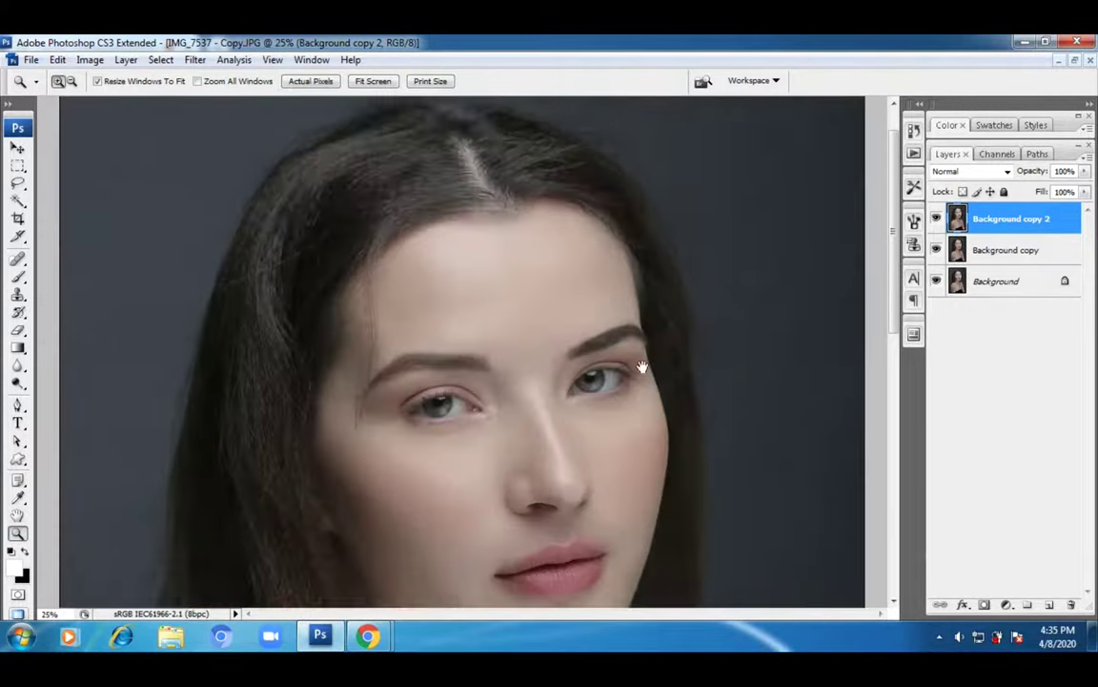
left_click_drag(643, 367, 638, 294)
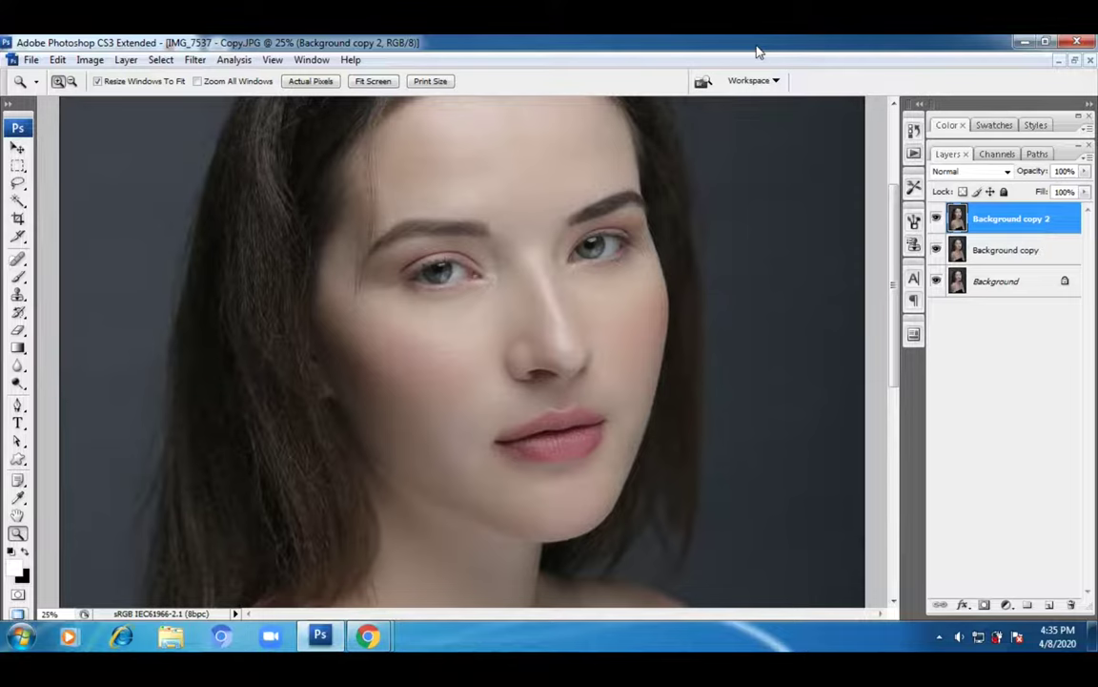
key("alt")
mouse_move(368, 635)
left_click(282, 586)
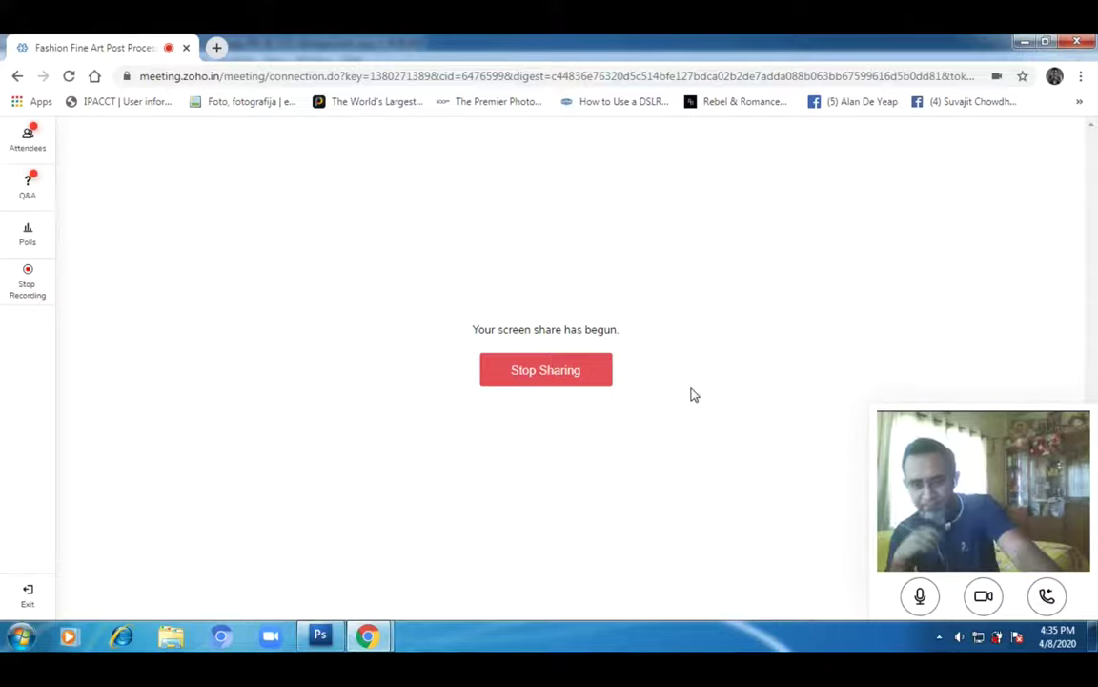
key("alt+Tab")
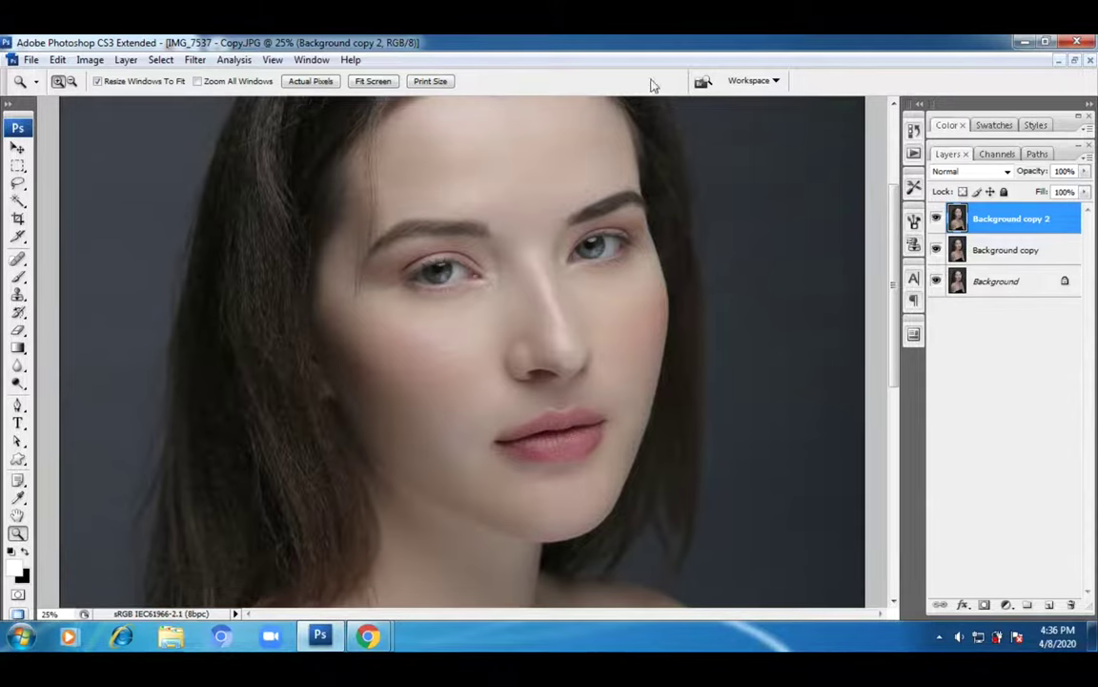
- Zoom to 50% on the eyes and duplicate Background copy 2 as Background copy 3
left_click(17, 515)
left_click(17, 533)
left_click(486, 396)
left_click(446, 313)
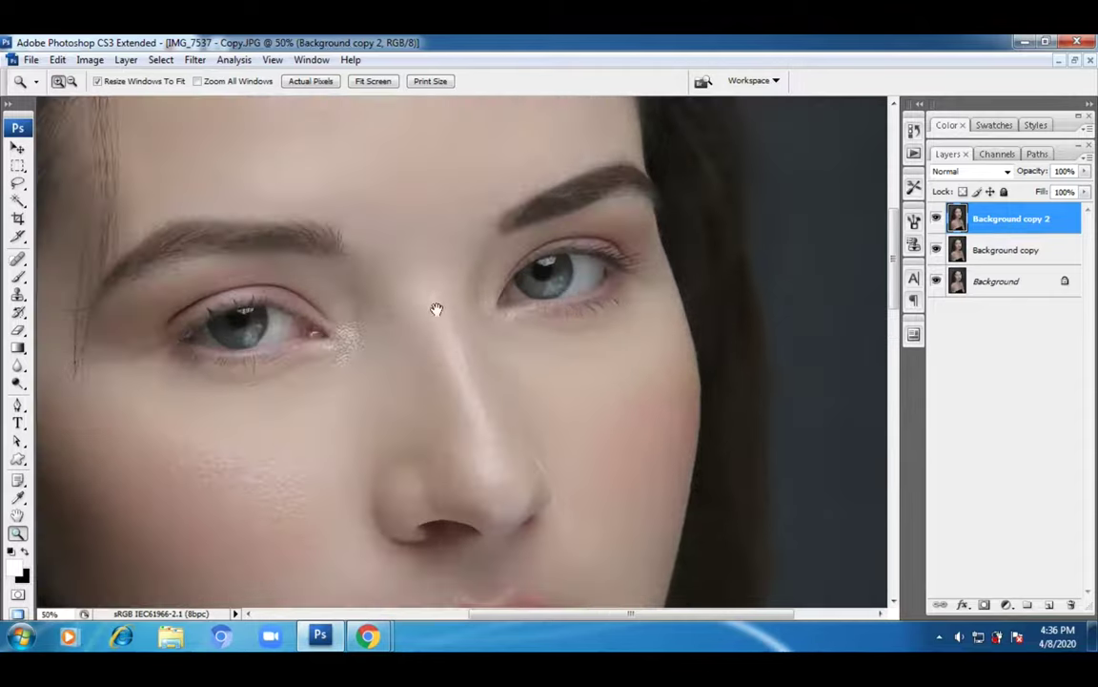
left_click_drag(447, 313, 561, 417)
left_click_drag(1037, 220, 1049, 604)
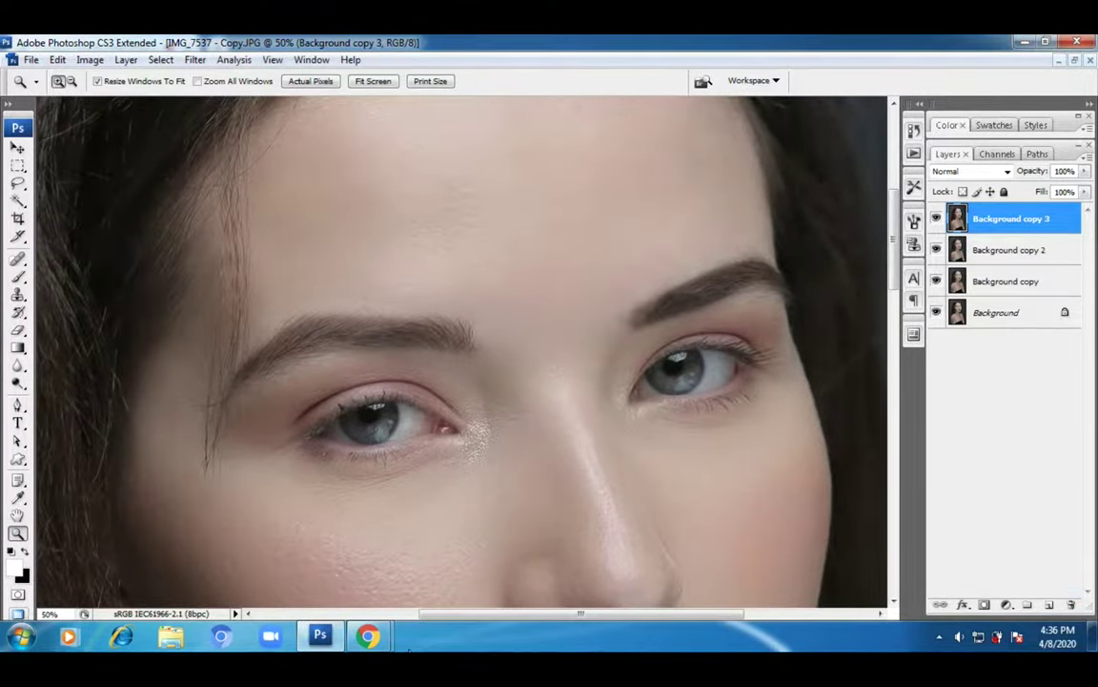
- Clone smooth skin over the forehead on Background copy 3
left_click(19, 293)
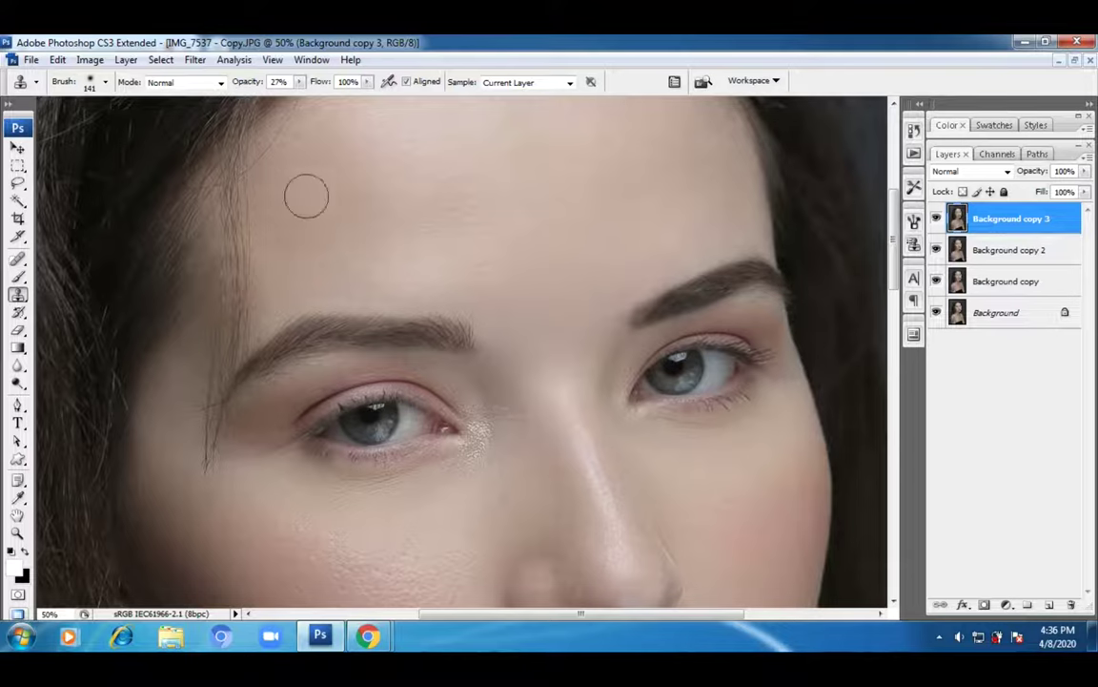
left_click_drag(246, 288, 253, 299)
mouse_move(1030, 221)
left_mouse_down()
mouse_move(1028, 461)
mouse_move(1041, 225)
left_mouse_up()
left_click_drag(523, 471, 523, 300)
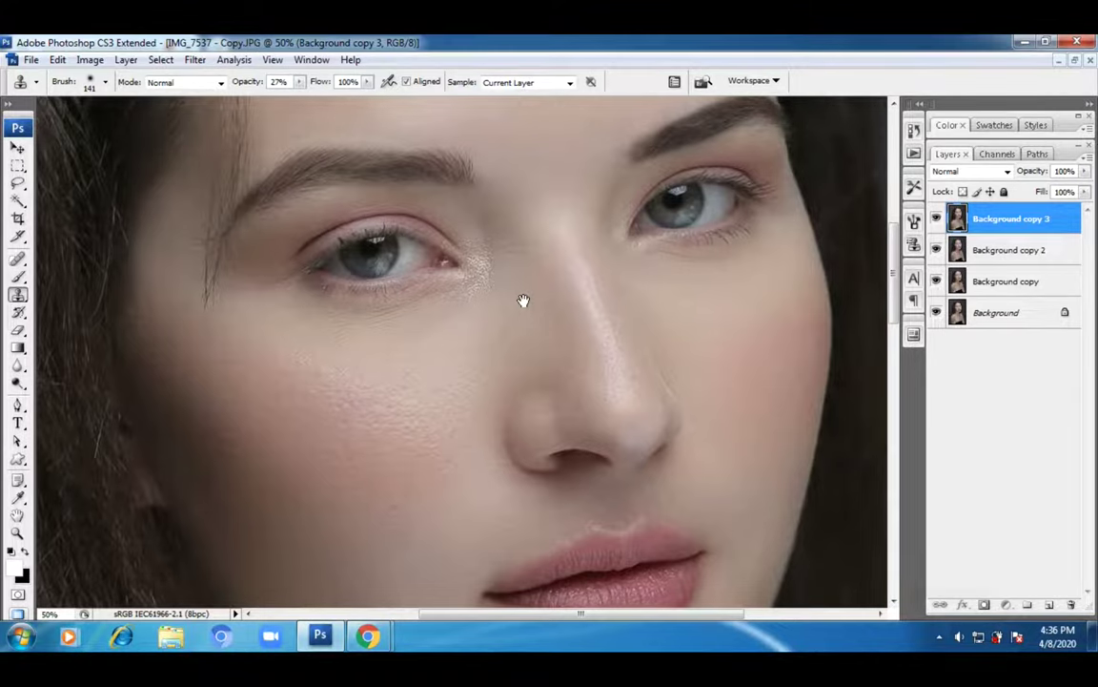
mouse_move(495, 318)
left_mouse_down()
mouse_move(584, 376)
mouse_move(558, 434)
left_mouse_up()
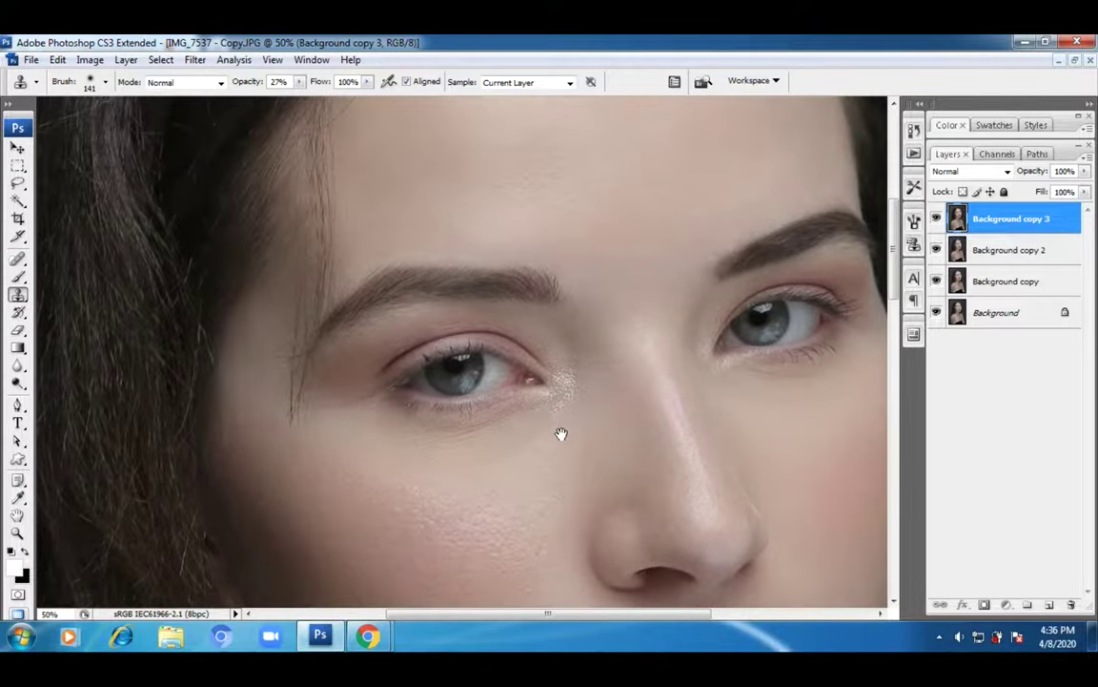
left_click_drag(572, 291, 581, 350)
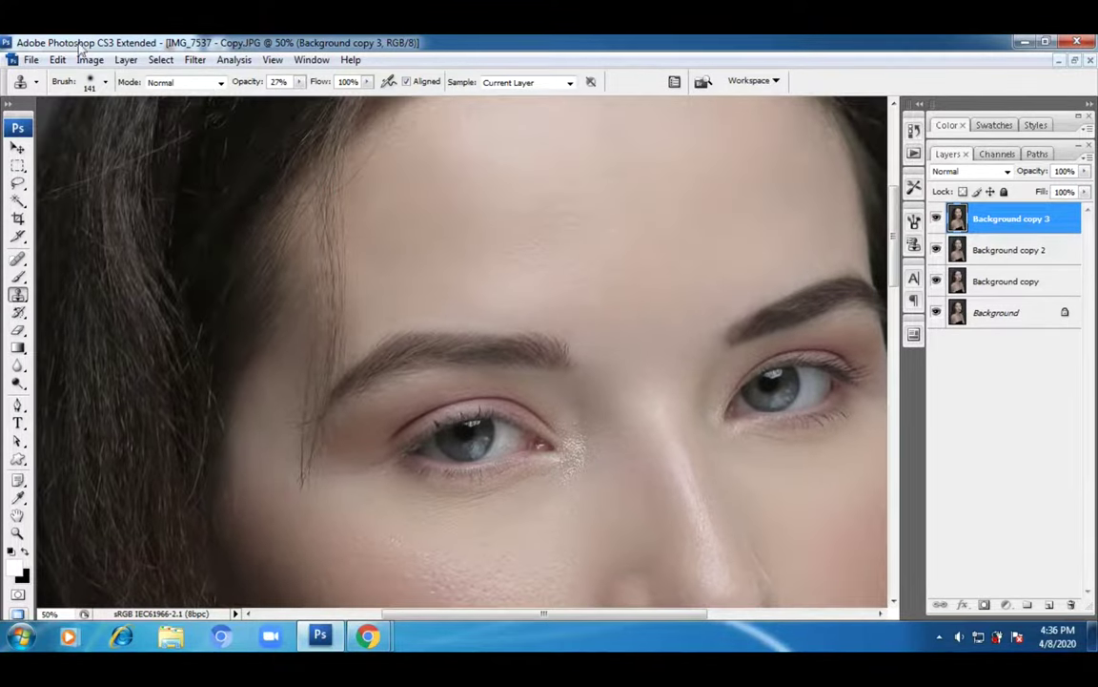
- Enlarge the clone brush to 187 px and sample clean forehead skin
left_click(105, 83)
left_click_drag(115, 125, 134, 125)
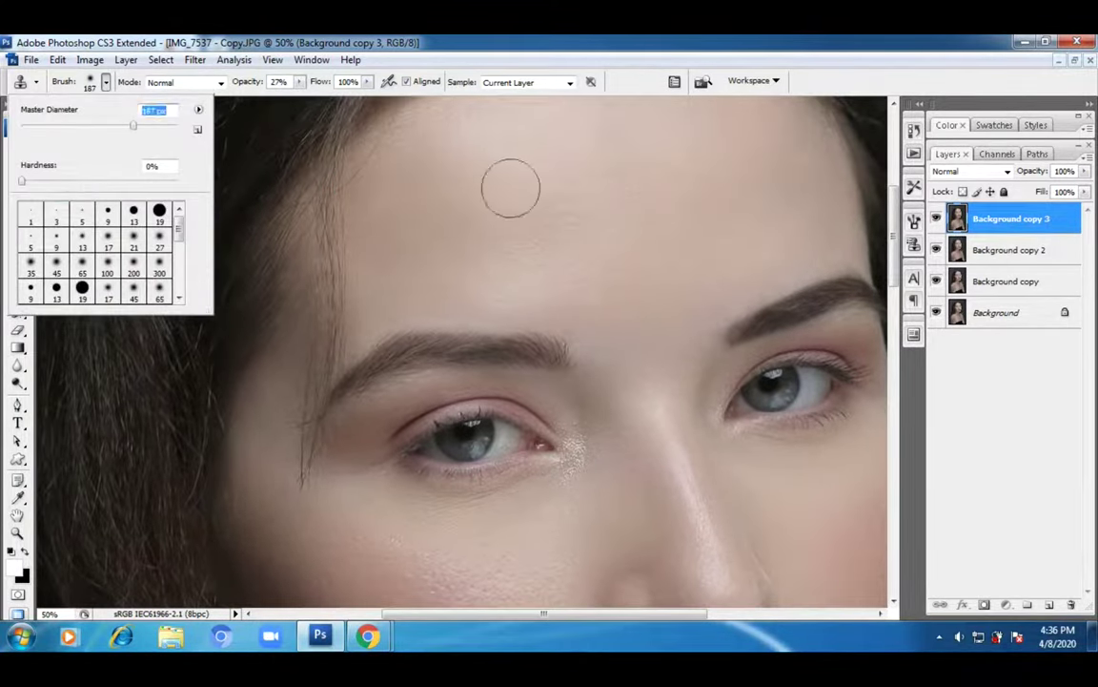
left_click(375, 169)
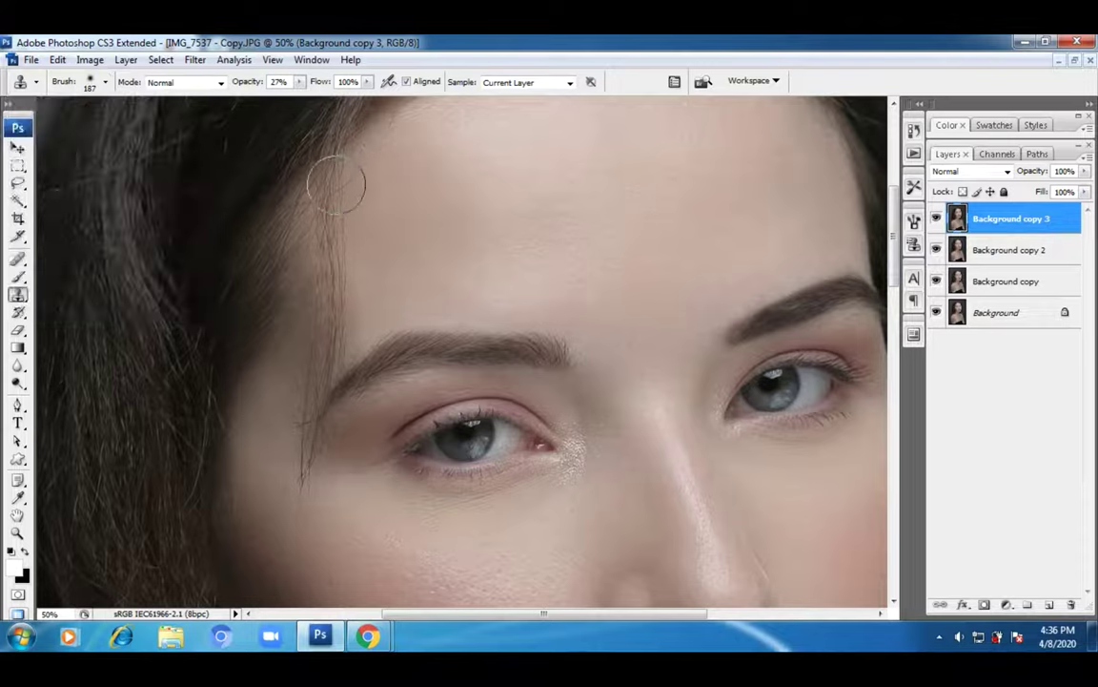
left_click(360, 194, "alt")
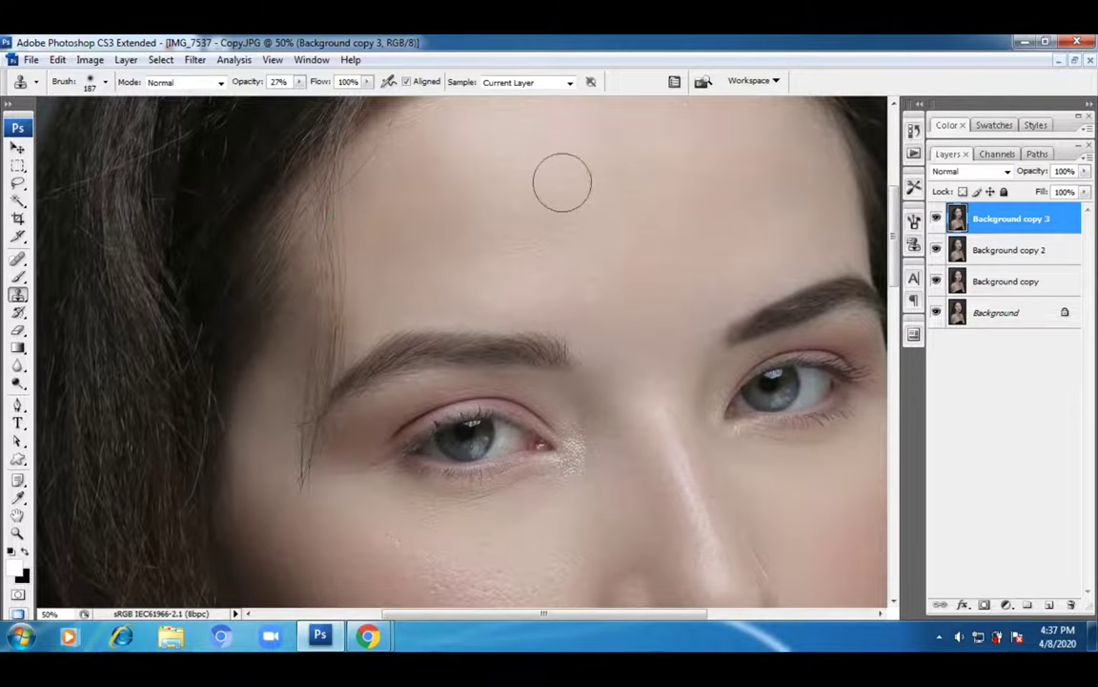
scroll(472, 265, "up", 2)
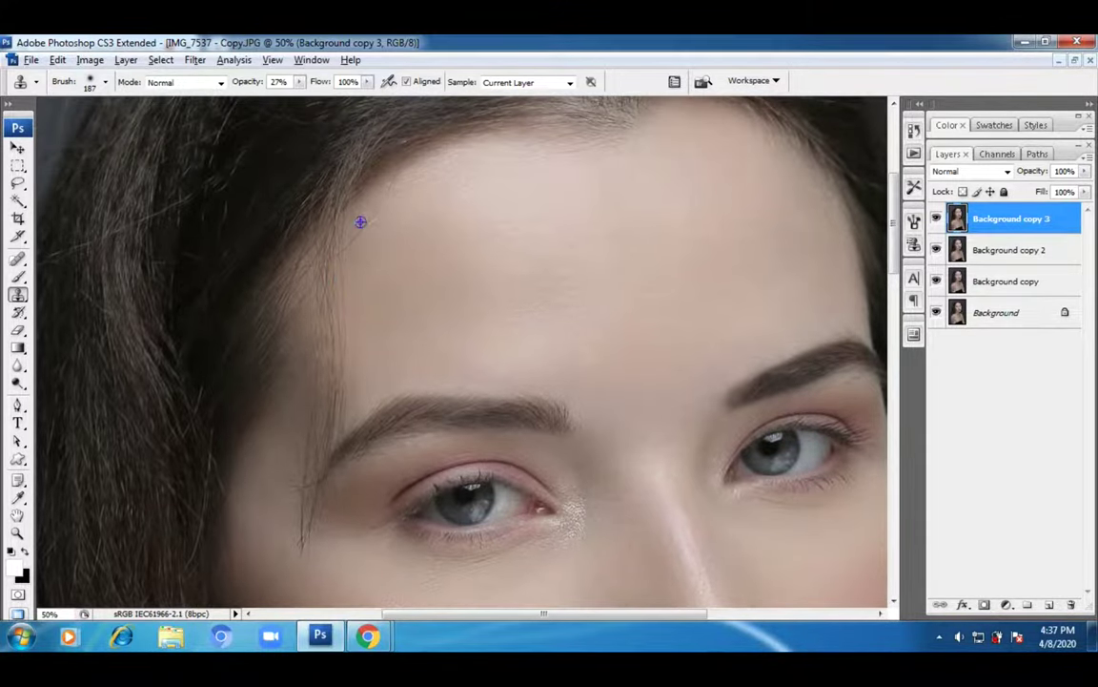
- Raise the brush to 339 px and stamp cloned skin along the hairline
left_click(105, 82)
left_click_drag(139, 125, 149, 125)
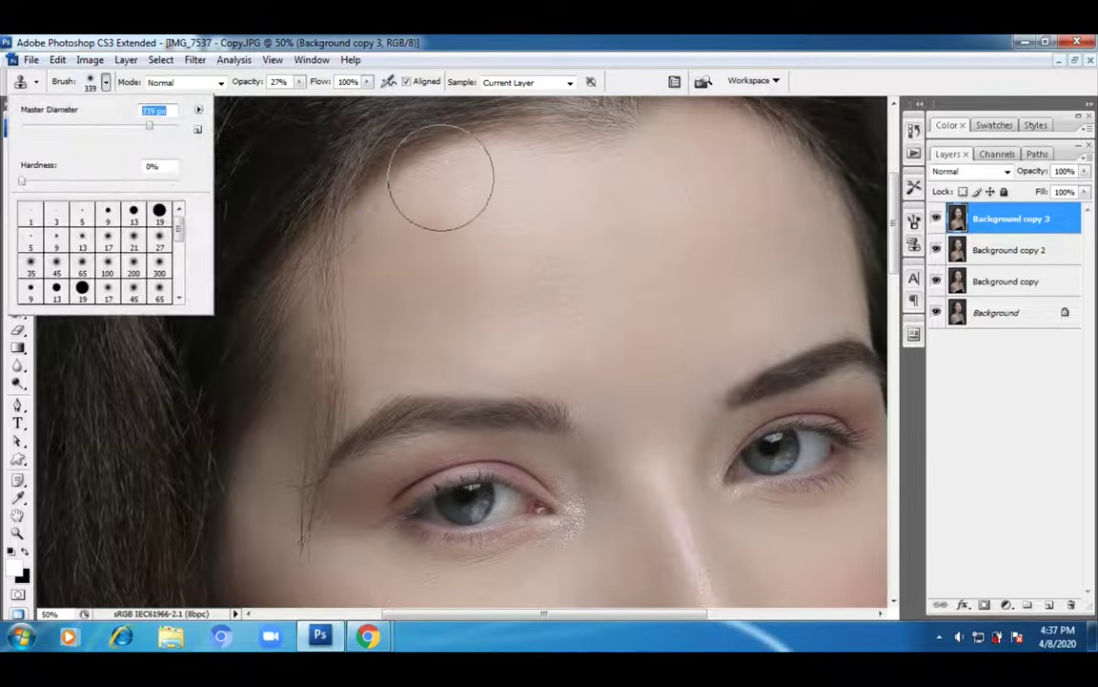
left_click(325, 145)
left_click(385, 221, "alt")
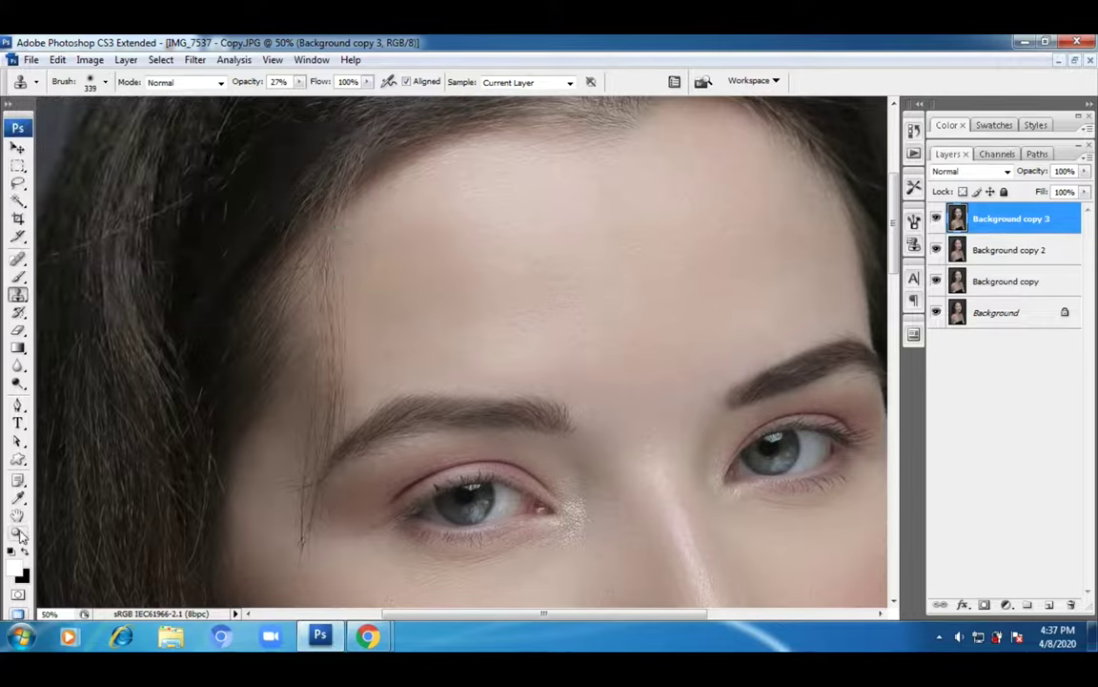
left_click(18, 534)
left_click_drag(576, 441, 554, 433)
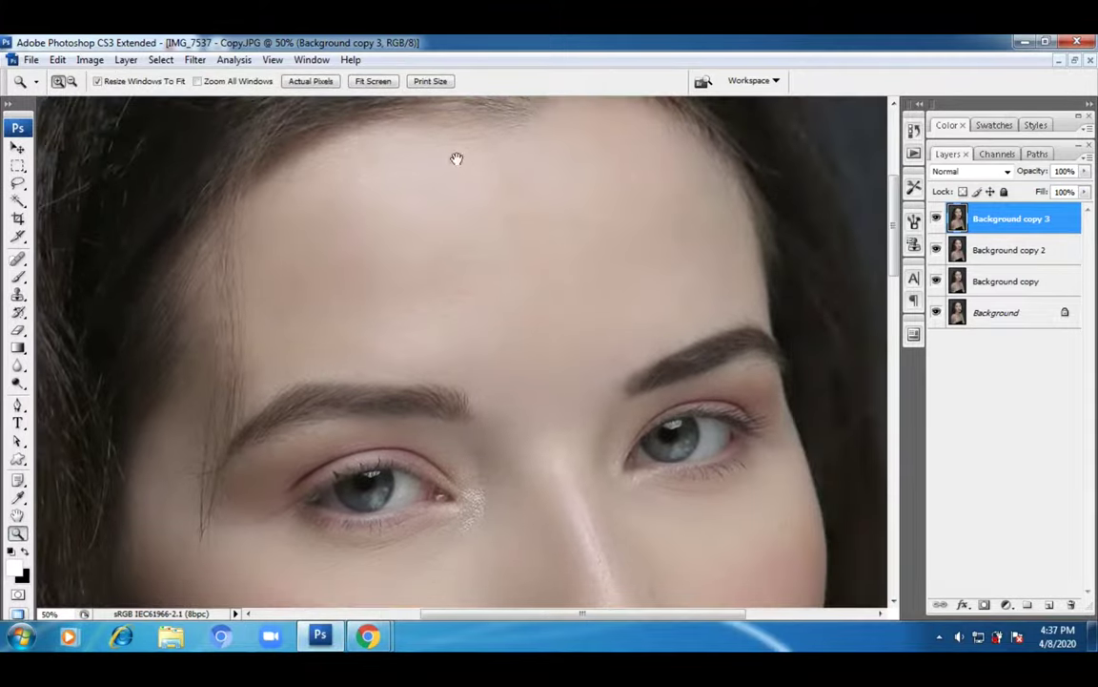
- Zoom to 100% on the left forehead hairline just above the eyebrow
left_click_drag(598, 488, 642, 430)
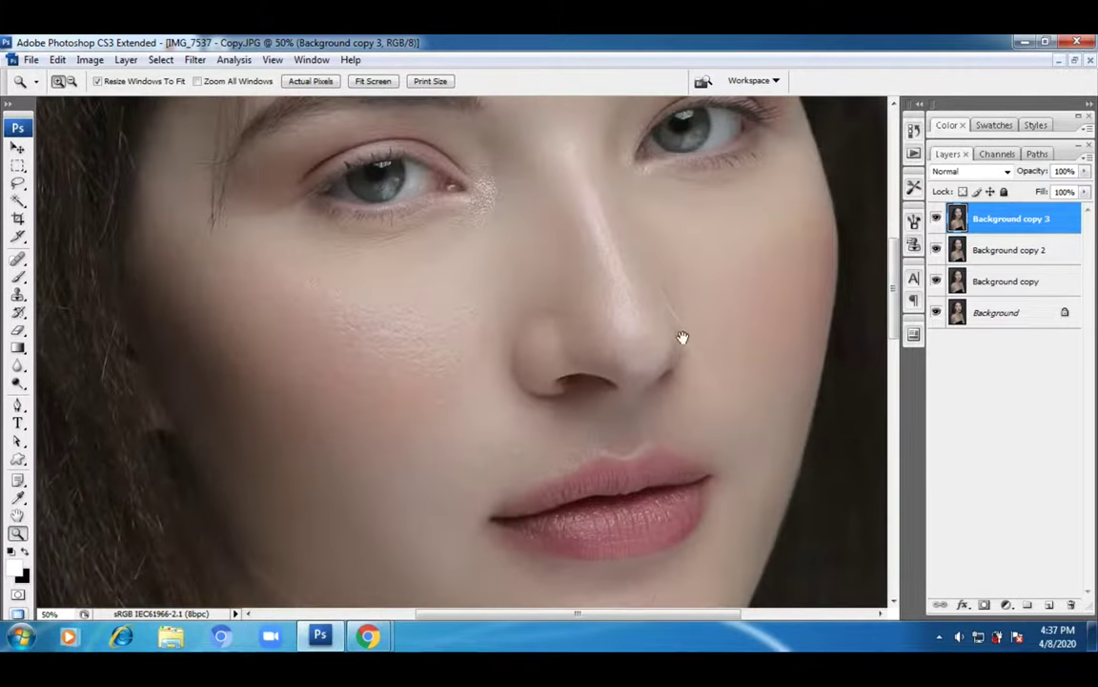
left_click_drag(674, 488, 525, 253)
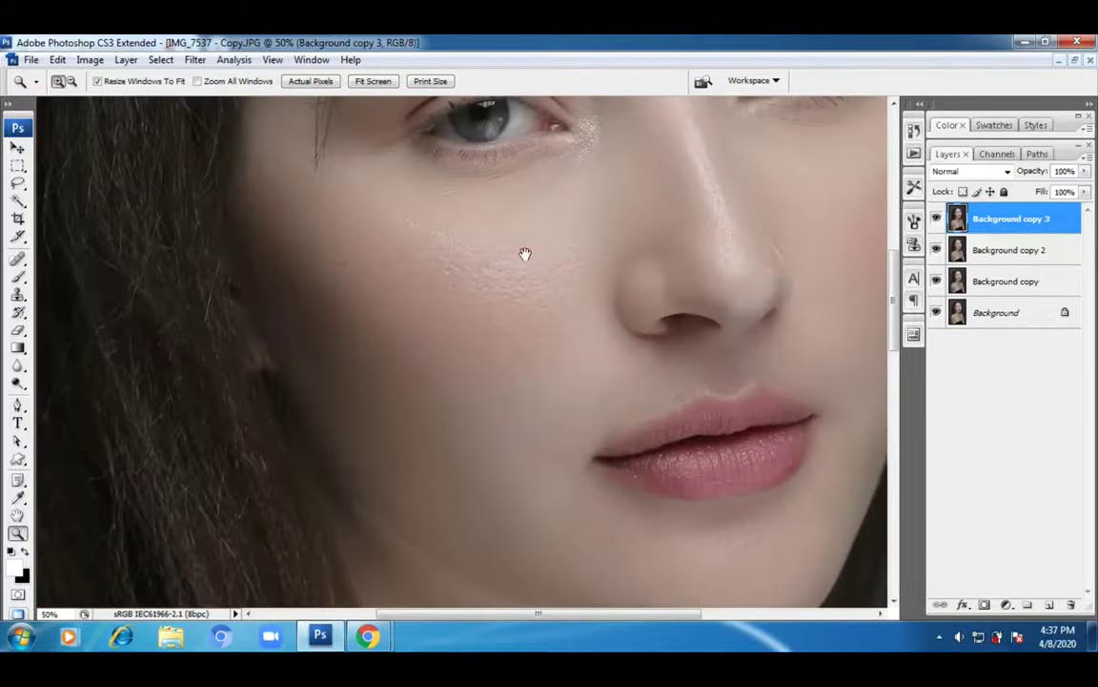
scroll(525, 253, "up", 5)
left_click(395, 263, "alt")
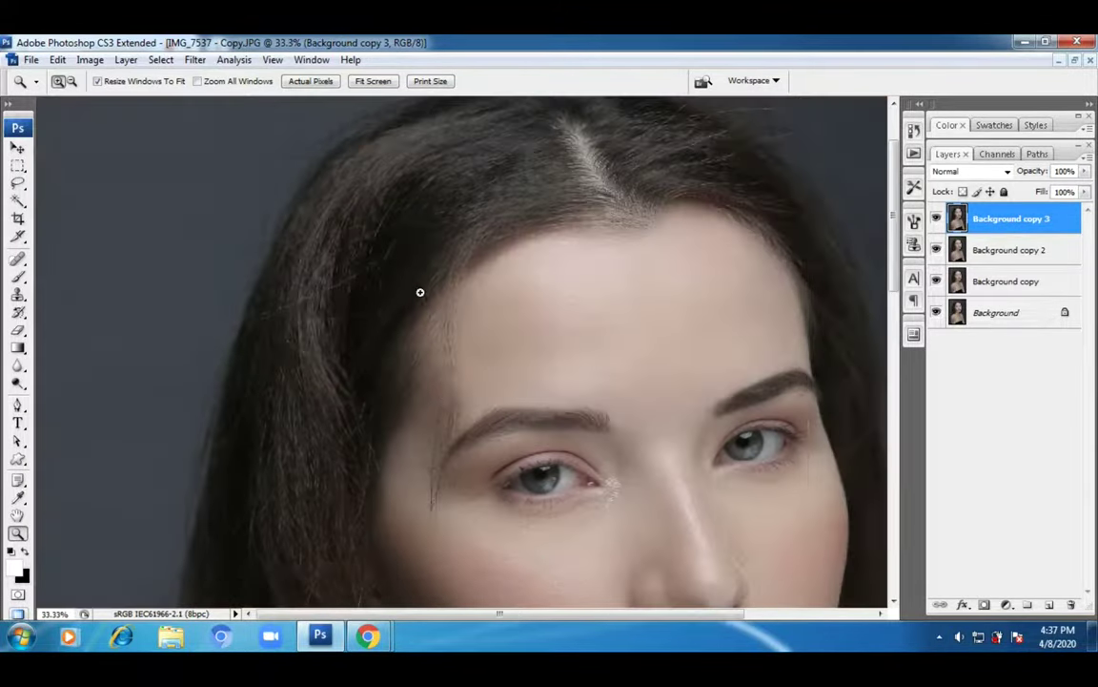
left_click(441, 391)
left_click(409, 357)
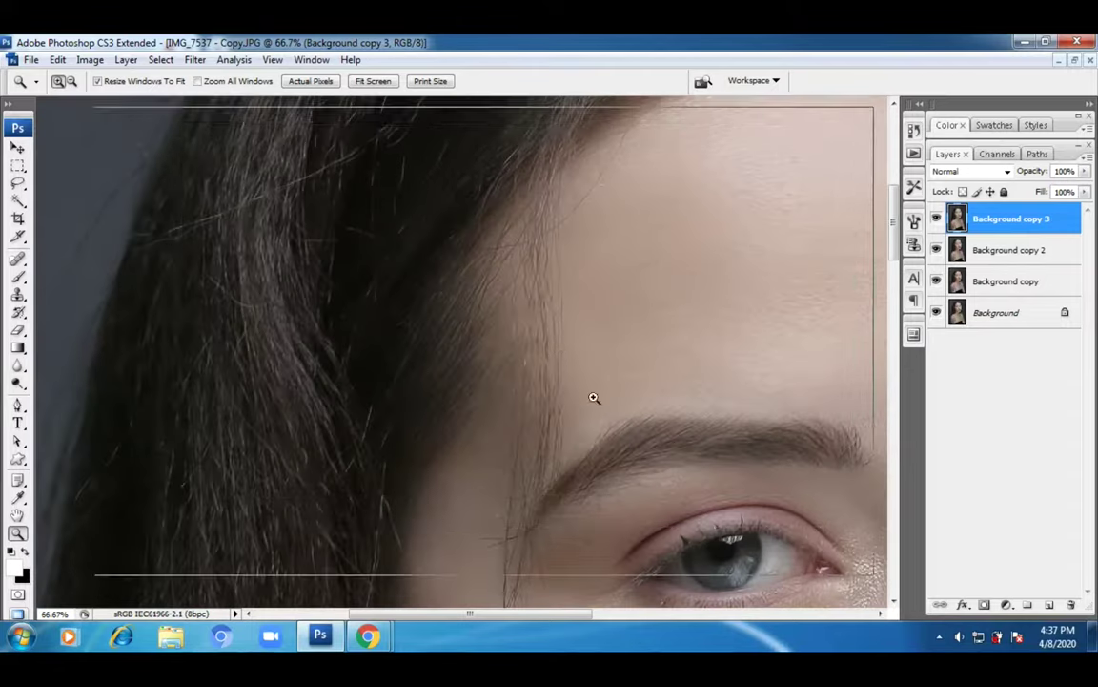
left_click(463, 318)
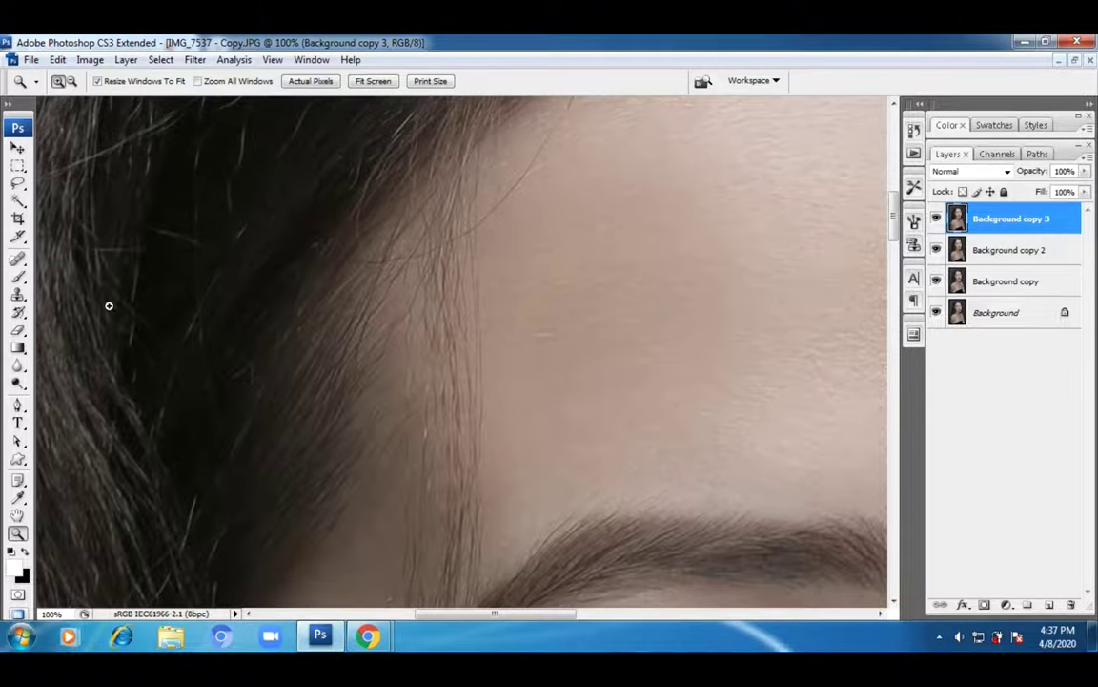
left_click(430, 348)
left_click(413, 420, "alt")
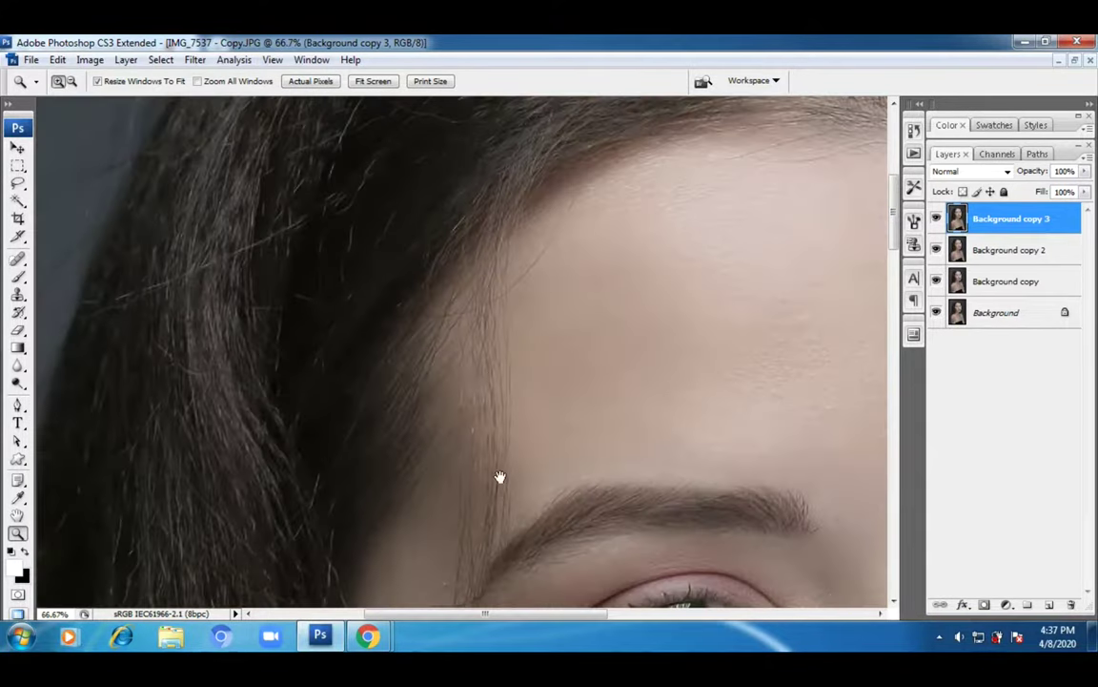
left_click_drag(500, 476, 500, 369)
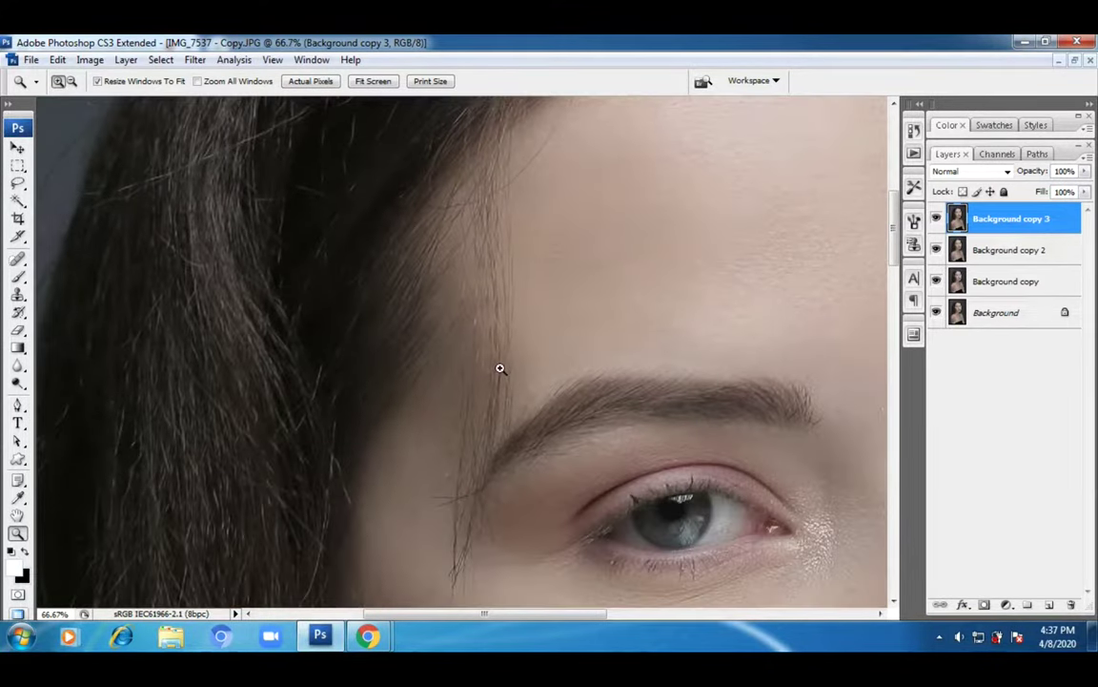
left_click(534, 272)
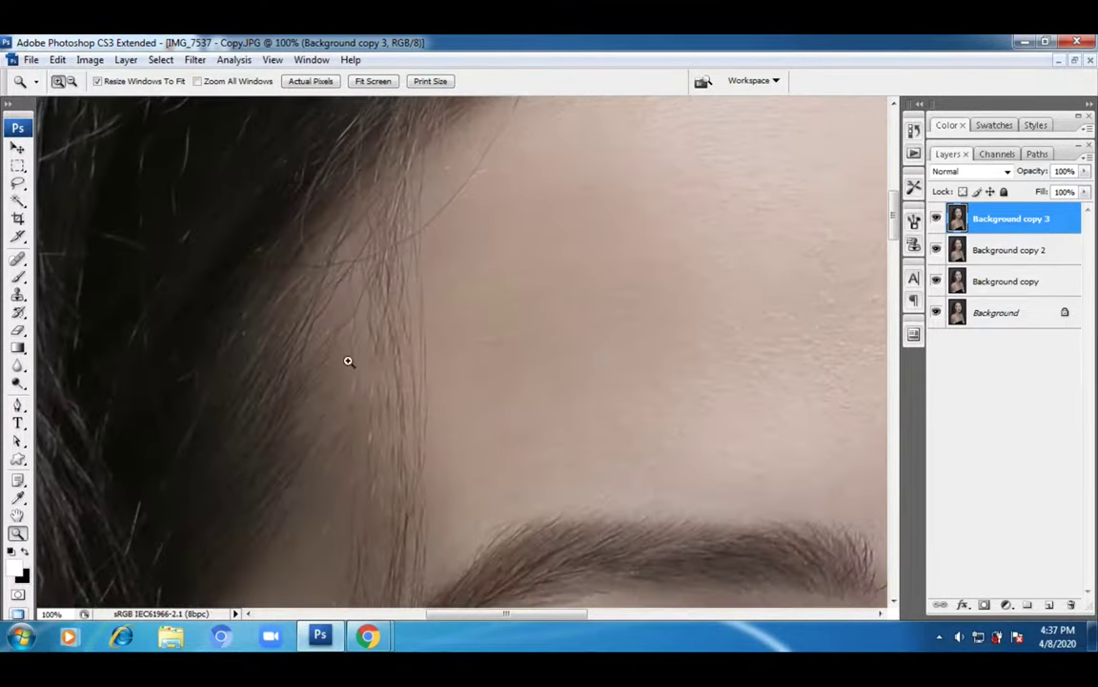
left_click(17, 293)
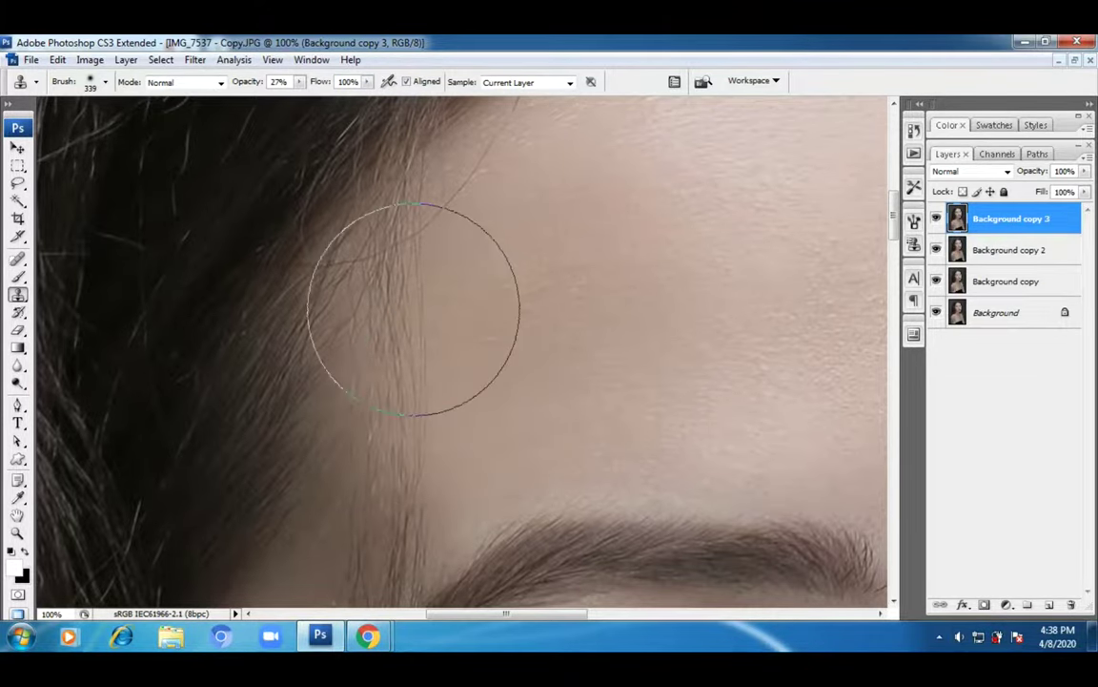
- Sample clean skin and clone over the stray hairs along the forehead hairline and temple
mouse_move(375, 404)
left_mouse_down()
mouse_move(497, 363)
mouse_move(487, 320)
mouse_move(442, 381)
mouse_move(258, 540)
mouse_move(431, 392)
mouse_move(381, 461)
mouse_move(378, 323)
mouse_move(326, 453)
mouse_move(462, 203)
mouse_move(459, 273)
left_mouse_up()
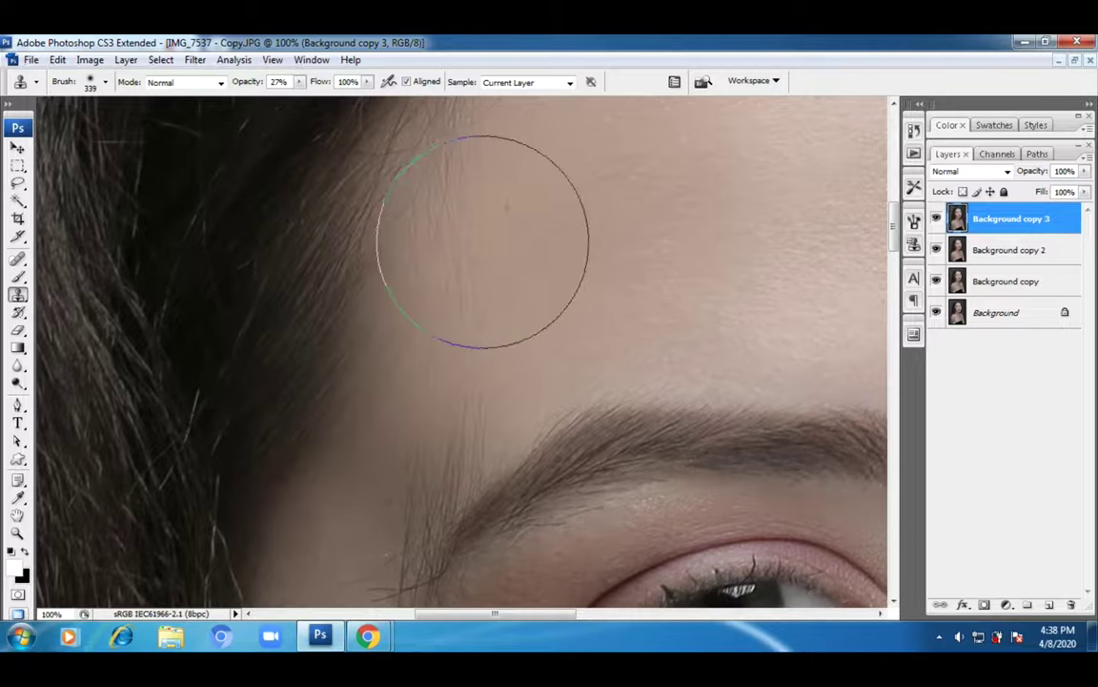
left_click_drag(527, 233, 622, 337)
mouse_move(334, 399)
left_mouse_down()
mouse_move(513, 261)
mouse_move(350, 368)
left_mouse_up()
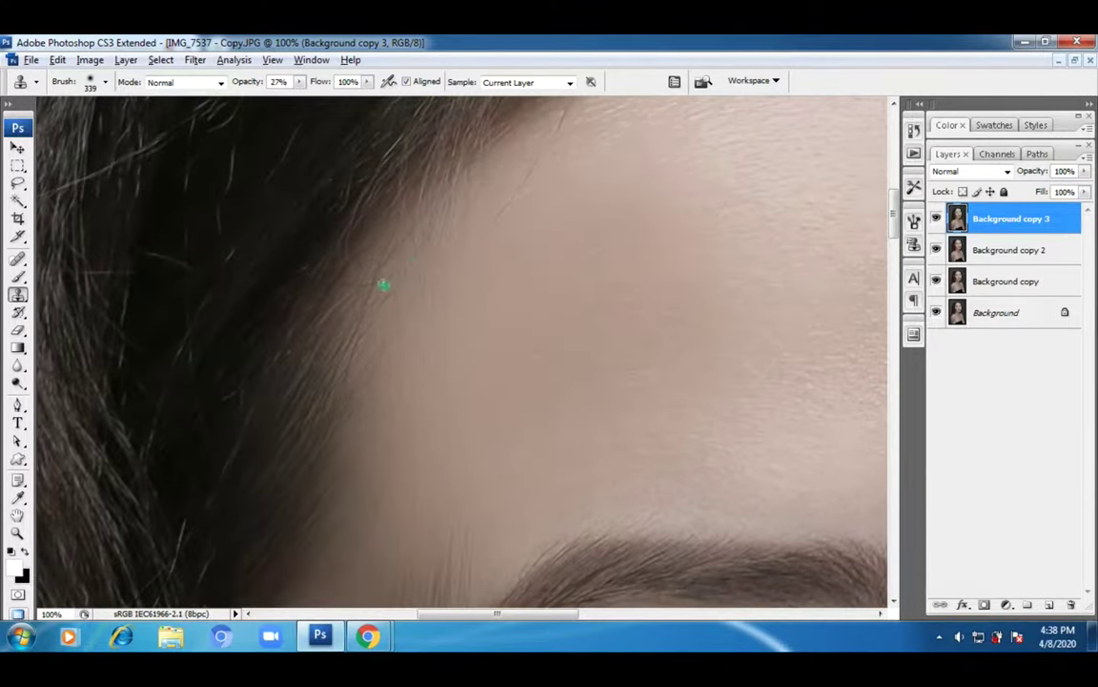
left_click_drag(473, 380, 416, 218)
left_click(422, 242, "alt")
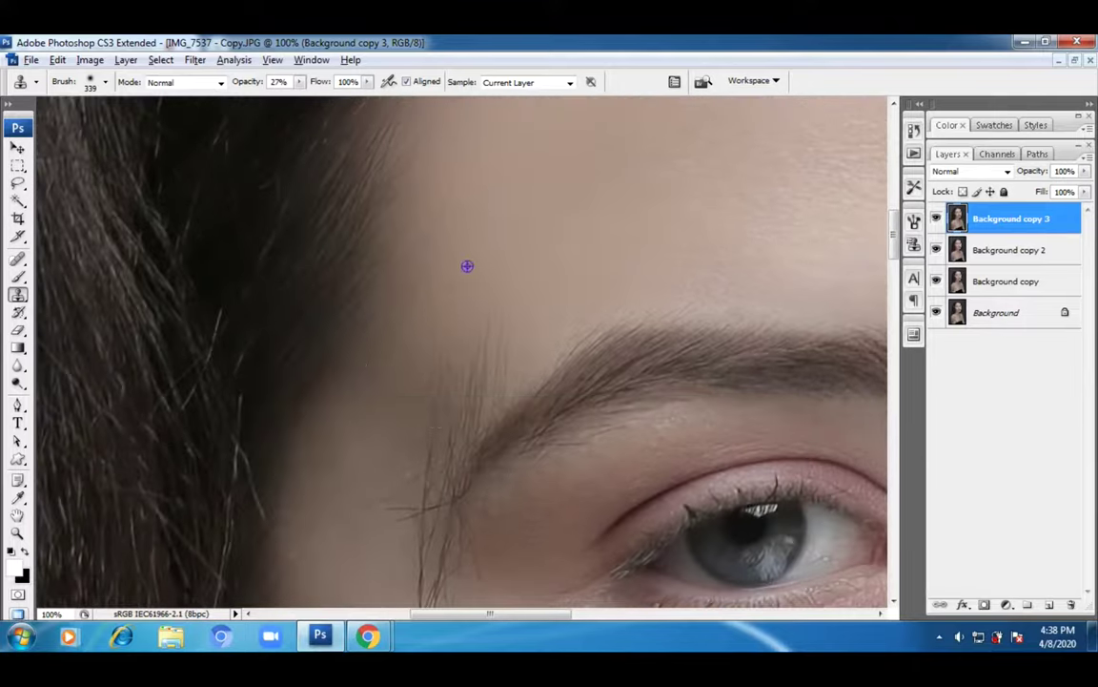
left_click(330, 312, "alt")
mouse_move(336, 437)
left_mouse_down()
mouse_move(478, 221)
mouse_move(483, 284)
mouse_move(472, 211)
mouse_move(448, 295)
left_mouse_up()
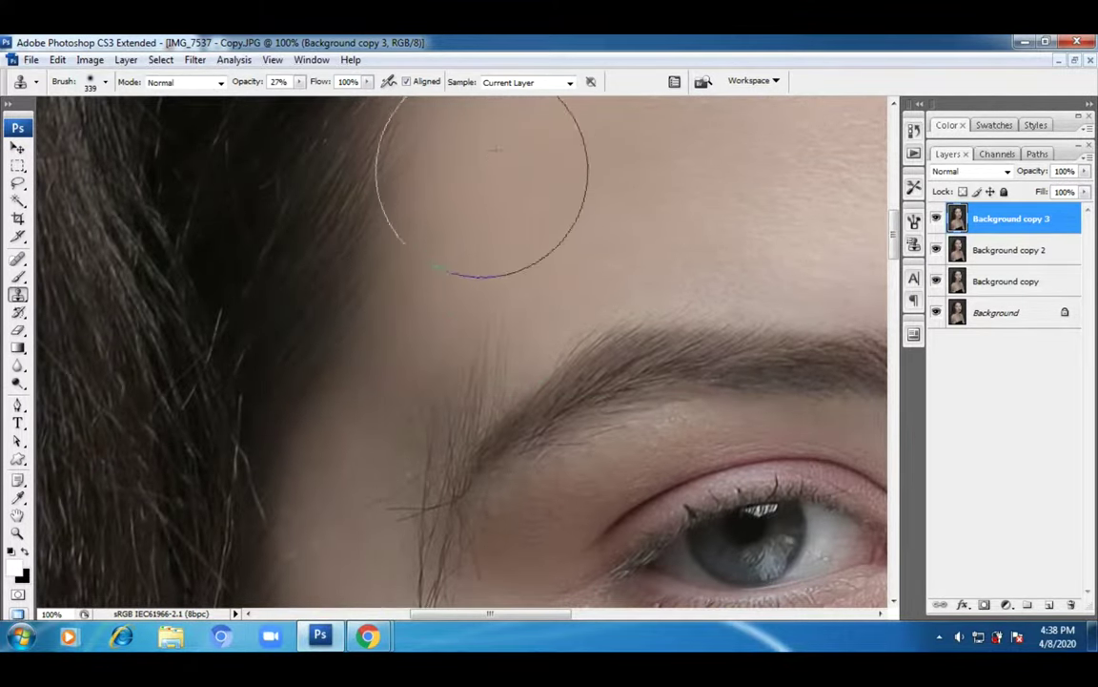
mouse_move(494, 207)
left_mouse_down()
mouse_move(526, 364)
mouse_move(512, 331)
mouse_move(532, 215)
left_mouse_up()
- Shrink the brush to 75 px, clone over stray cheek strands, and zoom in on them
left_click(87, 87)
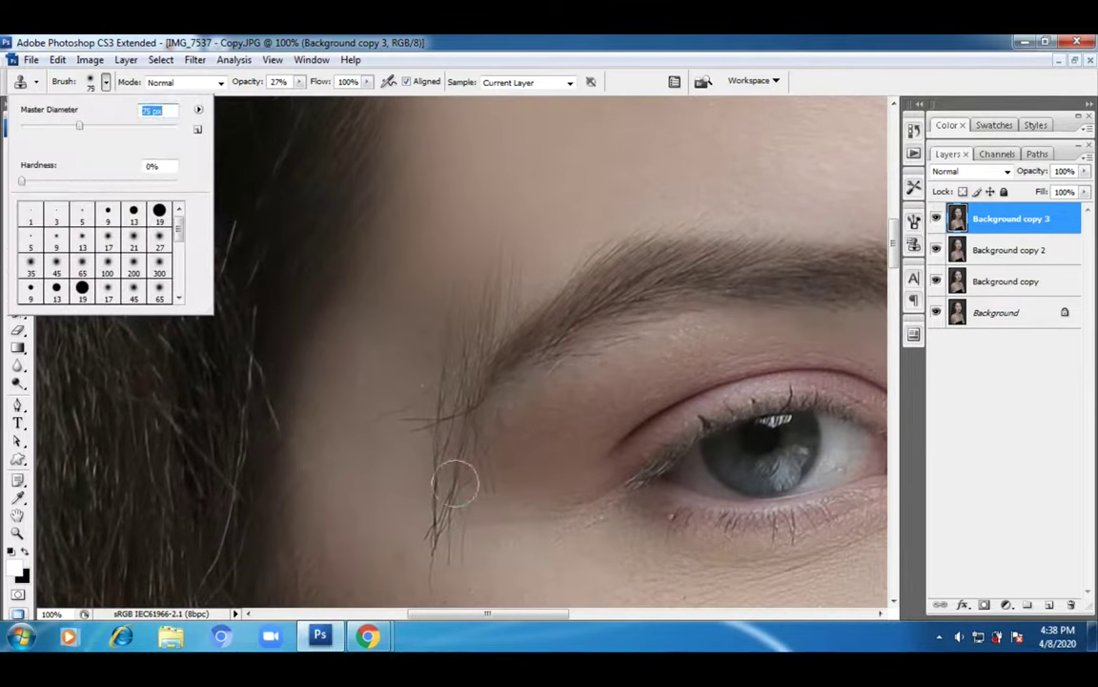
key("Return")
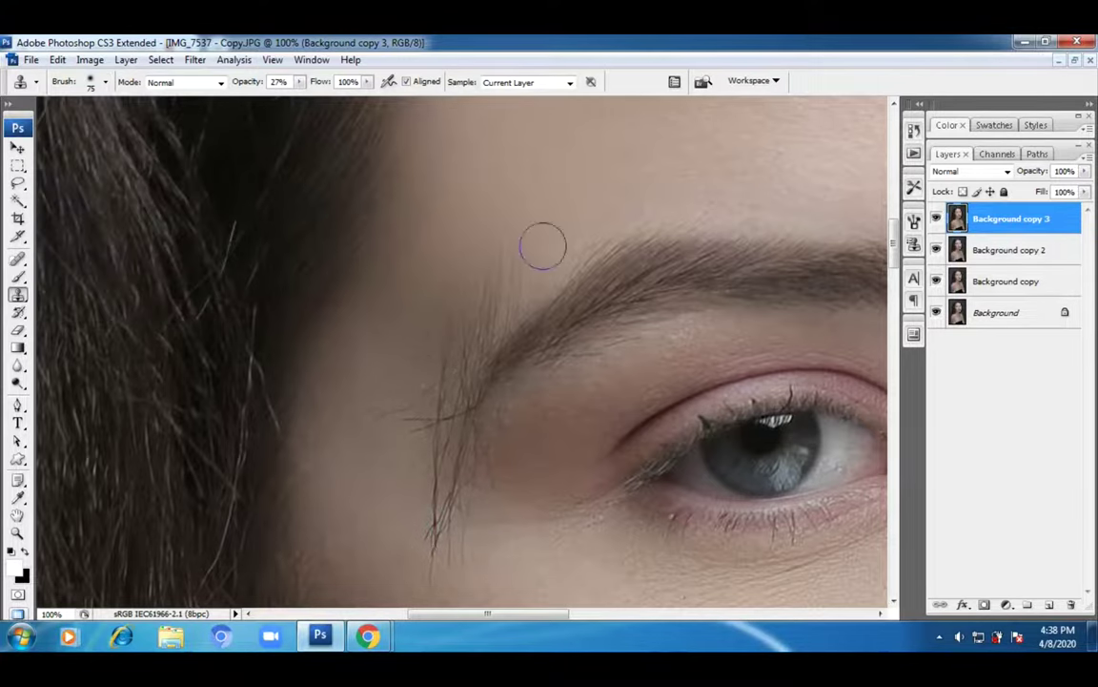
left_click_drag(493, 481, 490, 367)
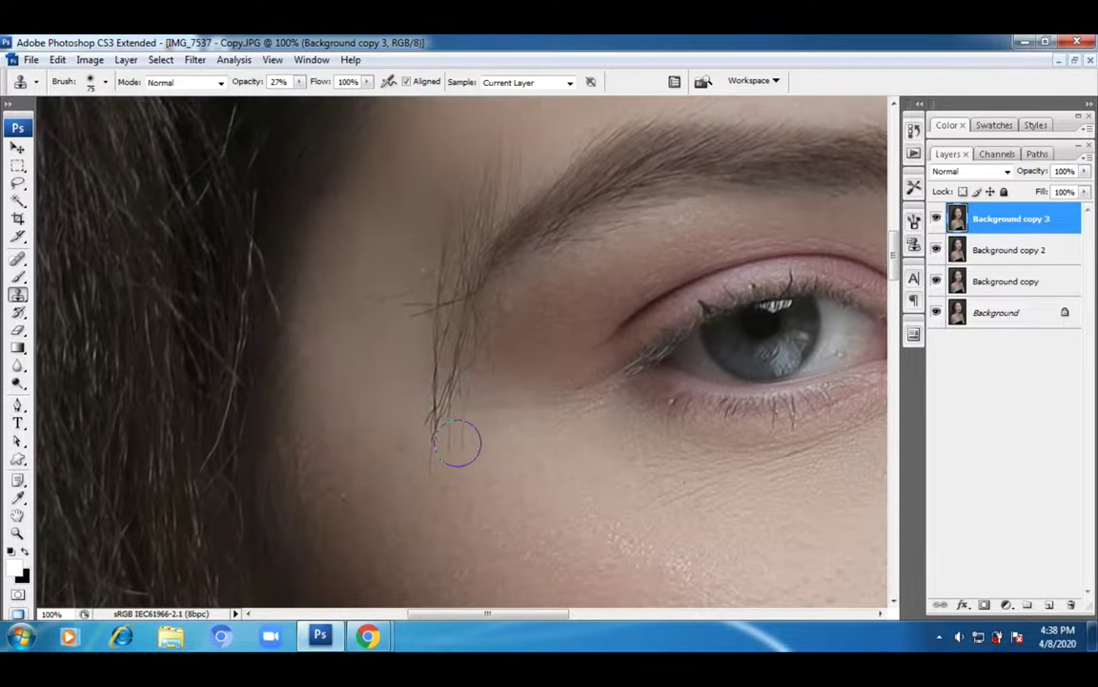
left_click_drag(457, 444, 366, 432)
left_click(17, 532)
left_click_drag(532, 334, 278, 541)
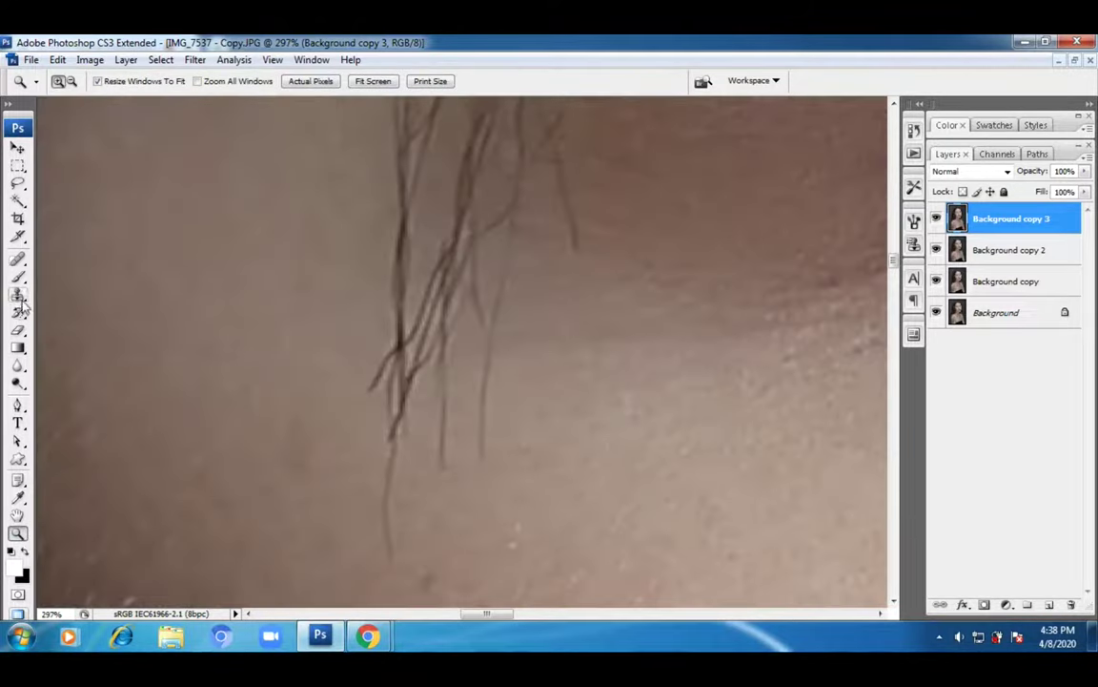
- Set the Clone Stamp to a 16 px brush at 71% opacity
left_click(17, 294)
left_click(105, 82)
left_click(47, 127)
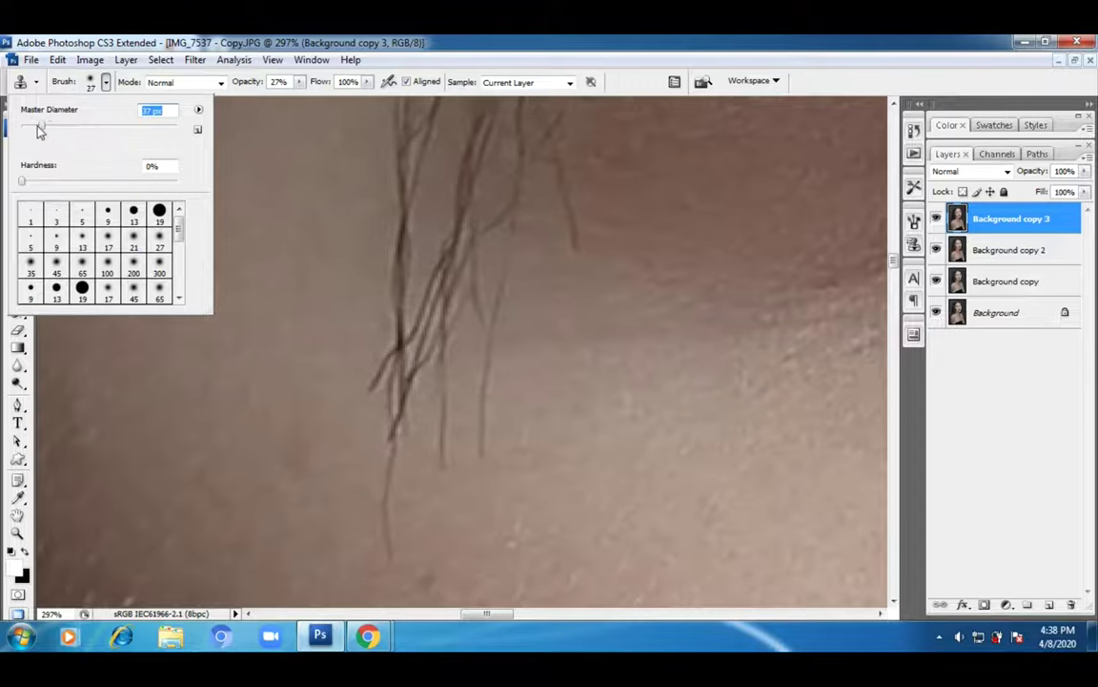
left_click_drag(35, 134, 33, 127)
left_click(298, 81)
left_click_drag(297, 98, 336, 108)
left_click(359, 554)
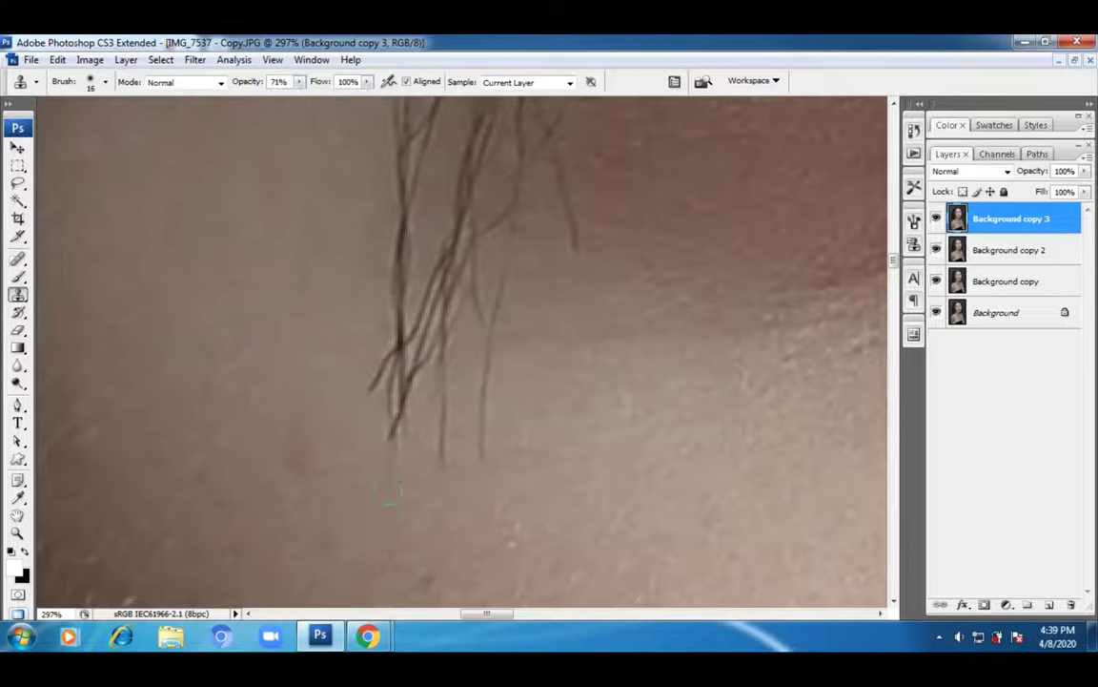
- Clone away the stray hair tips beside the eye, then zoom out to 200%
left_click_drag(381, 401, 389, 344)
left_click_drag(364, 410, 382, 336)
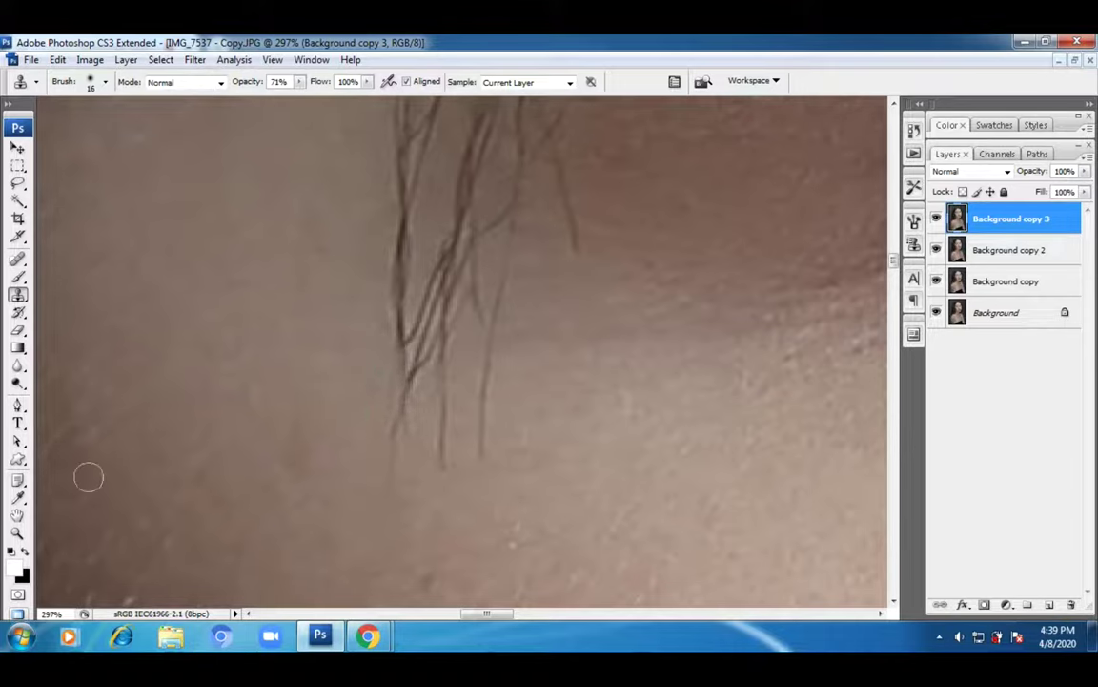
left_click(17, 532)
left_click(409, 333, "alt")
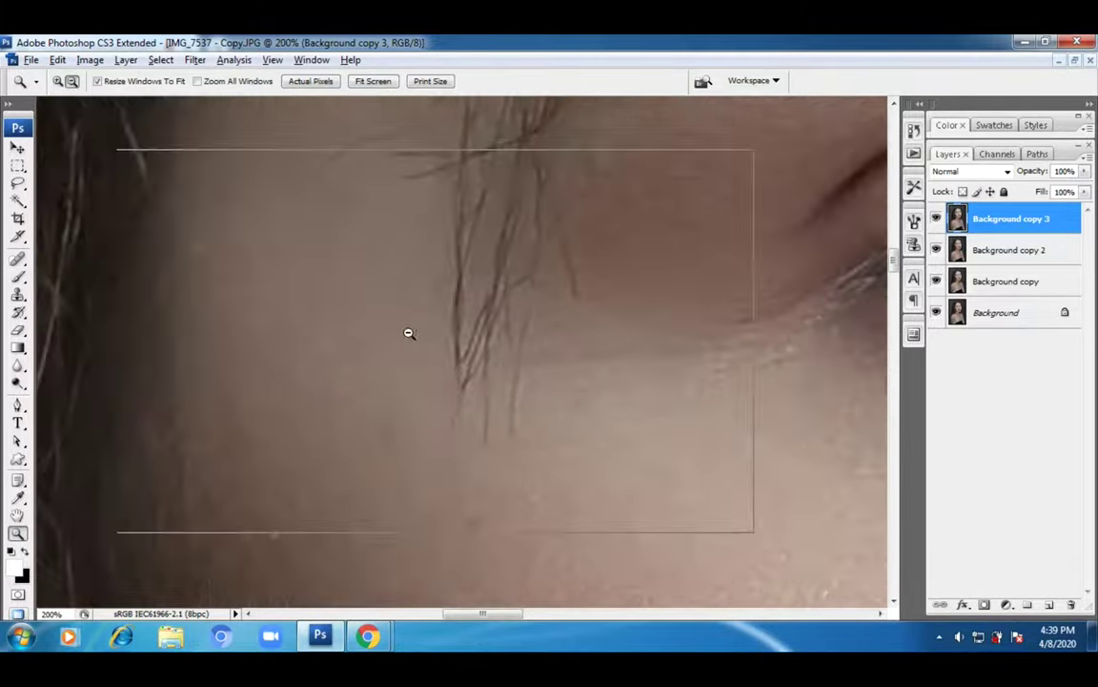
- Set the clone brush to 195 px at 45% opacity and clone skin over the lower hair strands
left_click(409, 332, "alt")
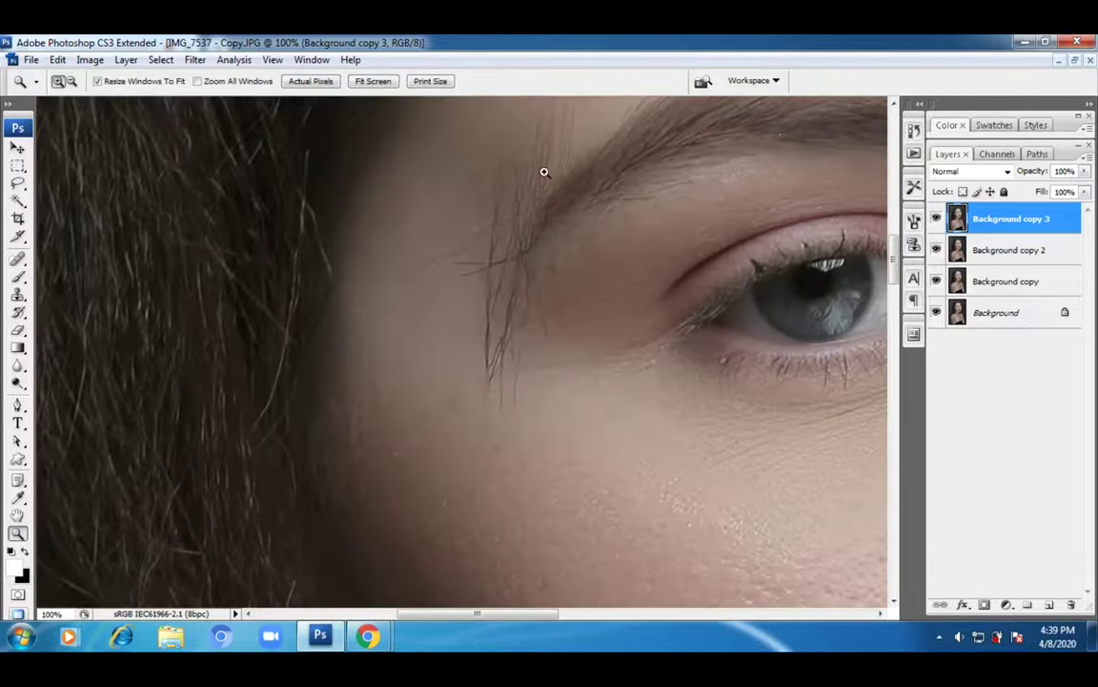
left_click(17, 295)
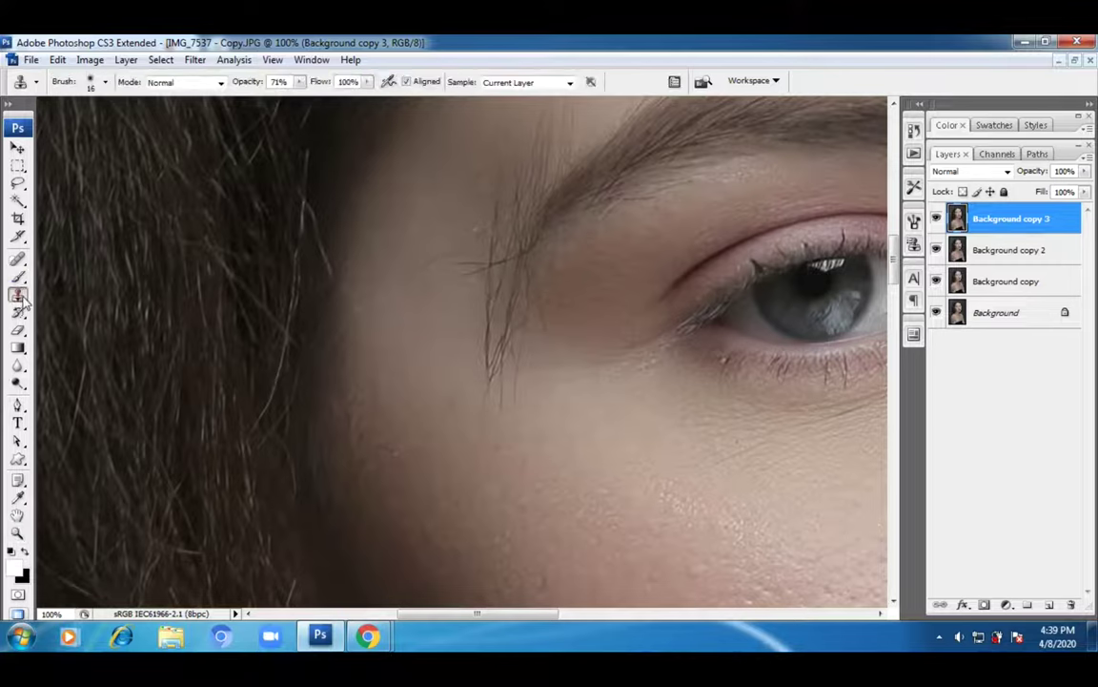
left_click(105, 83)
left_click(136, 128)
left_click_drag(299, 82, 254, 92)
left_click(515, 373)
left_click(507, 409, "alt")
left_click_drag(477, 404, 483, 405)
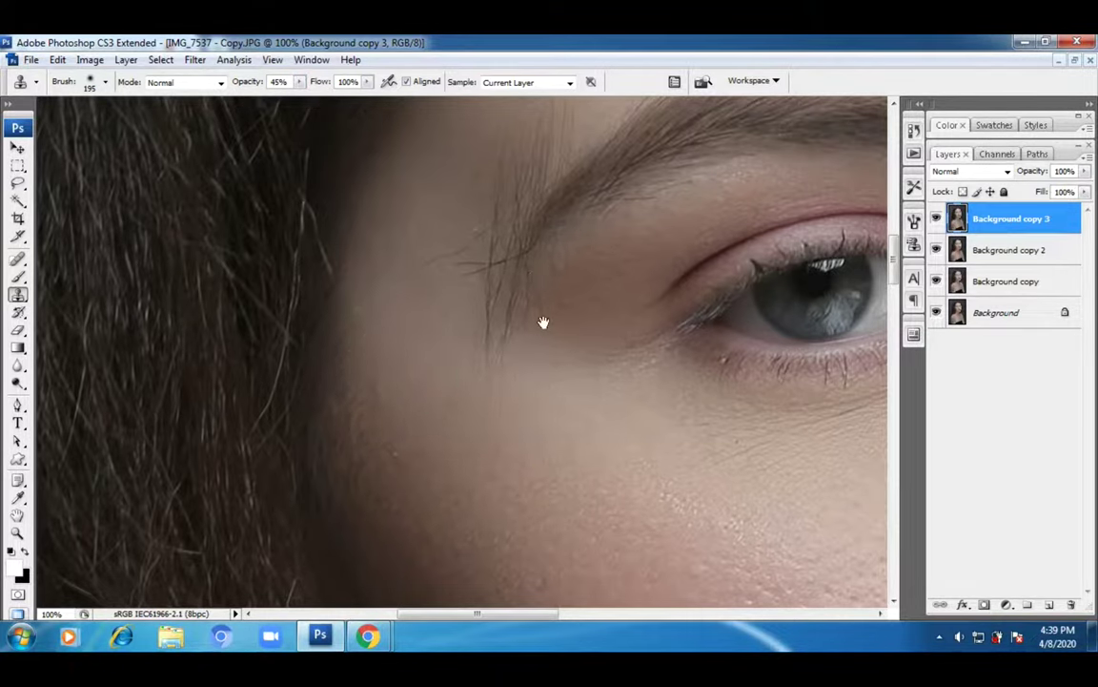
- Move the view to the forehead and reset the clone brush to 195 px with 0% hardness
left_click_drag(545, 318, 439, 557)
left_click(105, 82)
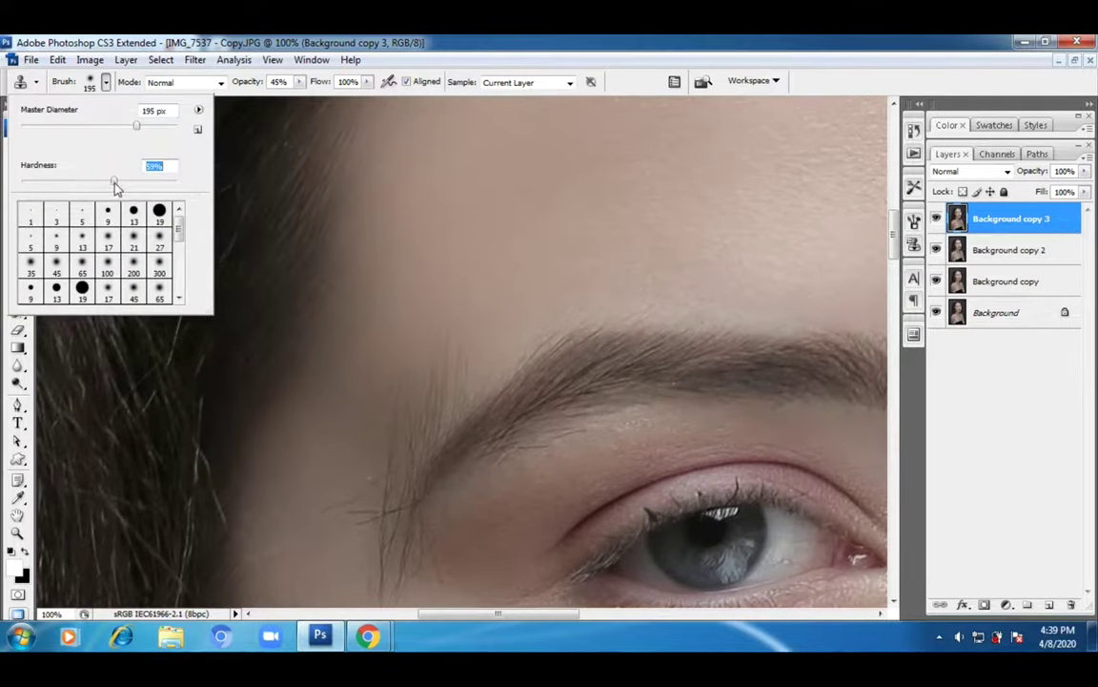
left_click(93, 126)
key("Return")
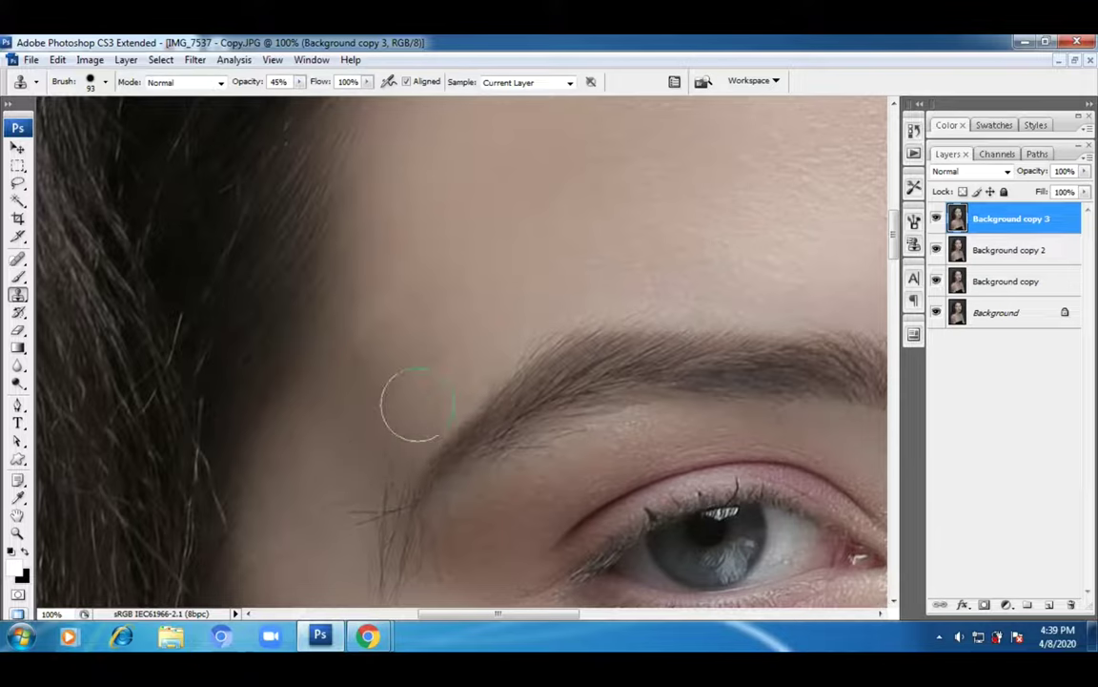
left_click(96, 84)
left_click_drag(122, 125, 136, 125)
key("Tab")
key("Return")
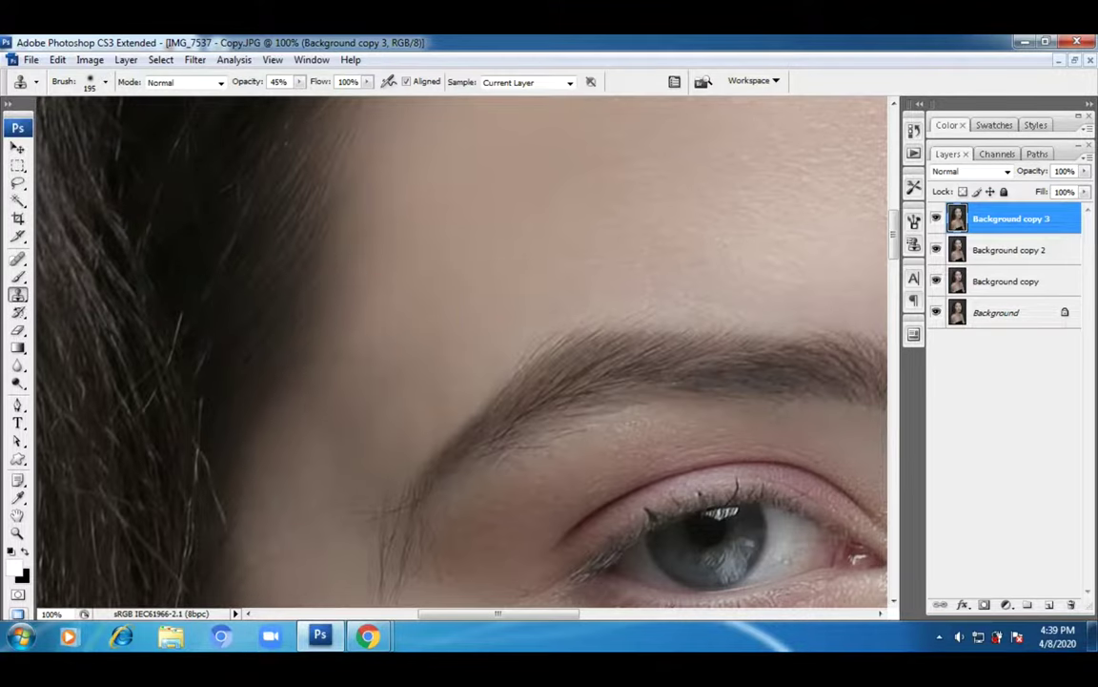
- Clone over the stray brow-tail hairs with a 69 px brush, then fit the photo on screen
left_click_drag(398, 394, 396, 224)
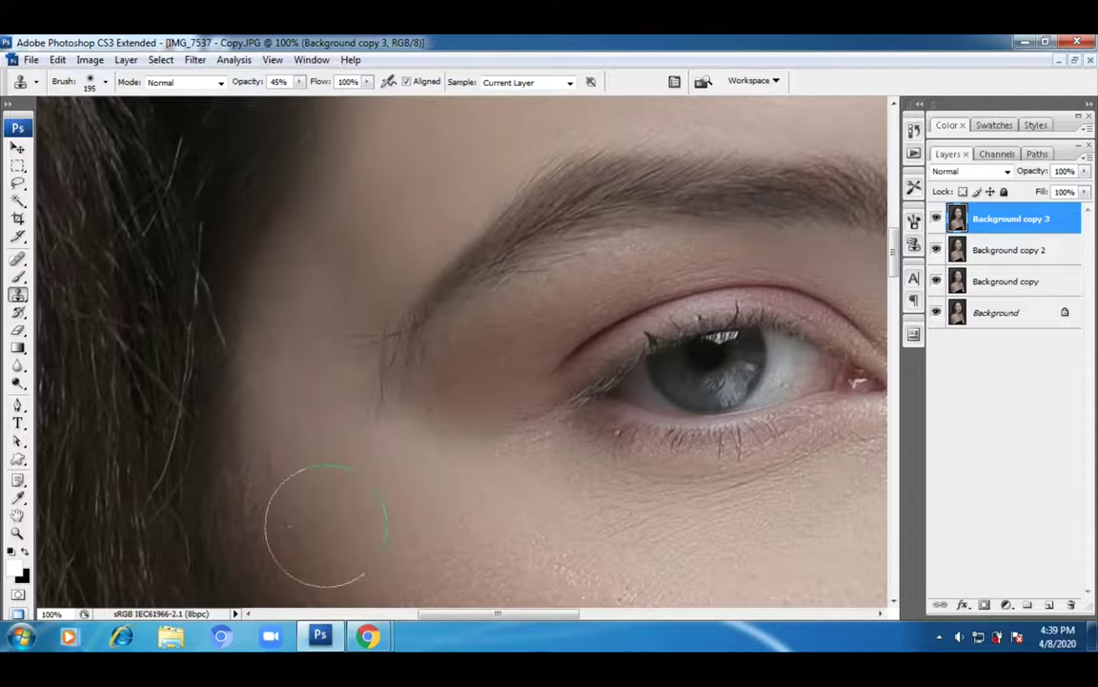
left_click(105, 82)
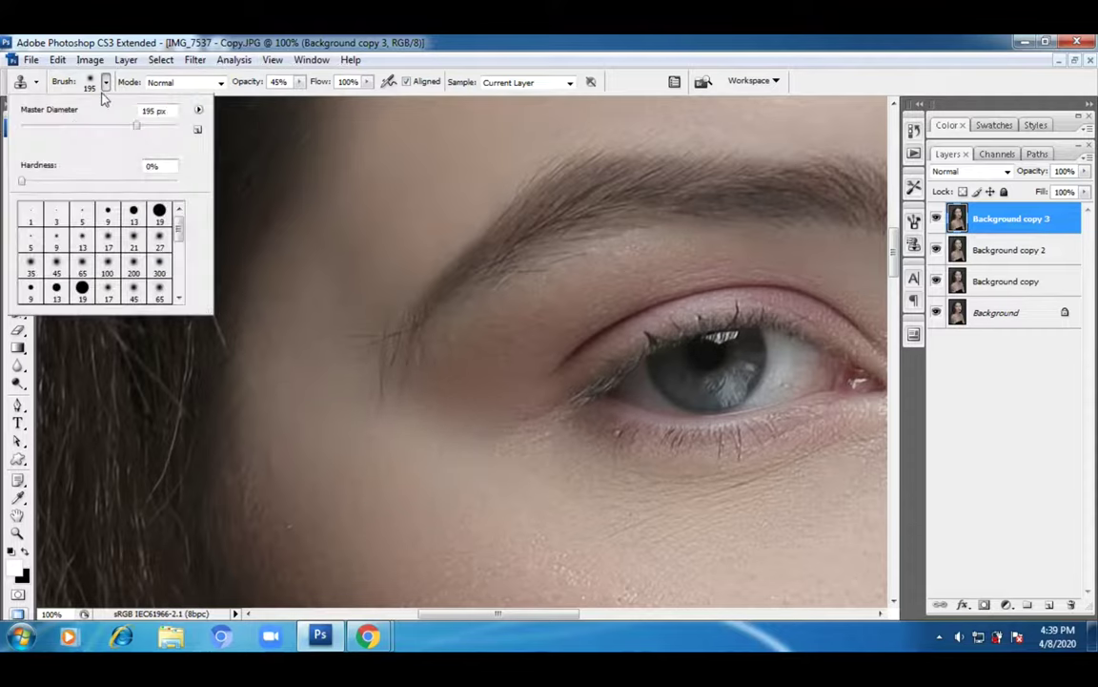
key("Return")
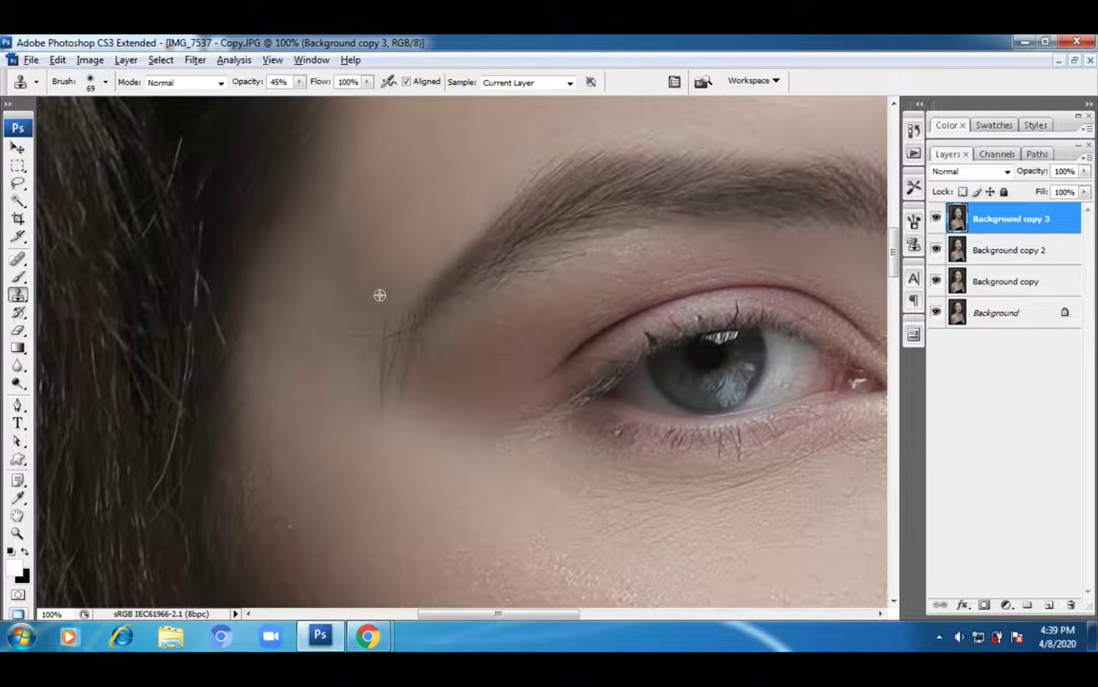
left_click(405, 404, "alt")
mouse_move(378, 365)
left_mouse_down()
mouse_move(377, 334)
mouse_move(412, 320)
left_mouse_up()
left_click(372, 358, "alt")
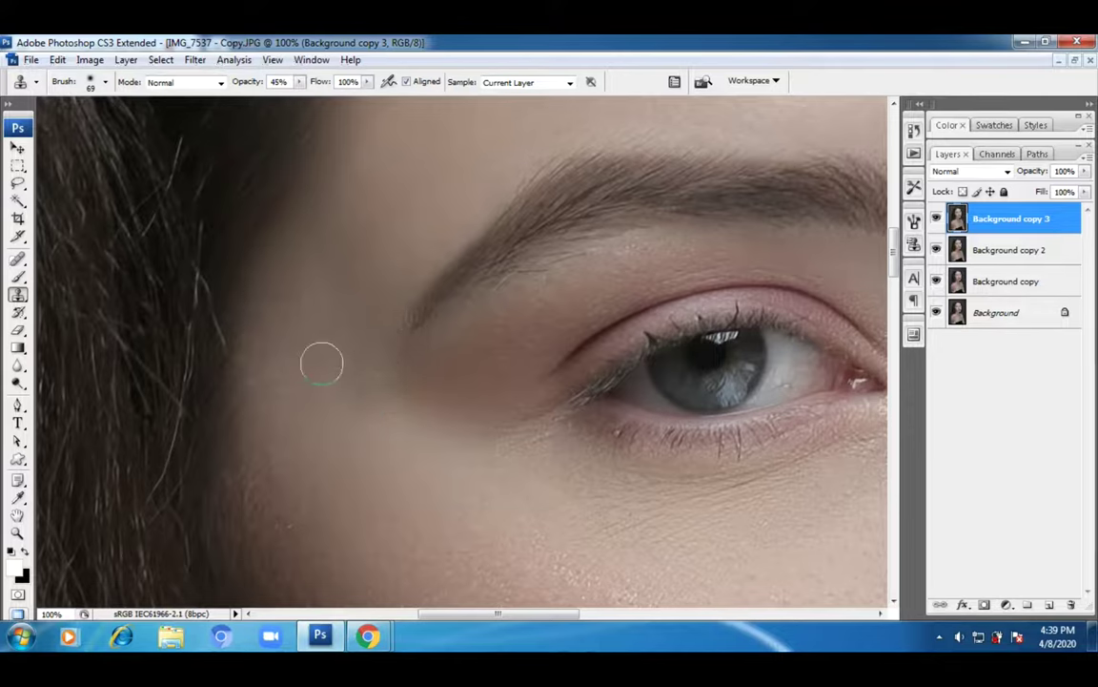
double_click(17, 516)
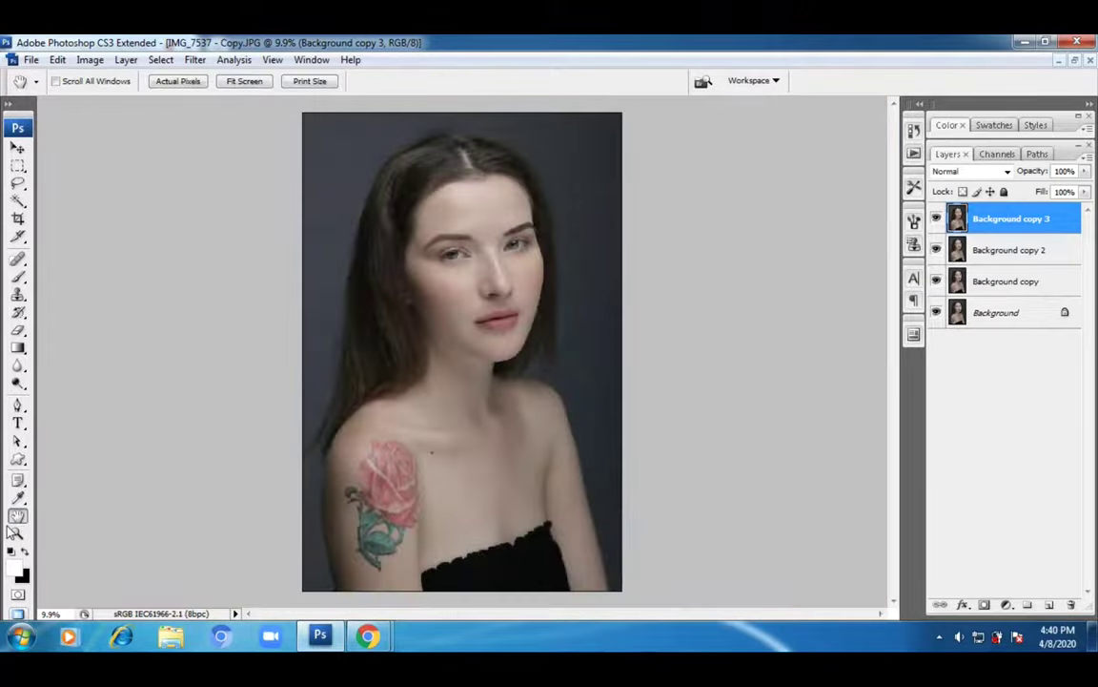
- Zoom in on the face and set the clone brush to 178 px with 24% opacity
left_click(17, 533)
left_click(441, 323)
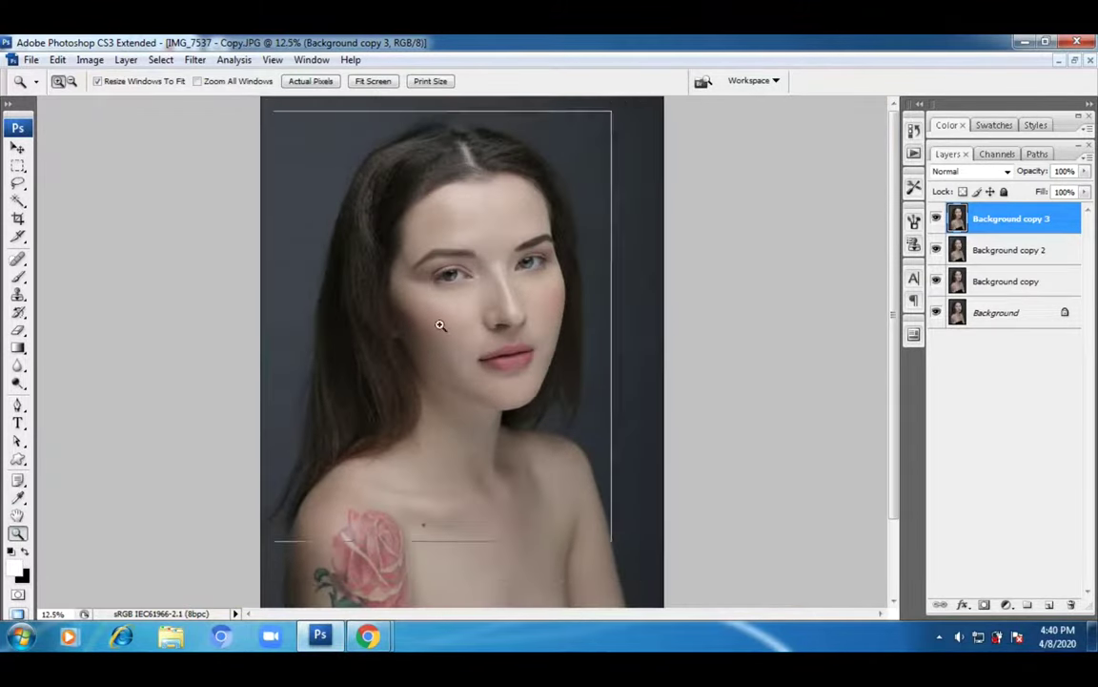
left_click(590, 444)
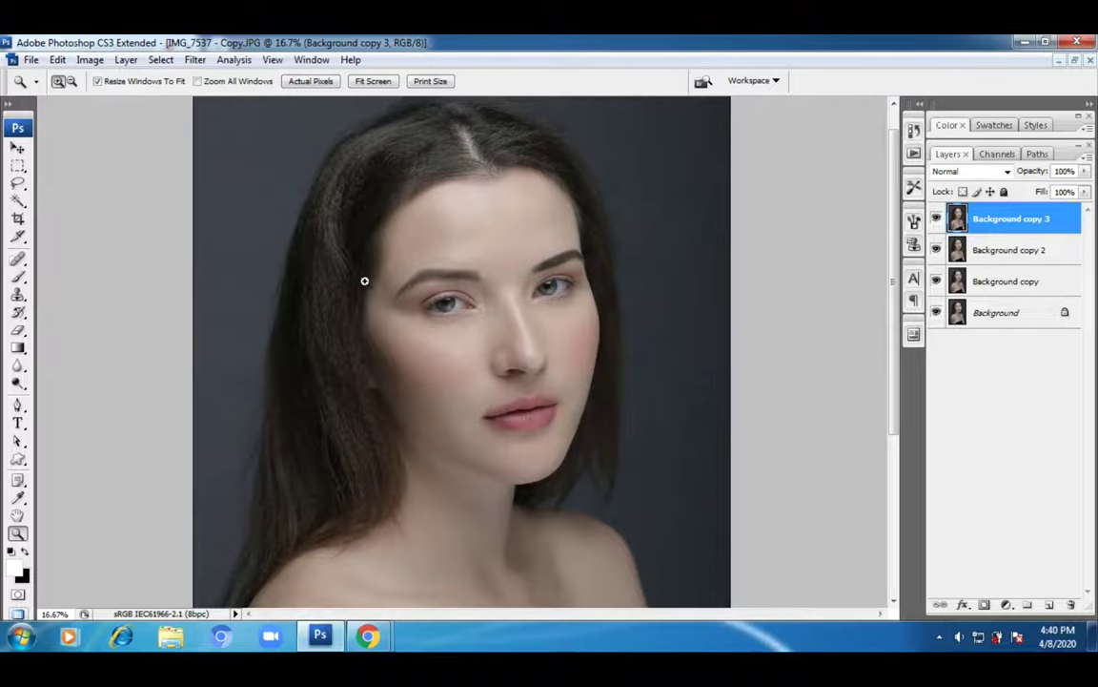
left_click(18, 297)
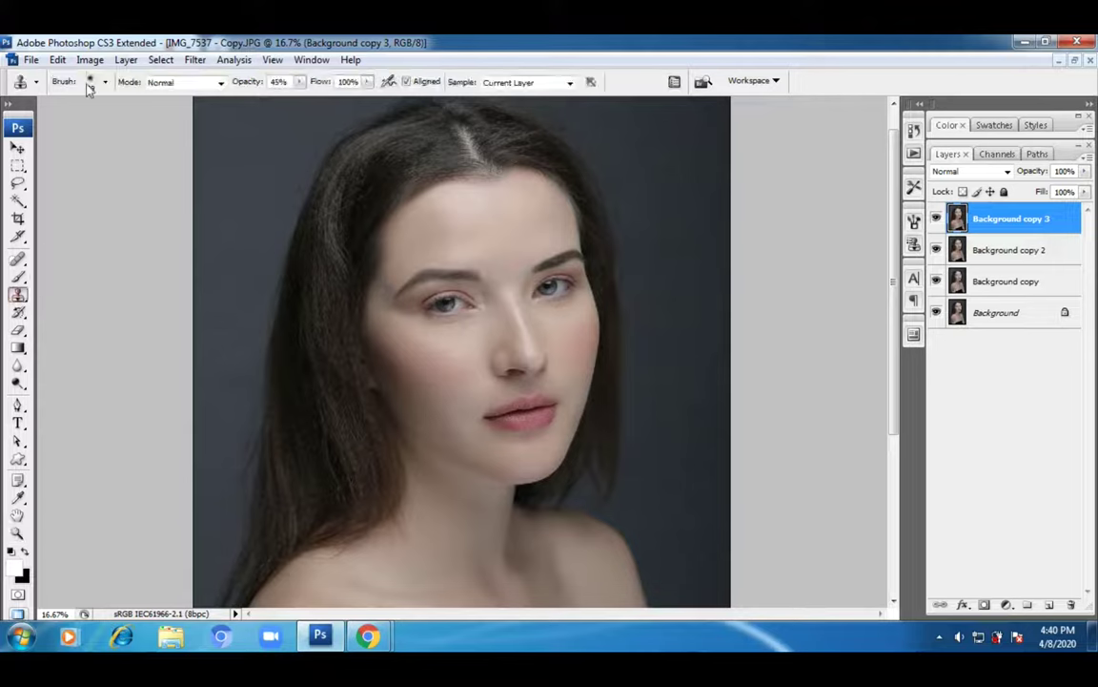
left_click(105, 83)
left_click_drag(122, 125, 130, 126)
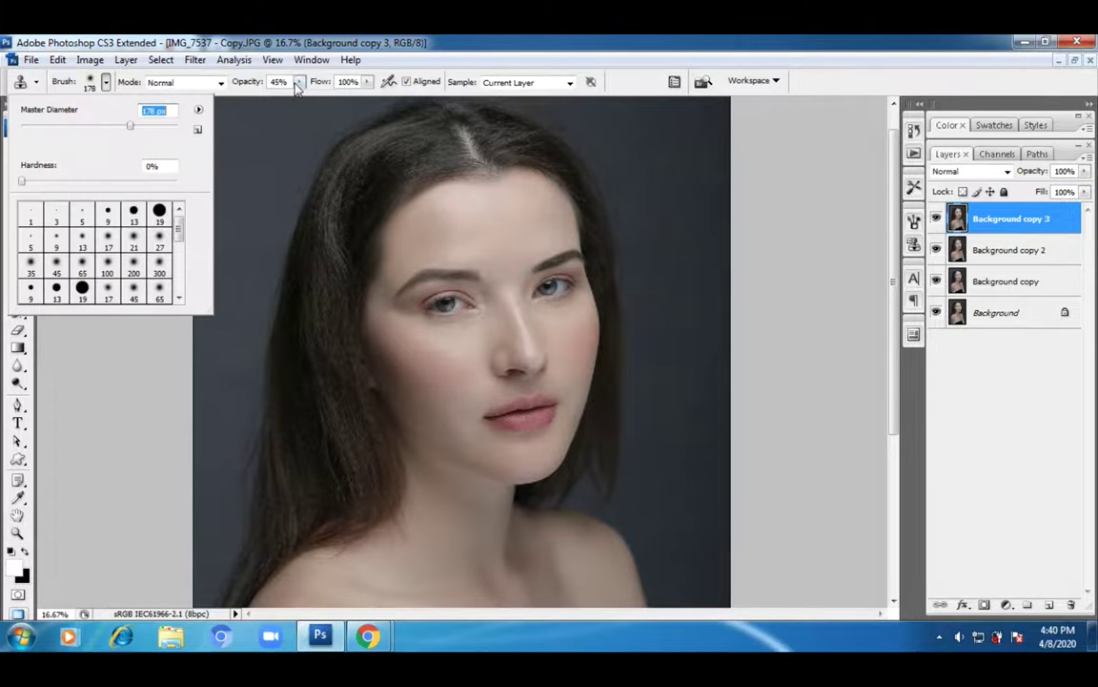
left_click(299, 82)
- Enlarge the clone brush from 360 px to 569 px and sample clean forehead skin as the source
left_click(104, 83)
double_click(145, 111)
type("360")
key("Return")
left_click(386, 271)
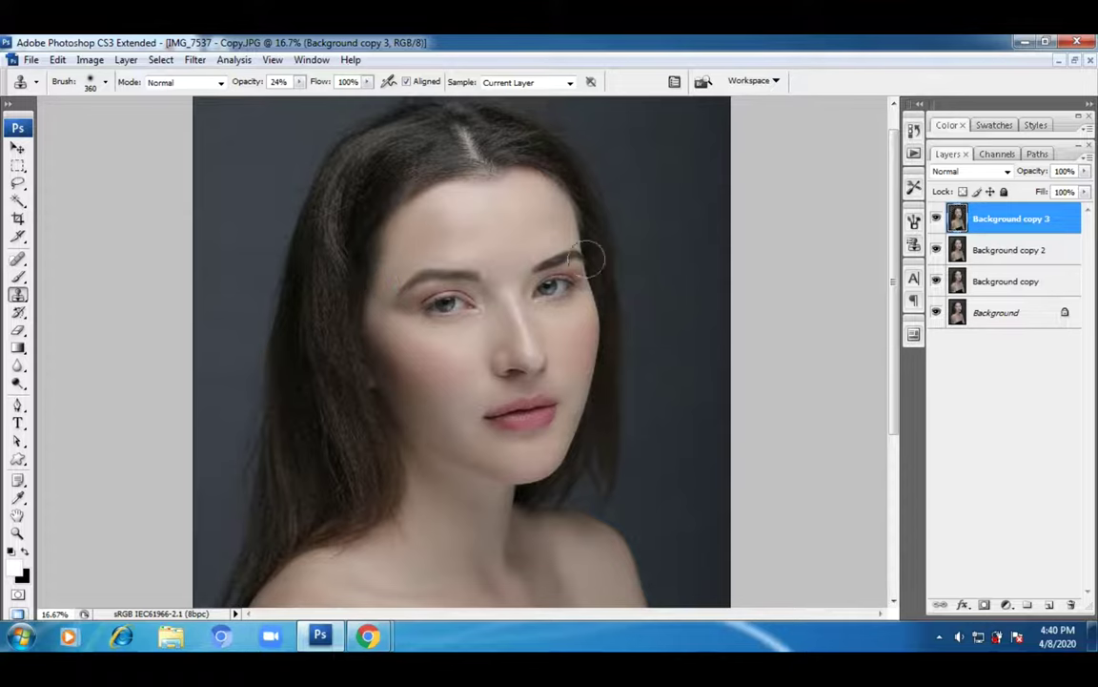
left_click(104, 82)
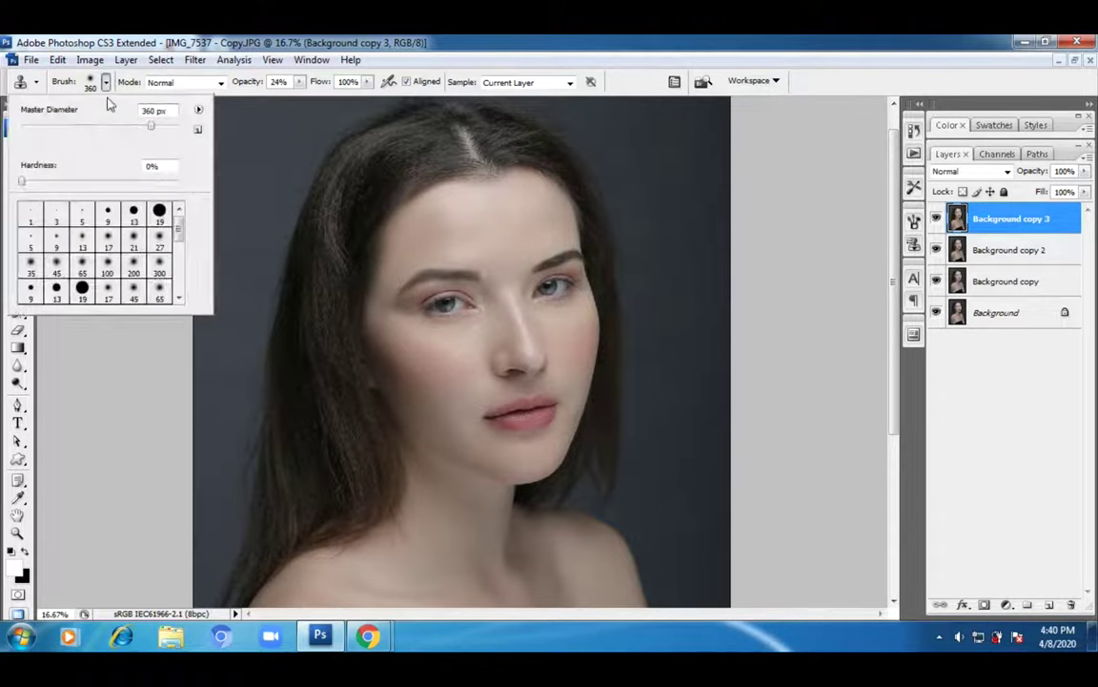
left_click(163, 127)
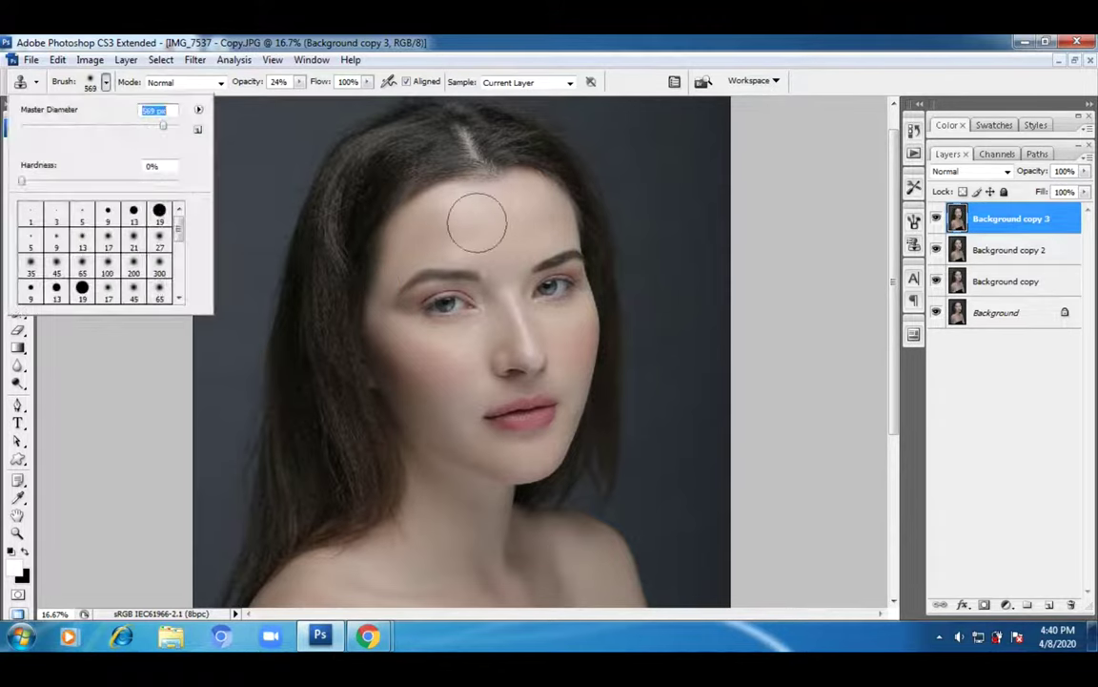
key("Return")
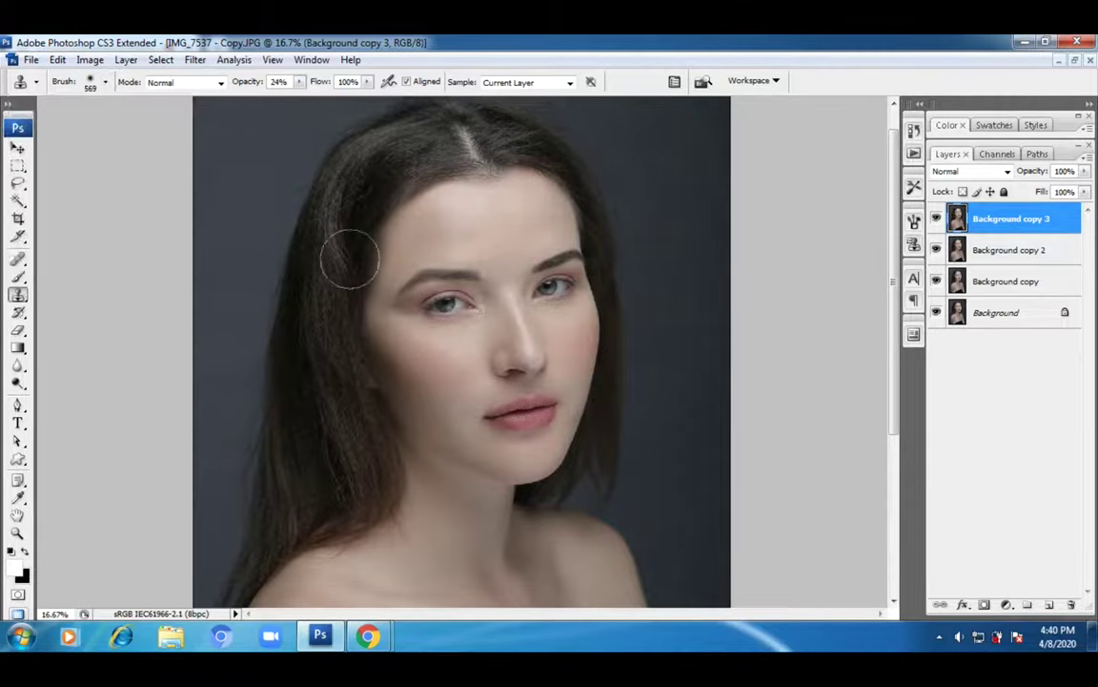
left_click(426, 207, "alt")
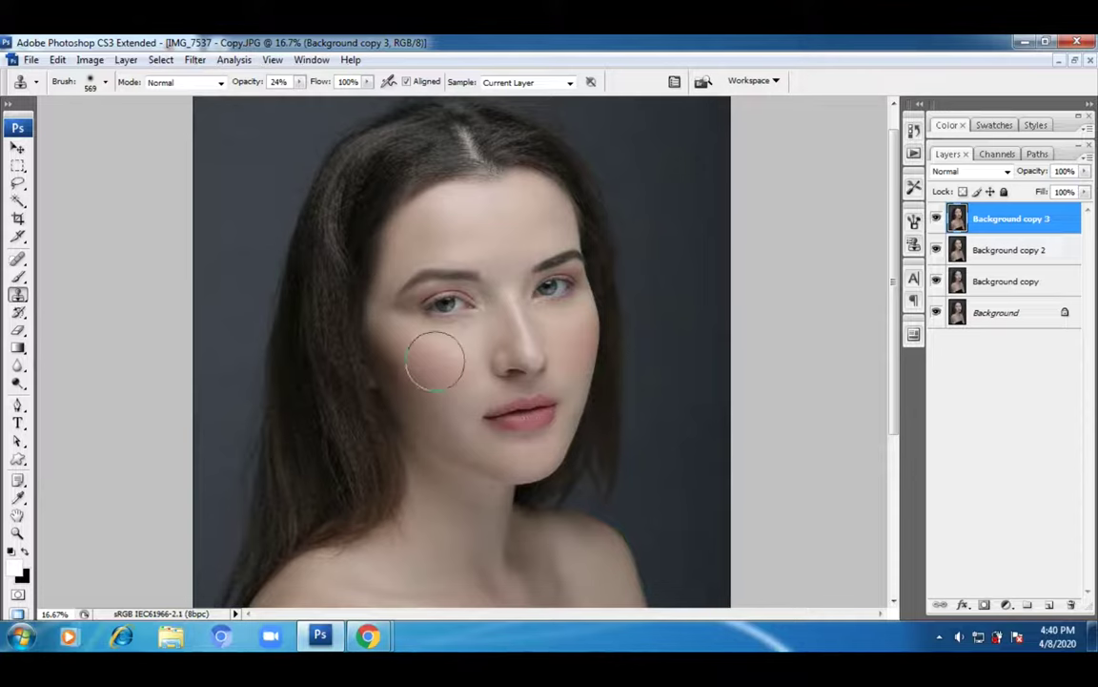
scroll(207, 438, "down", 2)
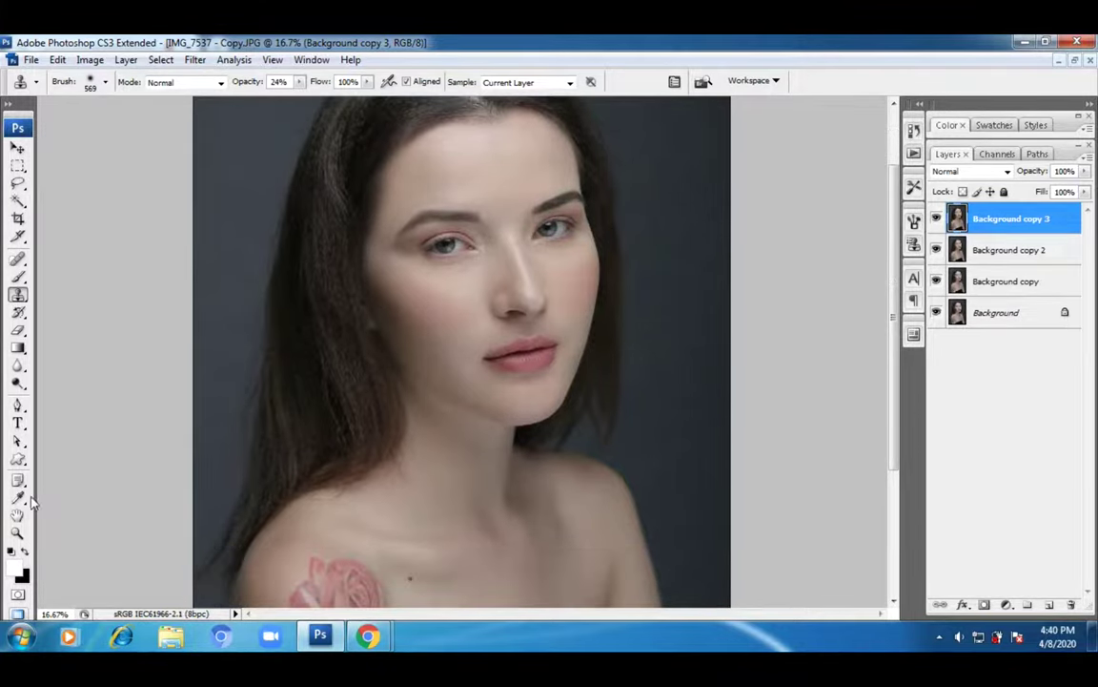
- Zoom to 25%, set the clone brush to 504 px, and clone smooth skin over the cheek
key("z")
left_click(504, 362)
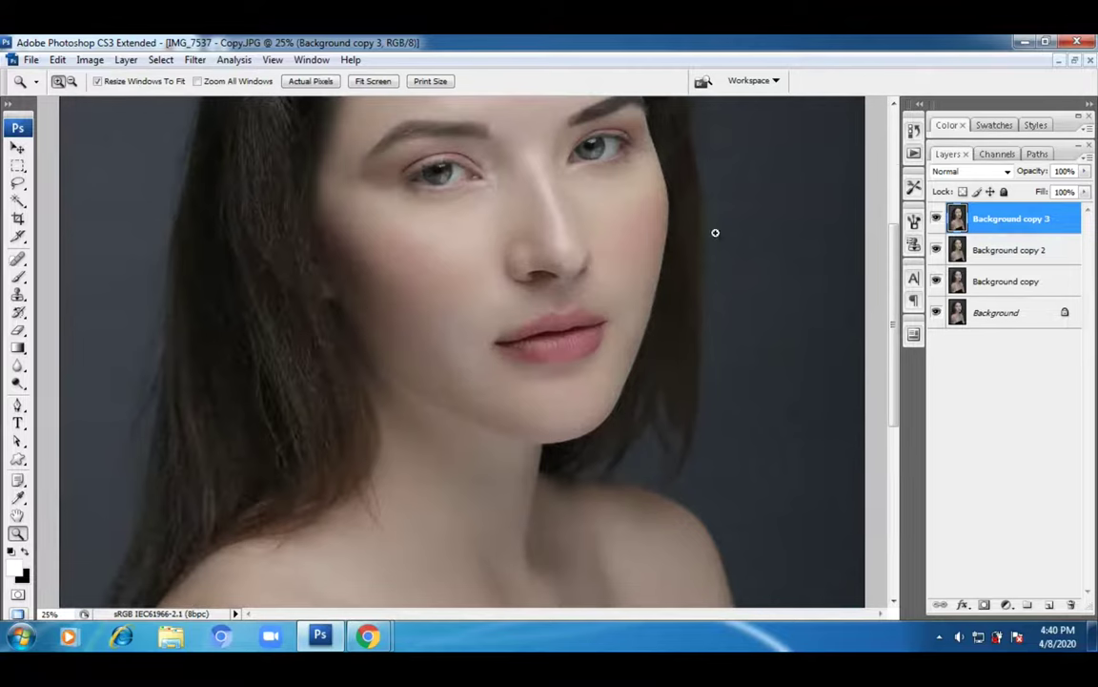
left_click(17, 296)
left_click(106, 83)
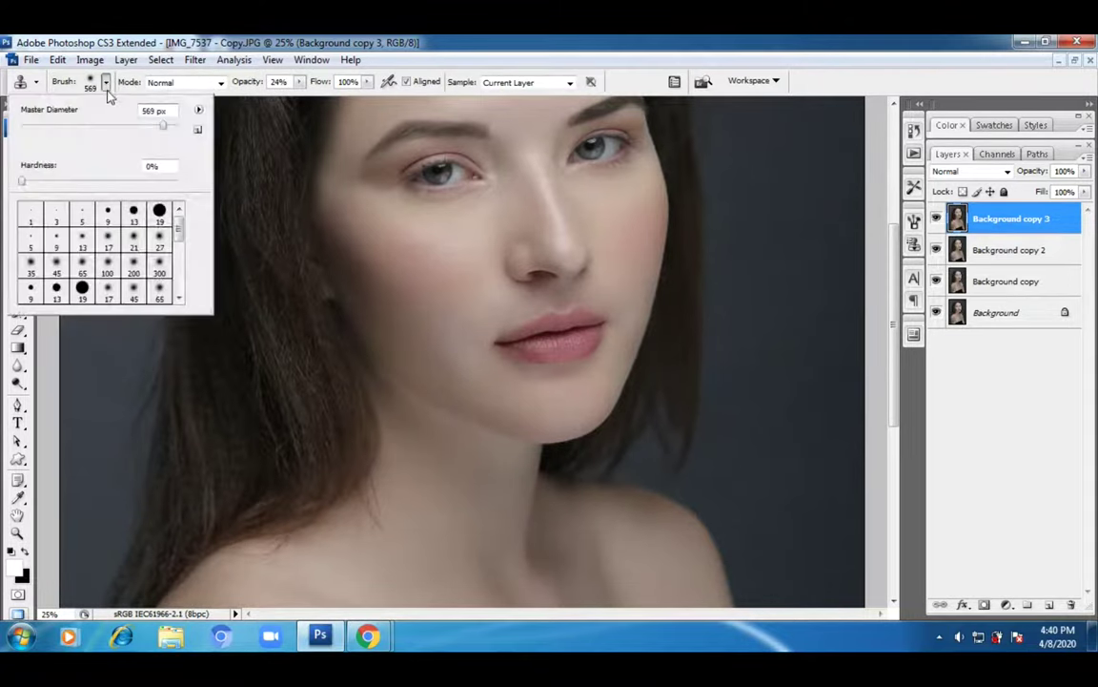
left_click_drag(156, 132, 140, 132)
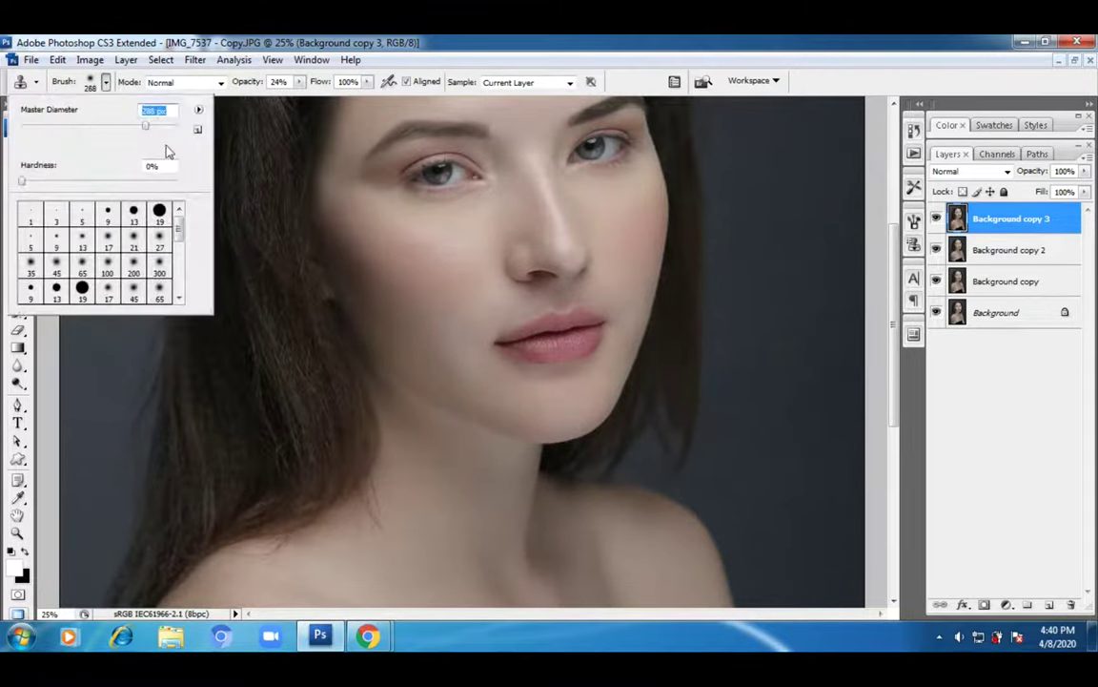
type("504")
key("Return")
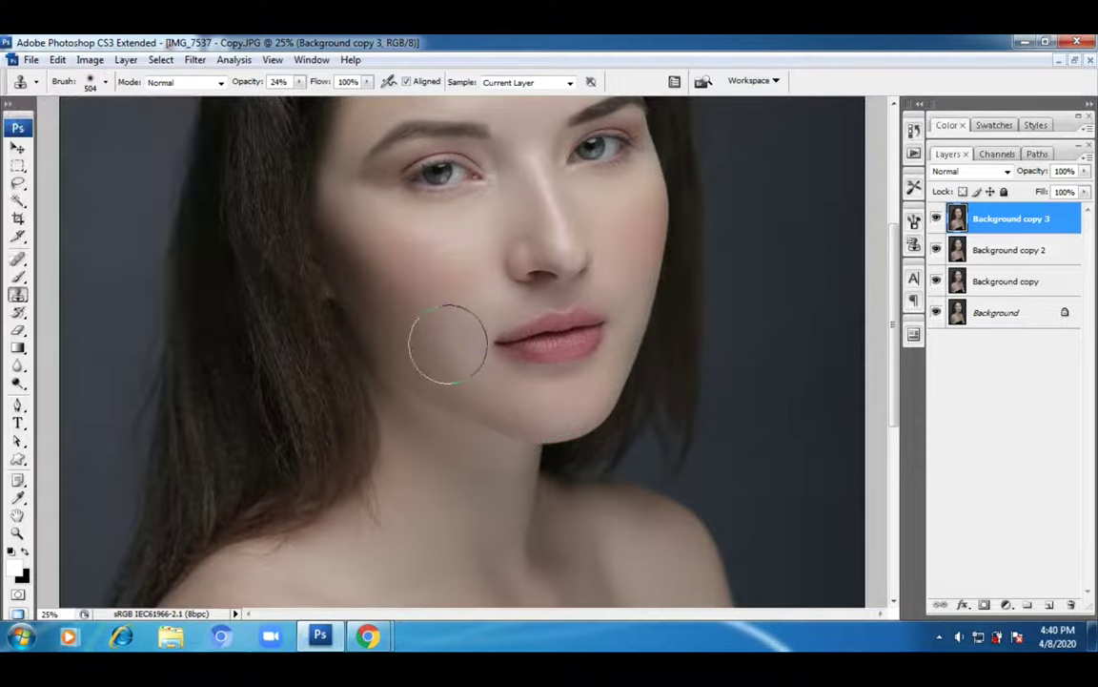
left_click(434, 306, "alt")
scroll(726, 412, "up", 5)
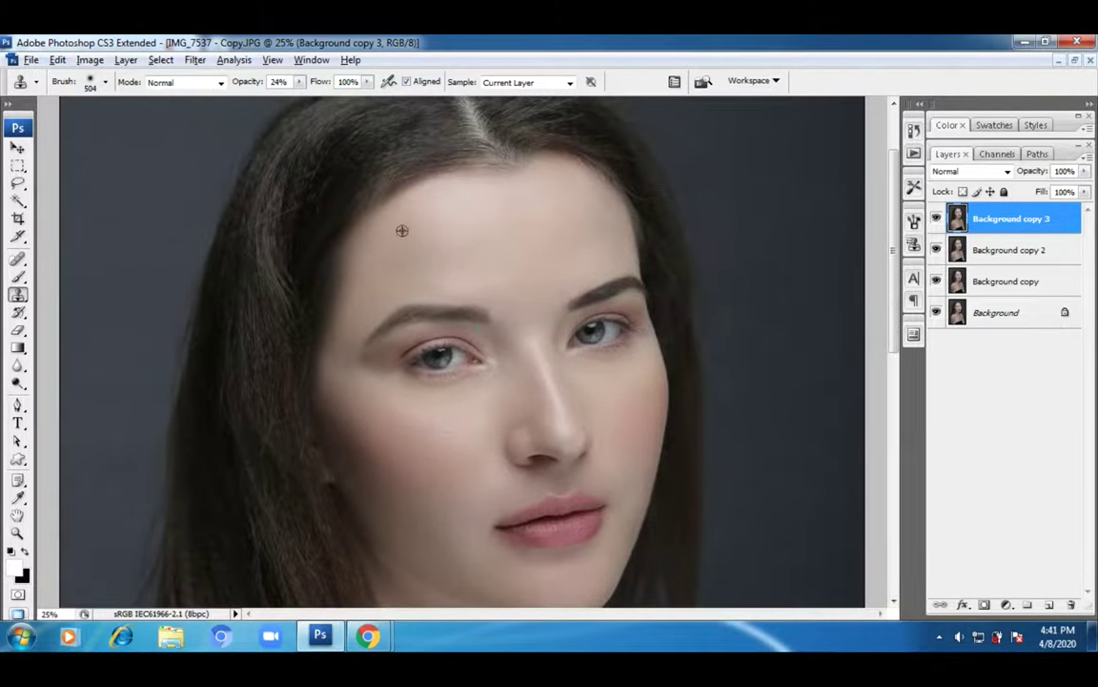
left_click(18, 515)
left_click(17, 532)
left_click(456, 386, "alt")
left_click(454, 392, "alt")
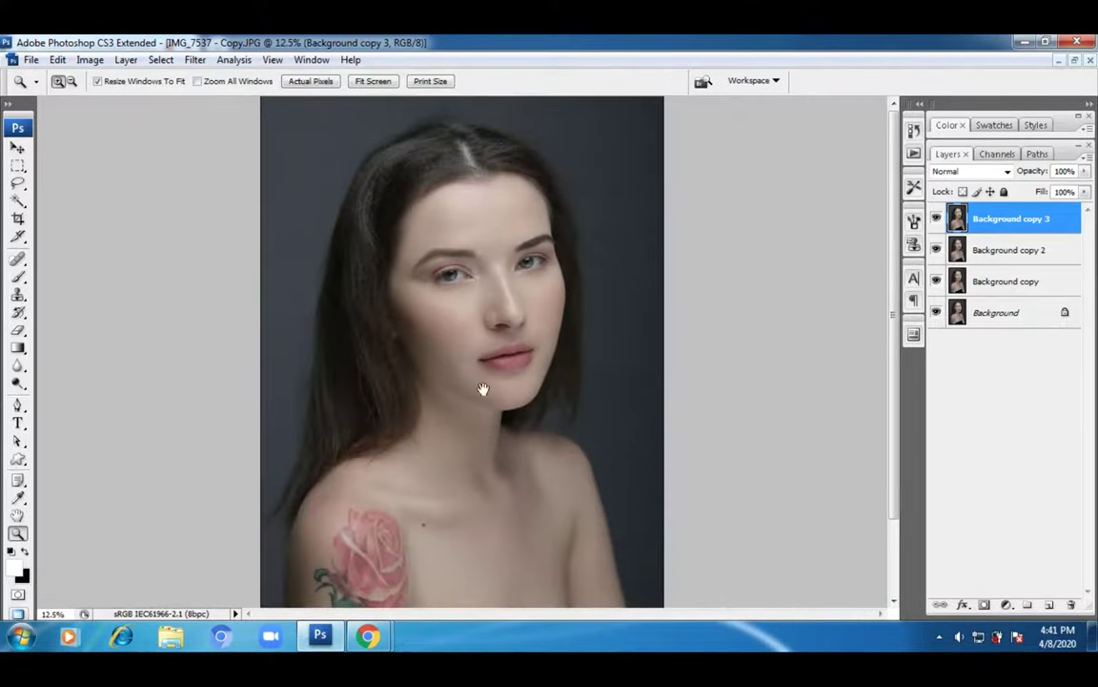
scroll(501, 363, "down", 1)
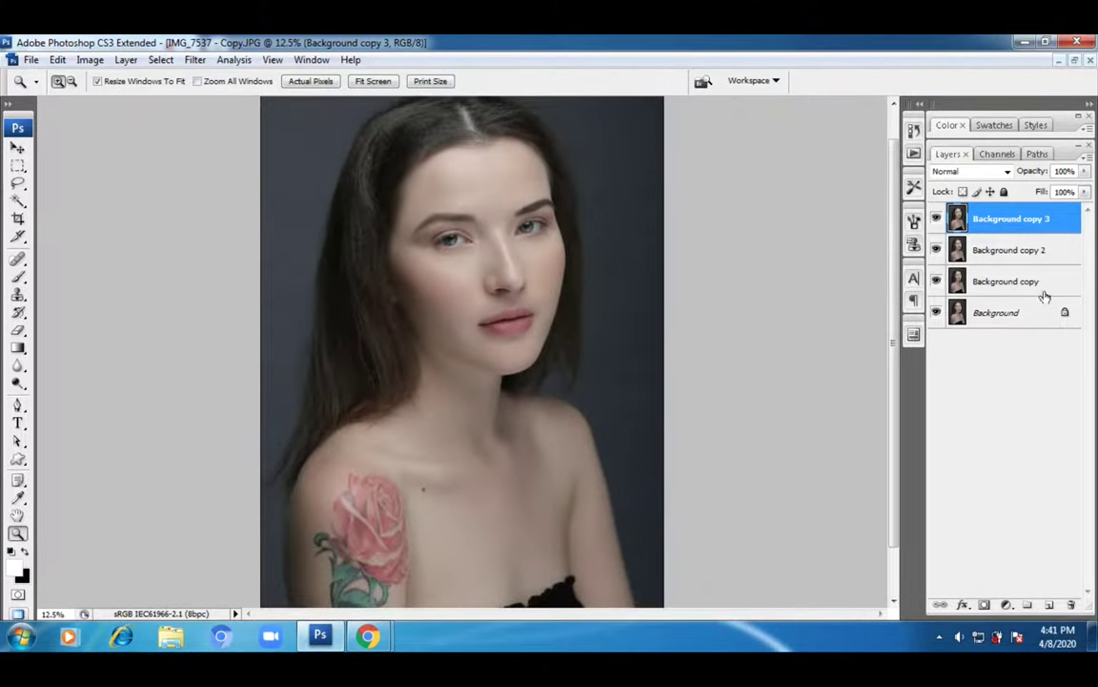
left_click(937, 219)
left_click(938, 219)
left_click(937, 219)
left_click(937, 220)
left_click(937, 220)
left_click(937, 220)
left_click(938, 219)
left_click(937, 219)
left_click_drag(396, 170, 577, 278)
left_click(562, 135)
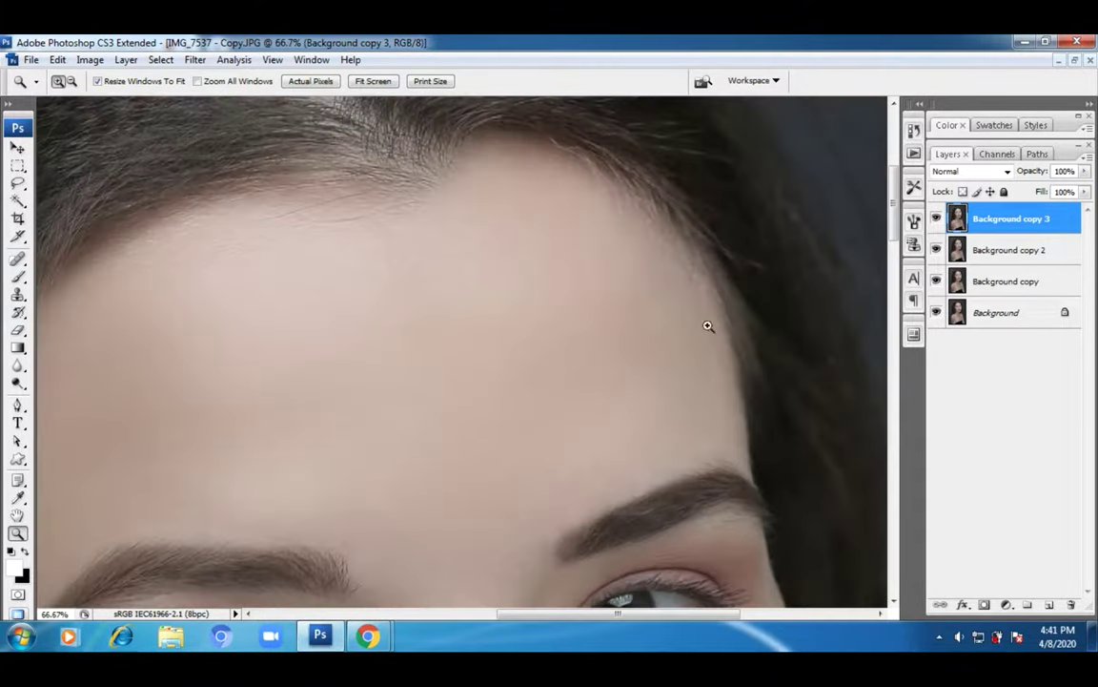
left_click(938, 219)
left_click(937, 219)
left_click(937, 220)
left_click(937, 219)
left_click(390, 358)
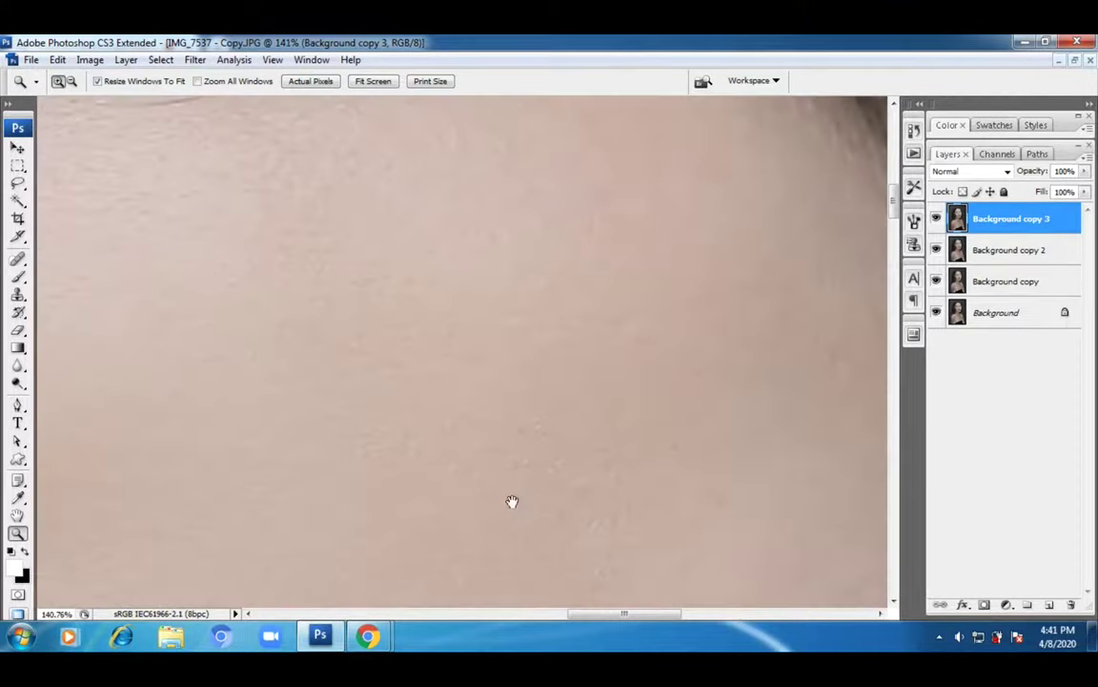
scroll(512, 503, "down", 1)
left_click(550, 429, "alt")
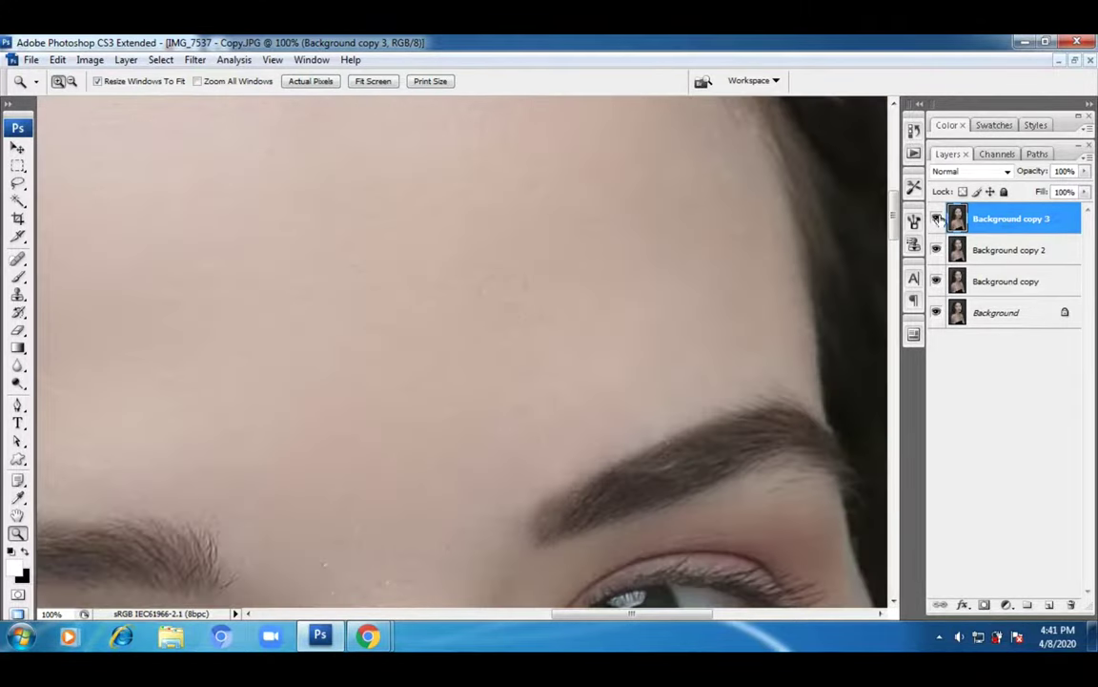
left_click(937, 219)
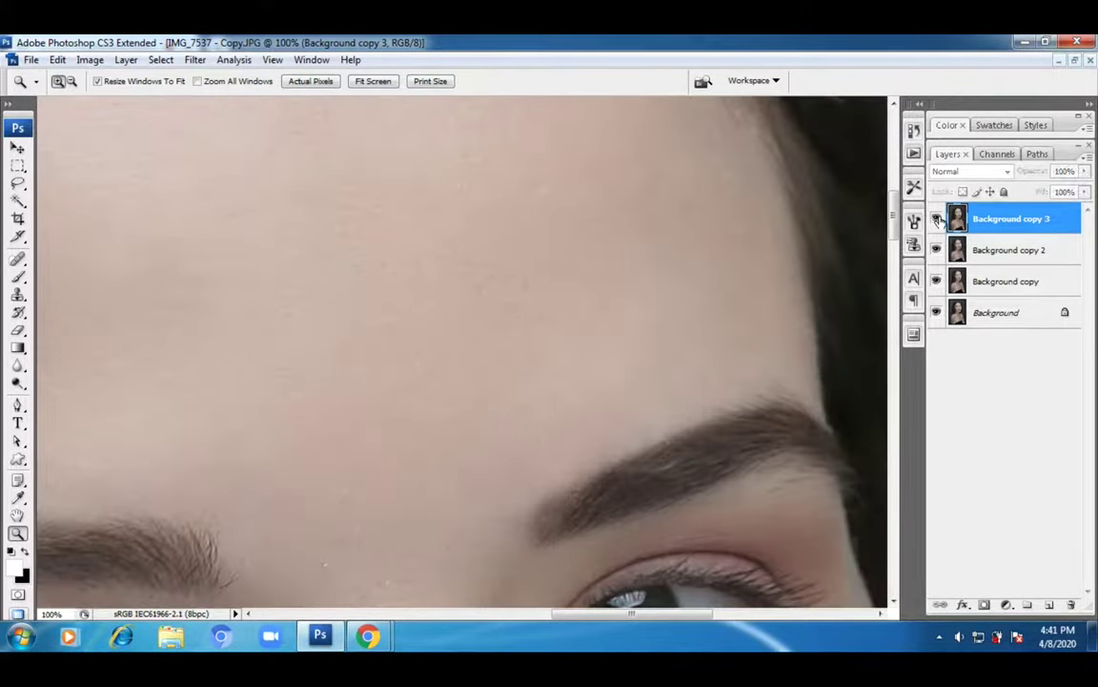
left_click(938, 219)
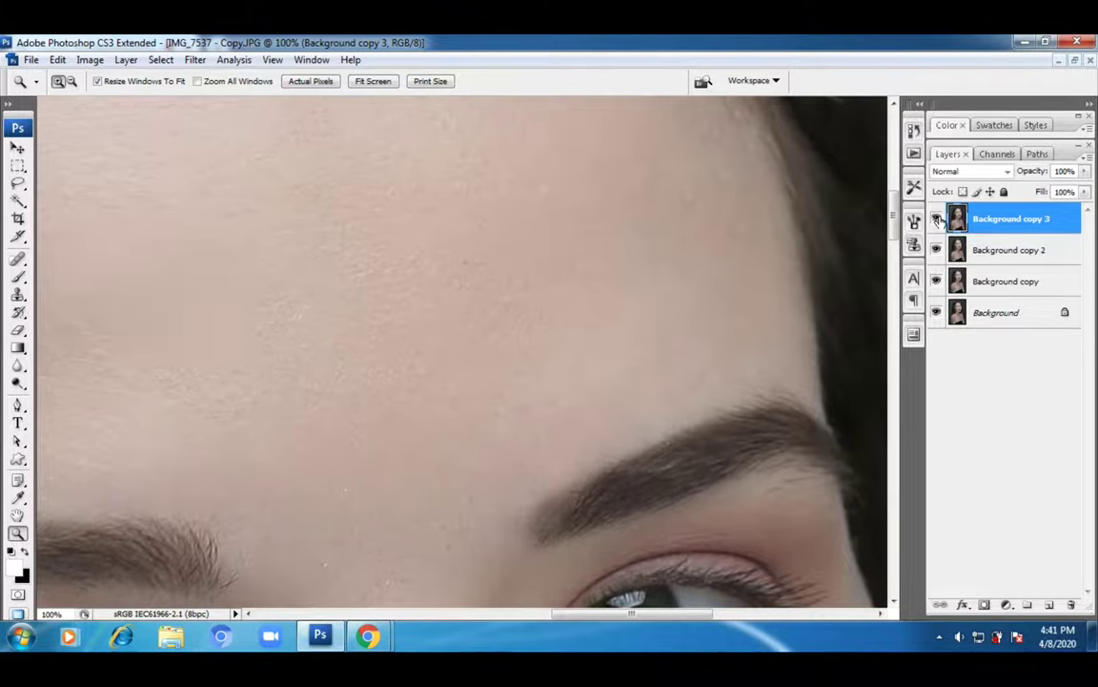
double_click(18, 514)
key("z")
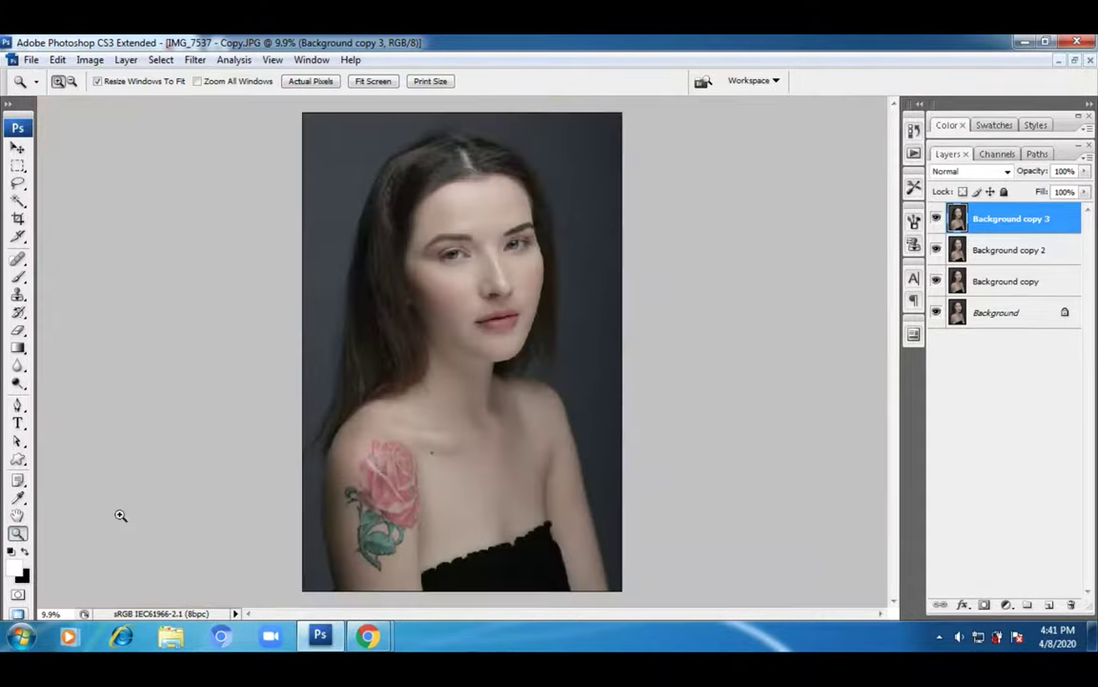
left_click(474, 353, "alt")
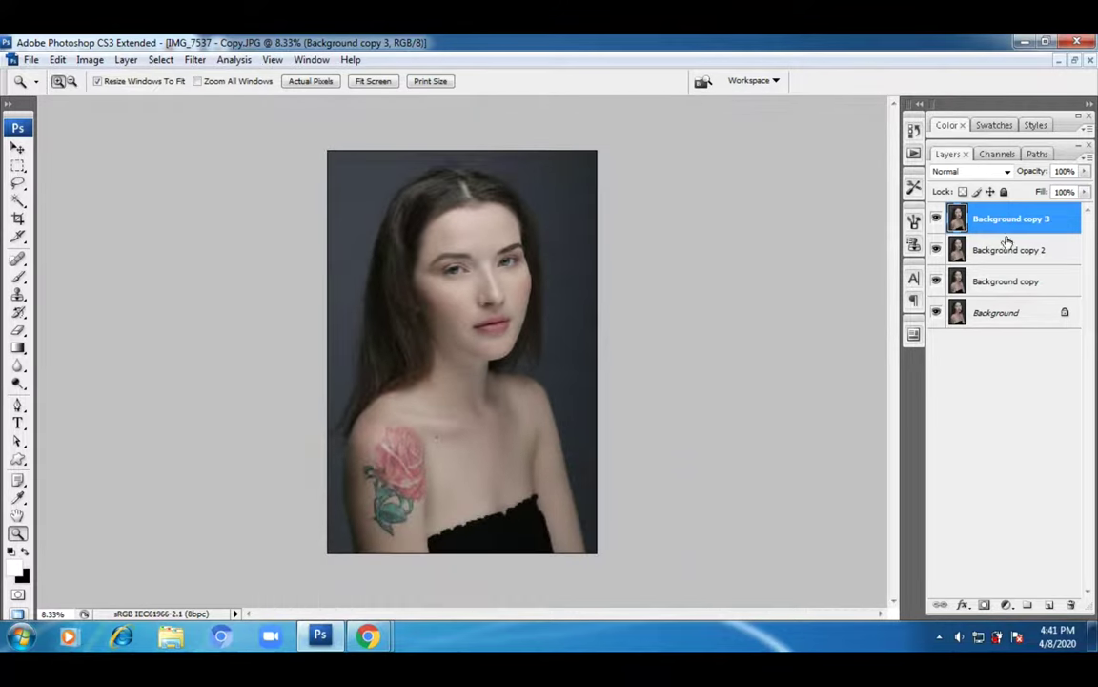
left_click(465, 319)
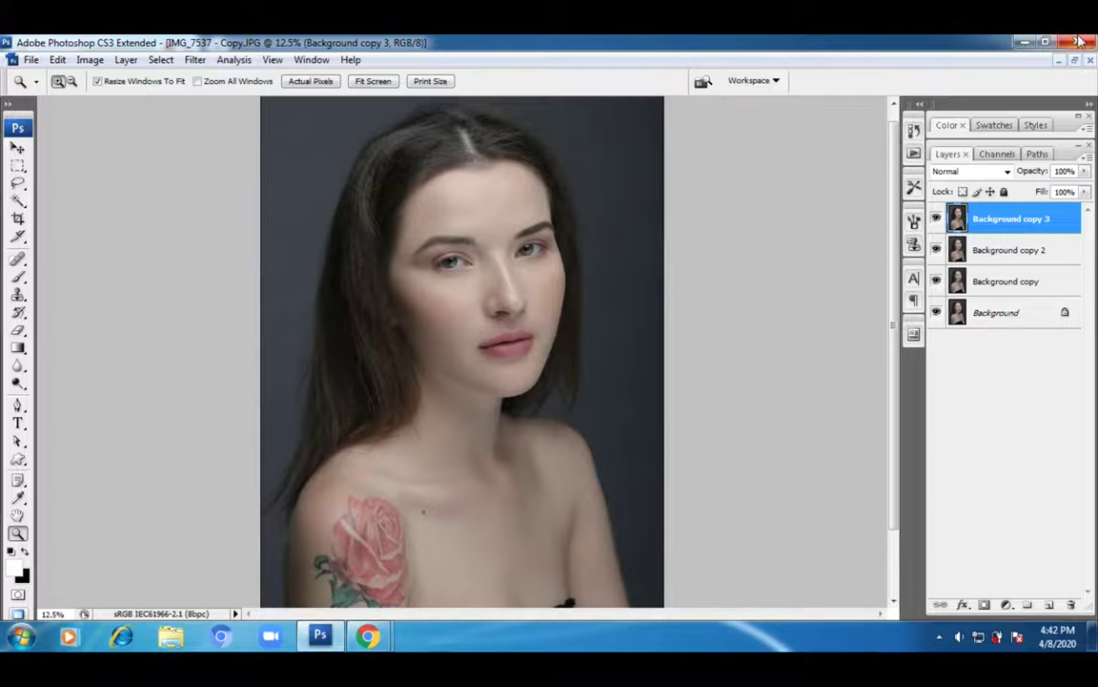
- Duplicate Background copy 3 and apply a Blue Photo Filter at 25% density to the copy
left_click_drag(1037, 221, 1049, 604)
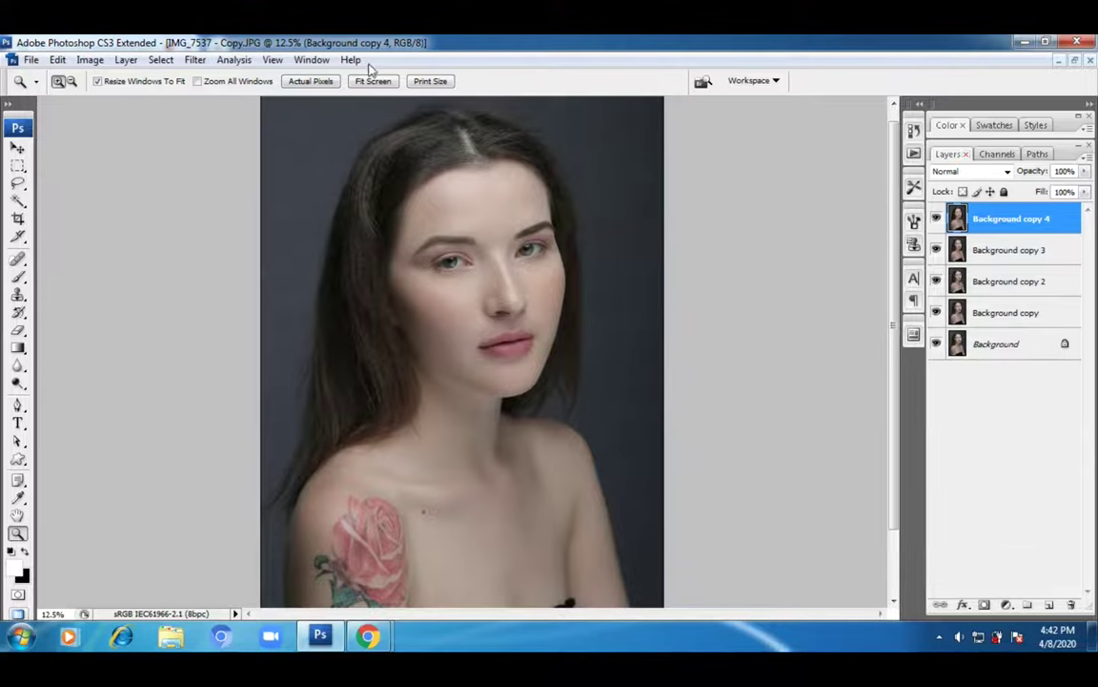
left_click(90, 62)
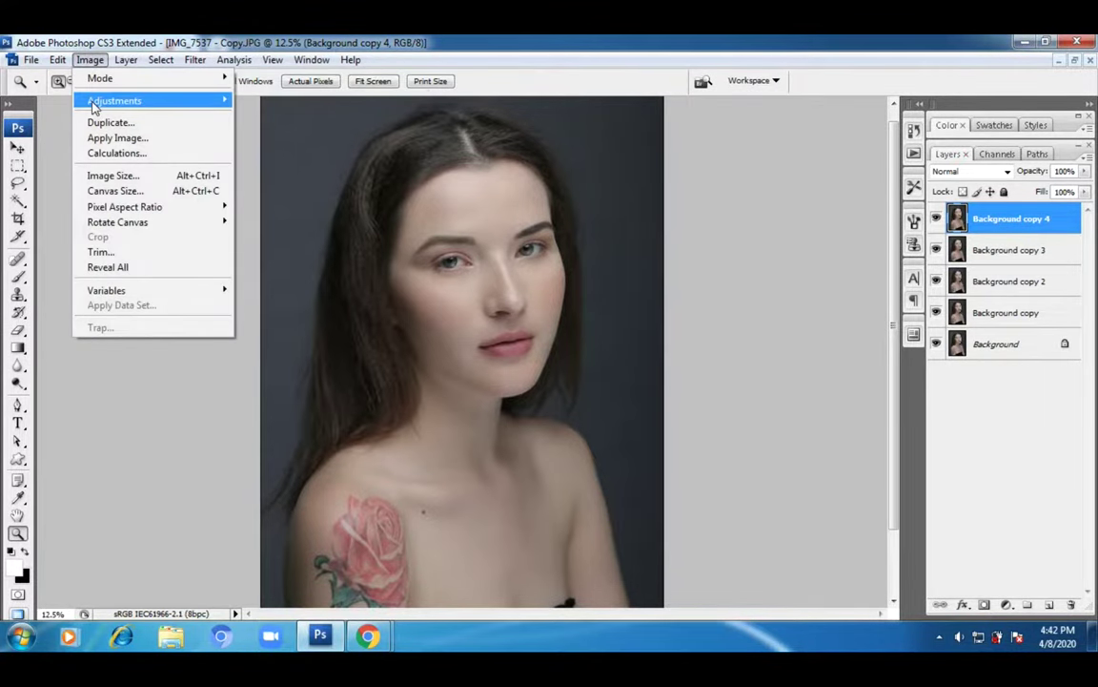
mouse_move(93, 103)
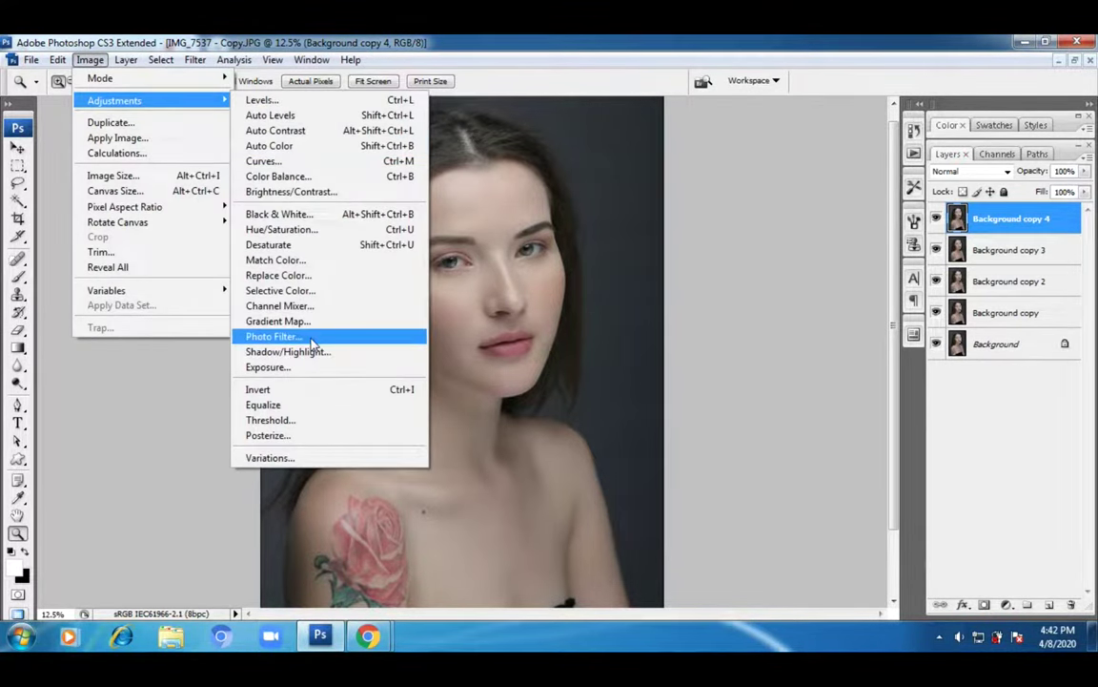
left_click(358, 339)
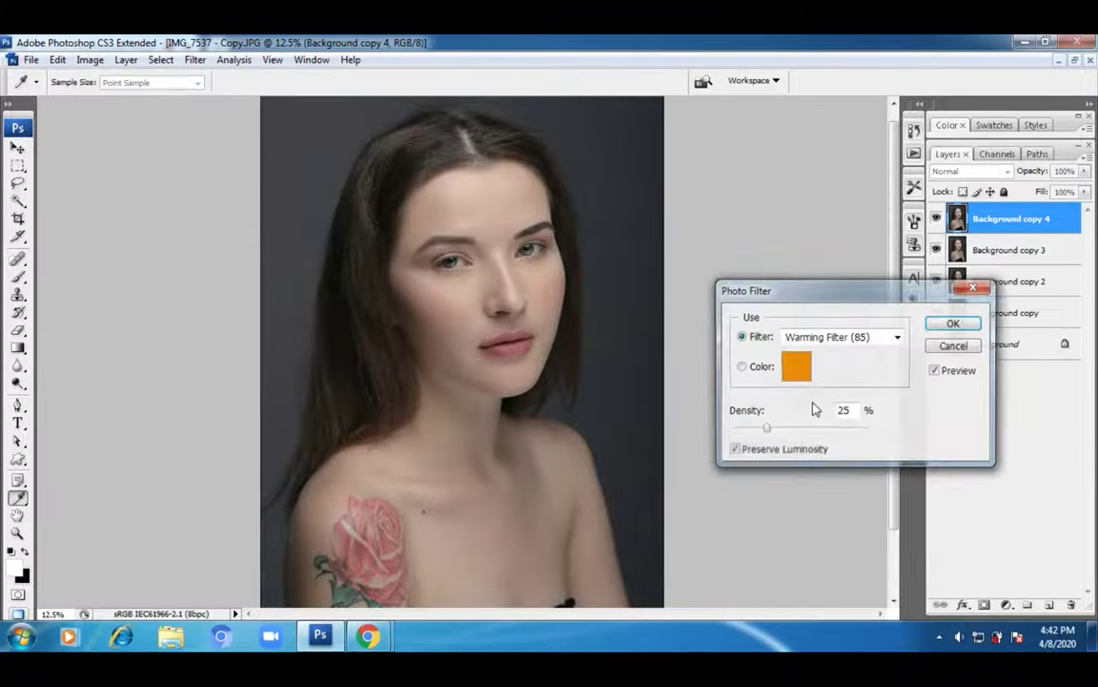
left_click(892, 338)
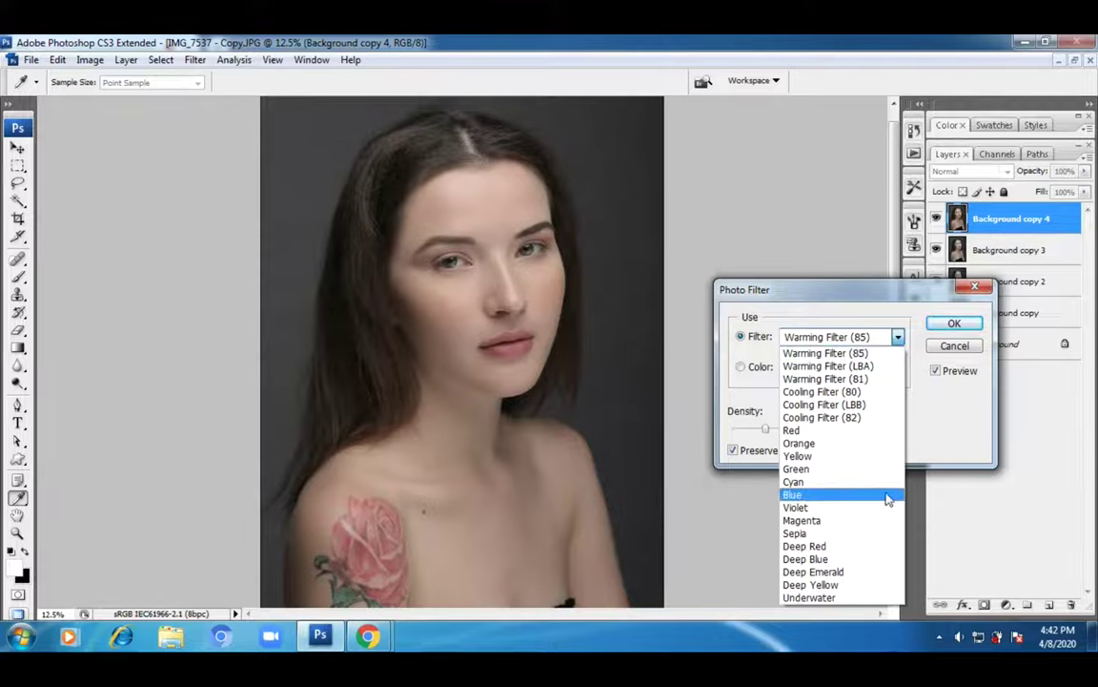
left_click(826, 393)
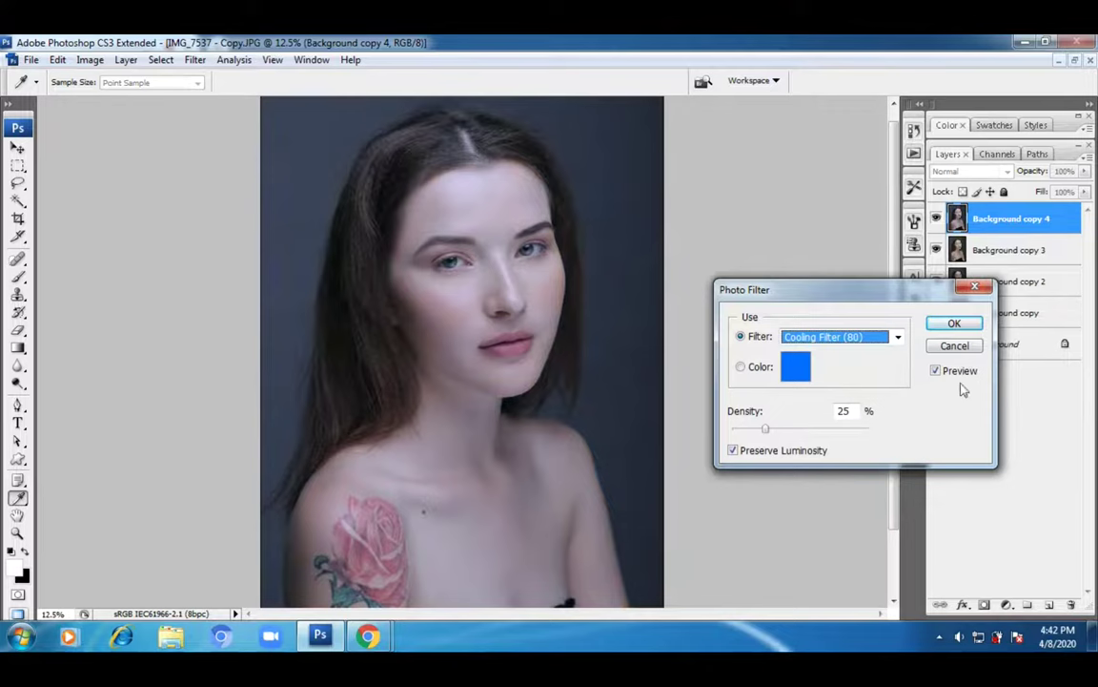
left_click(862, 338)
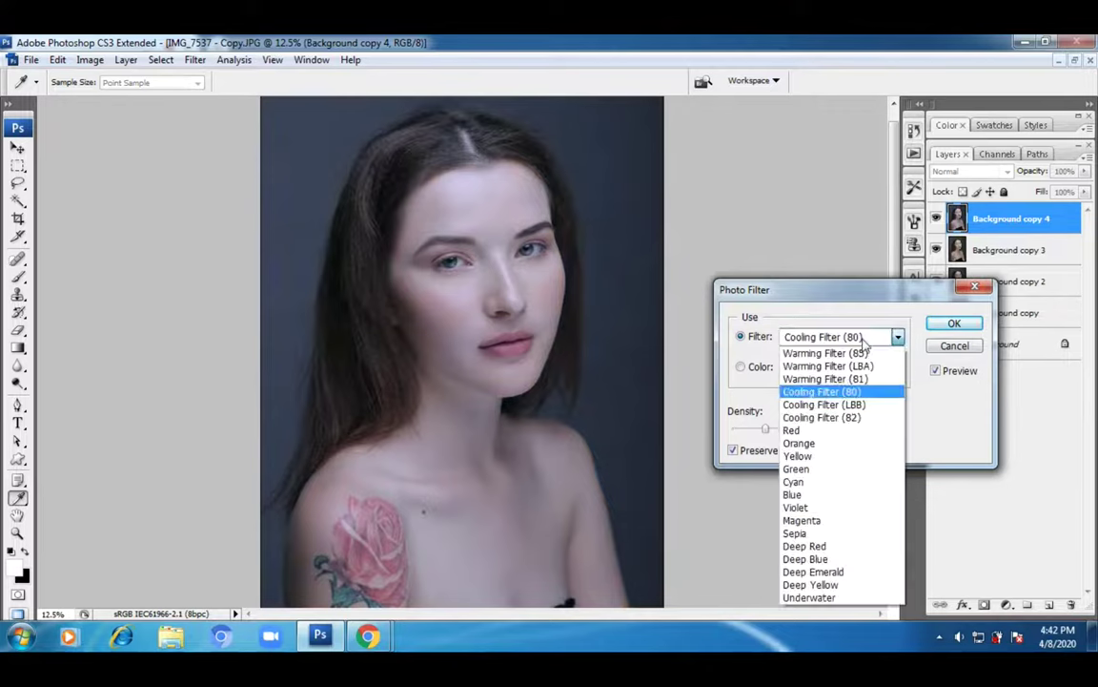
left_click(842, 493)
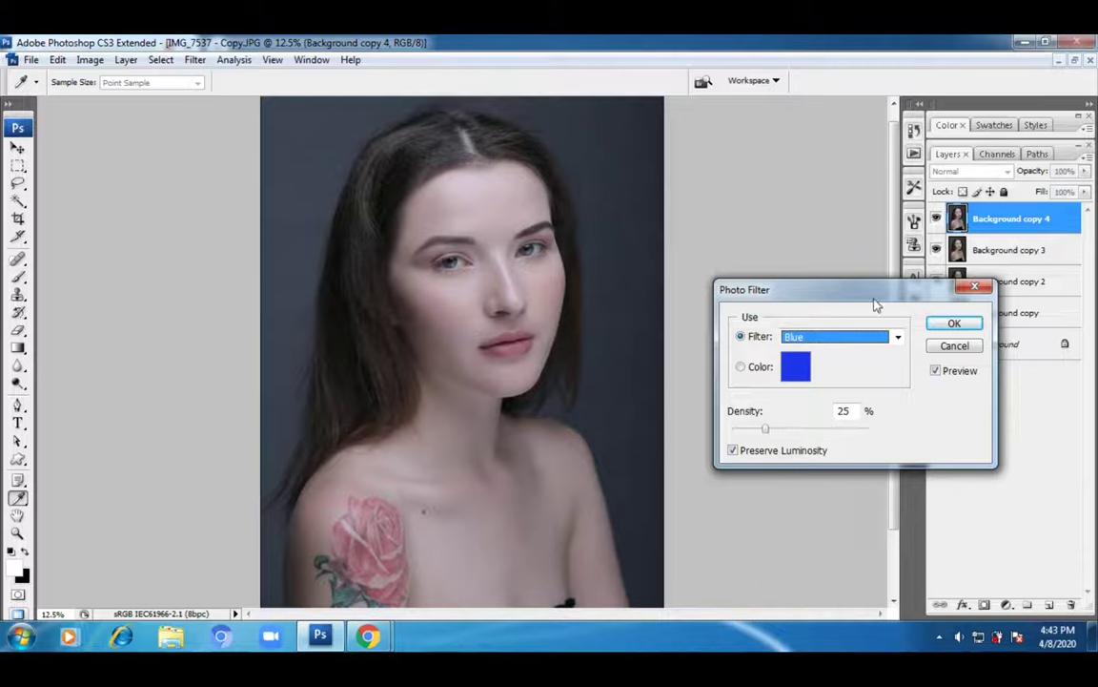
left_click_drag(874, 298, 867, 257)
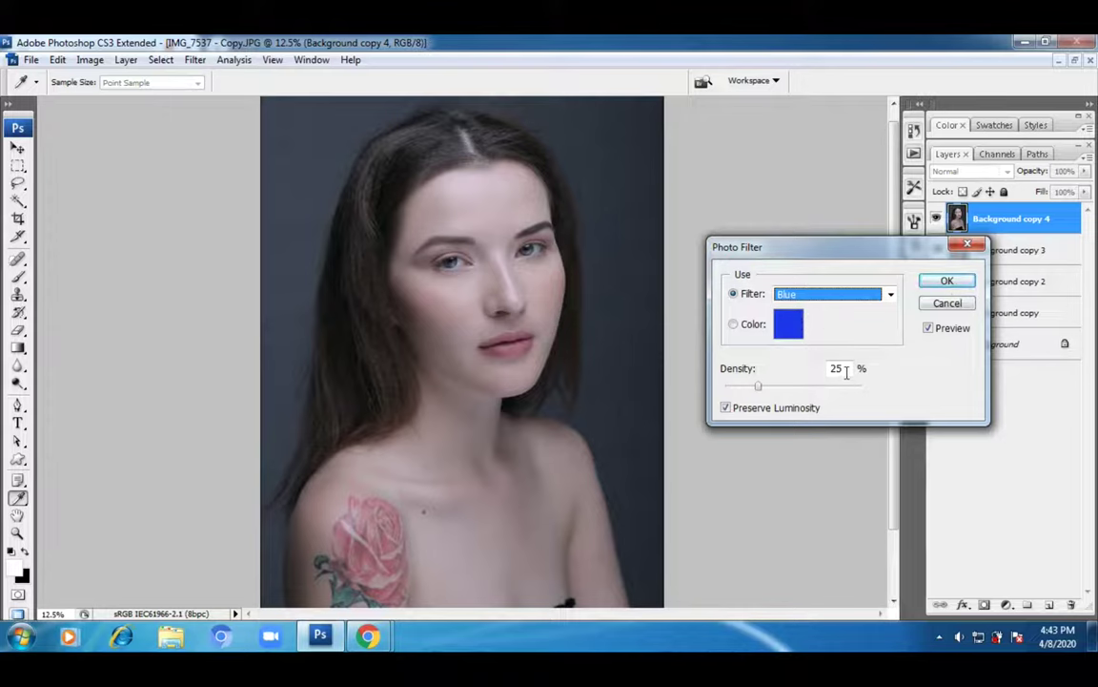
left_click(956, 289)
key("z")
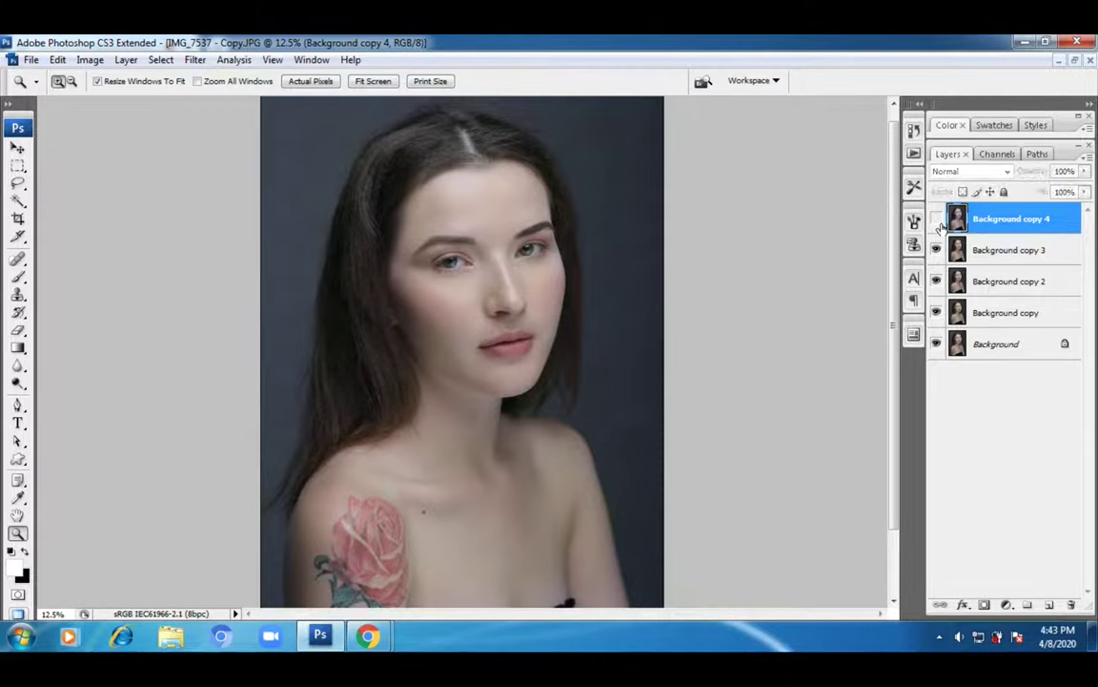
left_click(503, 314)
left_click(696, 340)
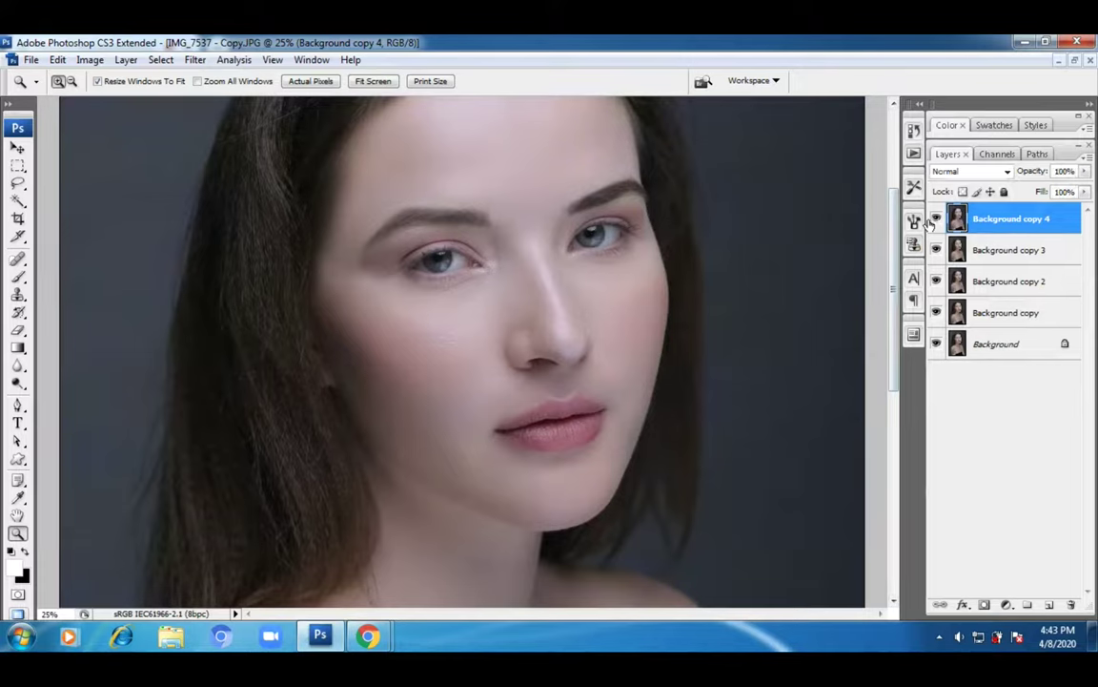
left_click(932, 219)
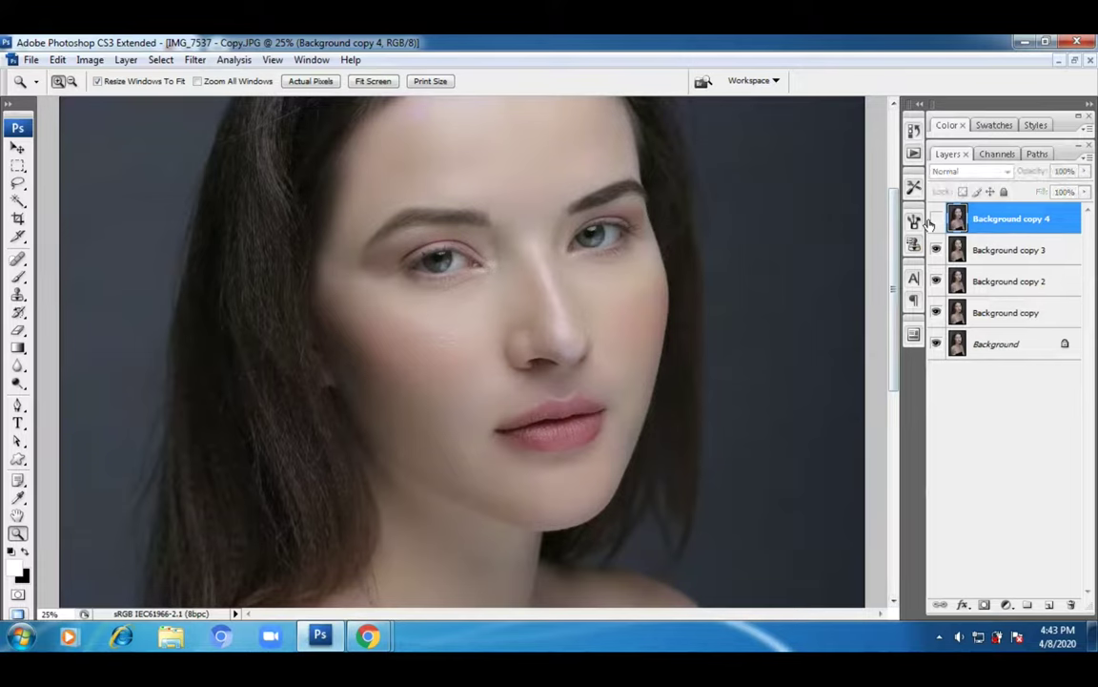
left_click(490, 399, "alt")
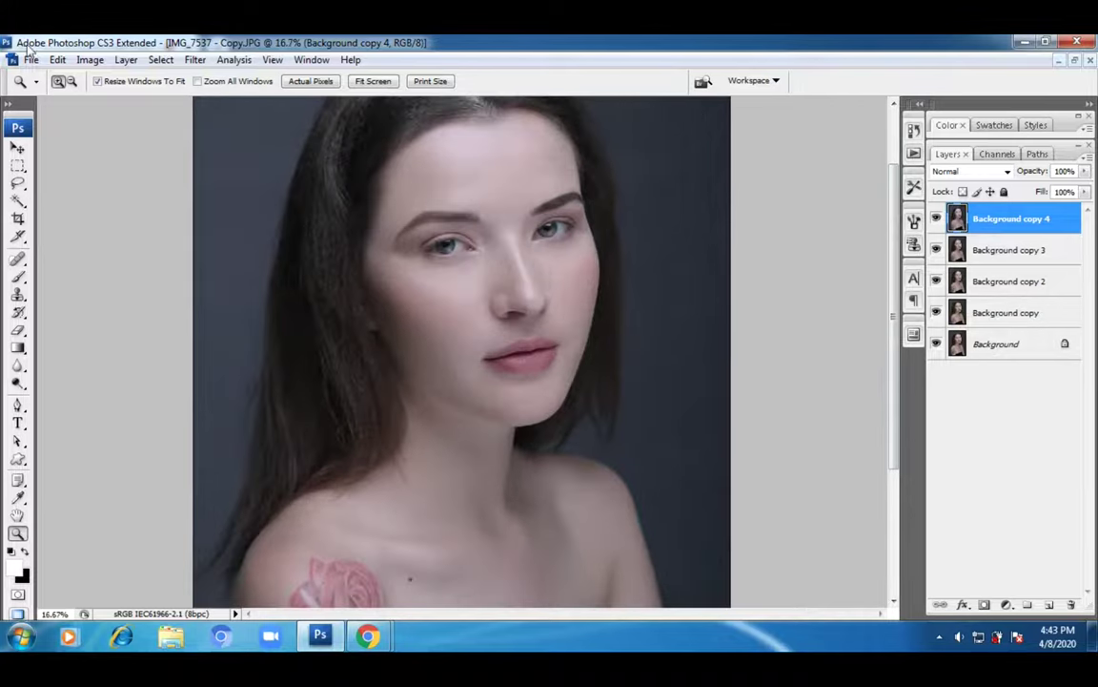
- In Brightness/Contrast, raise Brightness to +6 and gradually push Contrast up to +30
left_click(89, 59)
mouse_move(105, 101)
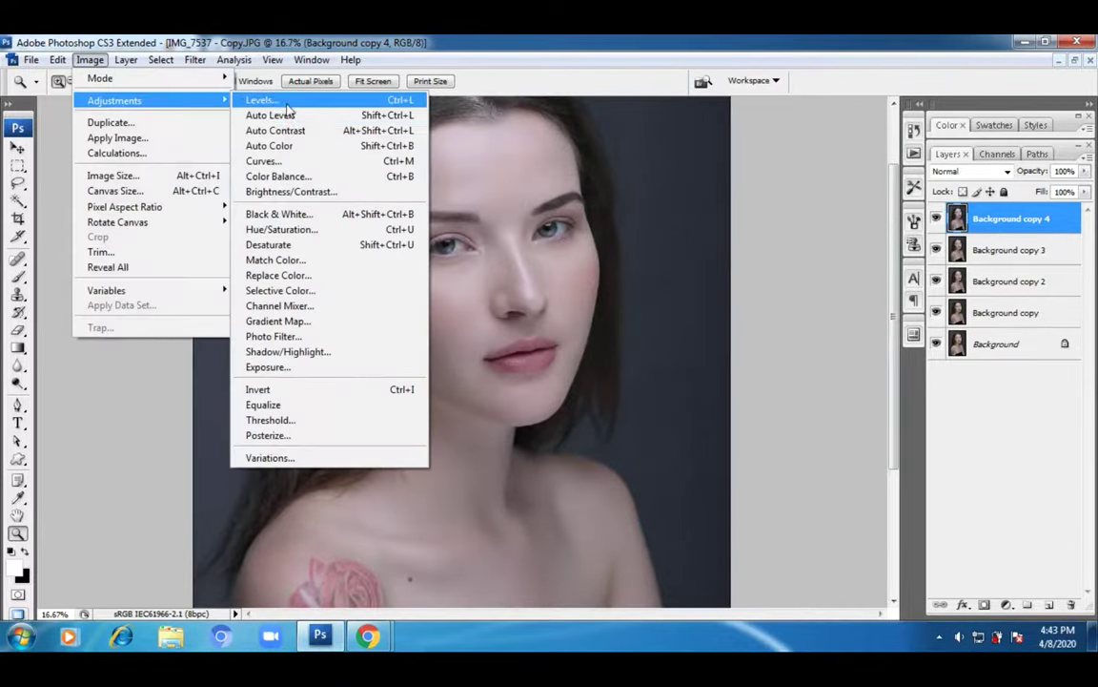
left_click(291, 191)
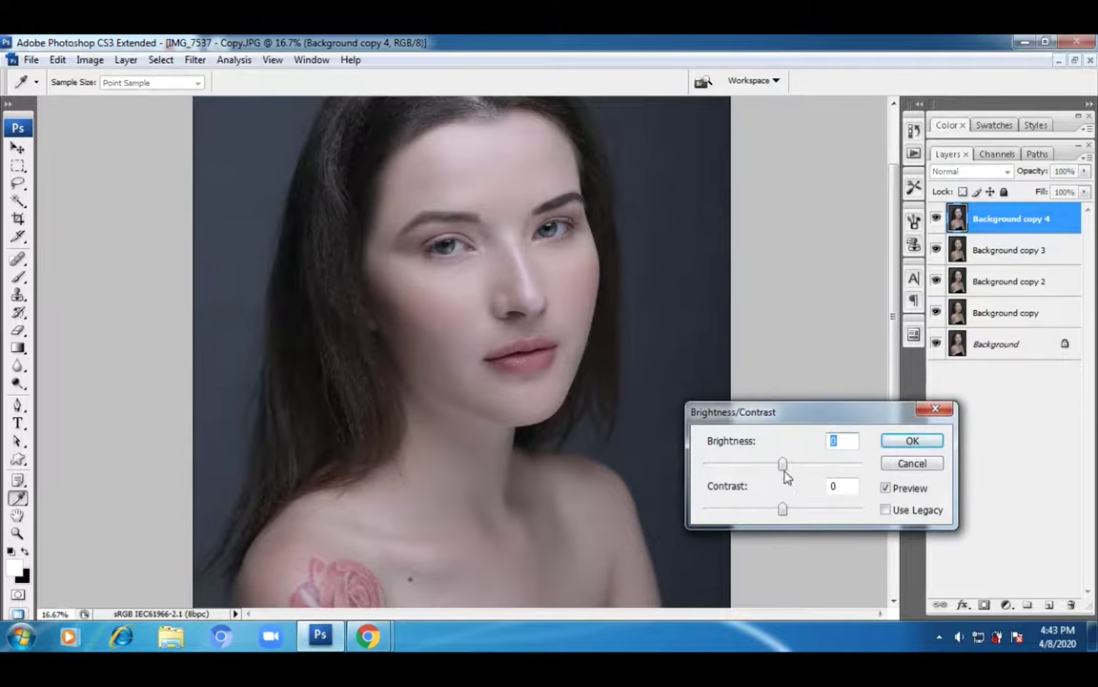
left_click_drag(783, 465, 787, 466)
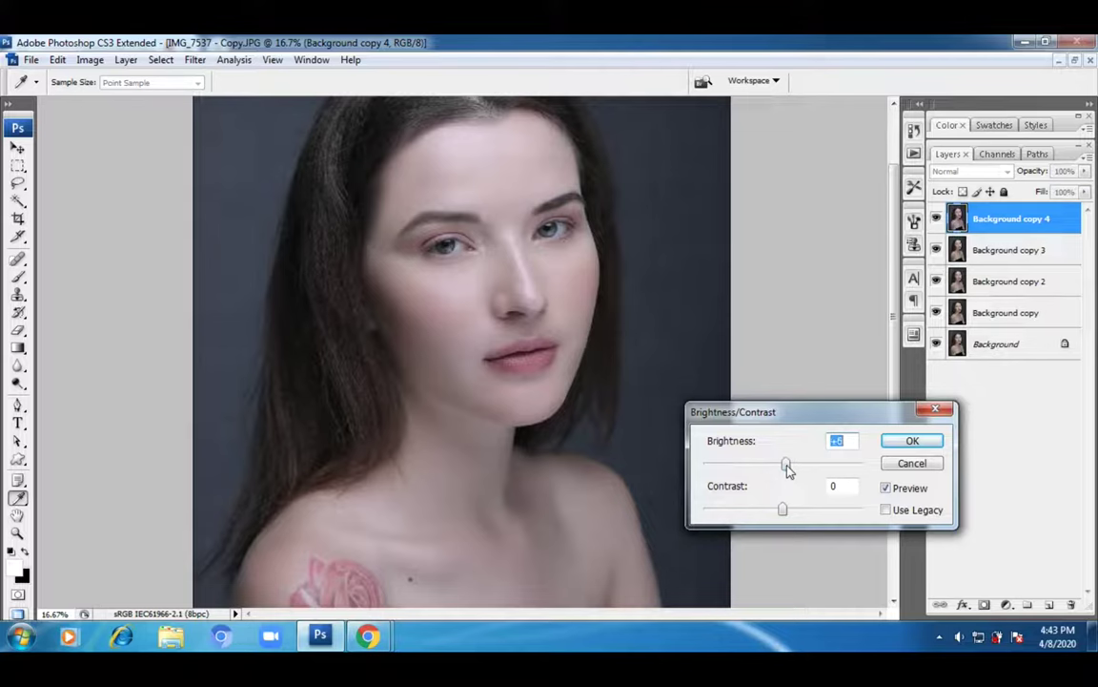
left_click_drag(797, 414, 841, 319)
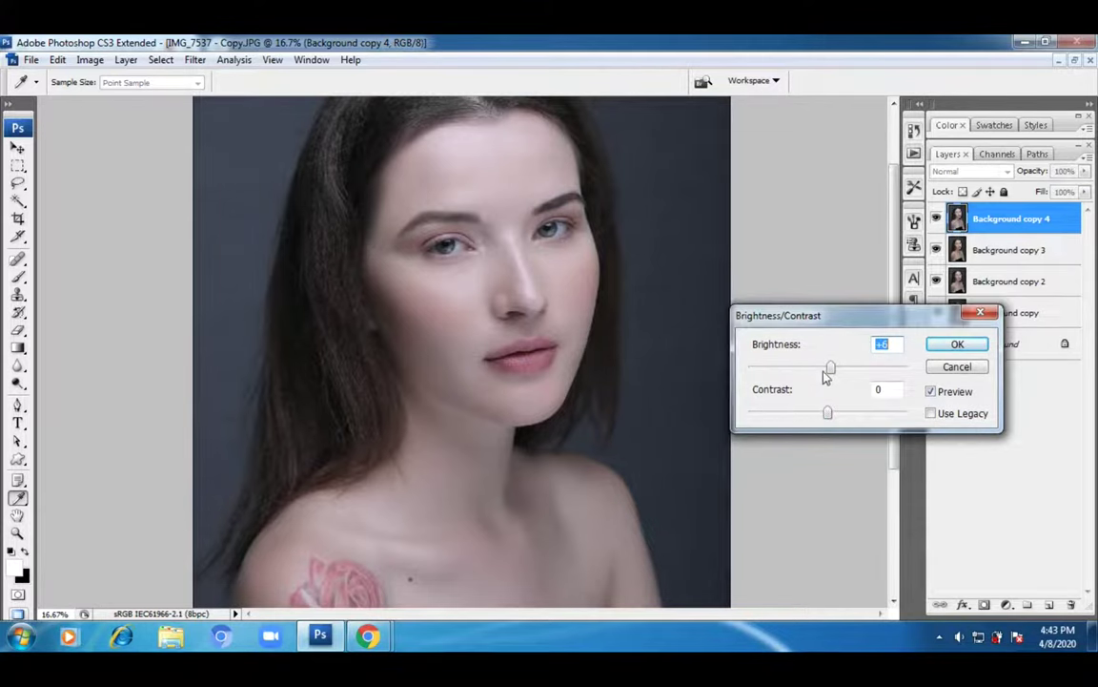
left_click_drag(828, 414, 832, 416)
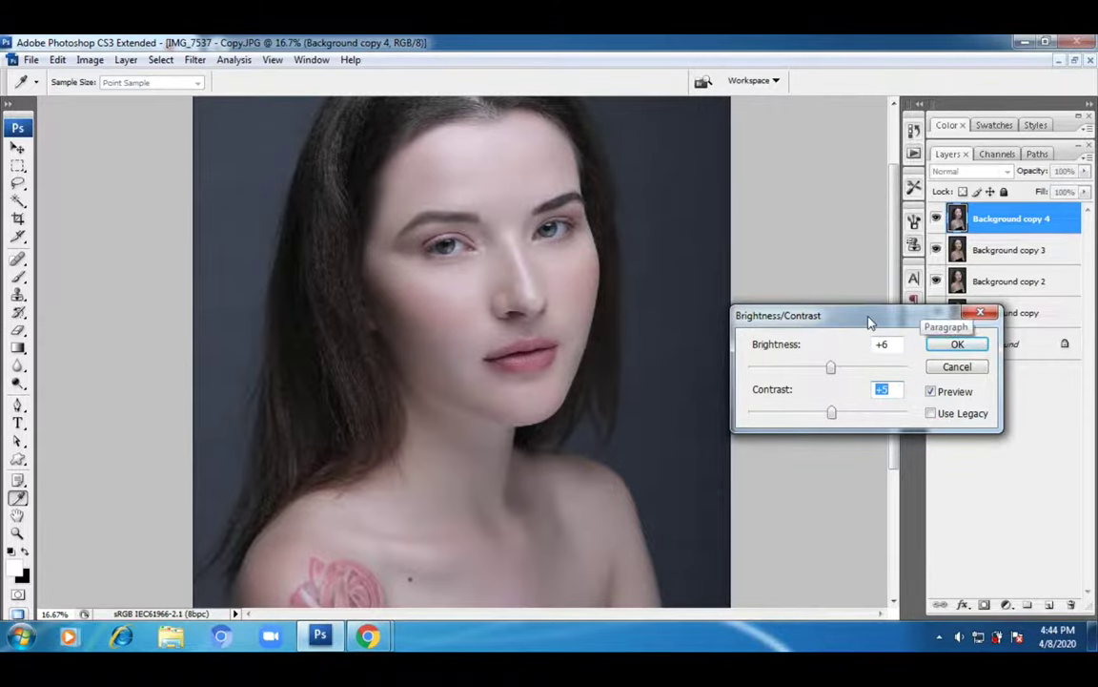
left_click_drag(869, 323, 871, 343)
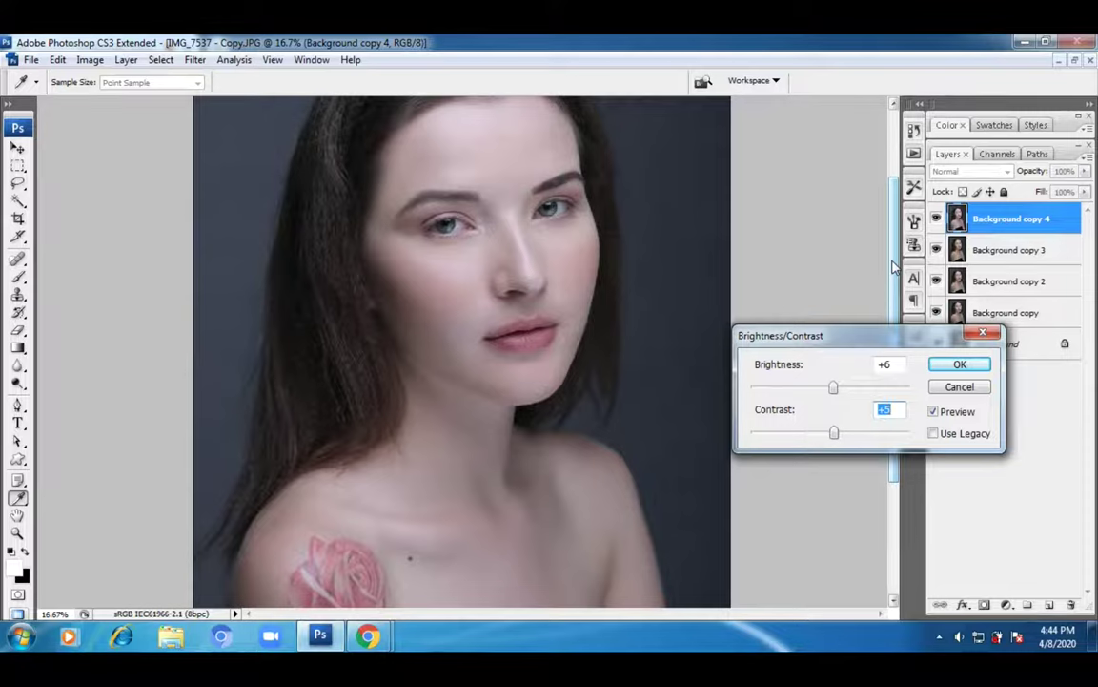
left_click_drag(841, 441, 850, 439)
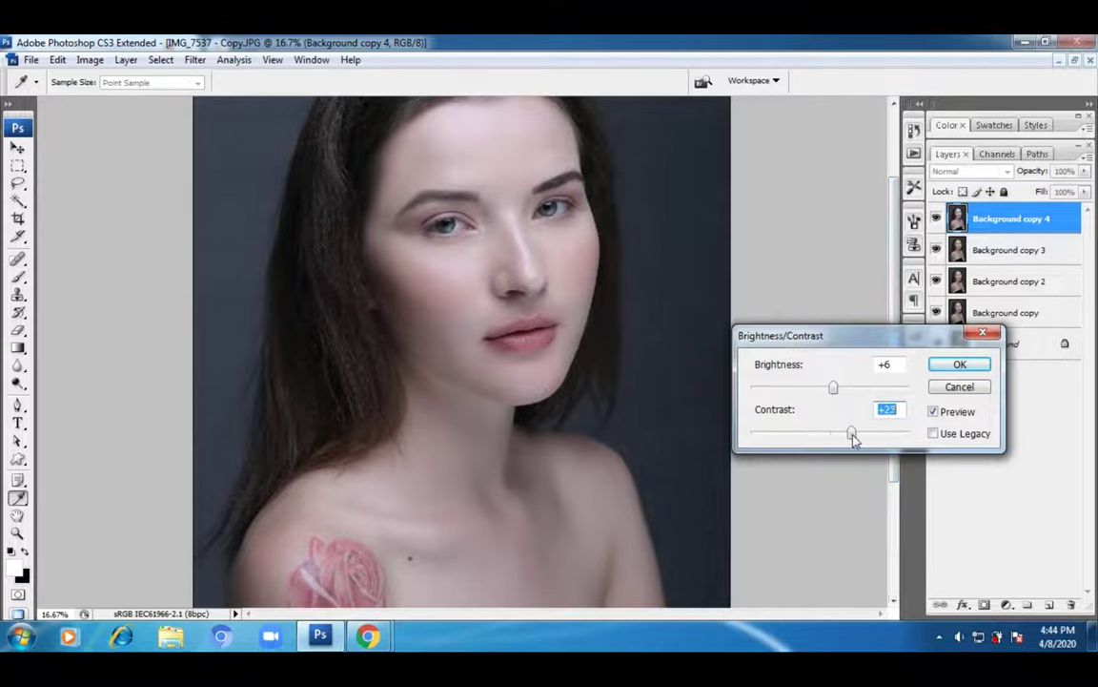
left_click_drag(855, 437, 853, 434)
- Apply the Brightness/Contrast change and toggle Background copy 4's visibility to compare before and after
left_click(973, 364)
key("z")
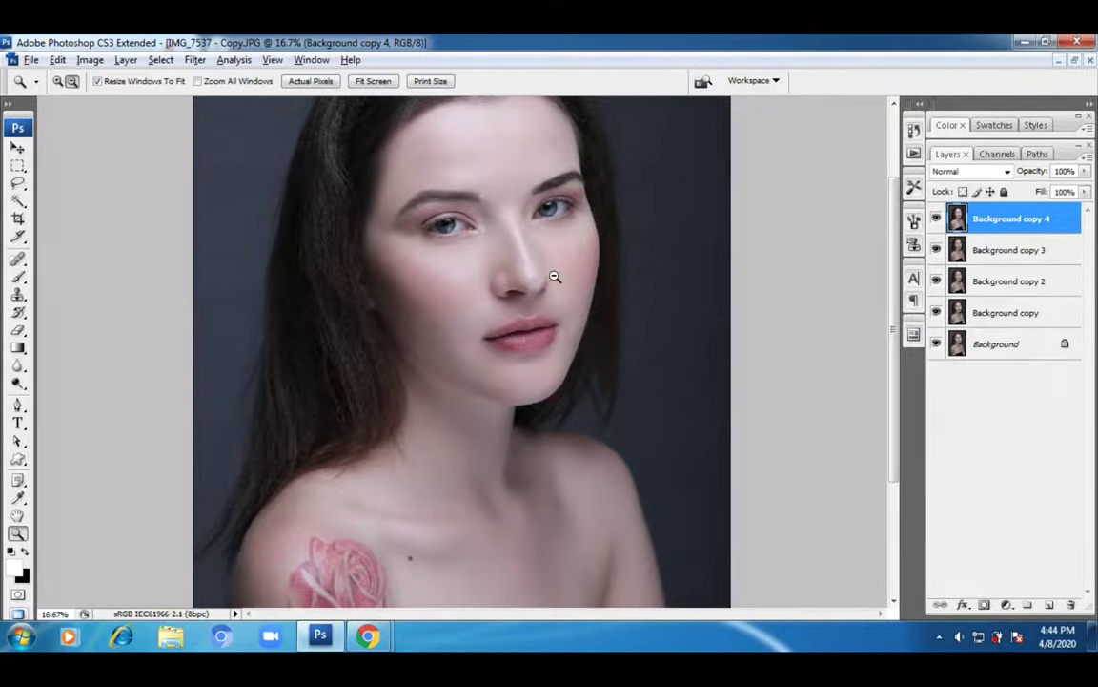
left_click(748, 345, "alt")
left_click(936, 218)
left_click(935, 218)
left_click(935, 218)
left_click(935, 218)
left_click(935, 219)
left_click(935, 218)
left_click(935, 219)
left_click(935, 218)
left_click(935, 218)
left_click(936, 219)
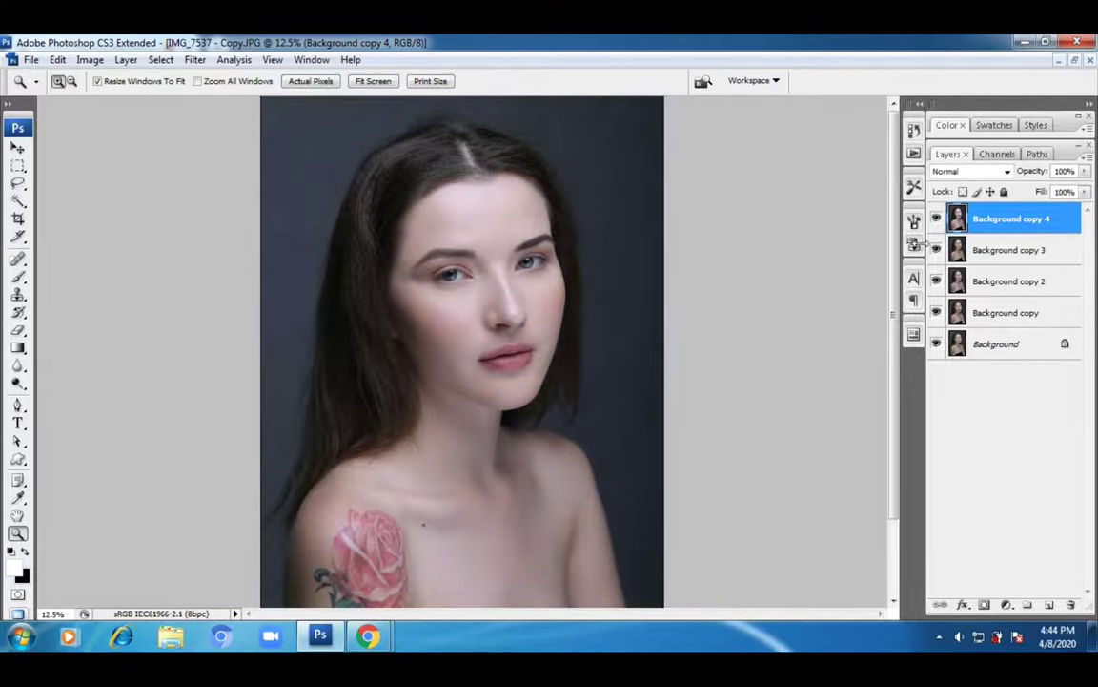
- Zoom in close on the eyes and nose to inspect the adjusted portrait
left_click(496, 318)
left_click(496, 318)
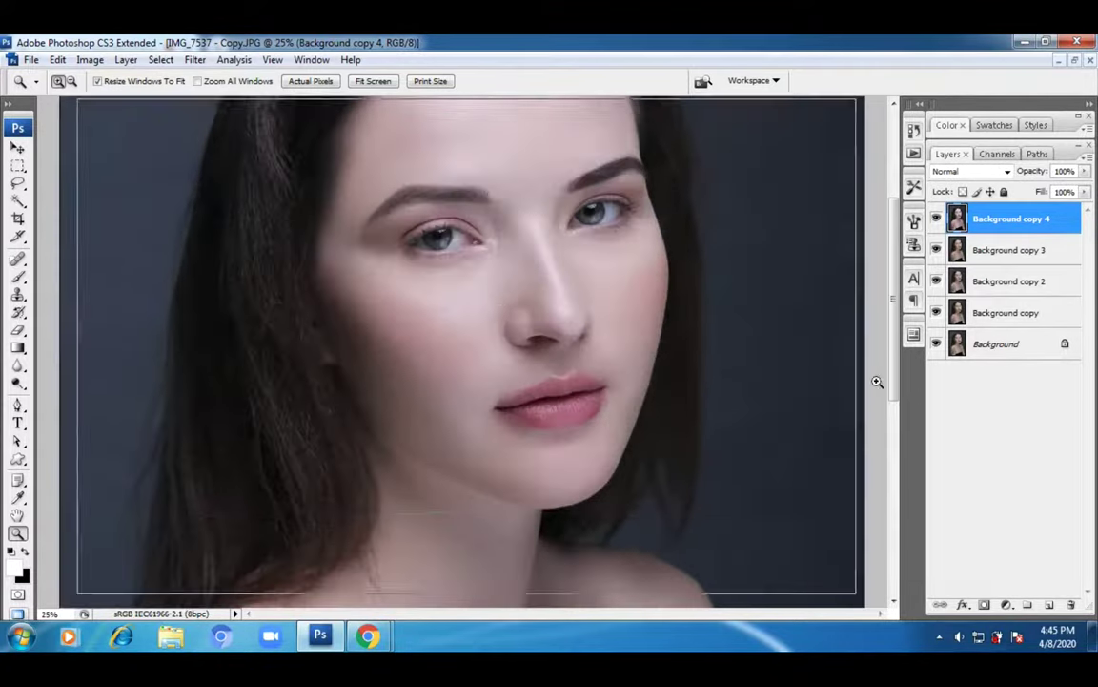
left_click(555, 261)
left_click(481, 321)
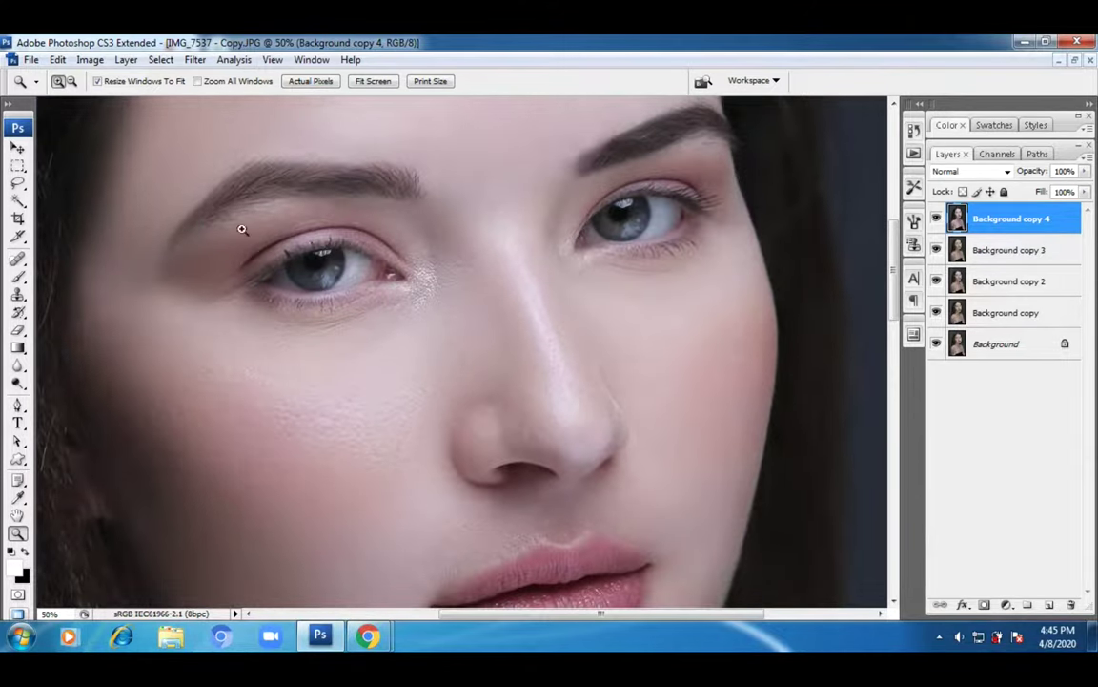
left_click(446, 318, "alt")
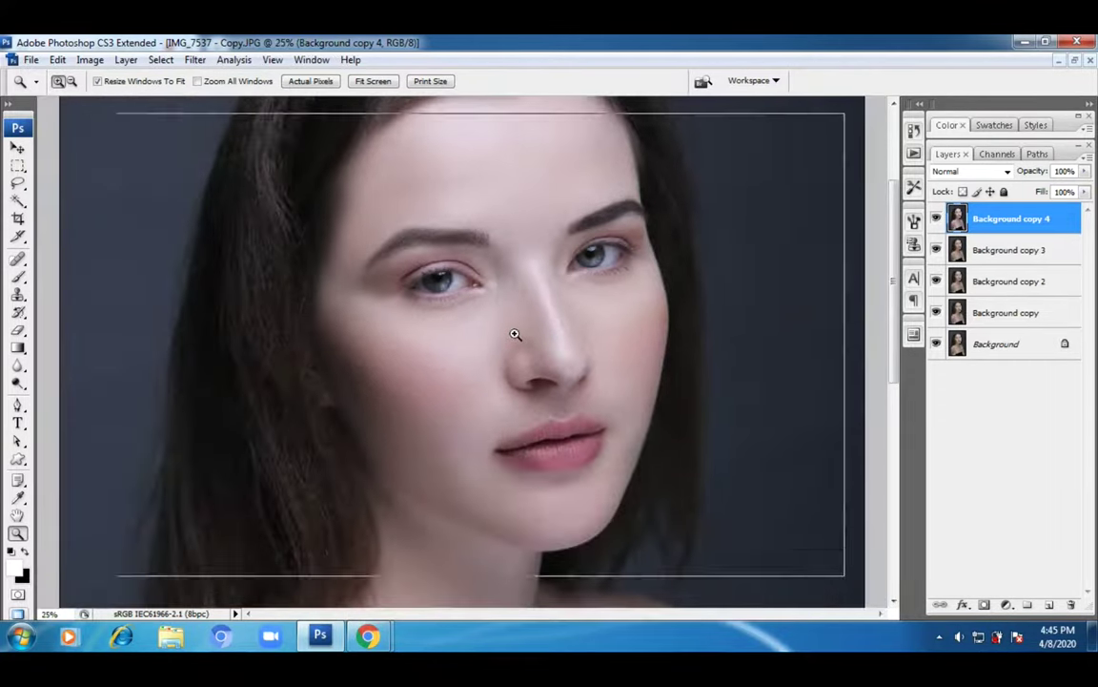
left_click(515, 338)
left_click(620, 496)
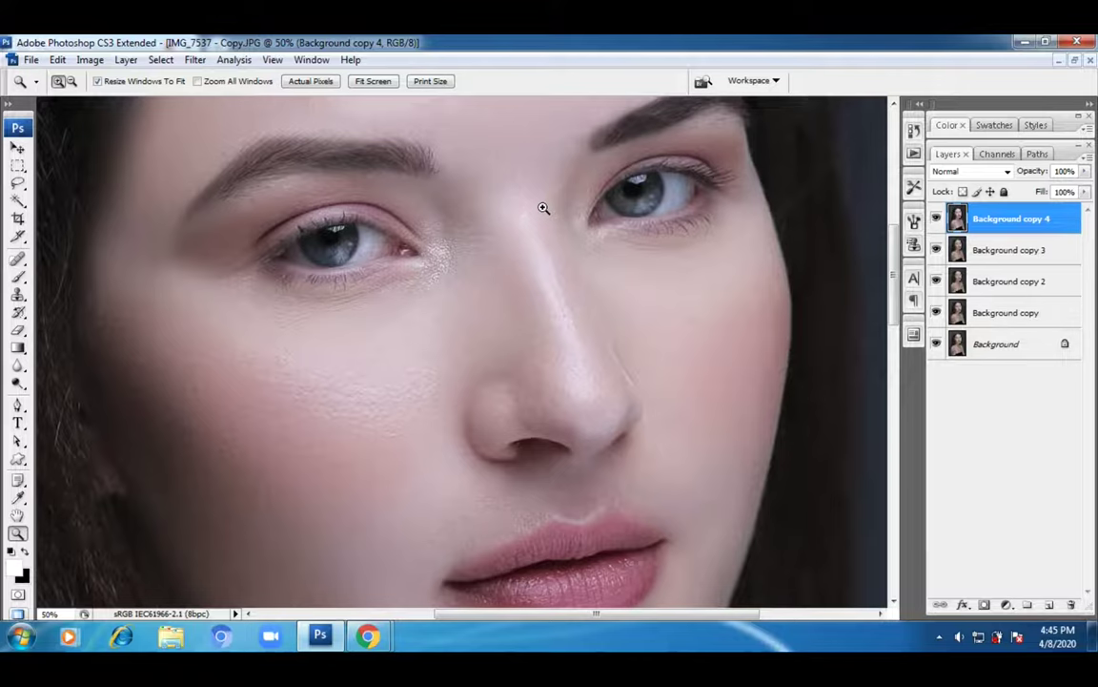
- Duplicate Background copy 4 as Background copy 5, zoom to 100% on the left eye, and select Dodge
left_click_drag(1028, 222, 1049, 604)
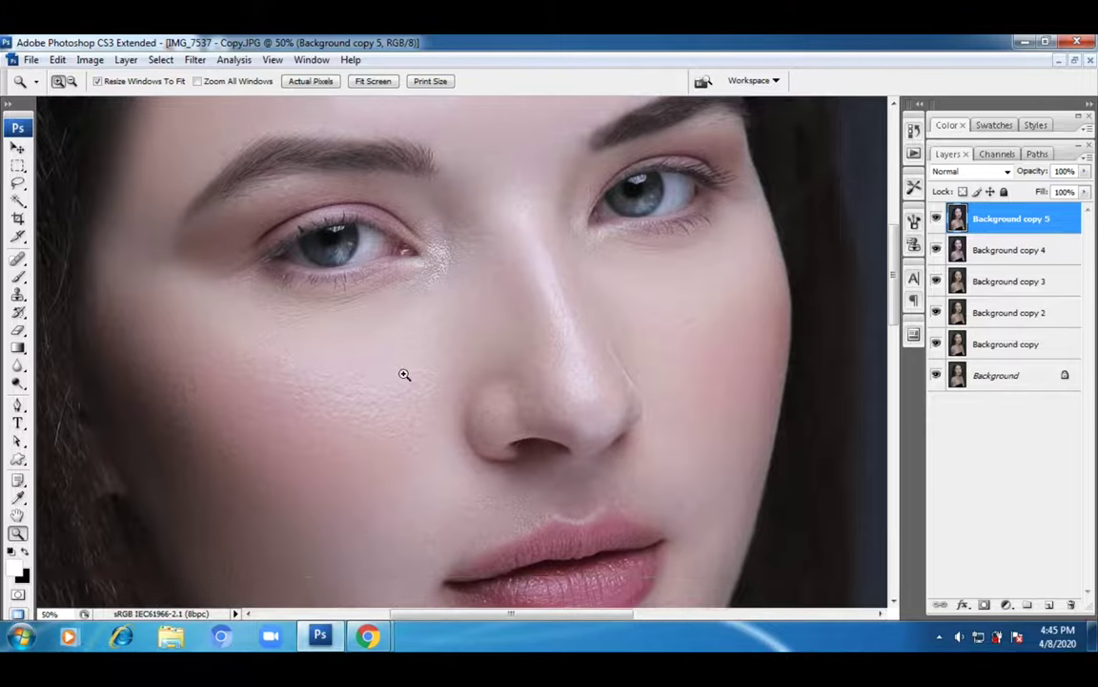
left_click(383, 375)
left_click(382, 375)
left_click_drag(641, 391, 493, 460)
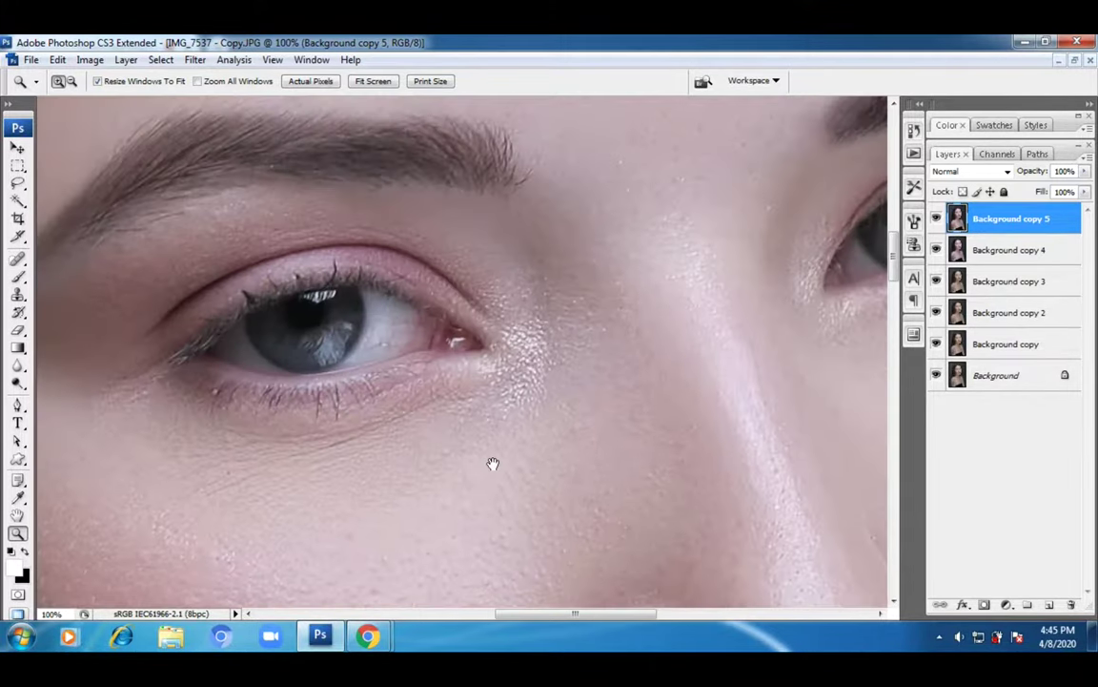
left_click(17, 382)
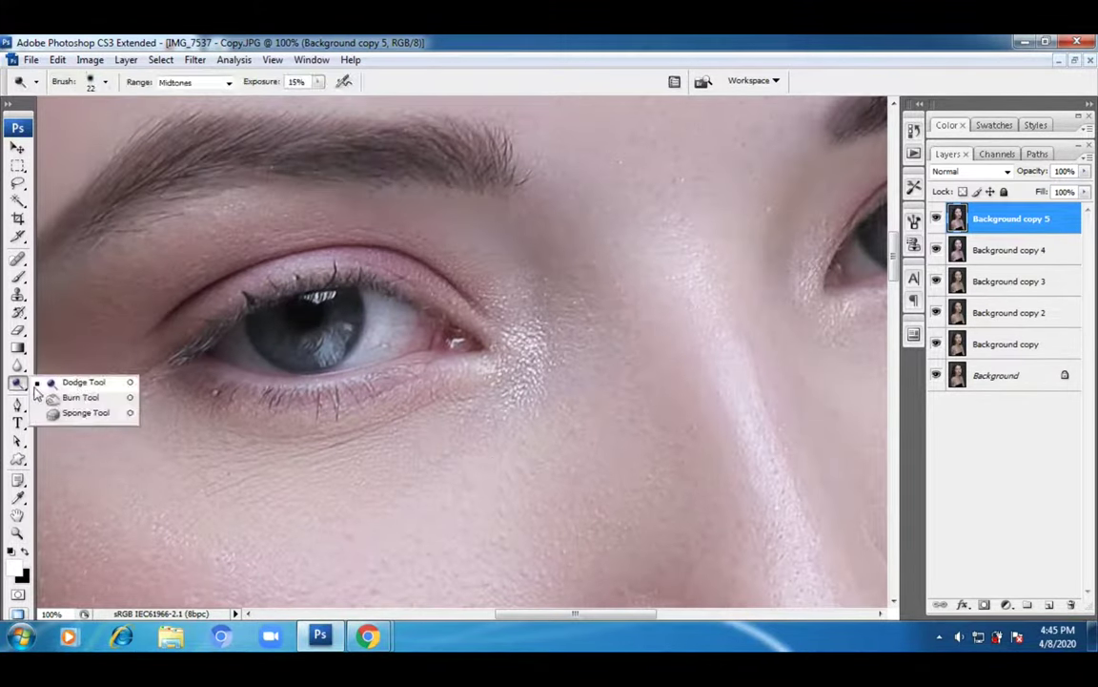
left_click(67, 383)
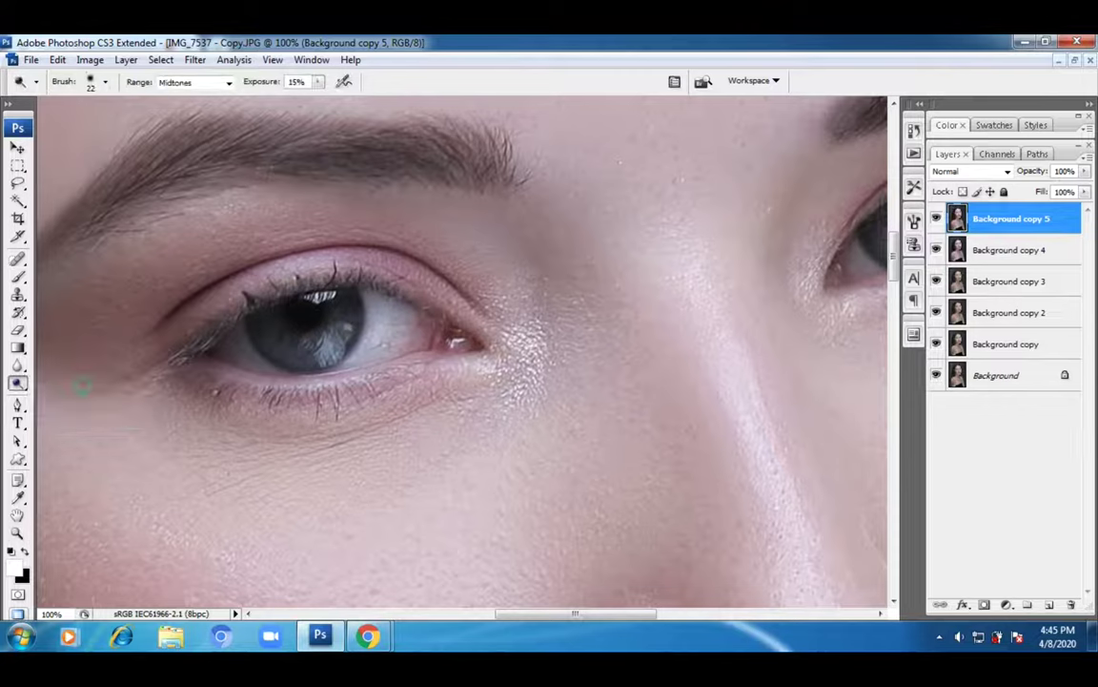
left_click(17, 384)
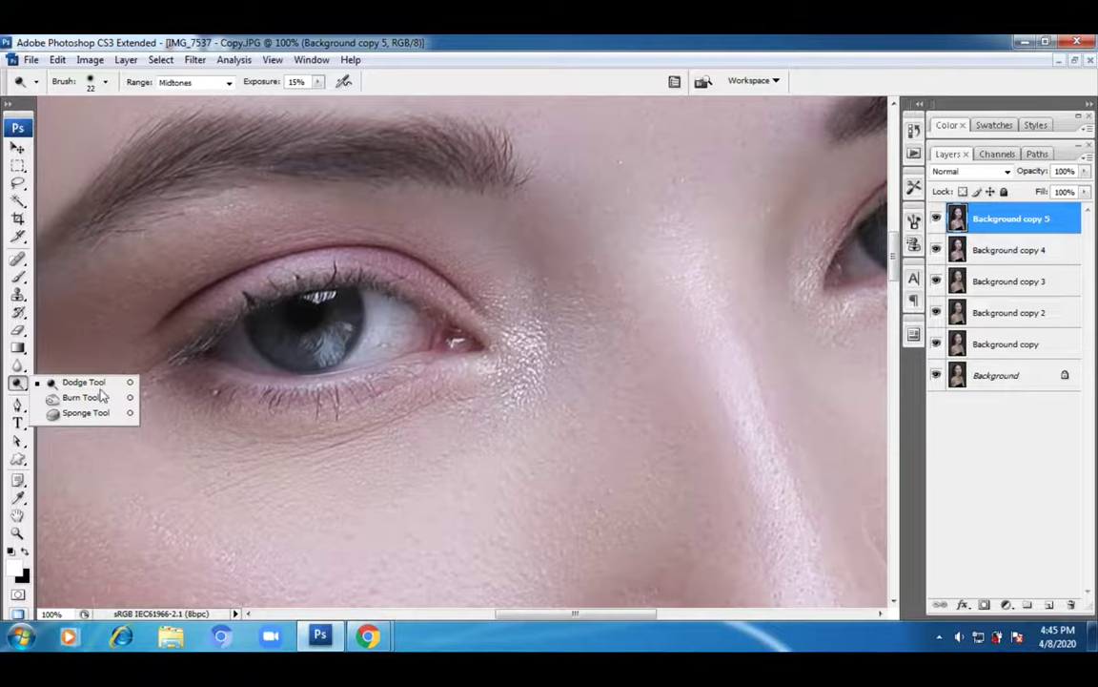
- Lighten the lower part of the left iris with the Dodge Tool at Midtones, 15% exposure
left_click(564, 41)
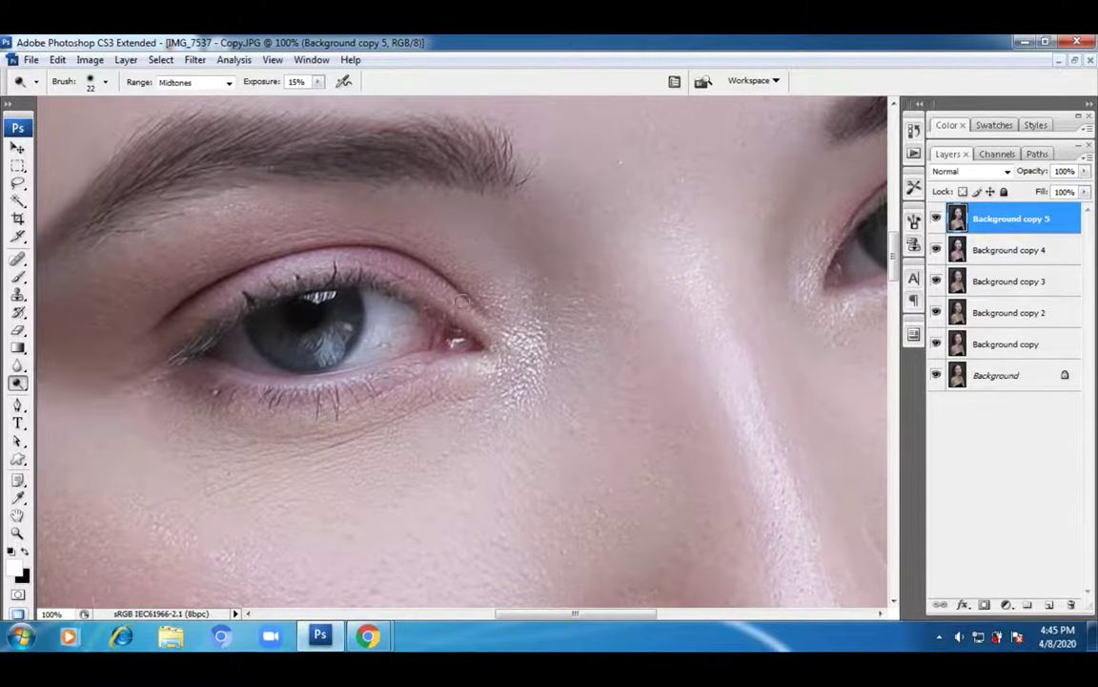
mouse_move(341, 312)
left_mouse_down()
mouse_move(334, 341)
mouse_move(278, 343)
mouse_move(292, 355)
mouse_move(281, 329)
mouse_move(304, 350)
mouse_move(281, 331)
mouse_move(282, 343)
mouse_move(348, 318)
mouse_move(337, 309)
mouse_move(329, 360)
mouse_move(368, 337)
mouse_move(351, 333)
mouse_move(327, 292)
mouse_move(336, 289)
mouse_move(308, 299)
mouse_move(372, 283)
left_mouse_up()
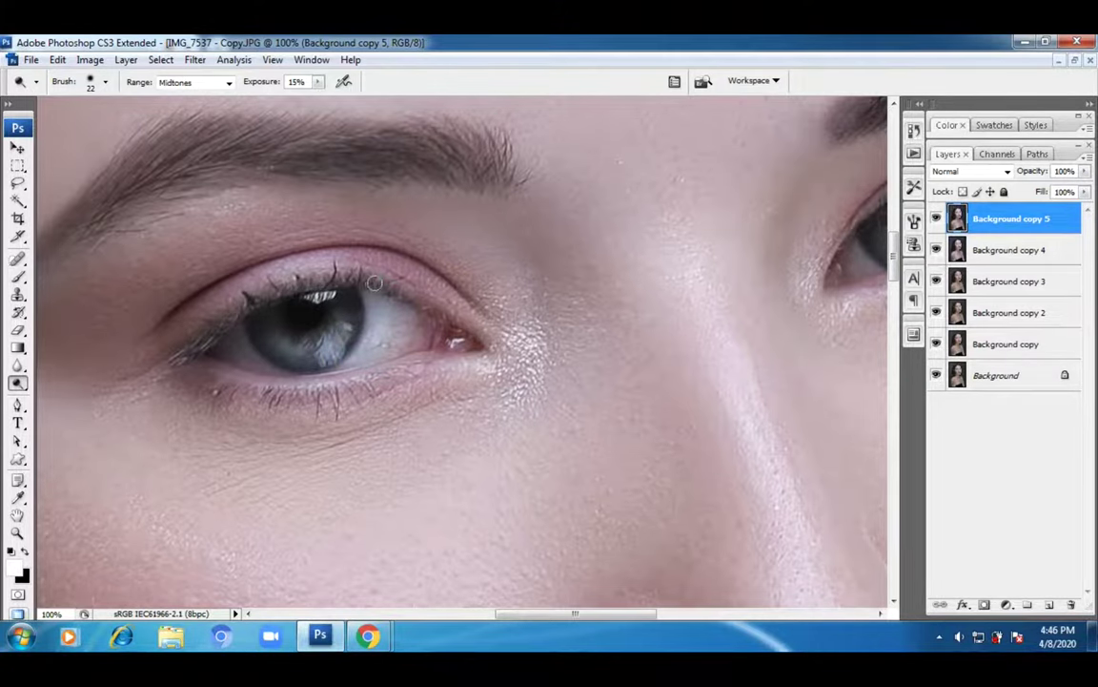
left_click_drag(404, 412, 442, 397)
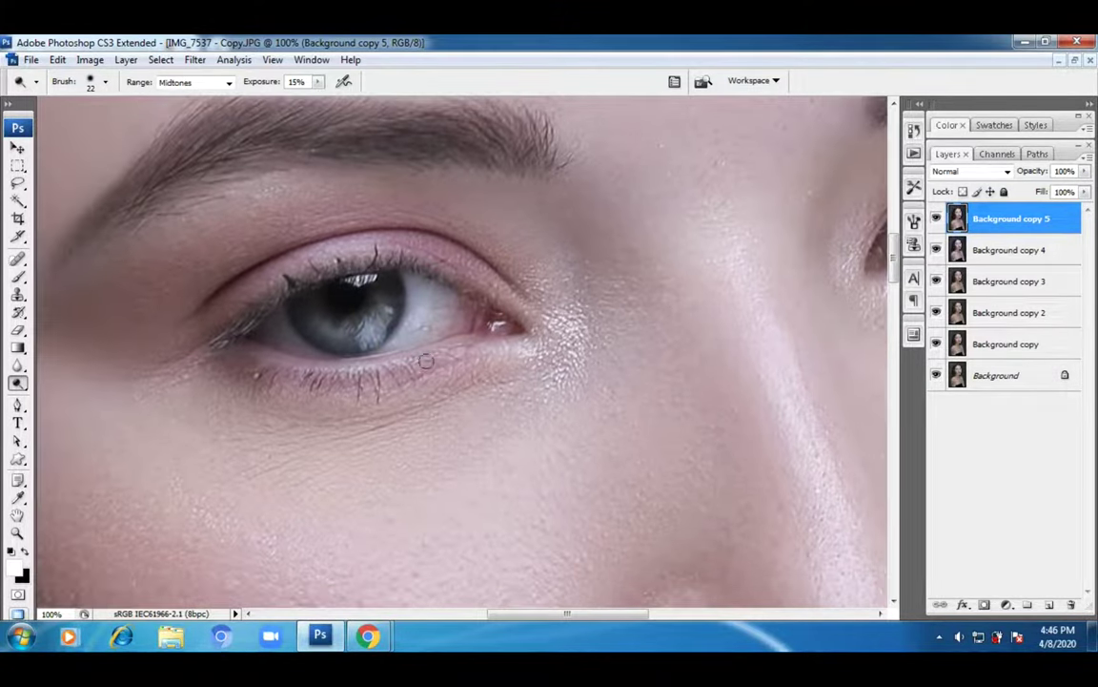
- Set the brush Master Diameter to 15 px and zoom to 200% on the eye
left_click(106, 83)
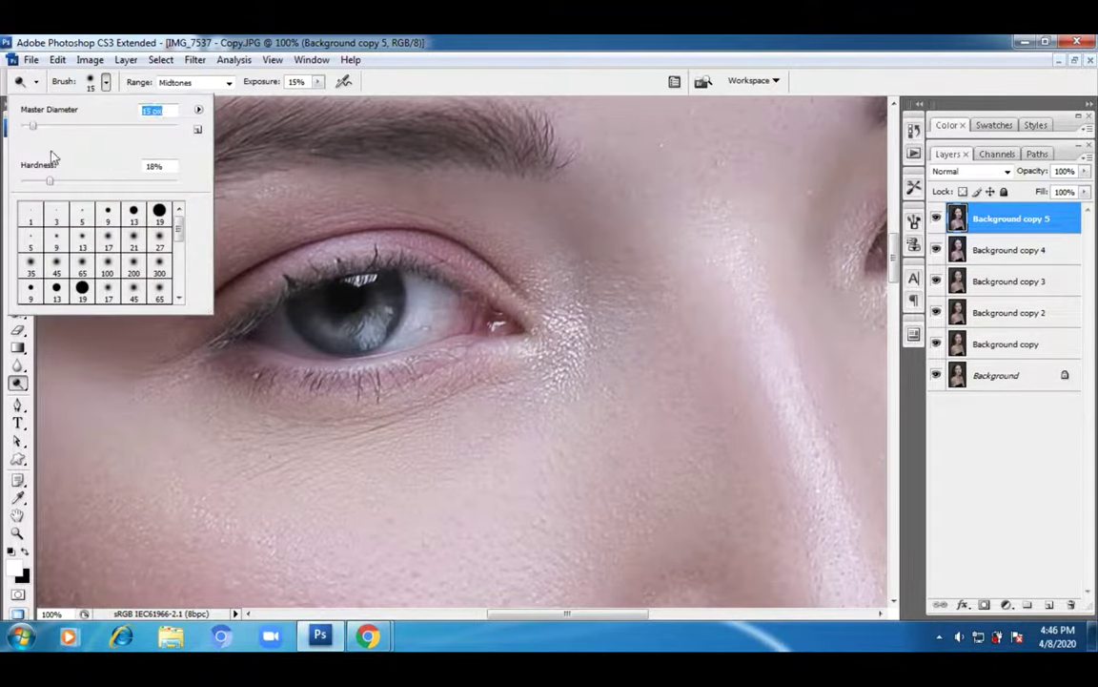
left_click(17, 533)
left_click(333, 388)
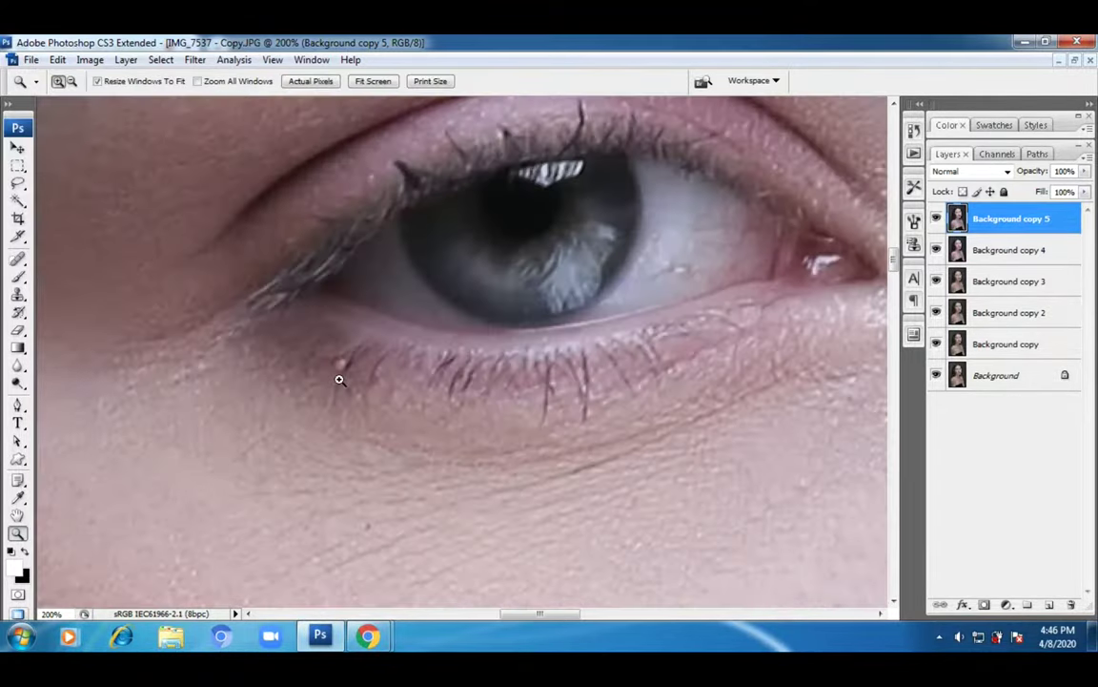
- Zoom to 300% on the left eye and dodge across its iris
left_click(443, 321)
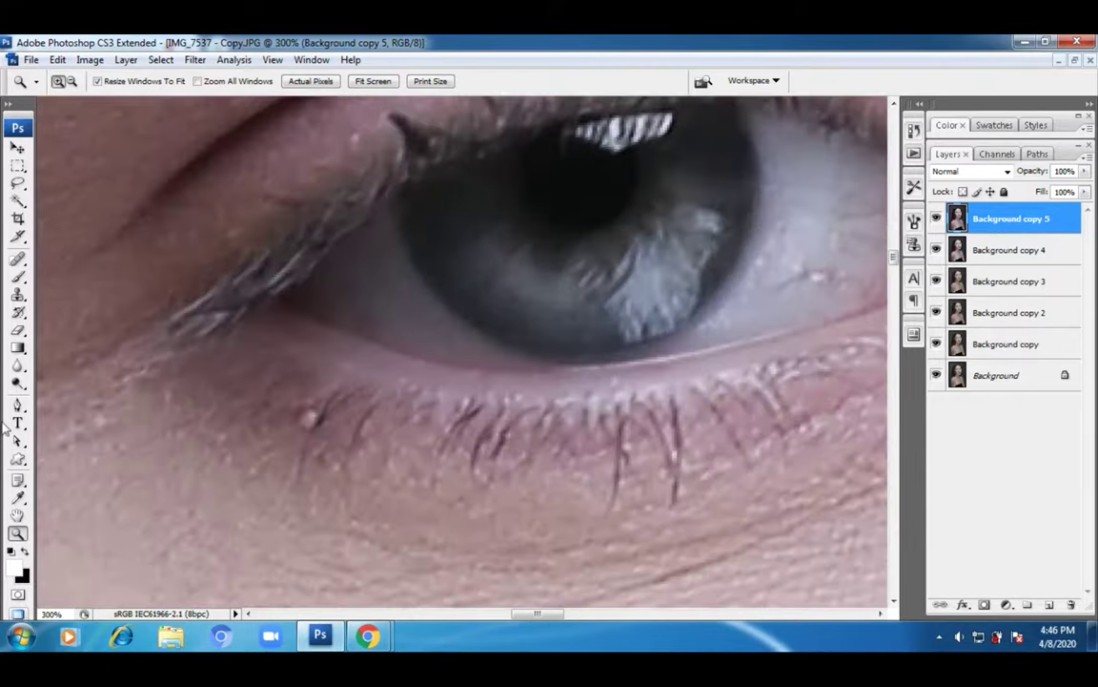
left_click(17, 382)
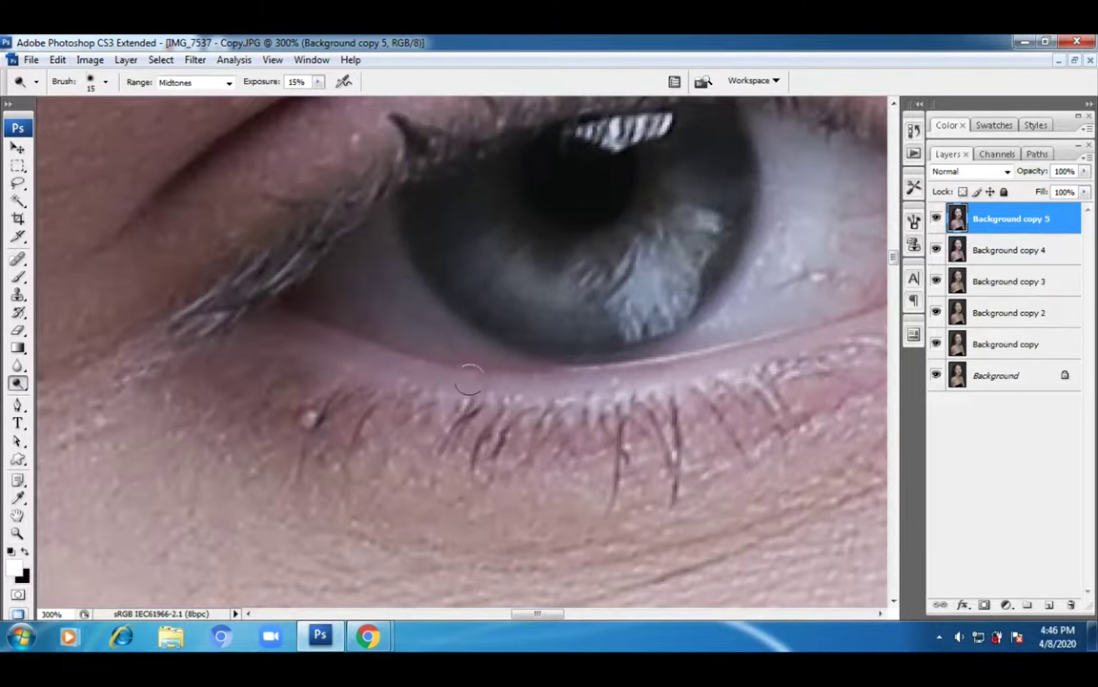
left_click_drag(657, 421, 448, 436)
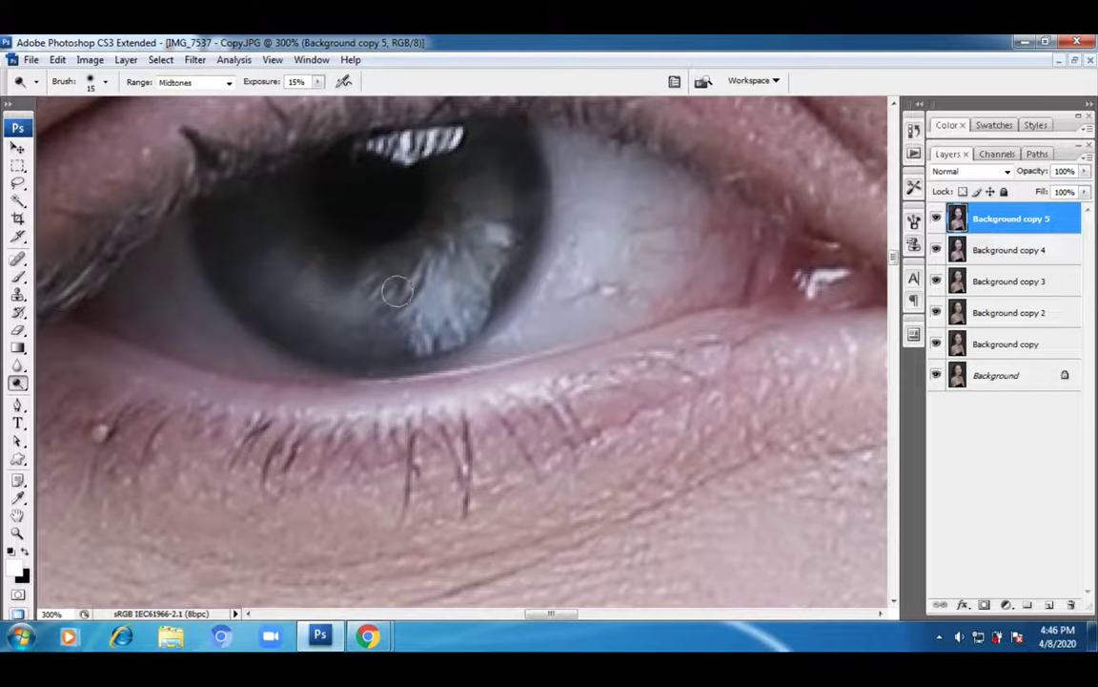
scroll(518, 282, "up", 1)
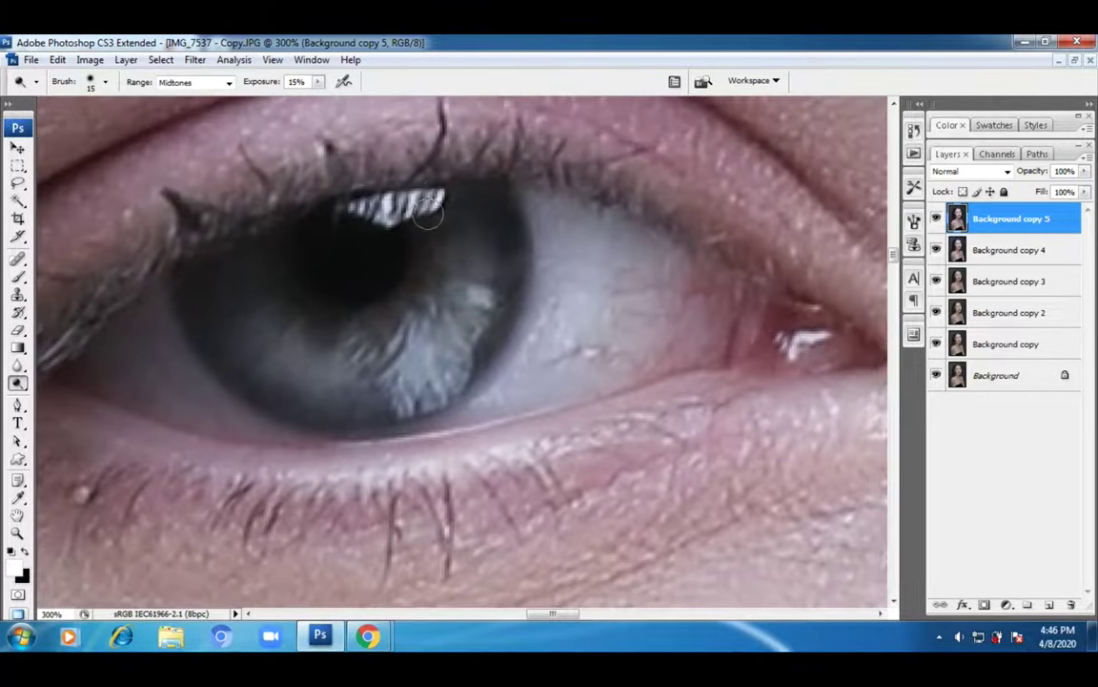
scroll(592, 276, "up", 1)
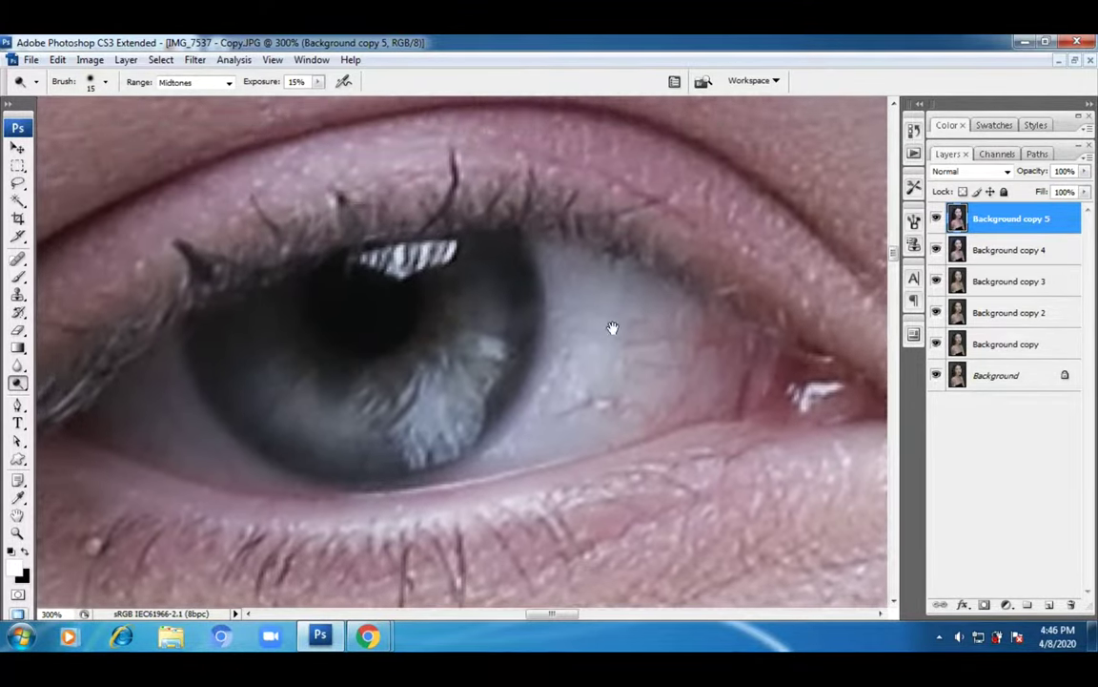
scroll(668, 334, "down", 1)
scroll(667, 334, "right", 2)
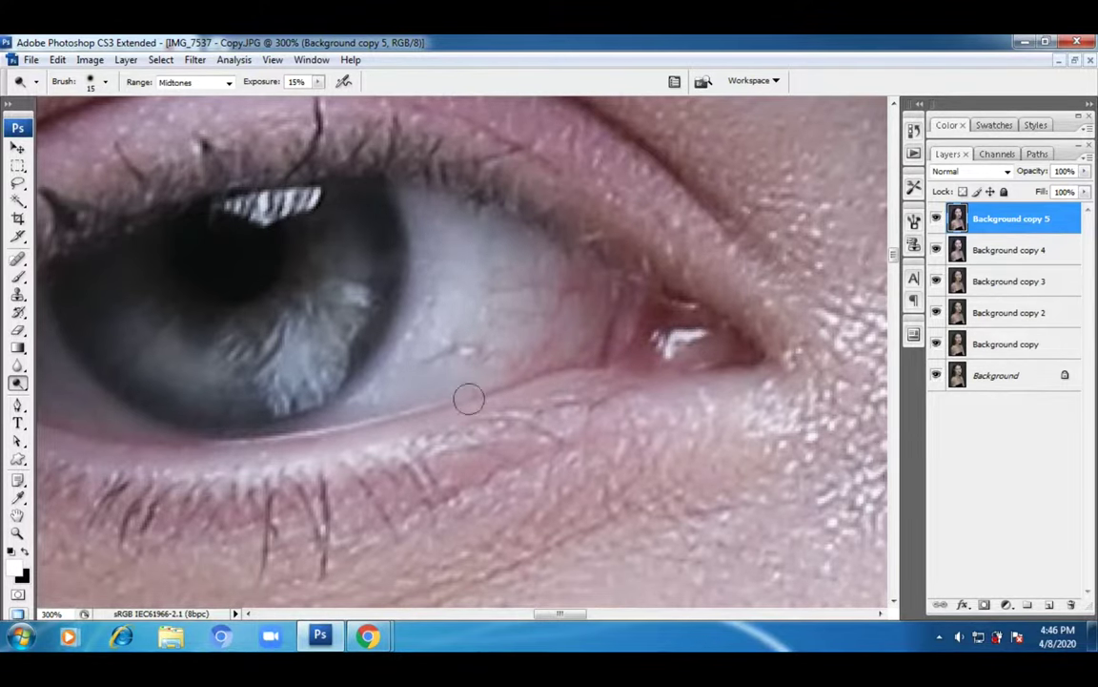
- Dodge the iris, eye white and lower lid, panning from the inner to the outer corner
mouse_move(420, 388)
left_mouse_down()
mouse_move(610, 401)
mouse_move(669, 428)
mouse_move(476, 431)
left_mouse_up()
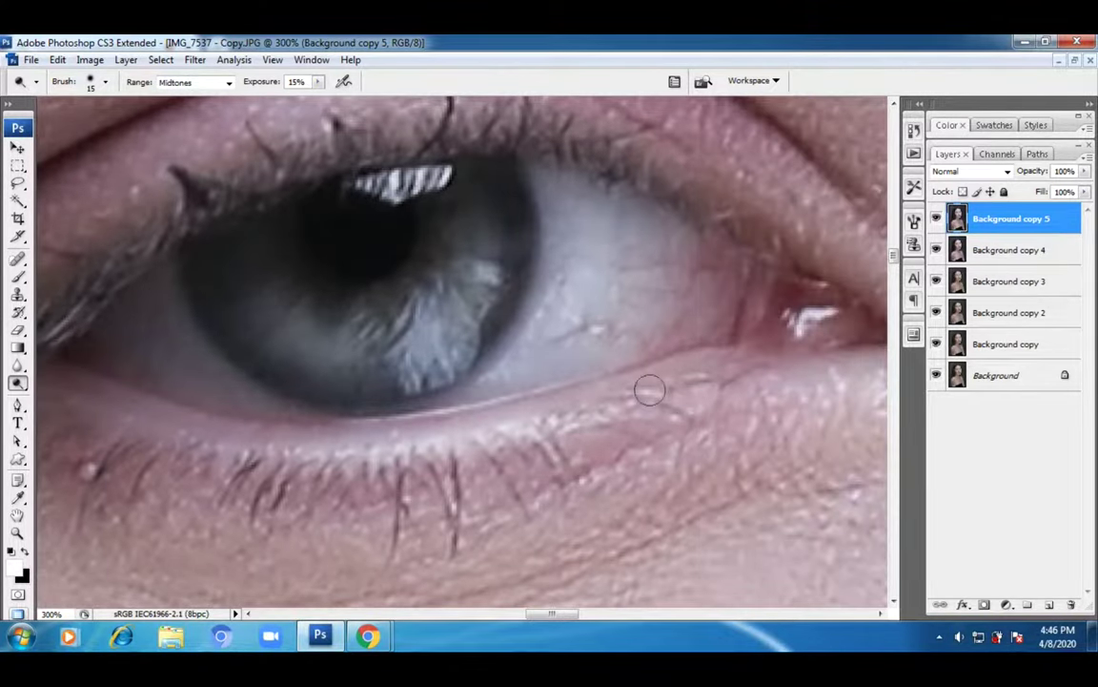
left_click_drag(564, 448, 497, 427)
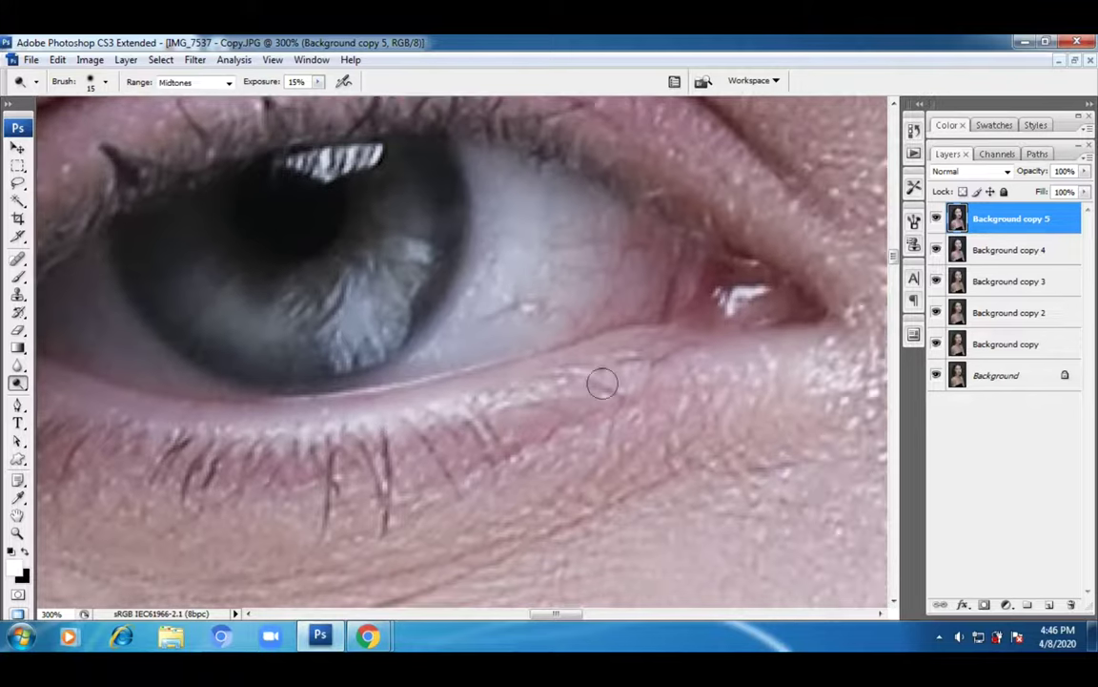
left_click_drag(149, 420, 297, 408)
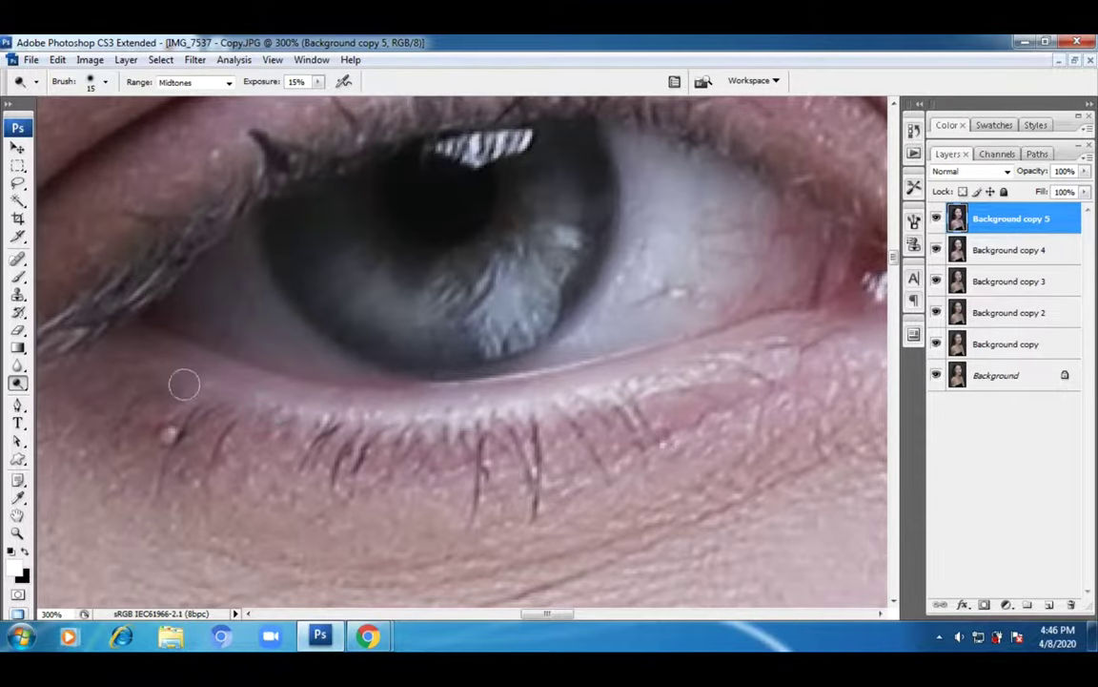
left_click_drag(669, 426, 495, 485)
mouse_move(684, 523)
left_mouse_down()
mouse_move(312, 456)
mouse_move(660, 456)
left_mouse_up()
- Zoom back out to 100% with both eyes in view
key("z")
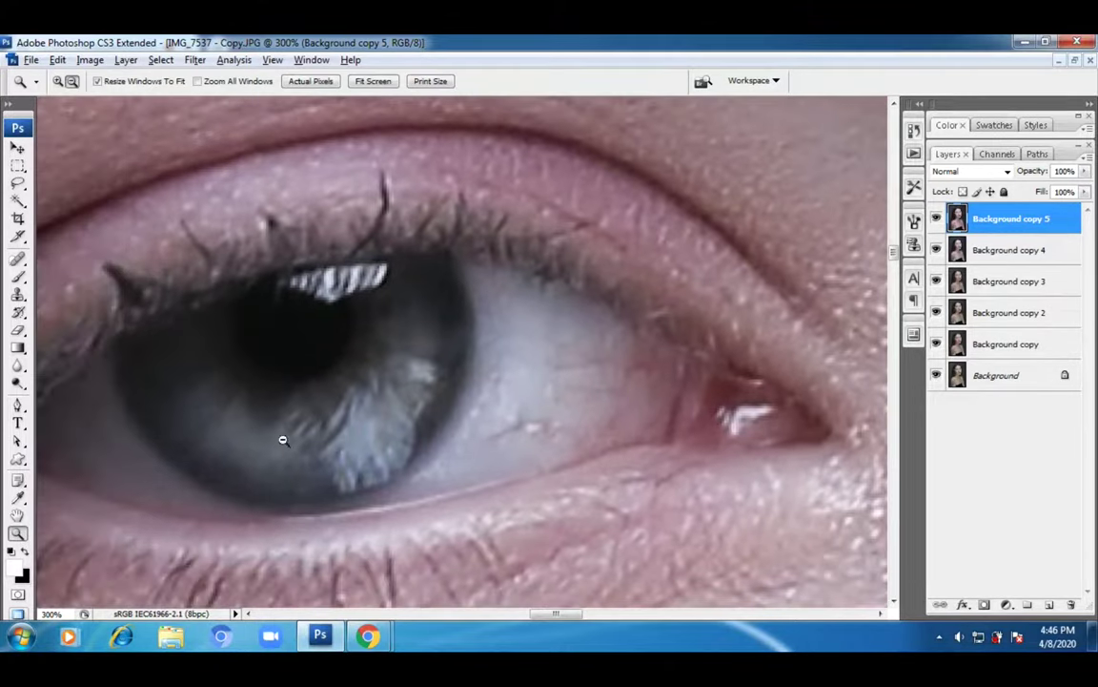
left_click(337, 465, "alt")
left_click(458, 454, "alt")
left_click_drag(682, 400, 437, 444)
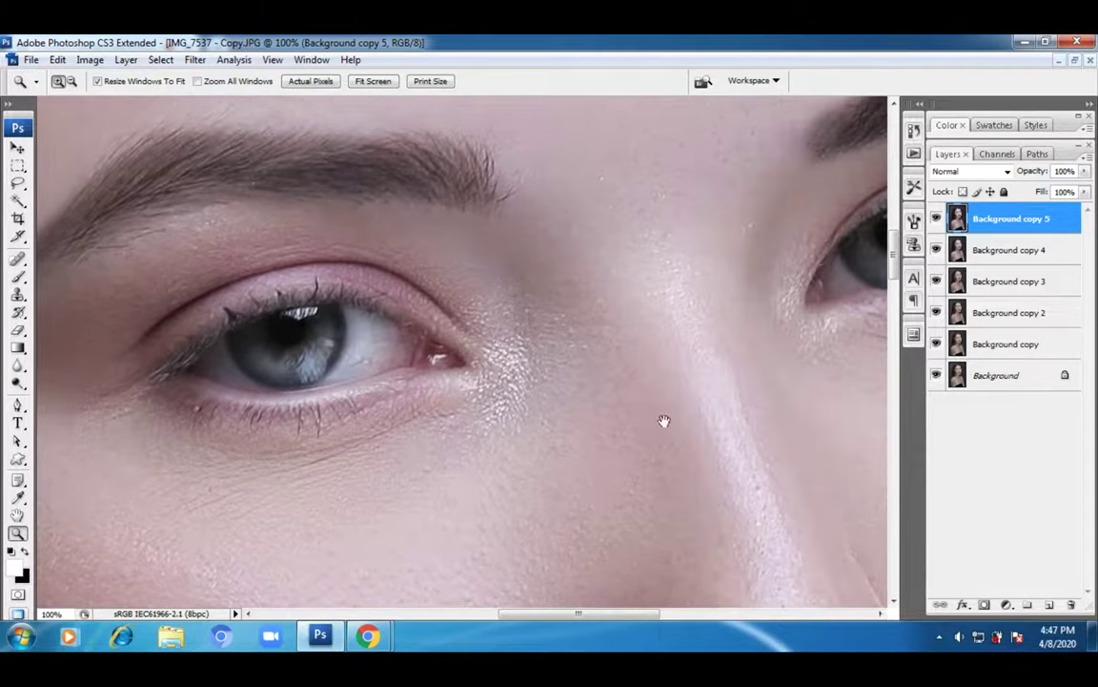
- Zoom to 200% on the right eye and dodge the lower-left part of its iris
left_click_drag(768, 391, 392, 442)
left_click(561, 360)
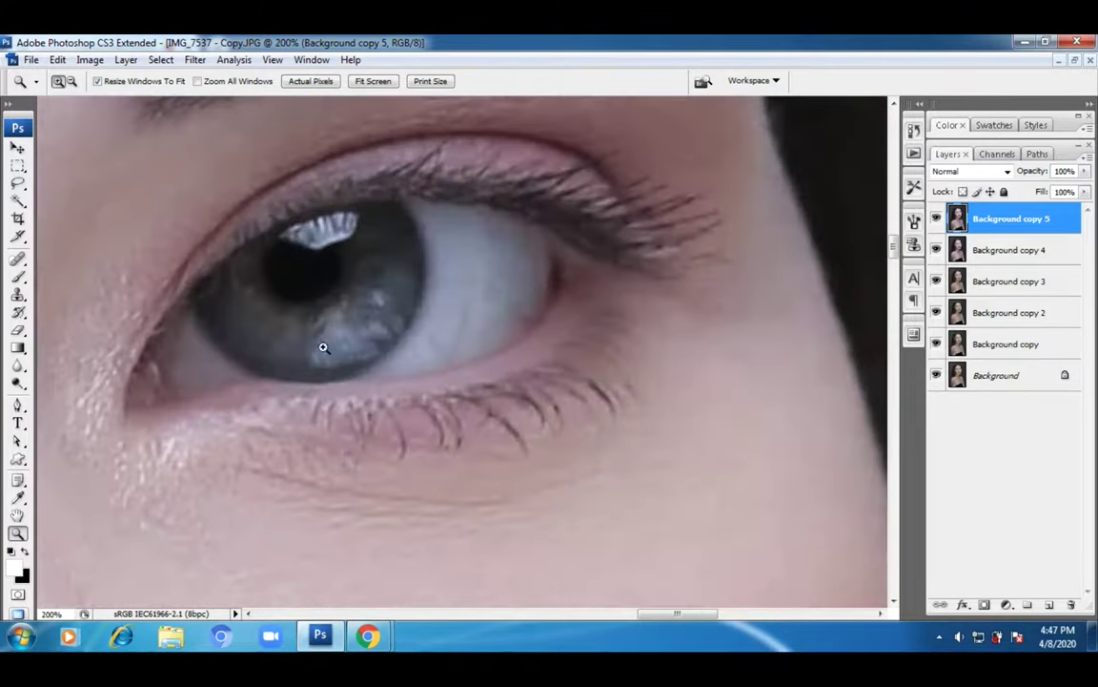
left_click(17, 382)
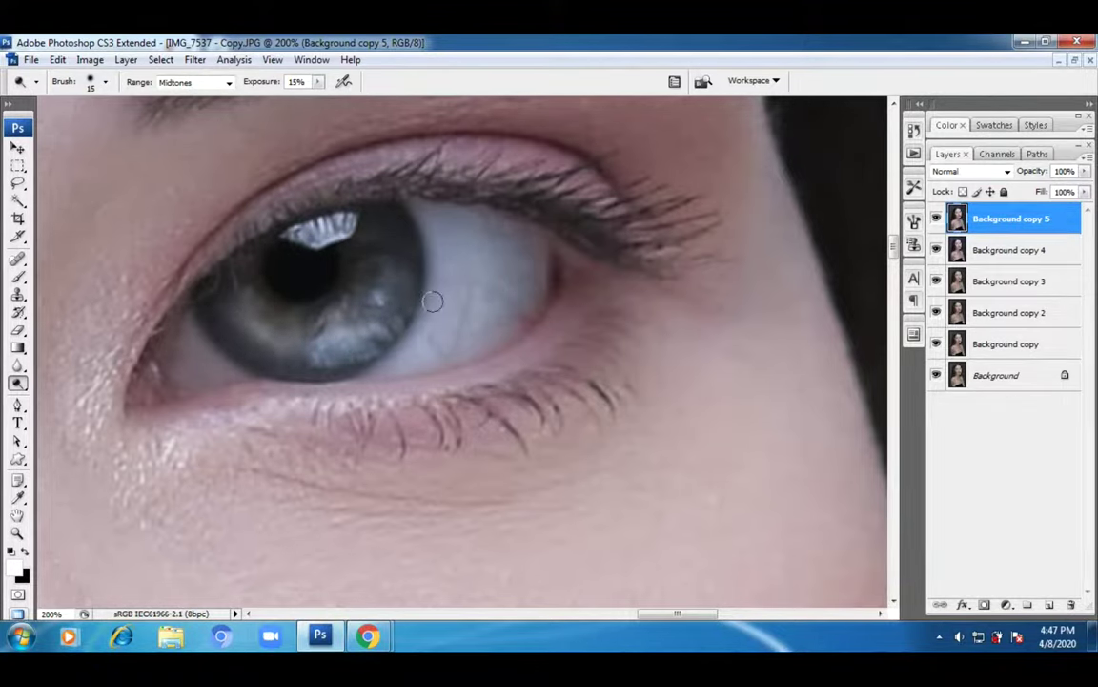
mouse_move(228, 412)
left_mouse_down()
mouse_move(490, 404)
mouse_move(355, 432)
mouse_move(764, 390)
left_mouse_up()
mouse_move(251, 359)
left_mouse_down()
mouse_move(258, 379)
mouse_move(220, 326)
mouse_move(275, 380)
mouse_move(268, 394)
left_mouse_up()
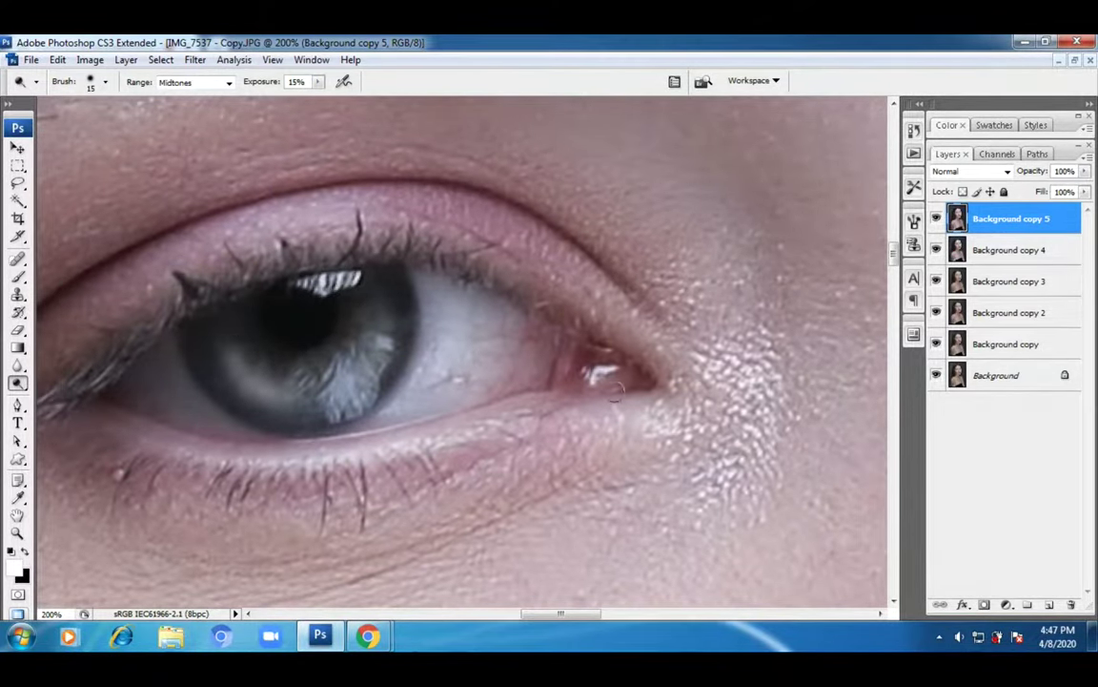
- Pan across the nose bridge to the other eye, then fit the portrait on screen and zoom in a step
left_click_drag(560, 349, 191, 366)
left_click_drag(858, 363, 804, 404)
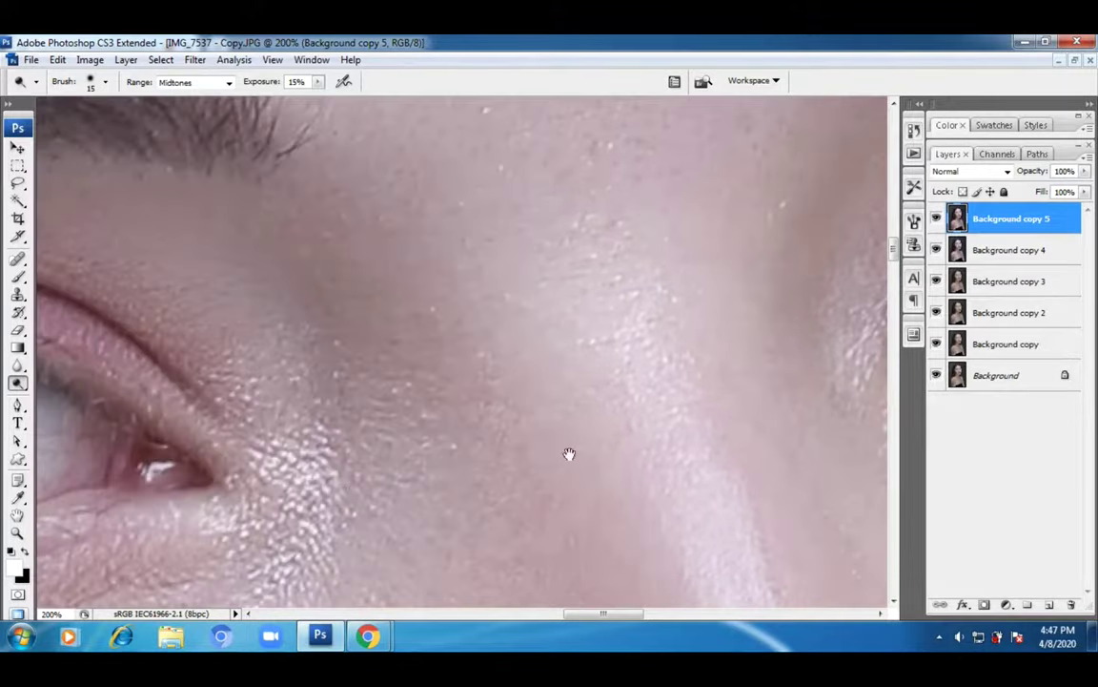
left_click_drag(191, 448, 570, 448)
left_click_drag(372, 496, 521, 496)
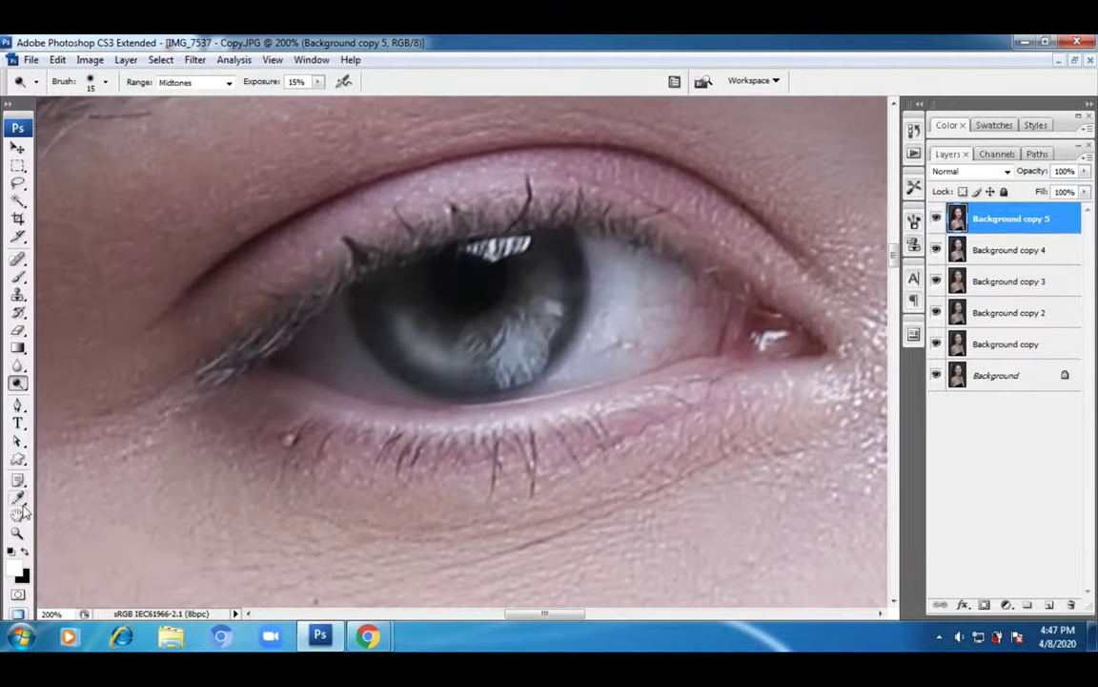
double_click(17, 514)
left_click(17, 532)
left_click(517, 287)
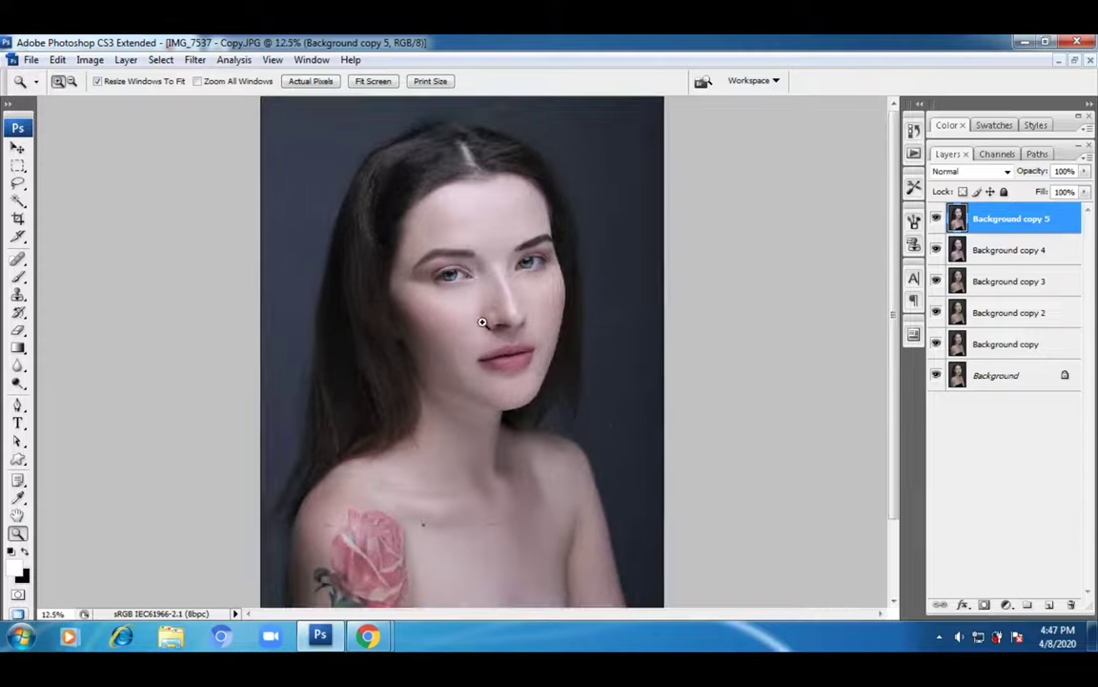
- Zoom in step by step past 100% for a close-up of the right eye
left_click(490, 319)
left_click(537, 365)
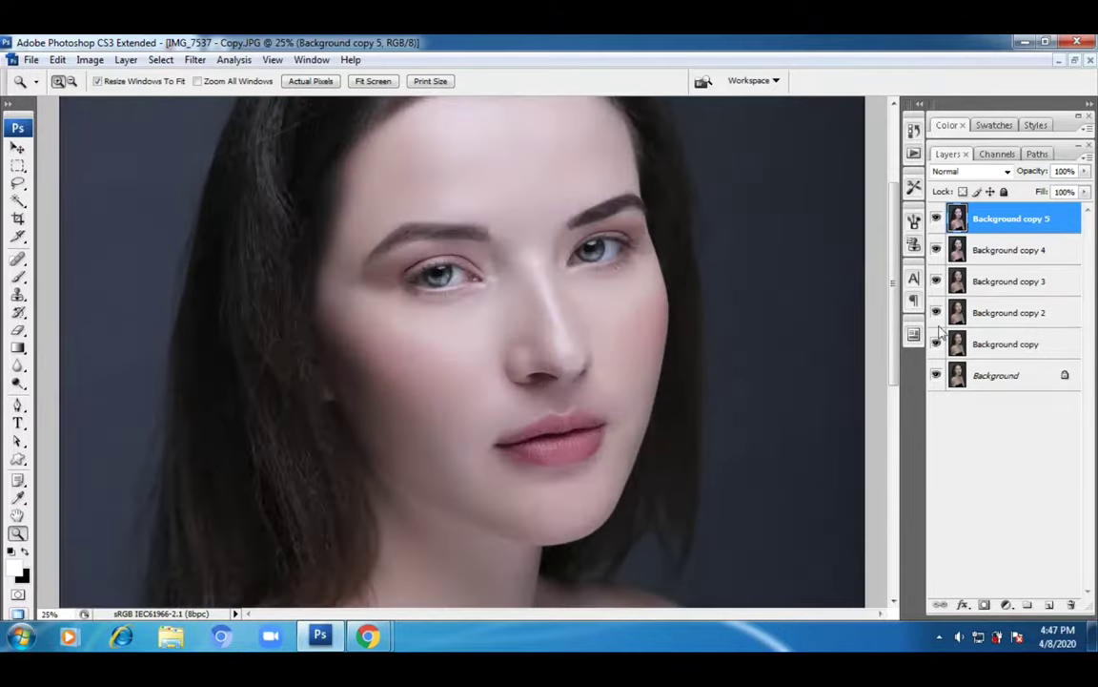
left_click(586, 297)
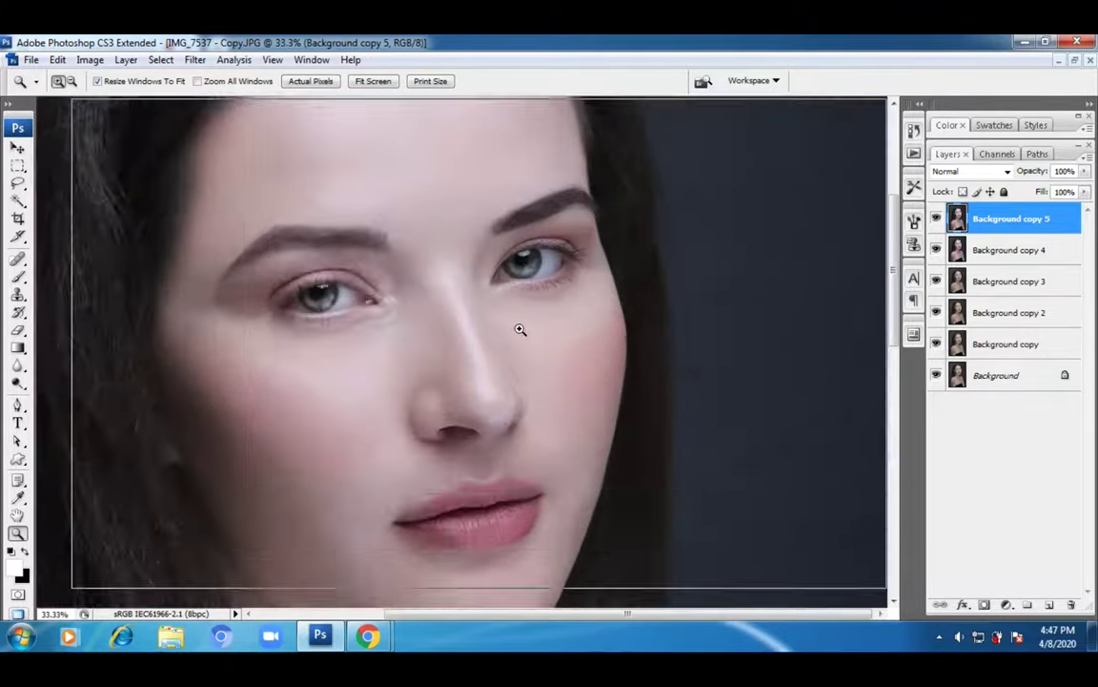
left_click(417, 348)
left_click(377, 385)
left_click(466, 398)
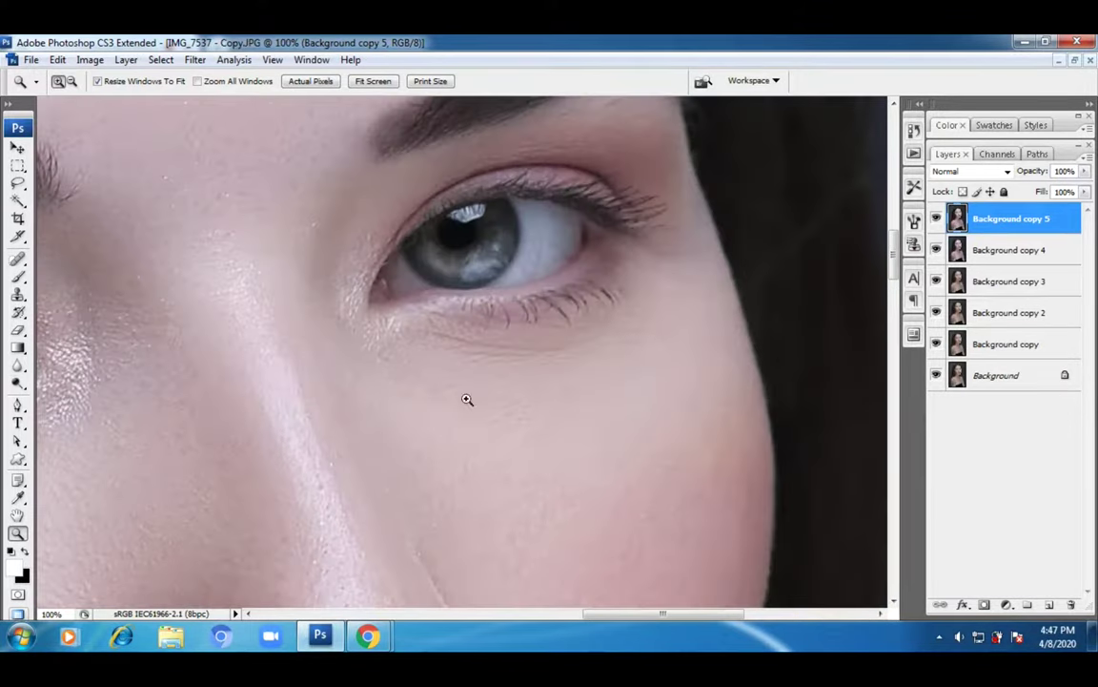
- Dodge the right eye's lower lid, then zoom out to 50% showing both eyes and nose
left_click(17, 382)
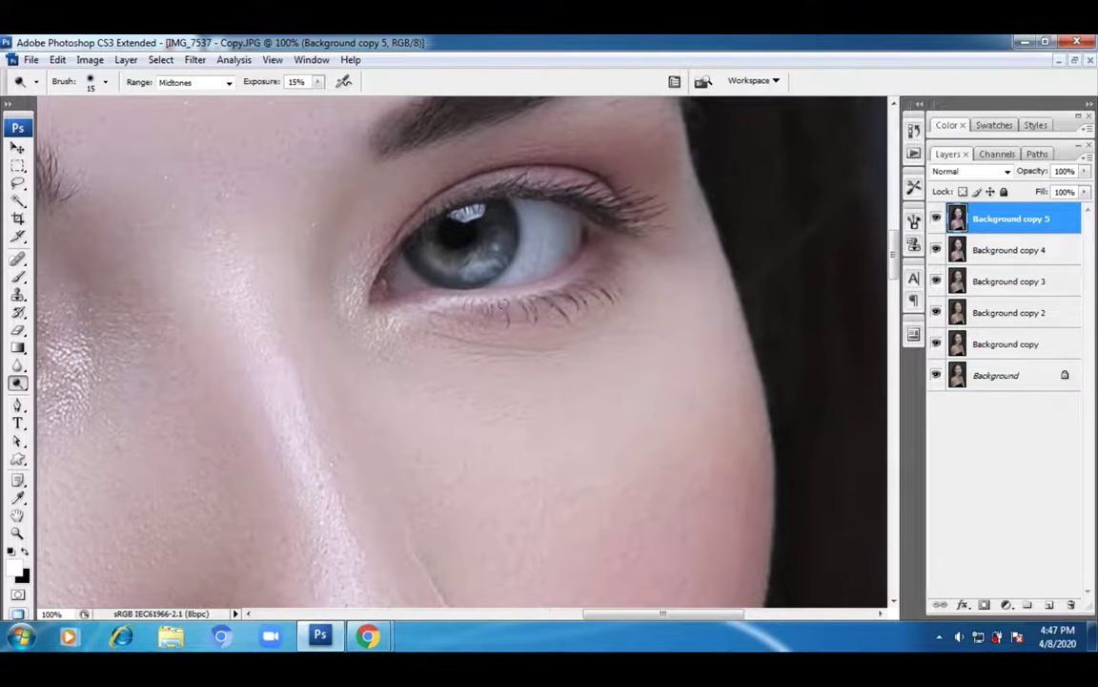
key("z")
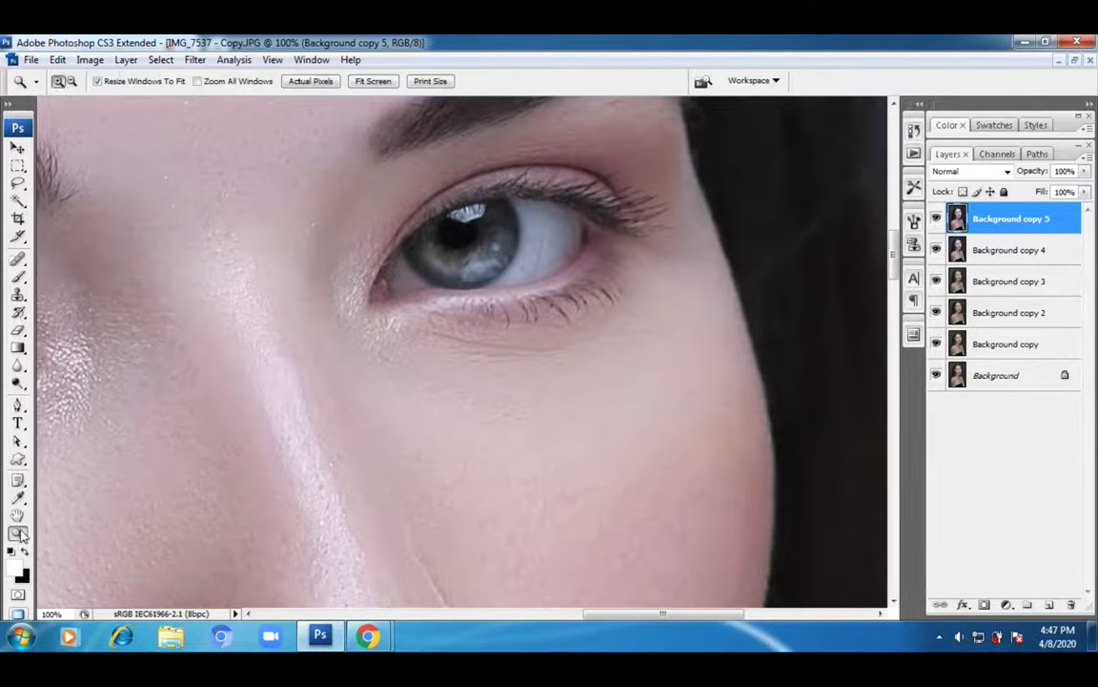
left_click(380, 437, "alt")
left_click(353, 414, "alt")
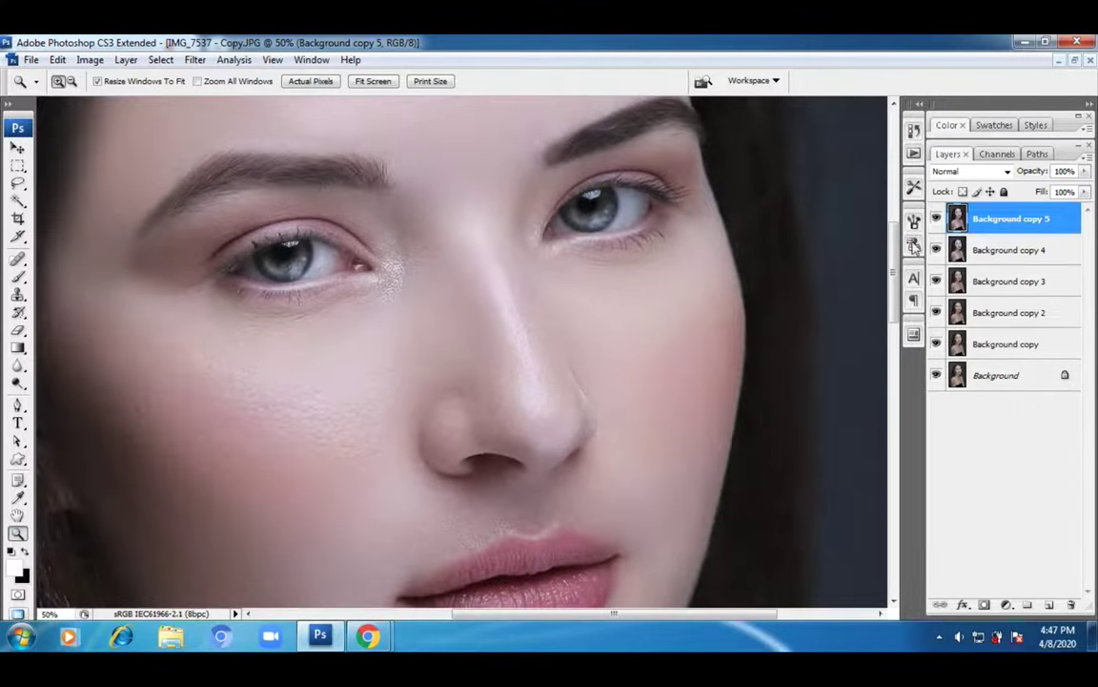
- Toggle Background copy 5 on and off repeatedly for a before/after view of the eyes
left_click(934, 219)
left_click(934, 220)
left_click(934, 219)
left_click(935, 219)
left_click(935, 220)
left_click(934, 220)
left_click(934, 220)
- Zoom out to 25%, turn Background copy 5 back on, and zoom toward the lips
left_click(606, 314, "alt")
left_click(610, 314, "alt")
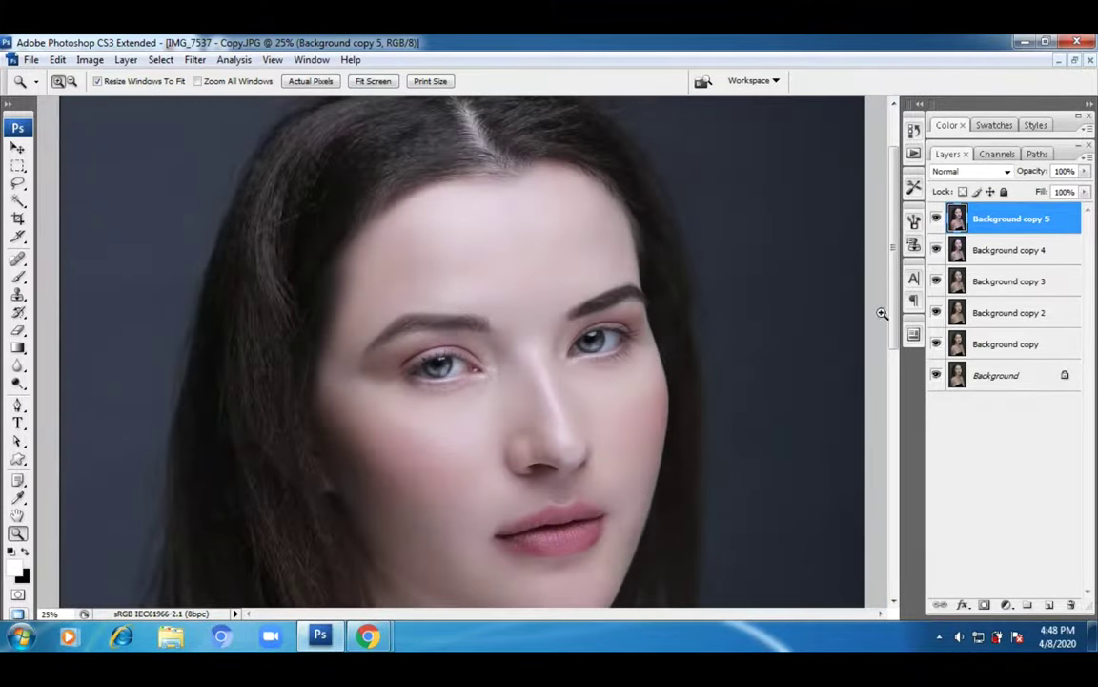
left_click(936, 221)
scroll(709, 461, "down", 3)
left_click(578, 387)
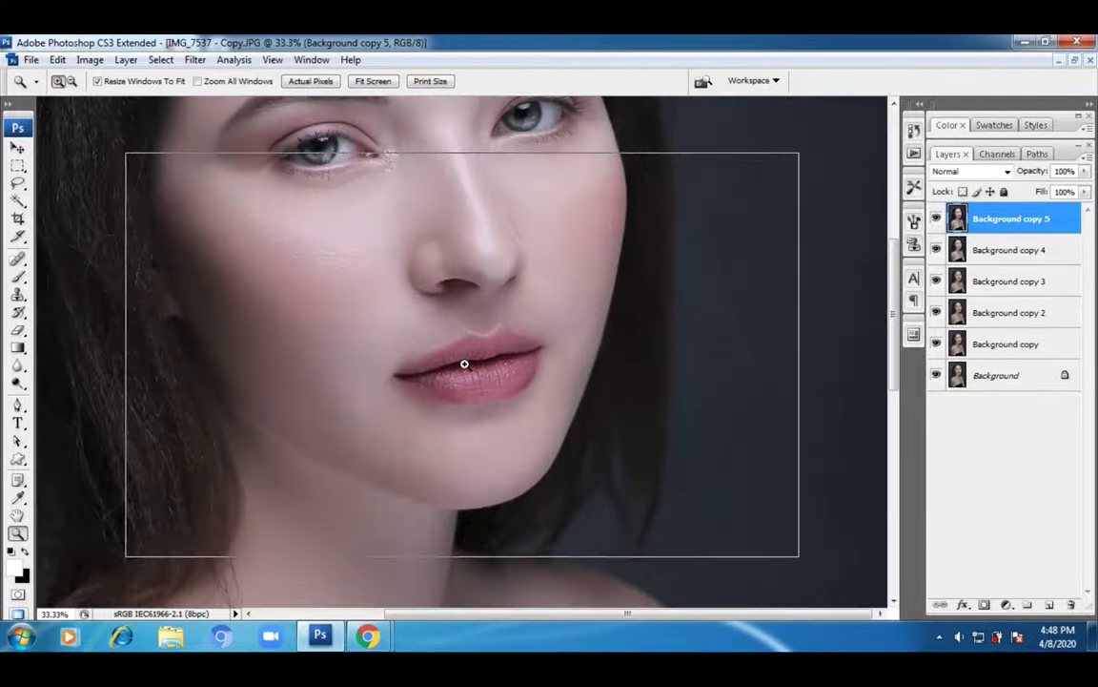
- Magnify the lips between 100% and 200% to inspect their texture
left_click(463, 363)
left_click(512, 379)
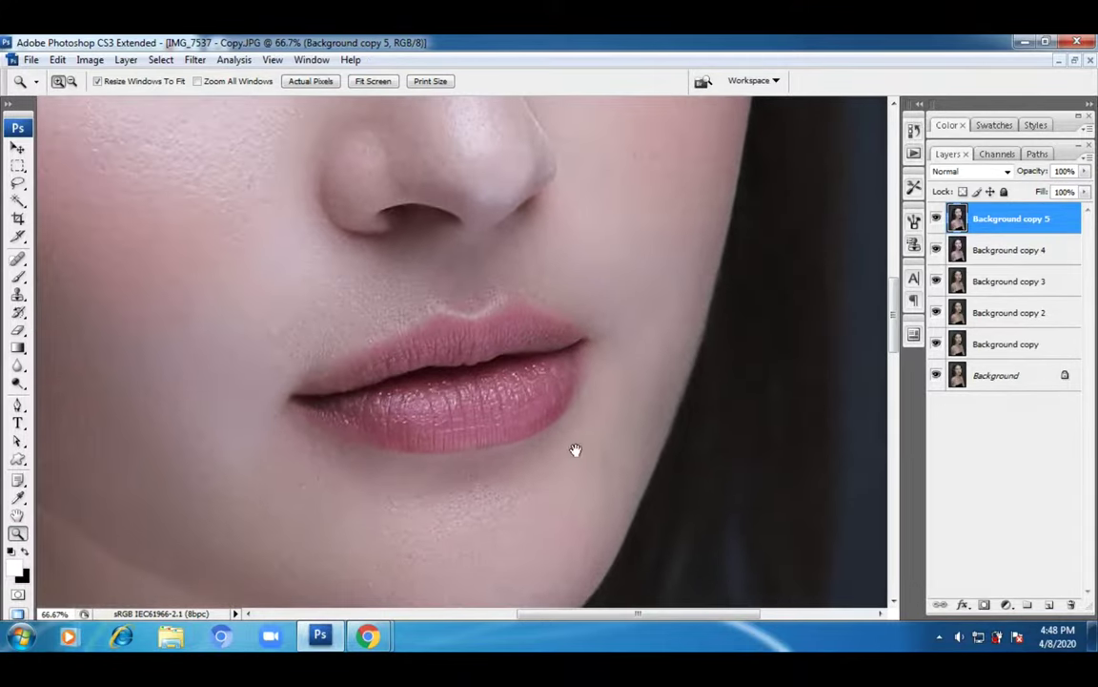
left_click(456, 381)
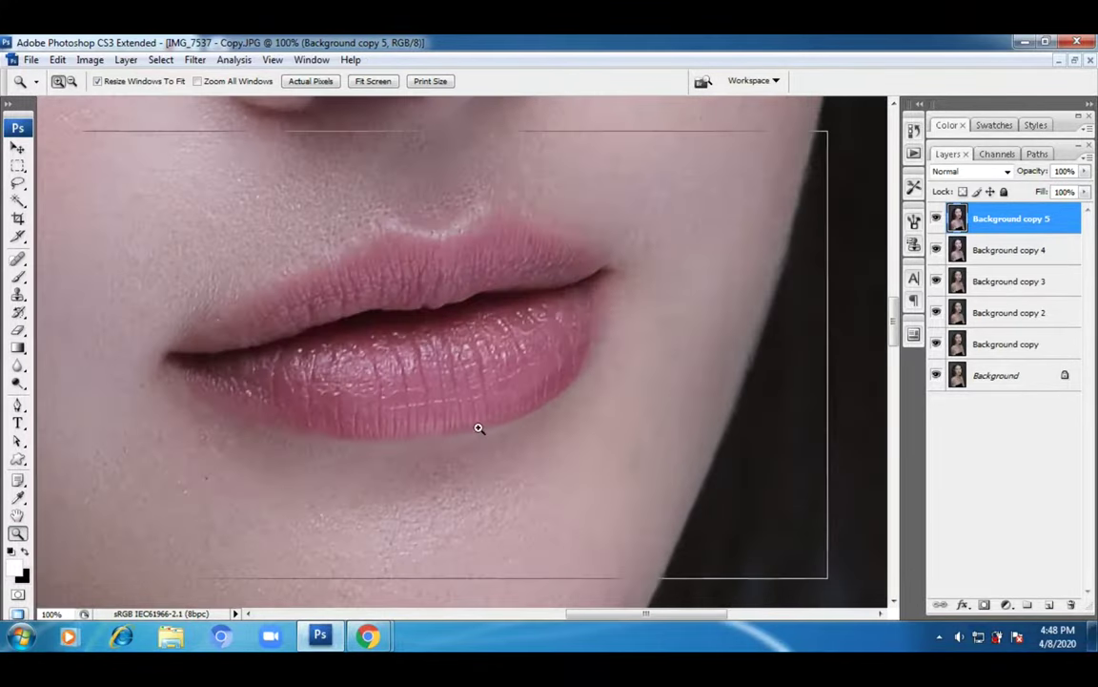
left_click(440, 368)
left_click(488, 424, "alt")
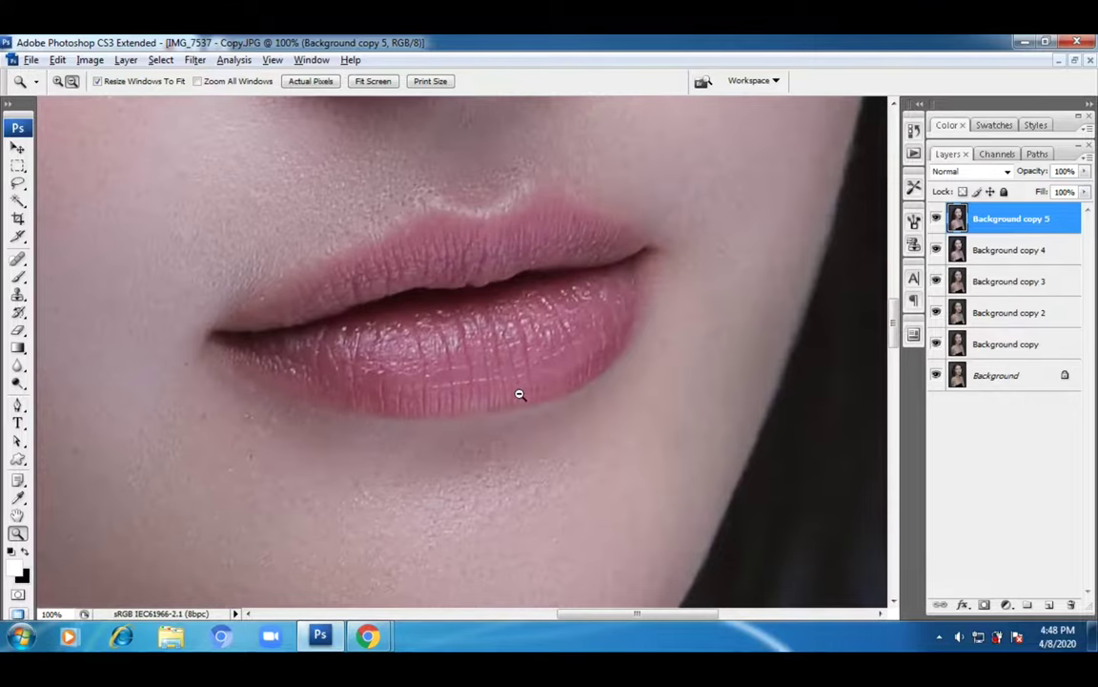
left_click(512, 418)
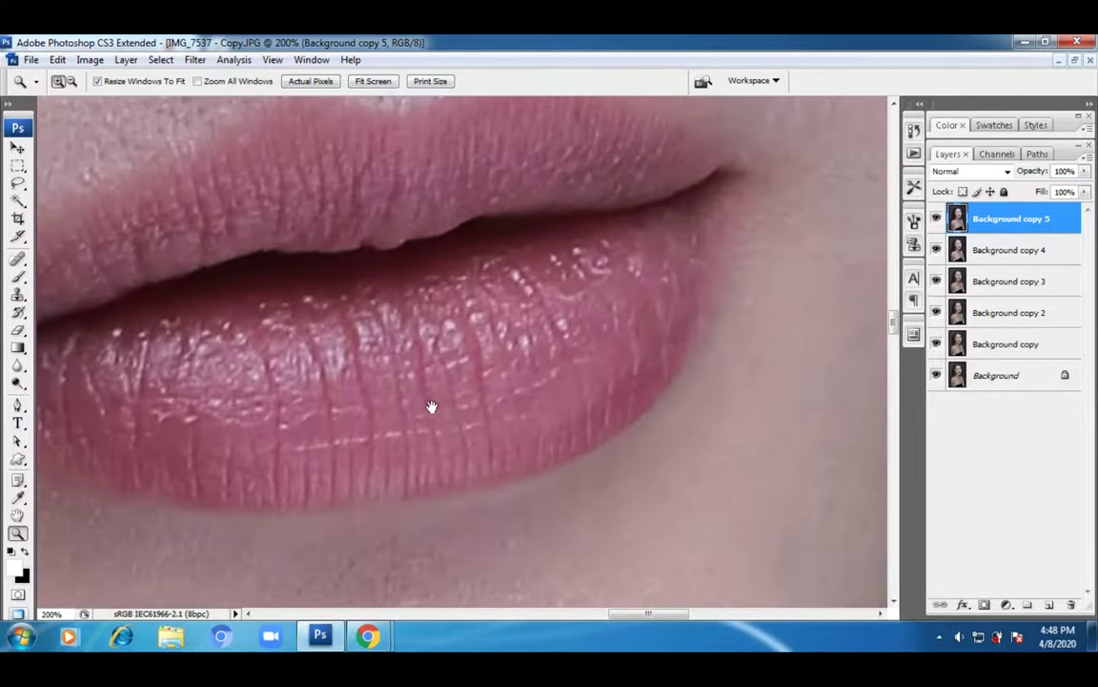
left_click(520, 412)
left_click(488, 451, "alt")
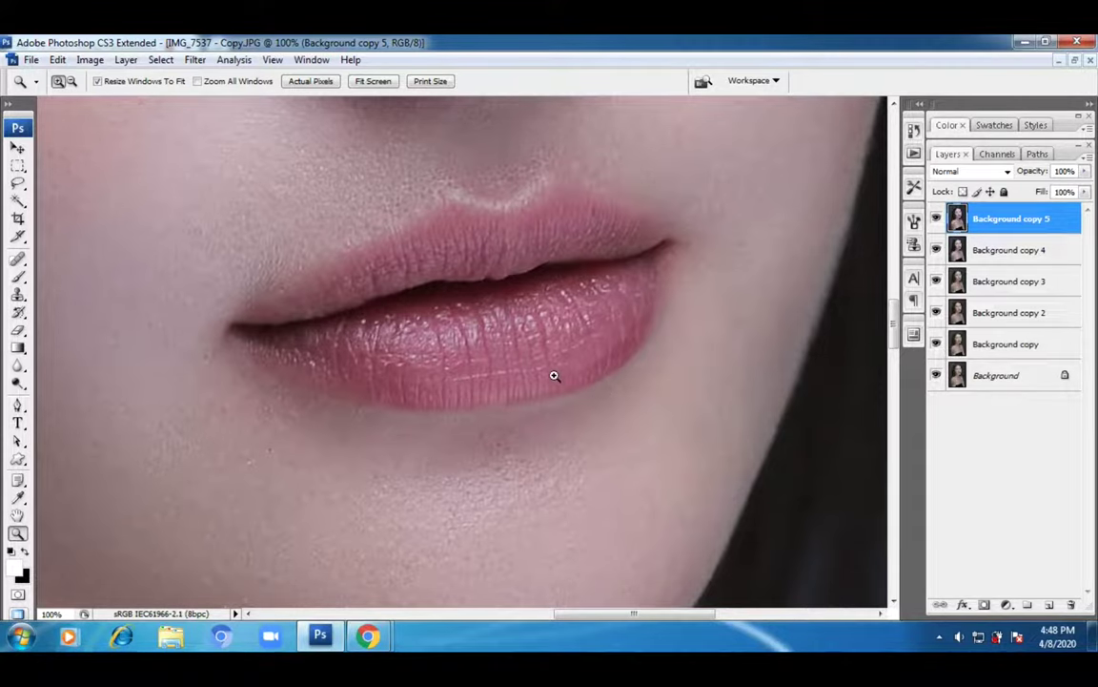
- Frame the lower lip with the nose above, then choose the Dodge tool at Midtones, 15% exposure
left_click(503, 373, "alt")
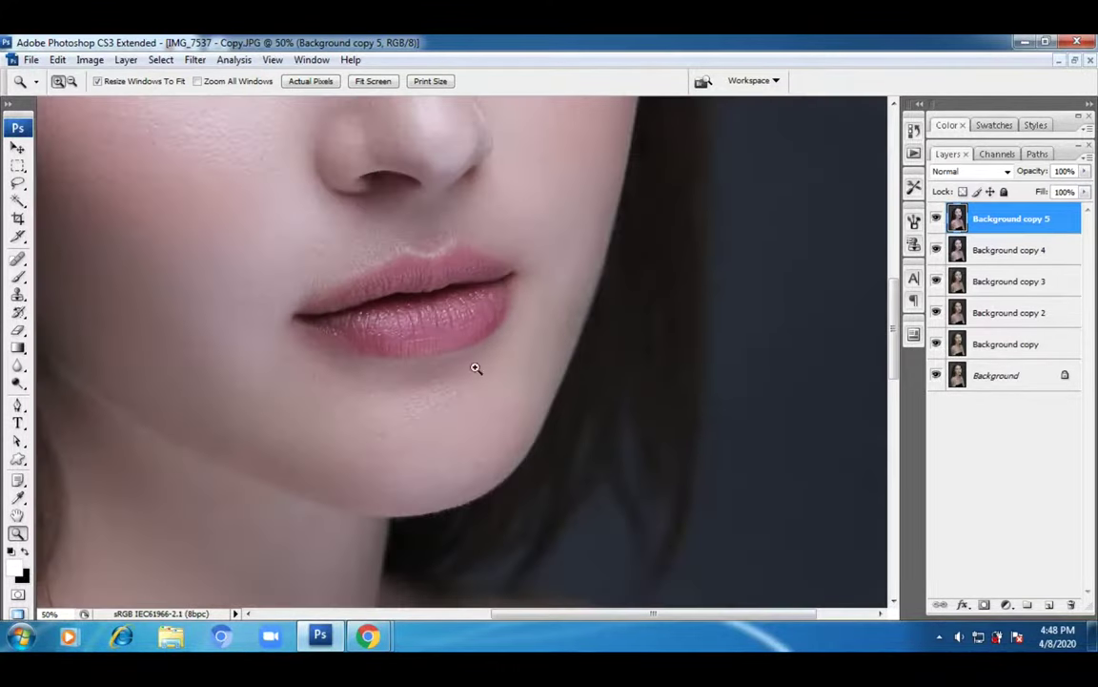
left_click(458, 382)
left_click(432, 341)
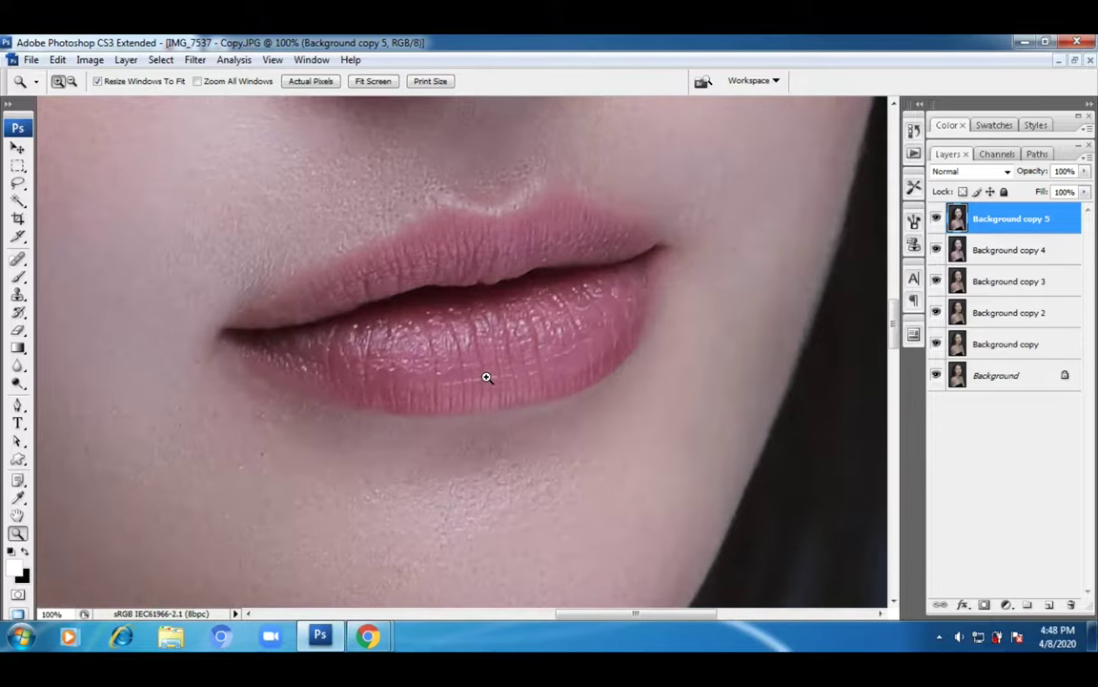
left_click_drag(535, 372, 507, 434)
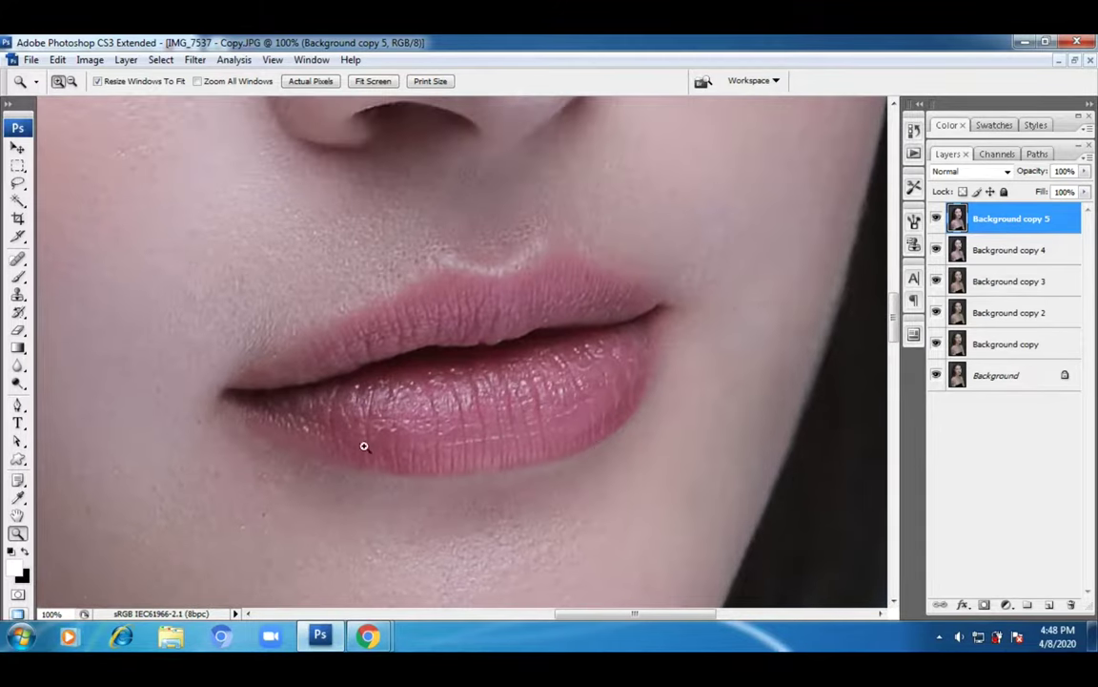
left_click(17, 382)
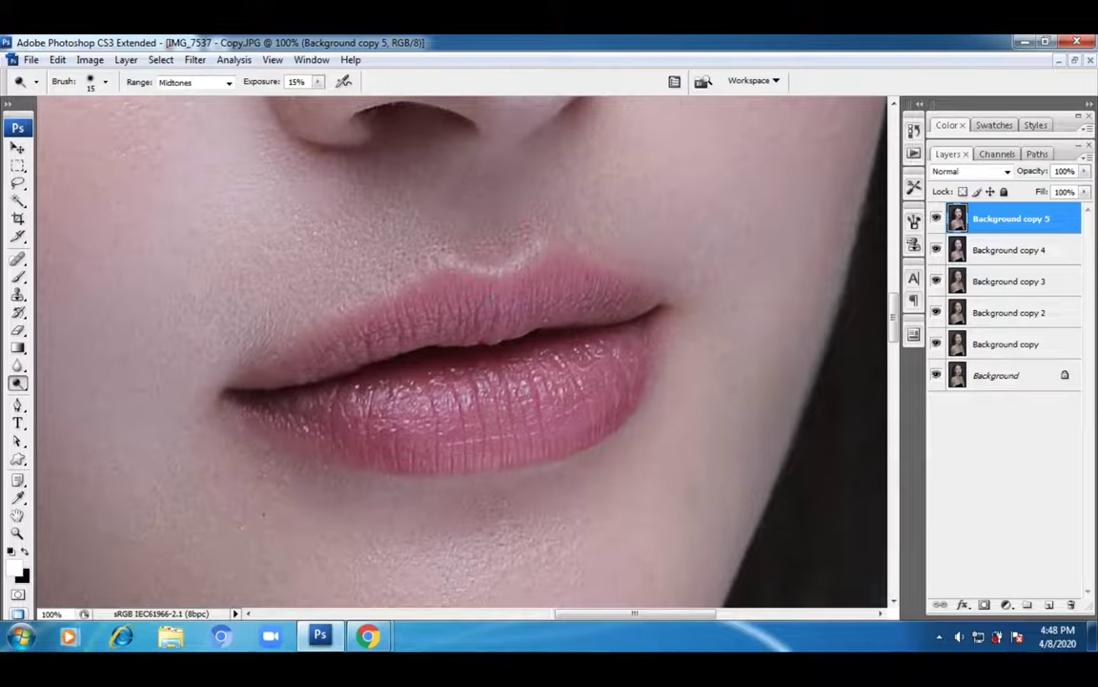
- Set the Dodge brush Master Diameter to 37 px, then fit the whole portrait on screen
left_click(105, 82)
left_click(50, 127)
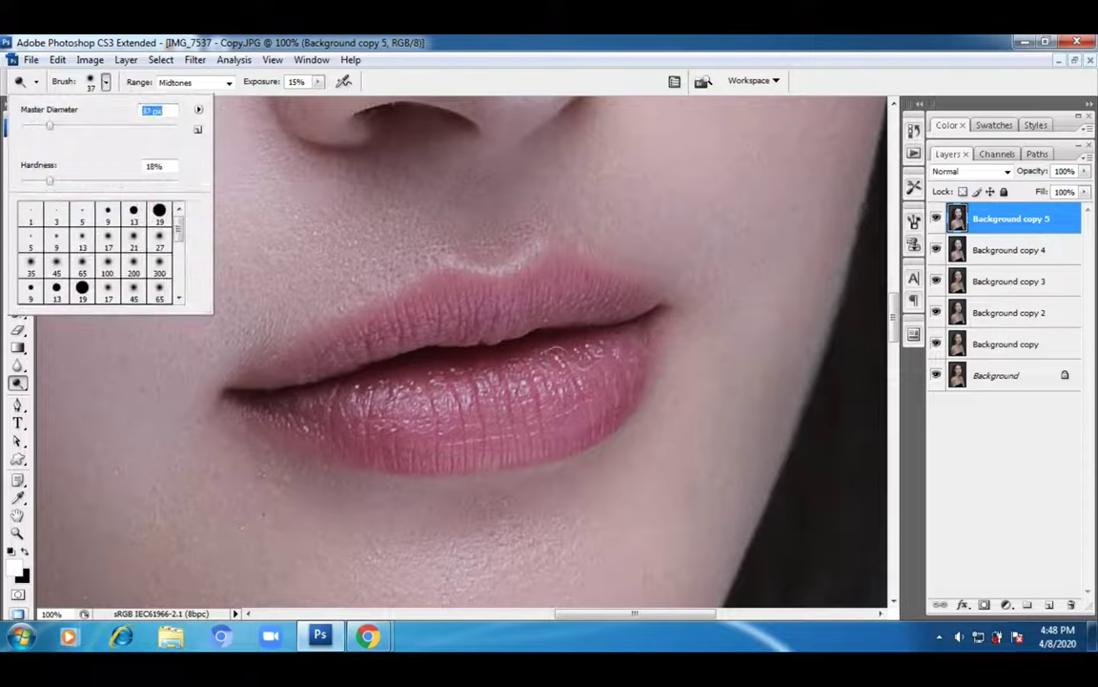
key("Return")
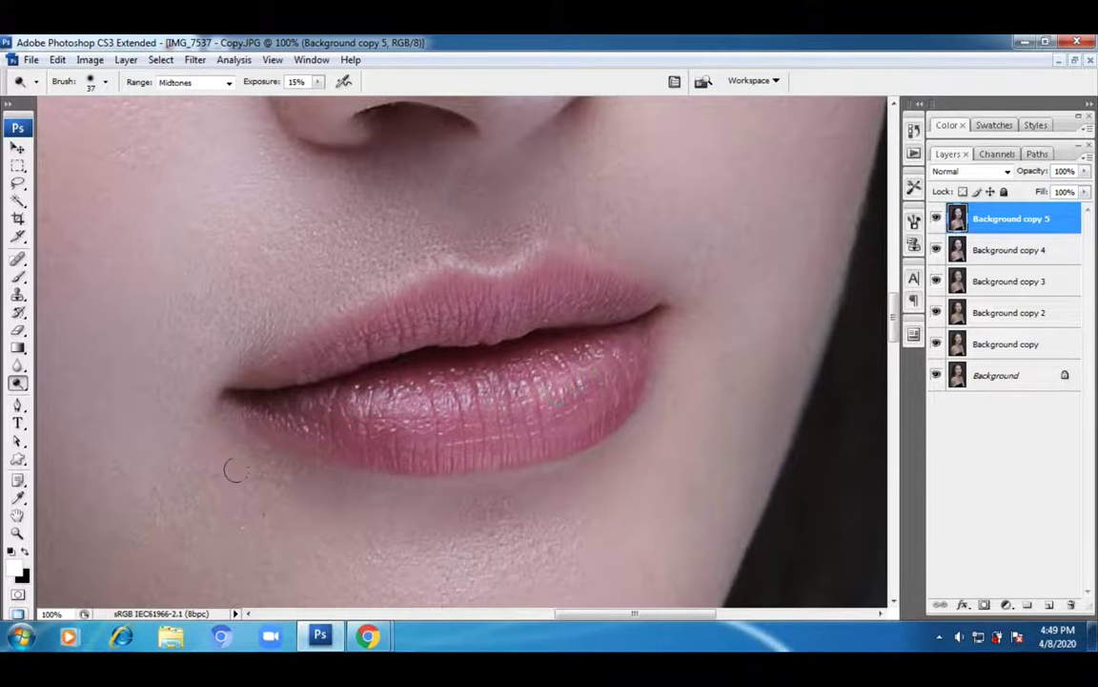
double_click(17, 515)
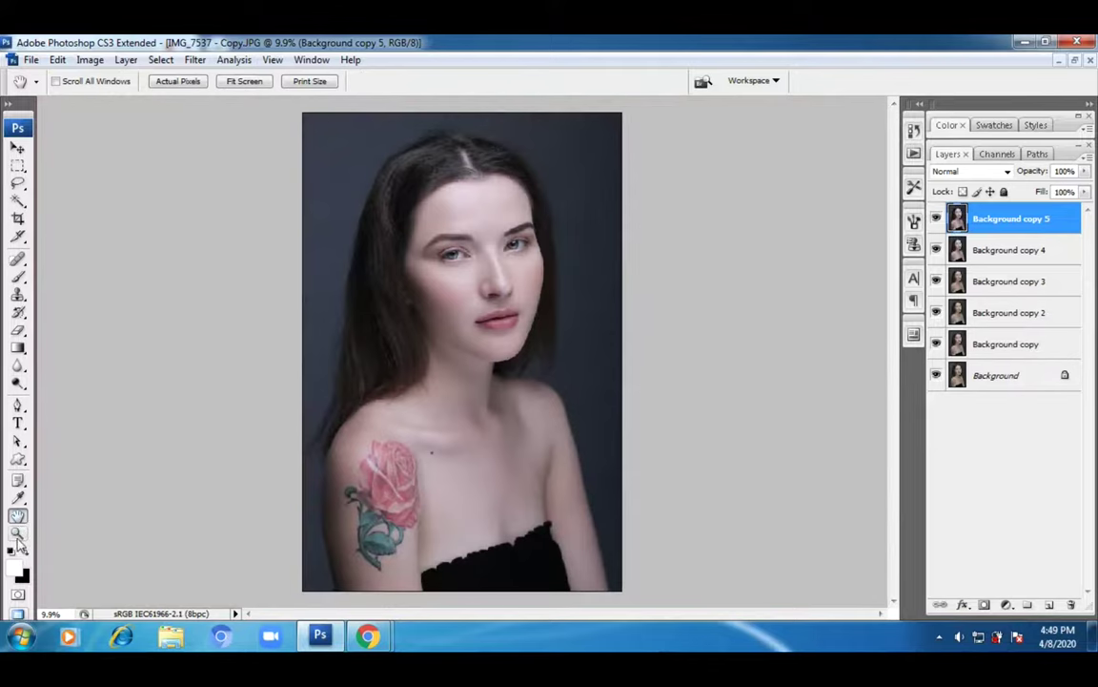
- Zoom in and pan so the face fills the view
left_click(17, 533)
left_click(477, 287)
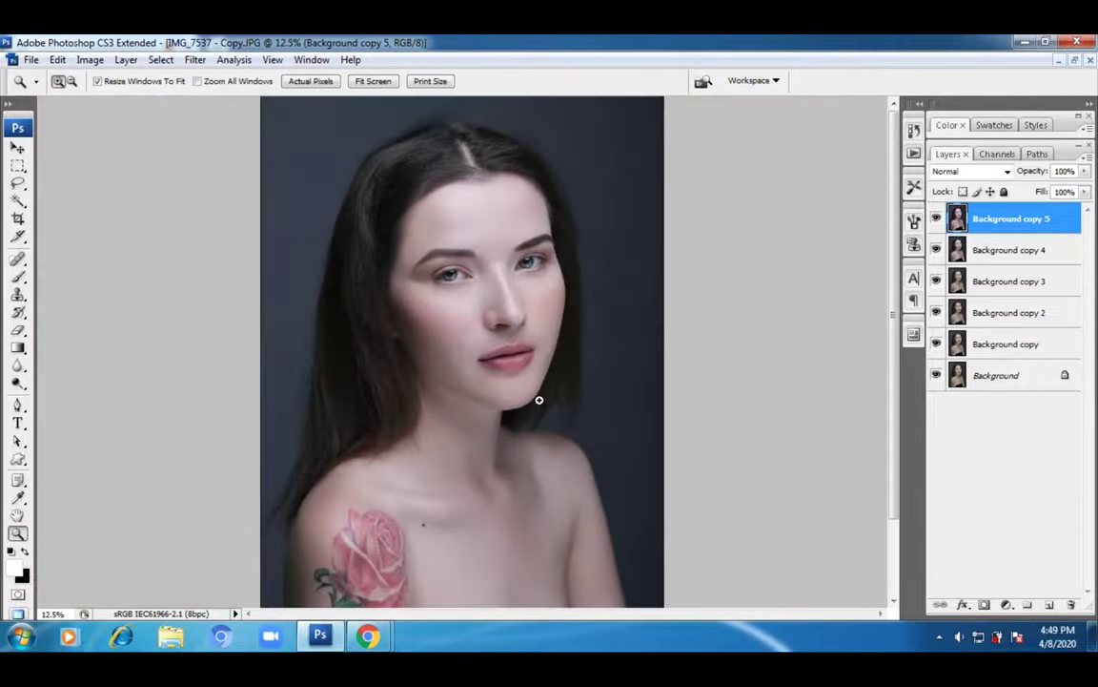
left_click(458, 338)
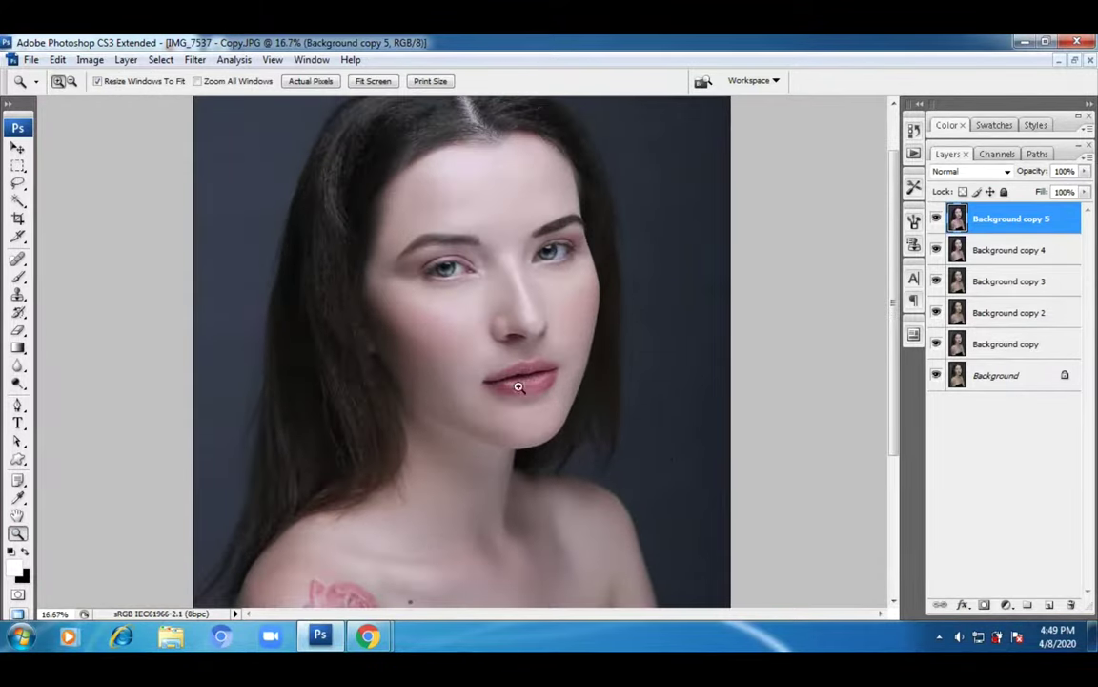
left_click(468, 357)
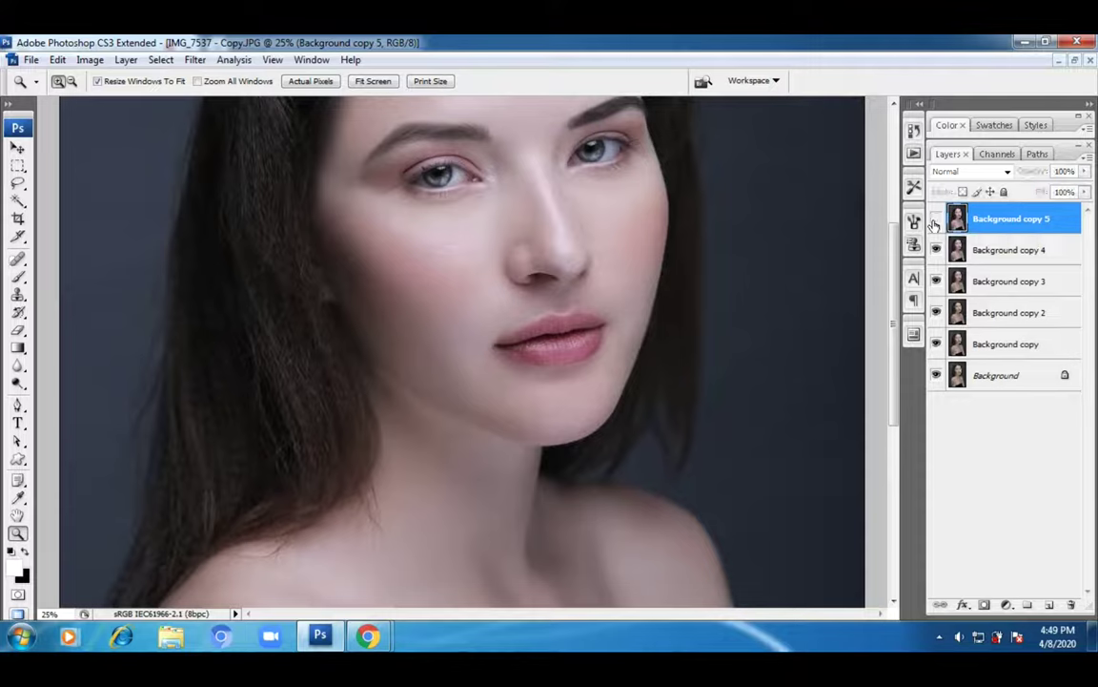
left_click_drag(723, 248, 620, 296)
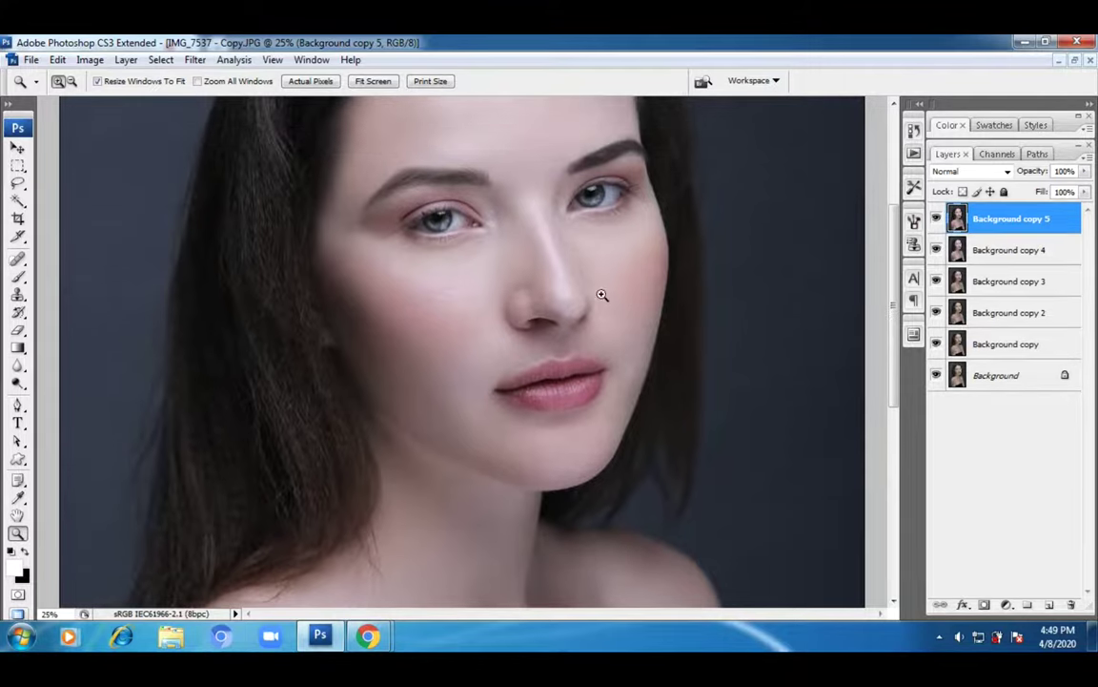
left_click(557, 300)
left_click_drag(426, 393, 501, 376)
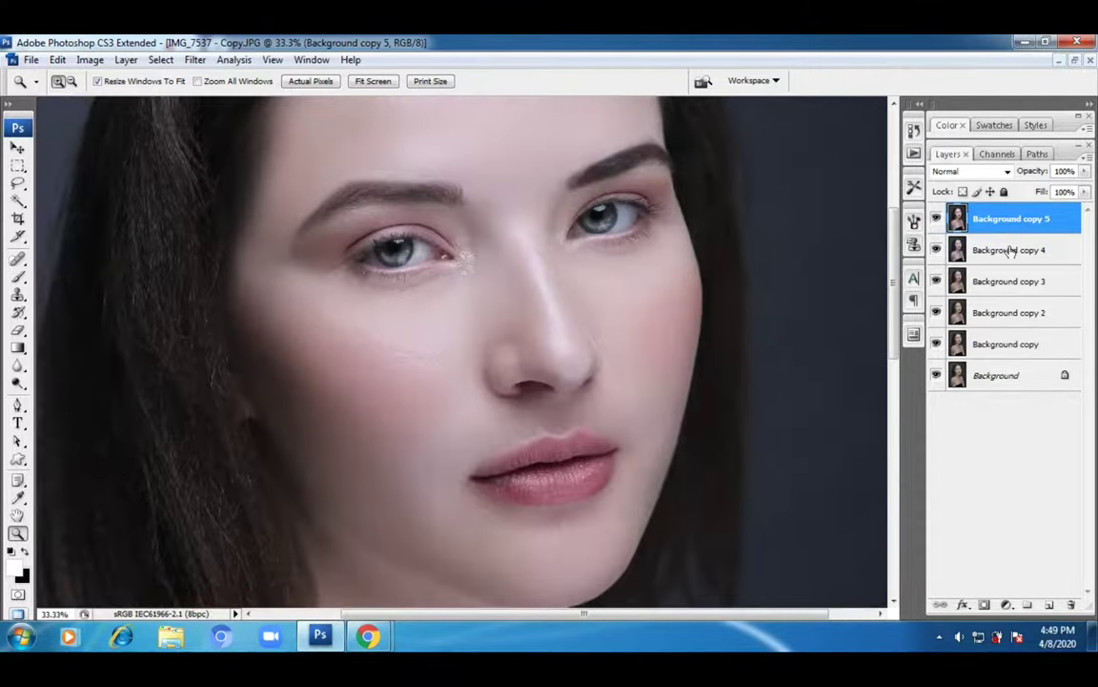
- Hide and show Background copy 5 twice to compare the retouching, leaving it visible
left_click(937, 219)
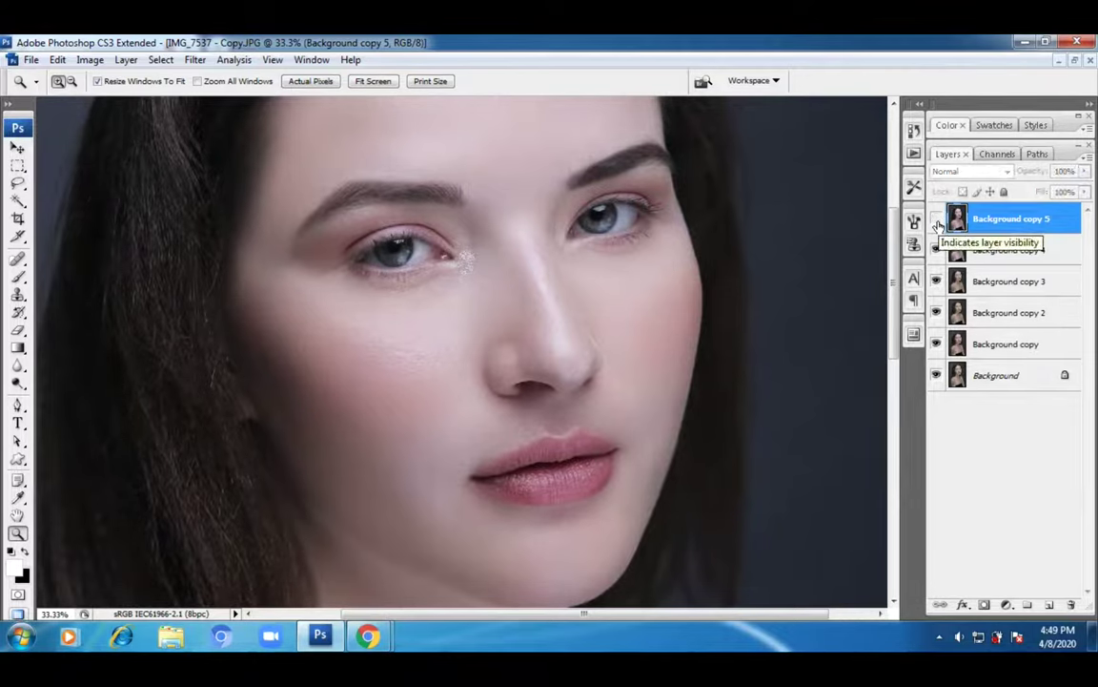
left_click(936, 219)
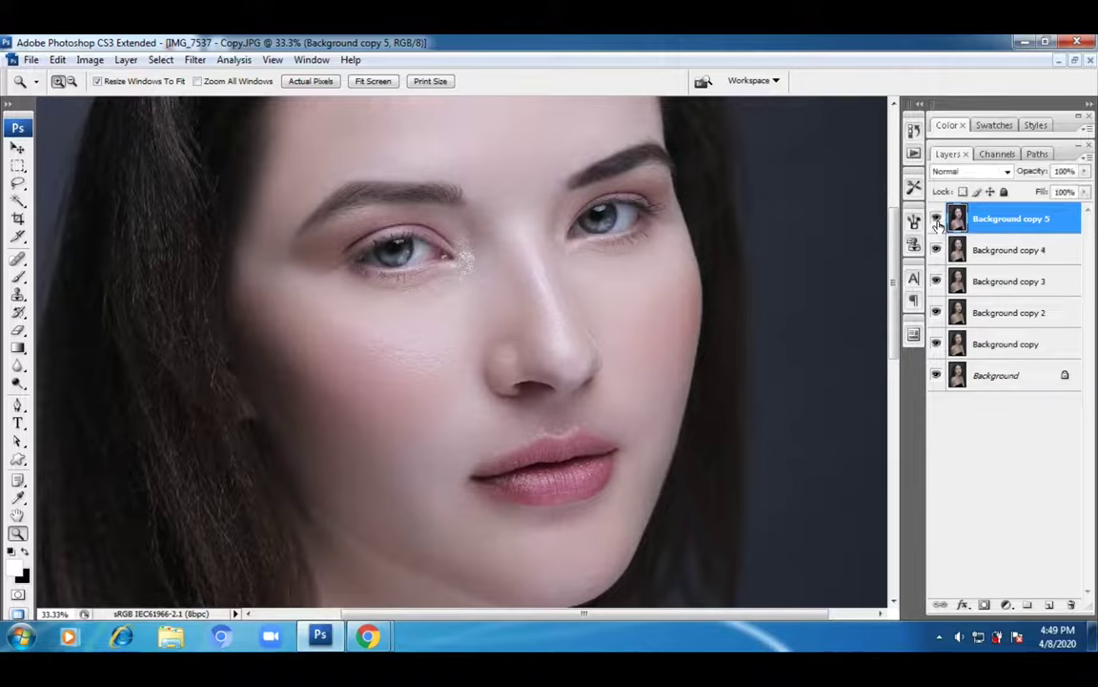
left_click(936, 220)
left_click(936, 219)
- Zoom out to 8.33%, then marquee-zoom the face and zoom to 16.7% centred on the lips
left_click(628, 352, "alt")
left_click(447, 374, "alt")
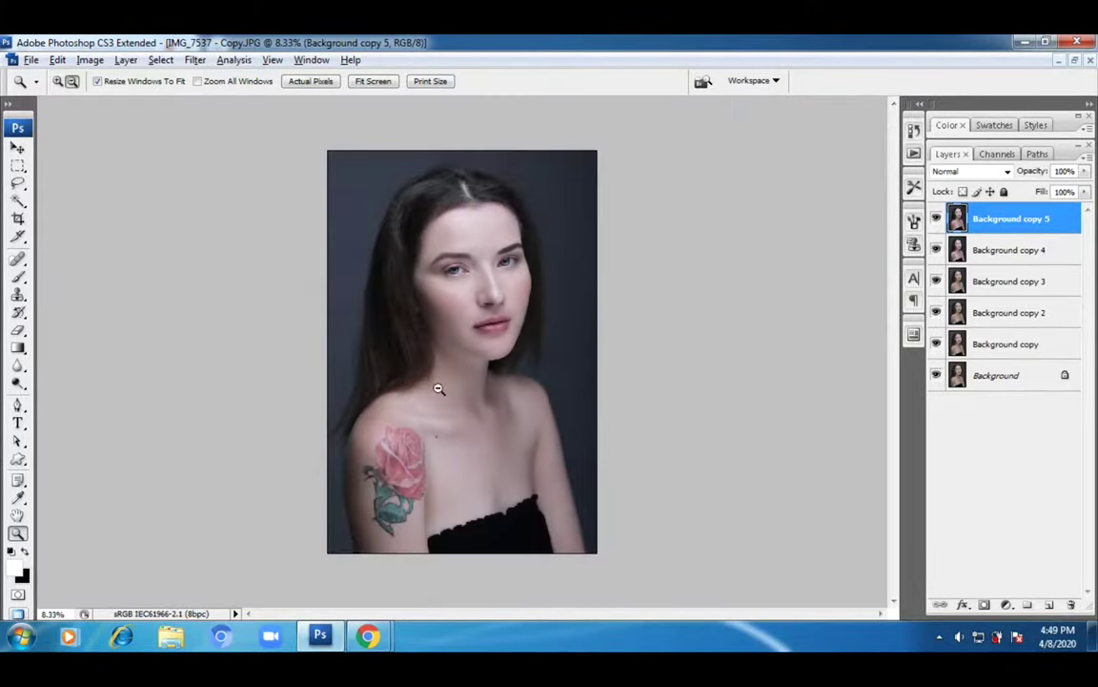
left_click_drag(348, 195, 532, 351)
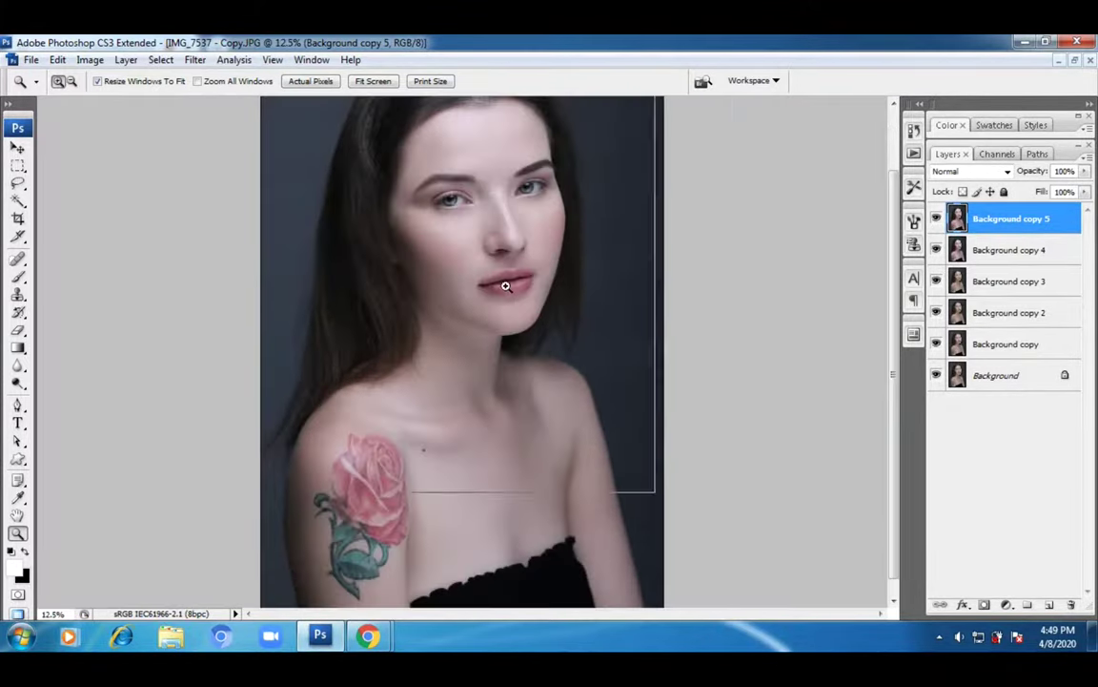
left_click(506, 285)
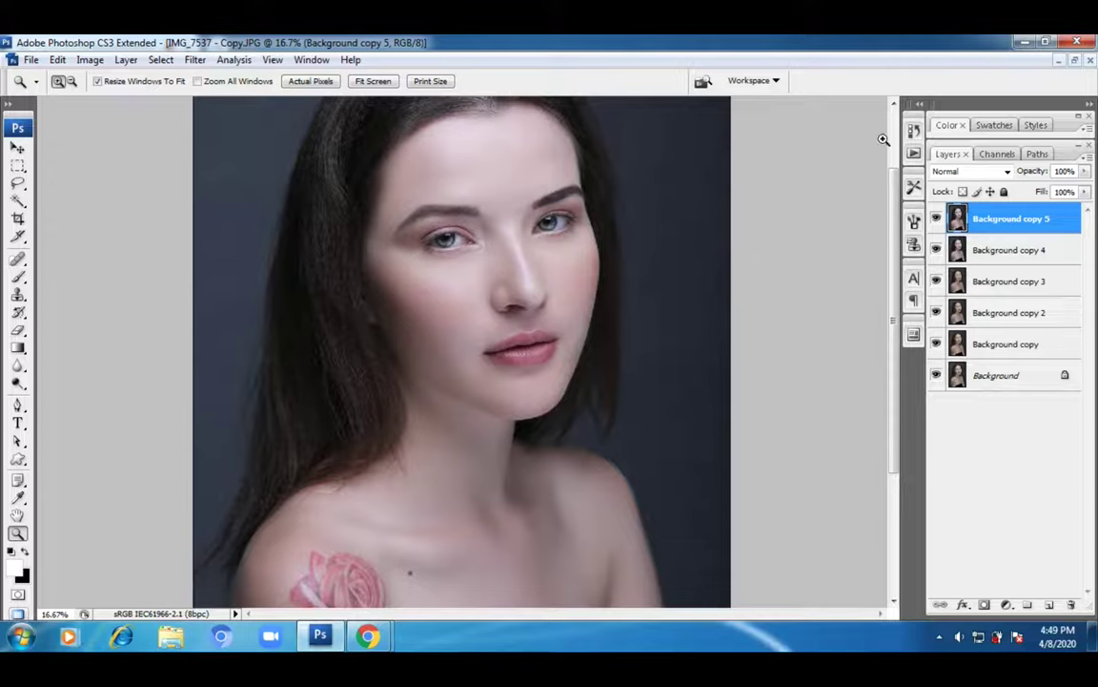
- Browse the Filter menu without choosing, then duplicate Background copy 5 into Background copy 6 on top
left_click(193, 60)
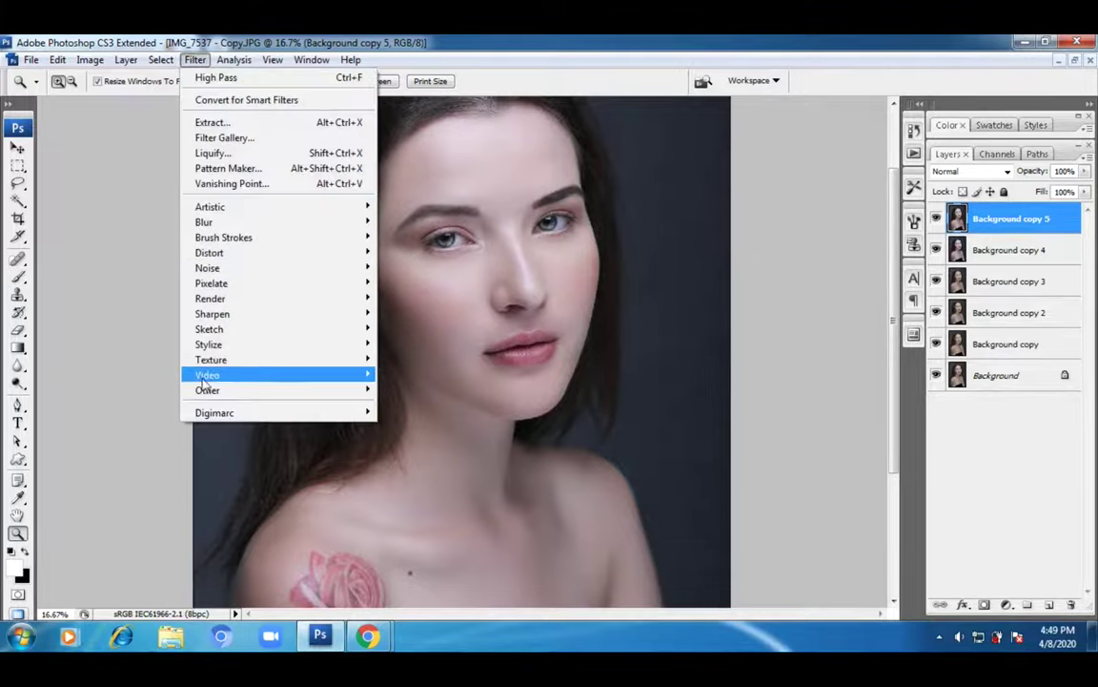
mouse_move(205, 391)
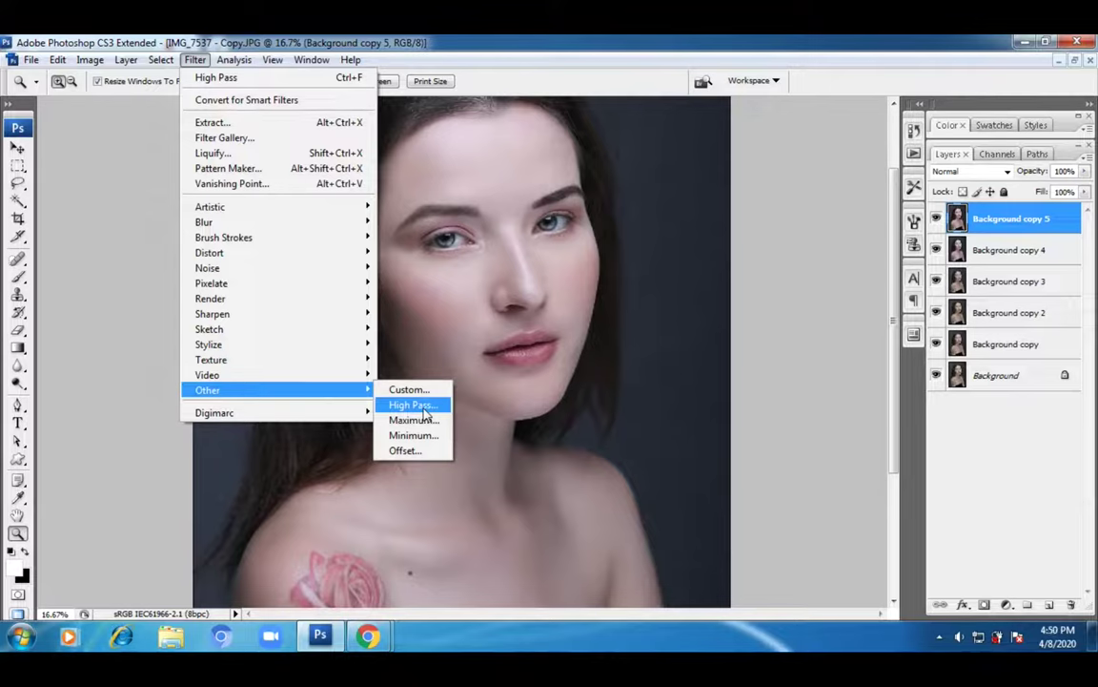
left_click(1051, 466)
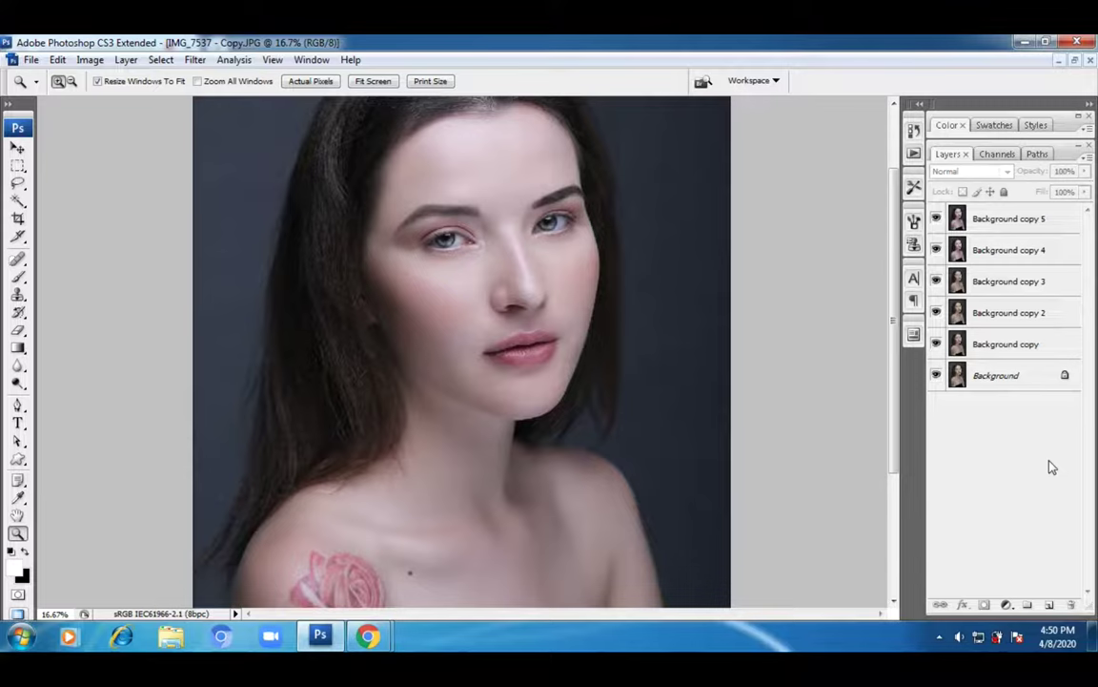
left_click(1015, 219)
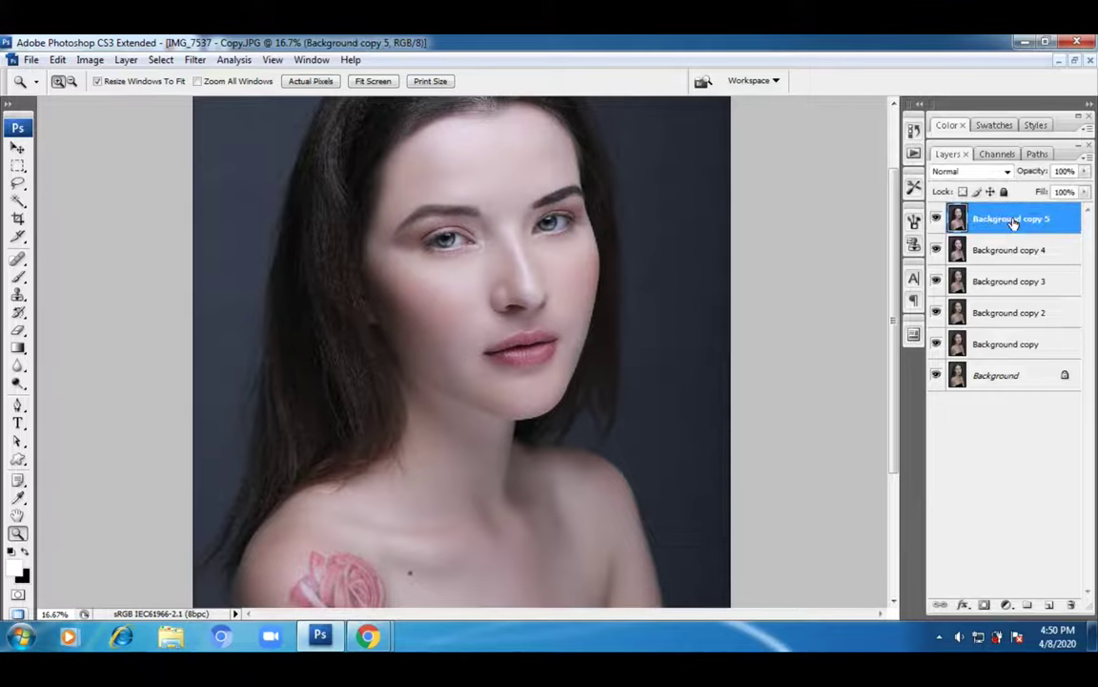
left_click_drag(1012, 222, 1049, 604)
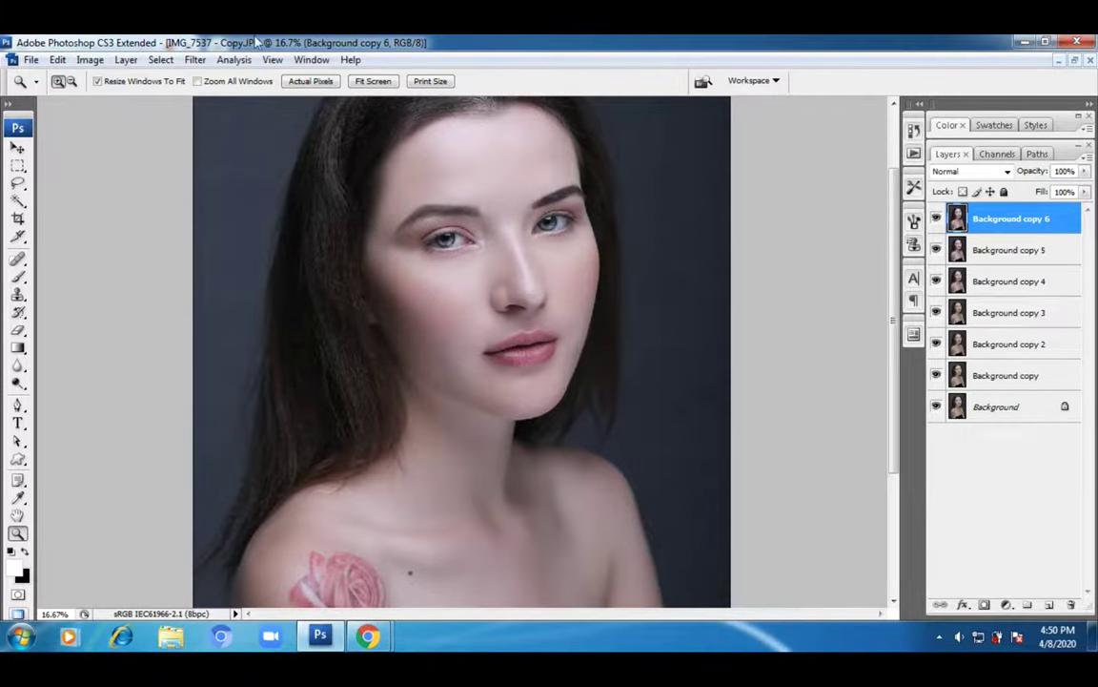
- Open Filter > Other > High Pass for Background copy 6, dismissing a notification first
left_click(195, 59)
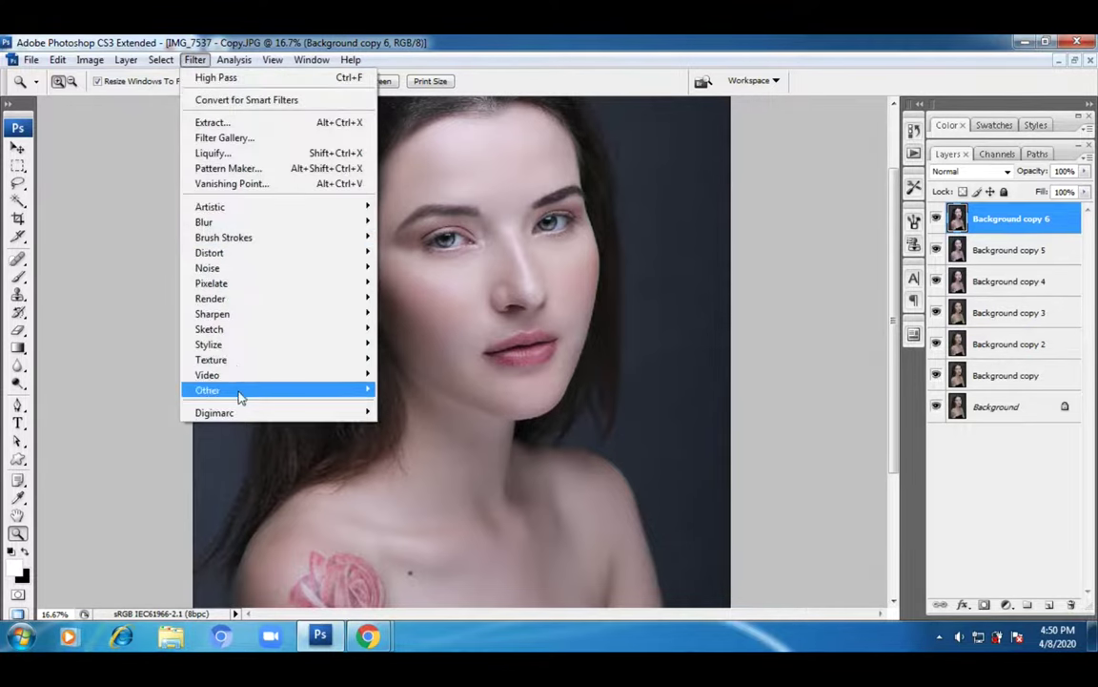
left_click(1079, 539)
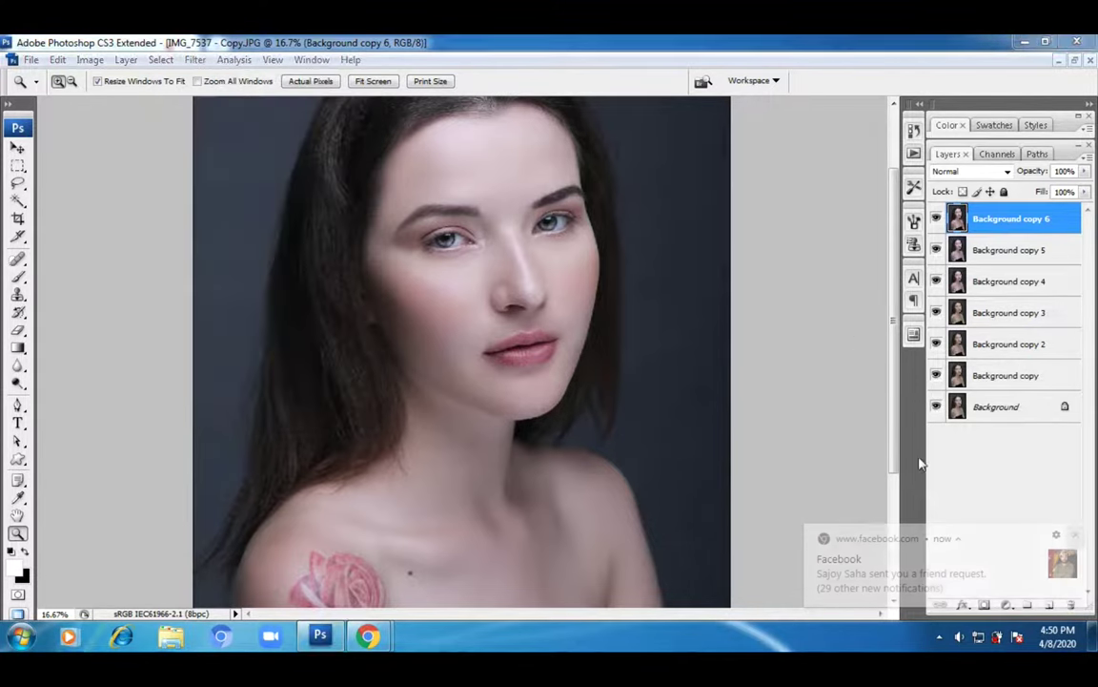
left_click(193, 59)
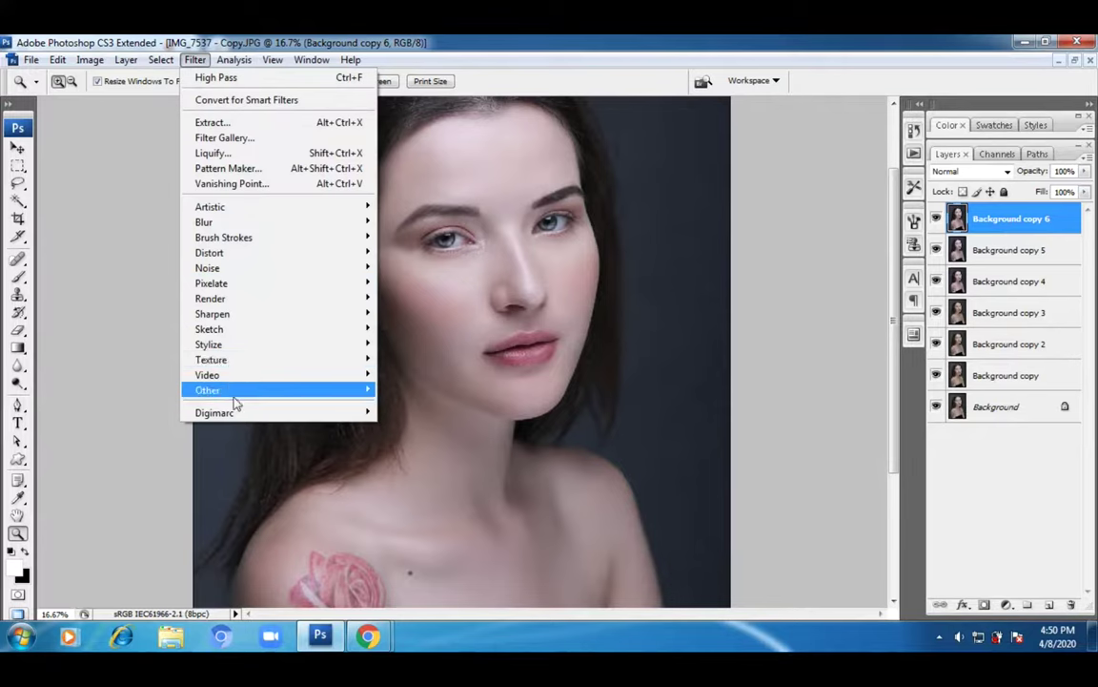
mouse_move(238, 390)
left_click(403, 405)
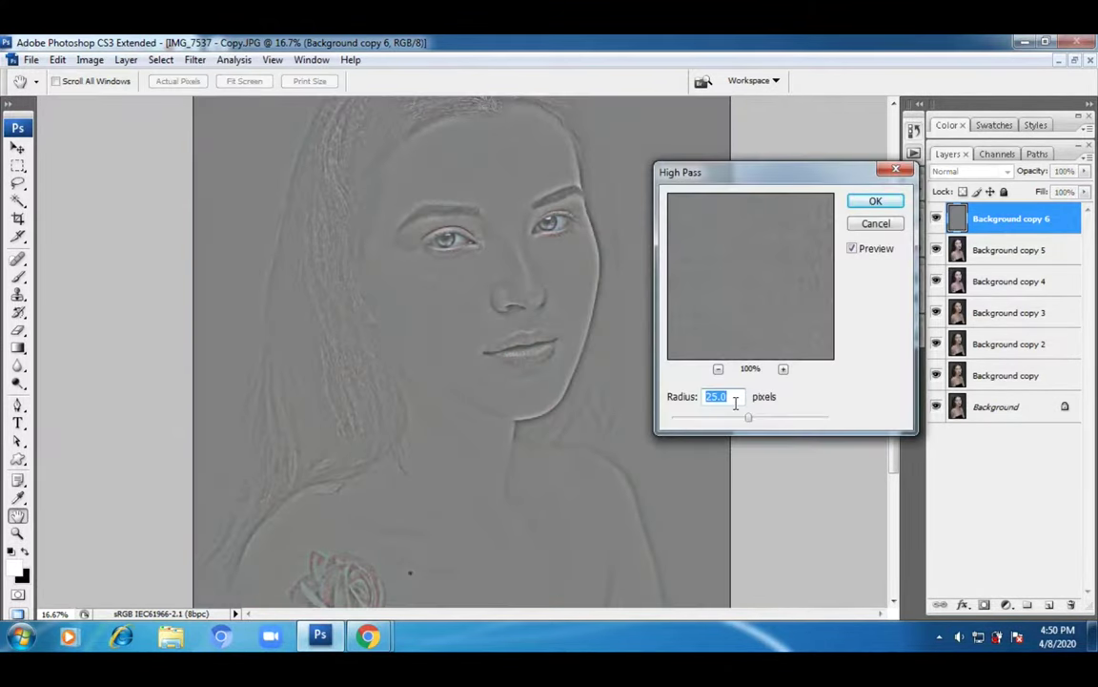
- Apply High Pass with a 1-pixel radius, then hide and show the grey layer to check
type("1")
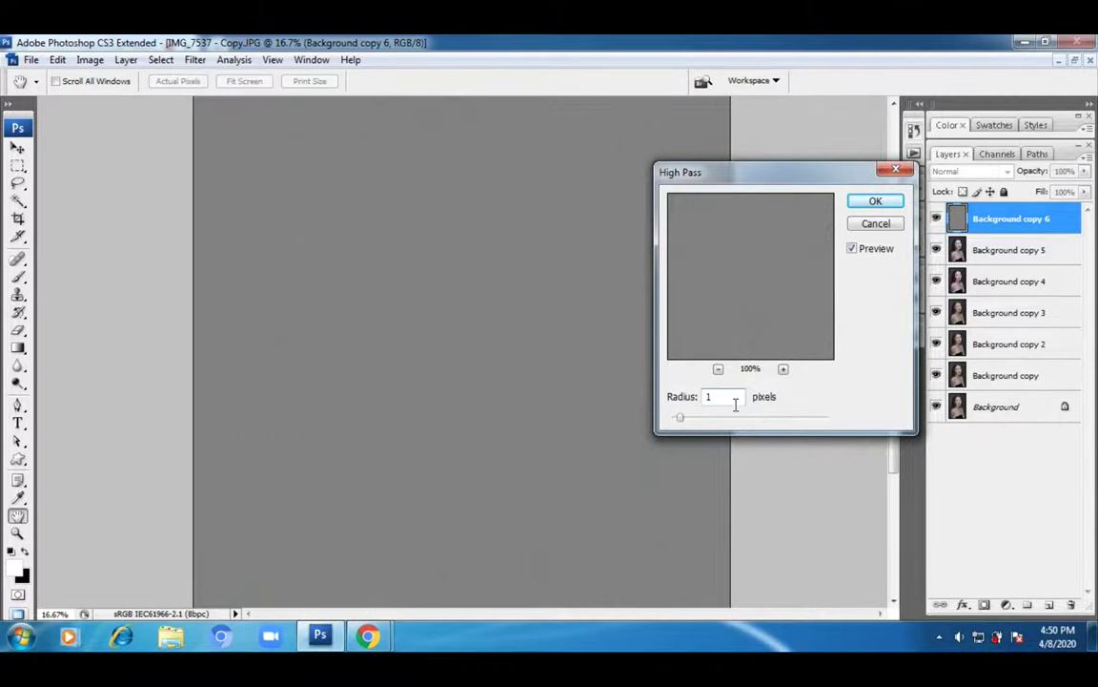
left_click(875, 201)
key("z")
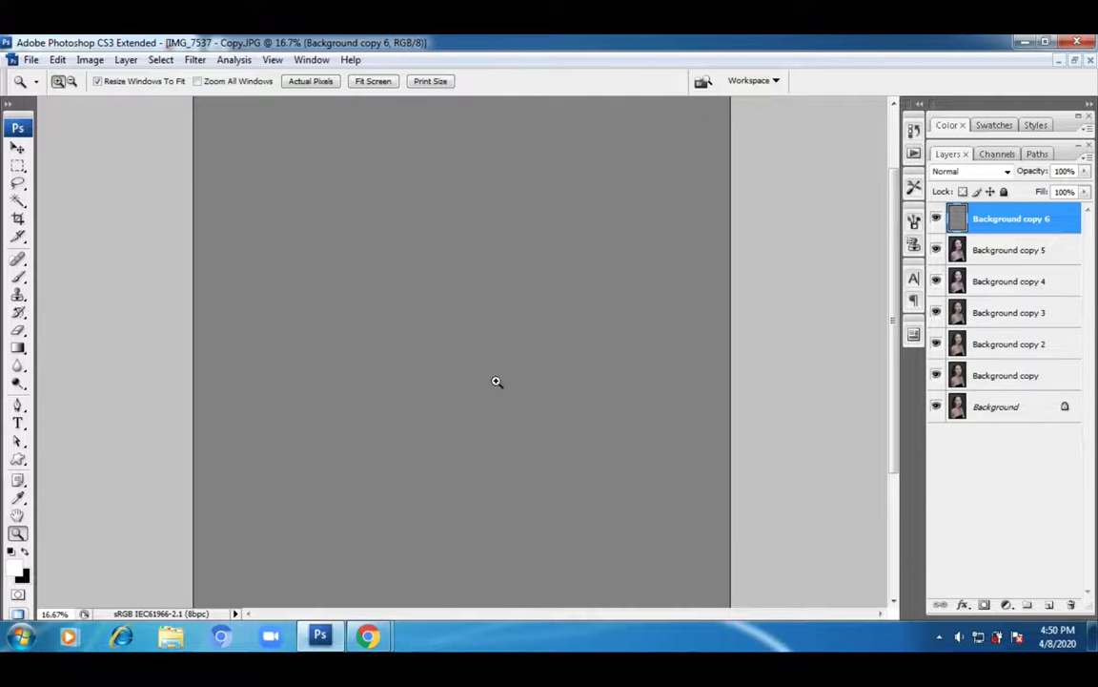
left_click(937, 218)
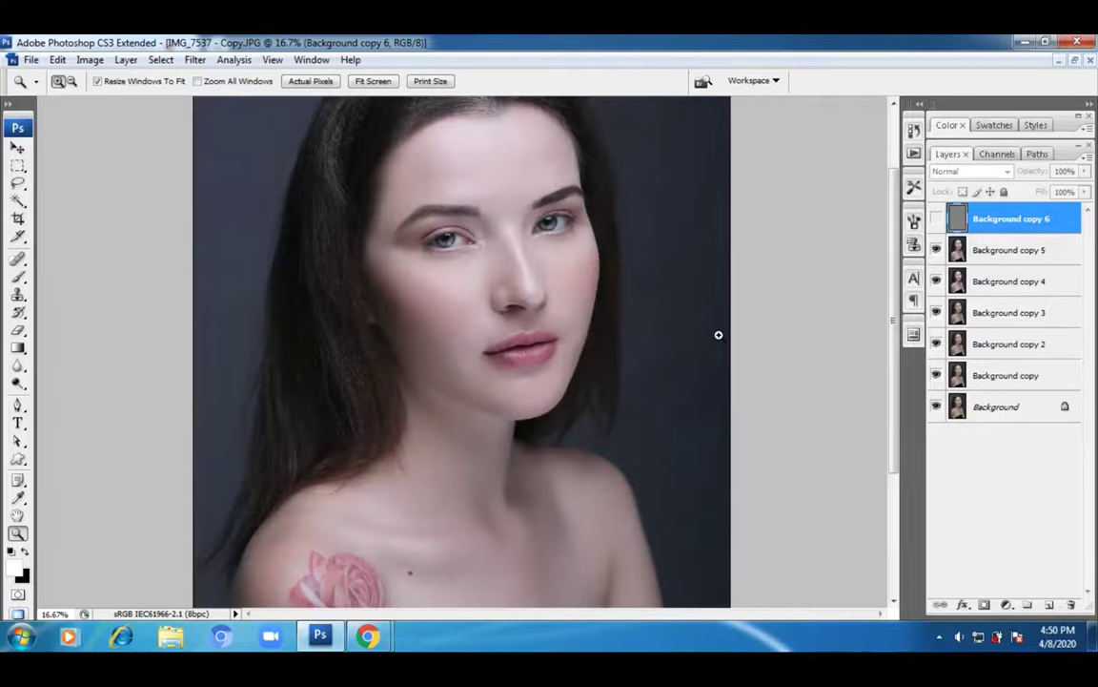
left_click(937, 219)
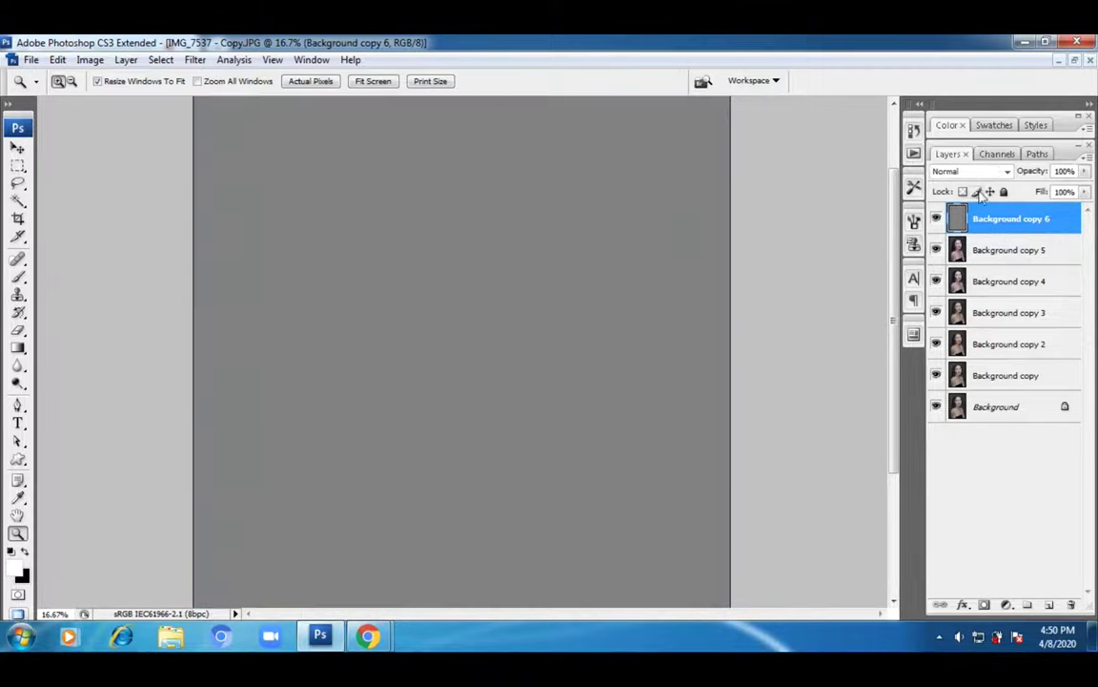
- Switch Background copy 6 to the Vivid Light blend mode and zoom in on the face
left_click(987, 172)
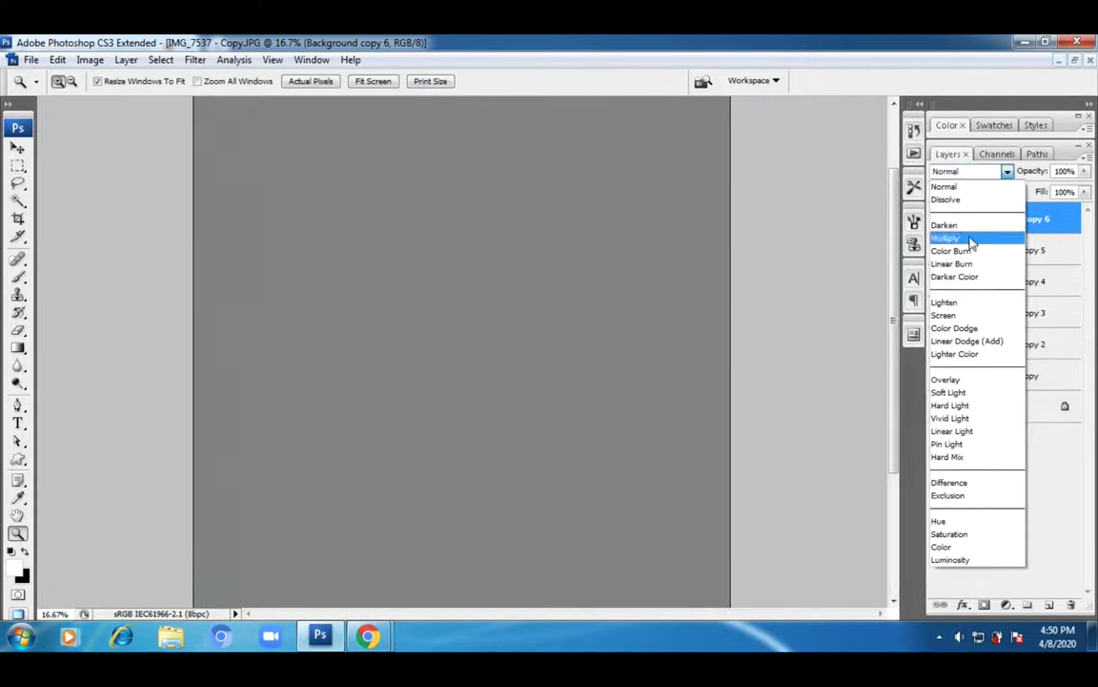
left_click(978, 425)
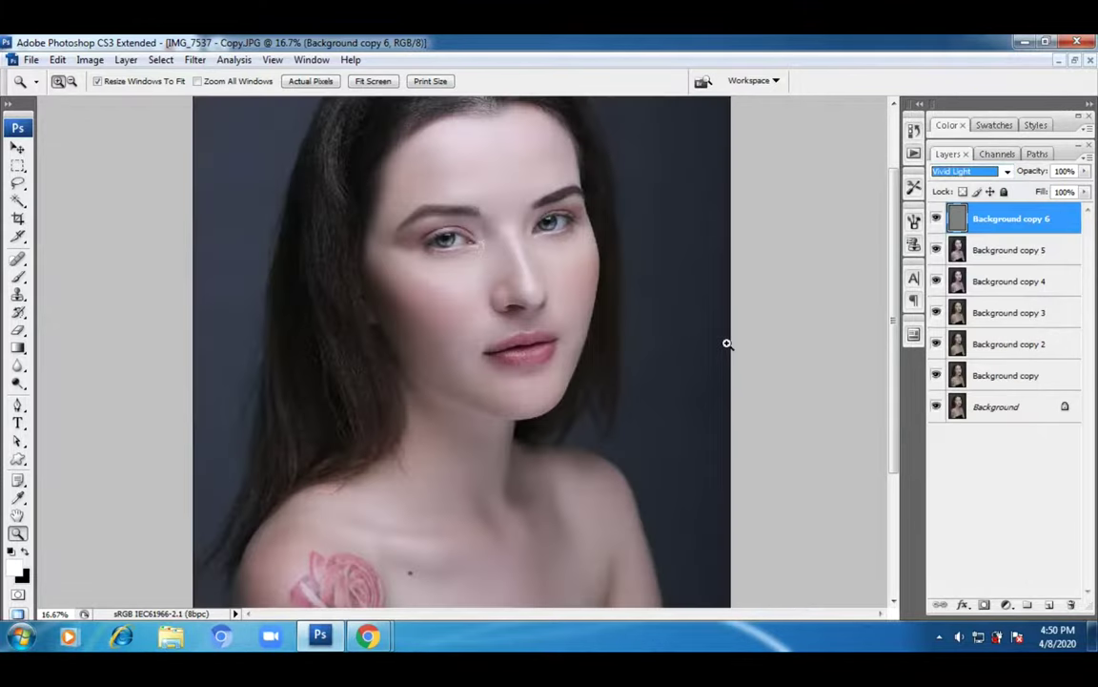
left_click(506, 312)
- Magnify the face and toggle the Vivid Light layer off and on to compare before/after
left_click(524, 334)
left_click(426, 346)
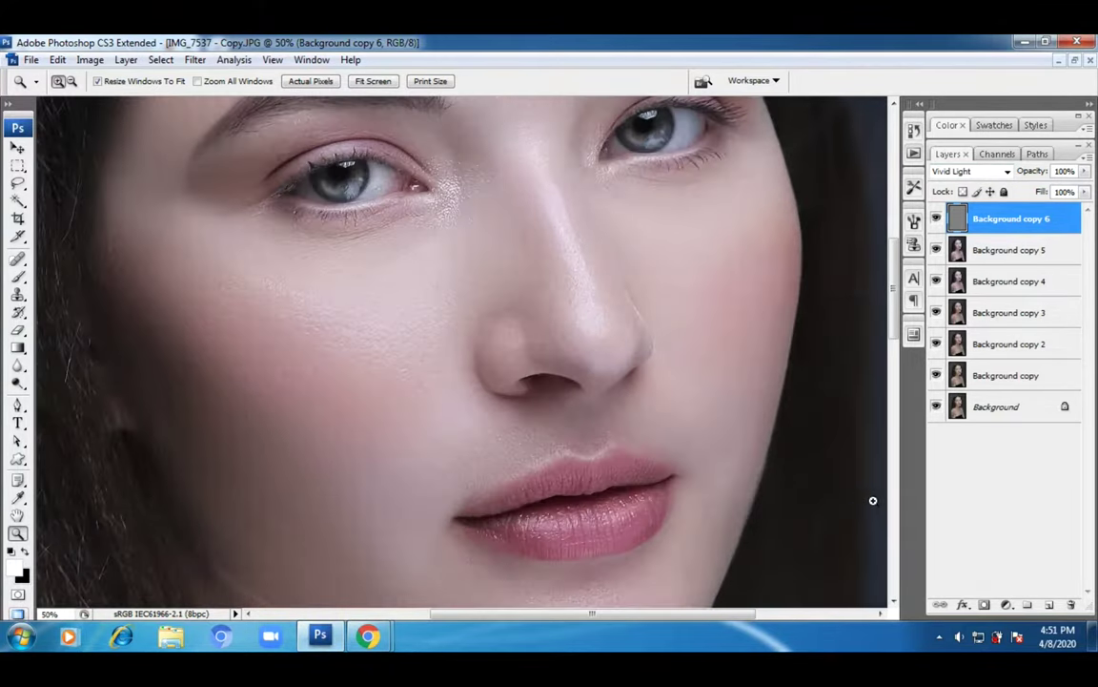
left_click(935, 219)
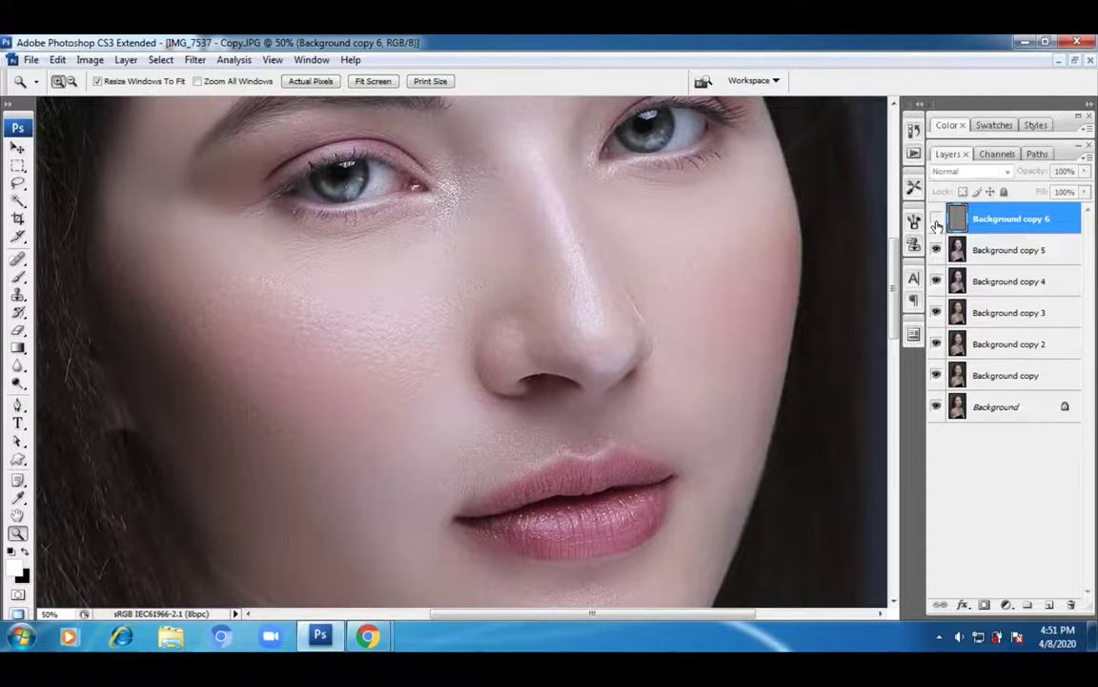
left_click(935, 219)
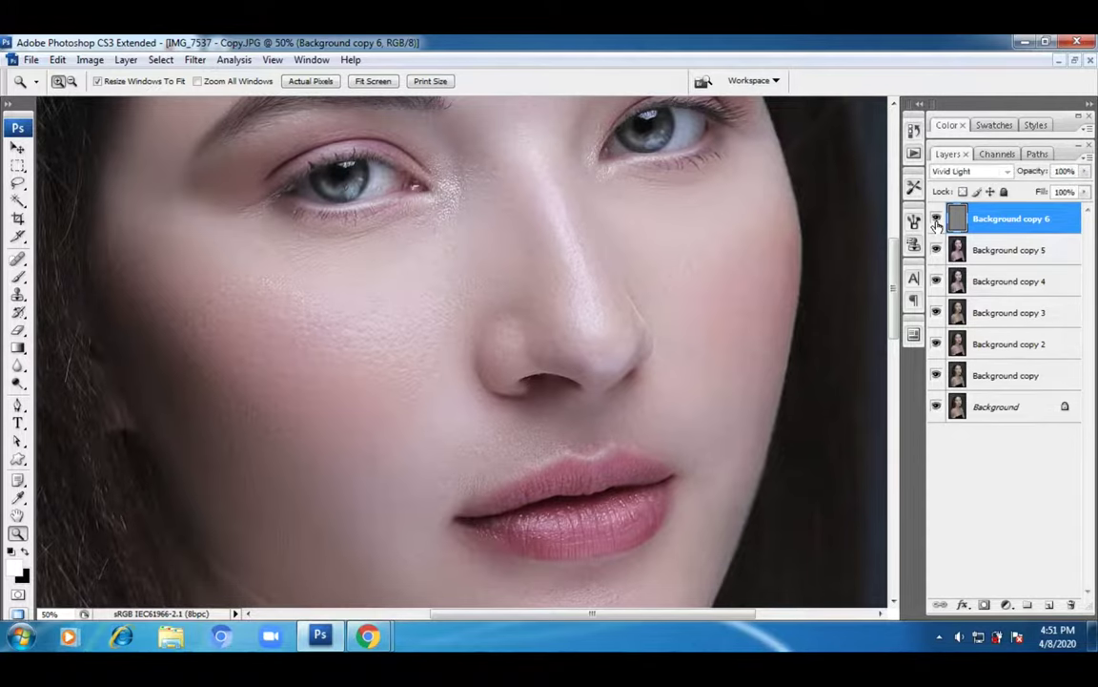
left_click(563, 318)
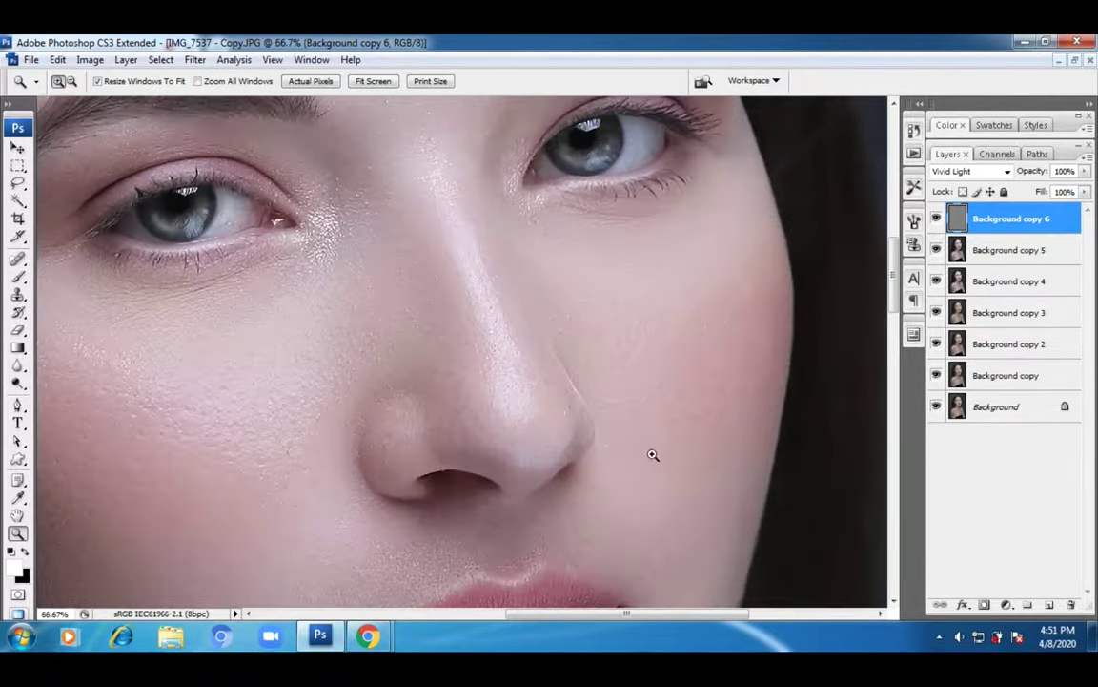
left_click(705, 305, "alt")
- Compare the lips and cheek with the sharpening layer hidden and shown
left_click_drag(363, 412, 644, 266)
left_click(687, 366)
left_click(936, 219)
left_click(936, 219)
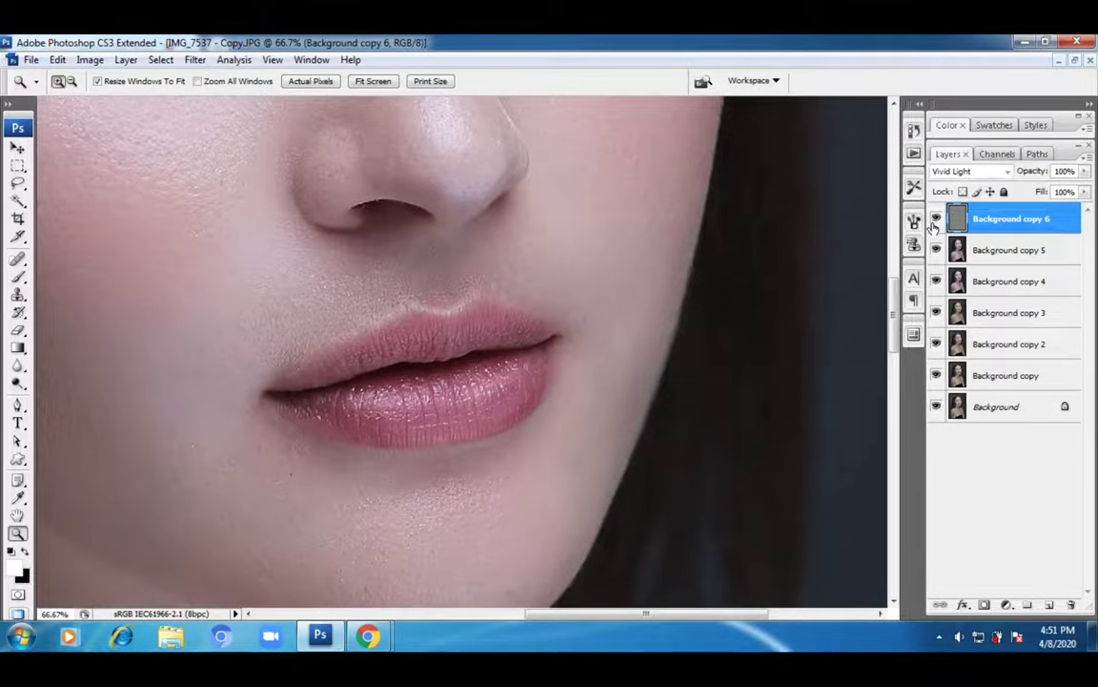
scroll(401, 267, "left", 4)
scroll(458, 229, "up", 1)
left_click(458, 229)
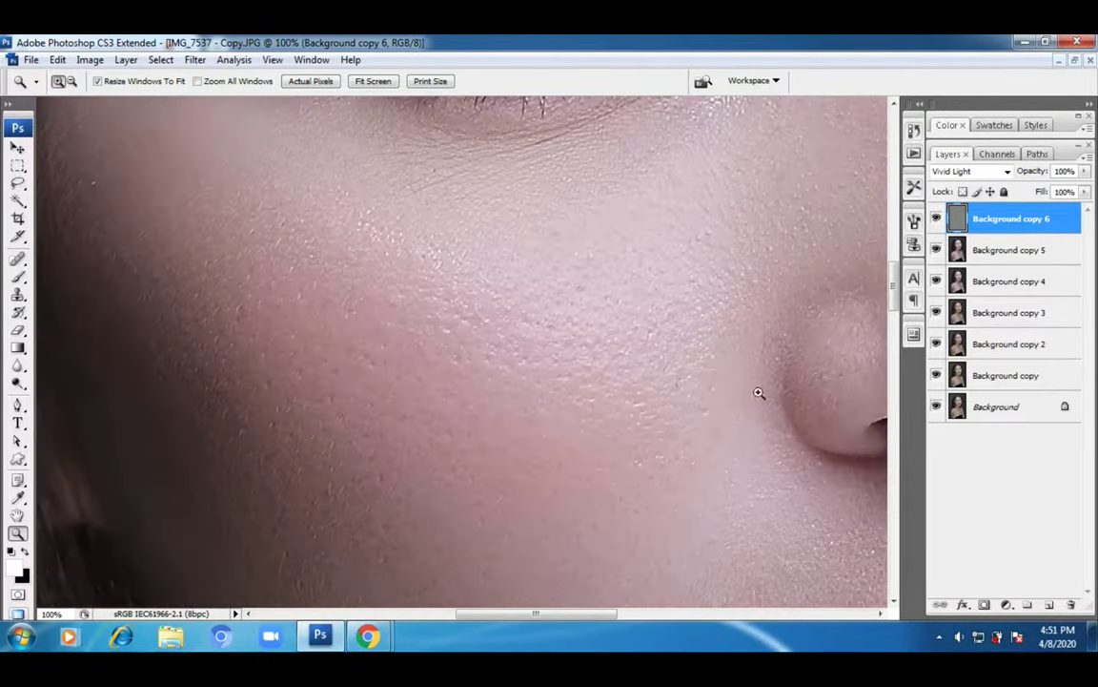
scroll(545, 336, "down", 2)
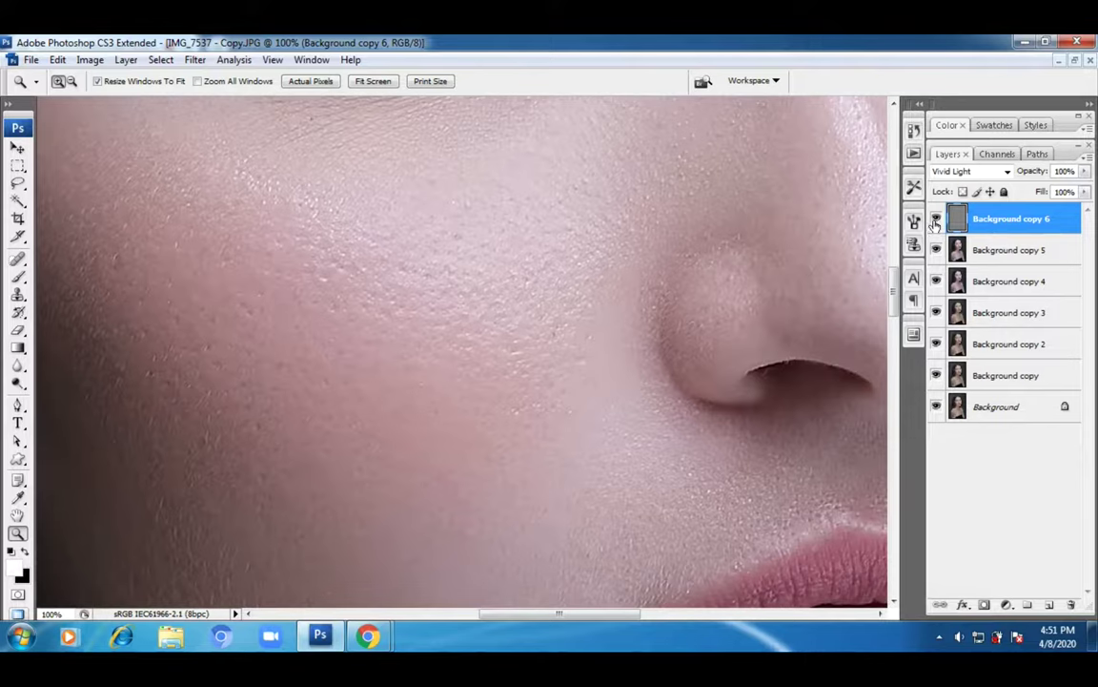
left_click(936, 219)
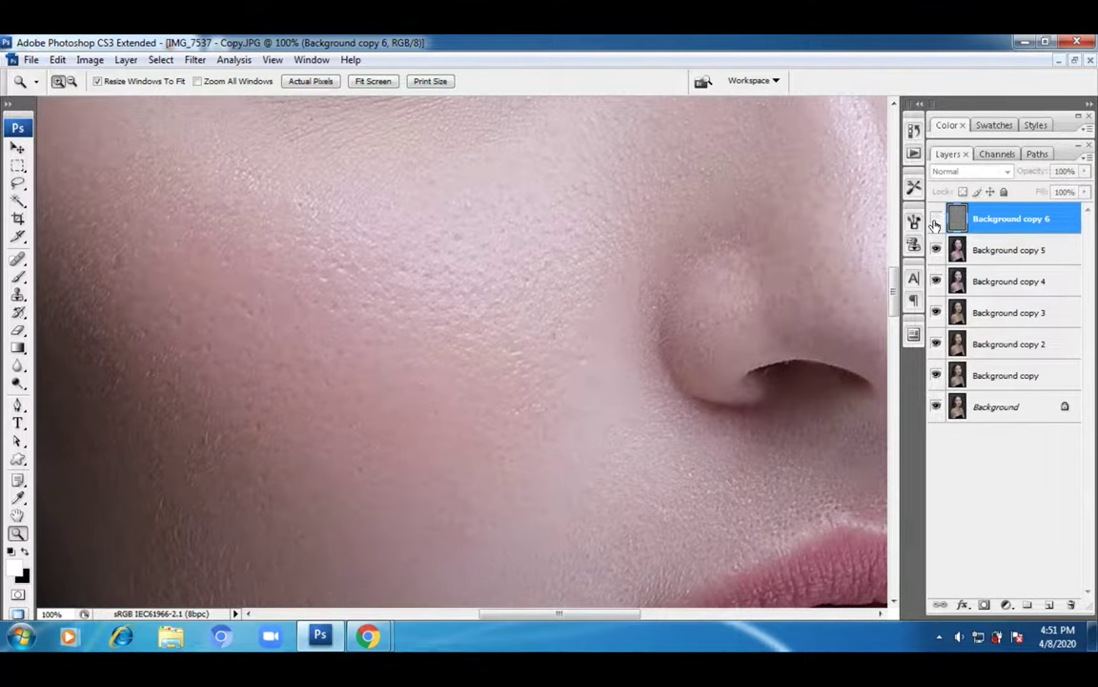
- Inspect the cheek's skin texture up close, then zoom out to the entire portrait
left_click_drag(297, 194, 416, 394)
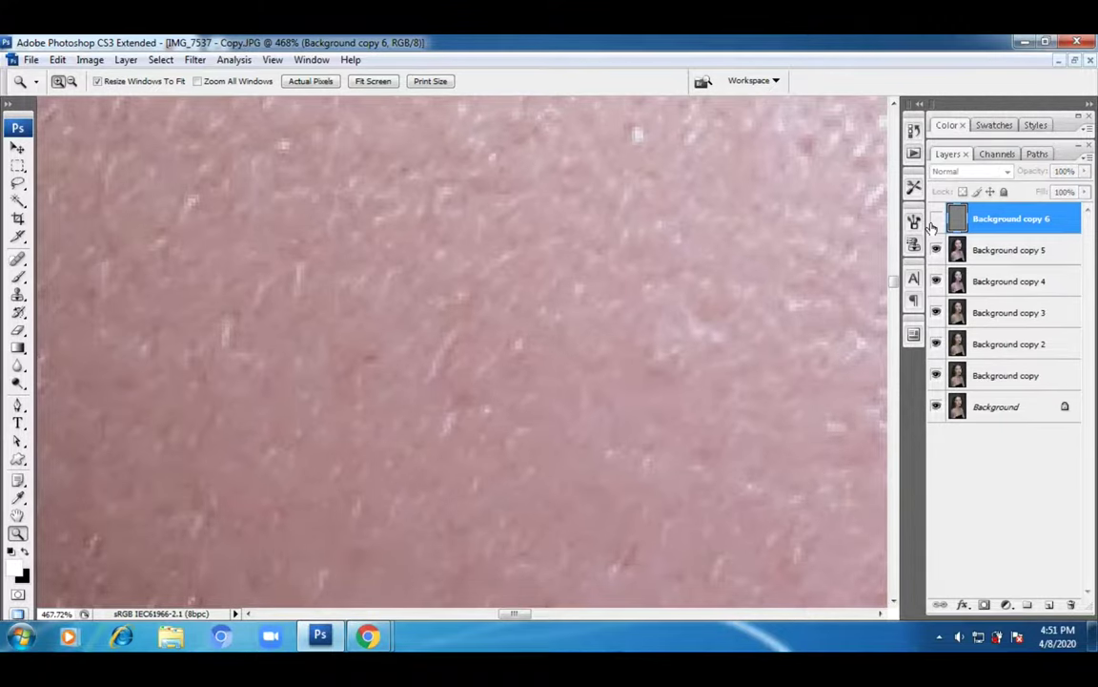
left_click(570, 354, "alt")
left_click(570, 353, "alt")
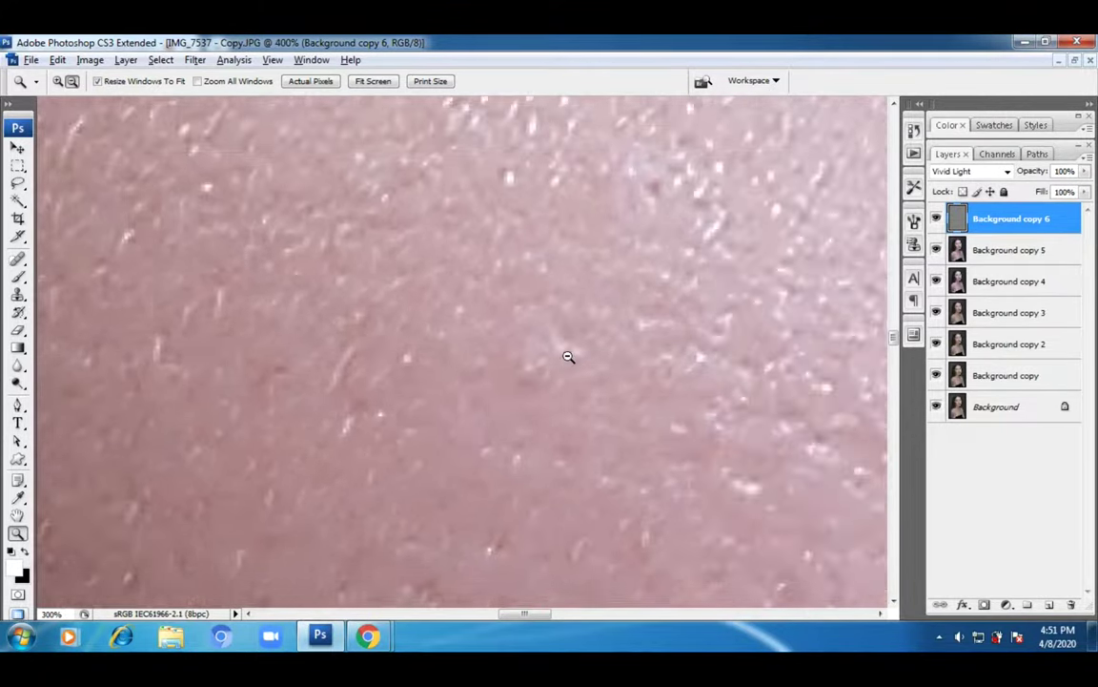
left_click(569, 355, "alt")
left_click(569, 355, "alt")
left_click(569, 358, "alt")
left_click(569, 360, "alt")
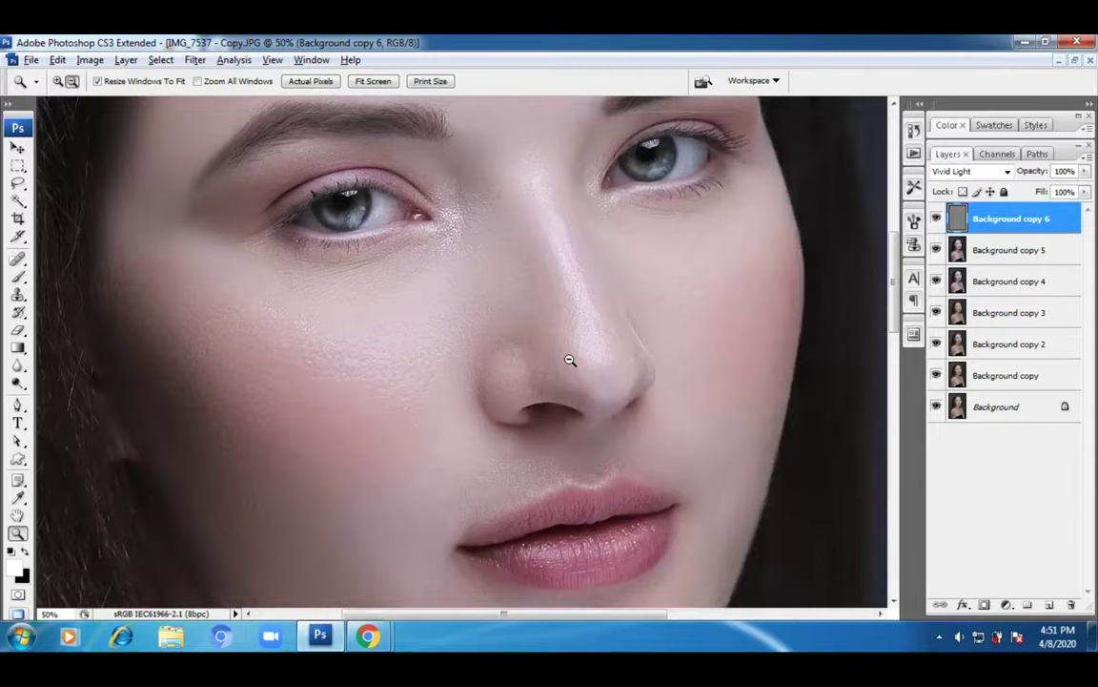
left_click(539, 365, "alt")
left_click(498, 368, "alt")
left_click(515, 368, "alt")
left_click(520, 370, "alt")
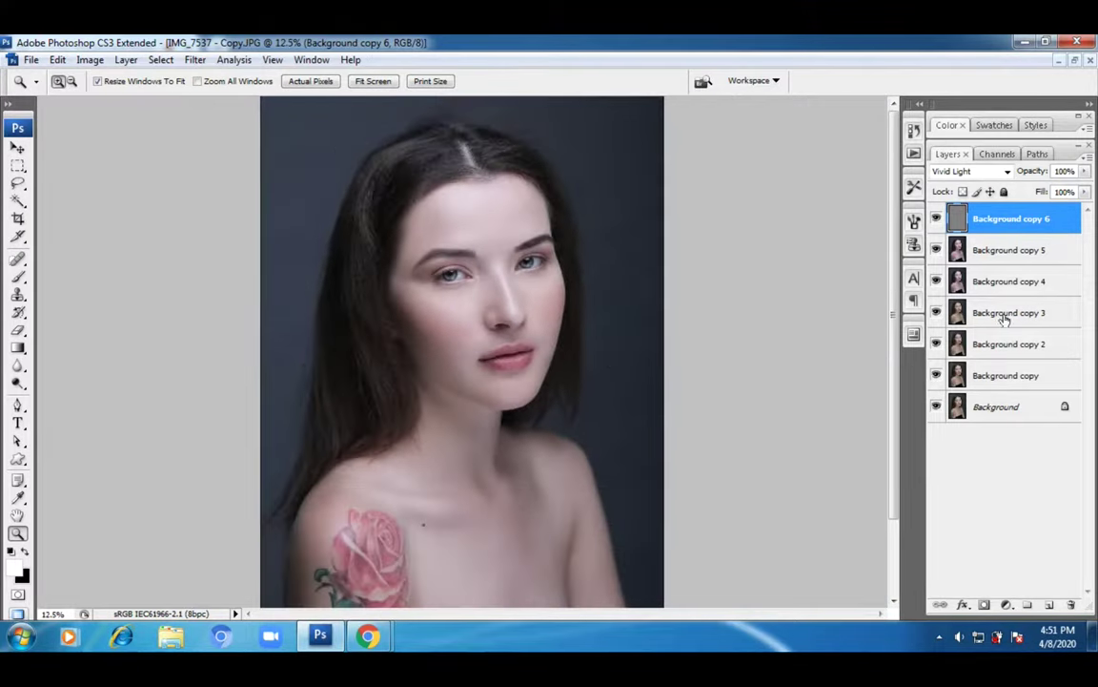
- Merge Background copy 5 and the Vivid Light layer with Merge Layers
left_click(1013, 255, "shift")
right_click(1074, 247)
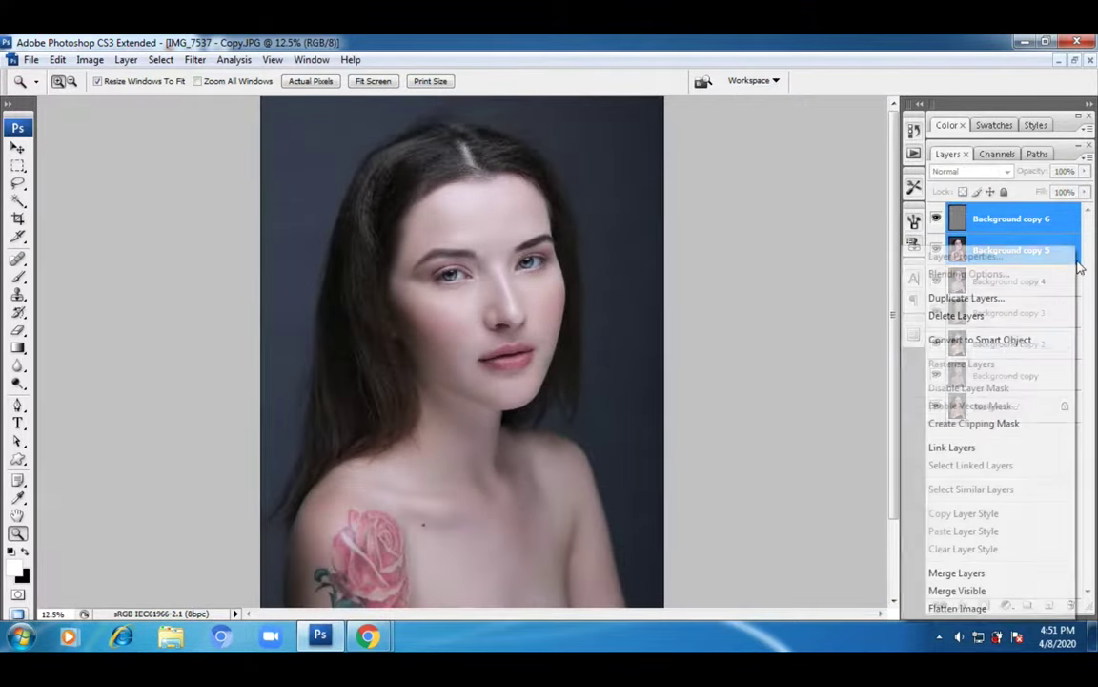
left_click(969, 576)
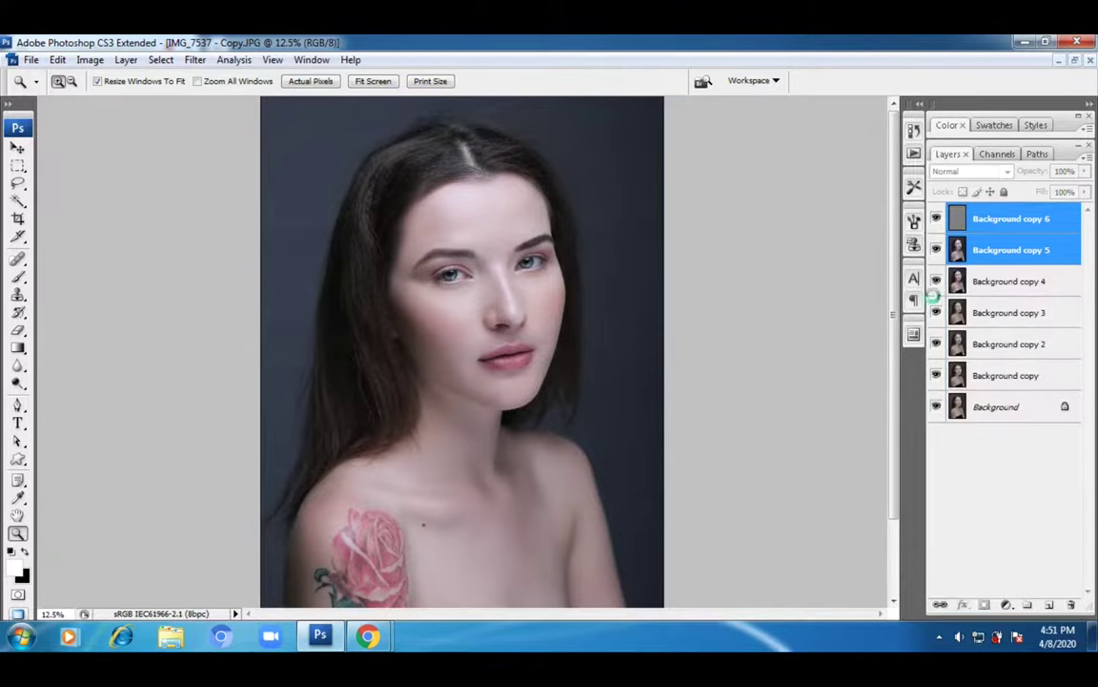
- Zoom in until the eyes and nose fill the view
left_click(512, 391)
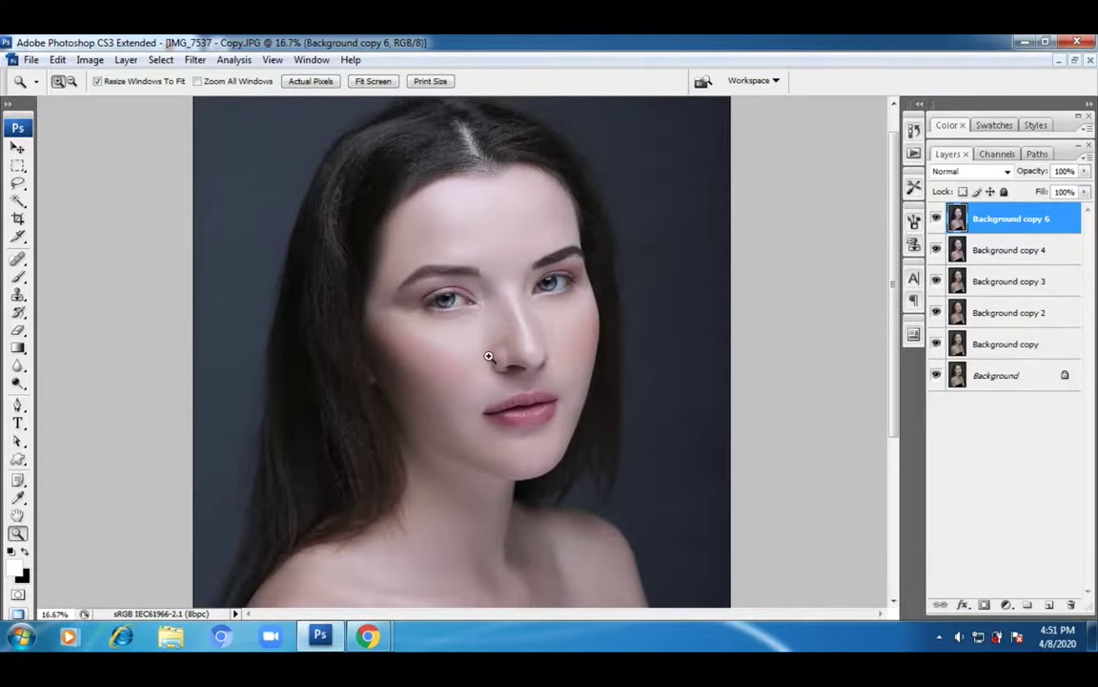
left_click(506, 324)
left_click(512, 339)
left_click(512, 339)
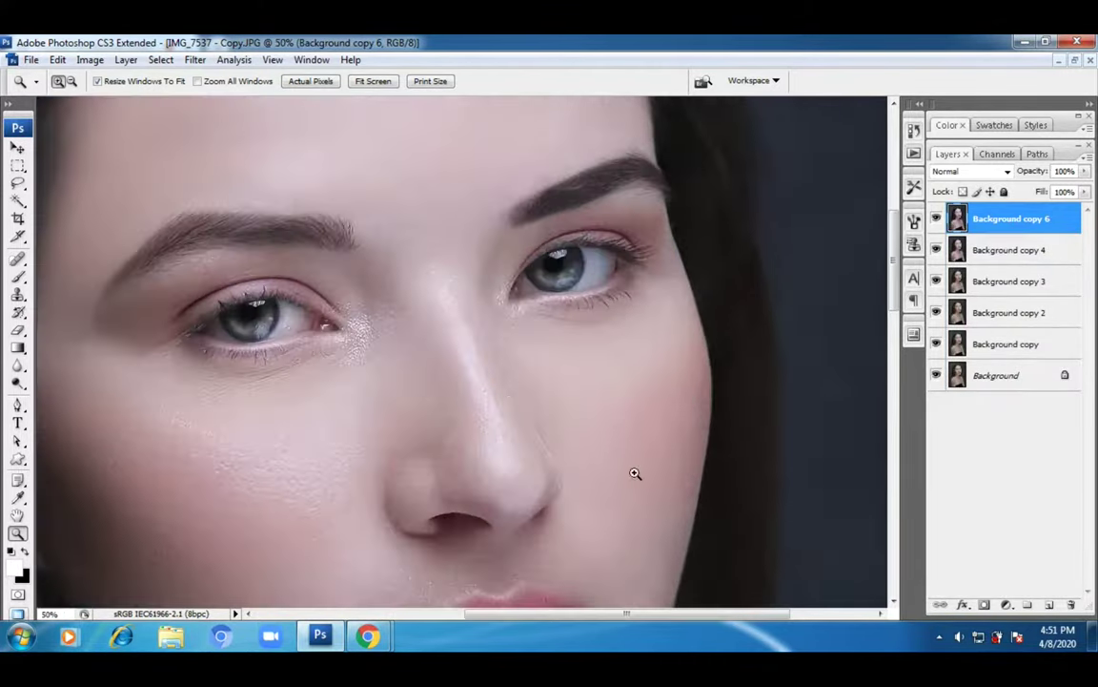
left_click(195, 59)
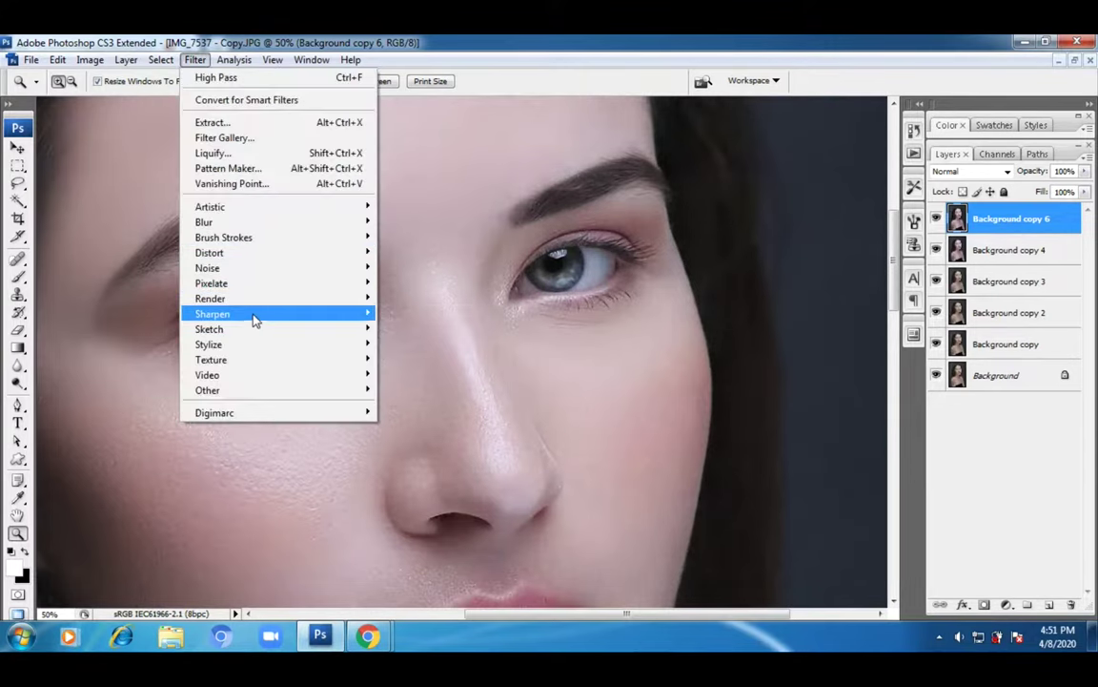
- Open Smart Sharpen (Amount 50%, Radius 0.5, Remove Lens Blur) and inspect the eye in the preview
mouse_move(257, 315)
left_click(444, 361)
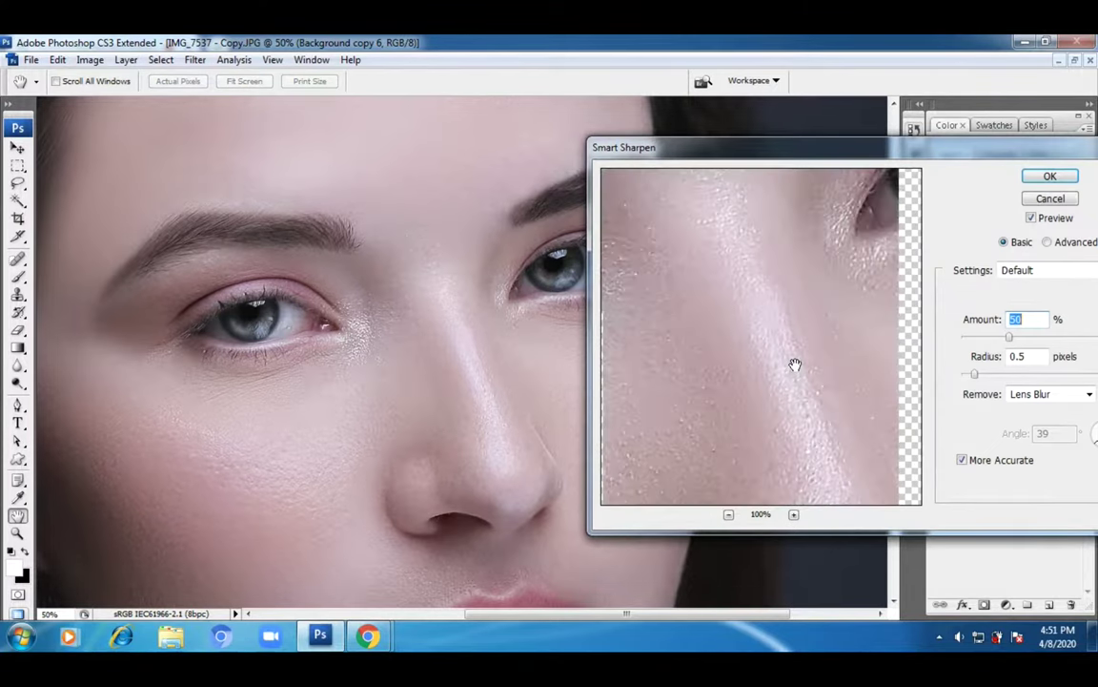
left_click_drag(782, 372, 927, 320)
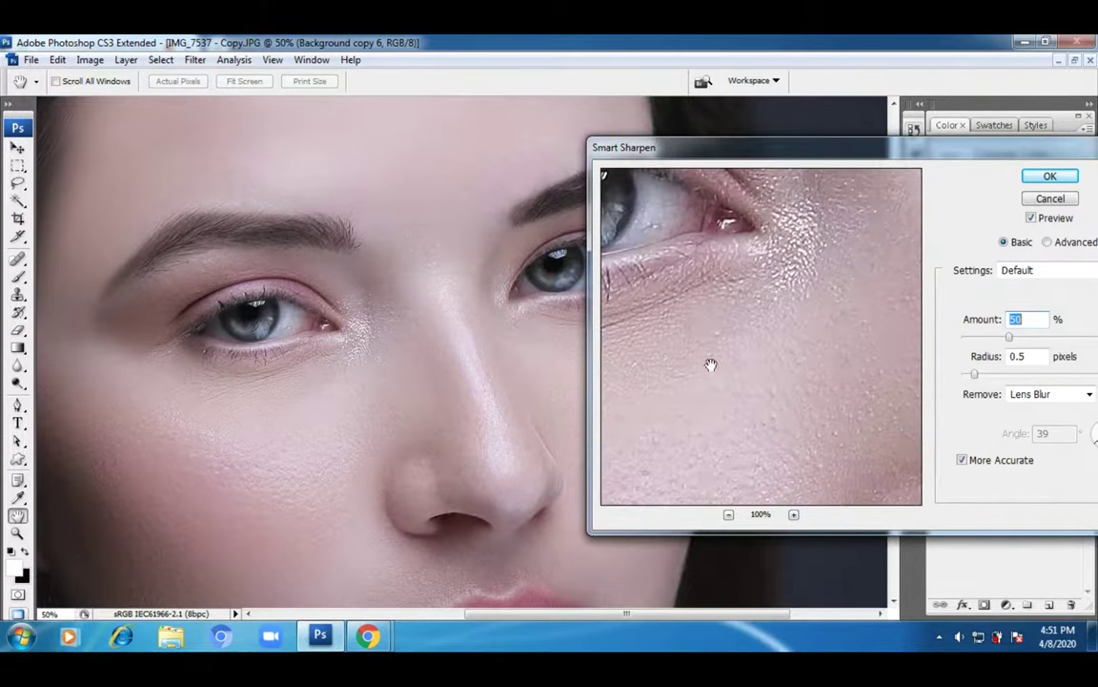
left_click_drag(705, 334, 716, 365)
left_click_drag(648, 365, 746, 368)
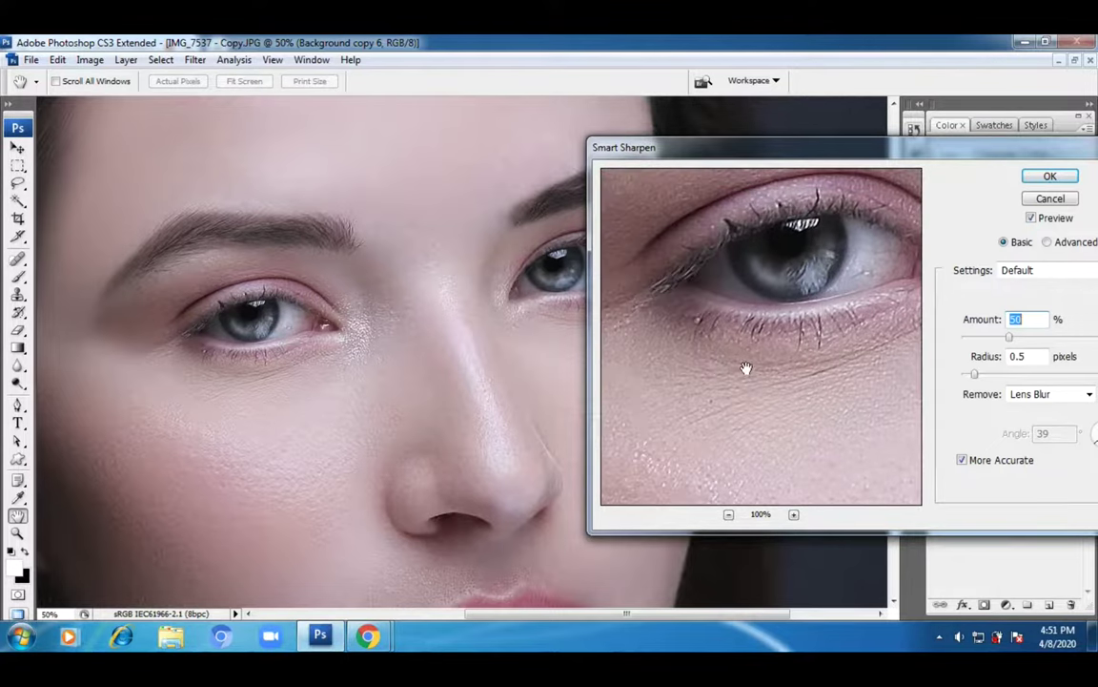
left_click(728, 514)
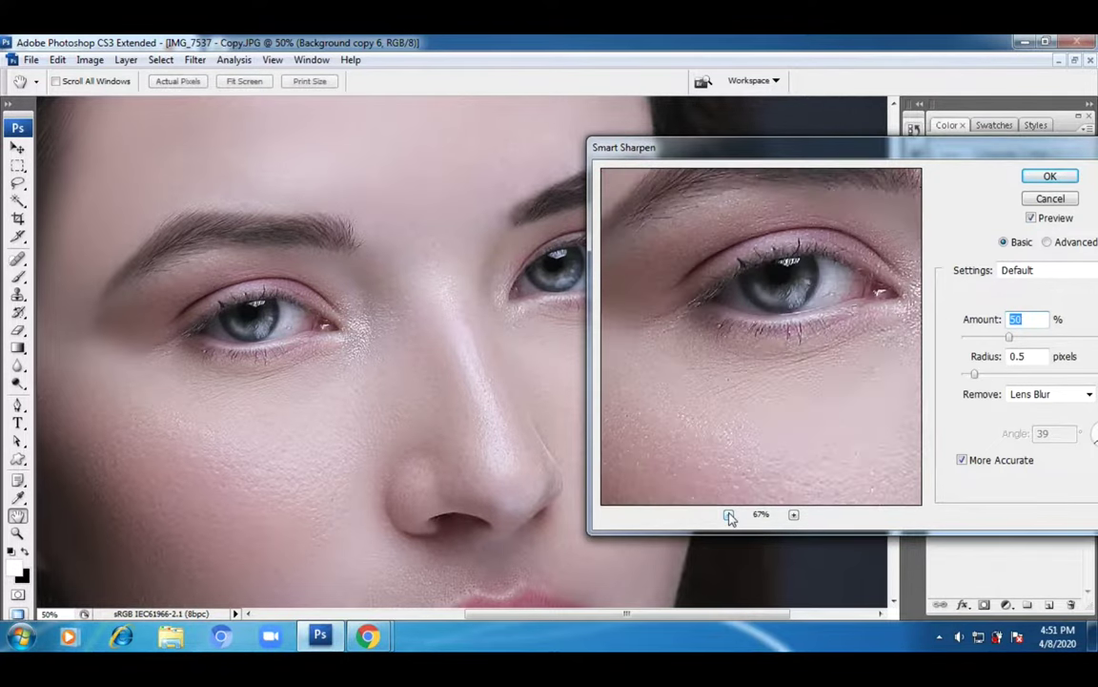
left_click(729, 514)
left_click_drag(710, 267, 717, 343)
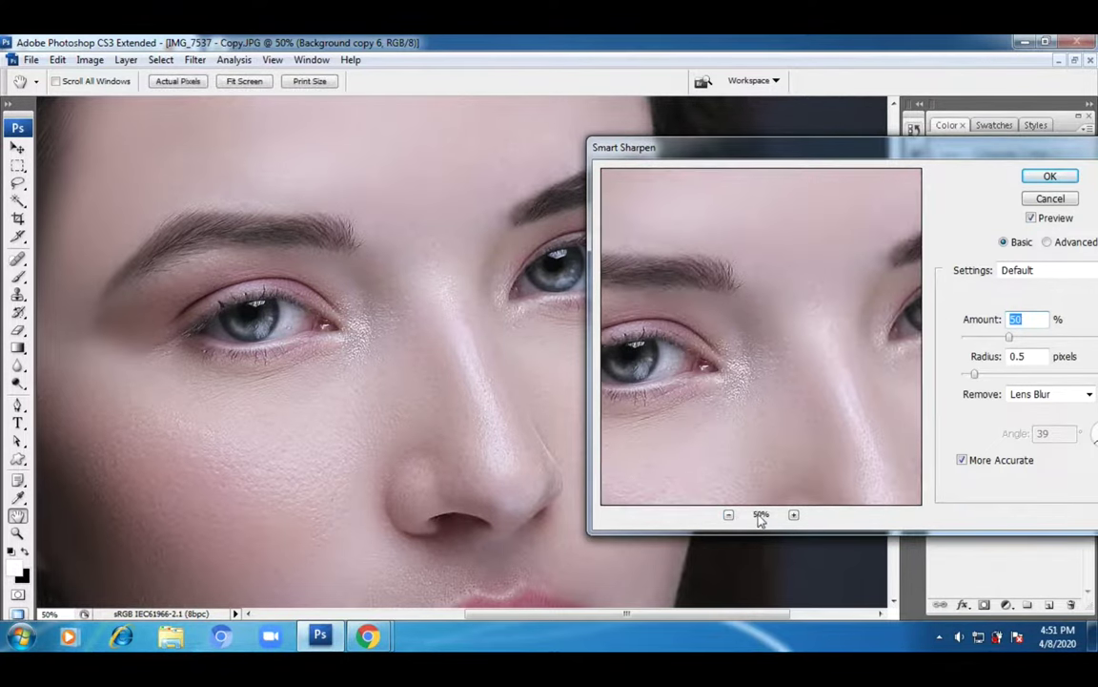
left_click(793, 514)
left_click(793, 514)
left_click_drag(756, 348, 816, 417)
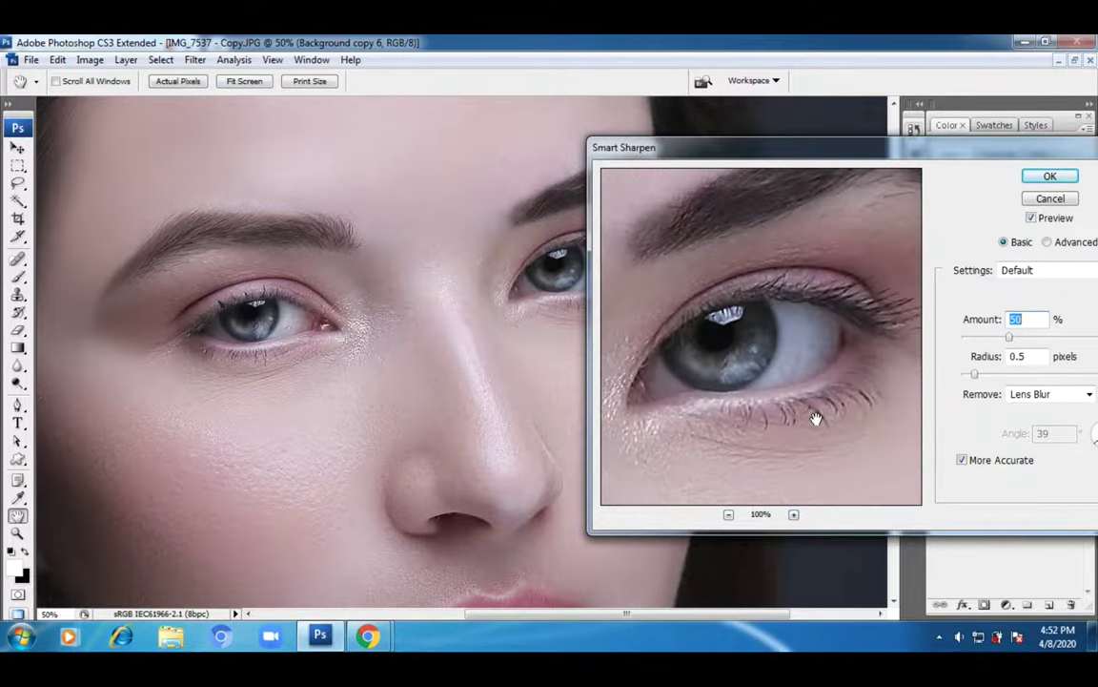
- Review the whole face in the preview at 25% and apply the Smart Sharpen
left_click(728, 514)
left_click(729, 514)
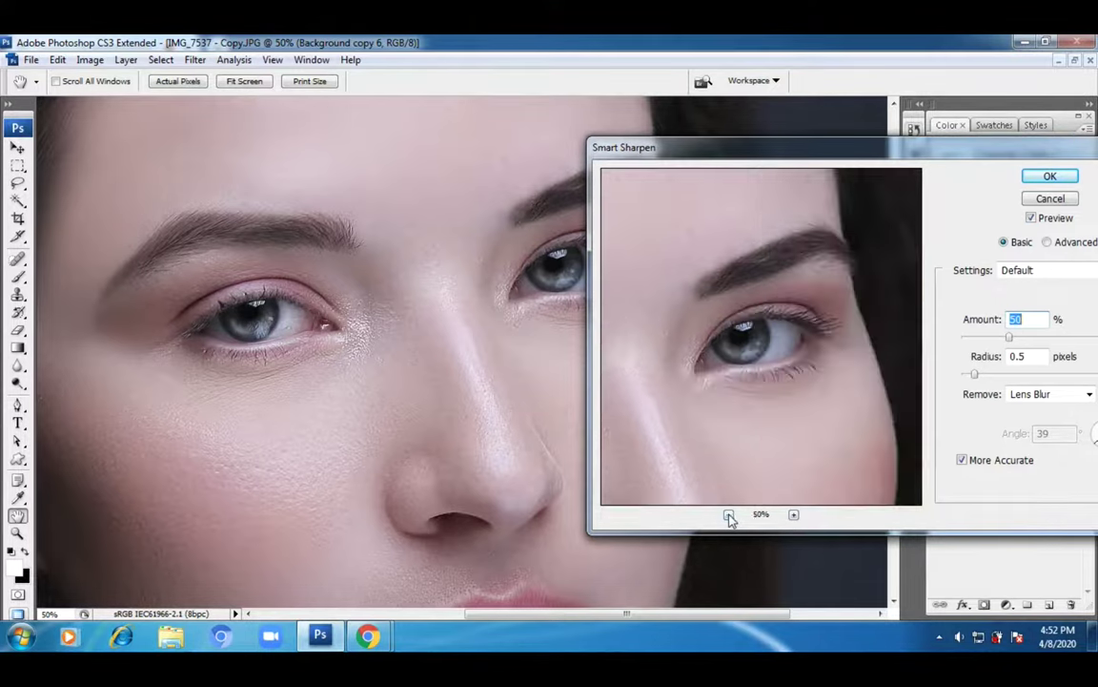
left_click(729, 514)
left_click(728, 514)
left_click_drag(730, 432, 805, 363)
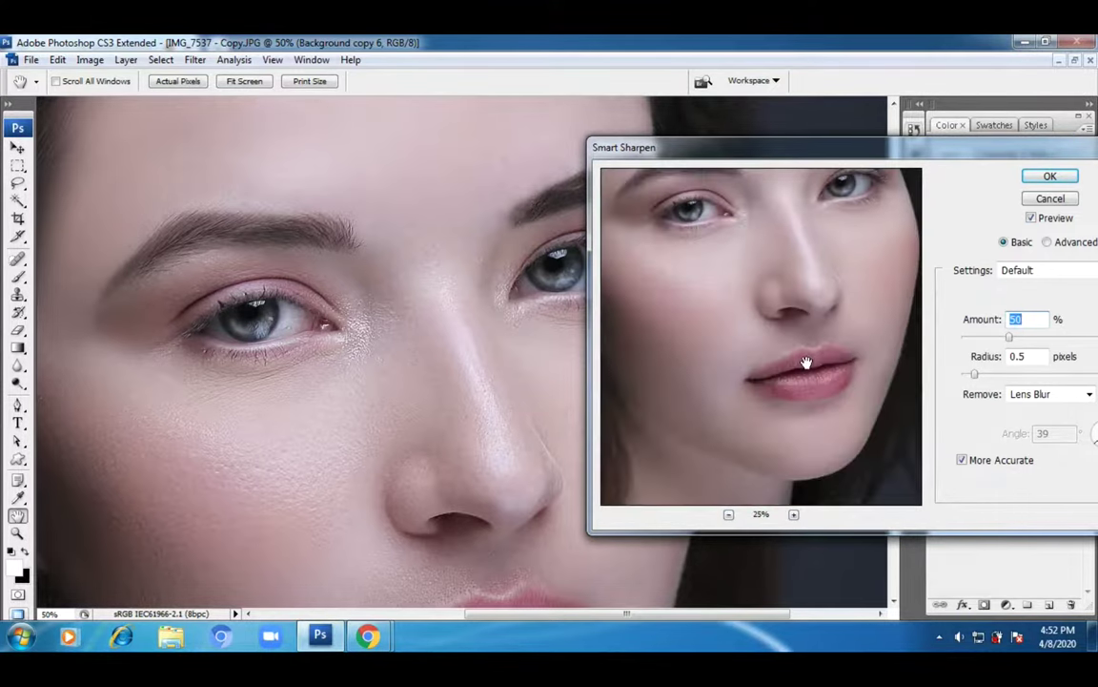
left_click(728, 514)
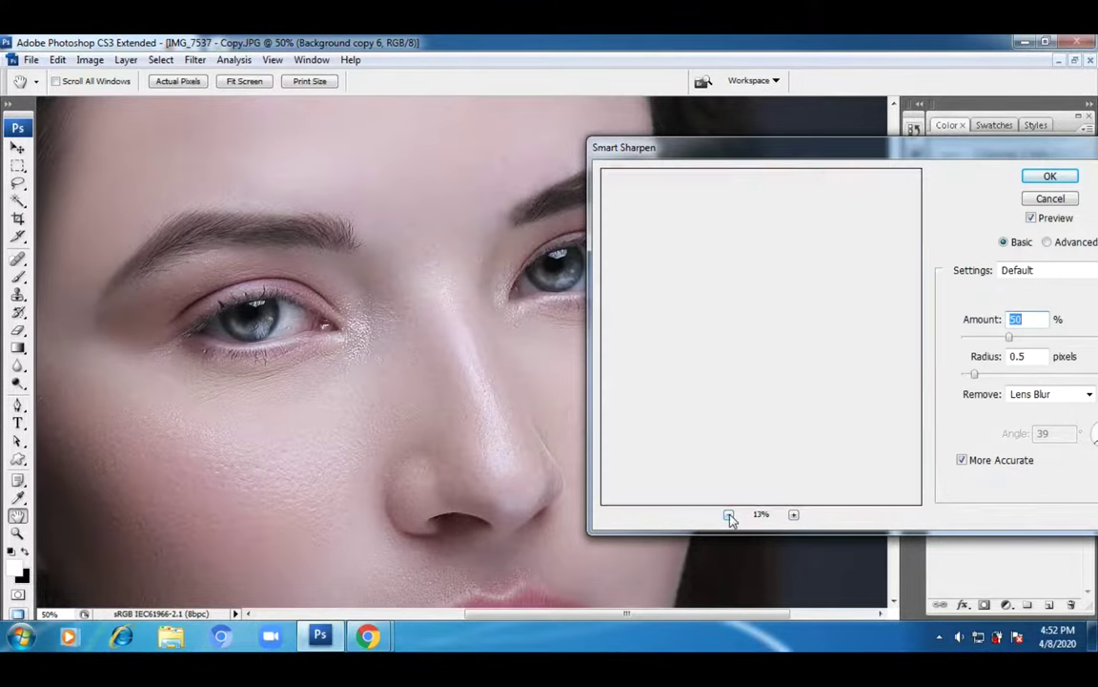
left_click(1048, 176)
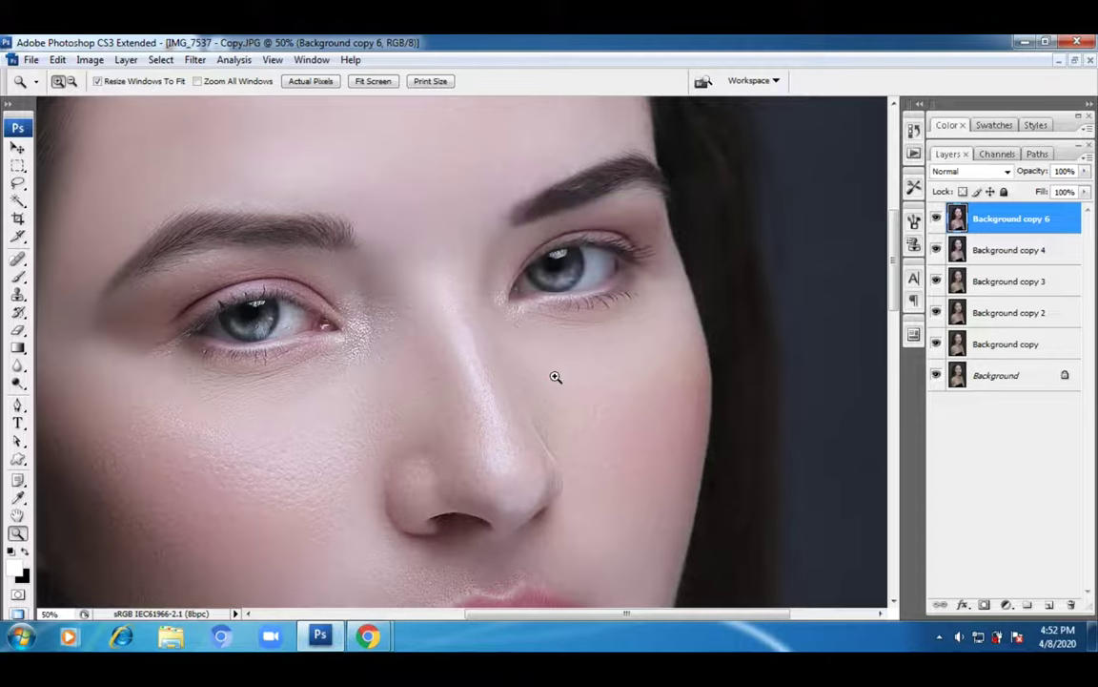
left_click(343, 392, "alt")
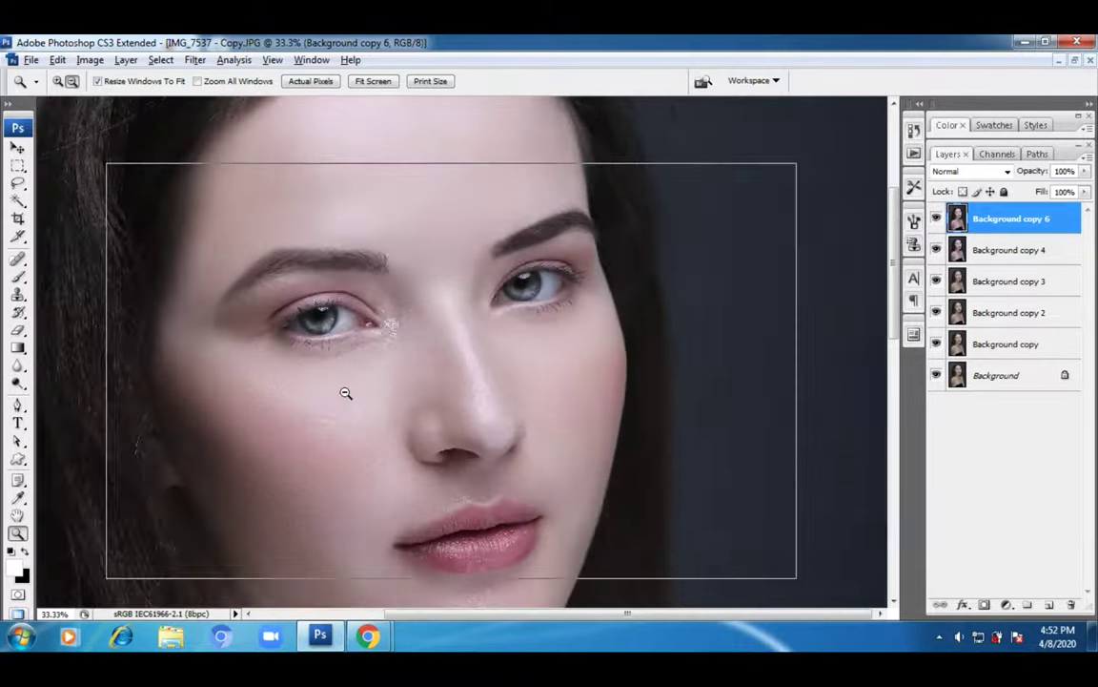
left_click(328, 386, "alt")
left_click(461, 399, "alt")
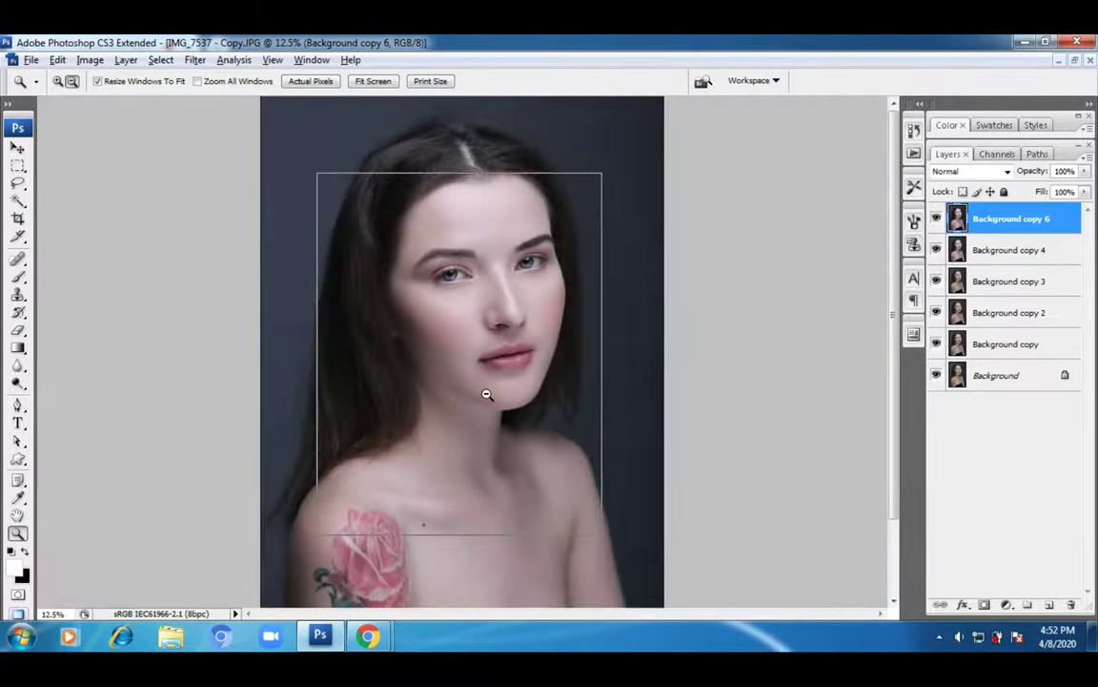
left_click(485, 392, "alt")
left_click_drag(937, 250, 937, 344)
left_click(936, 219)
left_click(936, 219)
left_click(936, 220)
left_click(936, 219)
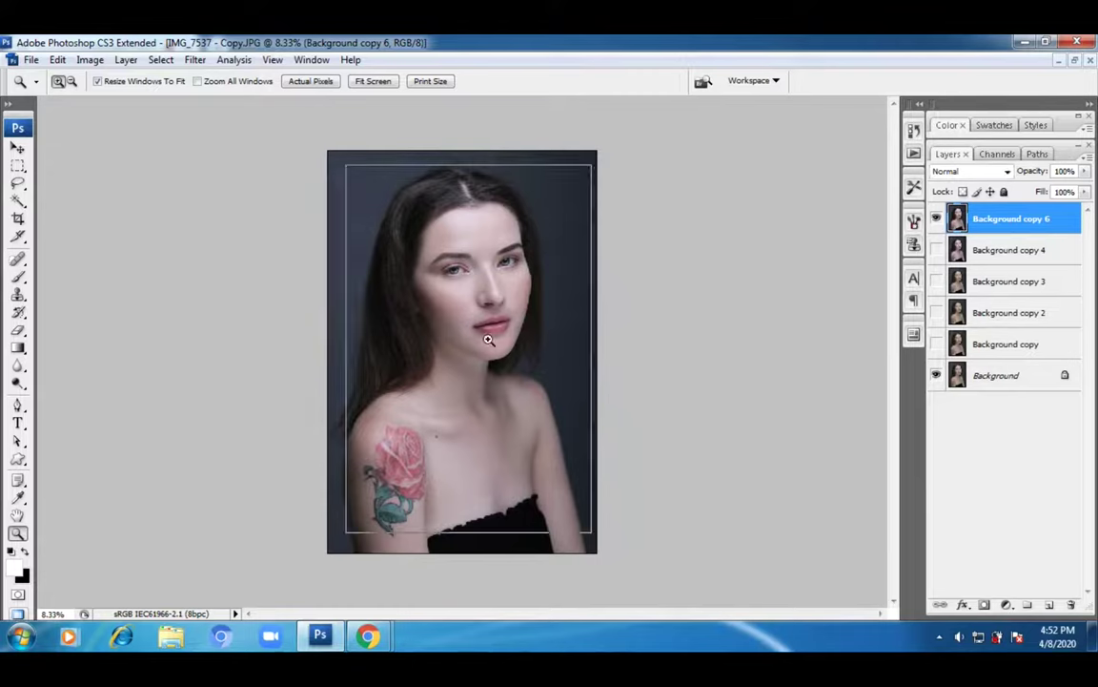
left_click(488, 334)
left_click(480, 314)
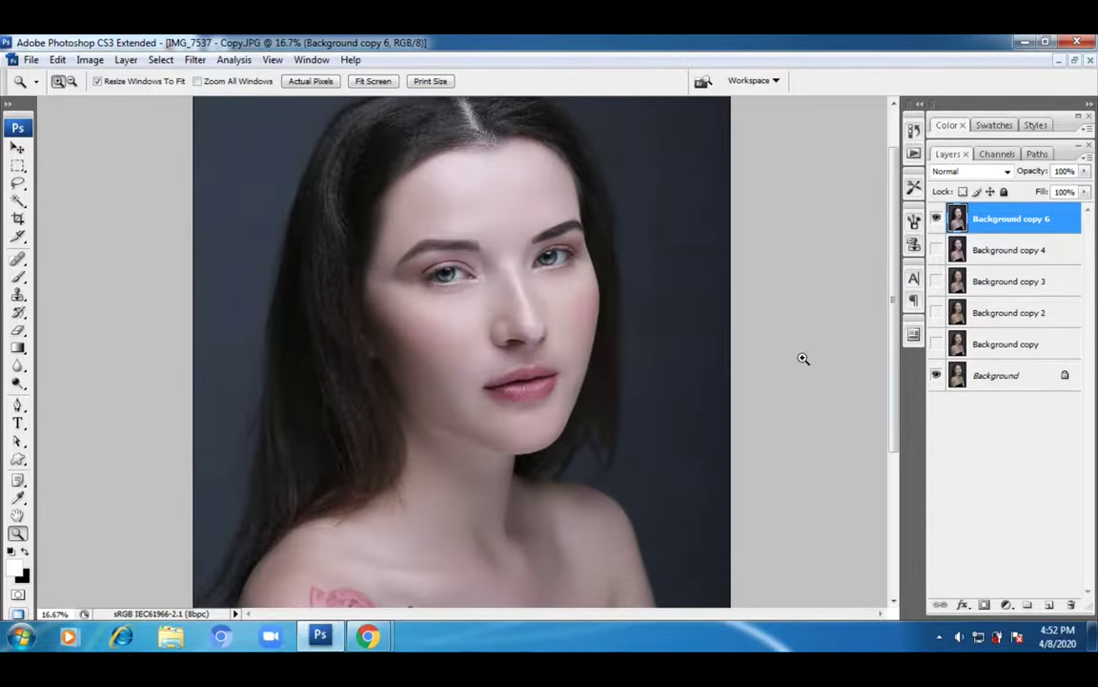
left_click(936, 219)
left_click(936, 220)
left_click(936, 219)
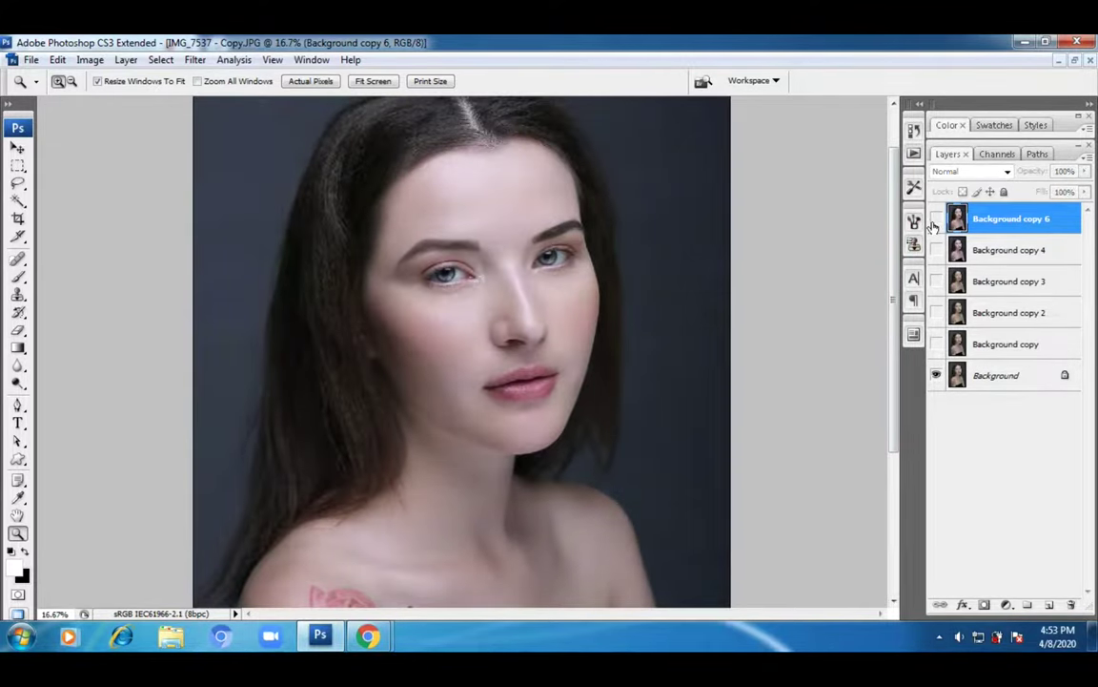
left_click(936, 219)
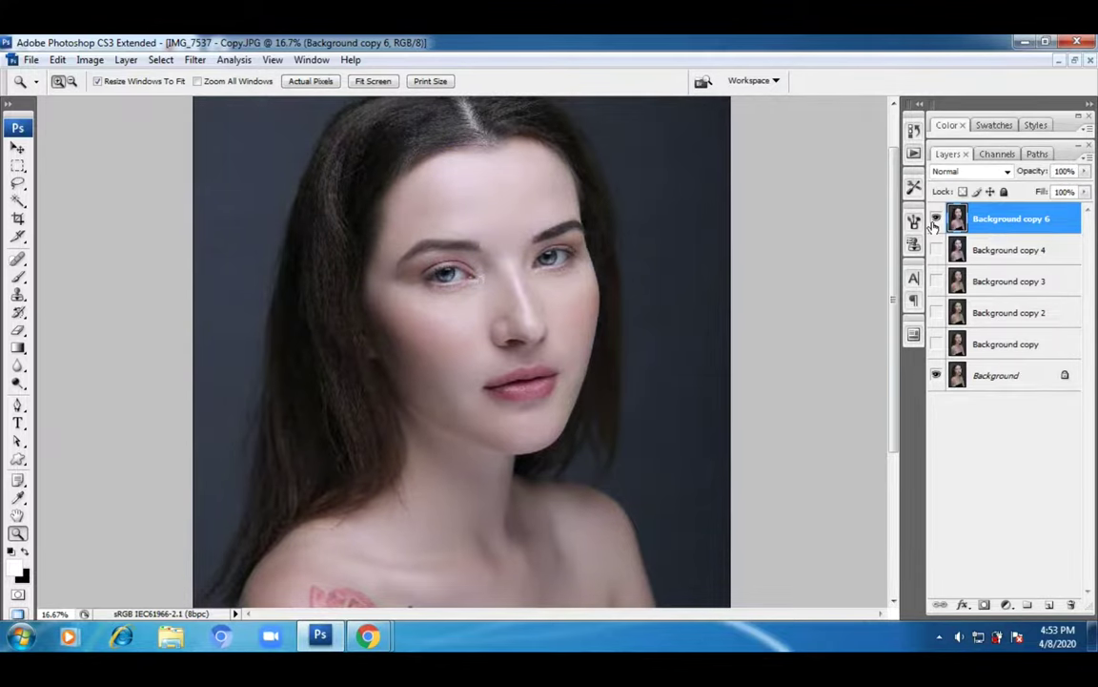
left_click(508, 326)
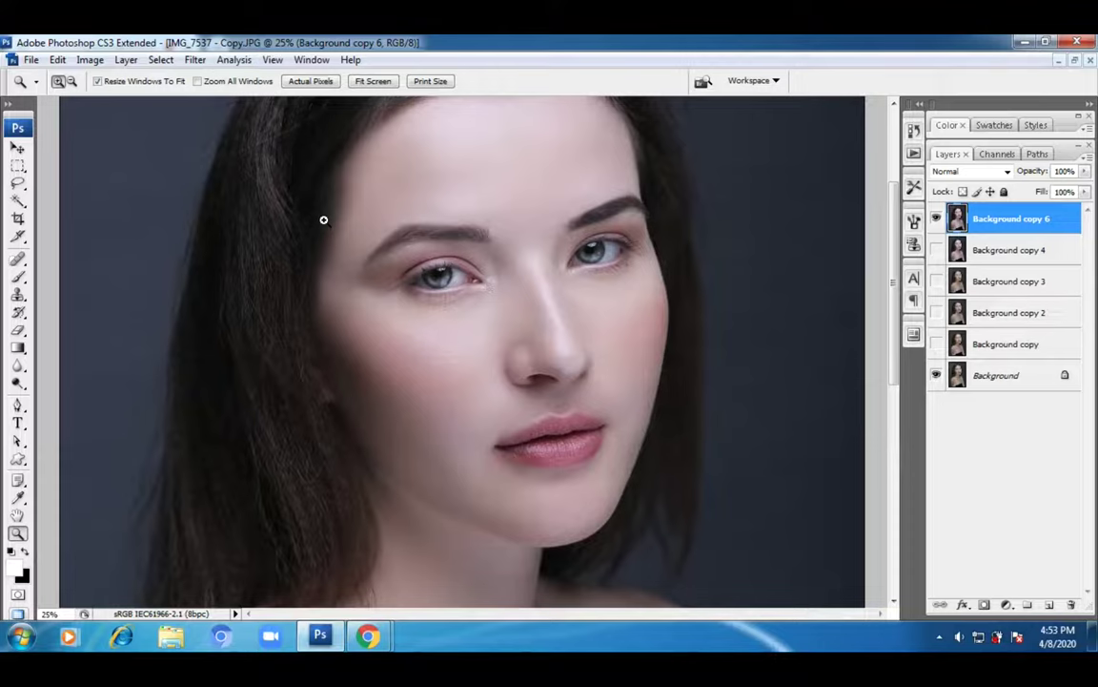
left_click(936, 220)
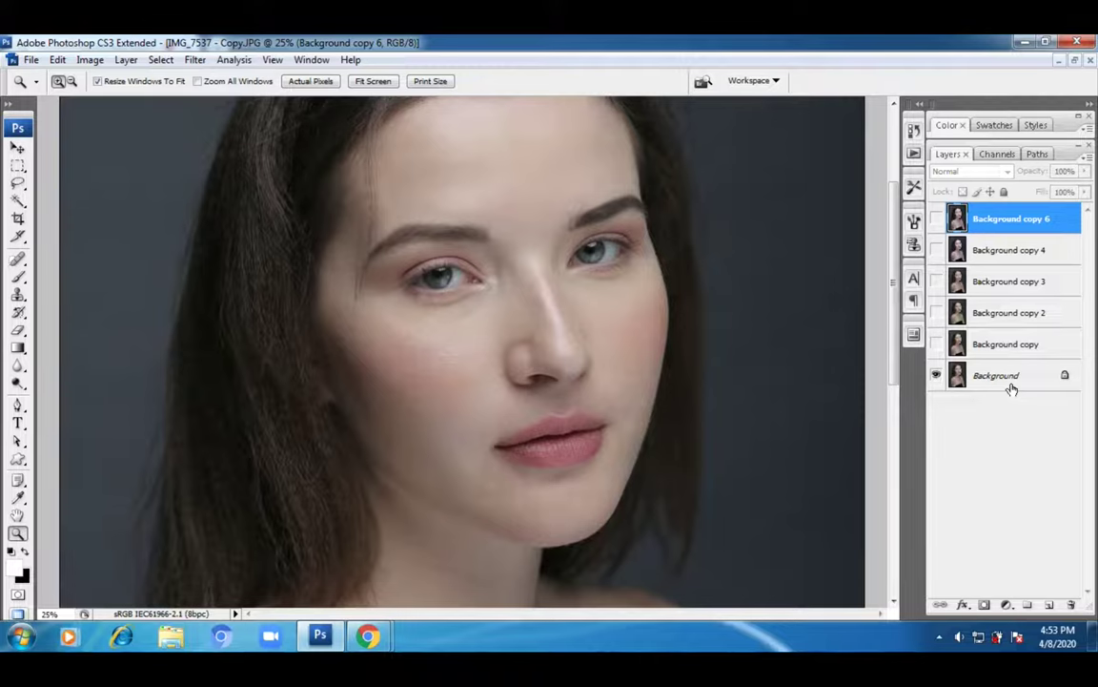
left_click(194, 59)
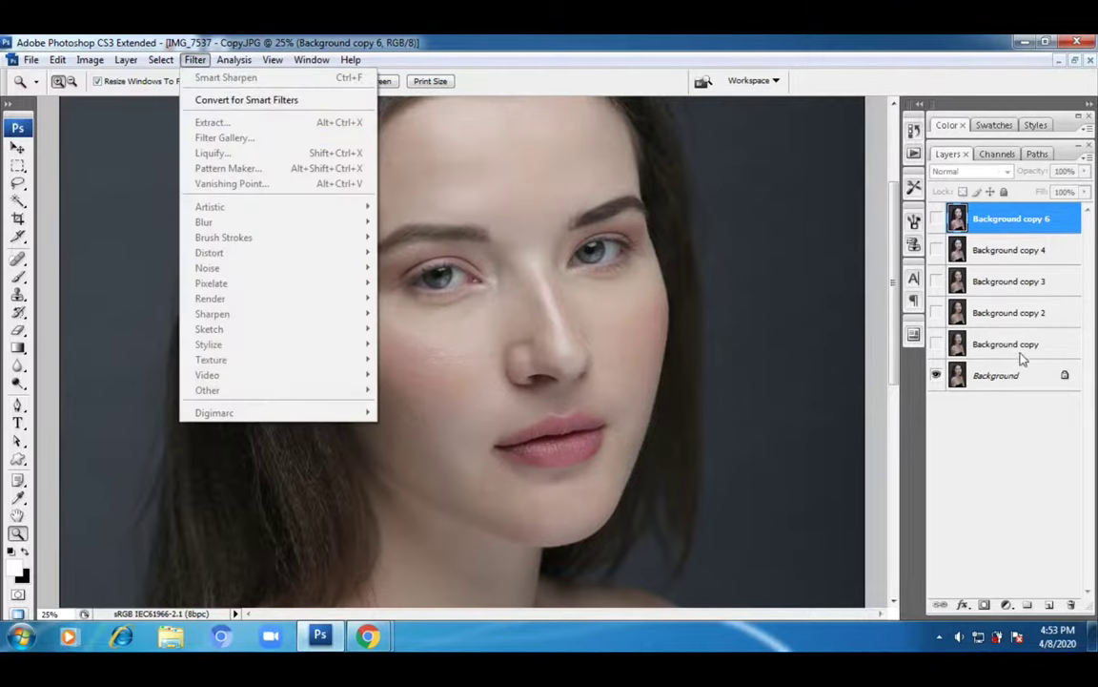
left_click(1001, 374)
left_click(193, 59)
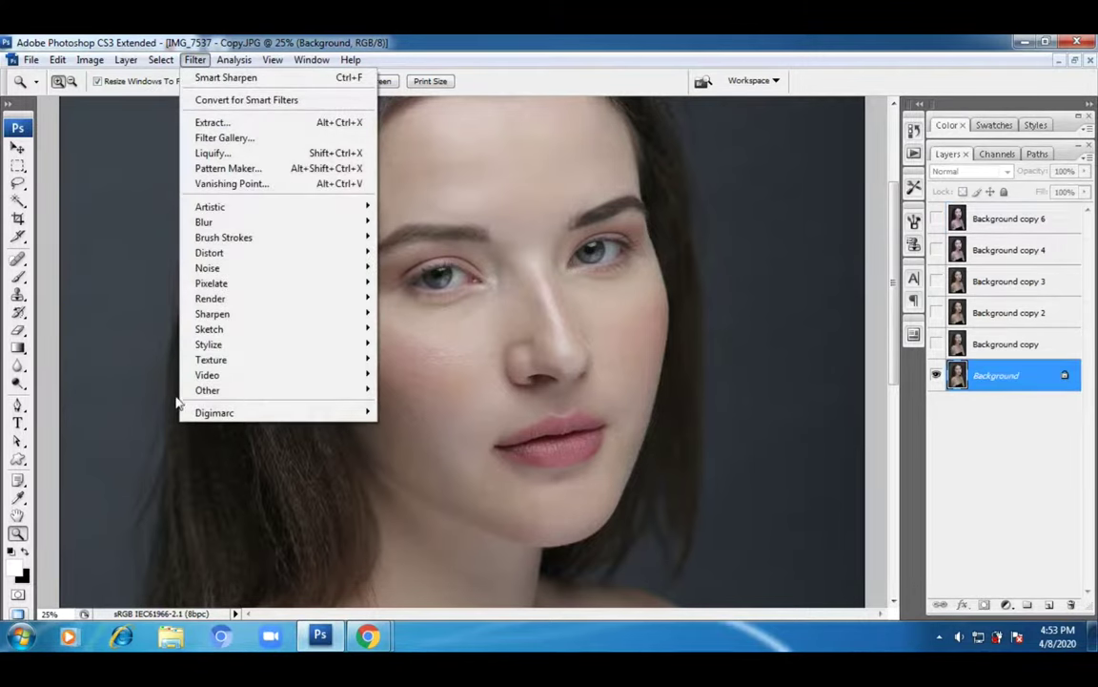
mouse_move(215, 390)
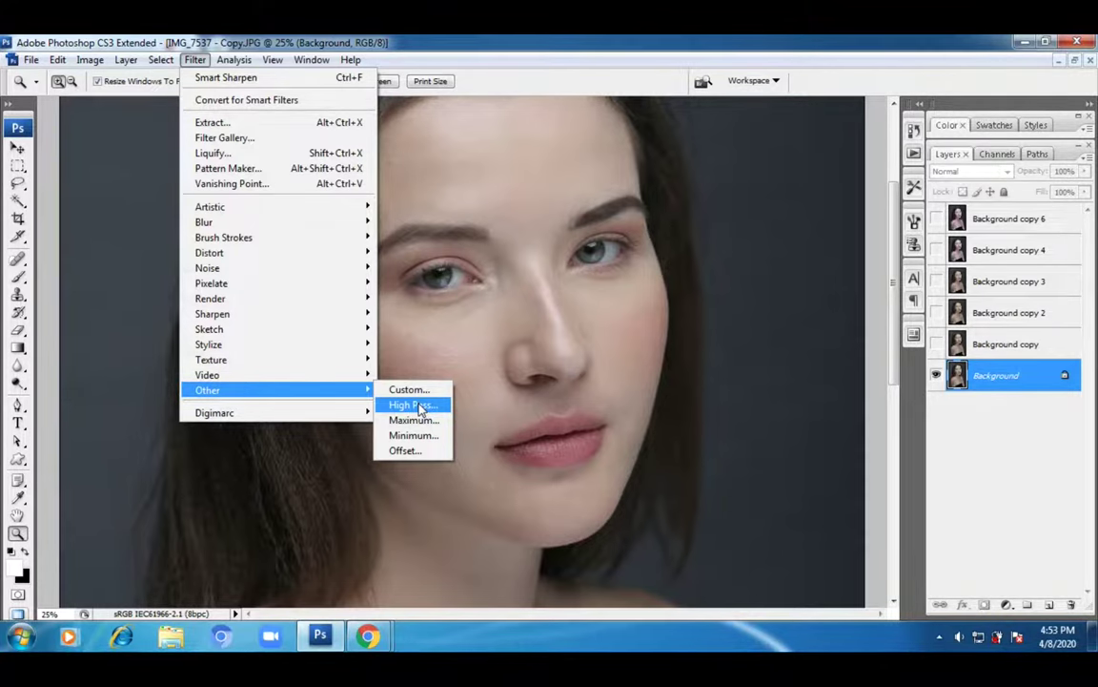
left_click(412, 405)
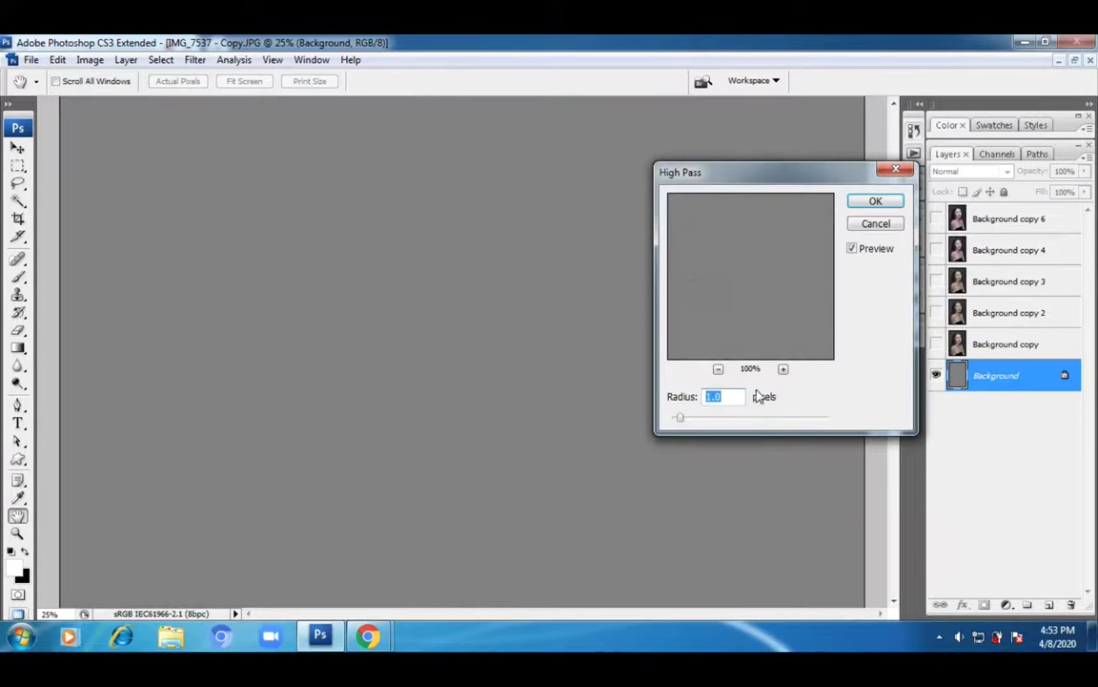
type("25")
left_click(875, 201)
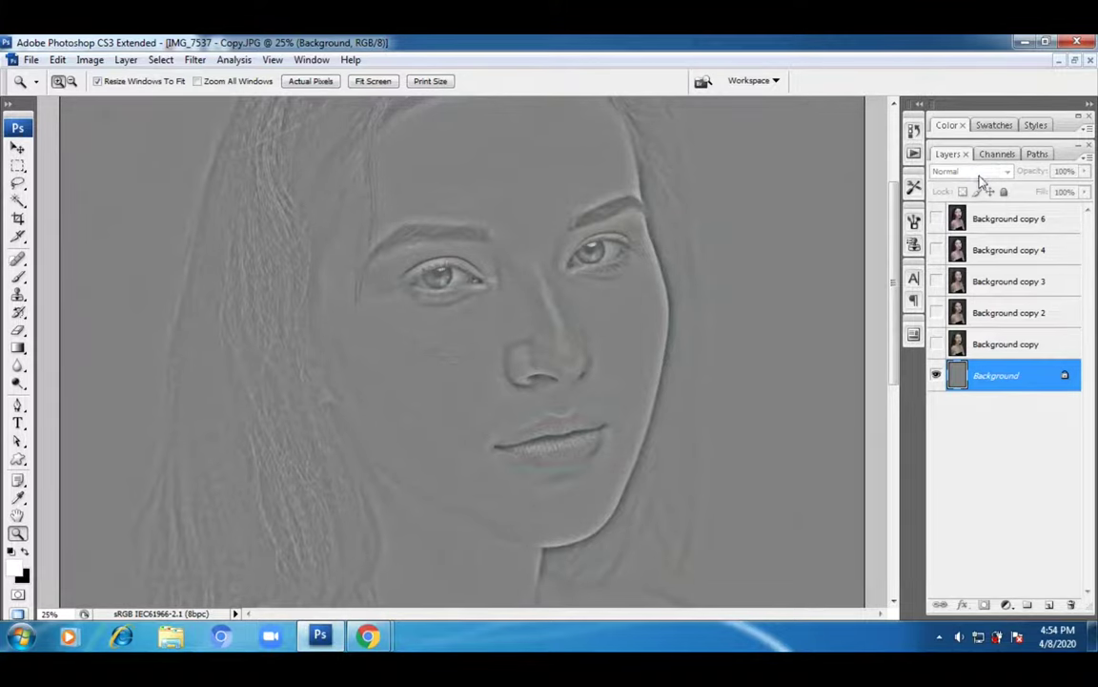
key("ctrl+z")
left_click_drag(1012, 375, 1049, 606)
- Make Background copy 5 a 25-pixel High Pass layer in Vivid Light, inverted
left_click(194, 59)
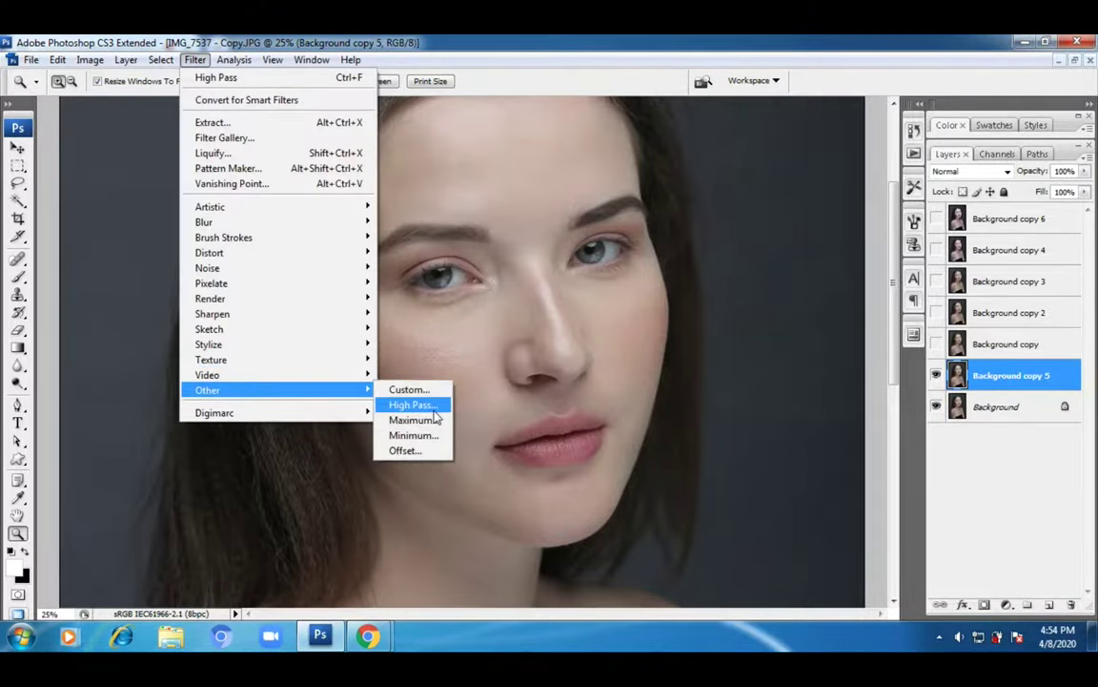
left_click(405, 408)
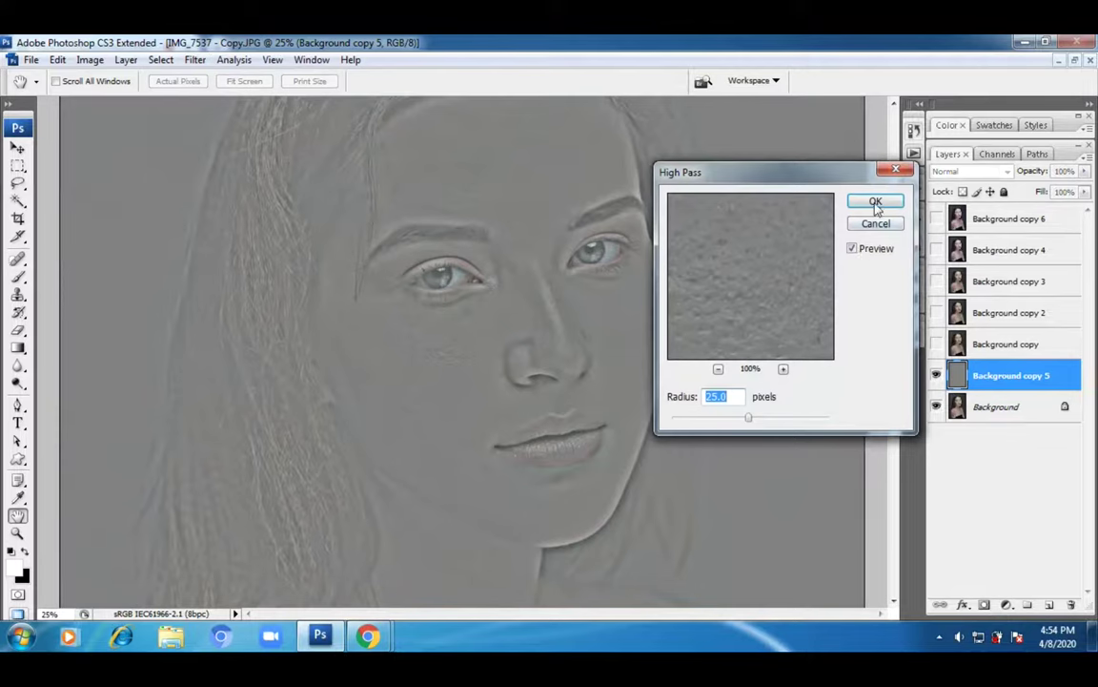
left_click(875, 202)
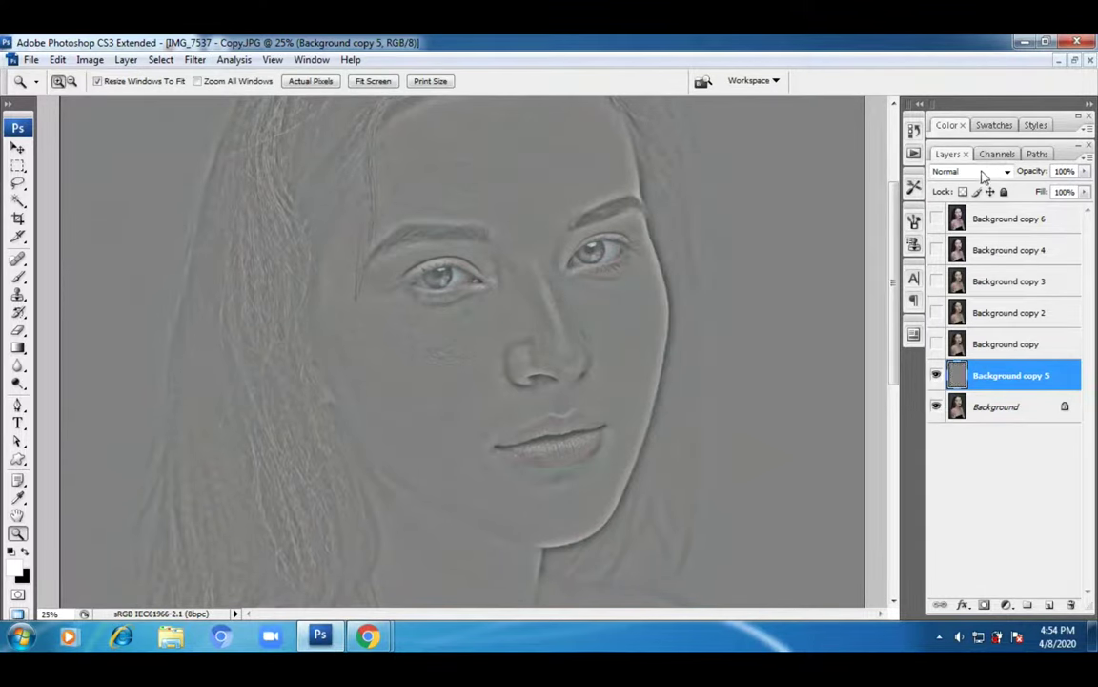
left_click(980, 173)
left_click(965, 420)
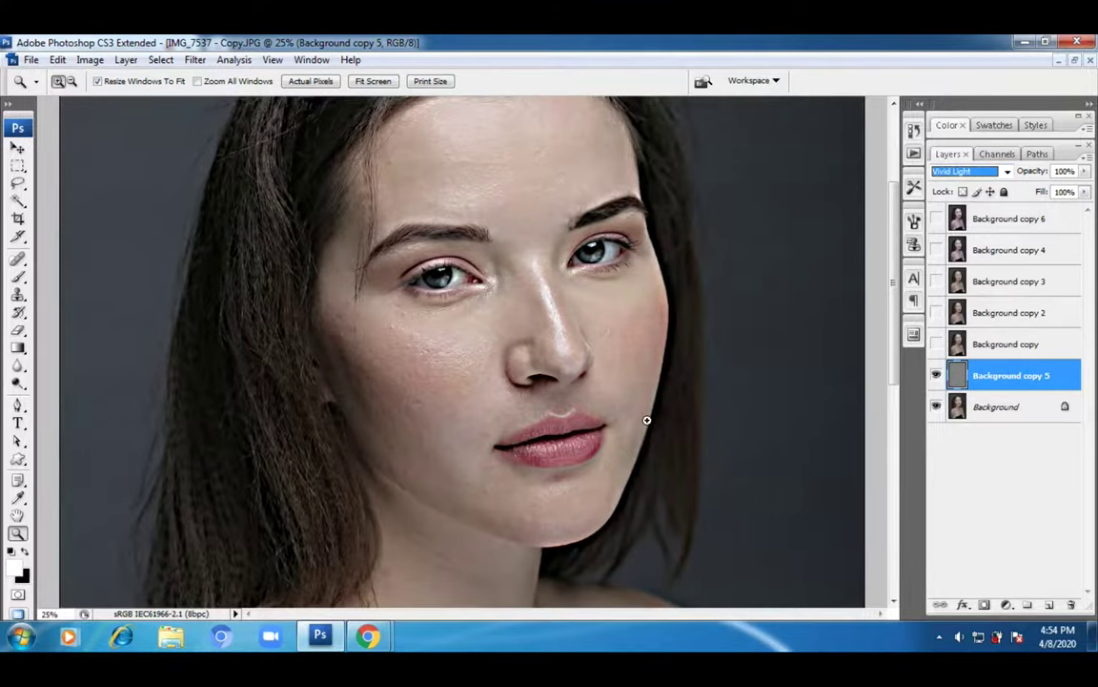
key("ctrl+i")
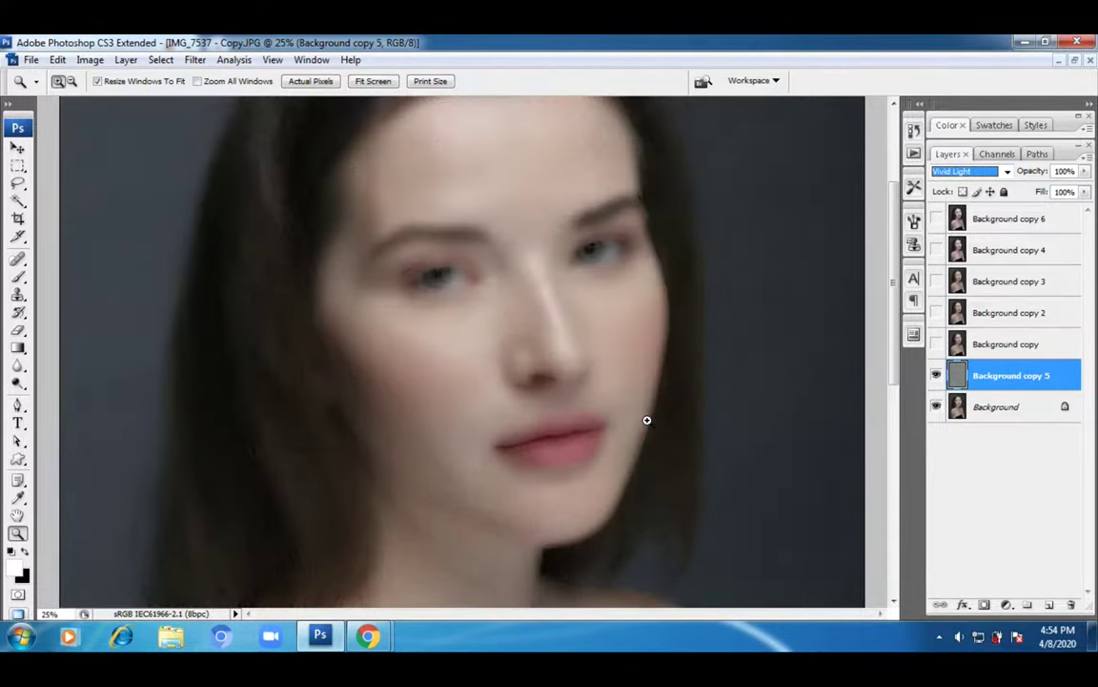
- Apply a 10-pixel Gaussian Blur to the inverted High Pass layer
left_click(195, 60)
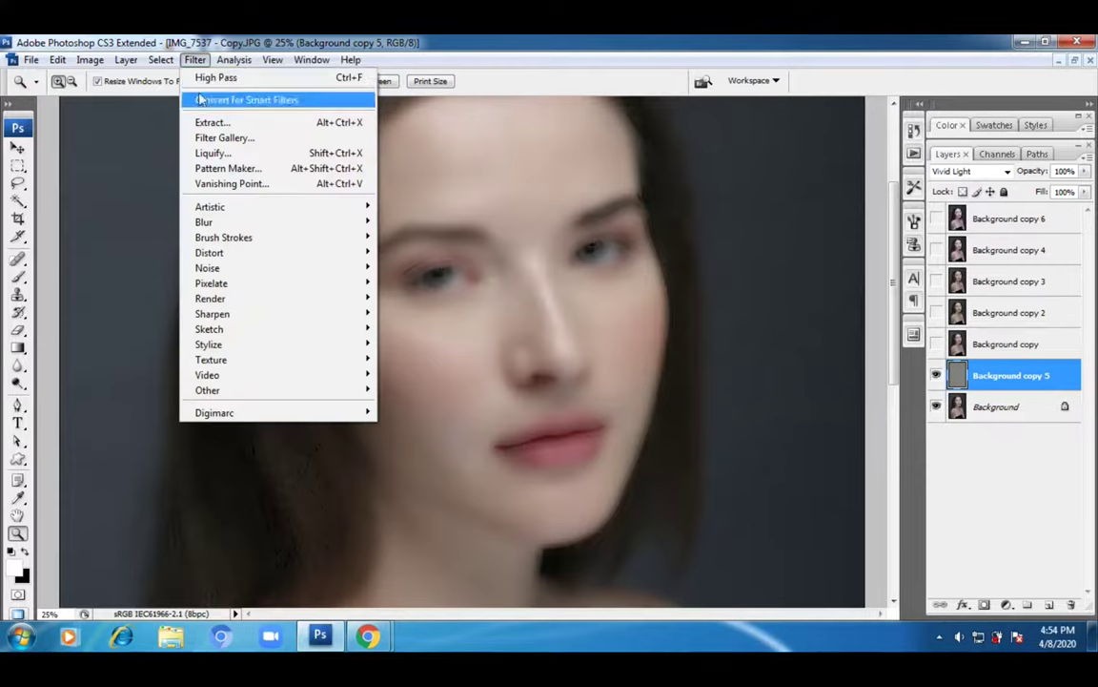
mouse_move(206, 222)
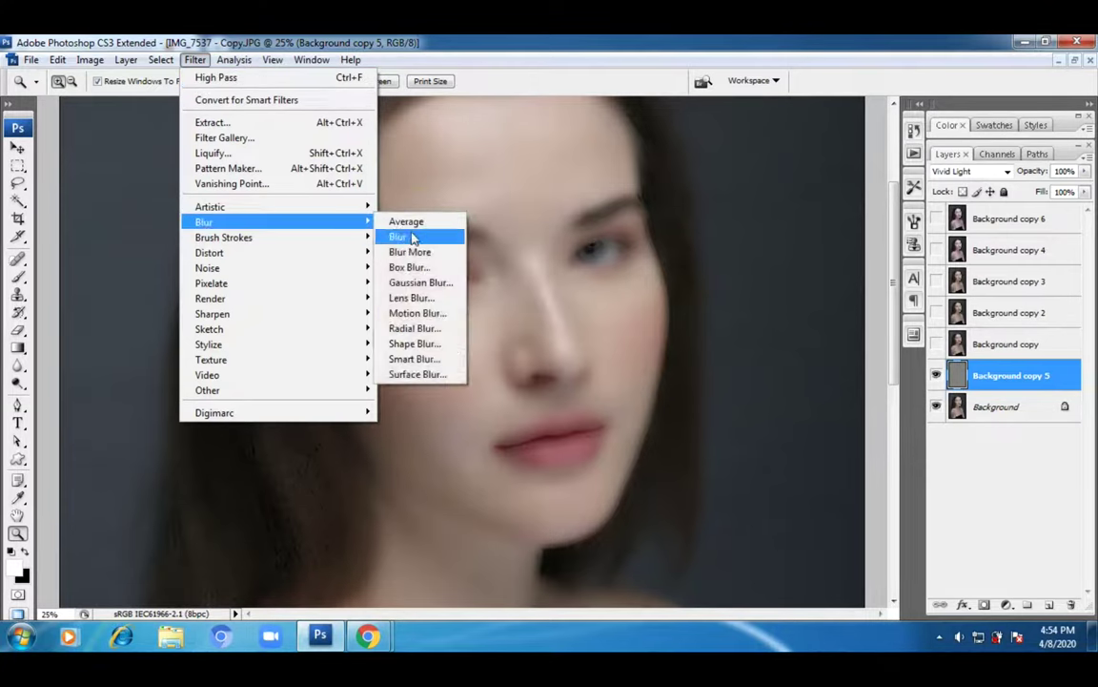
left_click(413, 284)
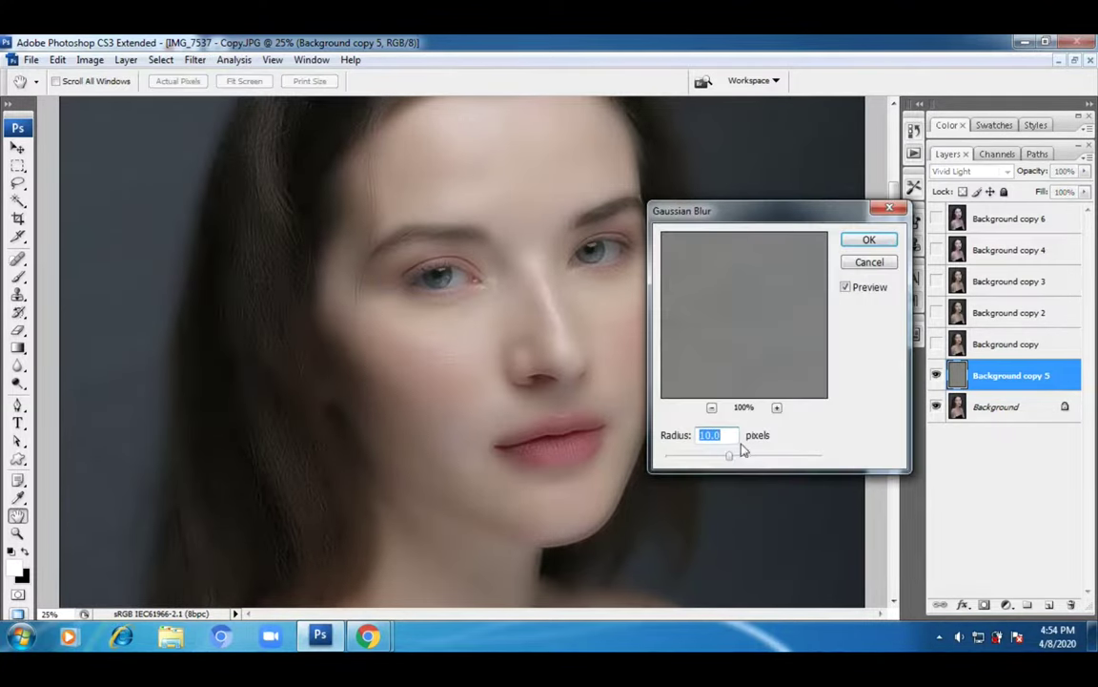
left_click(868, 239)
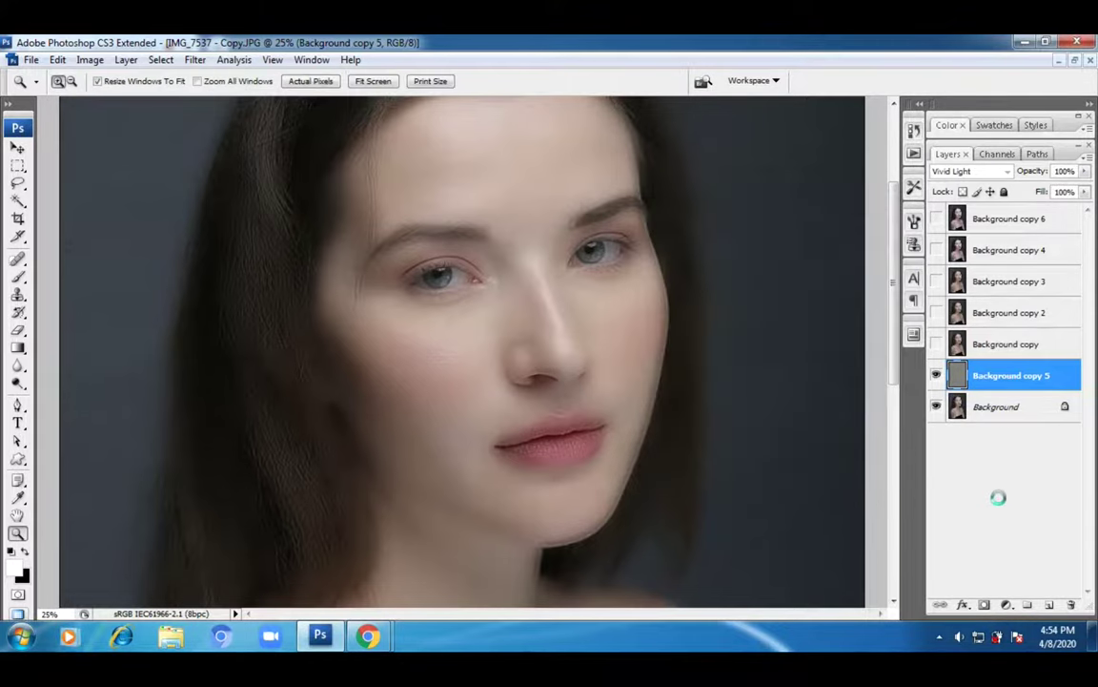
- Give Background copy 5 a black hide-all mask, set a 329 px soft brush, and hide the layer
left_click(983, 606)
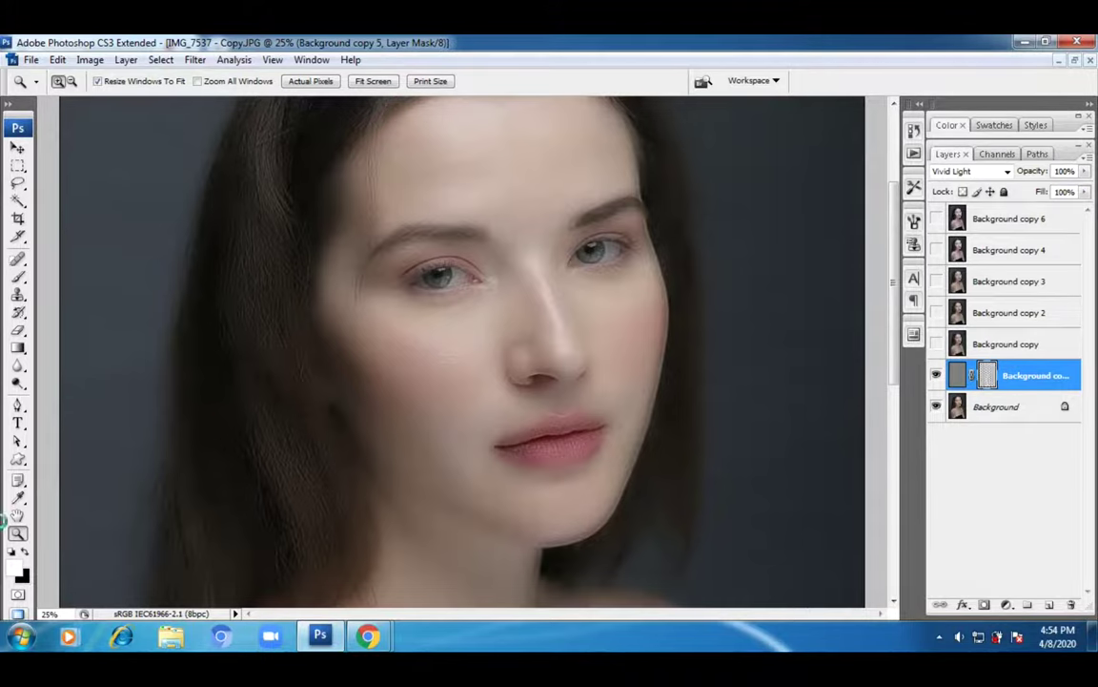
key("ctrl+i")
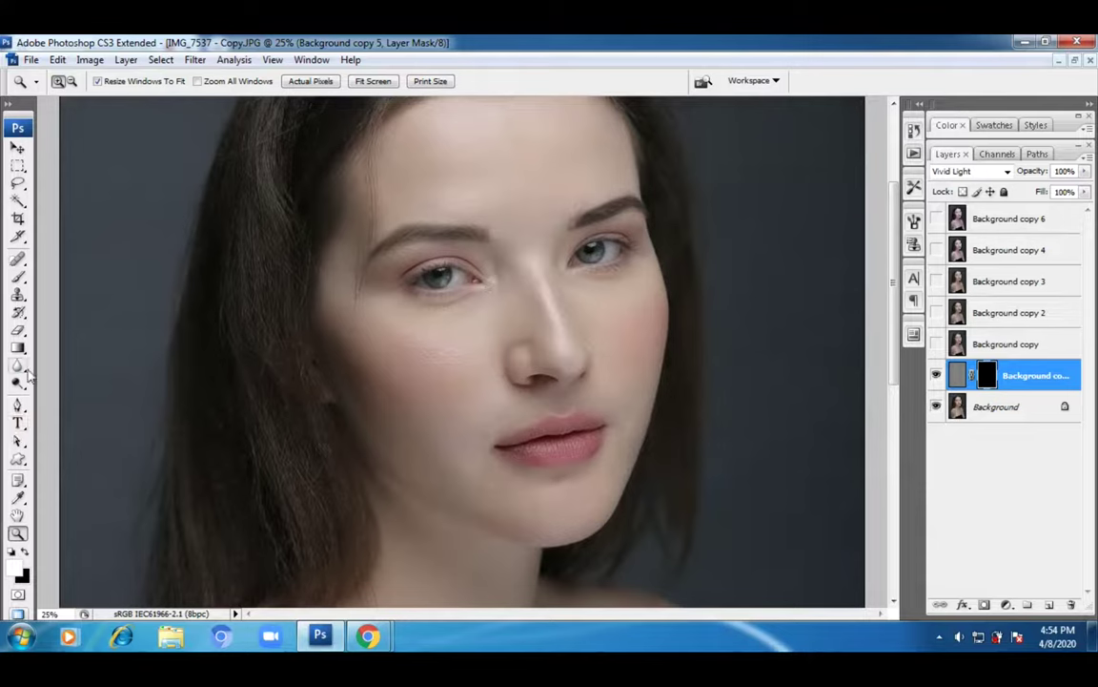
left_click(18, 277)
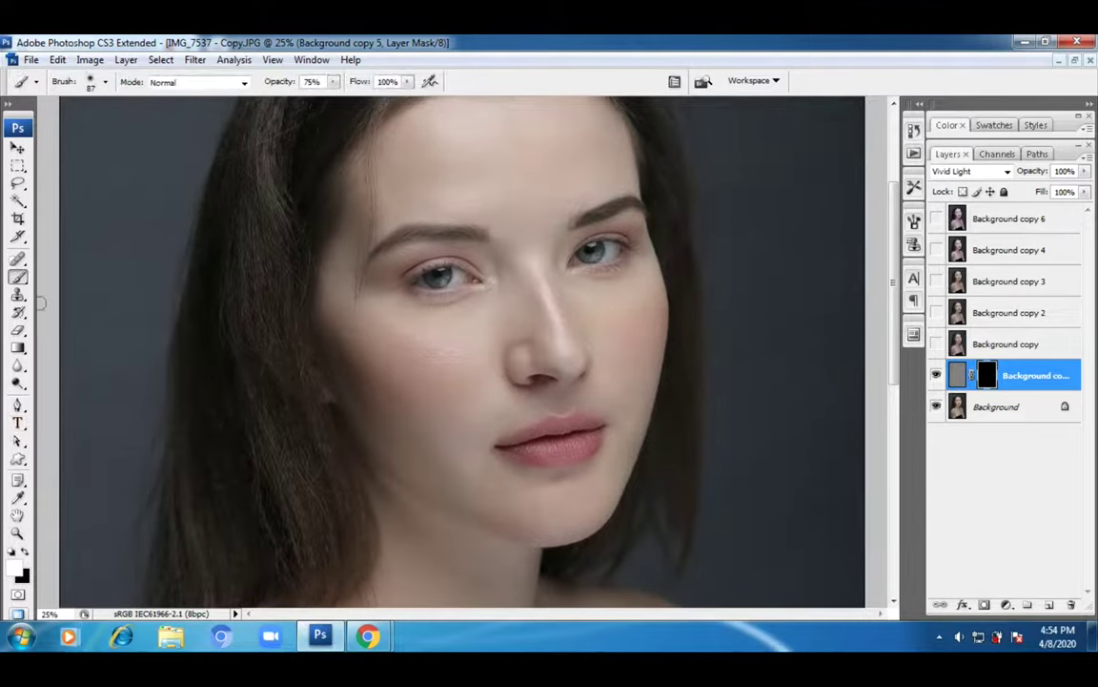
left_click(103, 83)
left_click_drag(147, 135, 143, 122)
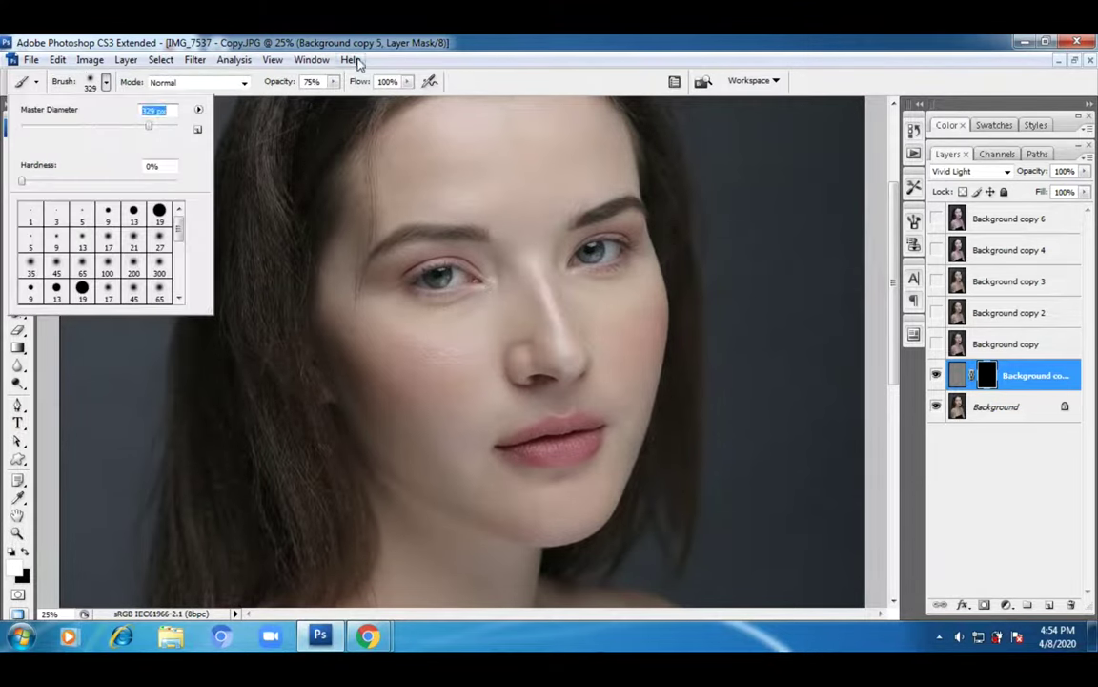
key("Return")
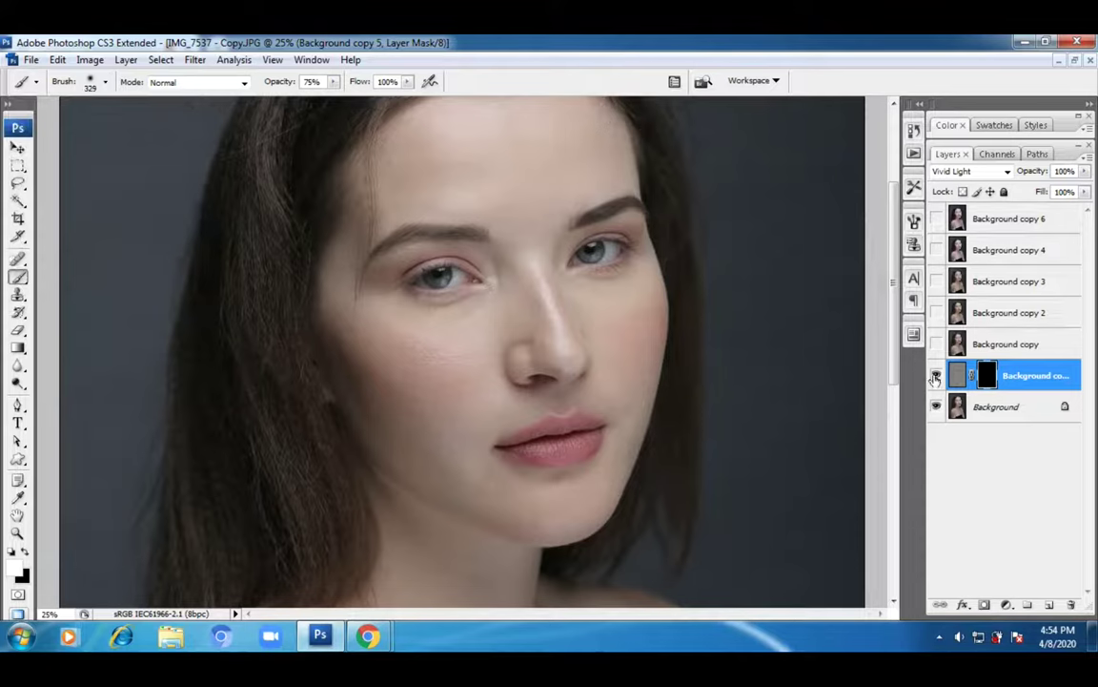
left_click(935, 377)
- Select the Clone Stamp tool and leave Background copy 3 visible, hiding Background copy and copy 2
left_click(935, 344)
left_click(1015, 347)
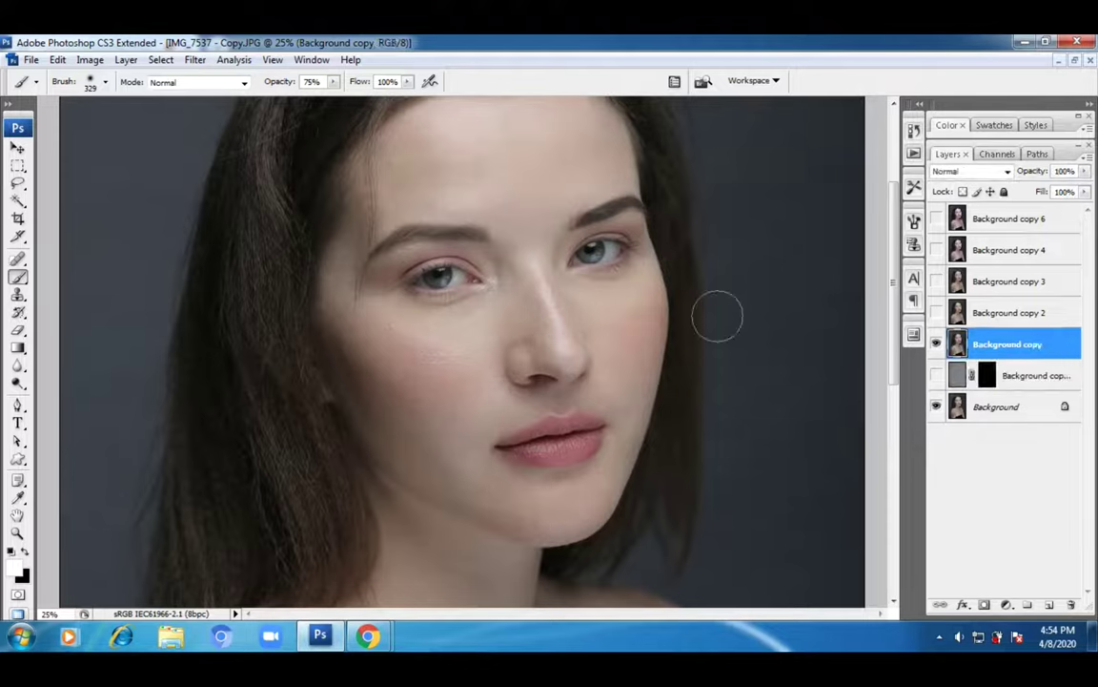
left_click(935, 313)
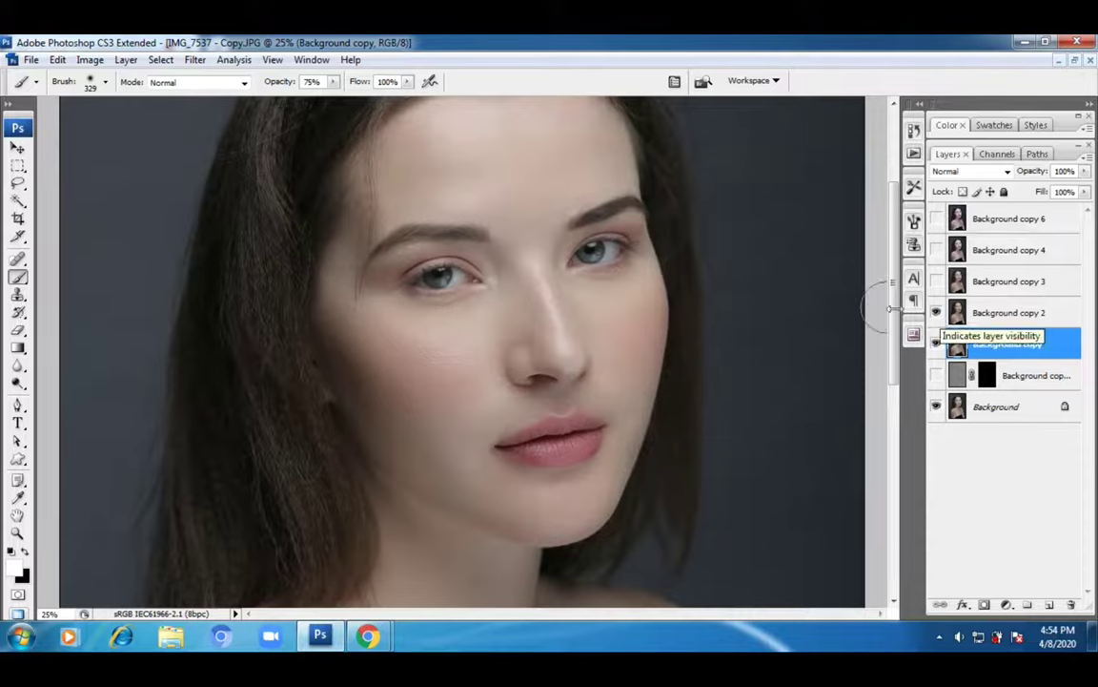
left_click(17, 294)
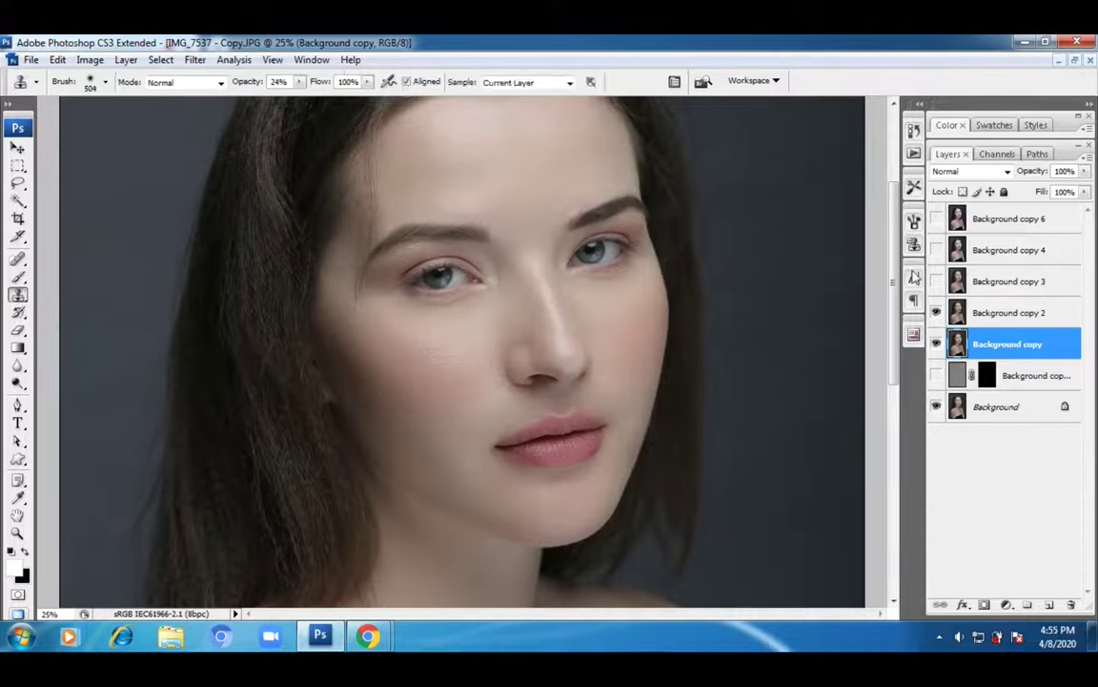
left_click(935, 345)
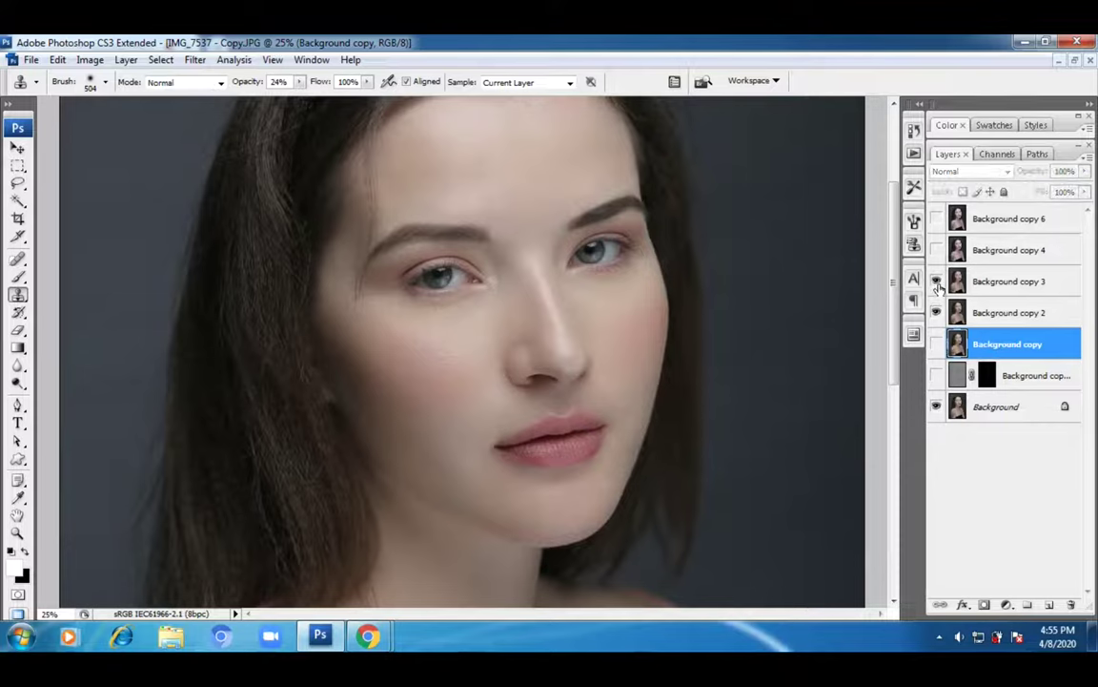
left_click(935, 281)
left_click(935, 313)
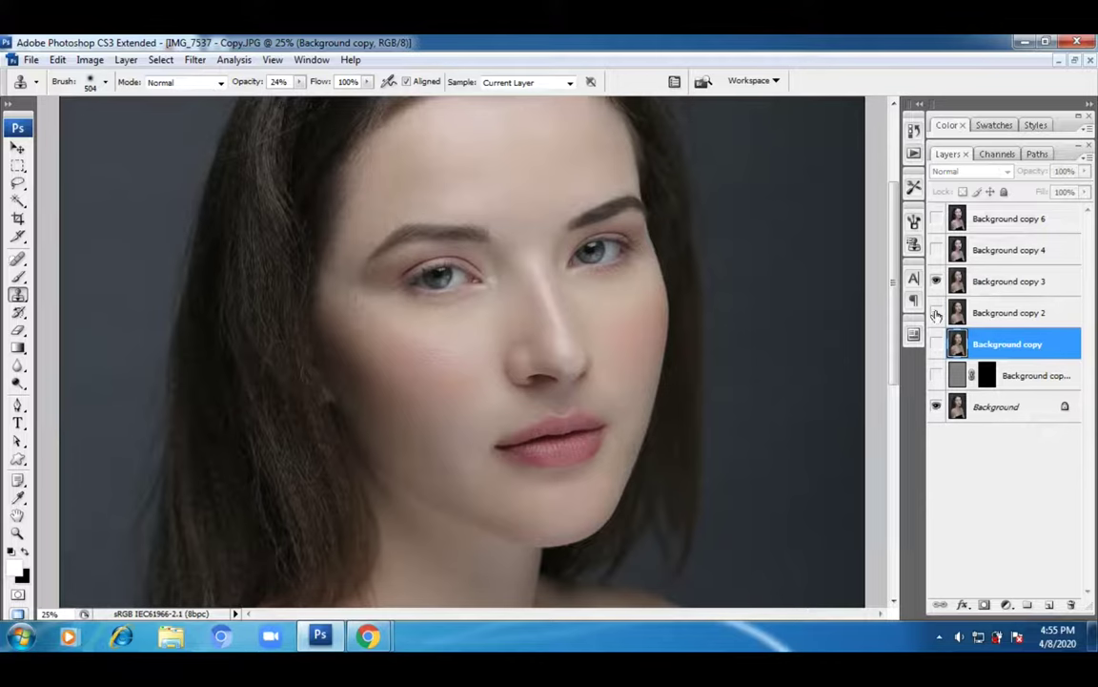
- Select the Dodge Tool and show Background copy 4 instead of Background copy 3
left_click(17, 383)
left_click(87, 383)
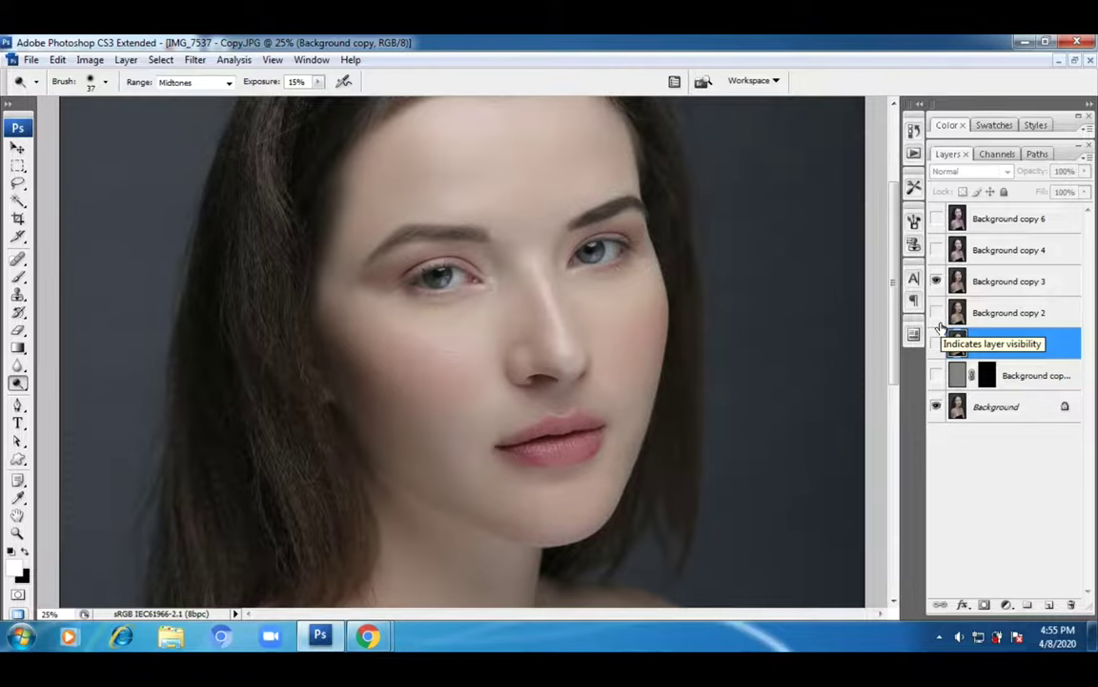
left_click(936, 250)
left_click(935, 281)
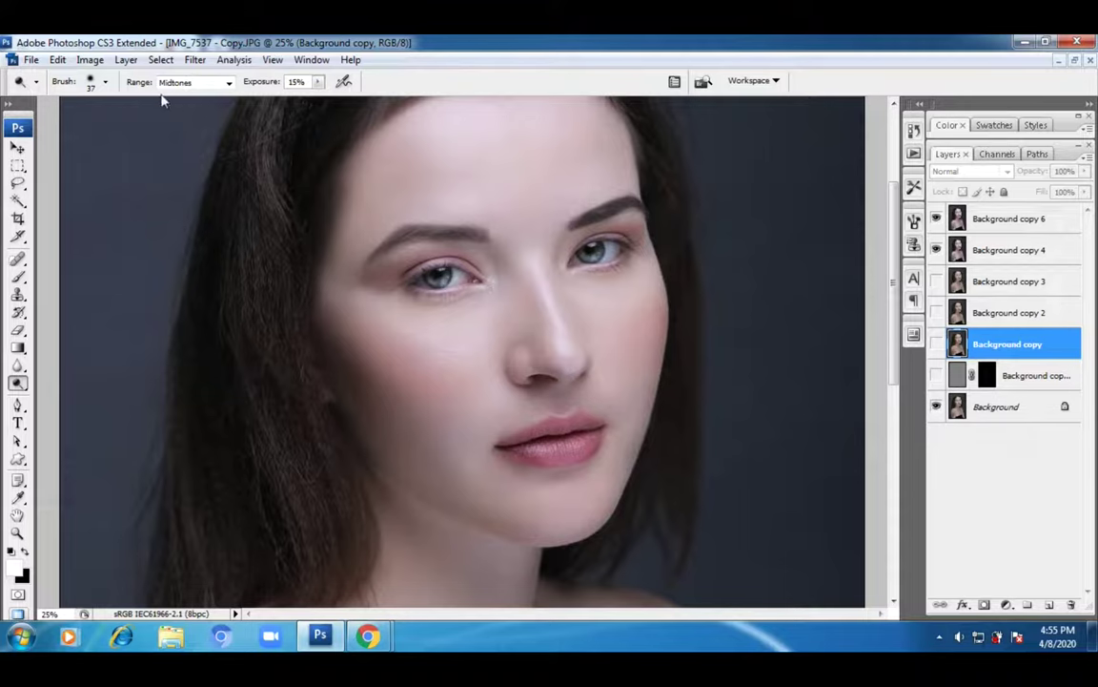
left_click(195, 59)
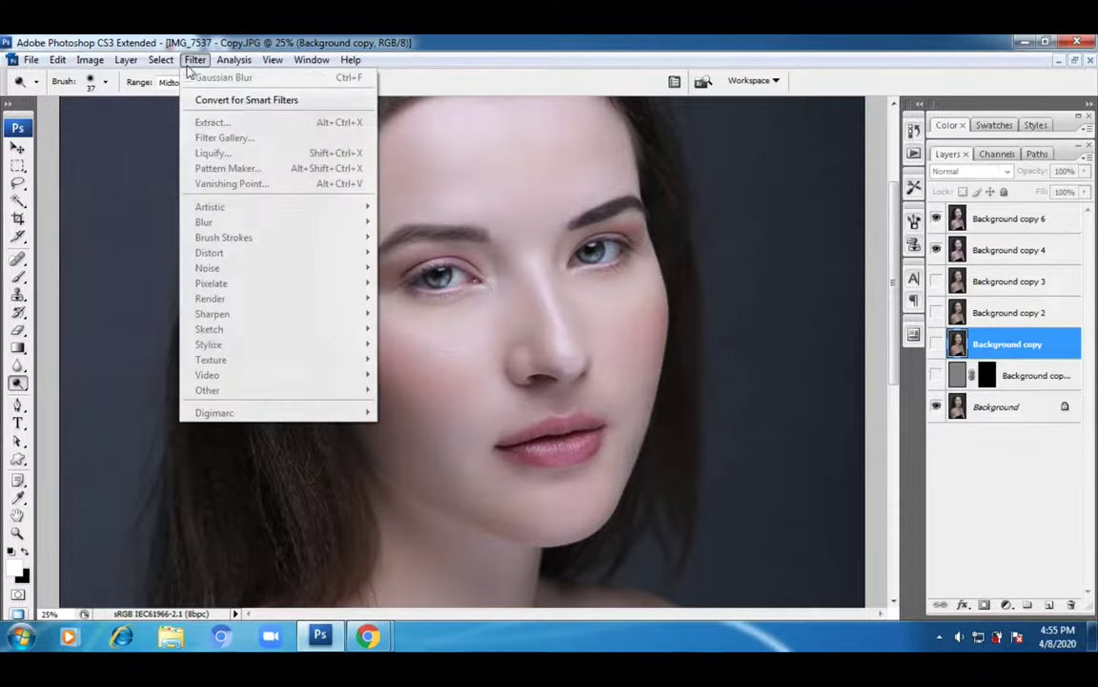
- Apply a High Pass filter with radius 1 to Background copy 6
left_click(993, 221)
left_click(992, 221)
left_click(194, 60)
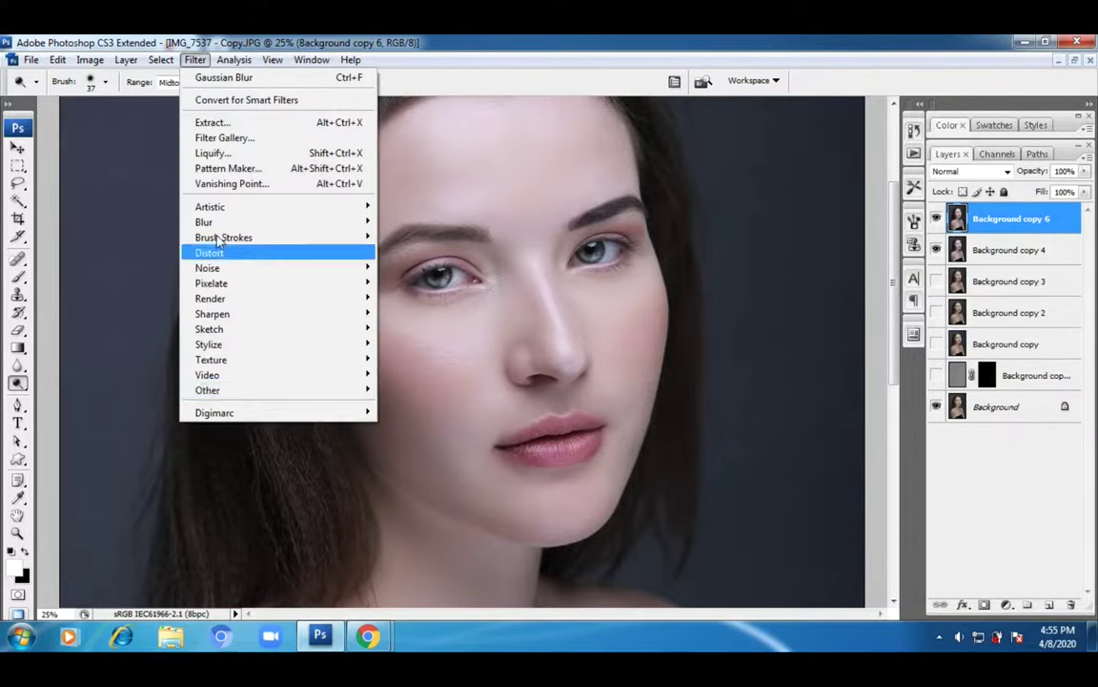
mouse_move(236, 393)
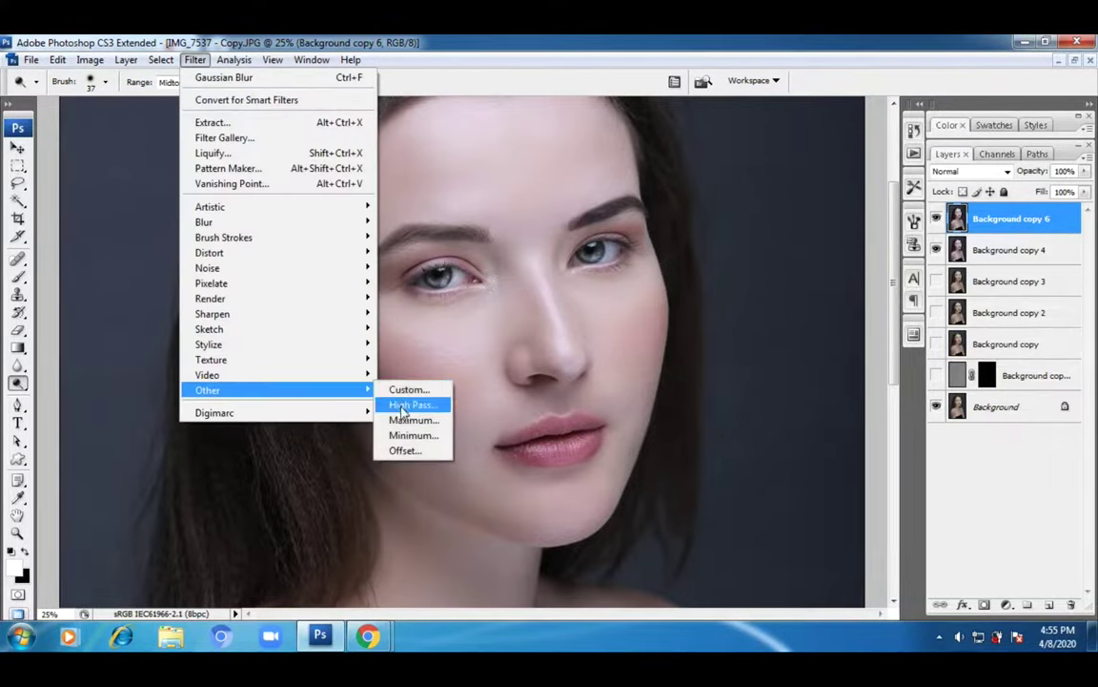
left_click(404, 406)
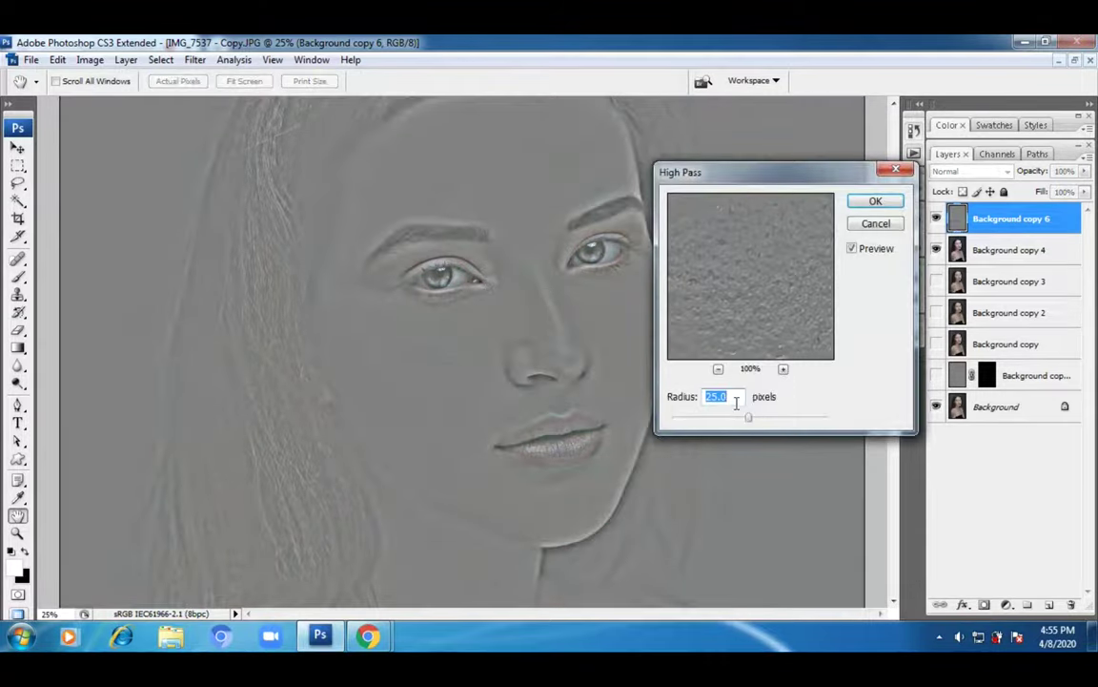
type("1")
key("Return")
- Blend Background copy 6 in Vivid Light and leave the Filter menu without applying anything
left_click(982, 171)
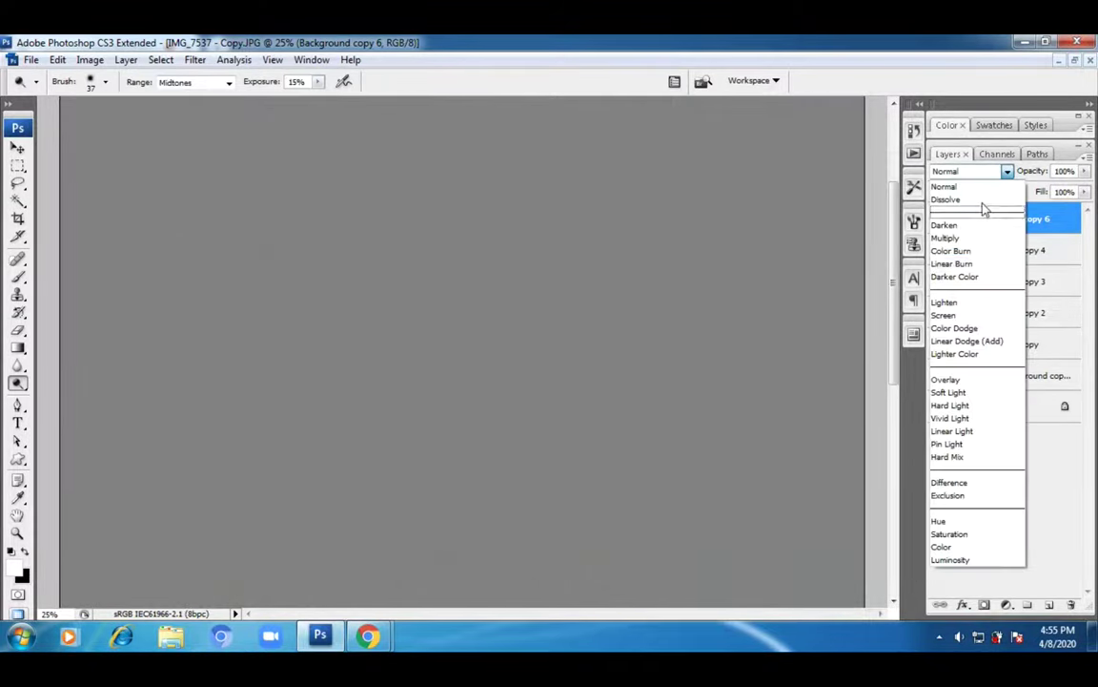
left_click(953, 418)
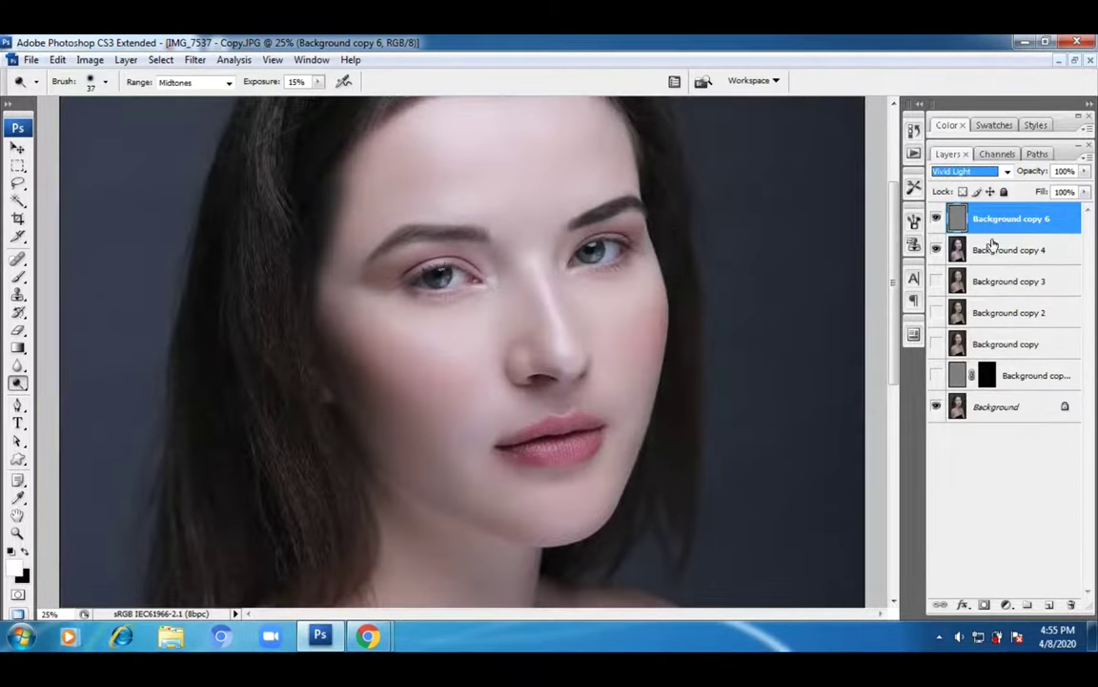
left_click(194, 60)
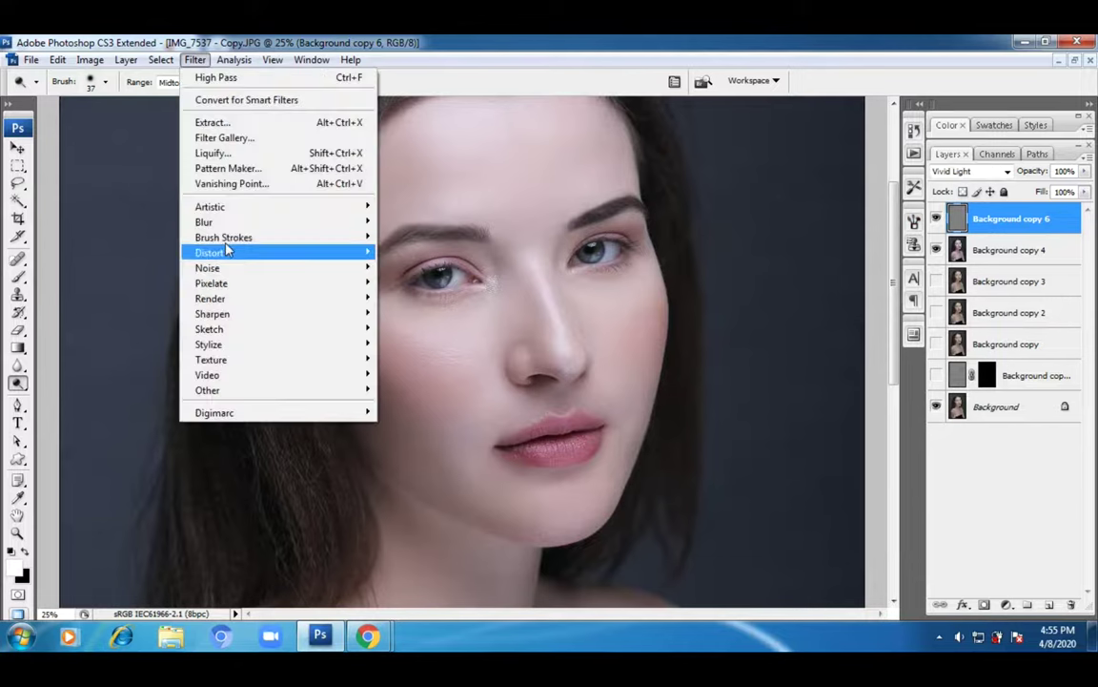
mouse_move(238, 319)
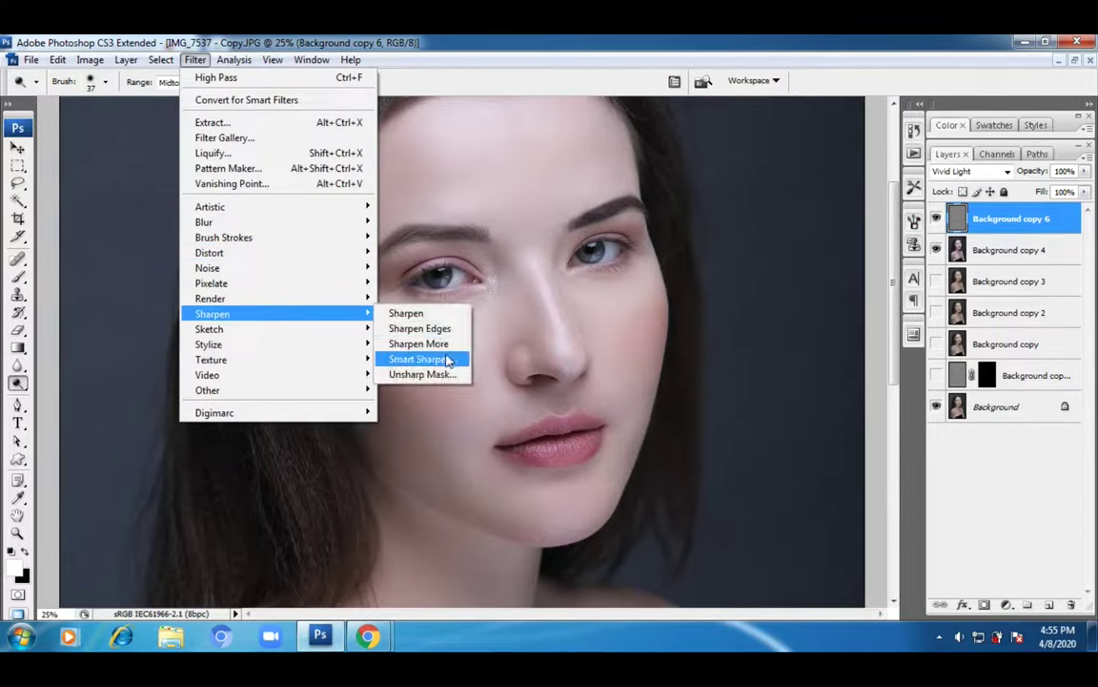
left_click(700, 41)
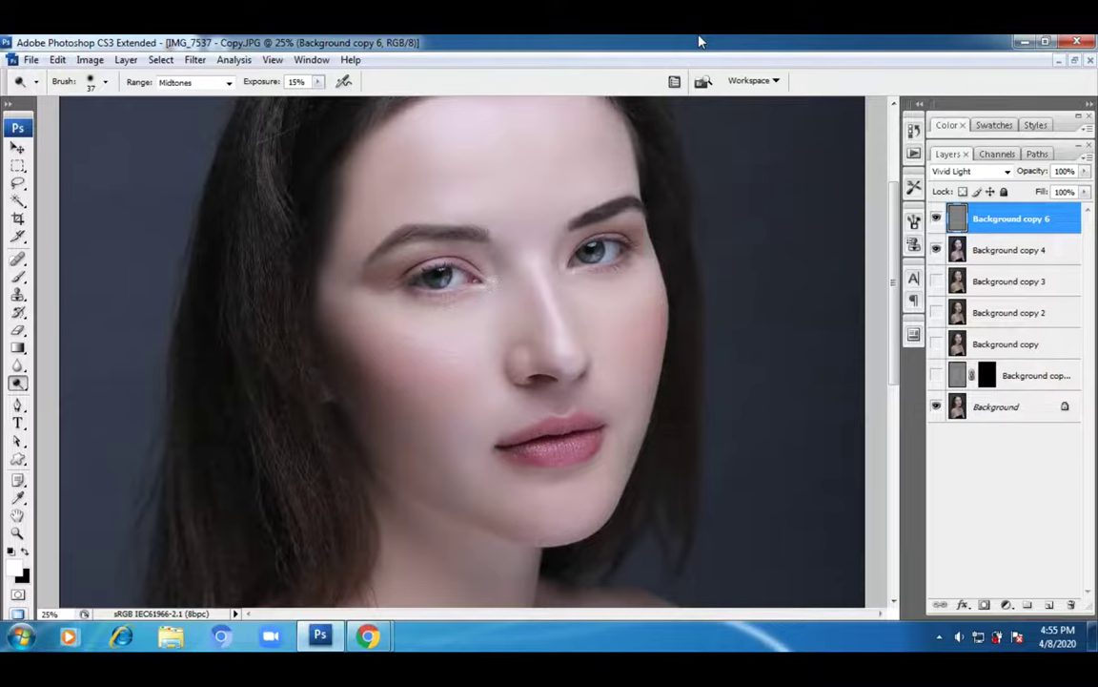
- Delete the Background copy 6 layer and zoom out to see the whole portrait
left_click_drag(1041, 220, 1070, 601)
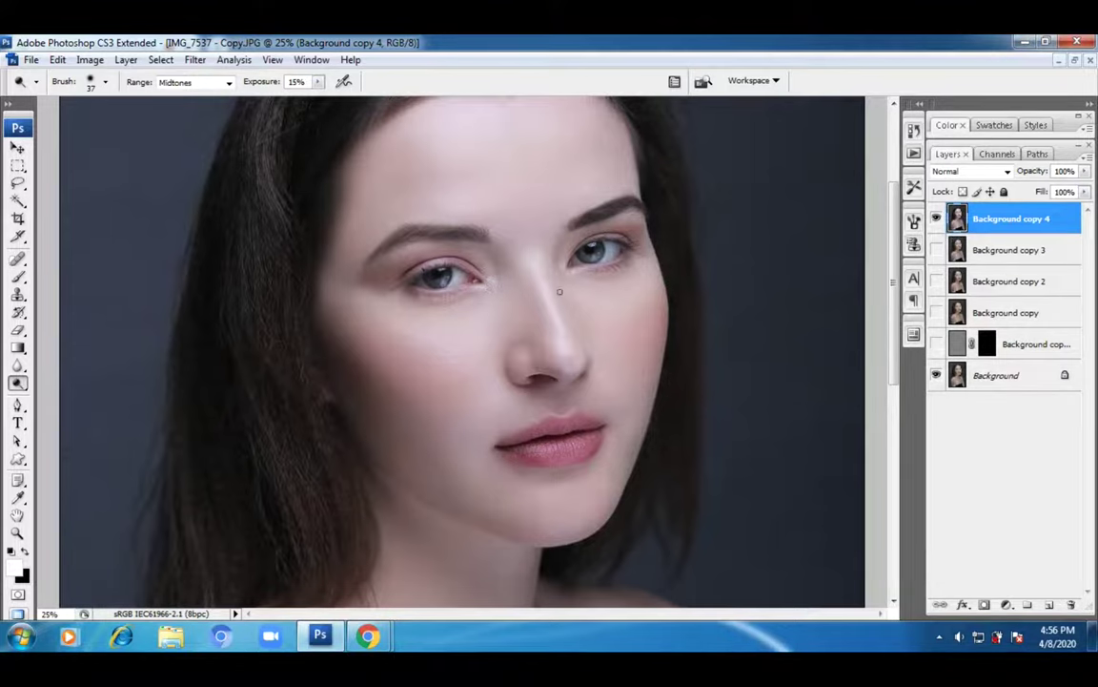
left_click(18, 533)
left_click(477, 340, "alt")
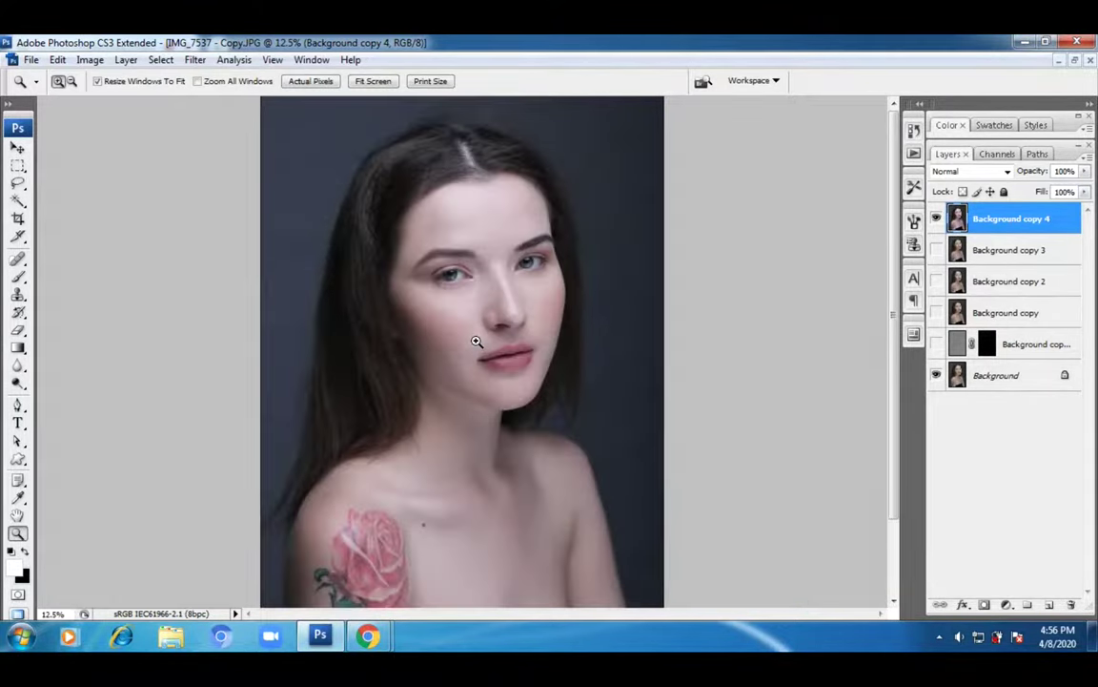
- Check the Fashion Fine Art browser window, then return and close the portrait in a floating window
mouse_move(368, 635)
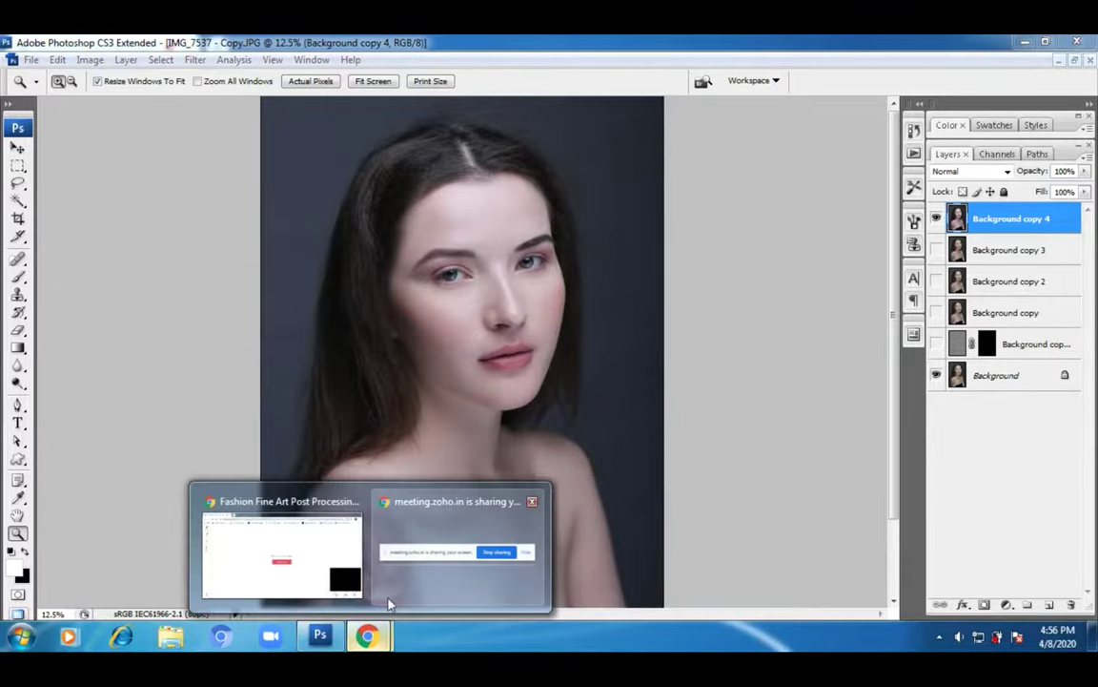
mouse_move(513, 549)
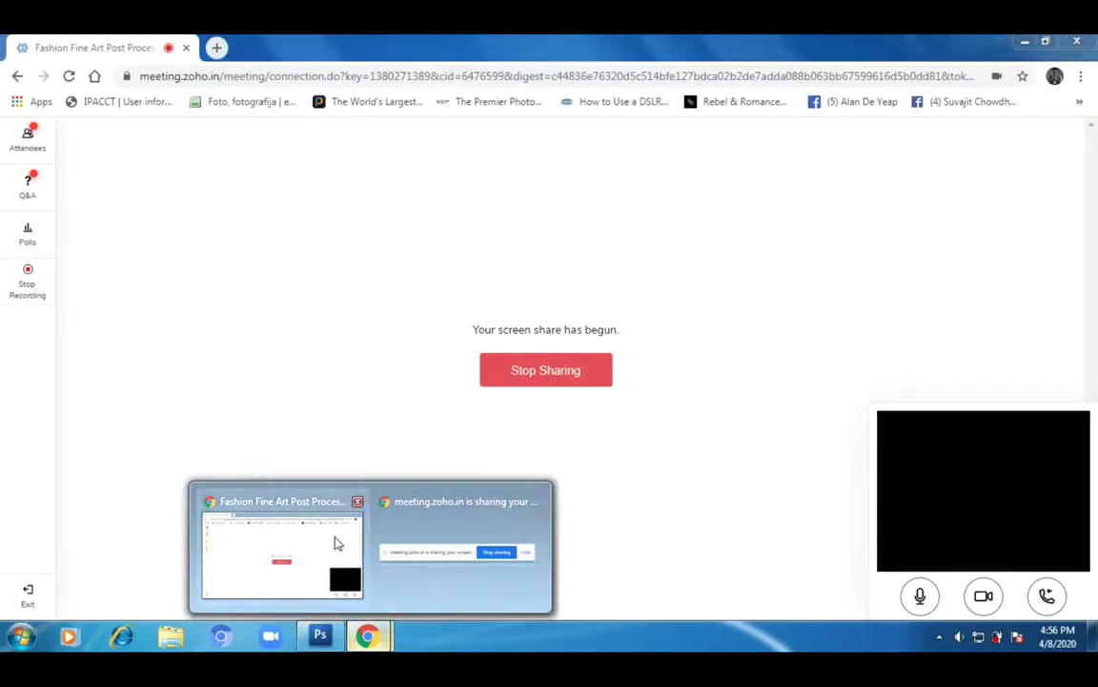
left_click(335, 544)
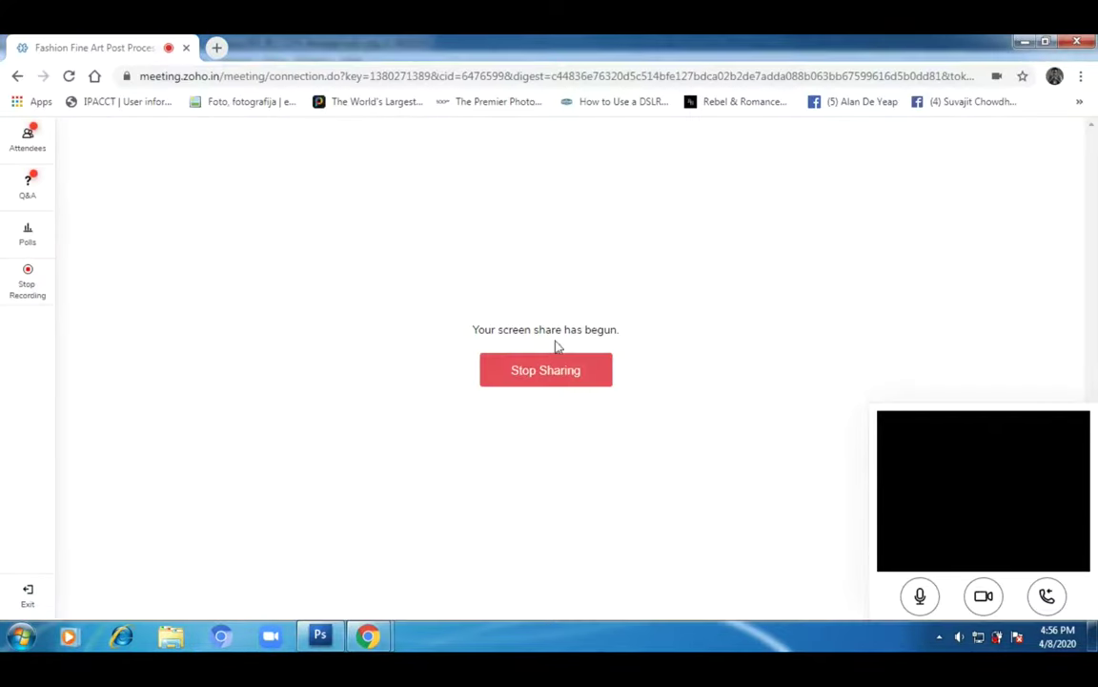
left_click(321, 636)
left_click(1075, 59)
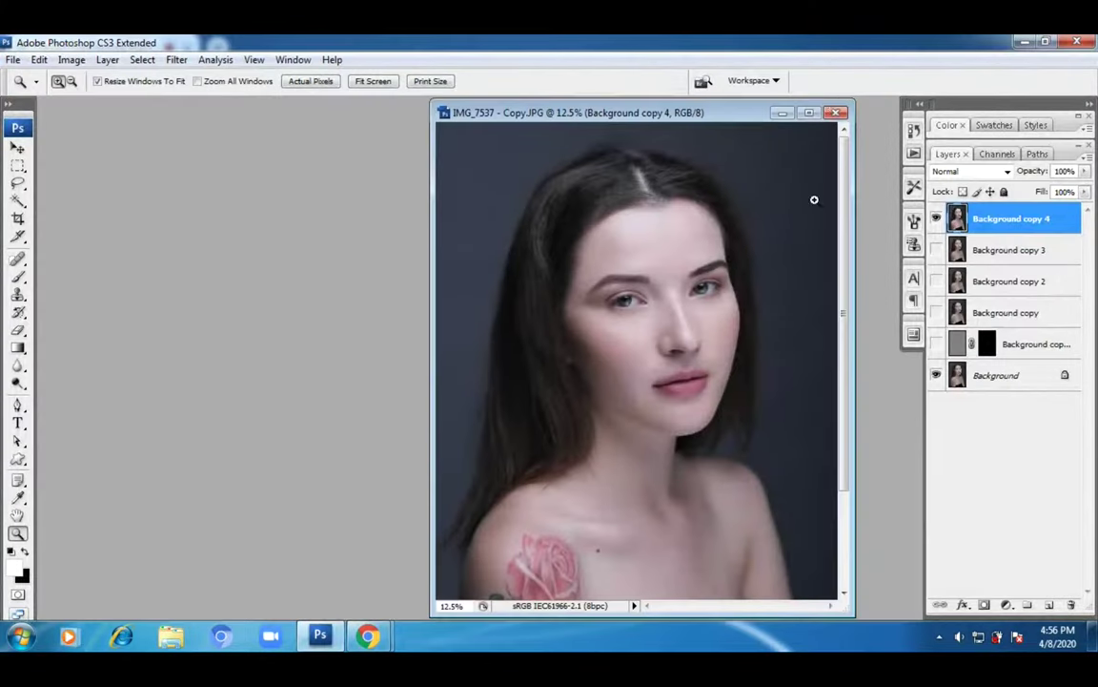
left_click(835, 112)
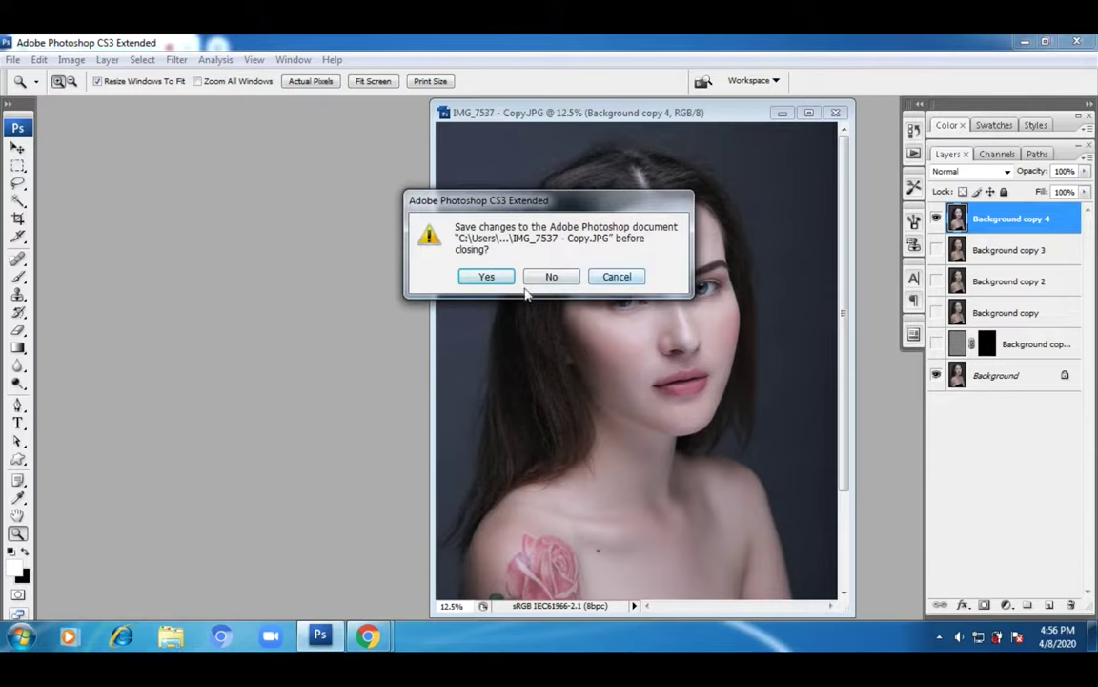
- Save the portrait as 'IMG_7537 - Copy' PSD in chiiz with Maximize Compatibility, then close it
key("Escape")
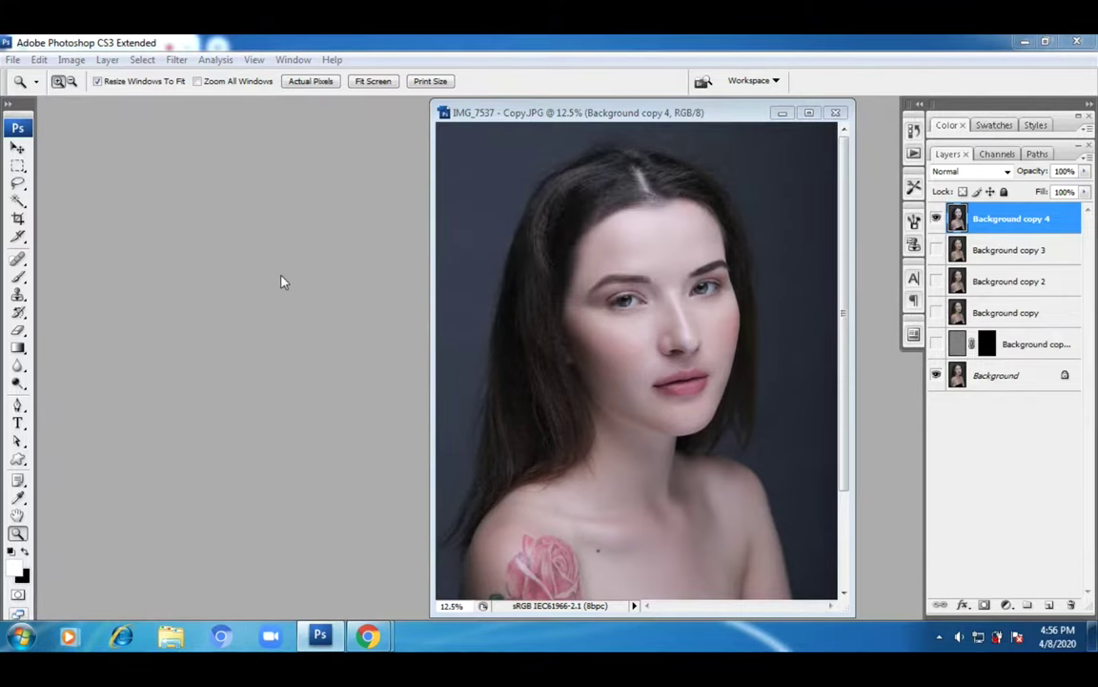
key("ctrl+shift+s")
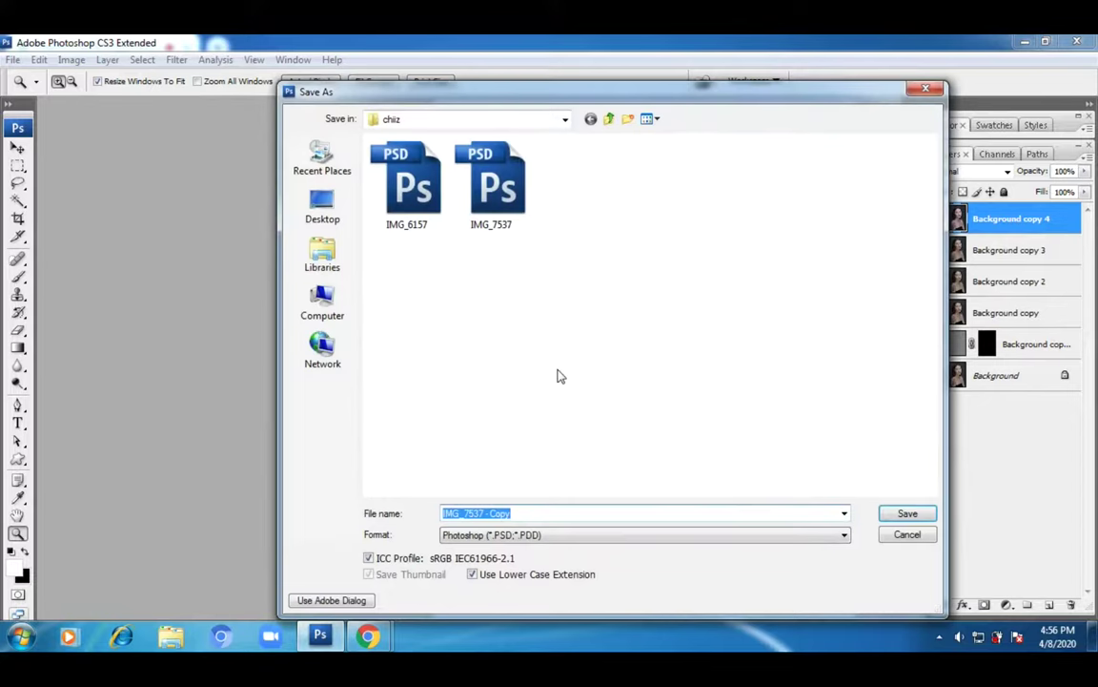
key("Return")
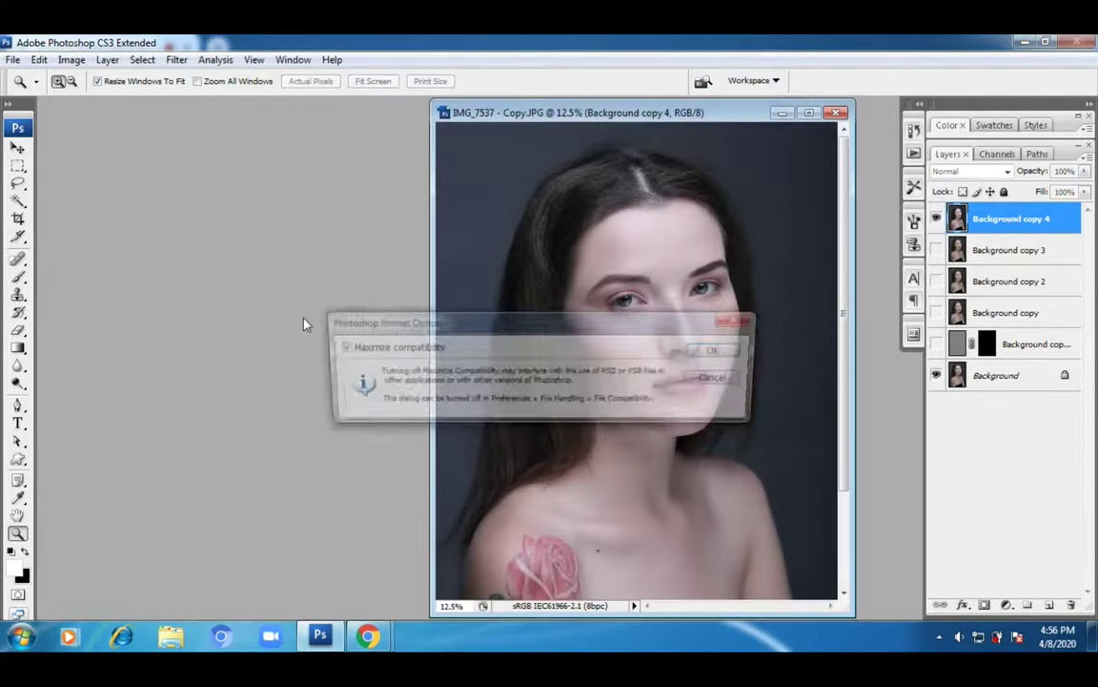
key("Return")
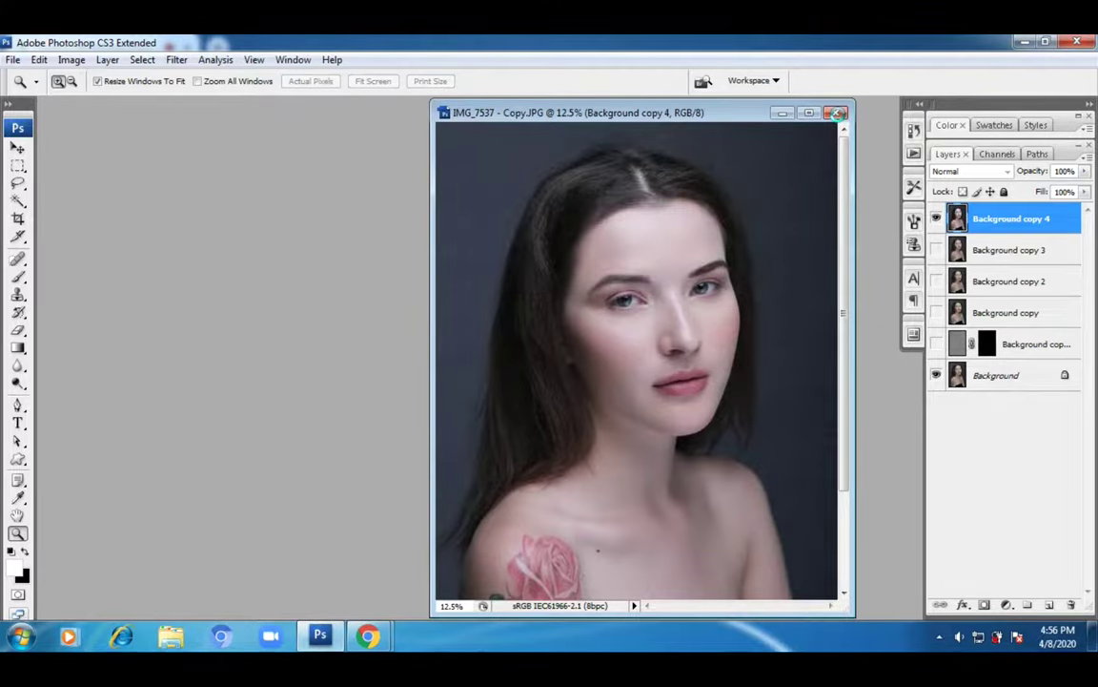
left_click(837, 112)
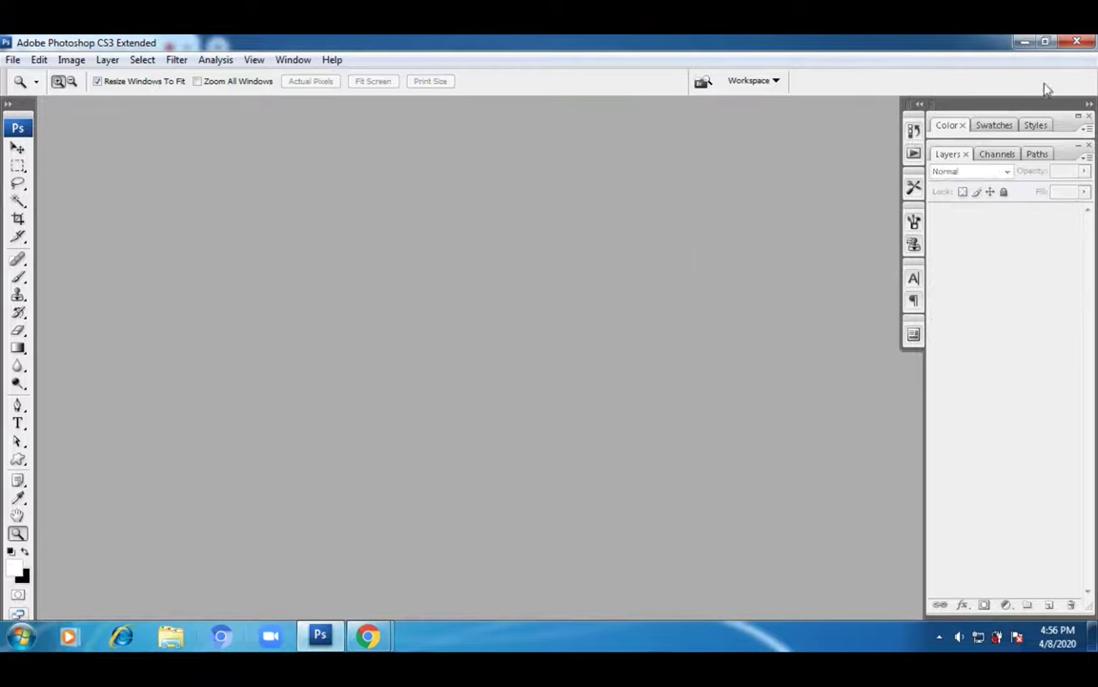
- Open a Windows Explorer window and go to the chiiz folder on the Desktop
left_click(186, 635)
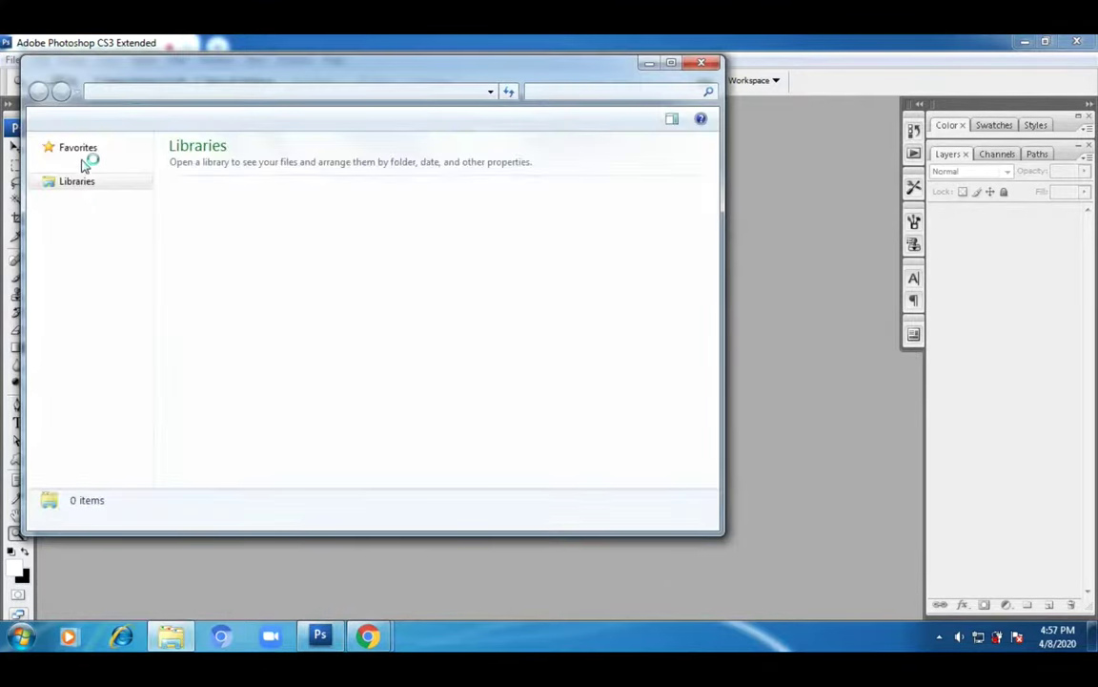
left_click(86, 166)
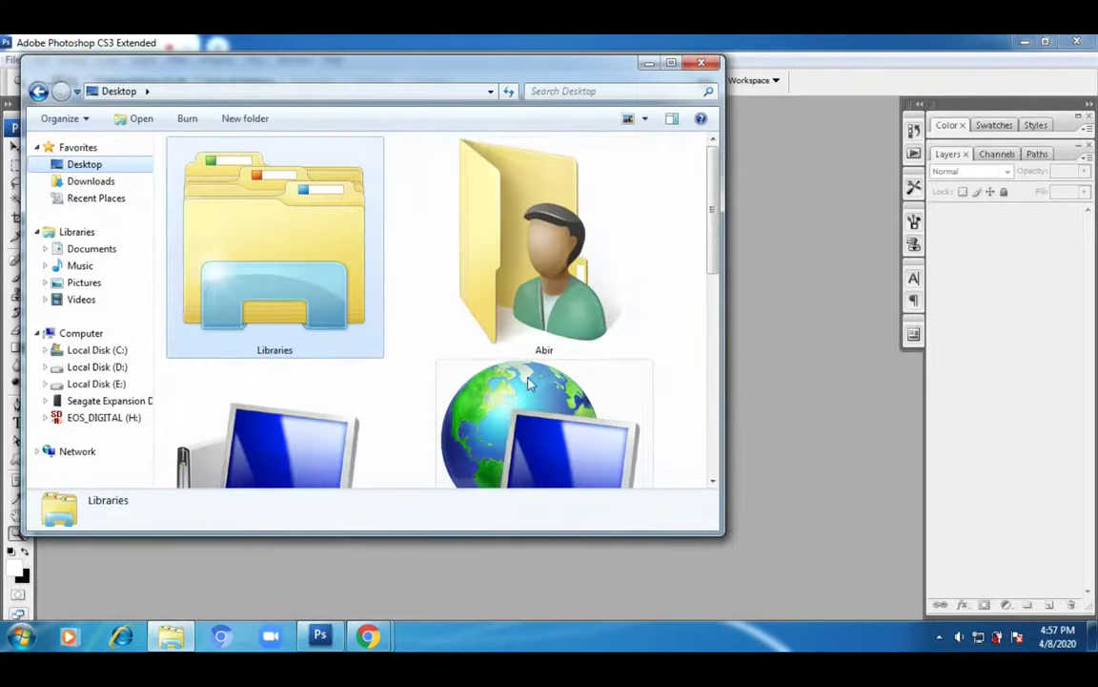
scroll(644, 357, "down", 5)
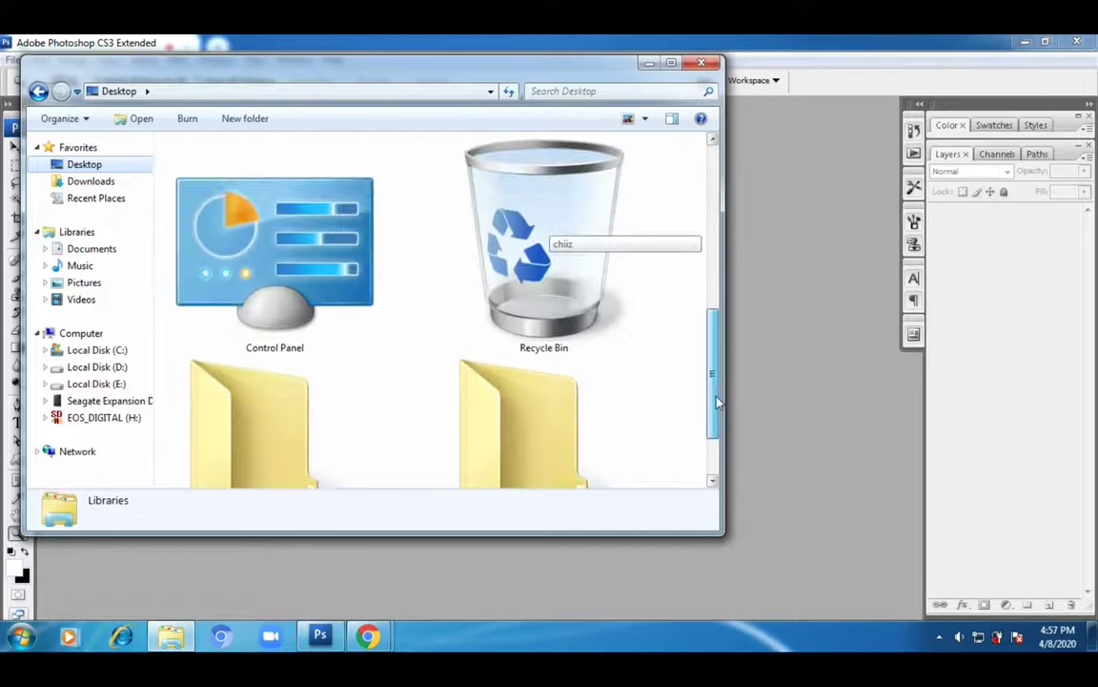
double_click(272, 423)
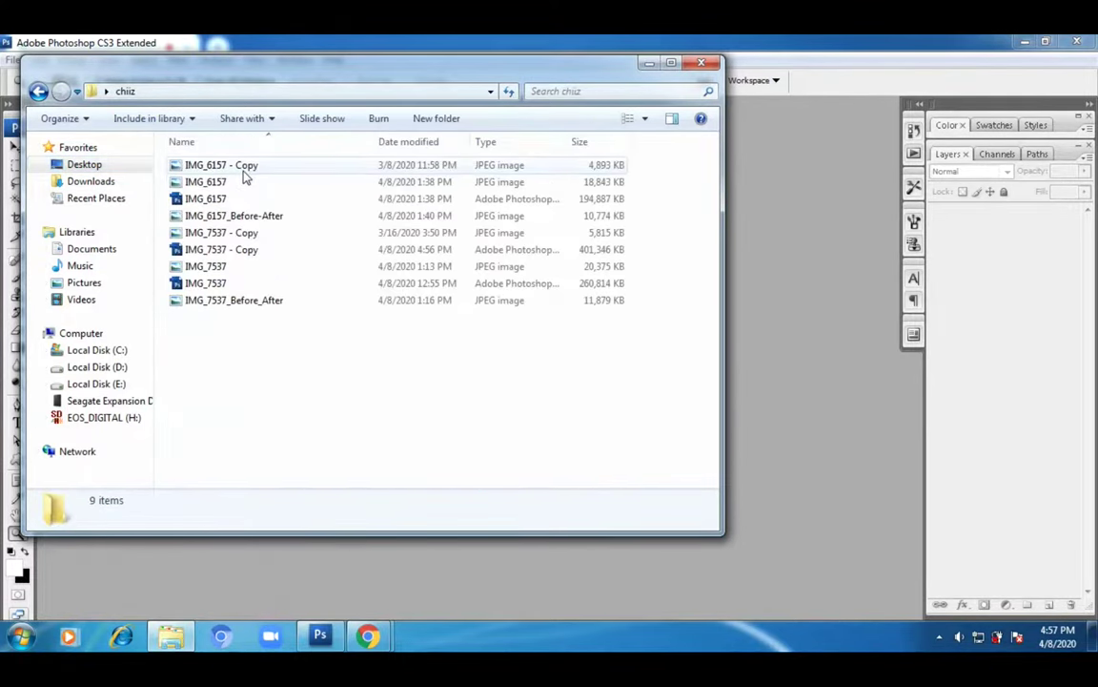
- Select IMG_6157 - Copy and IMG_6157_Before-After and drag them into Photoshop
left_click(242, 288)
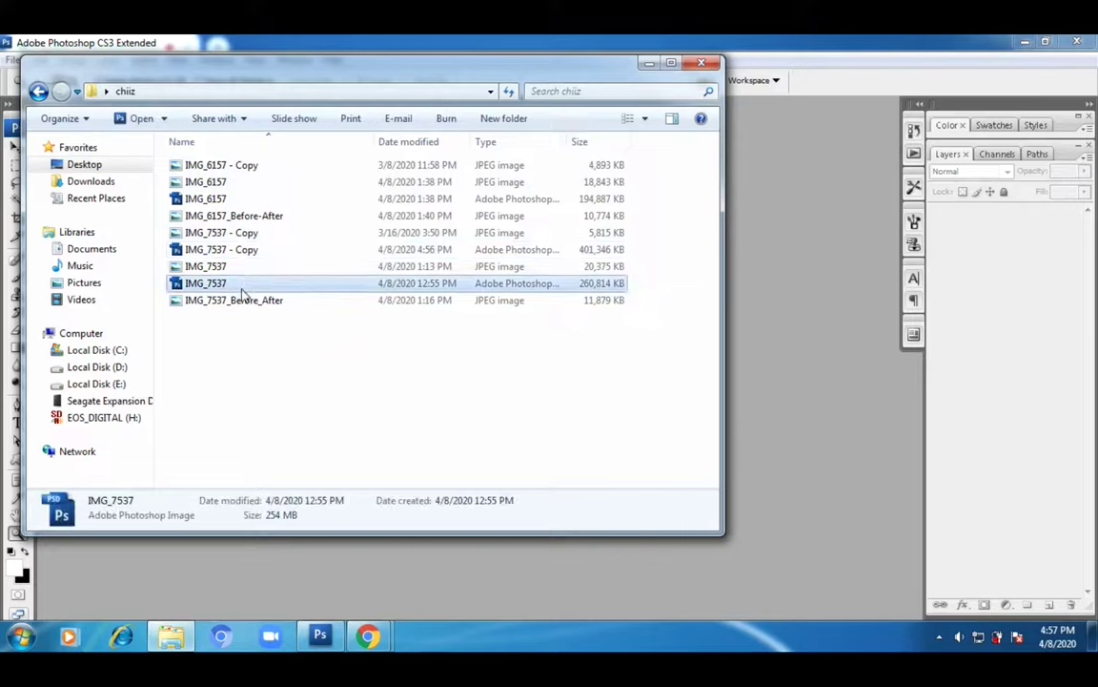
left_click(234, 169)
left_click(255, 219)
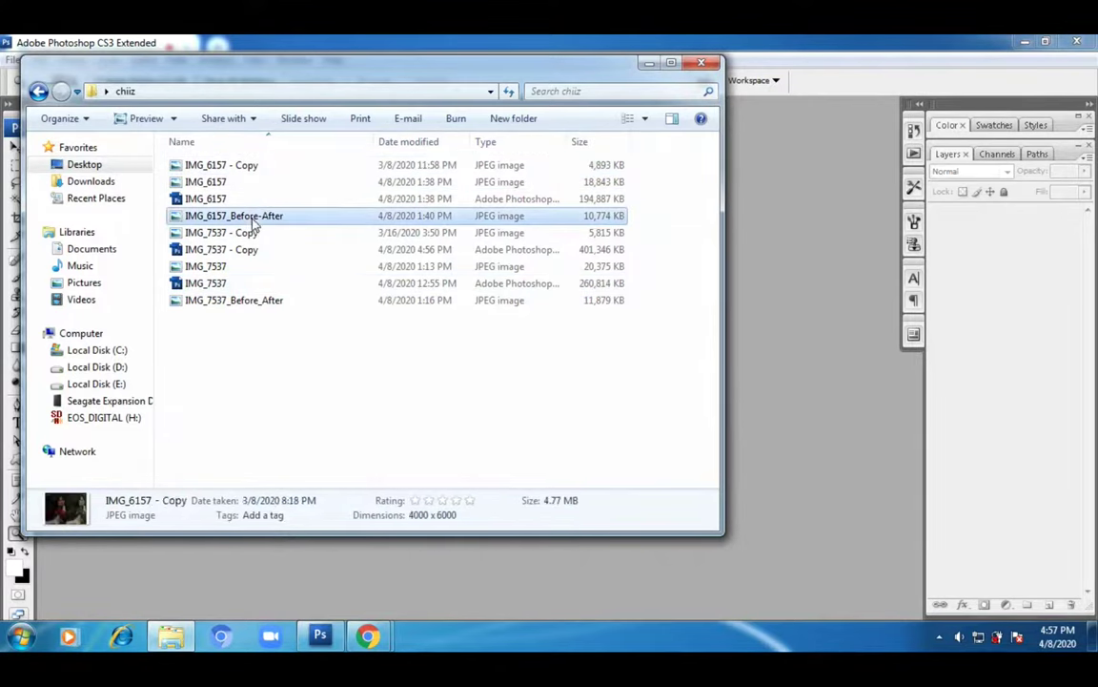
left_click(240, 168, "ctrl")
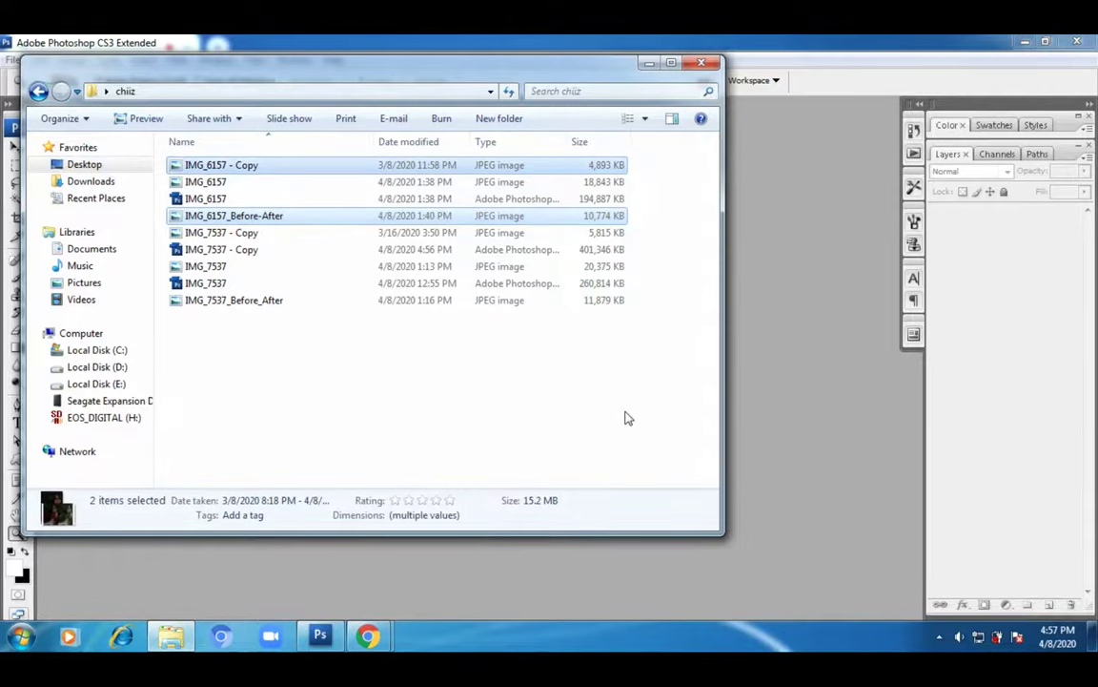
left_click_drag(294, 221, 797, 268)
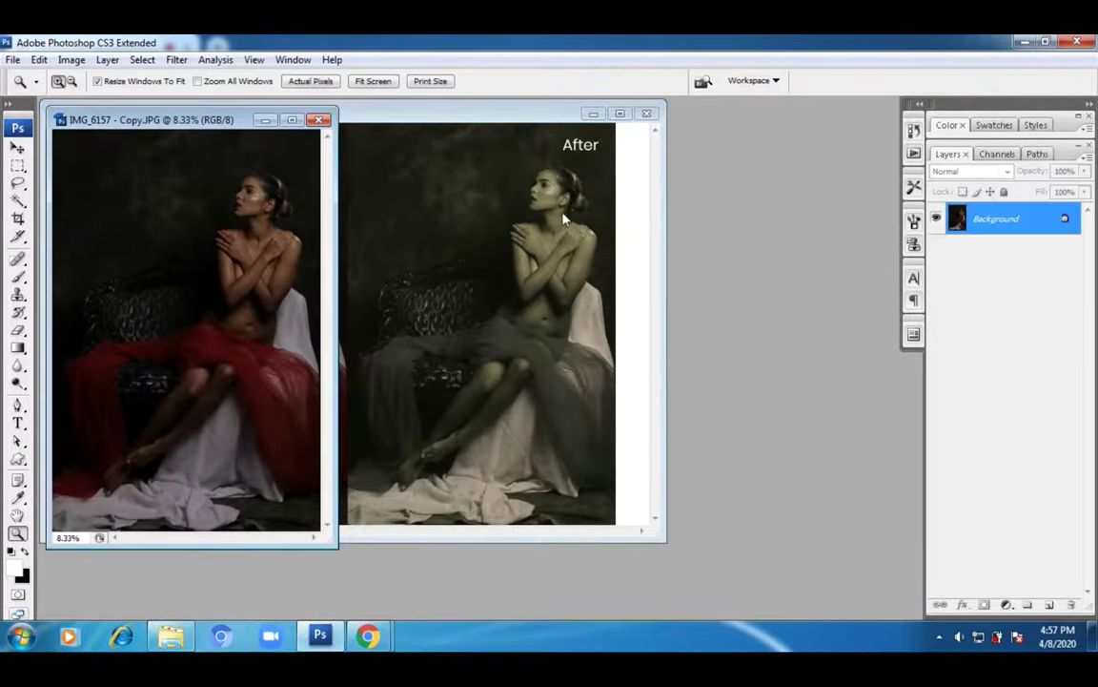
- Bring the Before-After image to the front, shift it right, zoom in, then return to Zoho Meeting
left_click(443, 124)
left_click_drag(444, 115, 558, 122)
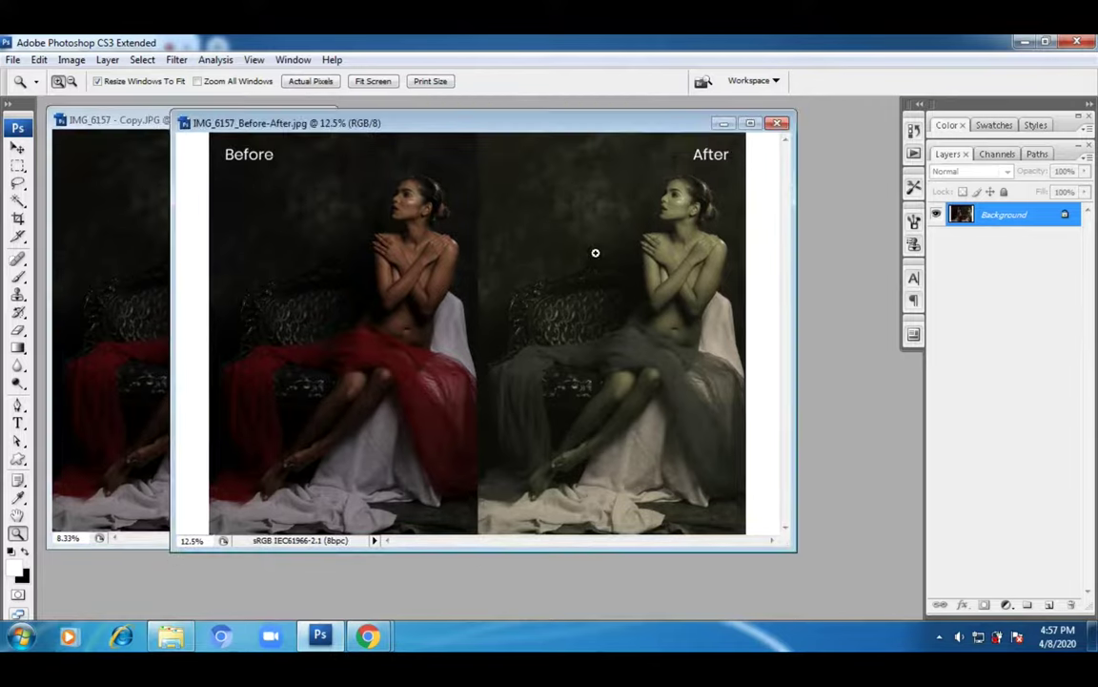
left_click(496, 296)
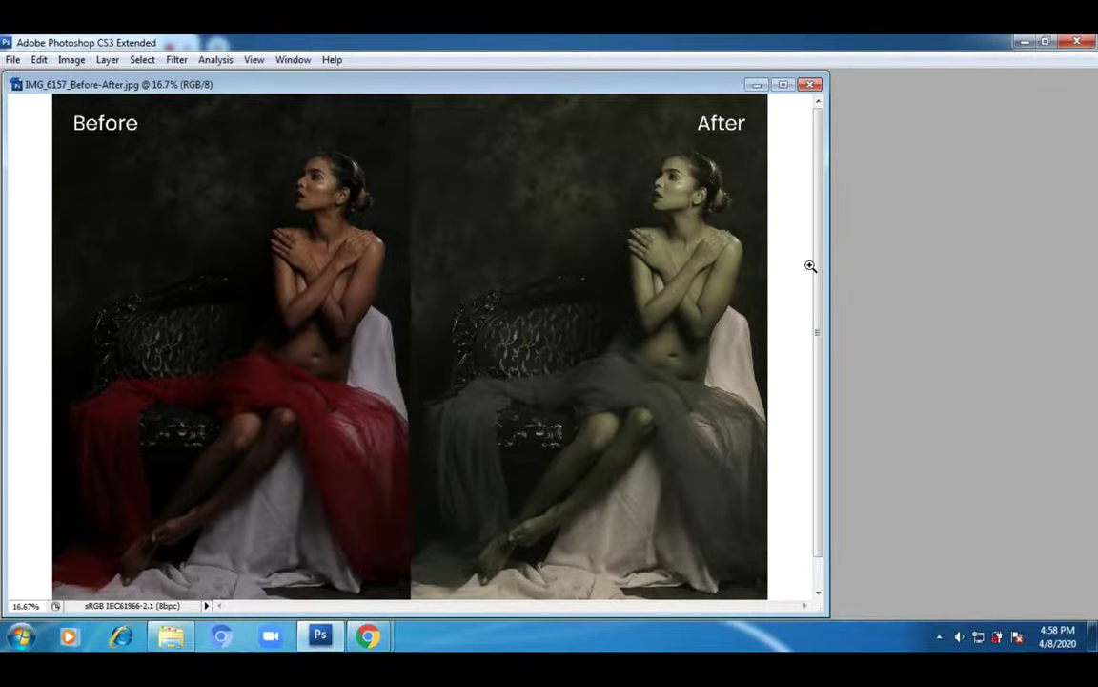
mouse_move(368, 634)
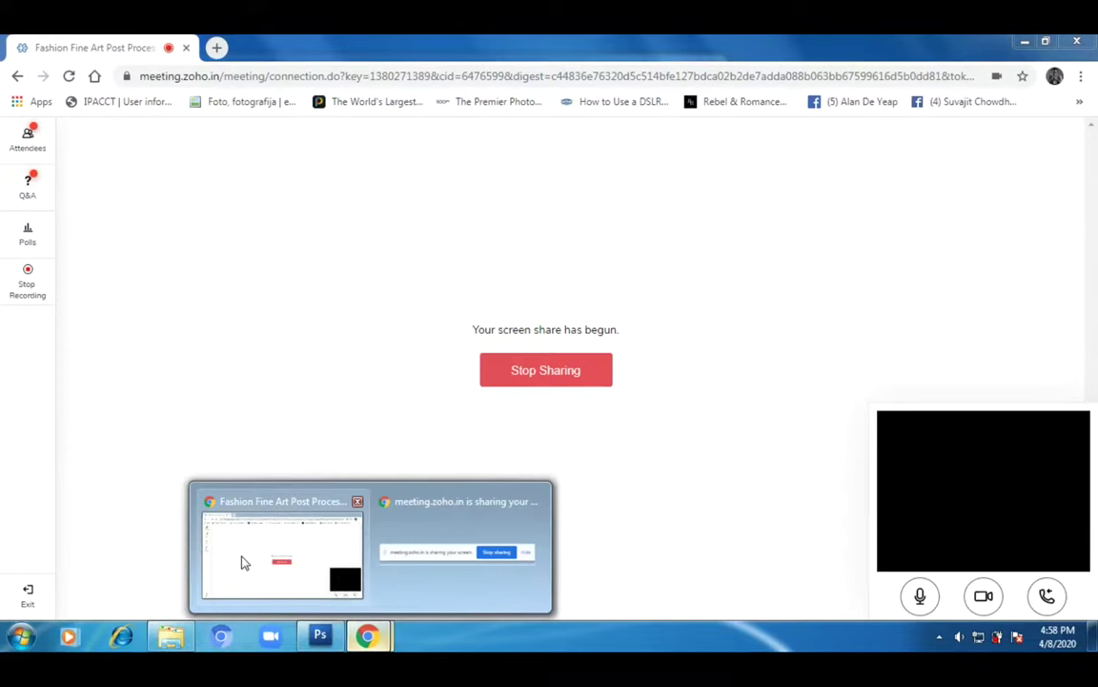
left_click(243, 561)
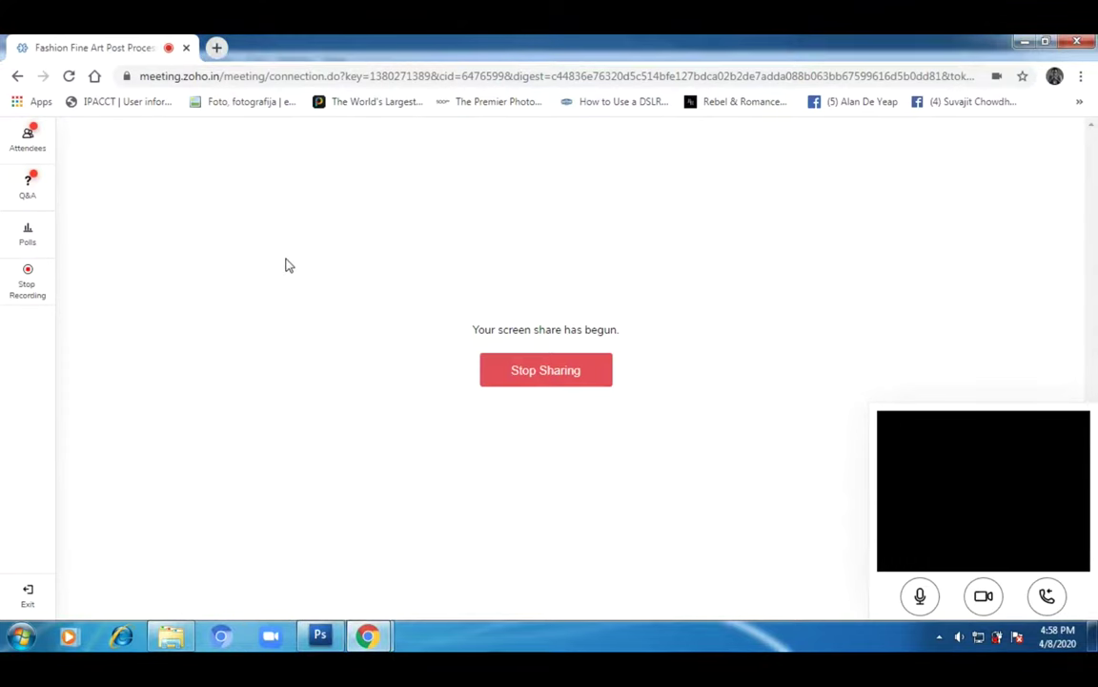
- Show the Zoho attendee list and scroll through its 93 attendees and 12 staff
left_click(34, 142)
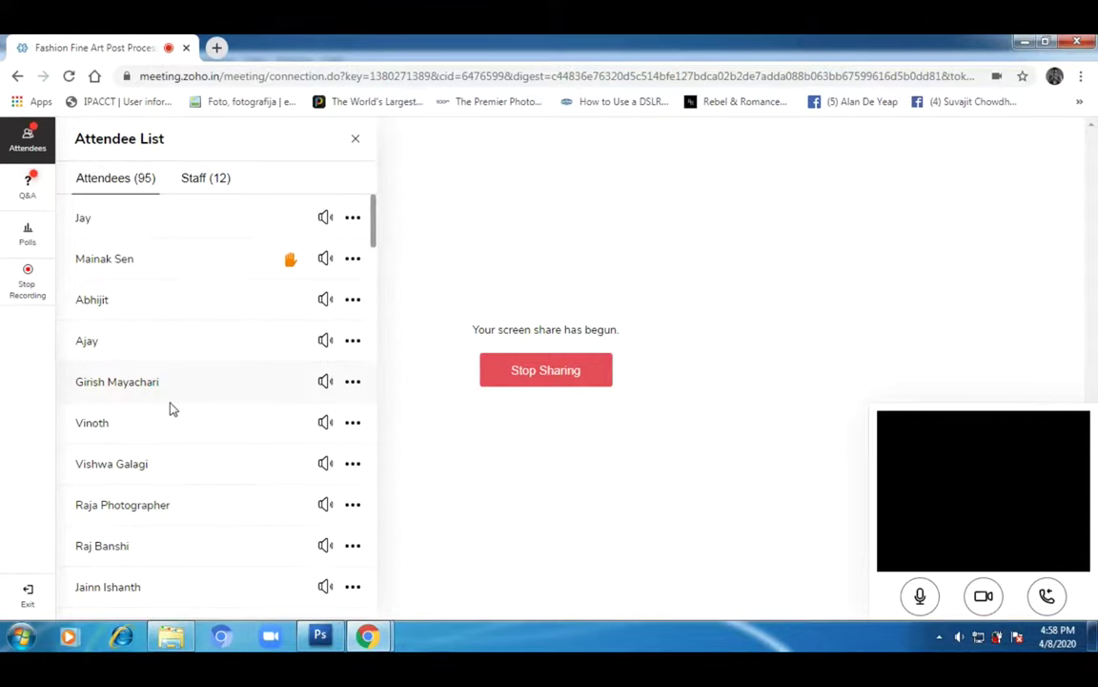
scroll(174, 412, "down", 5)
scroll(175, 412, "down", 4)
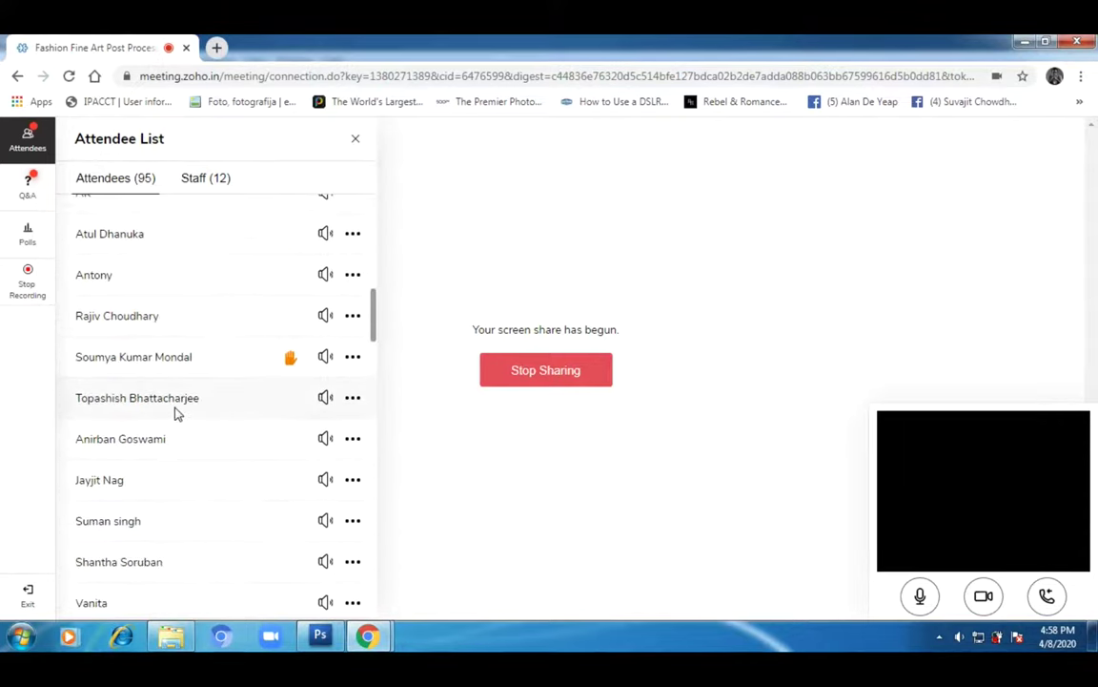
scroll(203, 420, "down", 2)
scroll(208, 425, "down", 4)
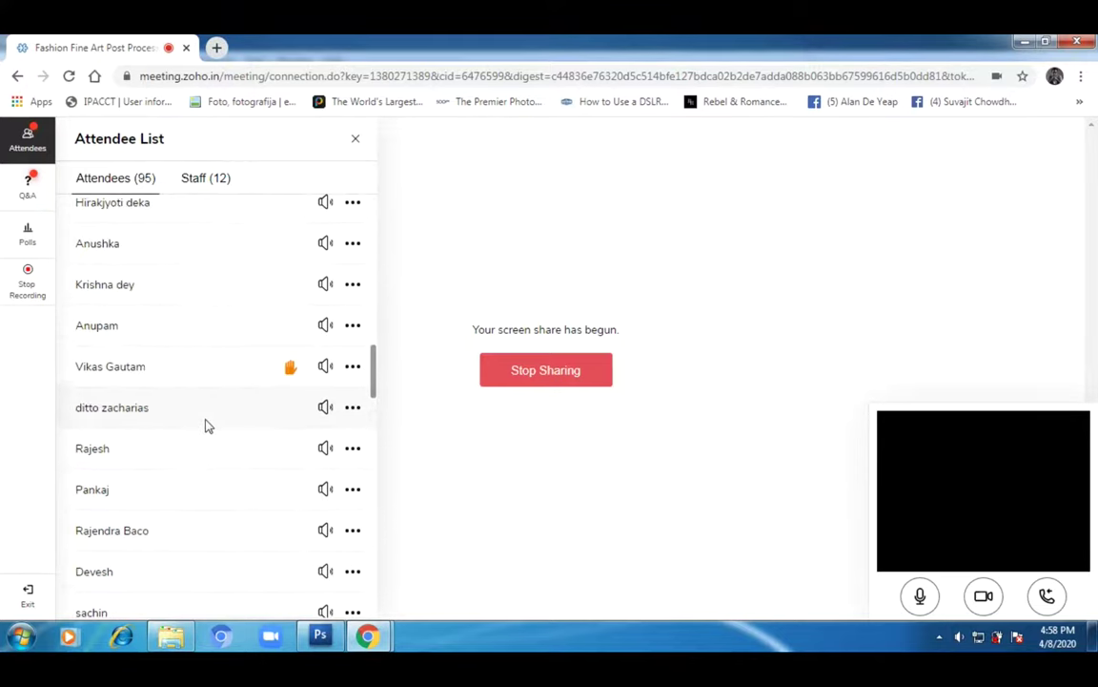
scroll(207, 425, "down", 12)
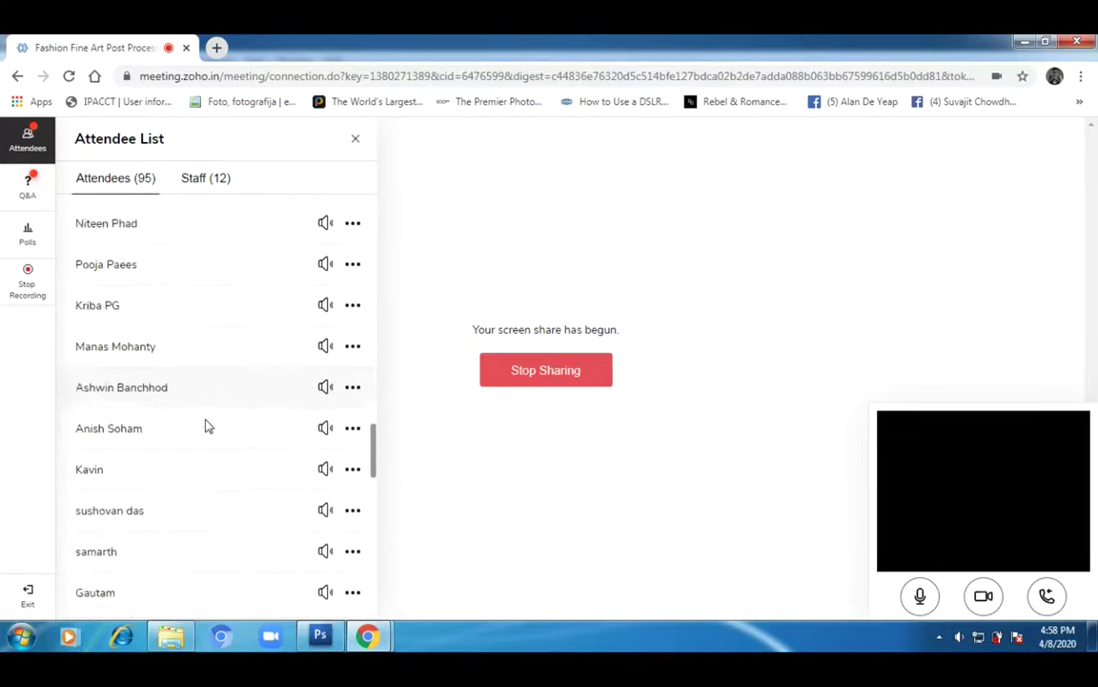
scroll(208, 425, "down", 9)
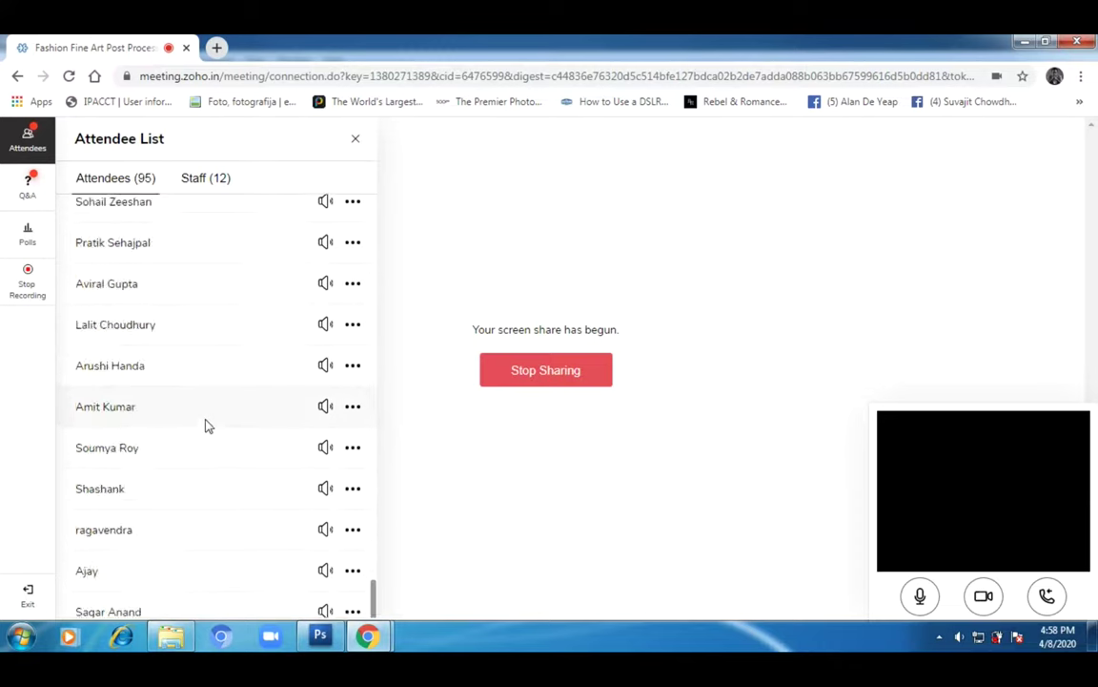
scroll(208, 425, "down", 2)
scroll(210, 458, "up", 18)
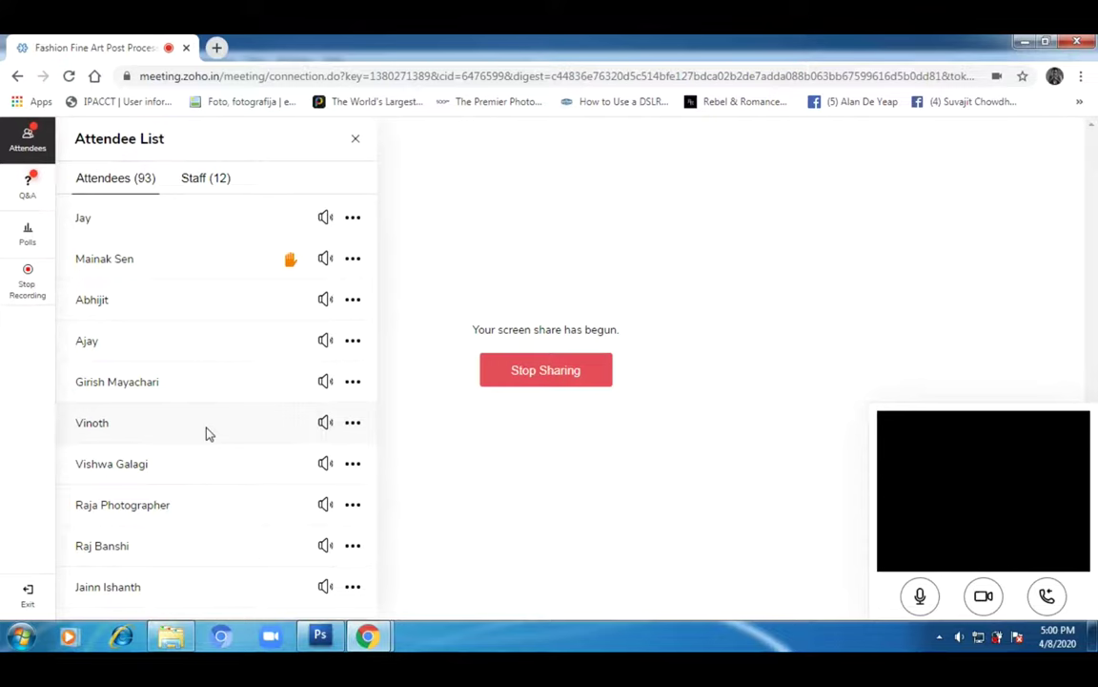
- Scroll up the attendee list, now showing 92 attendees, 12 staff and one raised hand
scroll(207, 432, "up", 1)
scroll(208, 434, "up", 1)
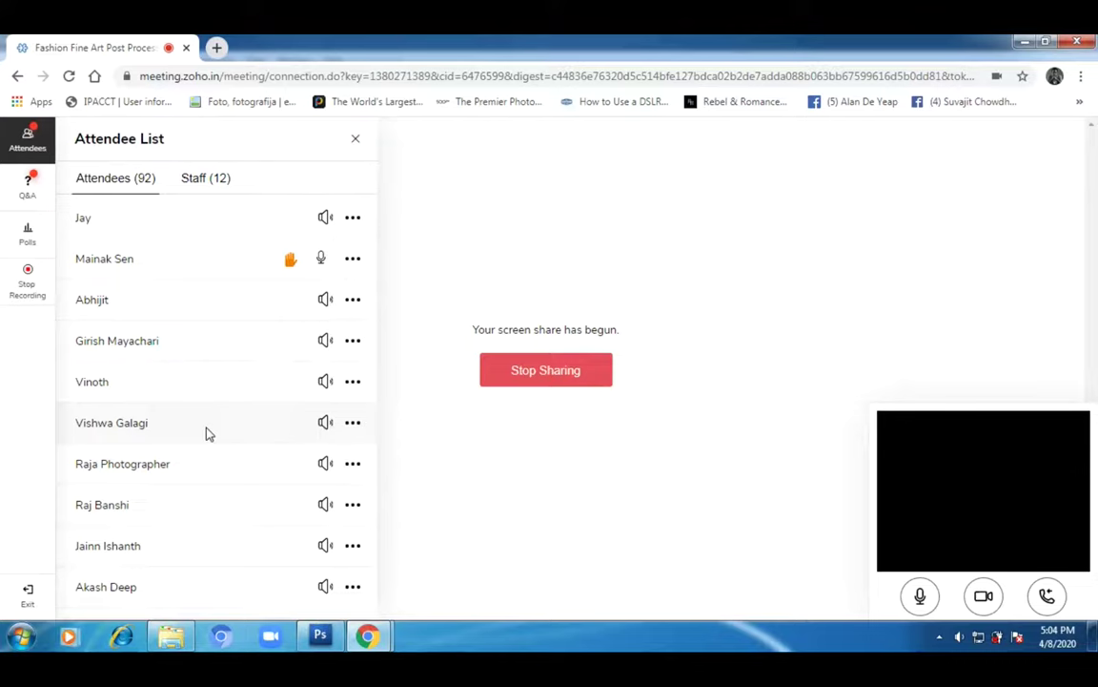
scroll(209, 434, "up", 1)
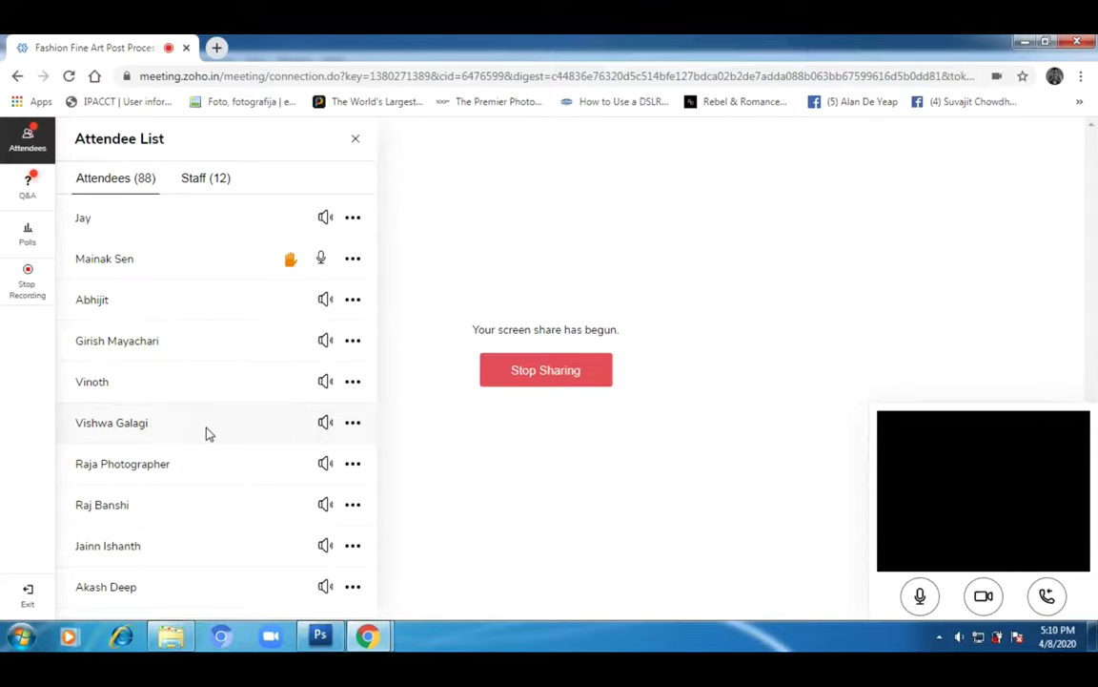
- Scroll the Zoho Meeting view from the attendee list to the SIGMA fp title slide
scroll(208, 433, "up", 1)
scroll(208, 433, "down", 1)
scroll(209, 434, "up", 1)
scroll(209, 434, "up", 1)
scroll(209, 434, "up", 1)
scroll(209, 434, "up", 1)
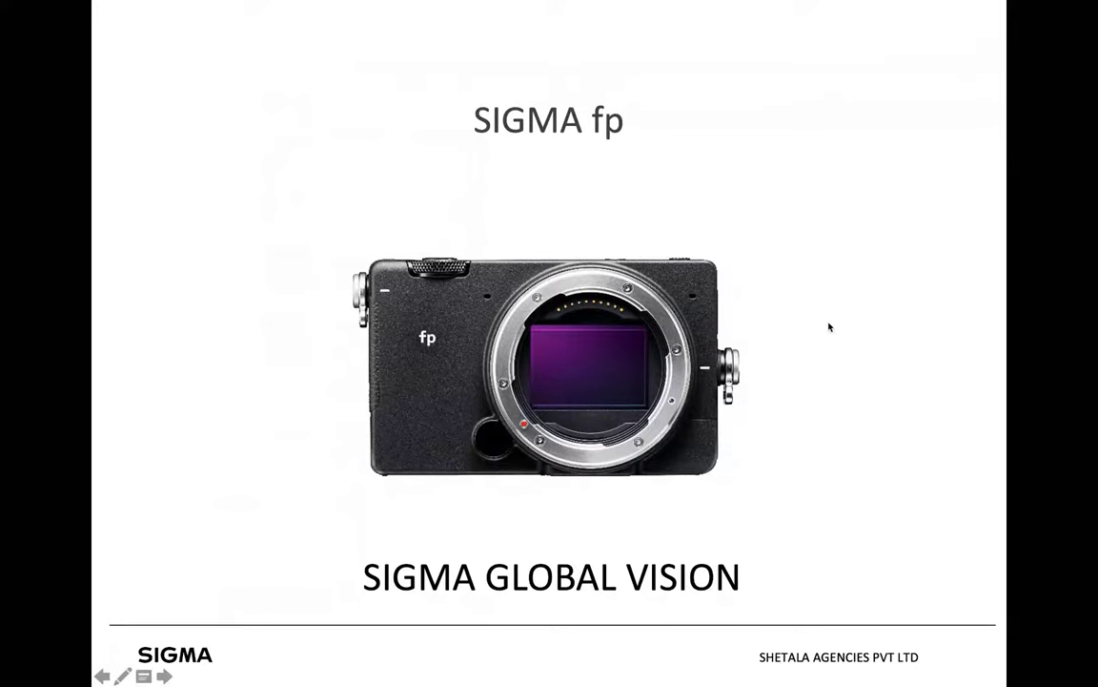
- Switch from the SIGMA fp slideshow back to the Zoho Meeting attendee window
mouse_move(883, 641)
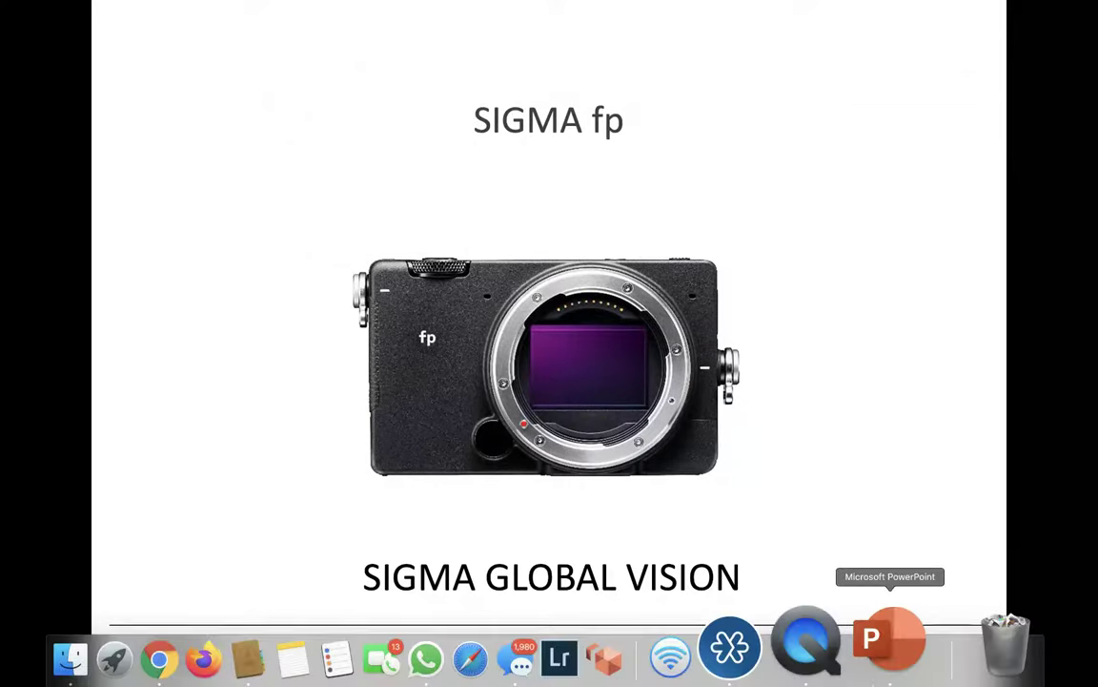
left_click(790, 648)
key("super+Tab")
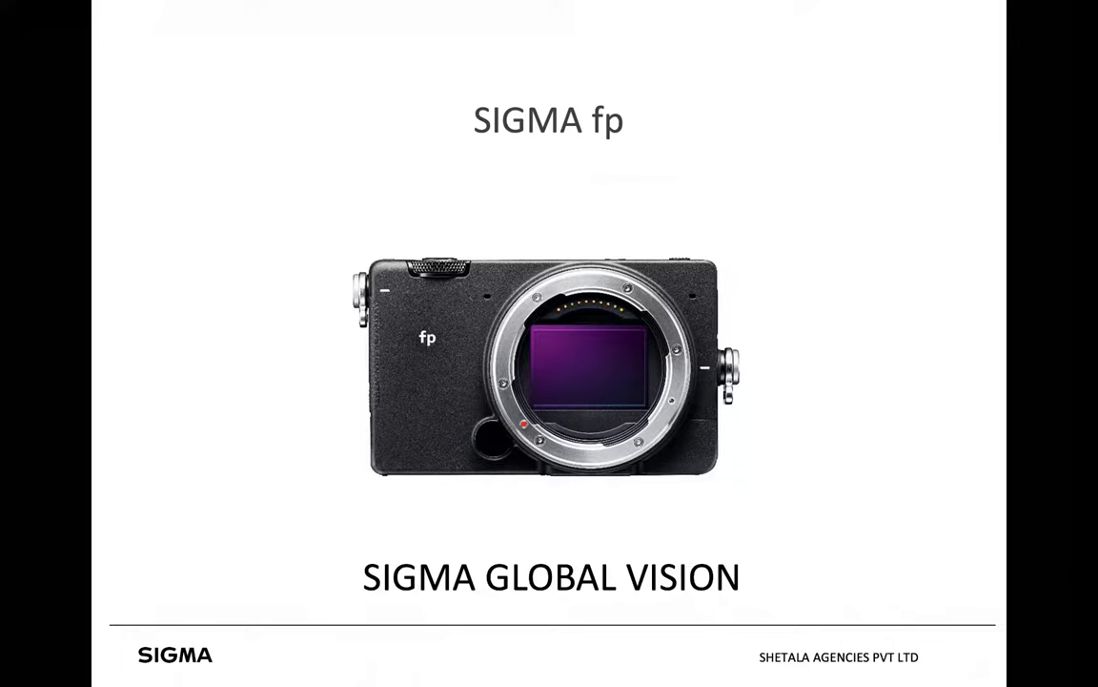
mouse_move(830, 658)
key("ctrl+Left")
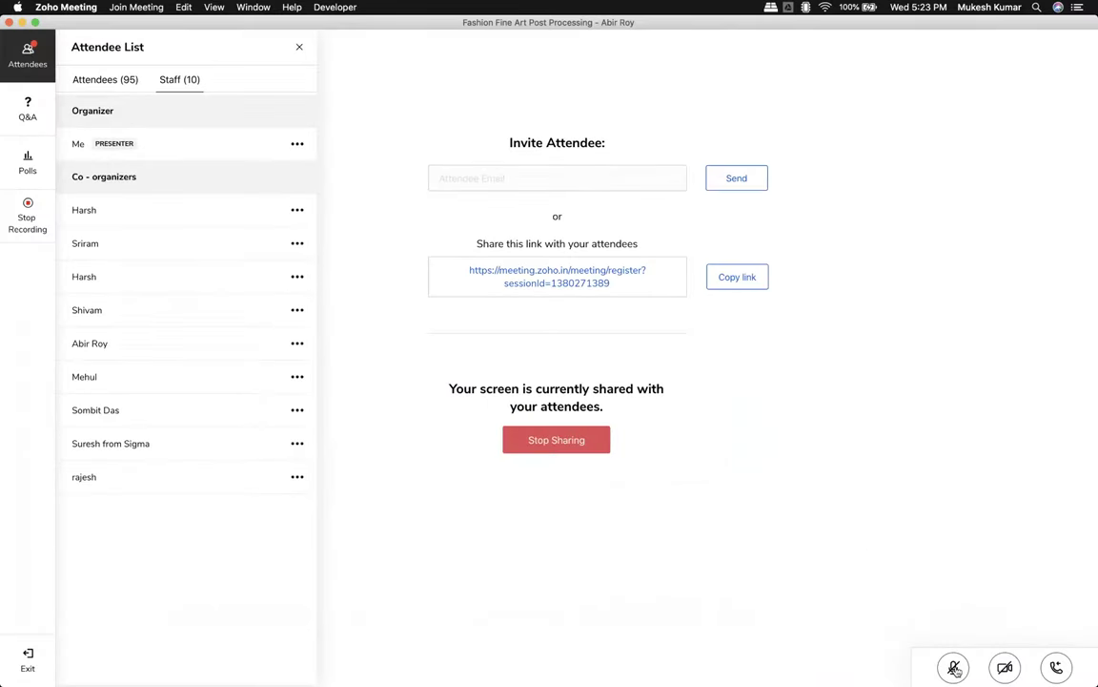
- Unmute the microphone and stop sharing the current screen
left_click(954, 668)
left_click(557, 444)
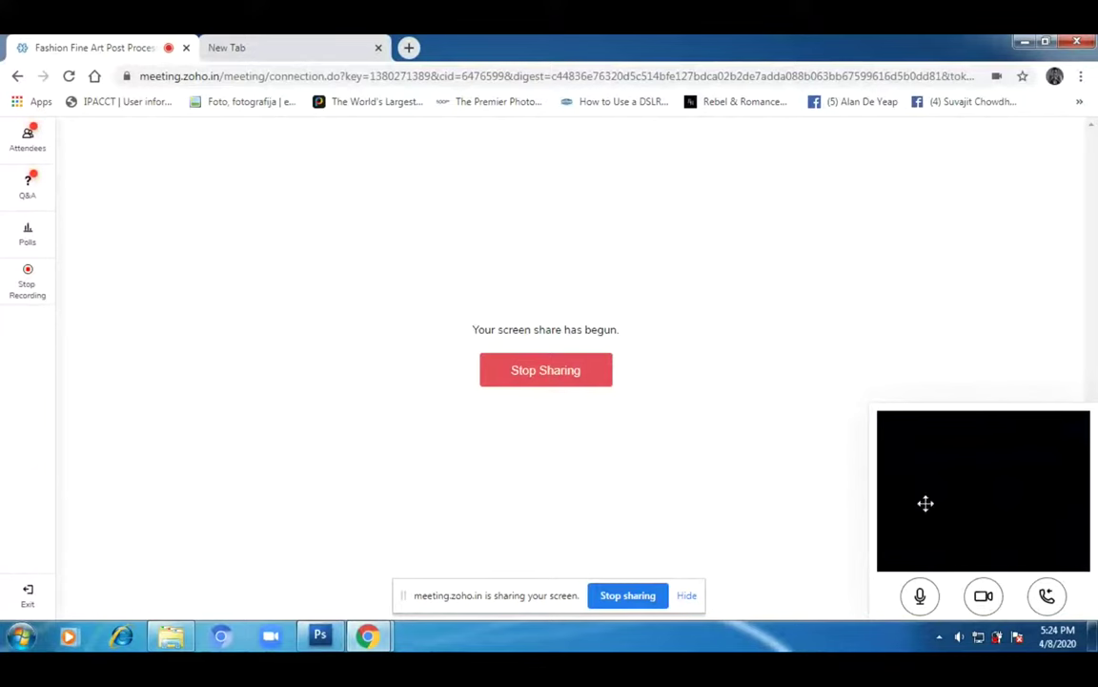
- Hide Chrome's sharing notice, minimise the meeting browser and restore Photoshop
left_click(687, 596)
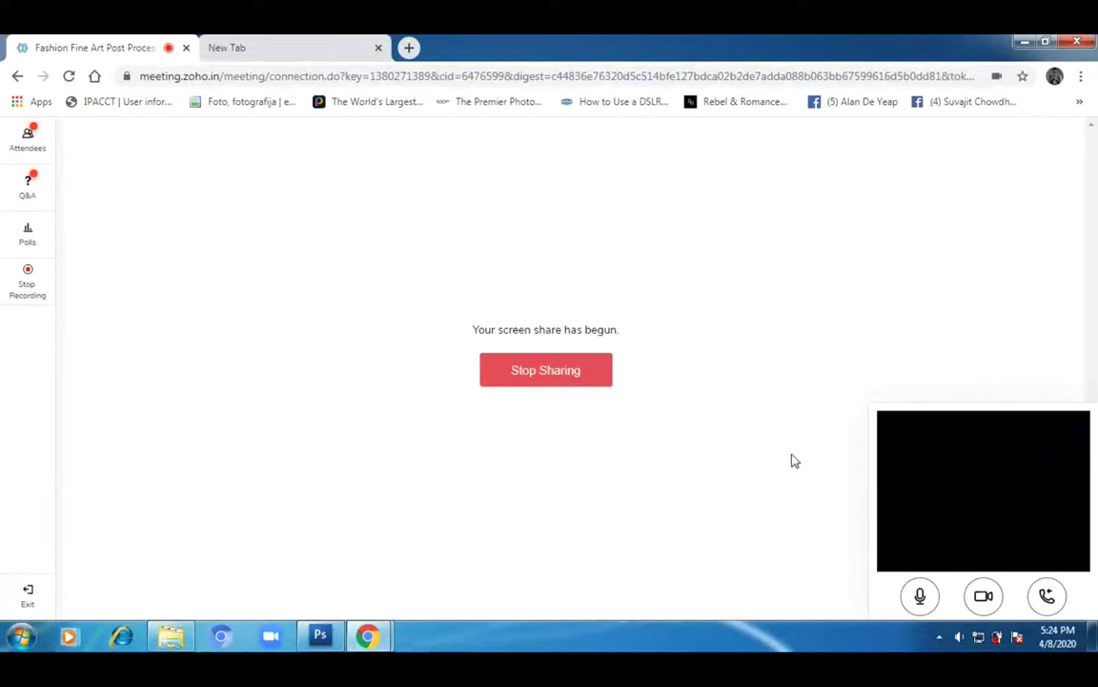
left_click(1024, 41)
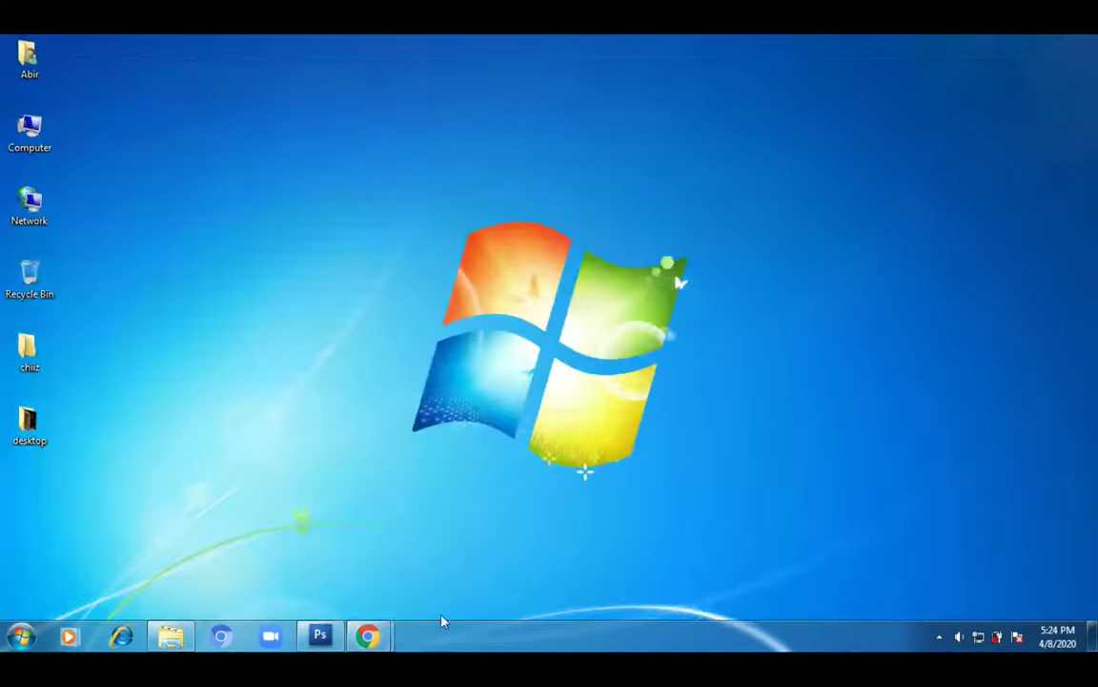
left_click(332, 645)
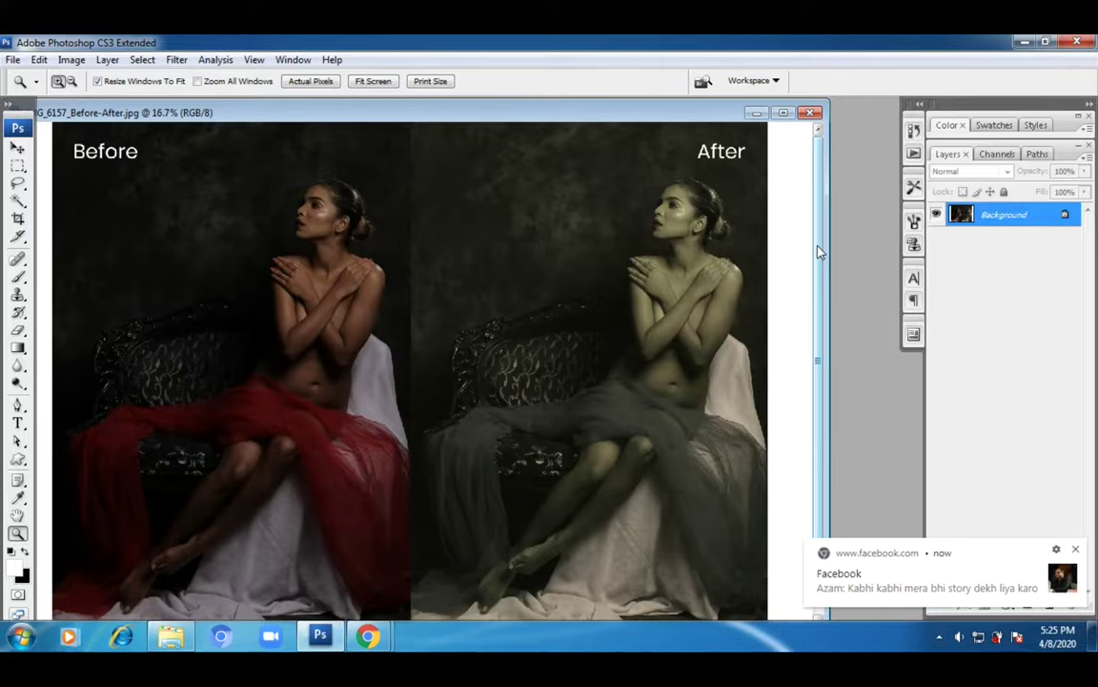
- Dismiss the Facebook notification, then maximise and restore the Before-After document window
left_click(1076, 550)
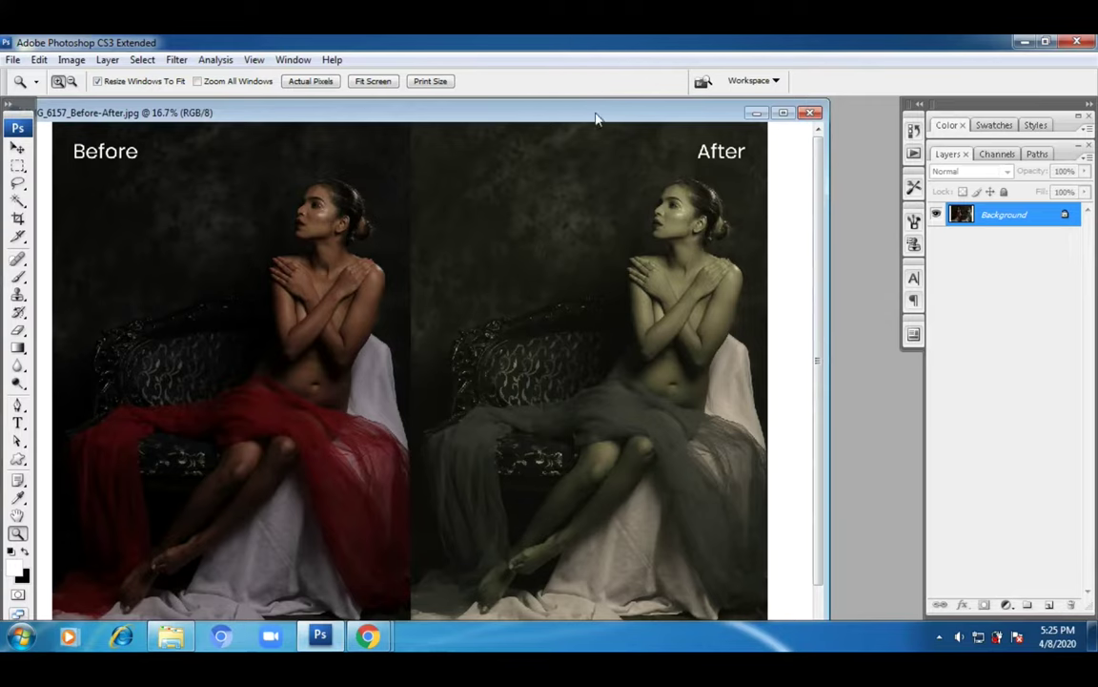
left_click_drag(596, 116, 627, 116)
double_click(627, 116)
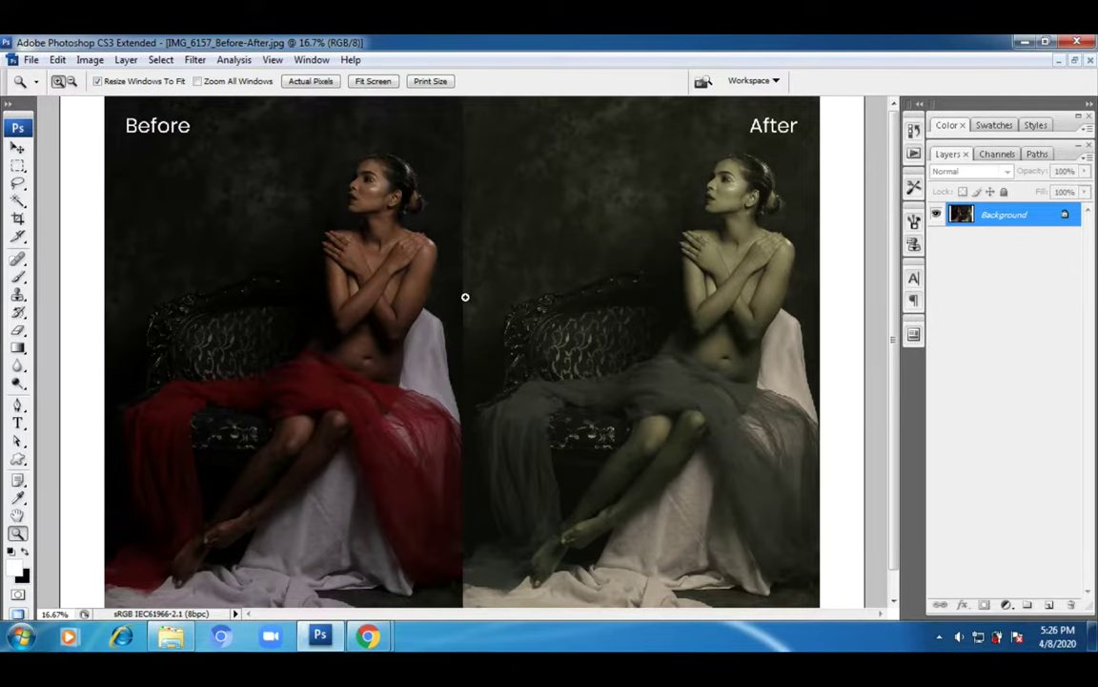
left_click(1075, 62)
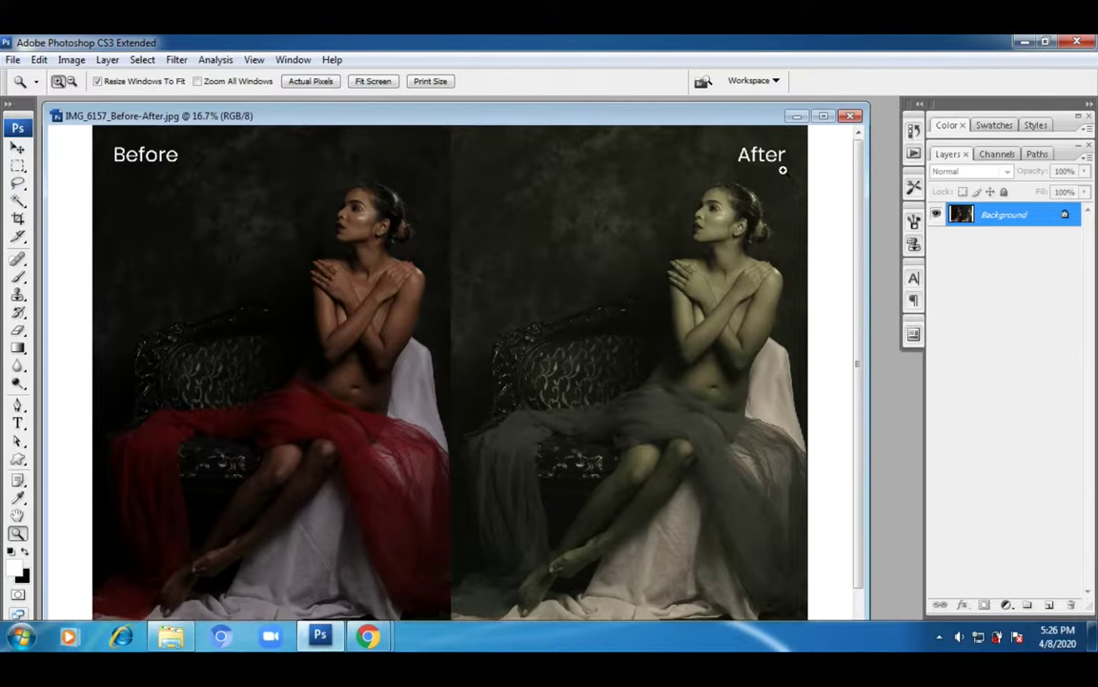
- Move the Before-After window aside and maximise the IMG_6157 - Copy window
left_click_drag(329, 120, 621, 136)
left_click_drag(169, 117, 352, 141)
left_click(389, 131)
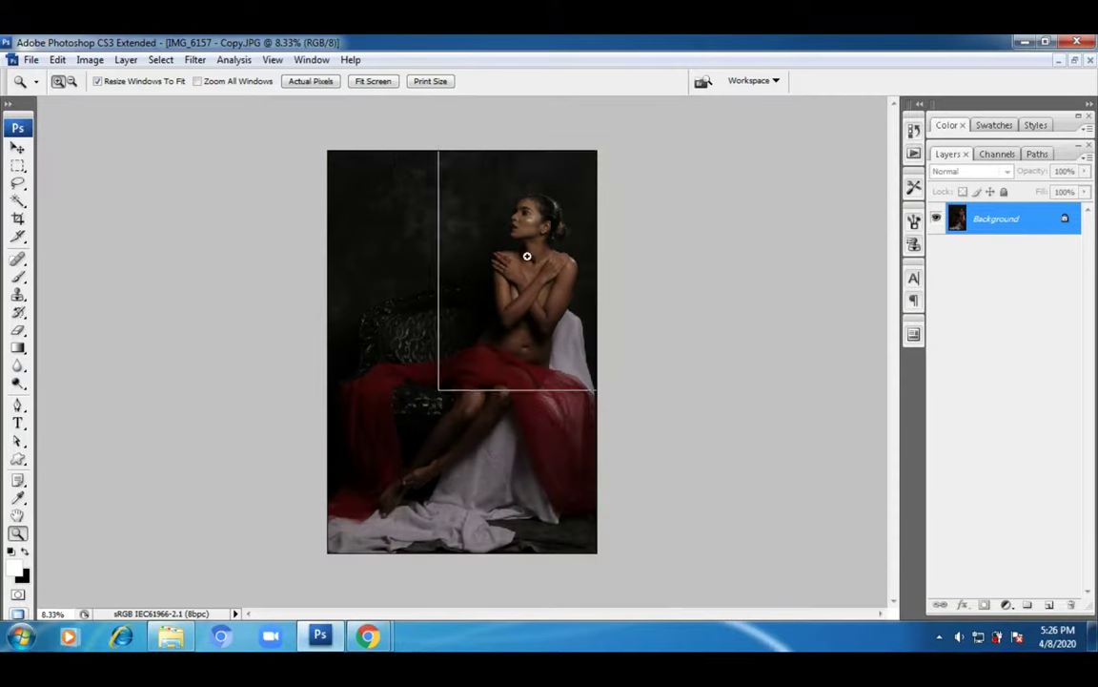
- Duplicate the portrait's Background layer into a new Background copy layer
left_click(481, 282)
left_click(524, 238)
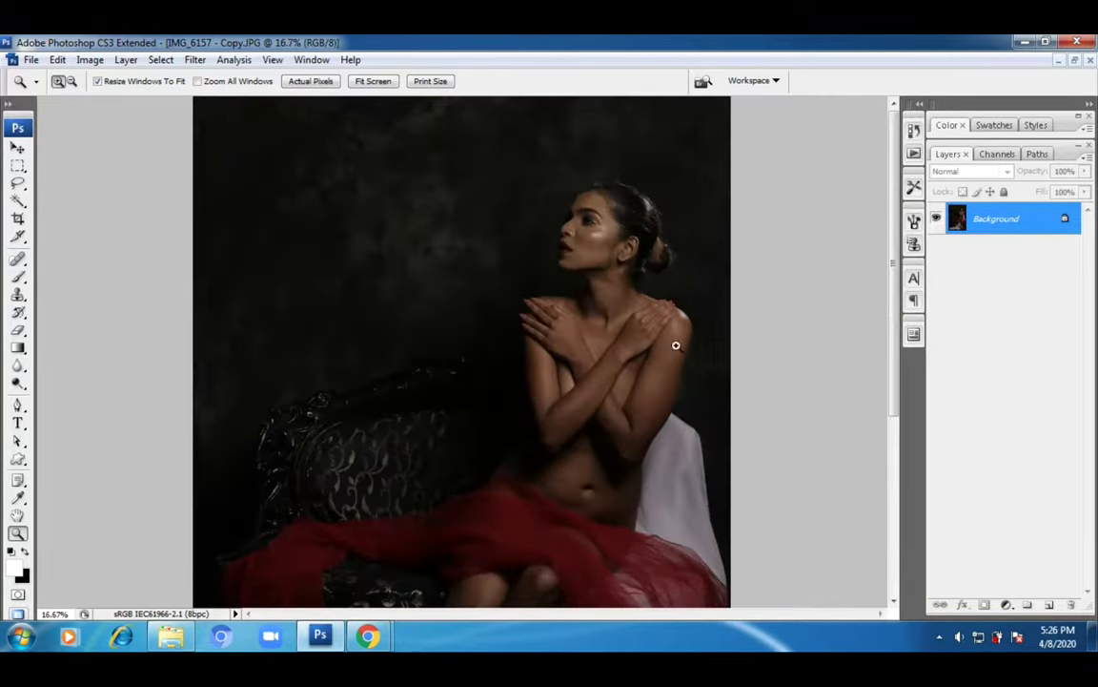
left_click(581, 291)
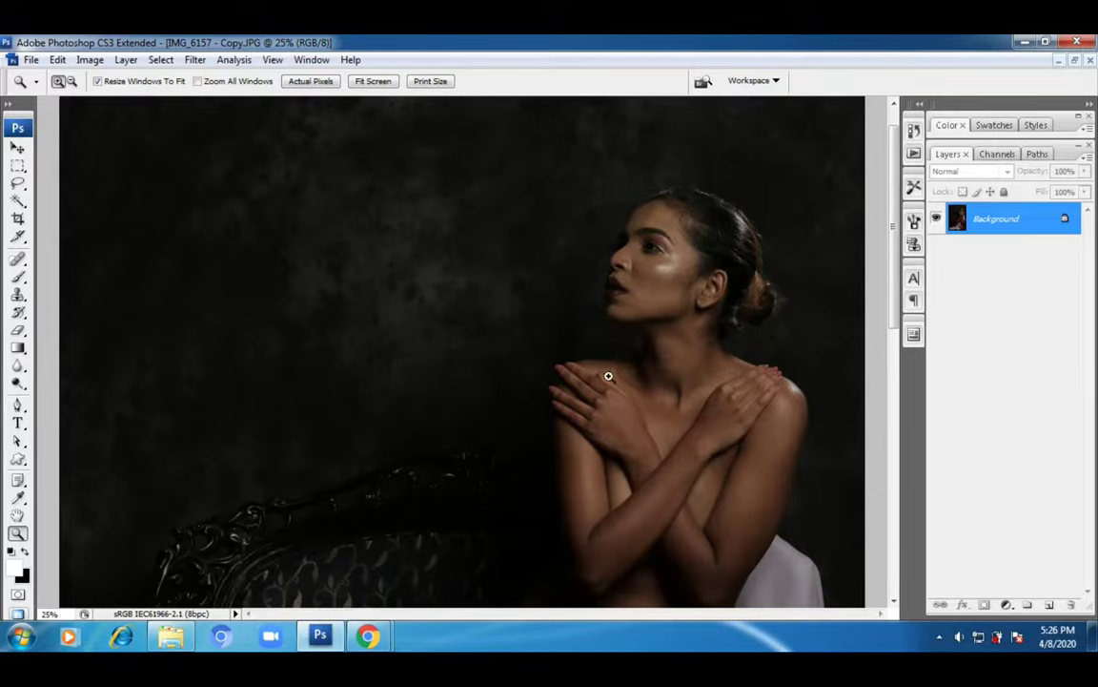
key("alt")
left_click(629, 344)
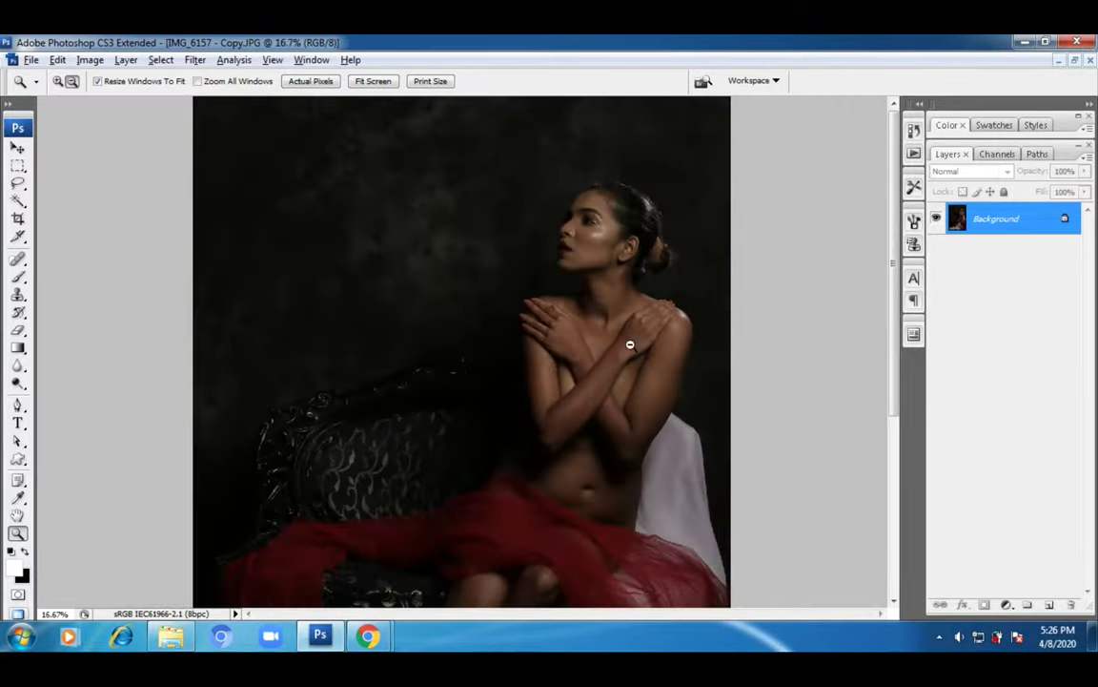
left_click(542, 364)
left_click(569, 402)
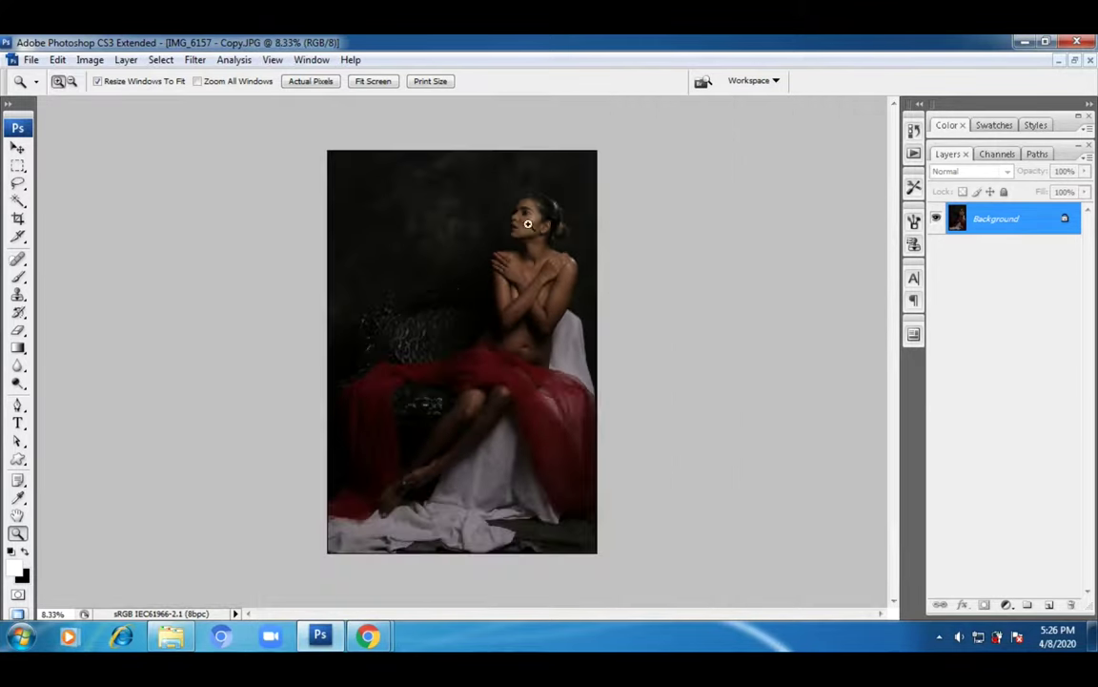
left_click(552, 326)
left_click_drag(1030, 219, 1049, 606)
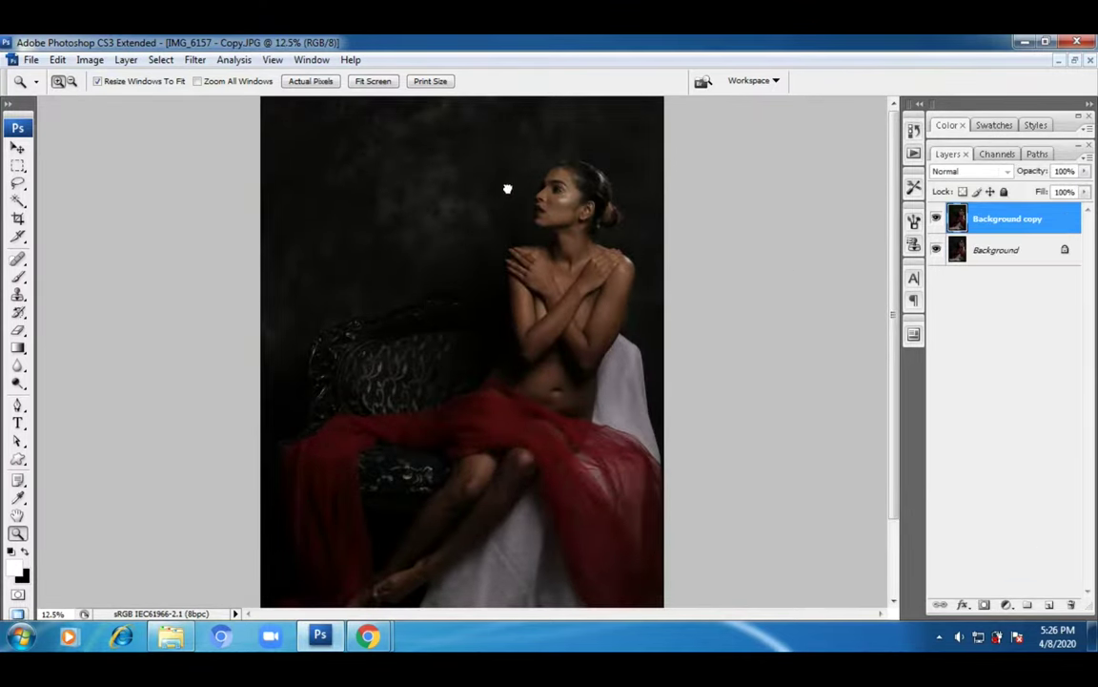
- Apply a High Pass filter with radius 20 to the Background copy layer
left_click(195, 59)
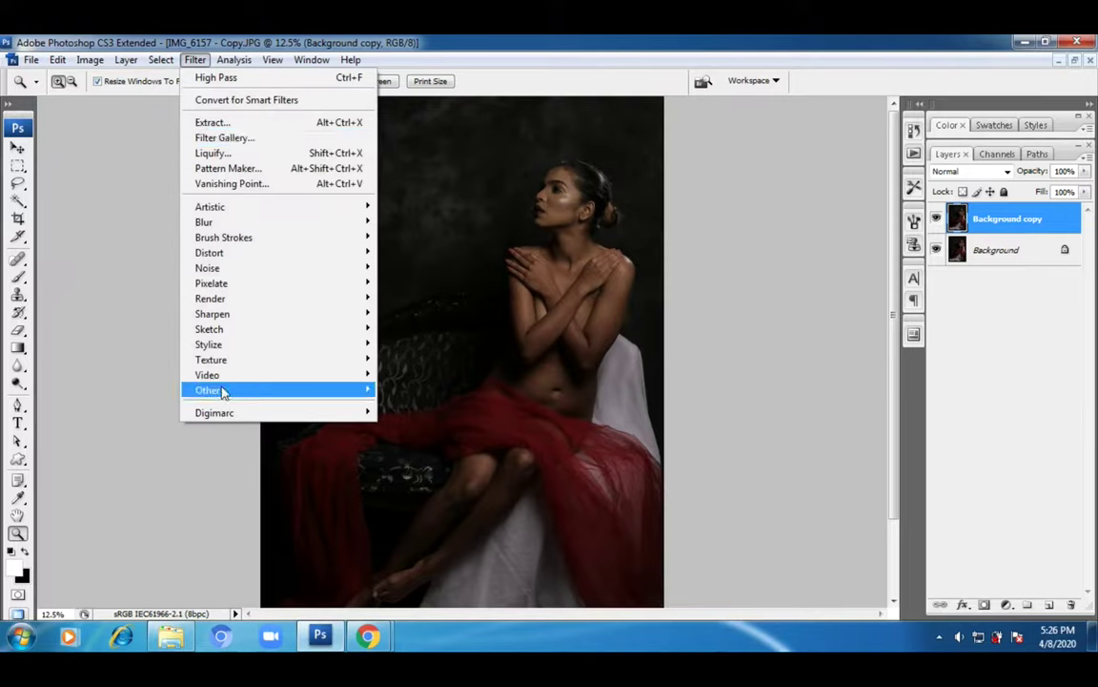
mouse_move(216, 390)
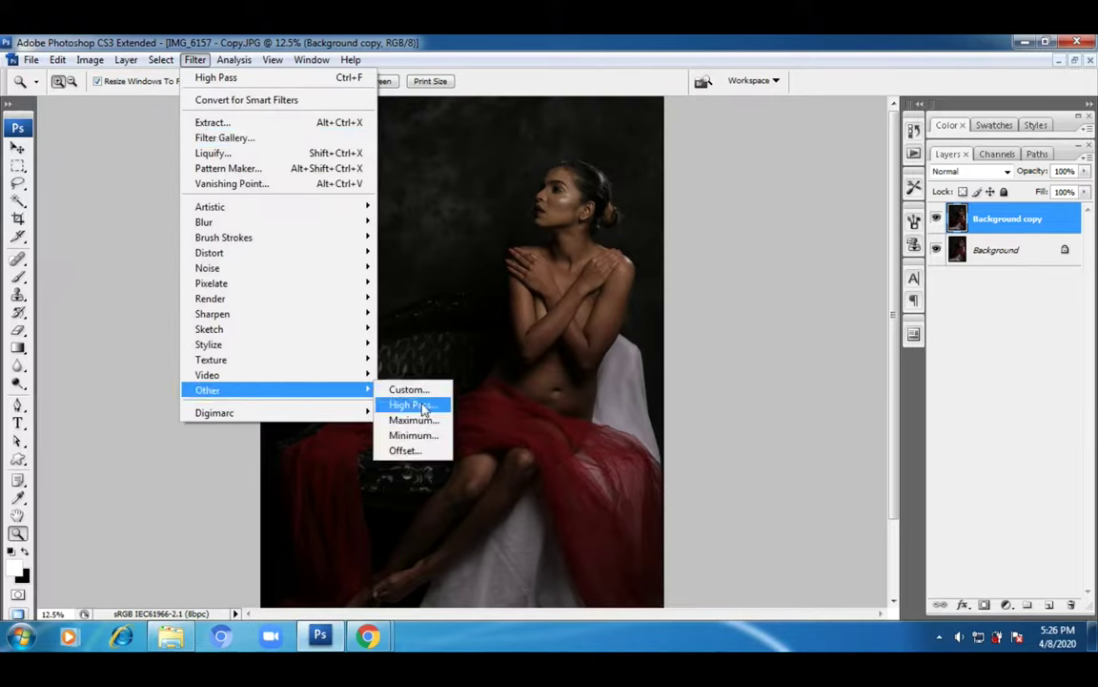
left_click(422, 406)
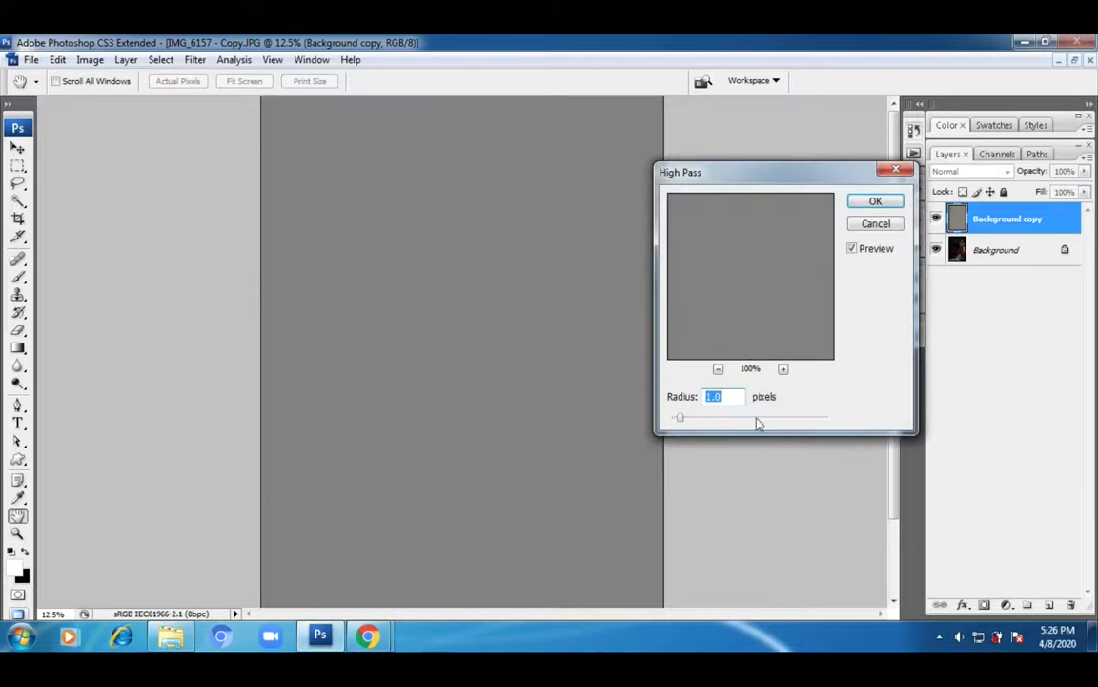
type("20")
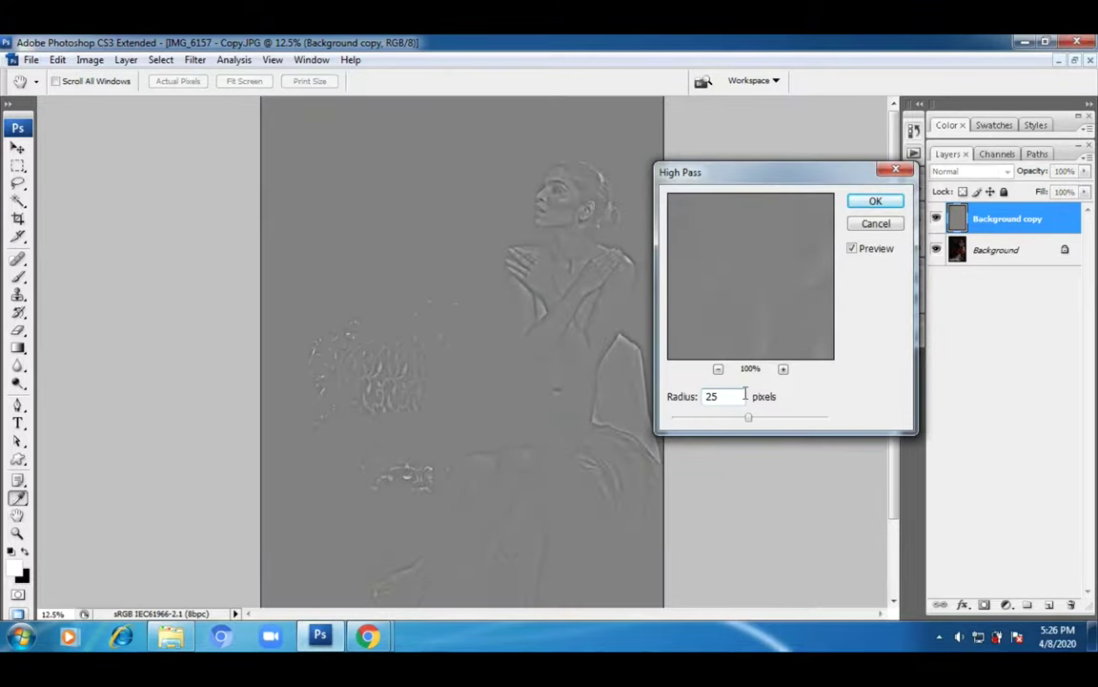
key("Return")
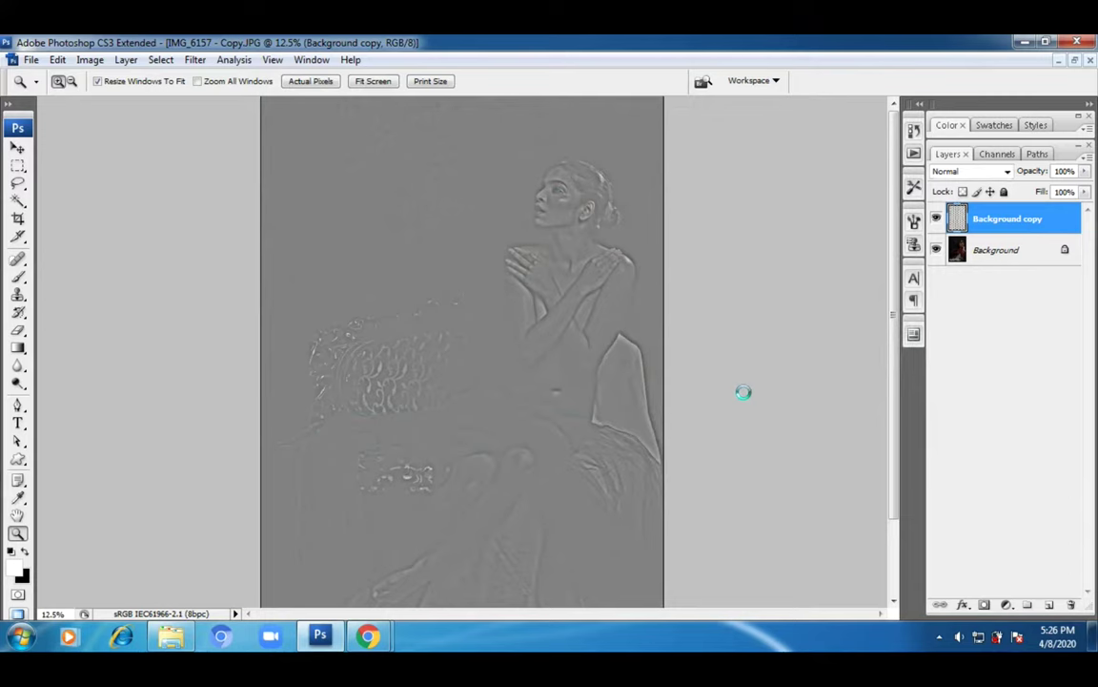
- Set the copy layer's blend mode to Vivid Light and add a layer mask
left_click(992, 172)
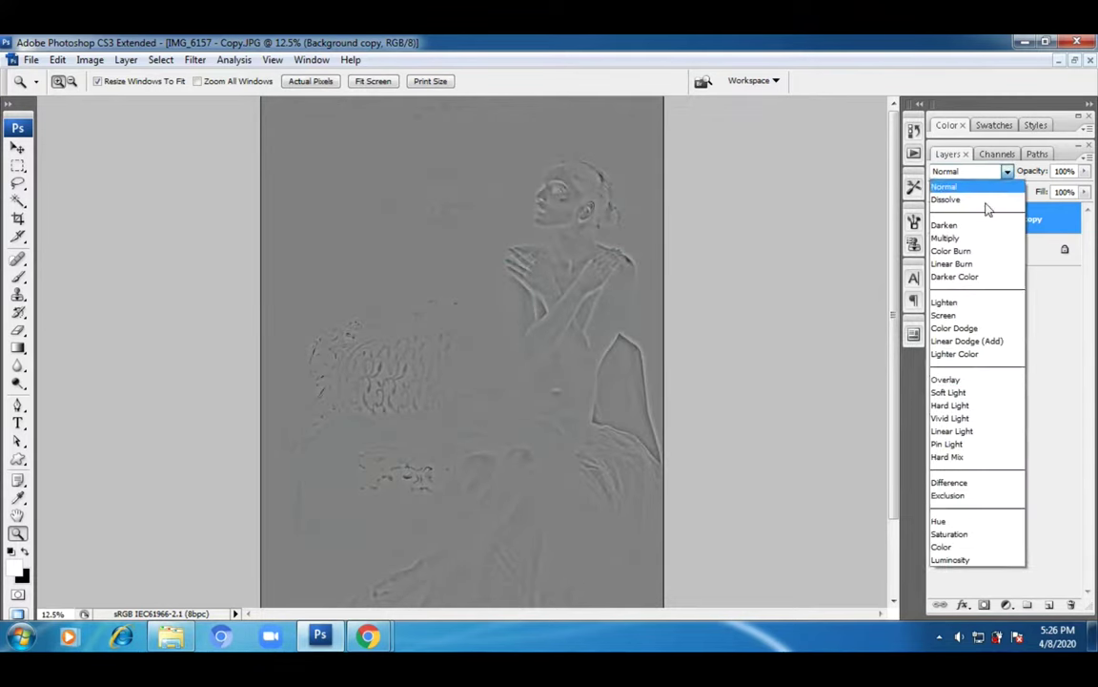
left_click(953, 418)
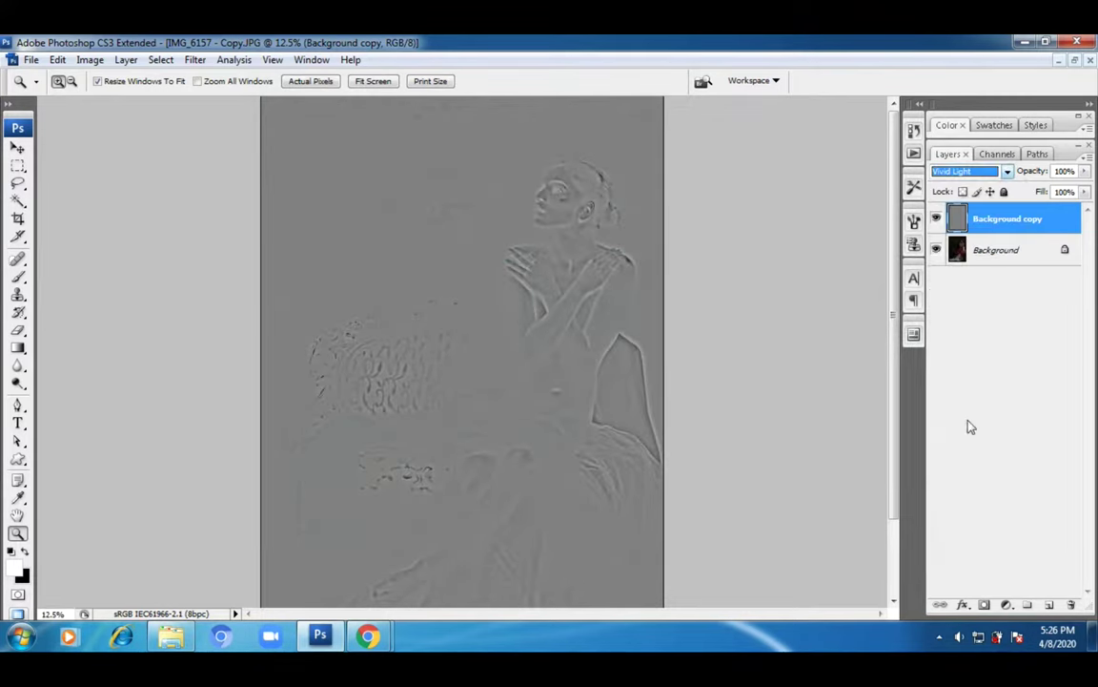
left_click(984, 605)
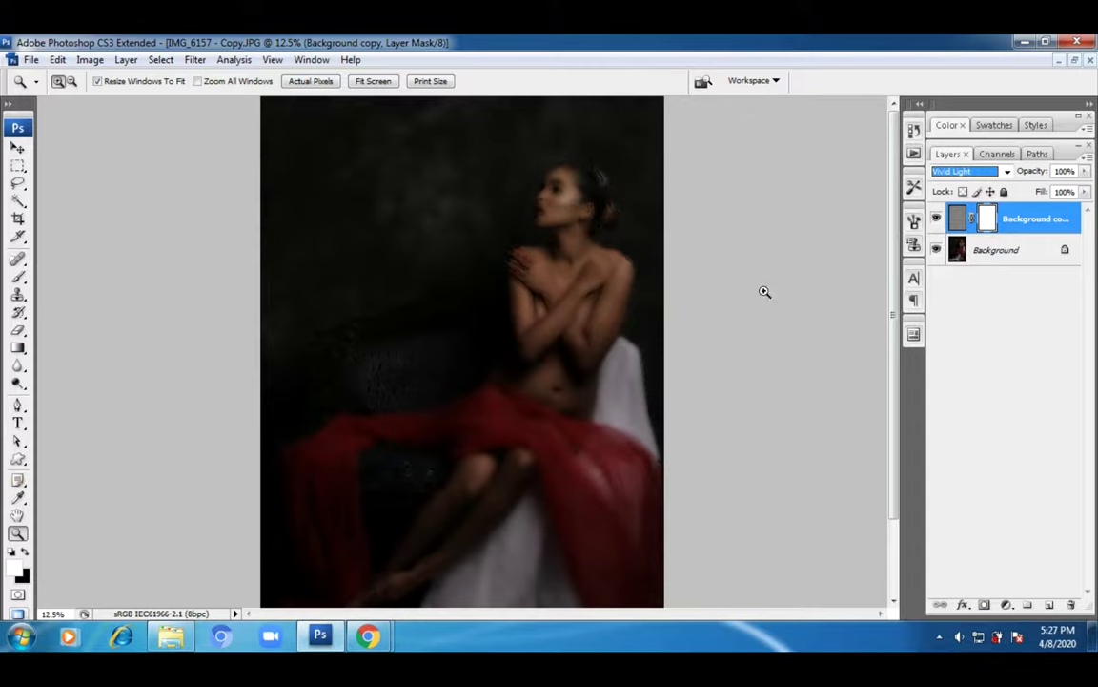
- Invert the Background copy layer mask to black so its effect is hidden
left_click(957, 218)
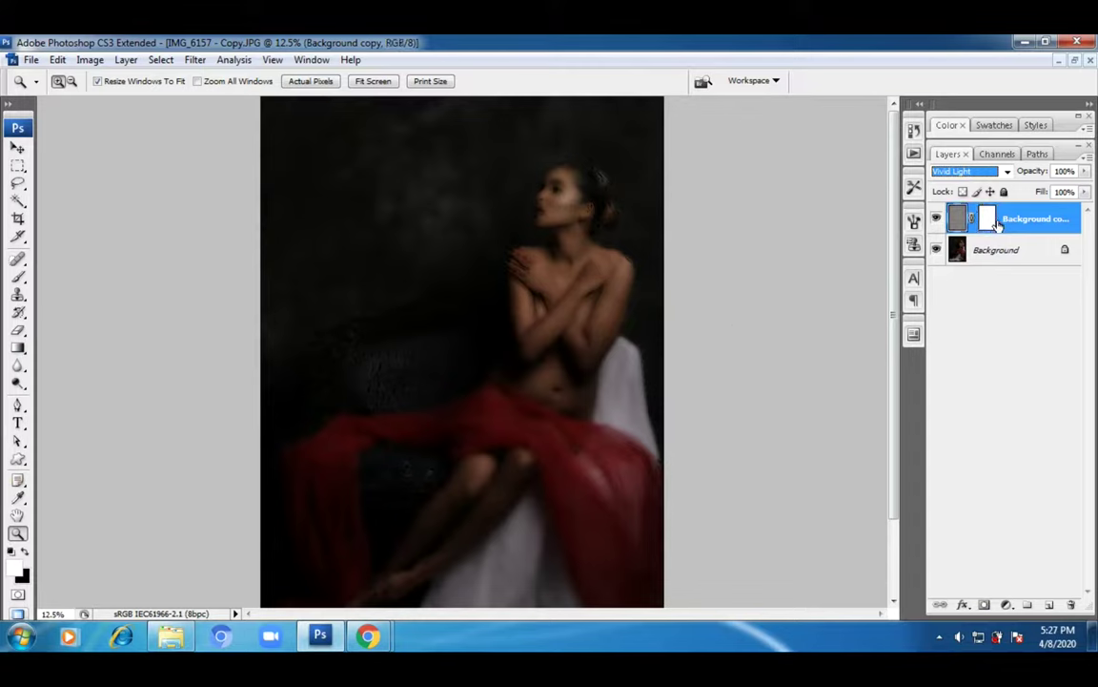
left_click(991, 227)
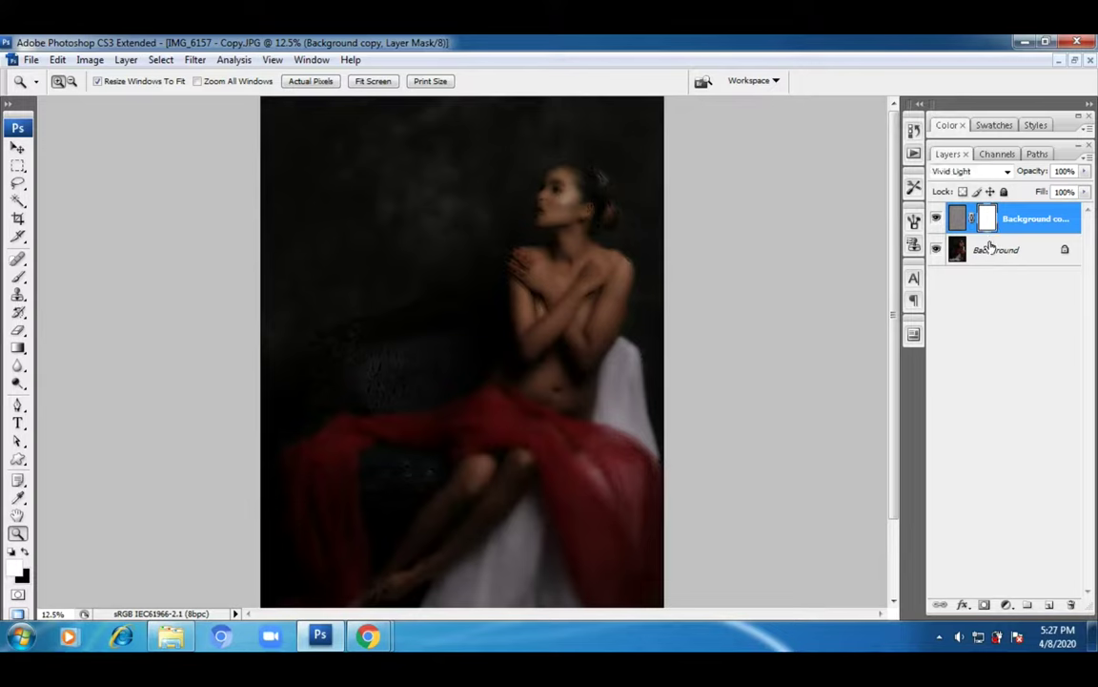
left_click(1008, 250)
left_click(988, 219)
key("ctrl+i")
left_click_drag(400, 245, 618, 257)
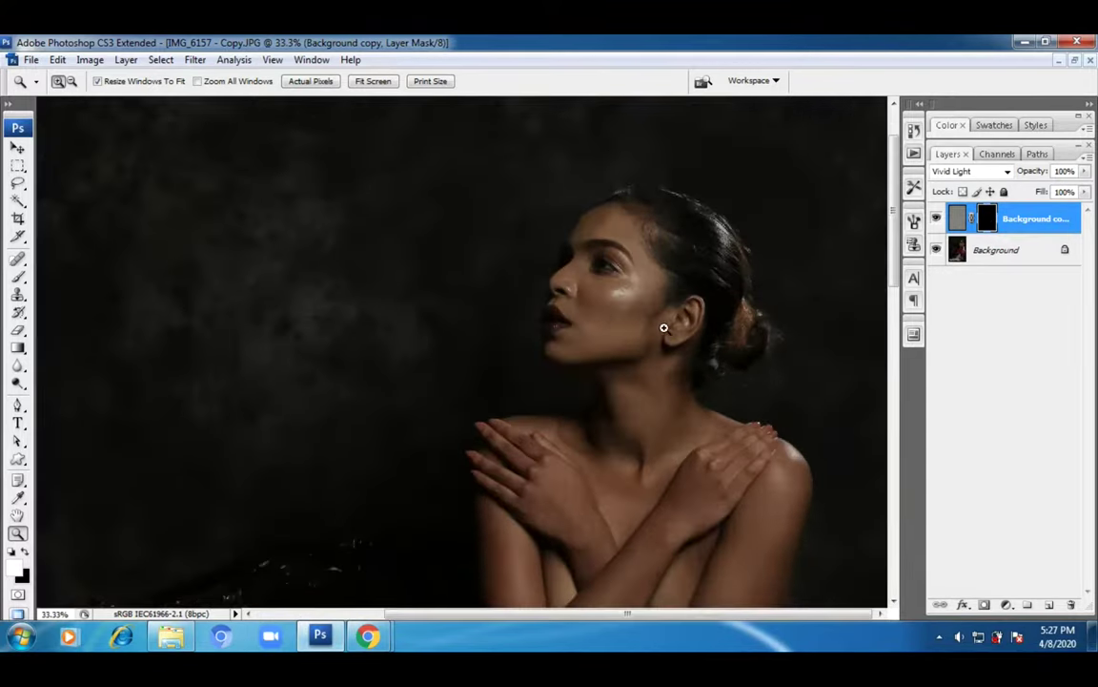
- Select the Brush tool and try brush diameters of 101 px, then 81 px
left_click(421, 203)
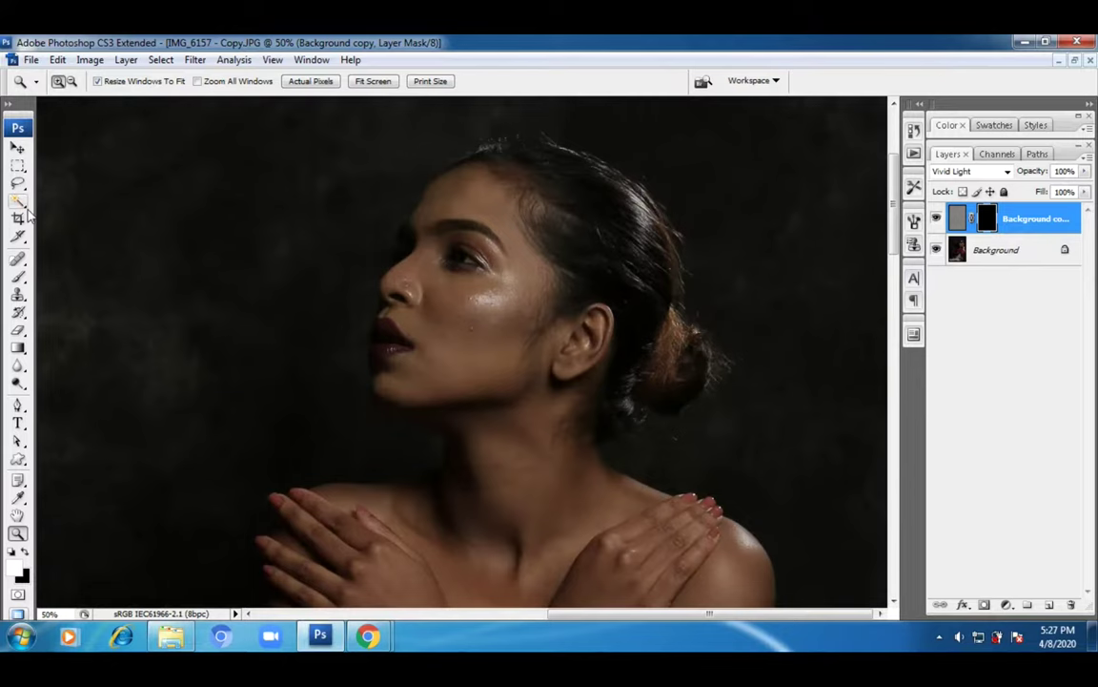
left_click(19, 277)
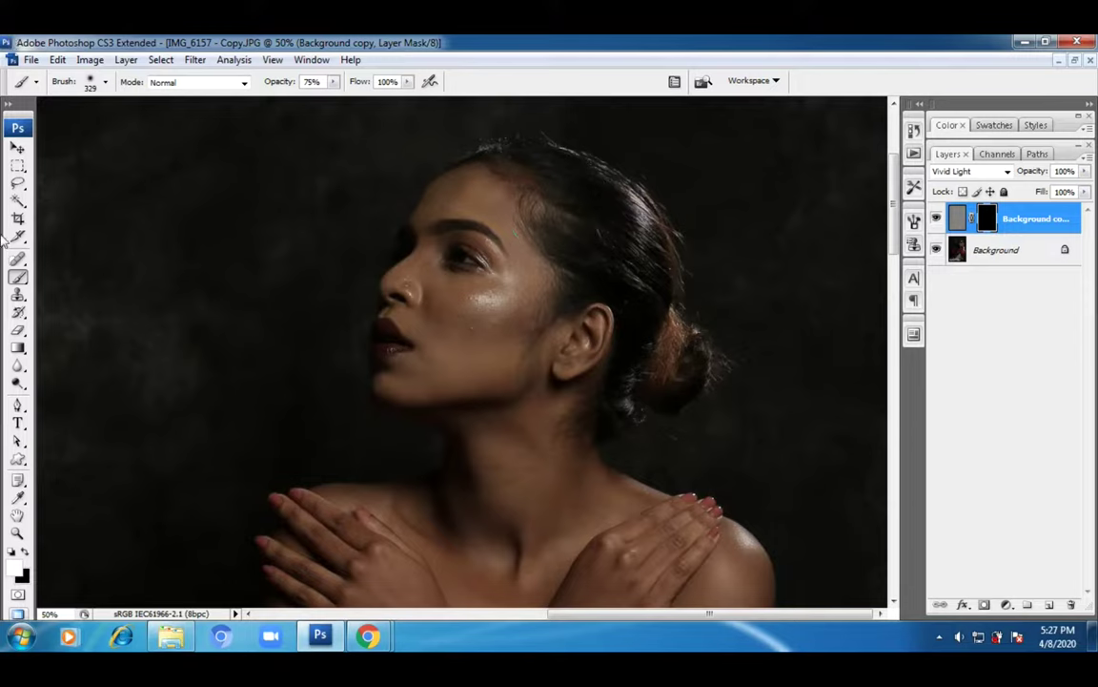
left_click(105, 83)
left_click(99, 126)
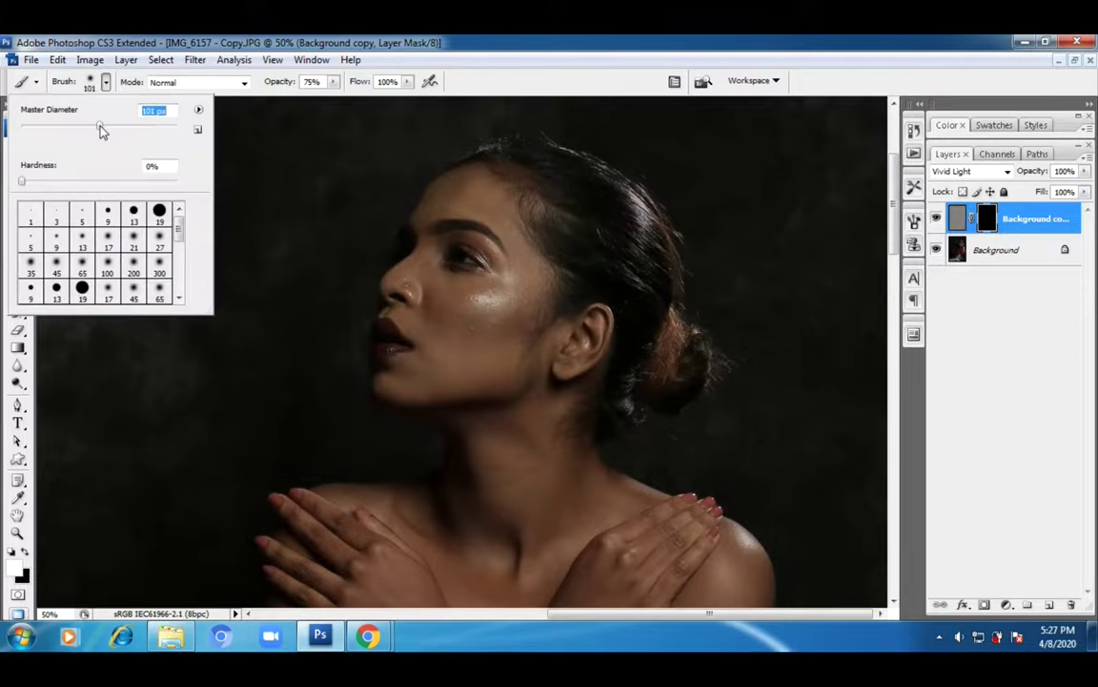
key("Return")
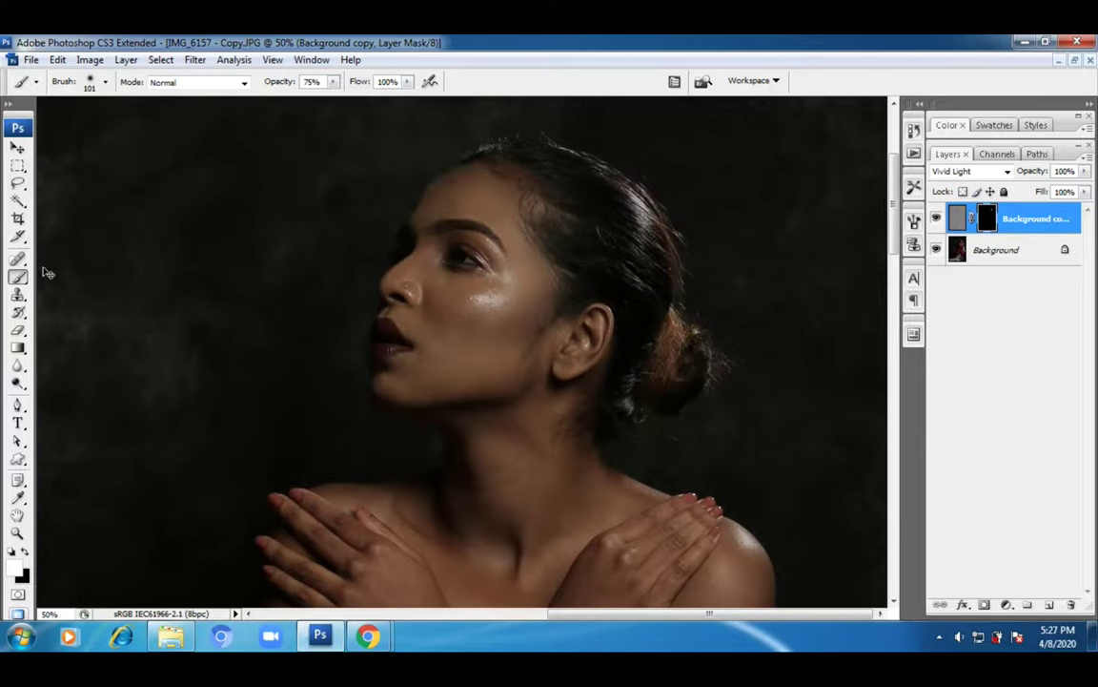
left_click(105, 82)
left_click_drag(91, 126, 84, 126)
- Lower the brush opacity to 25% and enlarge the brush to 197 px
left_click(333, 83)
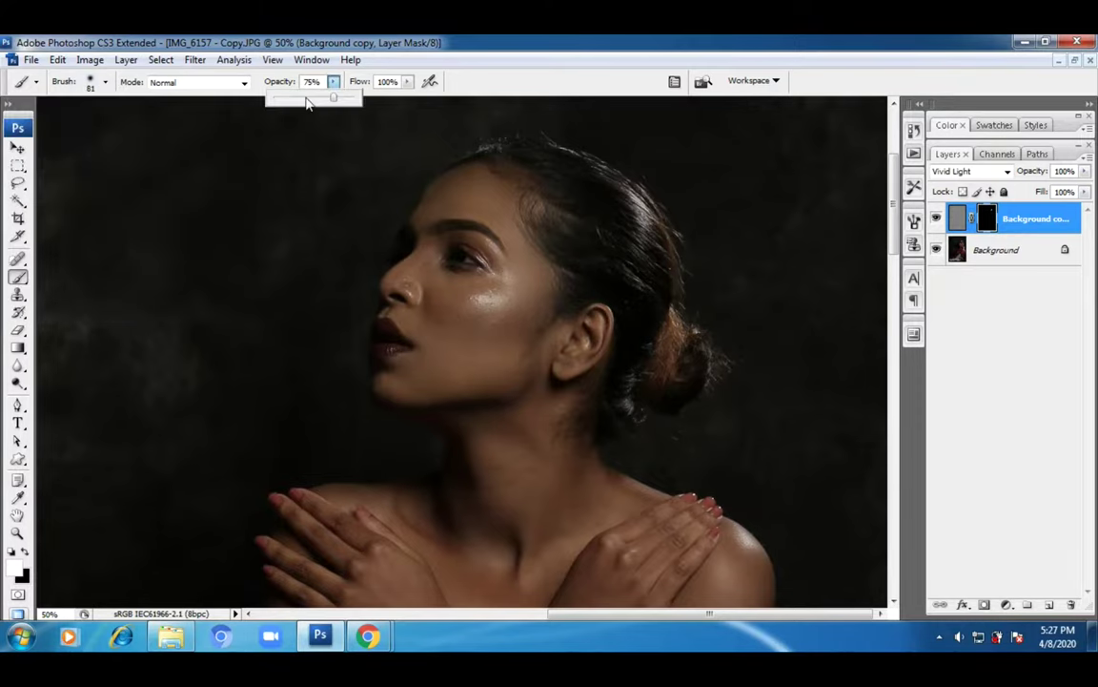
left_click(488, 287)
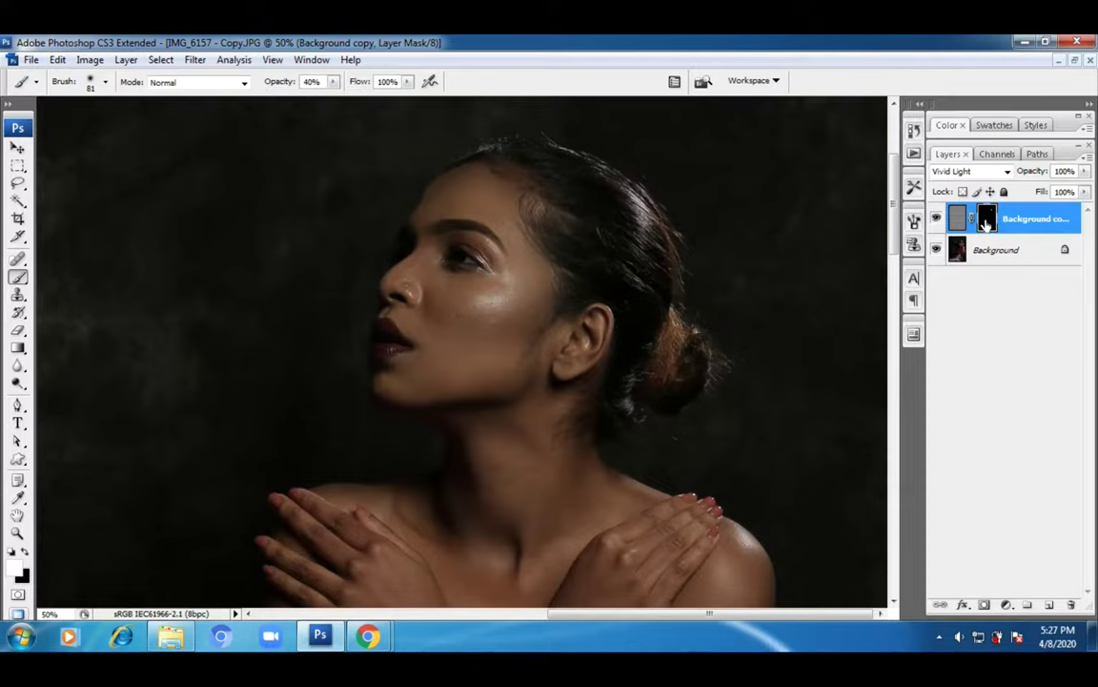
left_click_drag(530, 415, 381, 178)
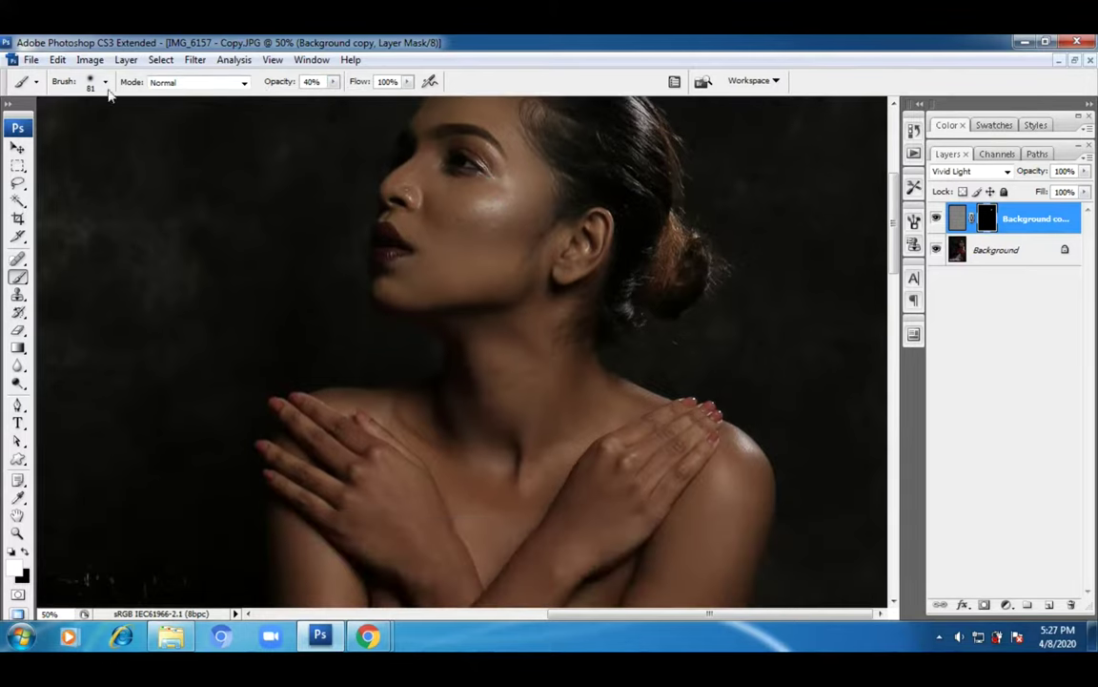
left_click(334, 83)
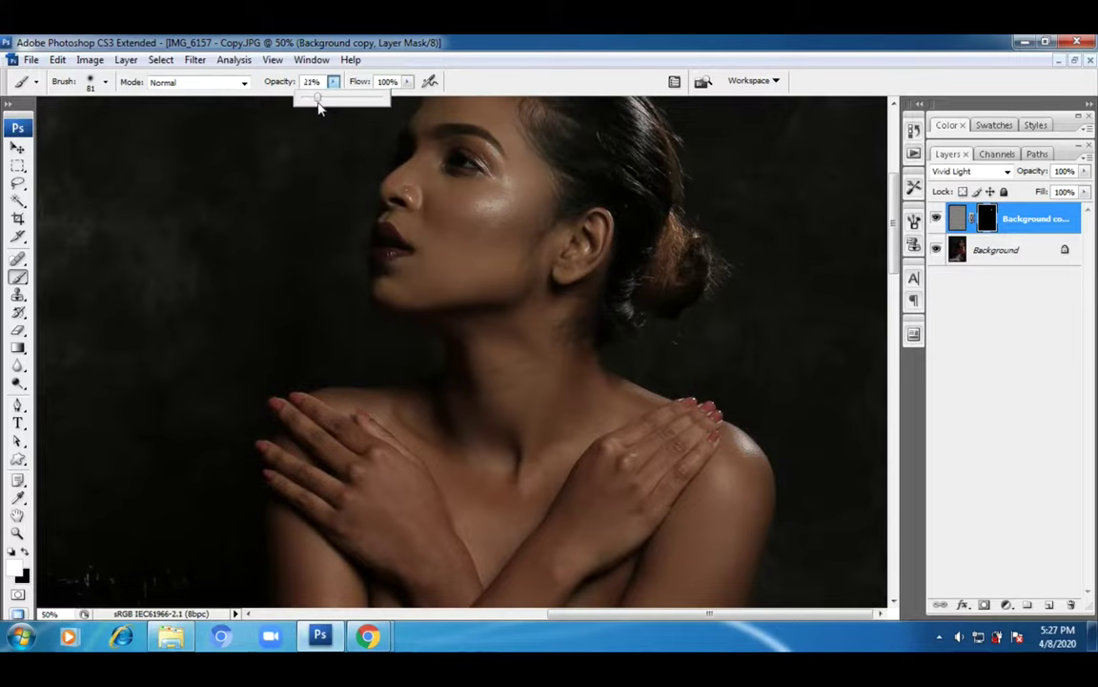
left_click(106, 83)
left_click(140, 126)
key("Return")
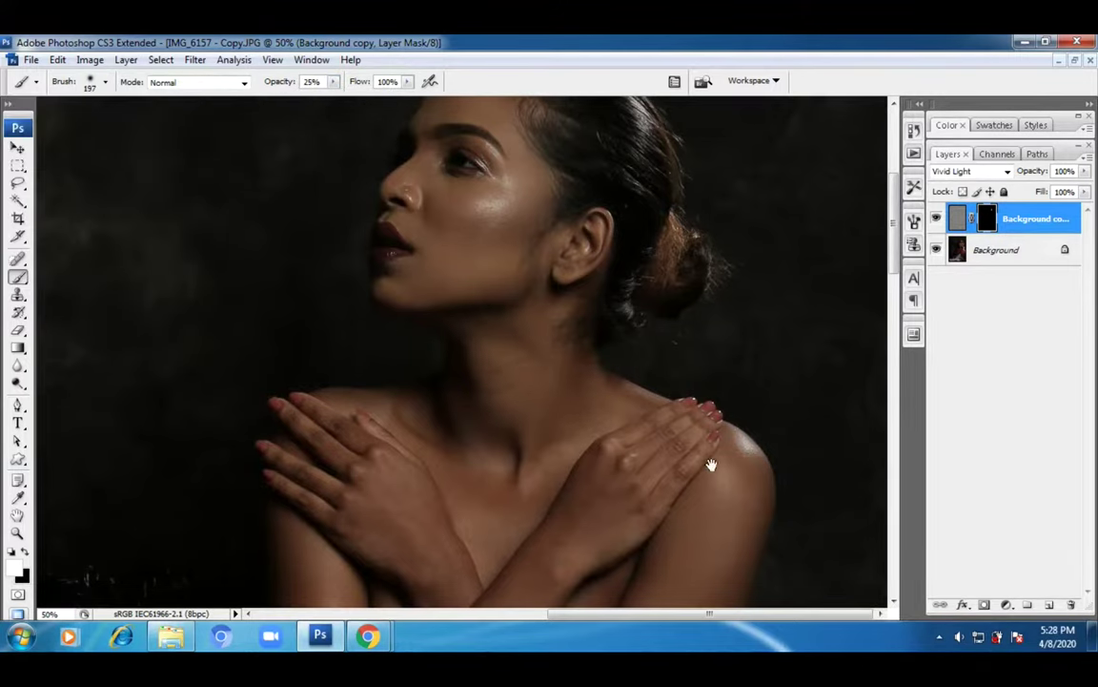
- Paint white on the mask over the navel and forearm skin to soften them
scroll(779, 524, "down", 3)
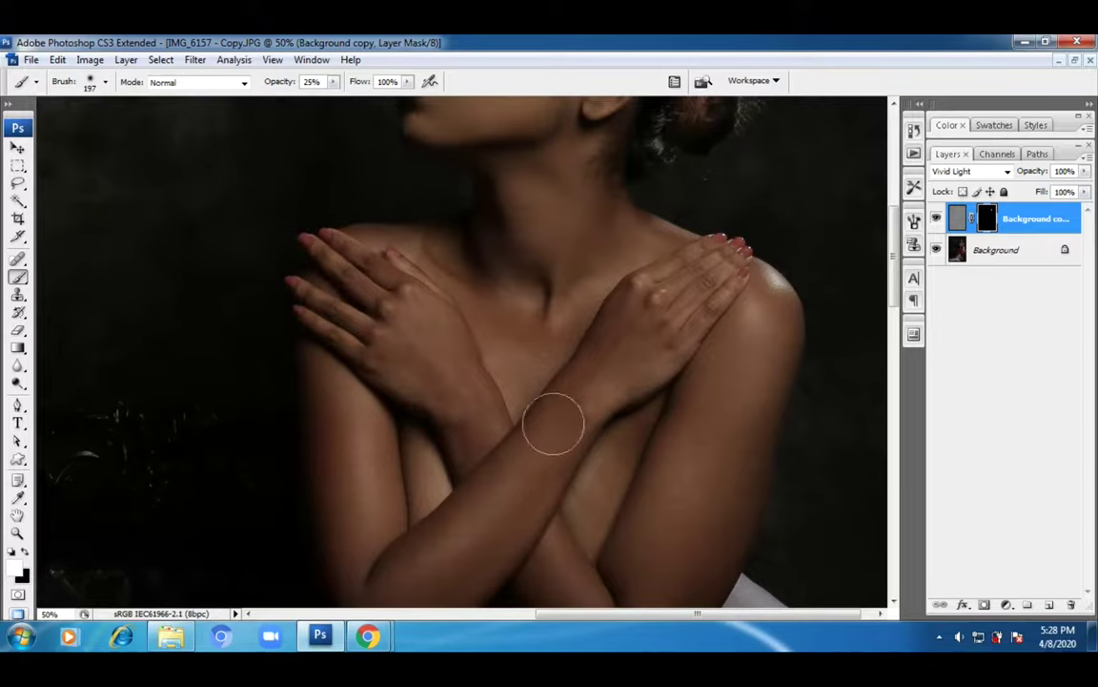
scroll(553, 423, "down", 3)
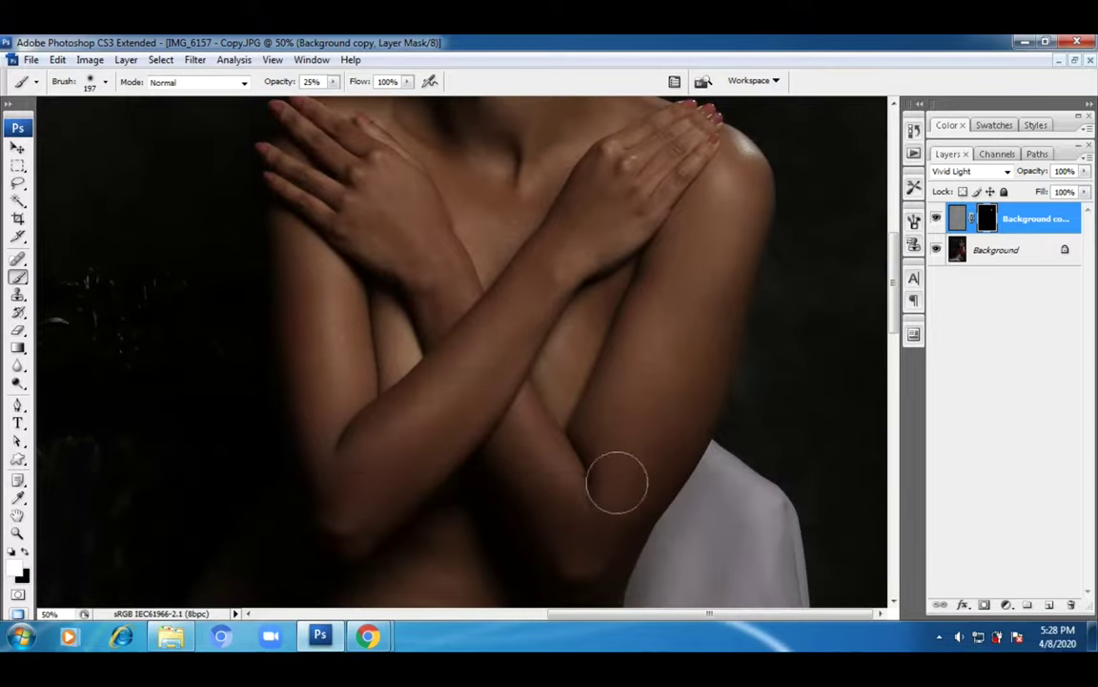
scroll(617, 483, "down", 5)
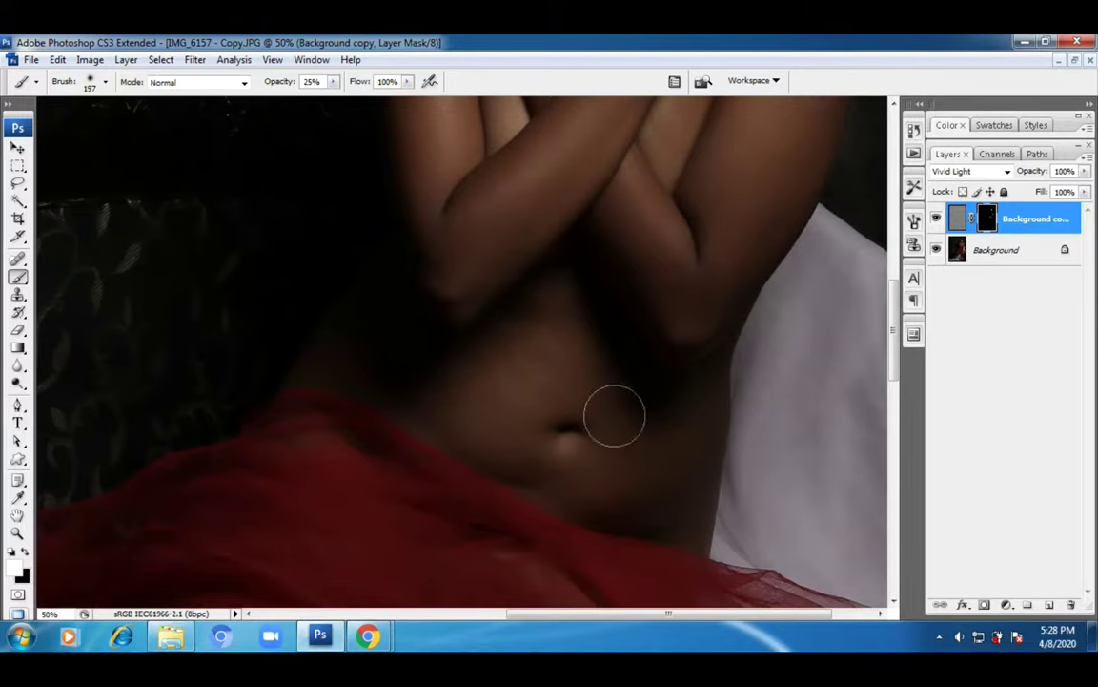
mouse_move(510, 434)
left_mouse_down()
mouse_move(622, 515)
mouse_move(648, 482)
left_mouse_up()
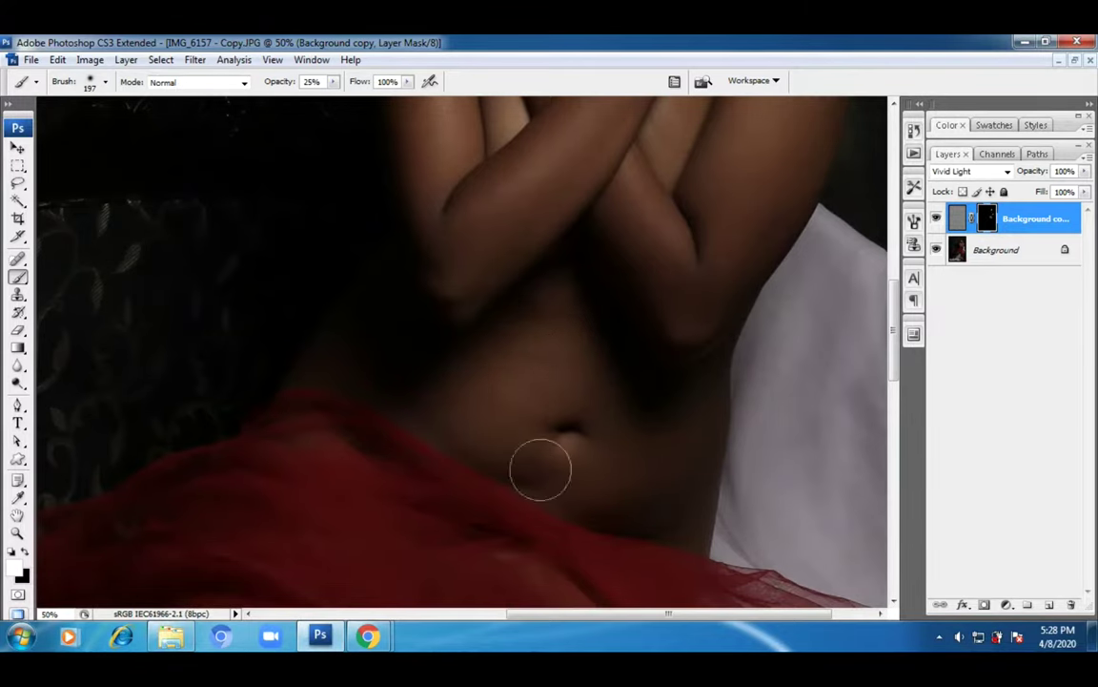
scroll(540, 448, "up", 5)
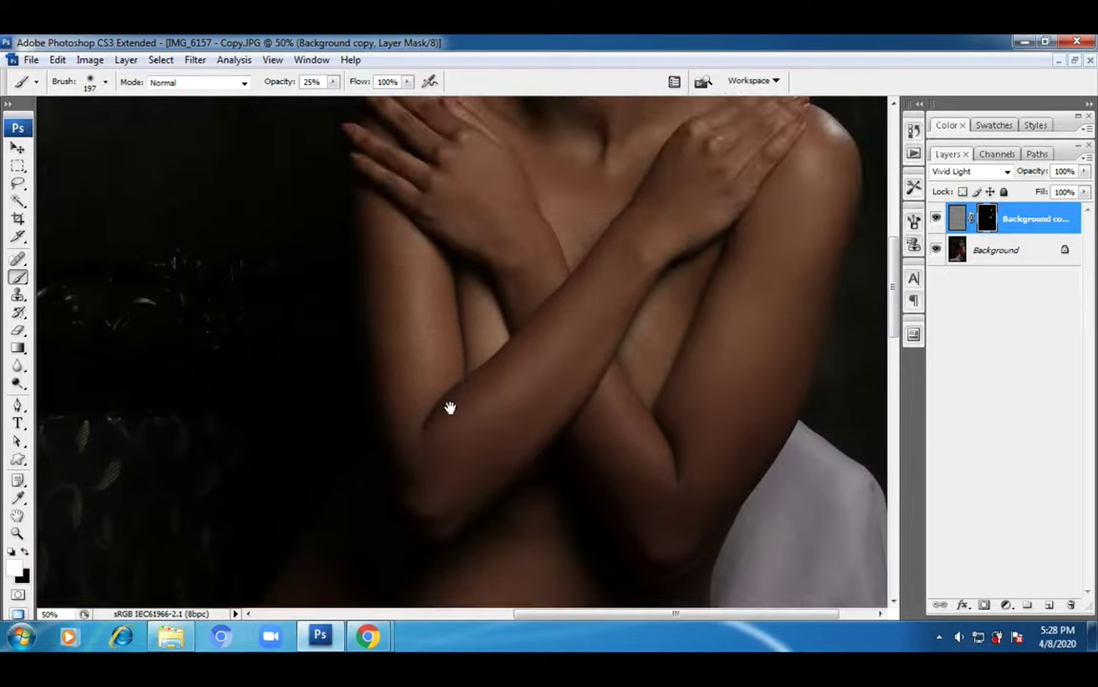
left_click(408, 404)
scroll(539, 287, "up", 4)
key("ctrl+i")
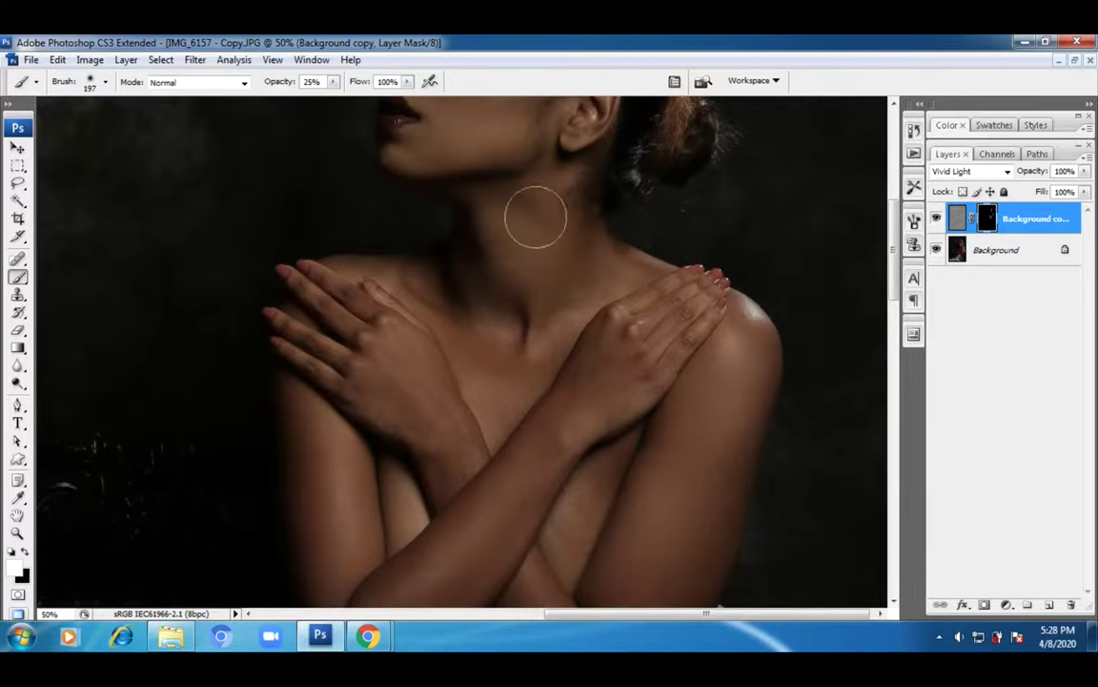
left_click_drag(513, 280, 530, 311)
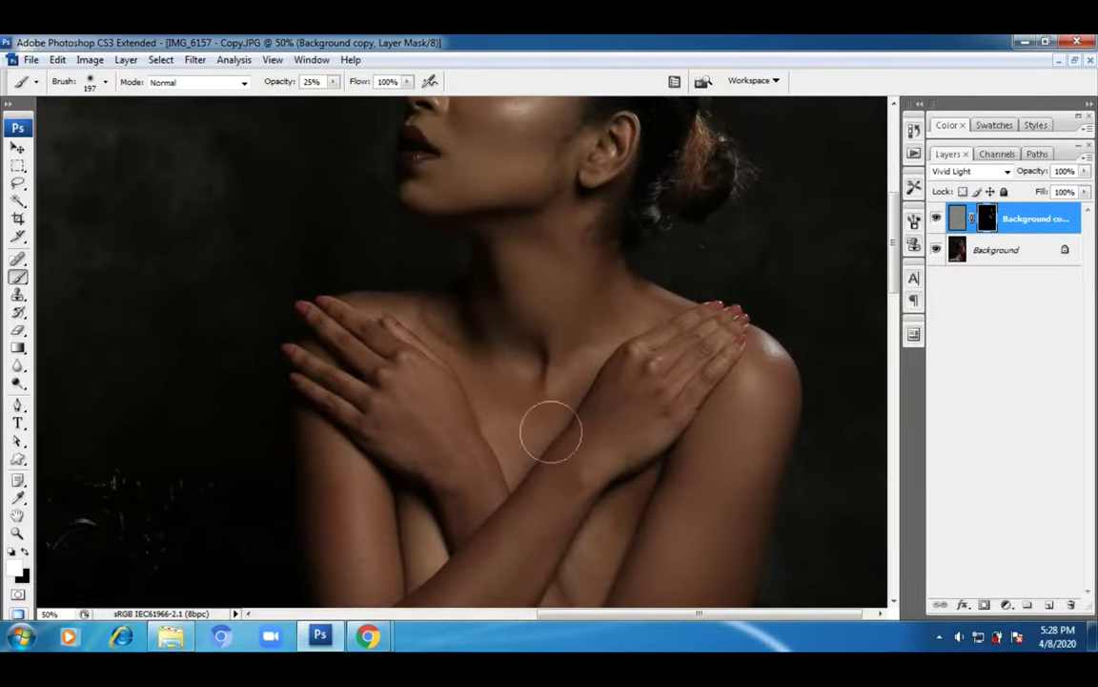
scroll(511, 467, "up", 5)
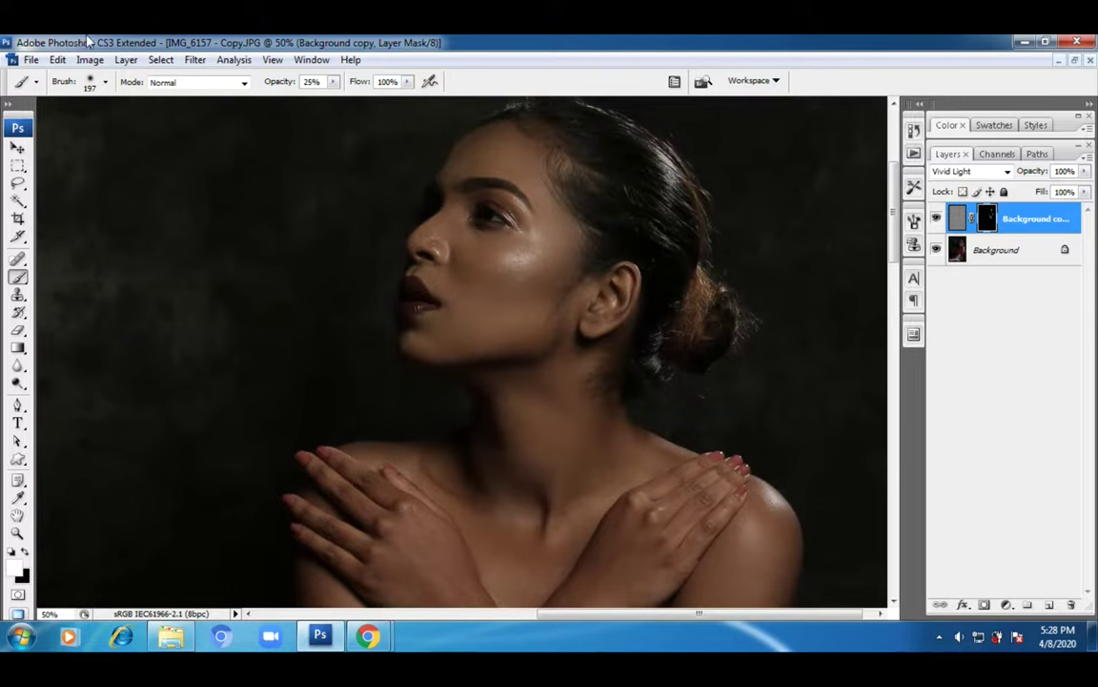
left_click(106, 82)
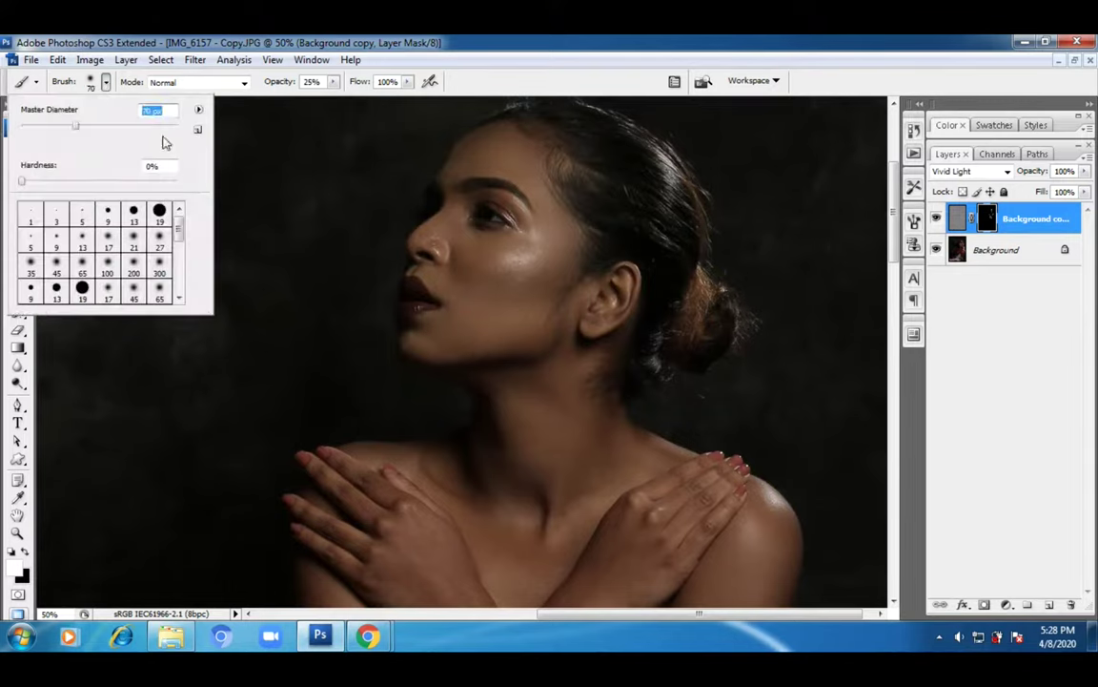
- Soften the chin, cheek, eyebrow, forehead, ear, jaw and neck skin on the mask
left_click(17, 532)
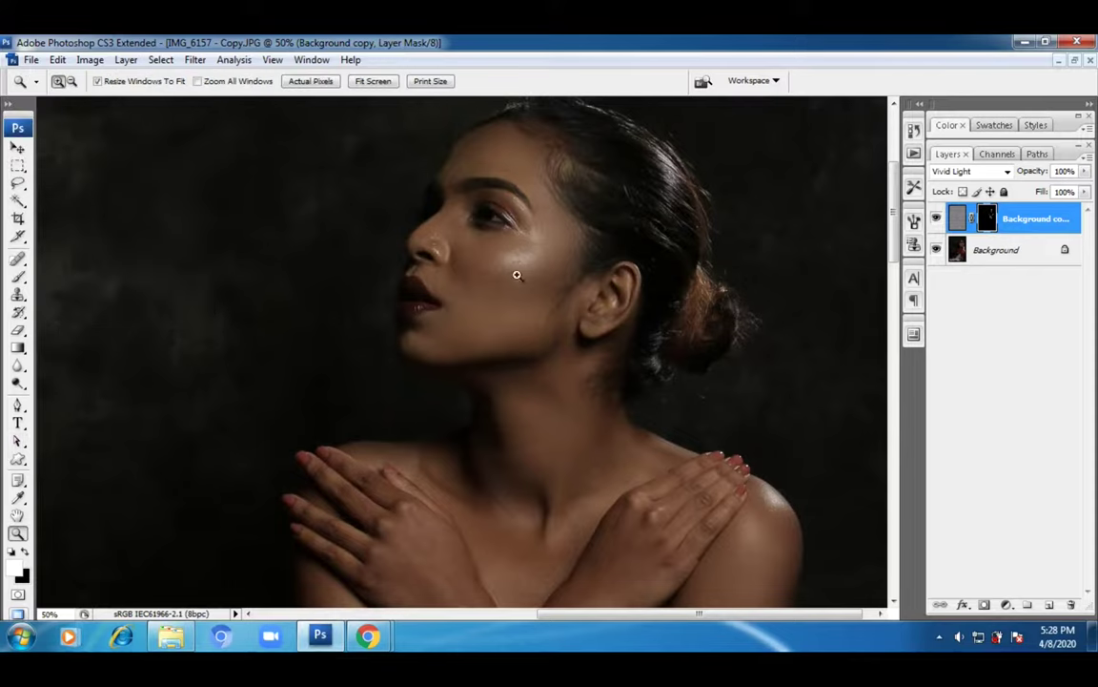
left_click_drag(465, 248, 313, 414)
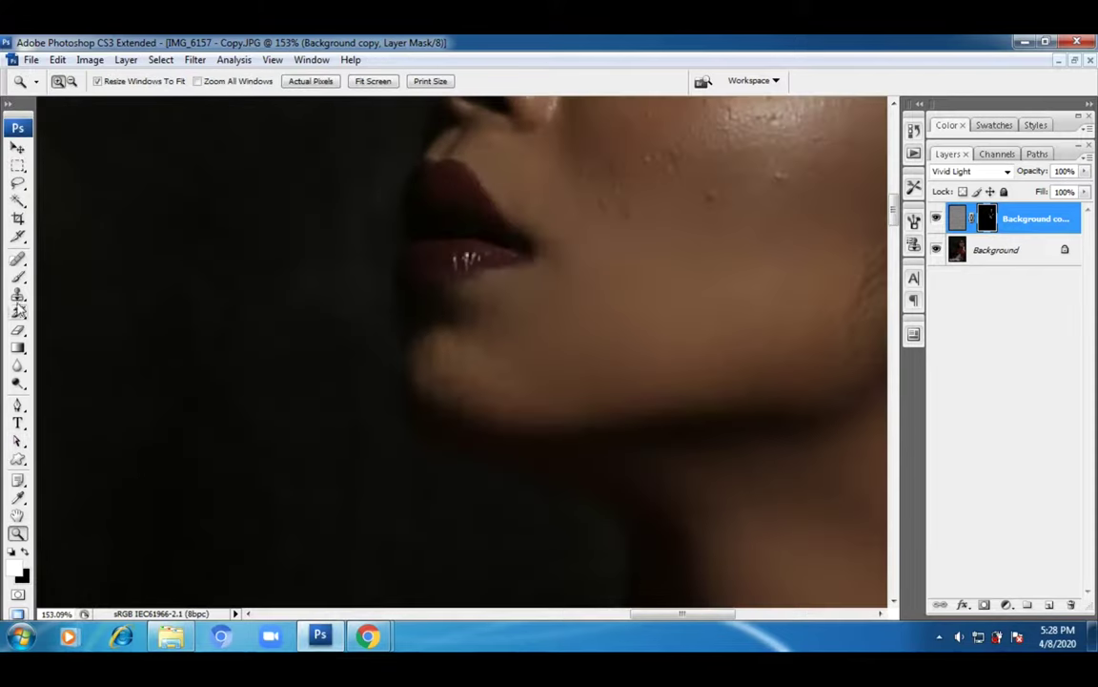
left_click(18, 277)
mouse_move(518, 368)
left_mouse_down()
mouse_move(503, 319)
mouse_move(554, 327)
mouse_move(509, 325)
mouse_move(527, 385)
mouse_move(439, 368)
left_mouse_up()
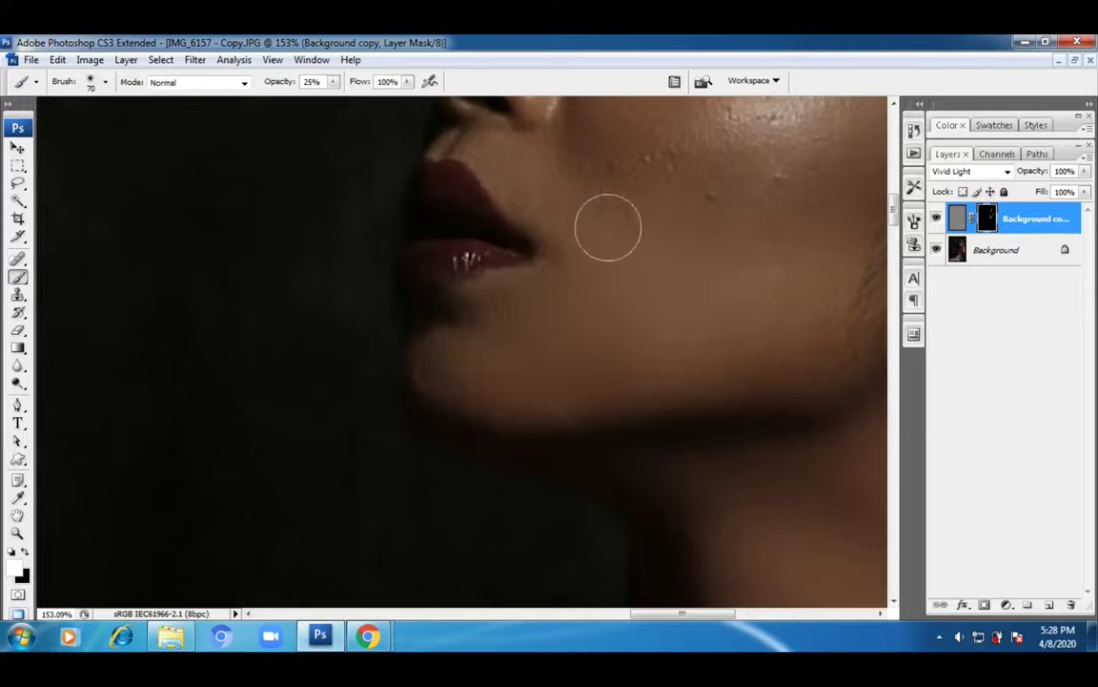
left_click_drag(696, 243, 567, 370)
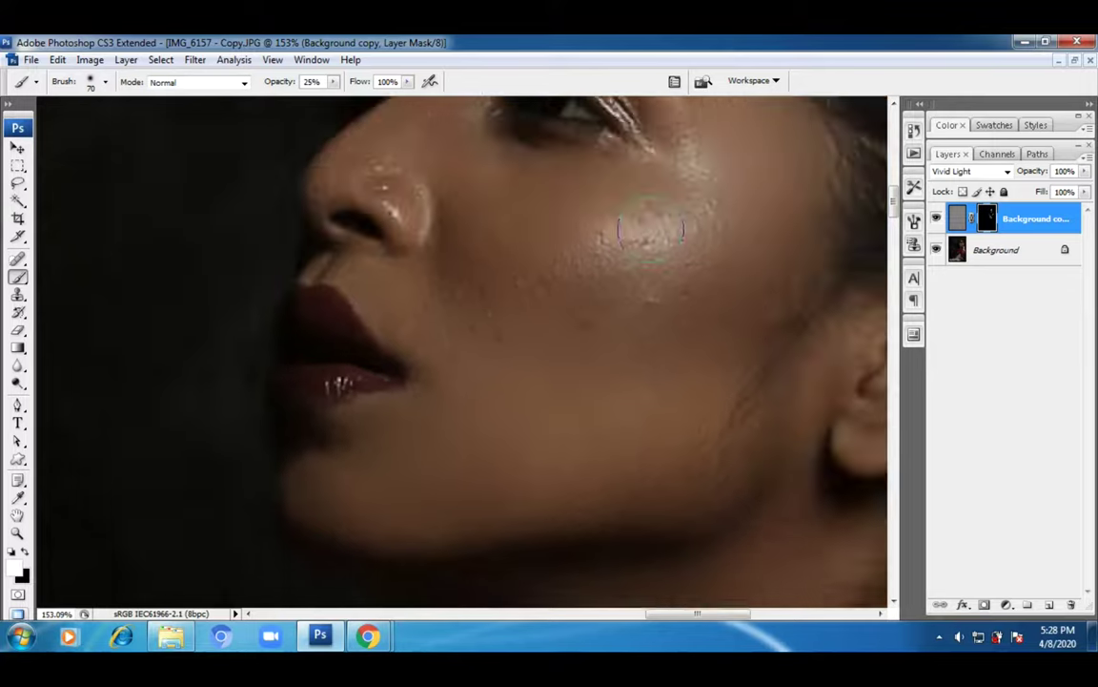
left_click_drag(520, 263, 510, 382)
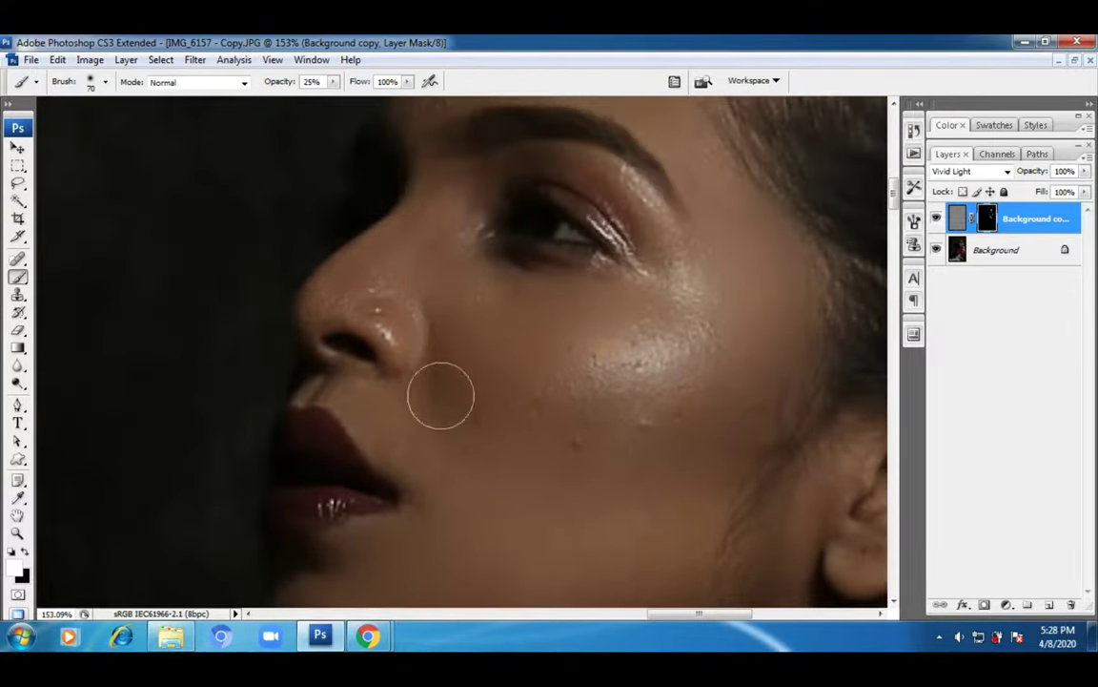
left_click_drag(505, 334, 483, 417)
left_click_drag(398, 188, 429, 270)
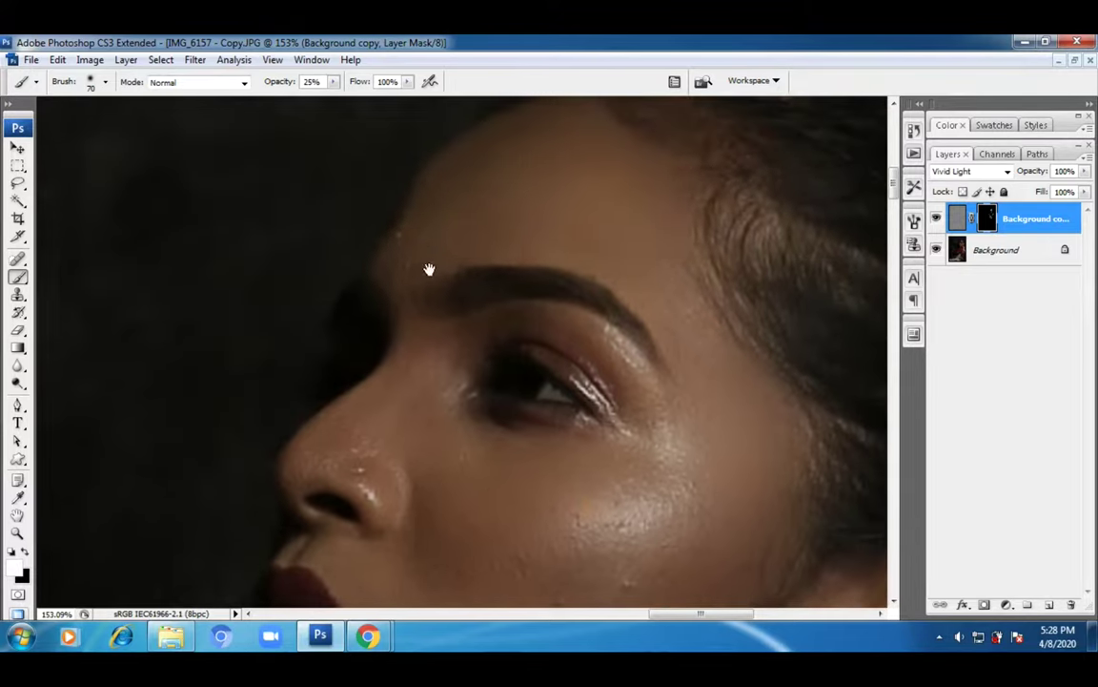
left_click_drag(585, 191, 472, 122)
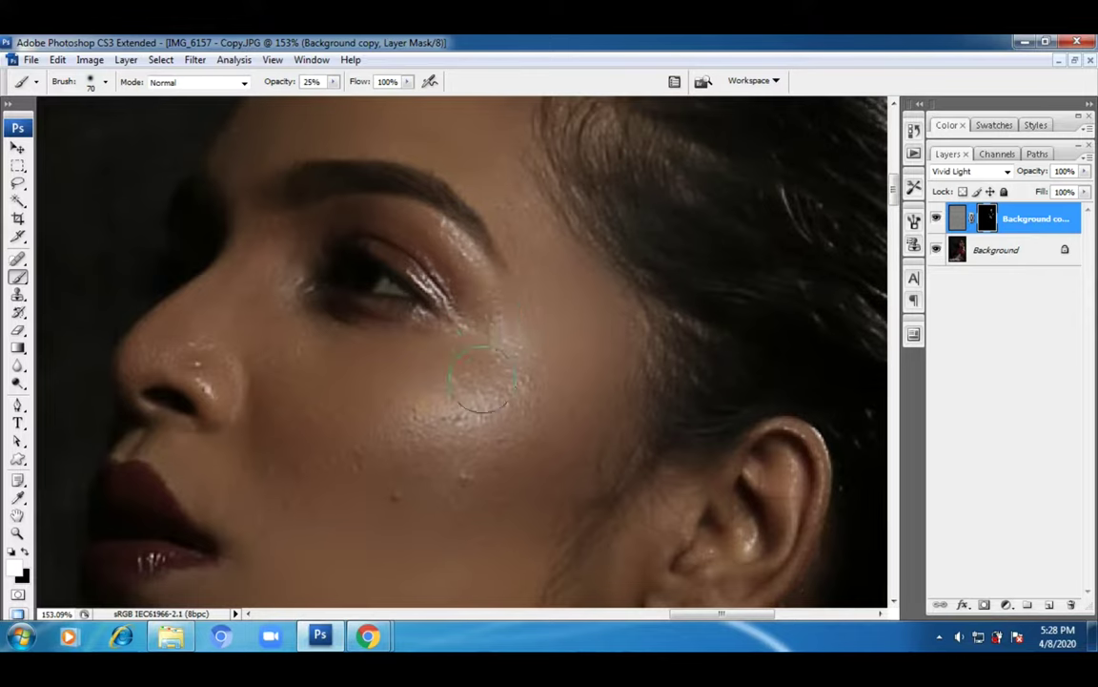
left_click_drag(589, 356, 596, 237)
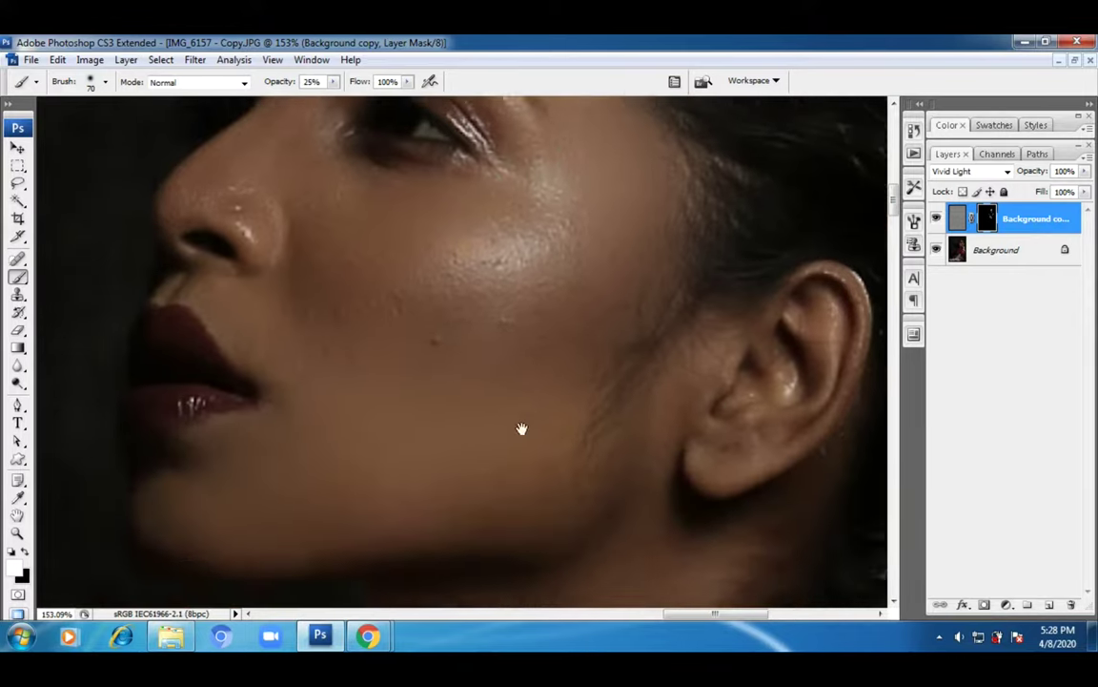
left_click_drag(429, 466, 541, 403)
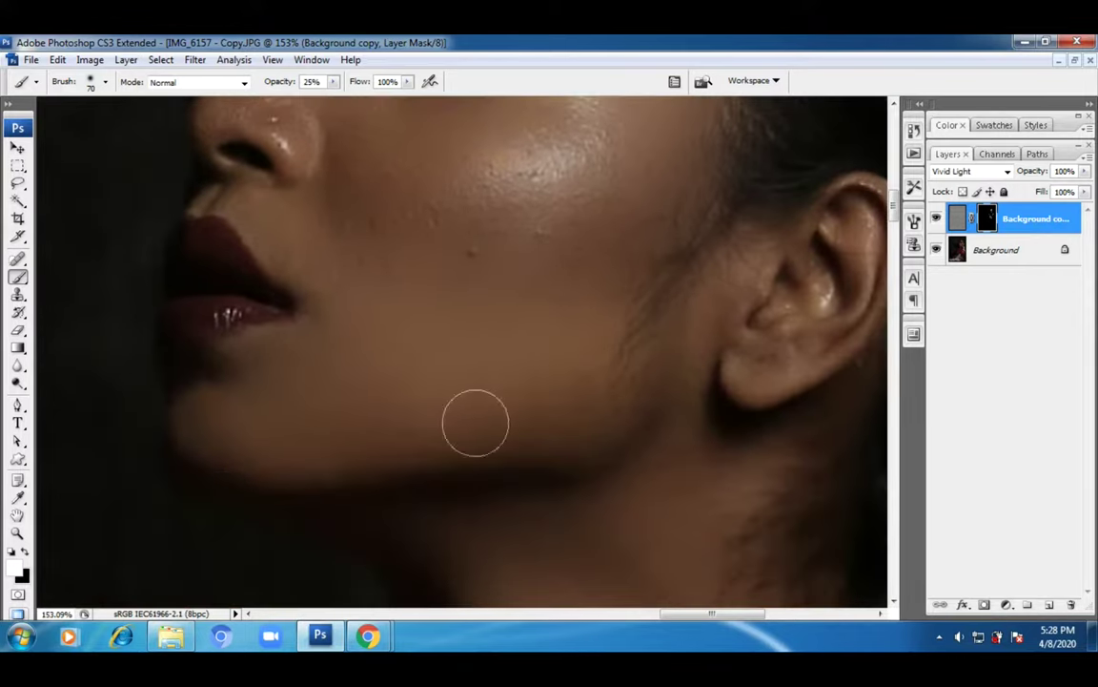
left_click_drag(481, 444, 414, 372)
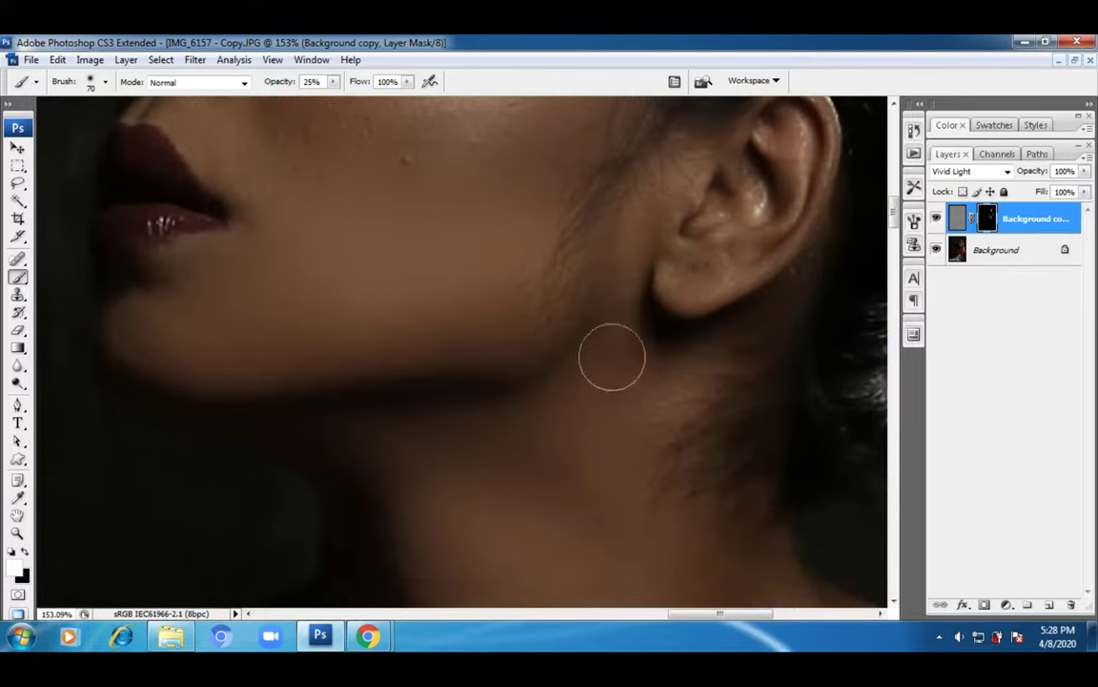
left_click_drag(596, 458, 574, 362)
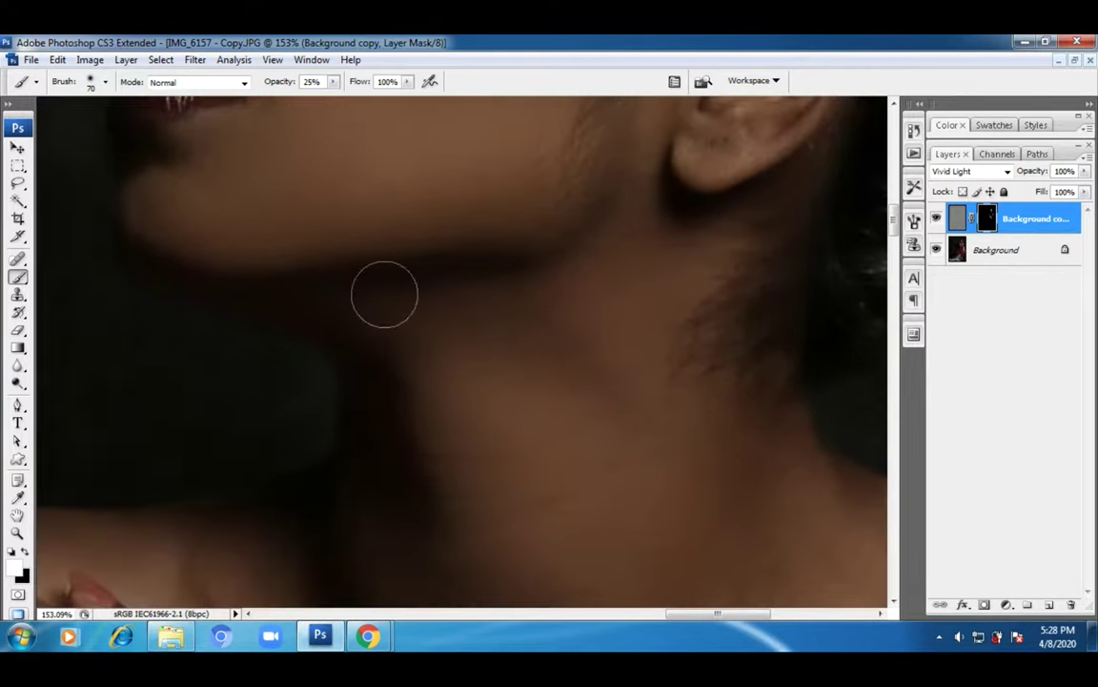
- Soften the chest, hands, shoulder and crossed-arm skin with mask strokes
left_click_drag(628, 416, 429, 184)
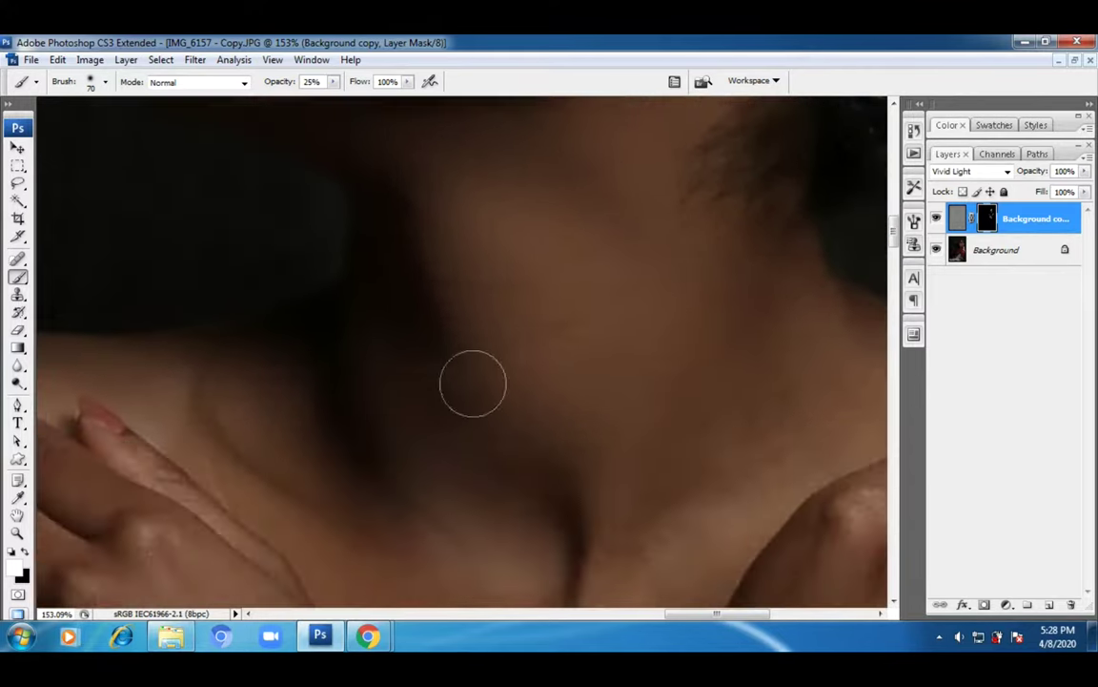
mouse_move(707, 475)
left_mouse_down()
mouse_move(601, 434)
mouse_move(602, 399)
left_mouse_up()
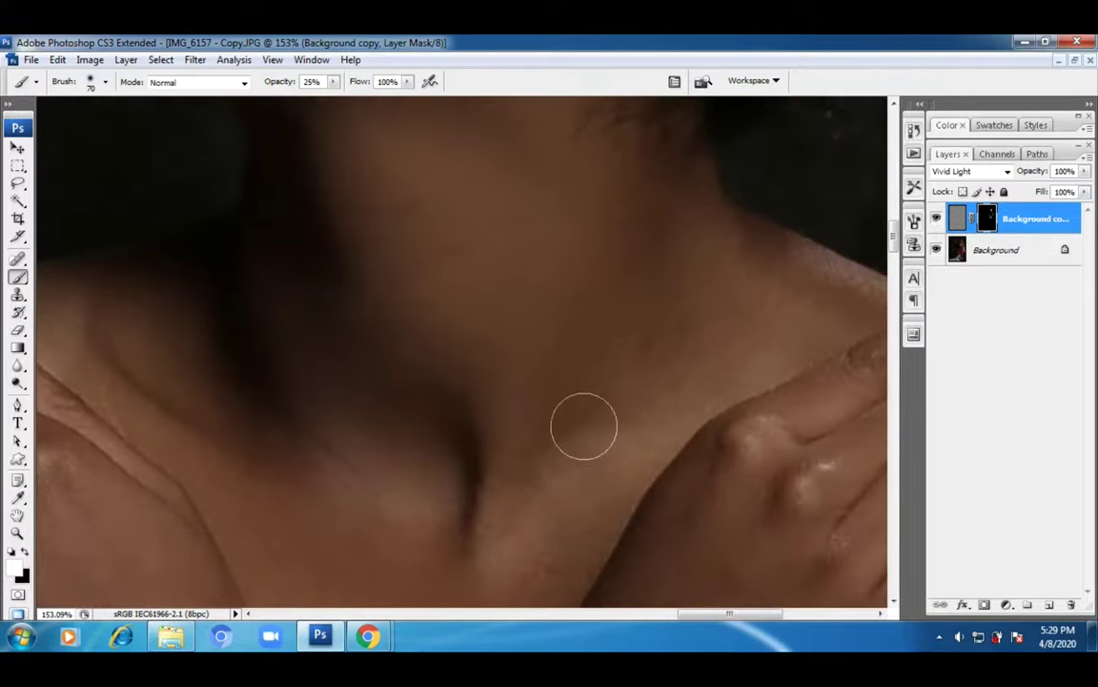
mouse_move(804, 292)
left_mouse_down()
mouse_move(694, 272)
mouse_move(651, 243)
left_mouse_up()
left_click_drag(443, 401, 572, 289)
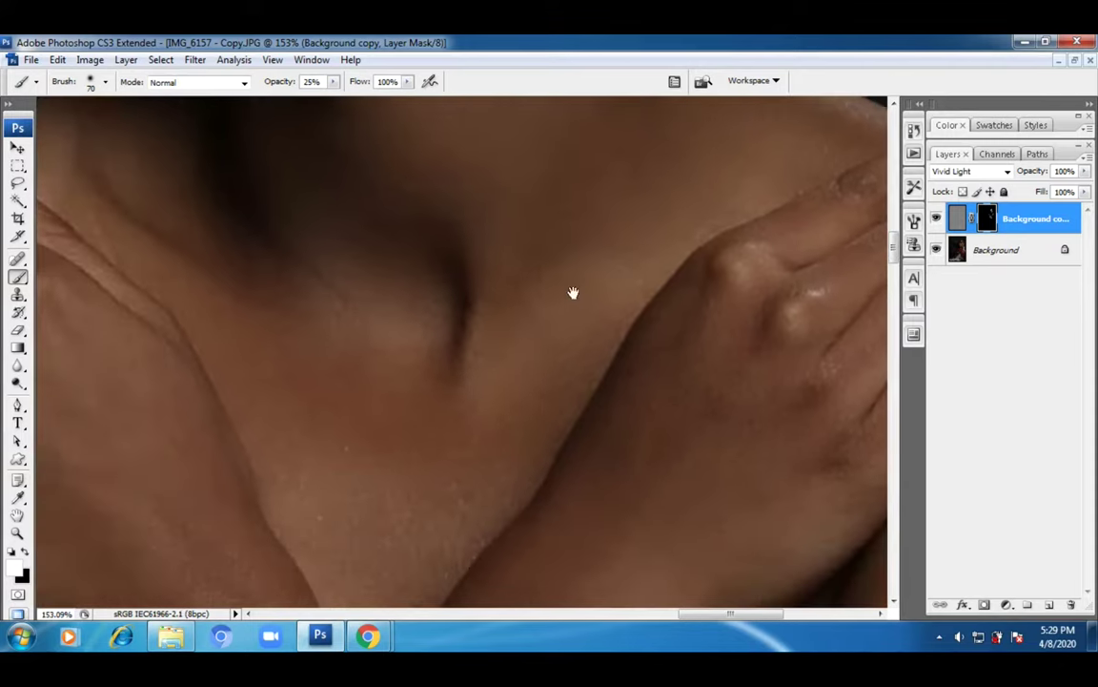
mouse_move(518, 187)
left_mouse_down()
mouse_move(518, 270)
mouse_move(546, 359)
left_mouse_up()
mouse_move(401, 503)
left_mouse_down()
mouse_move(431, 206)
mouse_move(355, 258)
mouse_move(439, 318)
left_mouse_up()
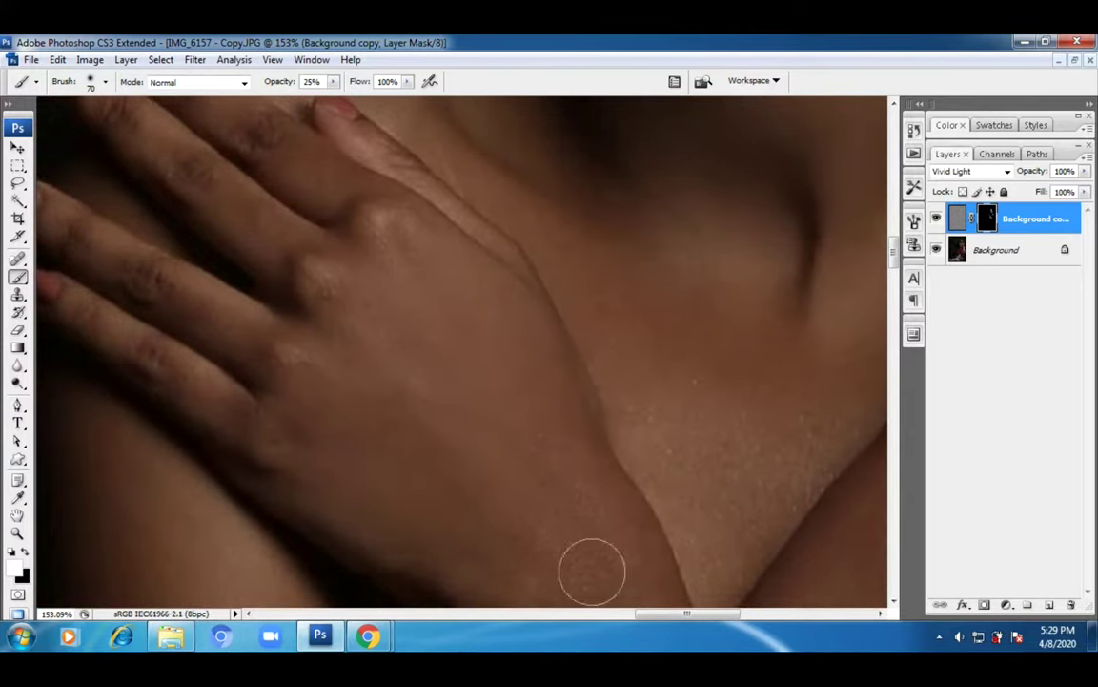
left_click_drag(545, 551, 459, 306)
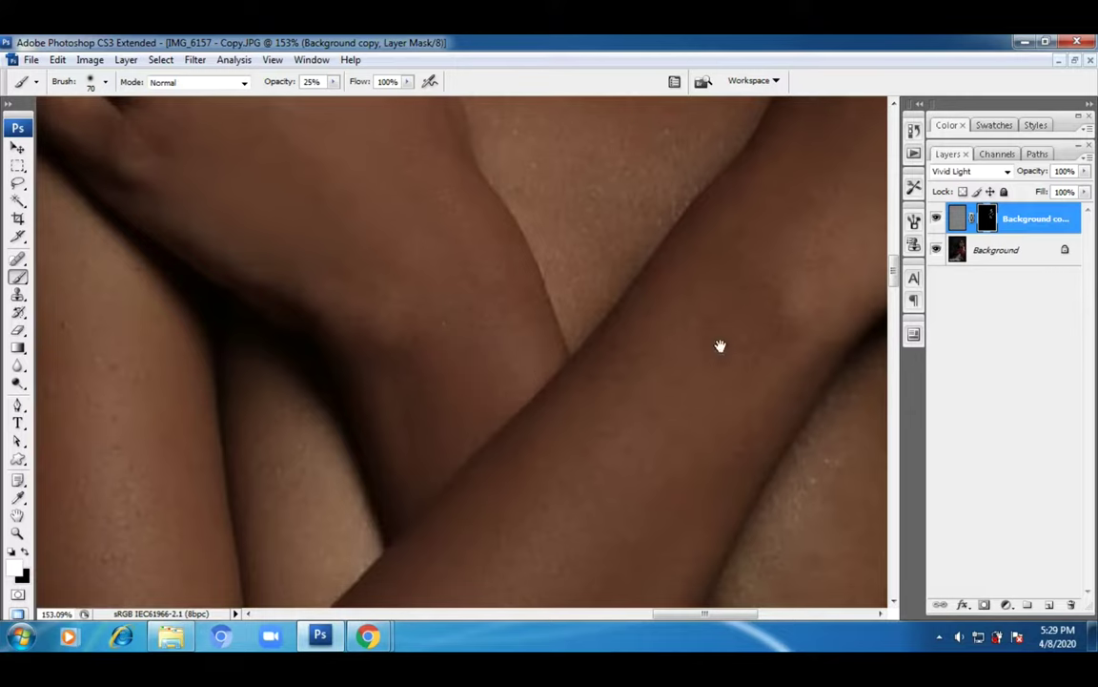
left_click_drag(716, 313, 666, 301)
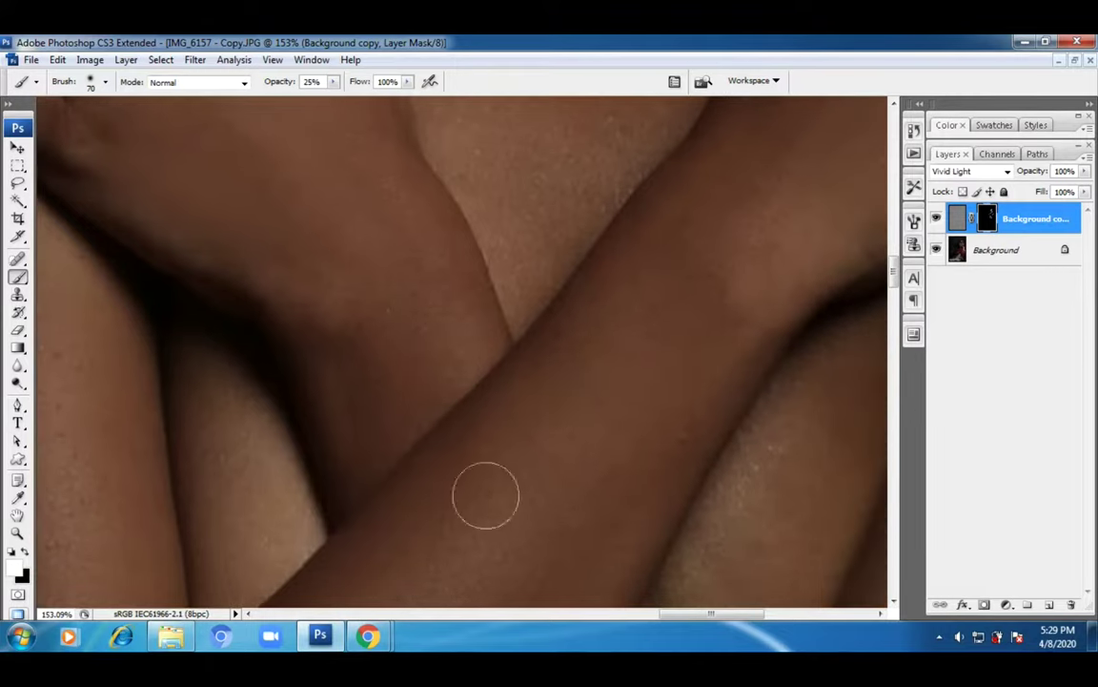
left_click_drag(537, 529, 418, 463)
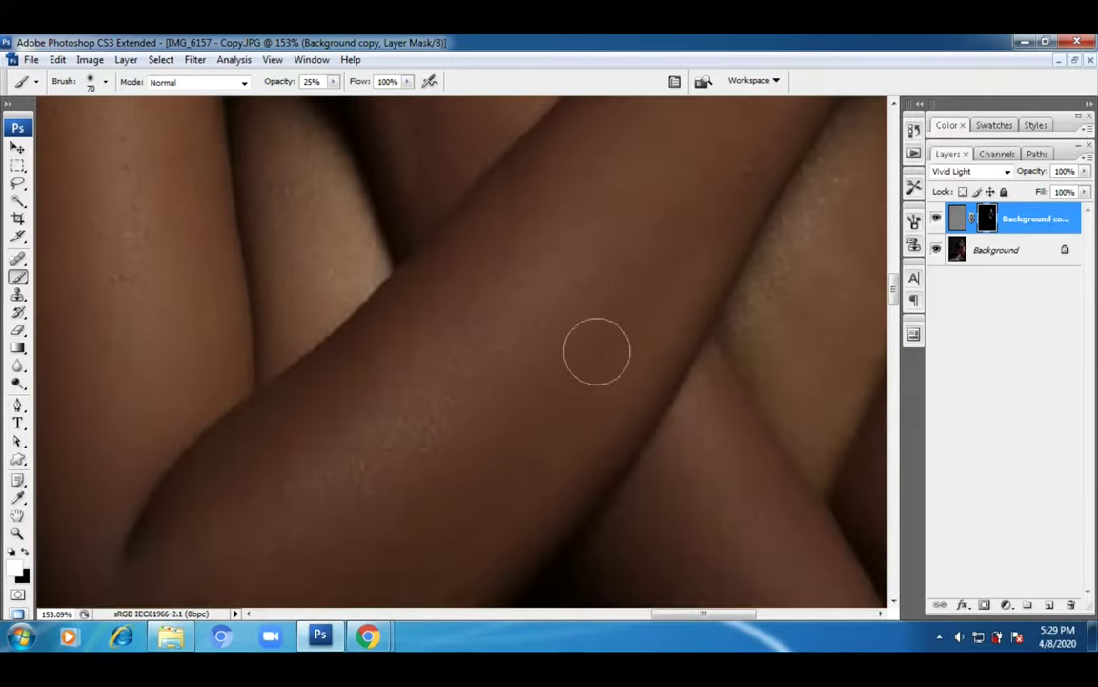
left_click_drag(476, 571, 626, 331)
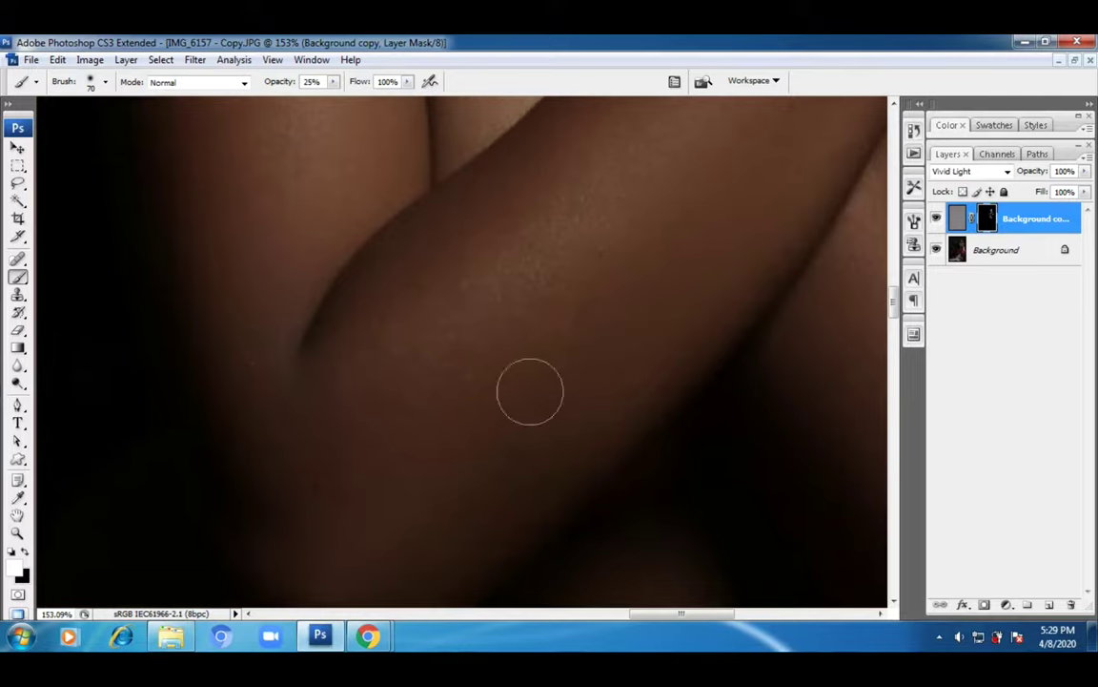
left_click_drag(485, 392, 245, 420)
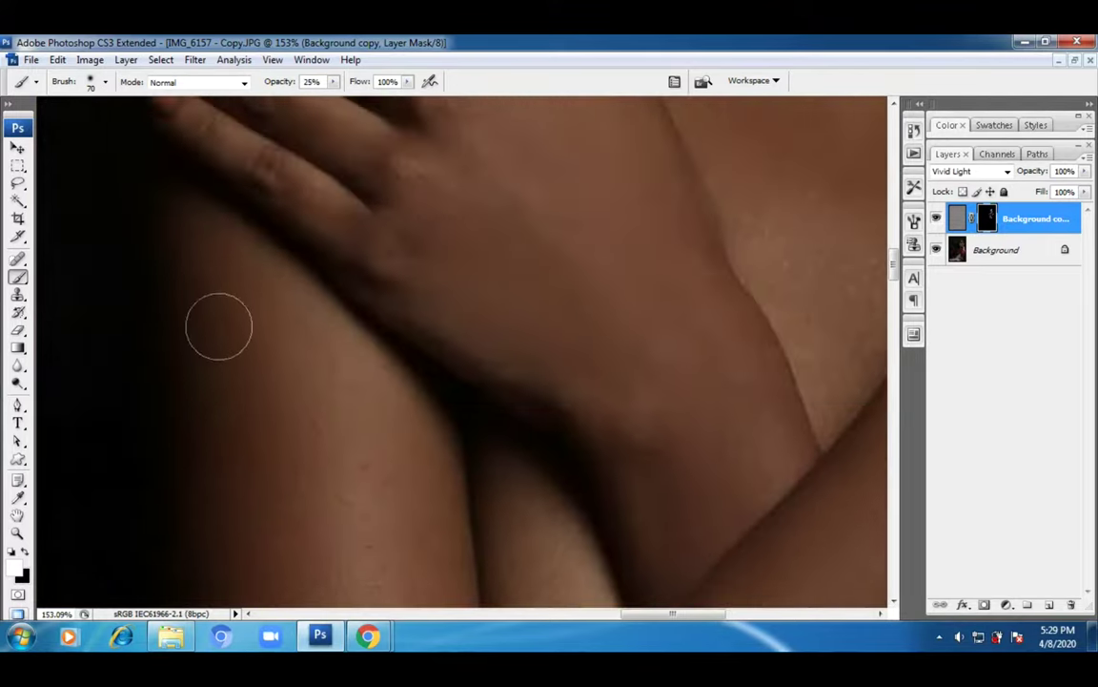
mouse_move(305, 530)
left_mouse_down()
mouse_move(448, 410)
mouse_move(544, 451)
mouse_move(522, 500)
mouse_move(541, 408)
mouse_move(342, 299)
left_mouse_up()
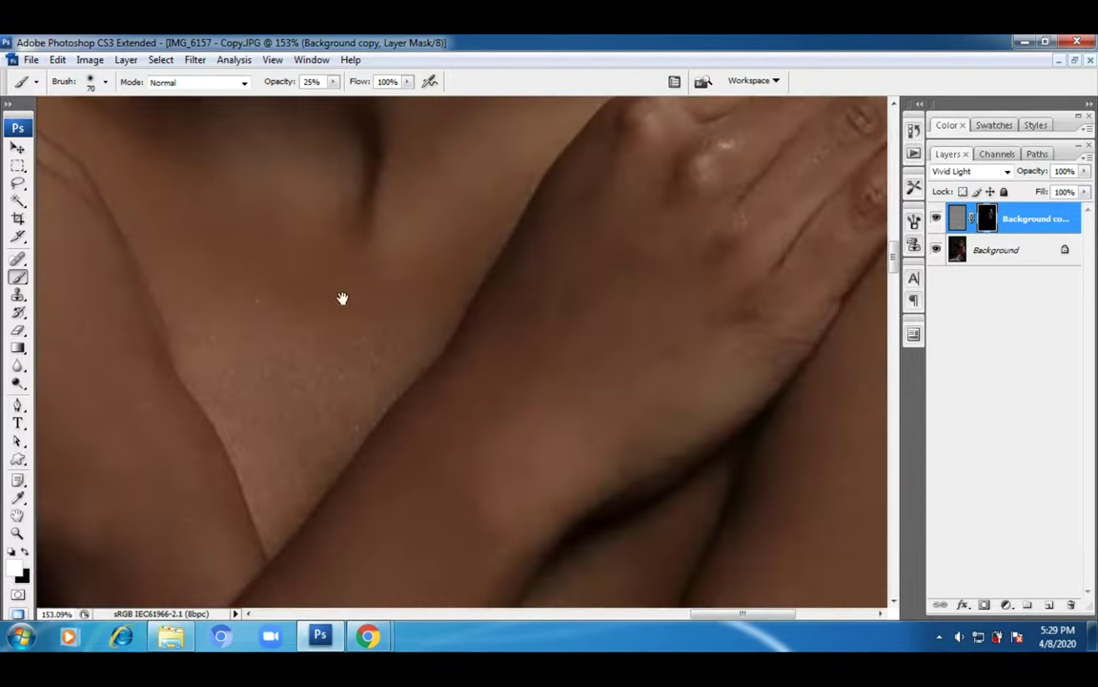
- Fit the whole portrait on screen, then zoom in on the legs and feet
double_click(16, 514)
left_click(17, 532)
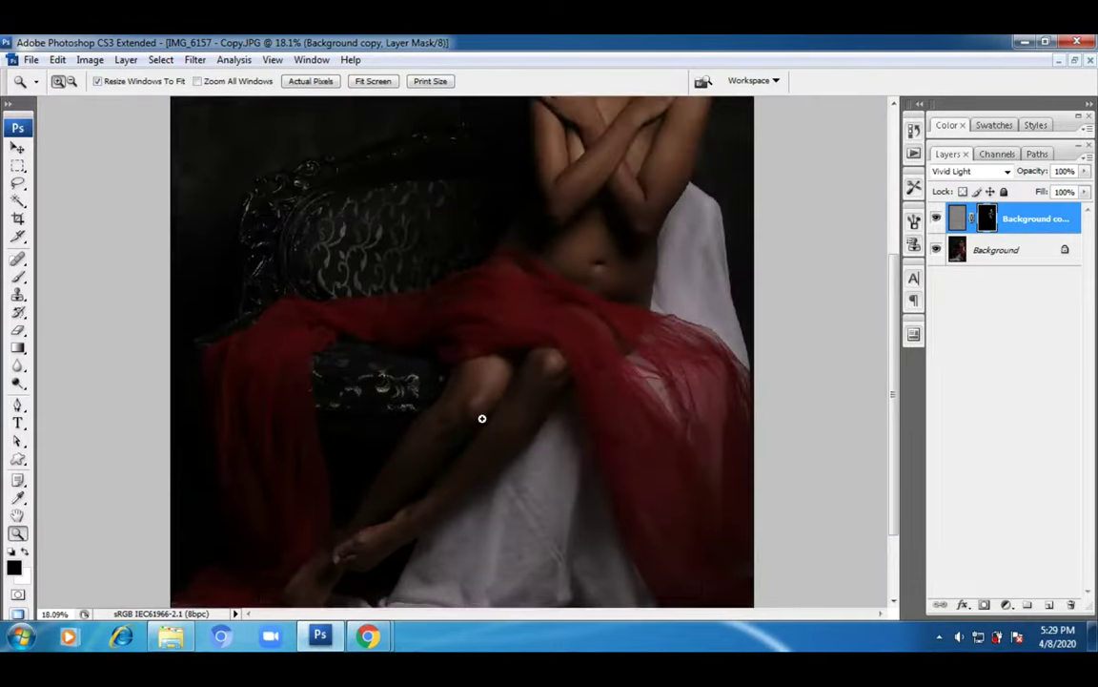
left_click(481, 416)
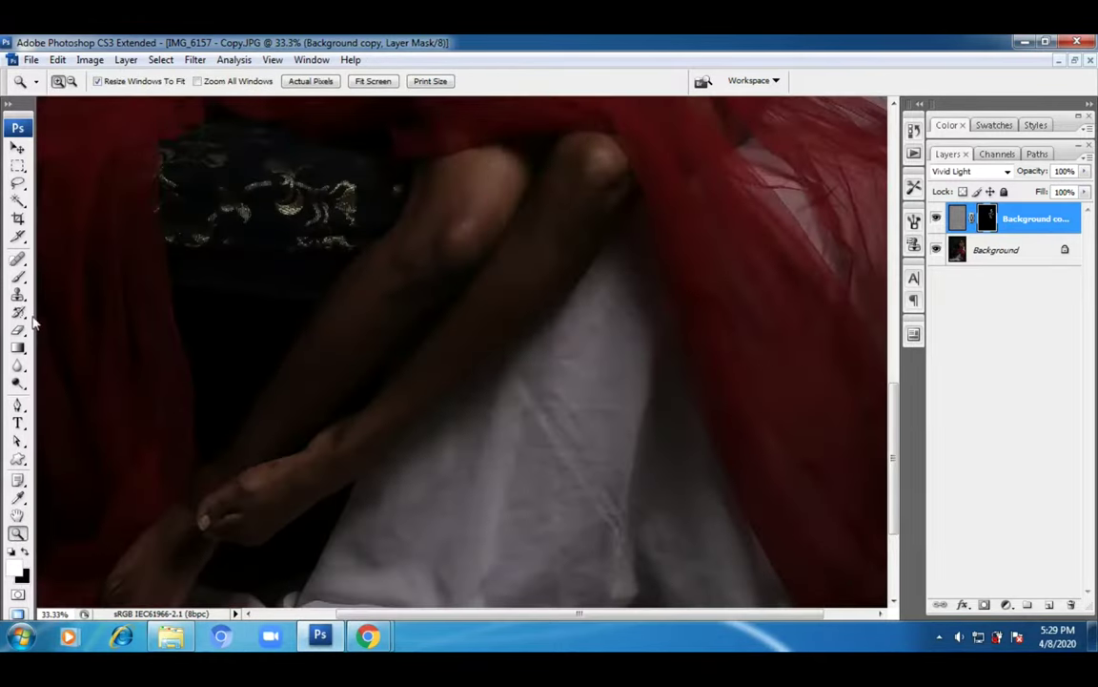
- Set the brush Master Diameter to 172 px
left_click(18, 258)
left_click(104, 82)
left_click(130, 128)
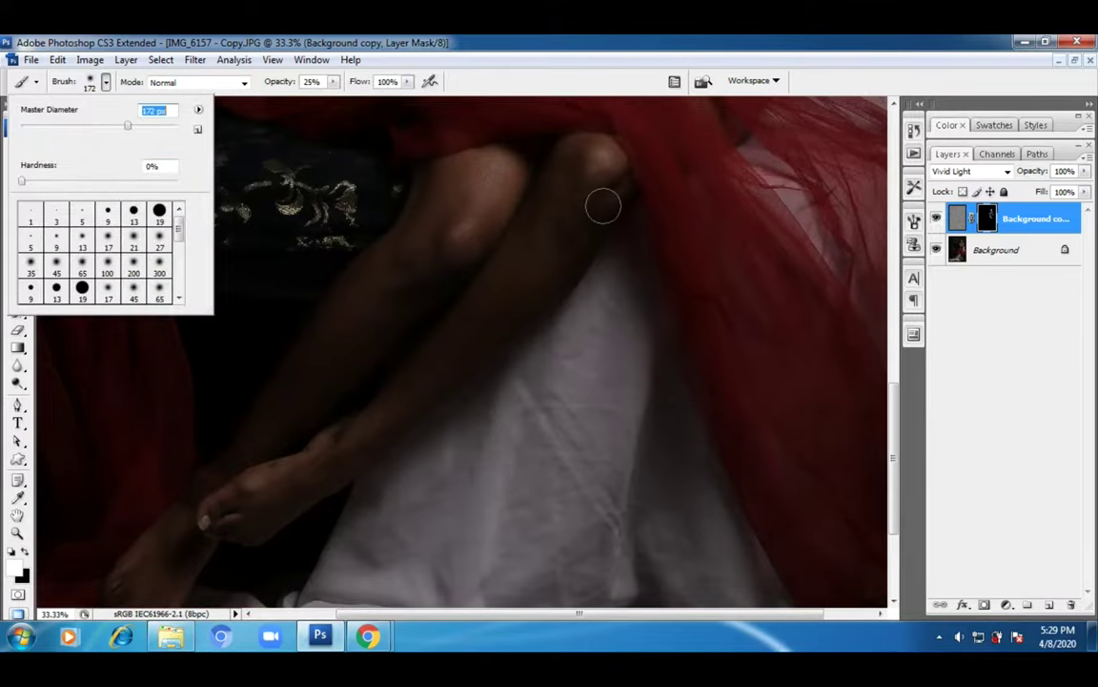
left_click(424, 167)
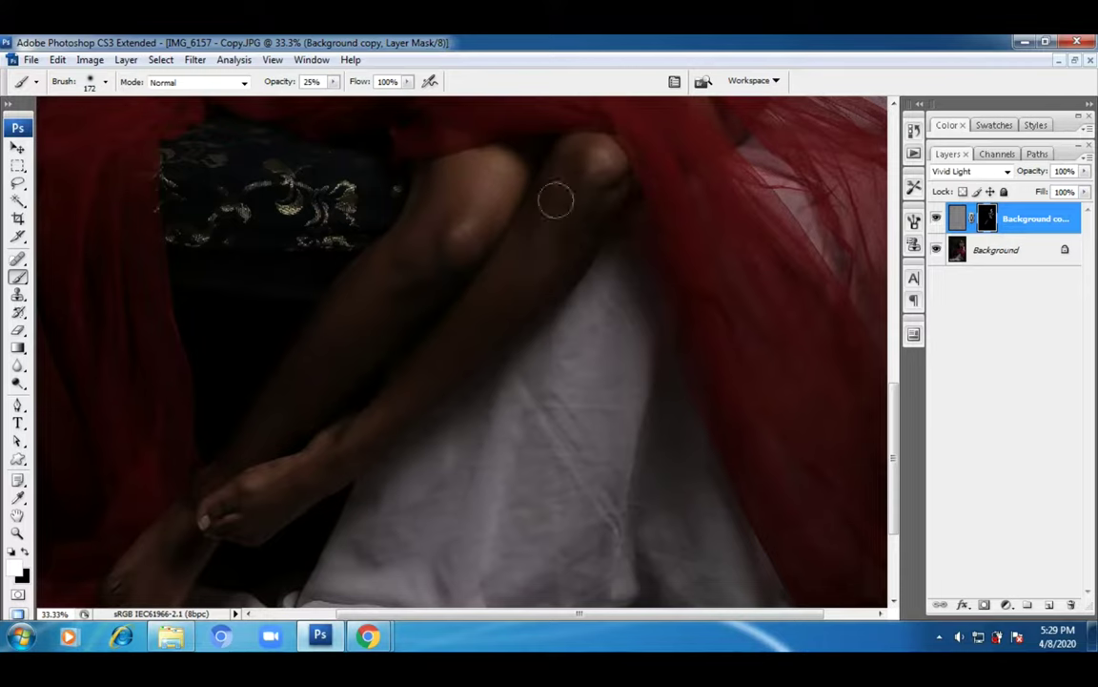
- Work from the feet up through the legs, torso and arms to the face and shoulders
left_click_drag(441, 398, 646, 239)
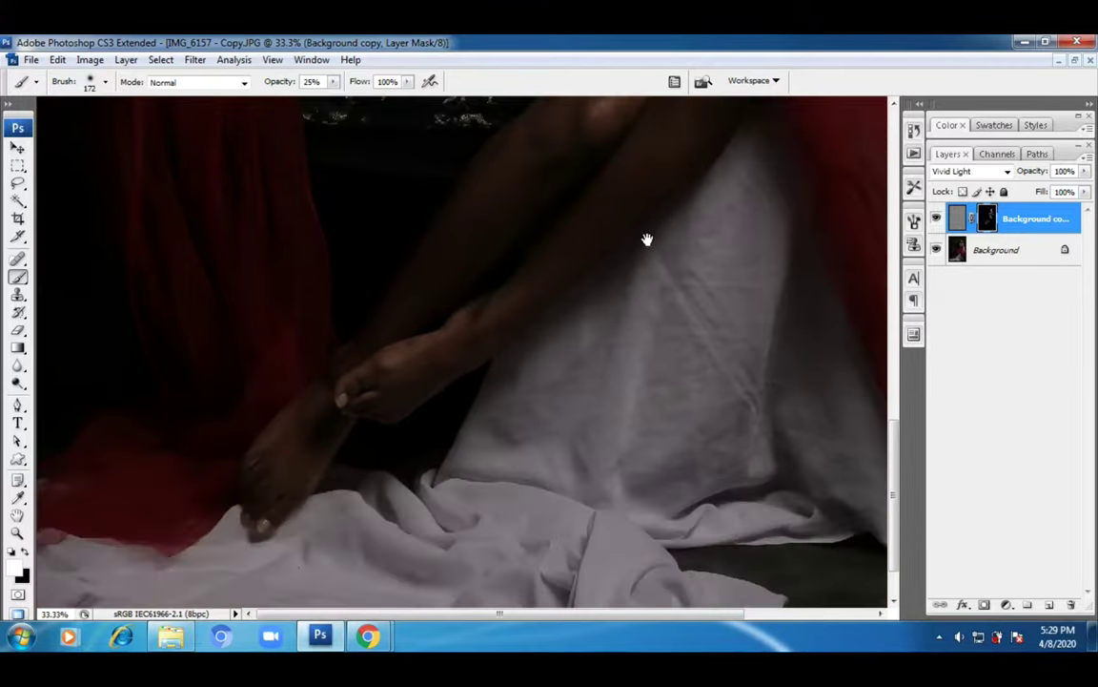
left_click_drag(360, 416, 408, 376)
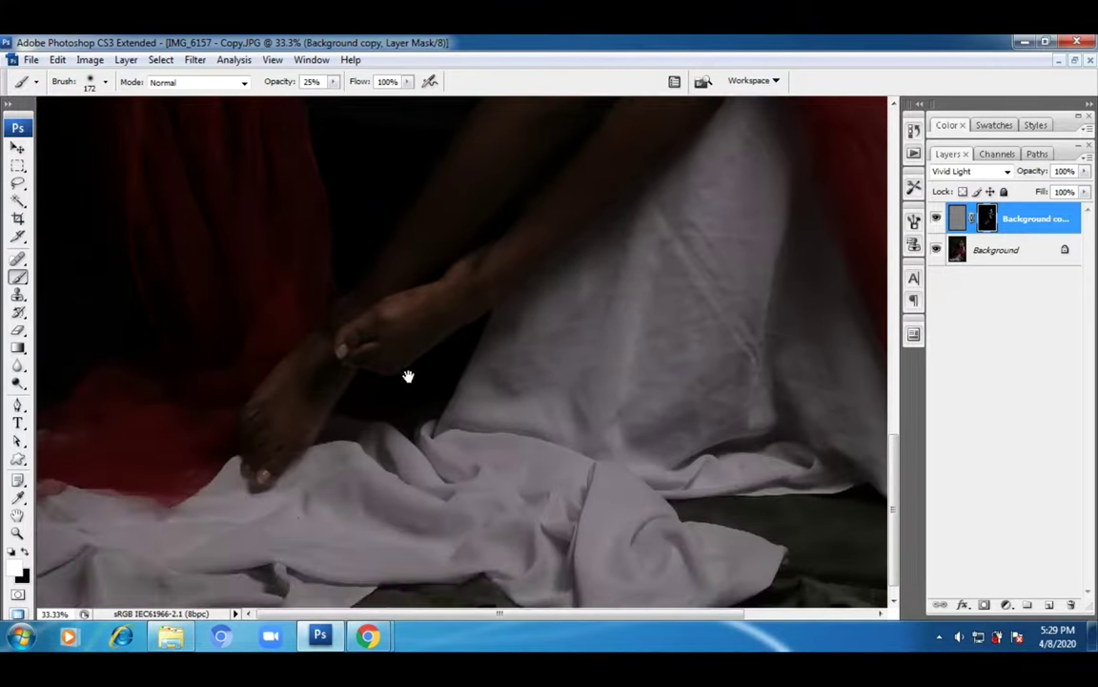
left_click_drag(794, 177, 465, 498)
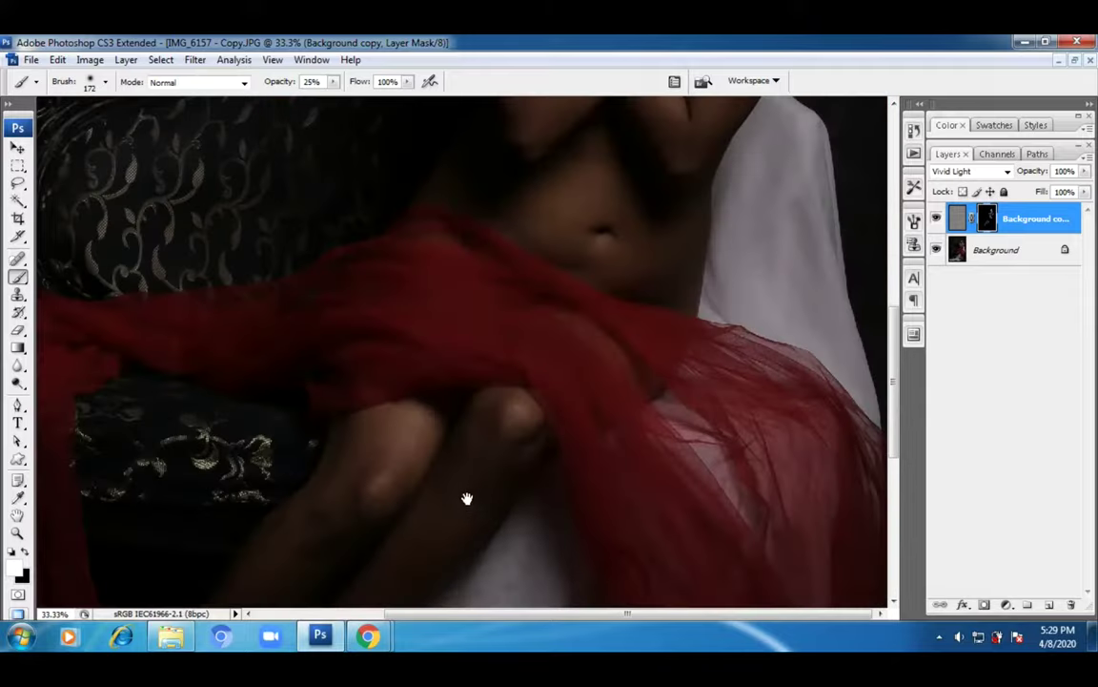
left_click_drag(400, 510, 458, 484)
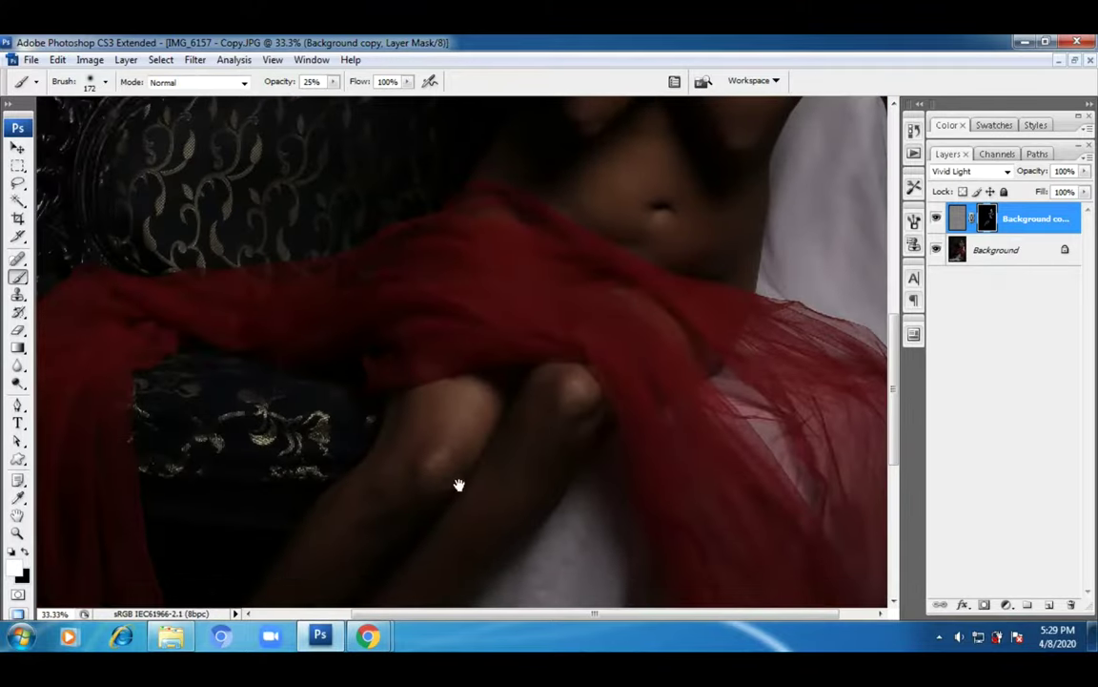
left_click_drag(356, 529, 298, 506)
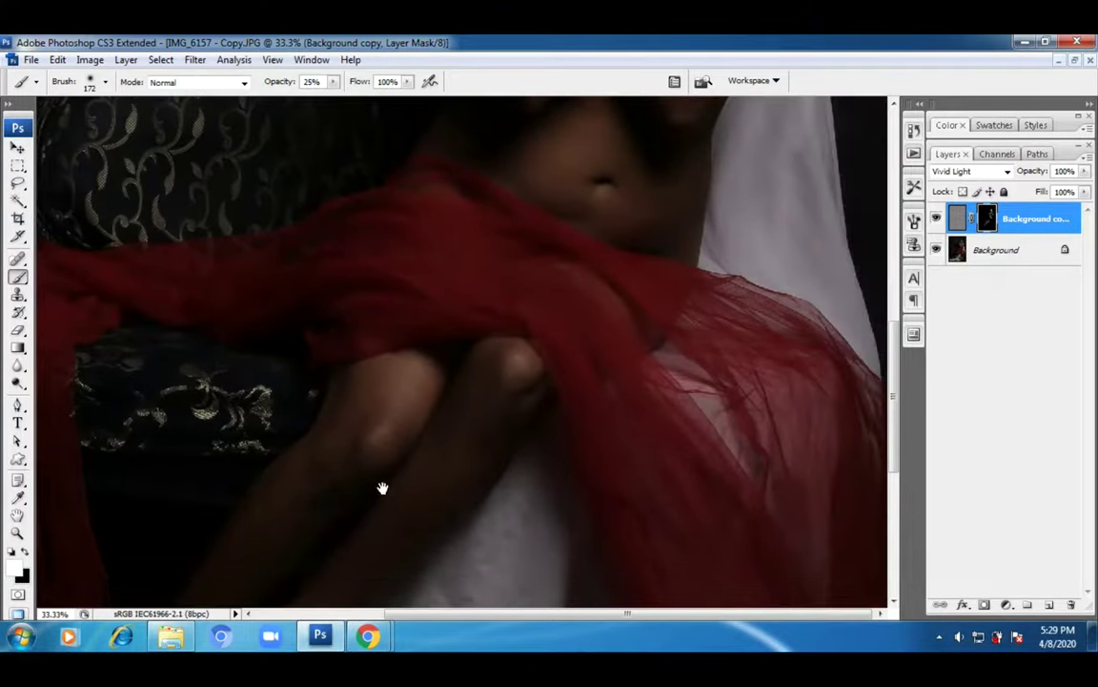
scroll(471, 448, "up", 5)
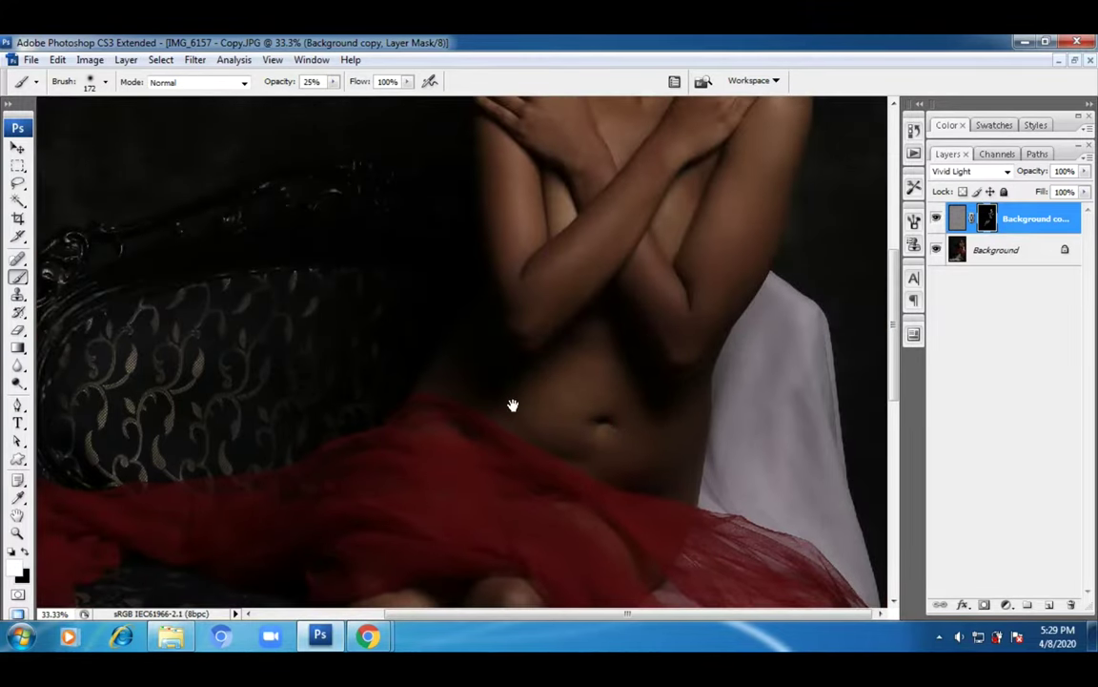
left_click_drag(512, 405, 488, 584)
left_click_drag(553, 245, 607, 441)
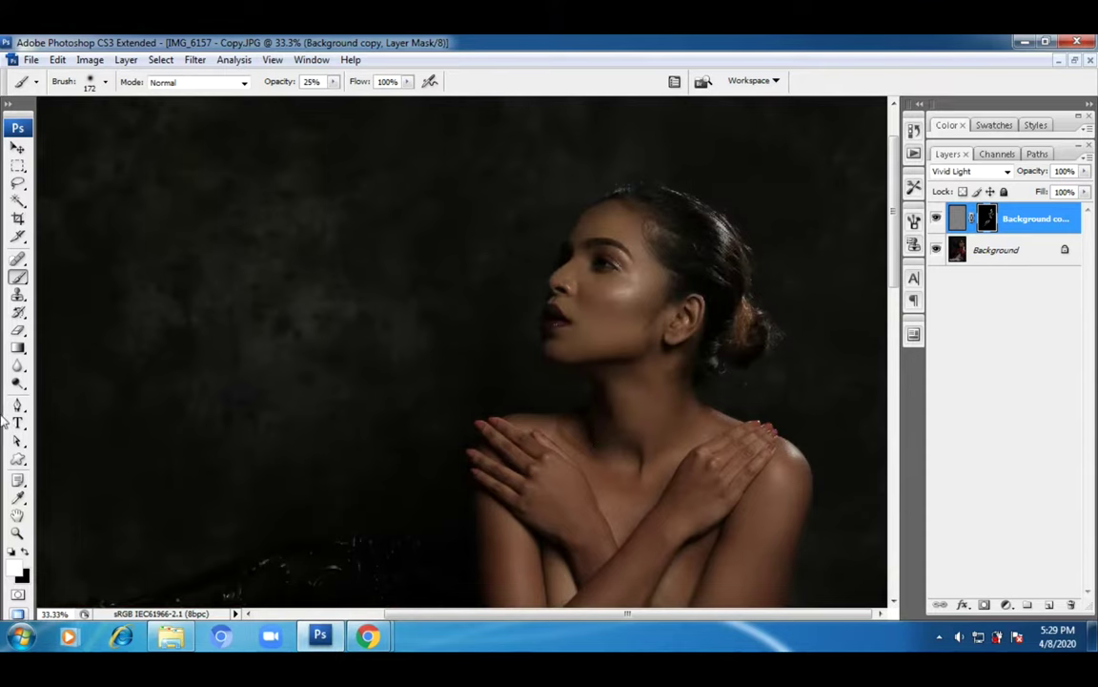
- Duplicate the Background layer and merge the new copy with the masked Vivid Light layer
double_click(17, 516)
left_click(18, 532)
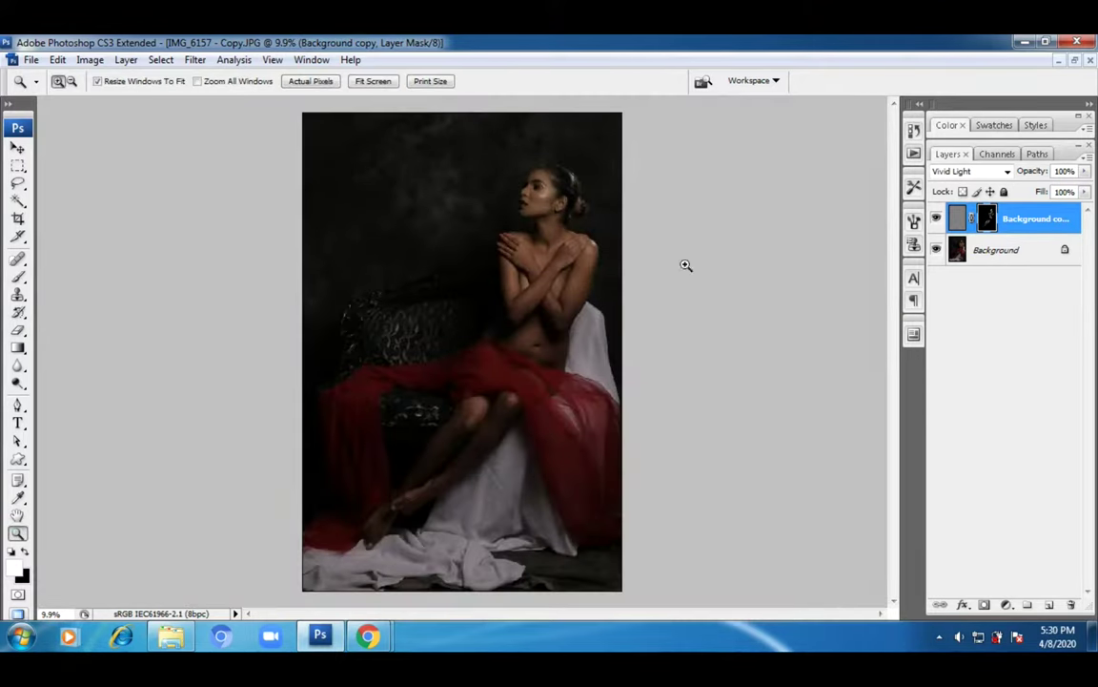
left_click(576, 195)
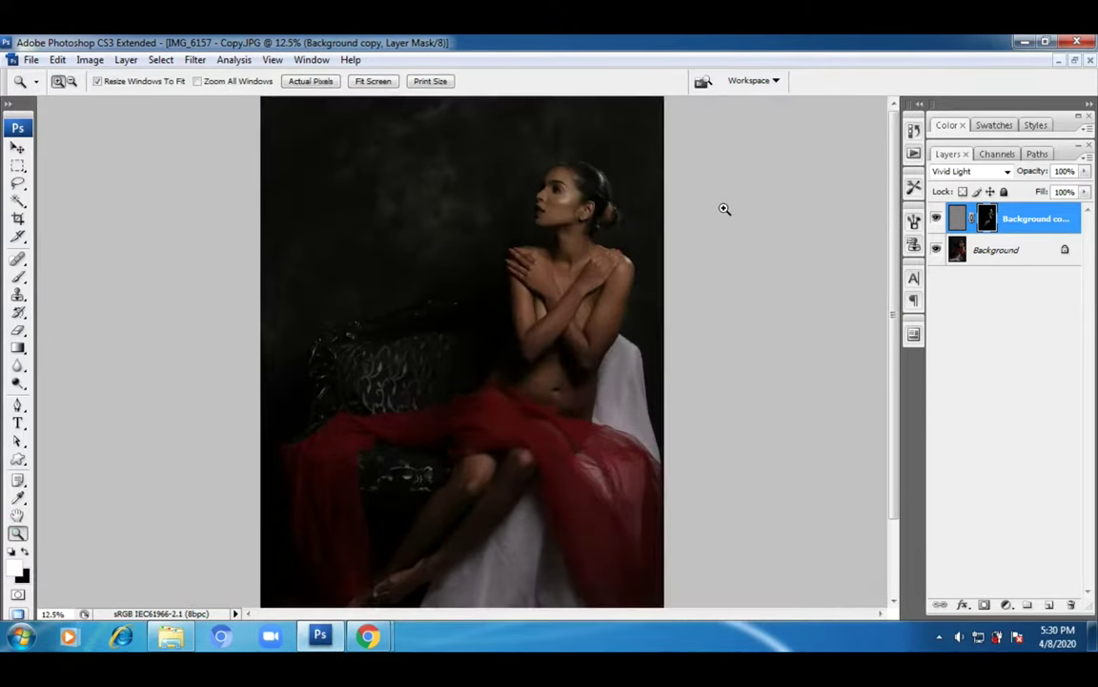
left_click(1046, 253)
left_click_drag(1022, 262, 1049, 605)
left_click(1044, 220, "shift")
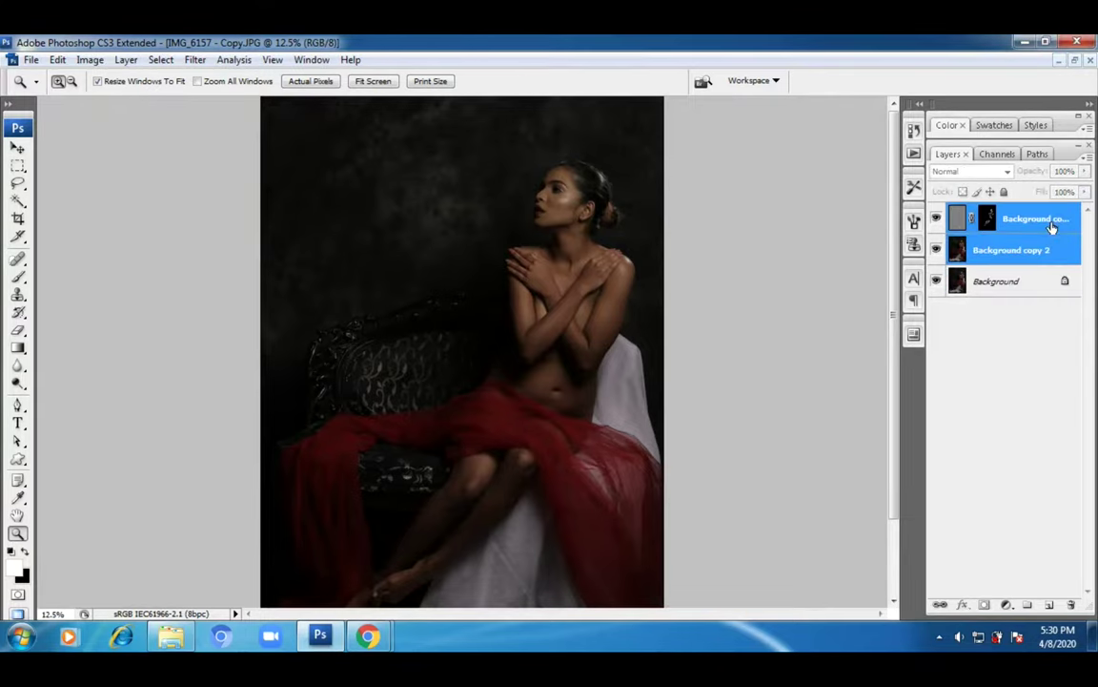
right_click(1041, 223)
left_click(954, 553)
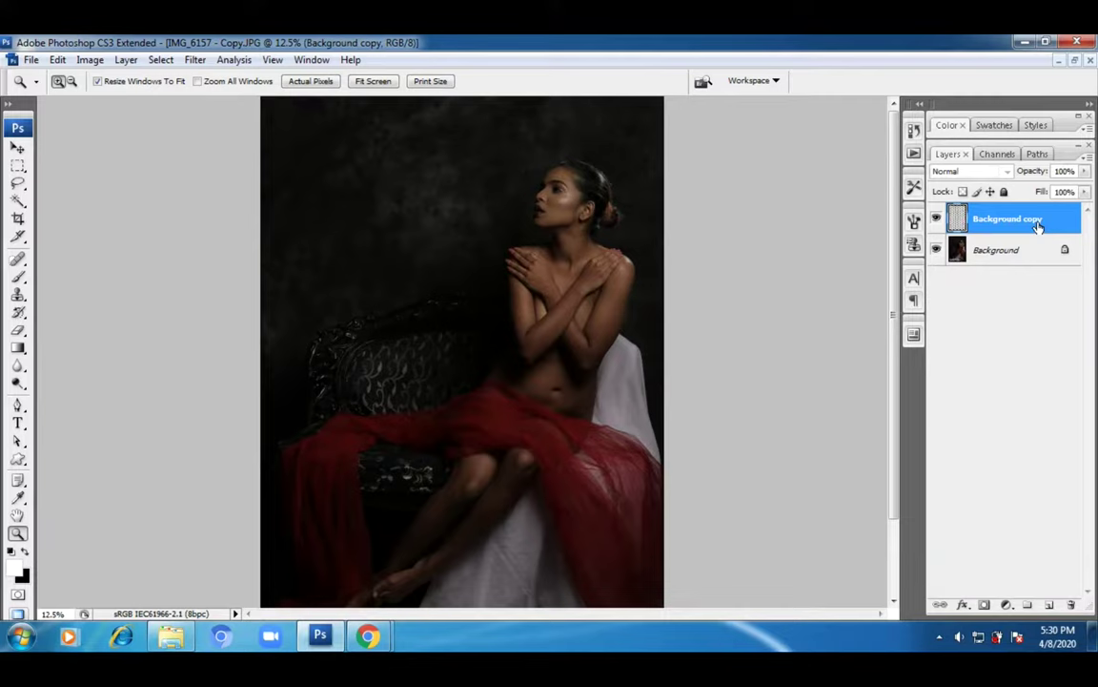
- Duplicate the merged layer as Background copy 2 and zoom in to check the model
left_click_drag(1037, 226, 1049, 606)
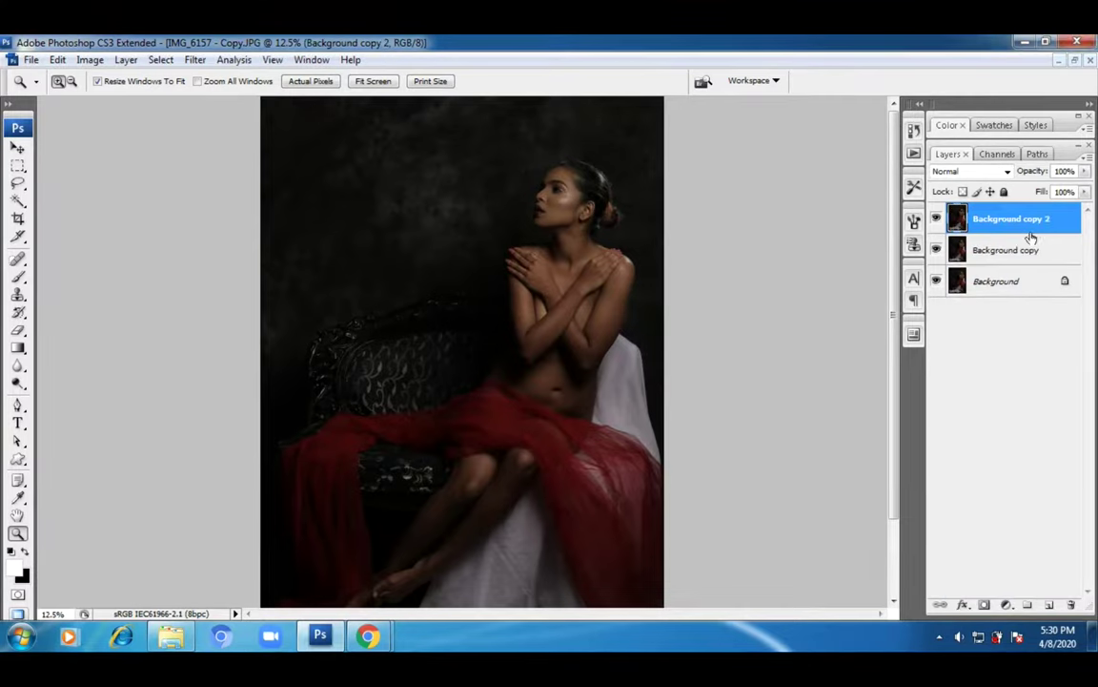
left_click(627, 267)
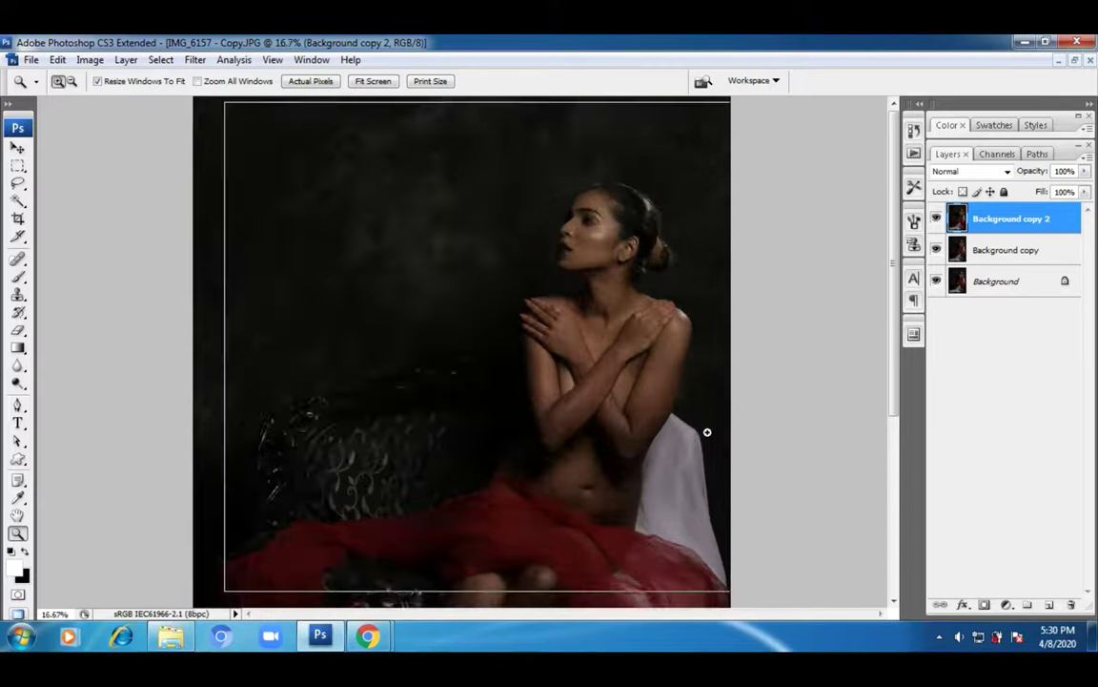
left_click(725, 377)
left_click(741, 321)
left_click(617, 341, "alt")
left_click(621, 375, "alt")
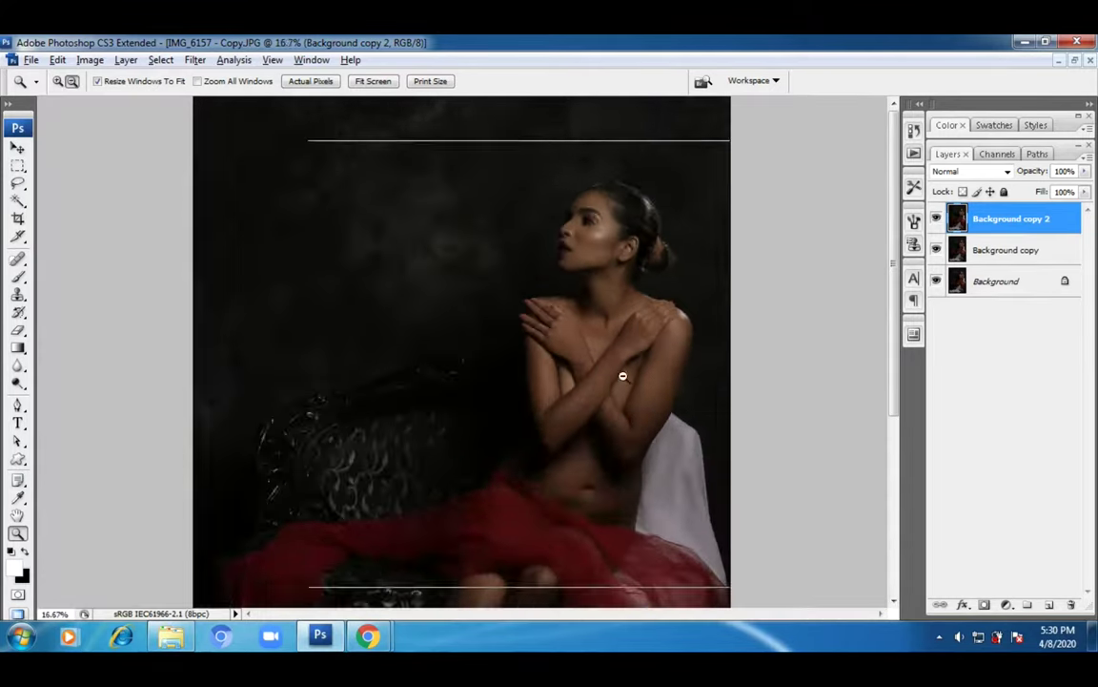
left_click(596, 343, "alt")
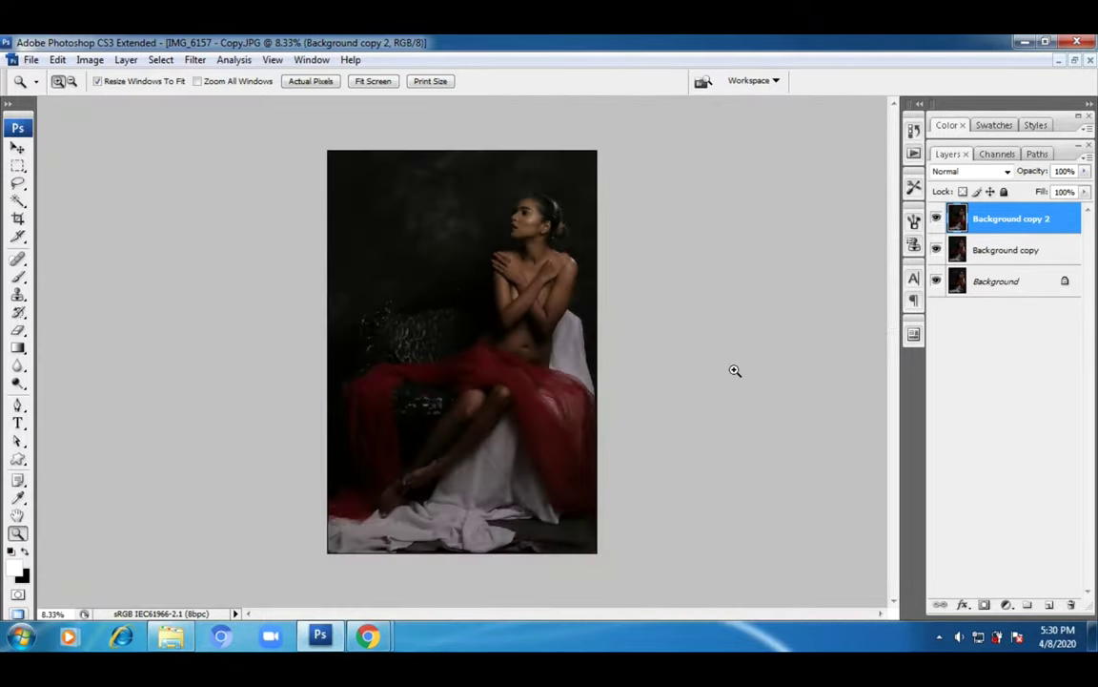
- Compare against IMG_6157_Before-After.jpg up close, then minimize it and return to the portrait
left_click(1074, 60)
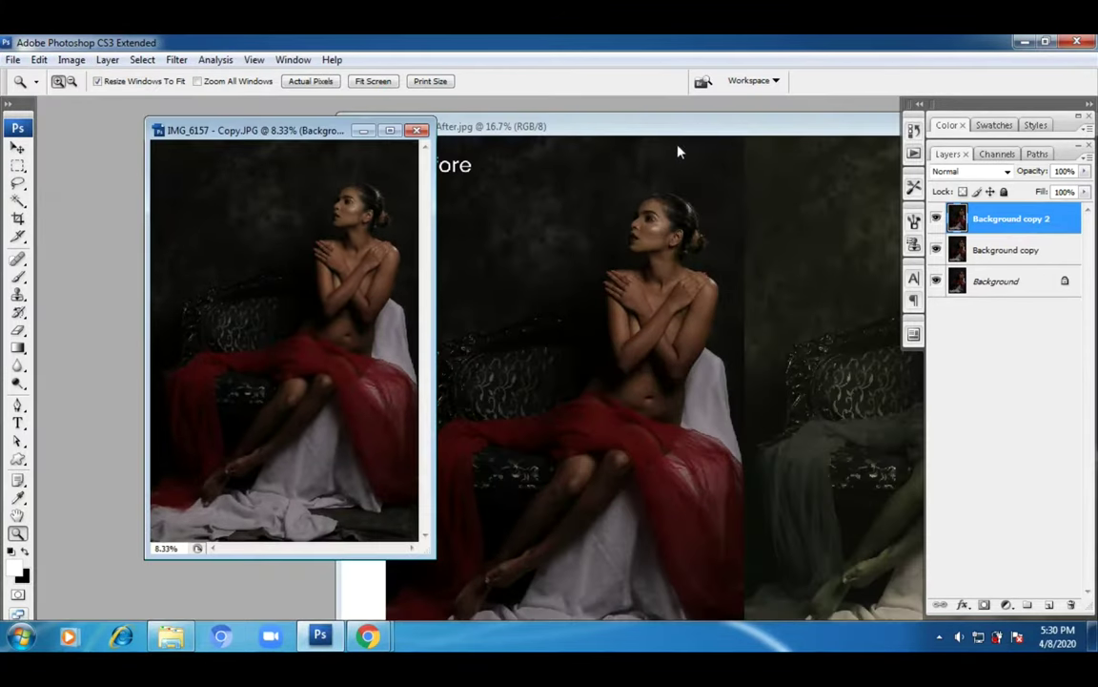
left_click(681, 140)
left_click_drag(728, 360, 585, 331)
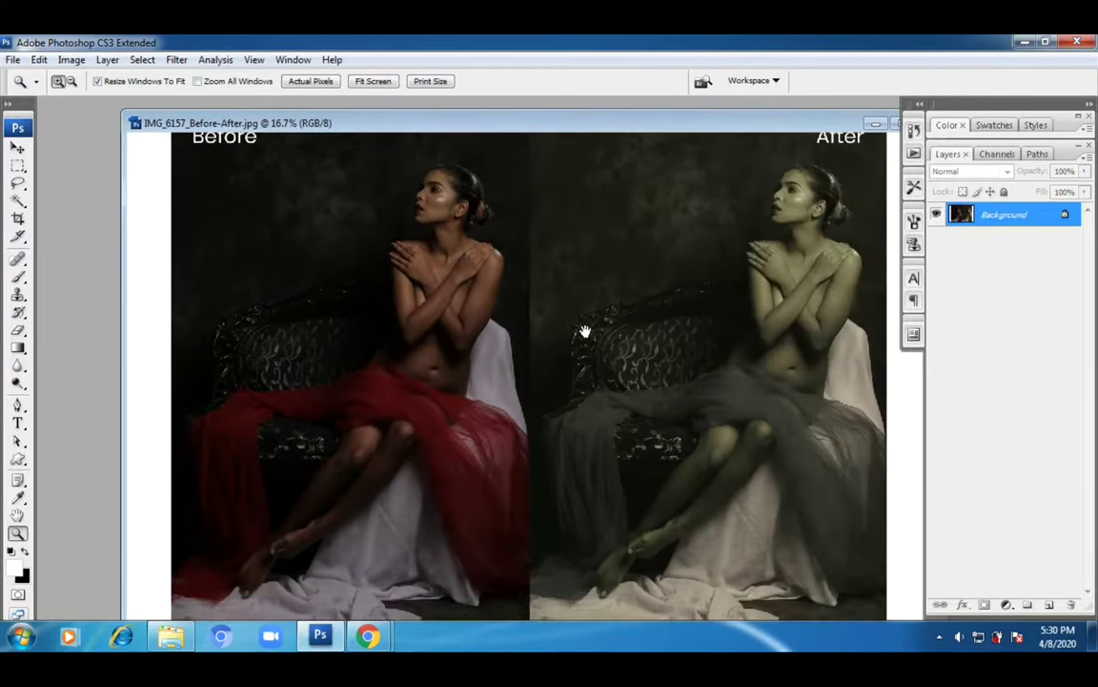
left_click(853, 213)
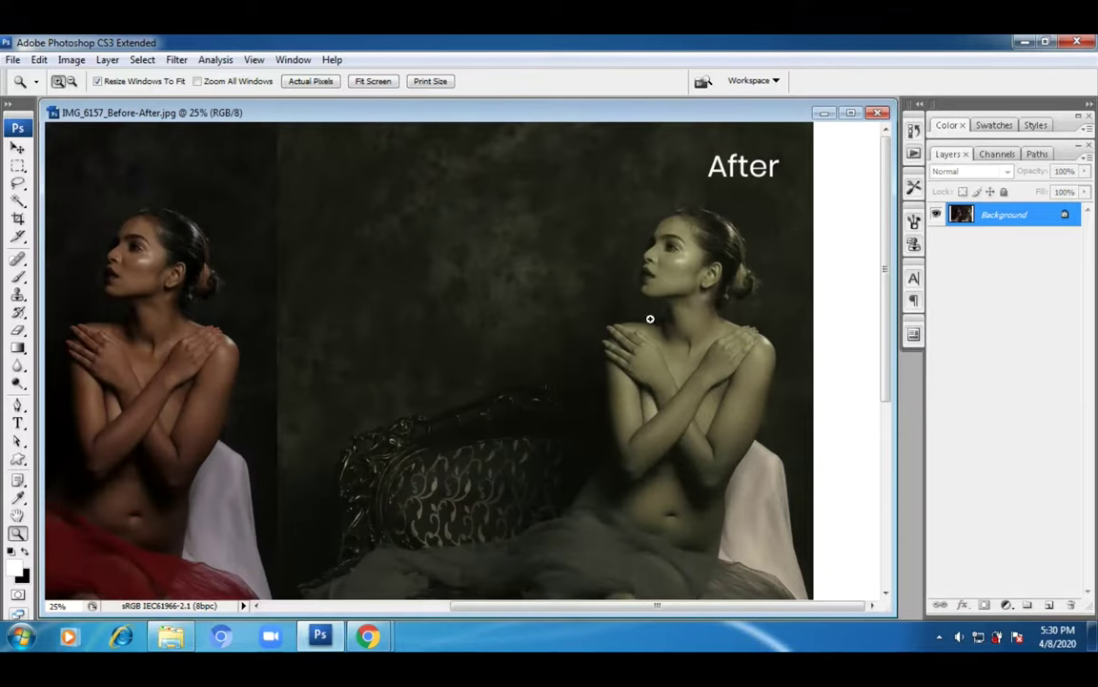
left_click(603, 347, "alt")
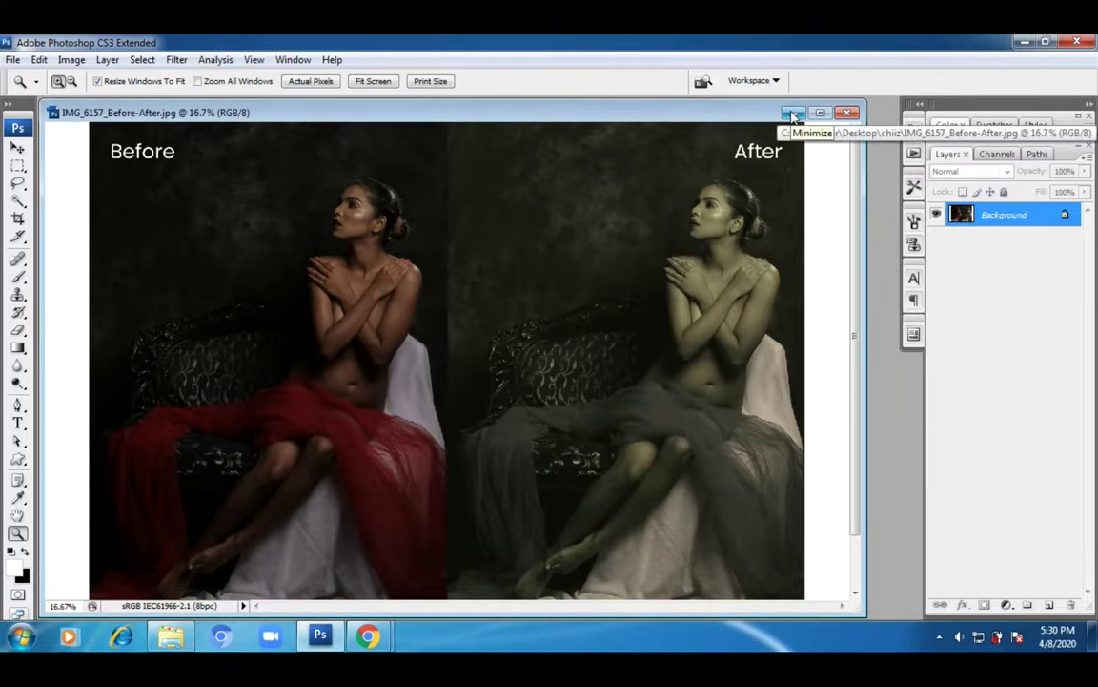
left_click(793, 114)
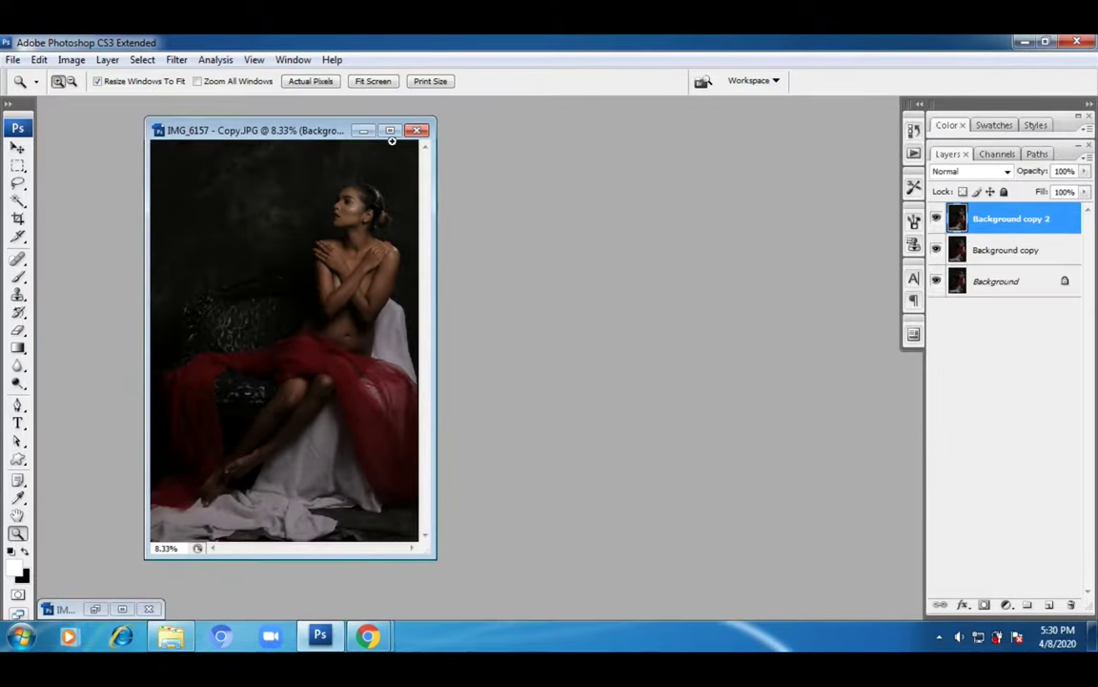
left_click(390, 133)
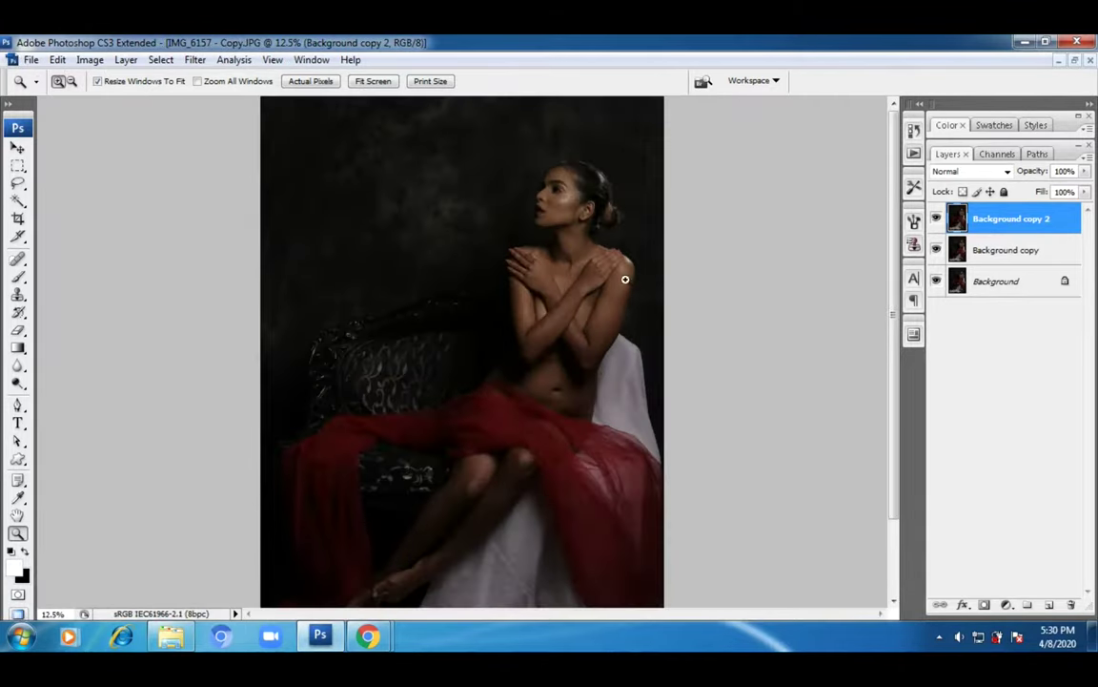
- Look over the Image adjustments list, then zoom in and out on the red fabric and lower body
left_click(94, 63)
mouse_move(128, 101)
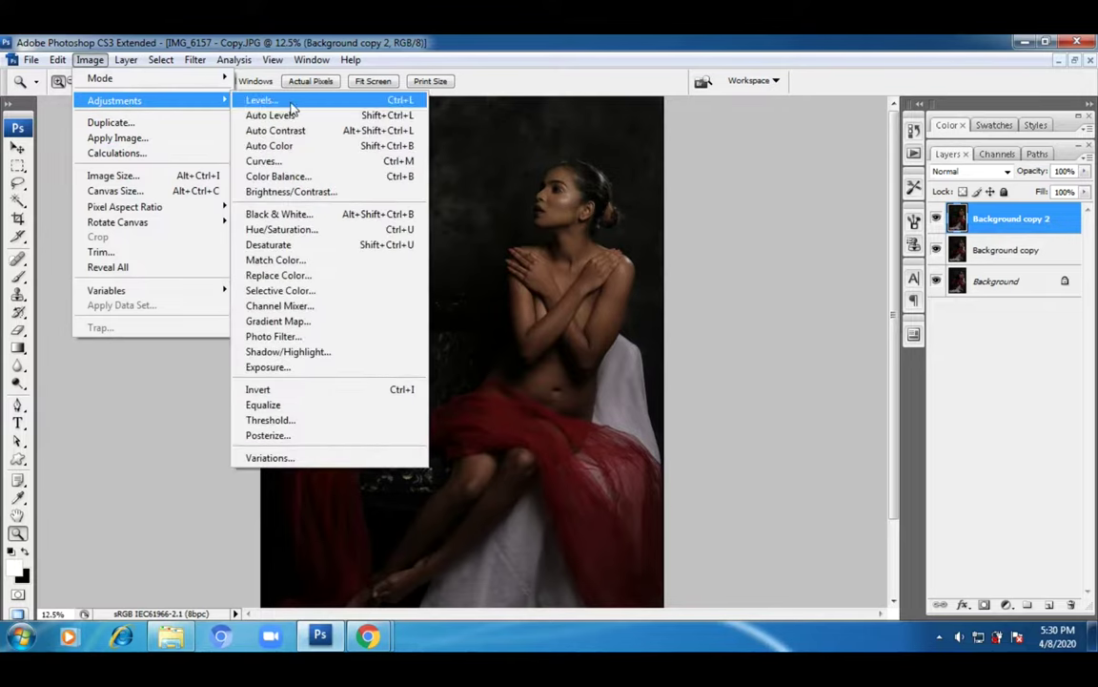
left_click(670, 42)
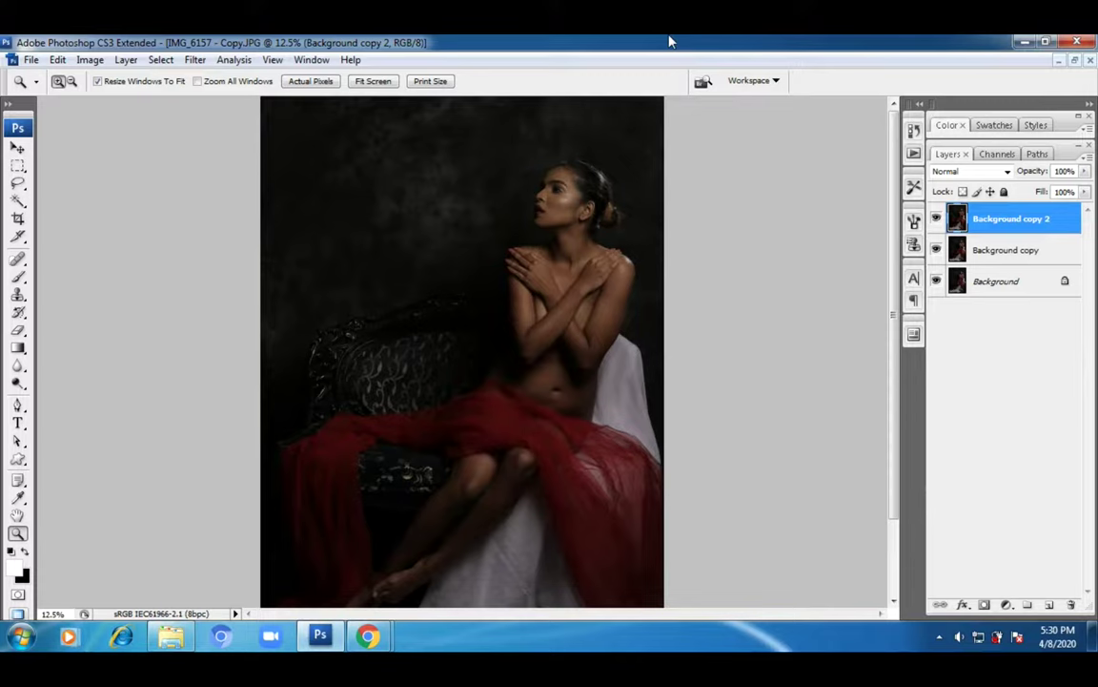
left_click(525, 441)
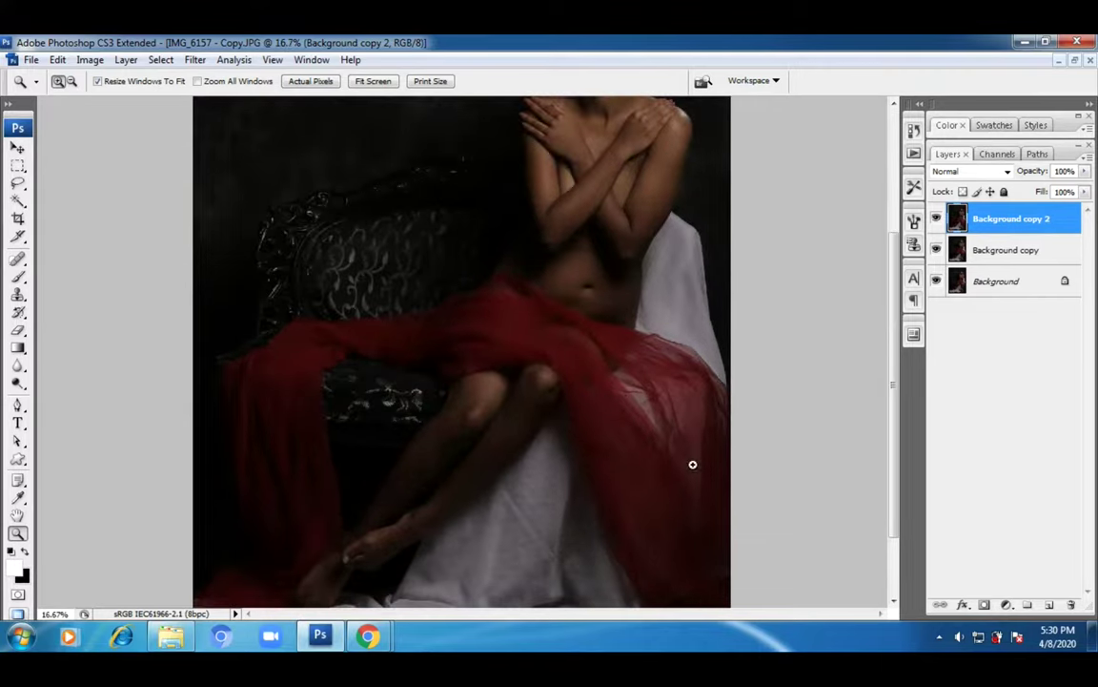
left_click(582, 367)
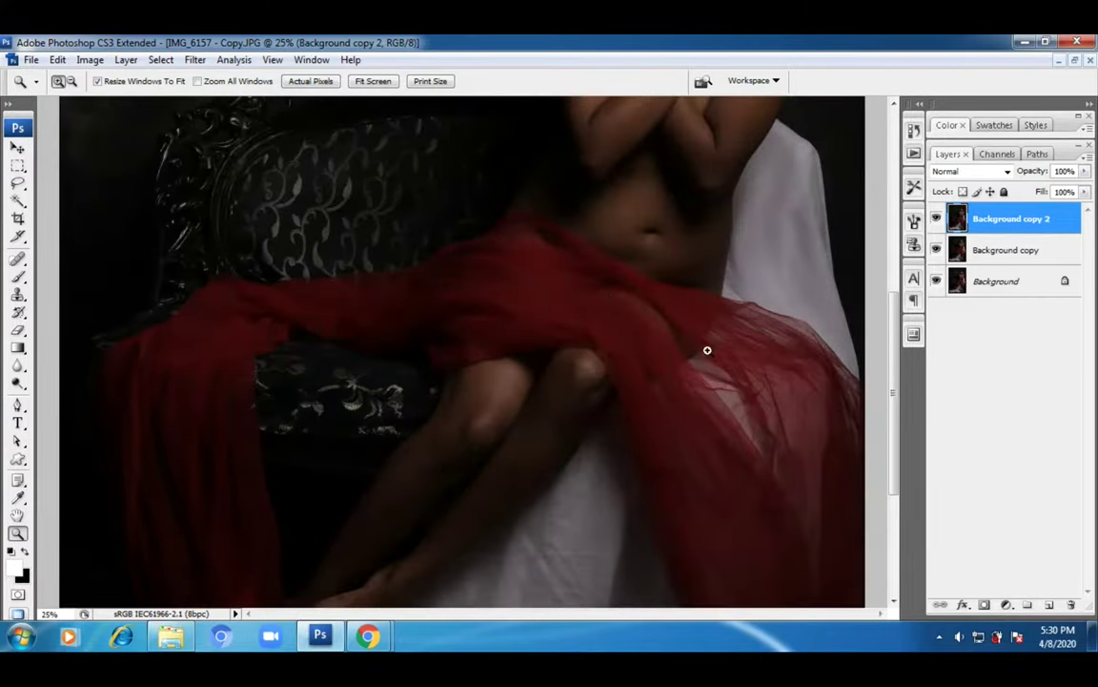
key("alt")
left_click(550, 410, "alt")
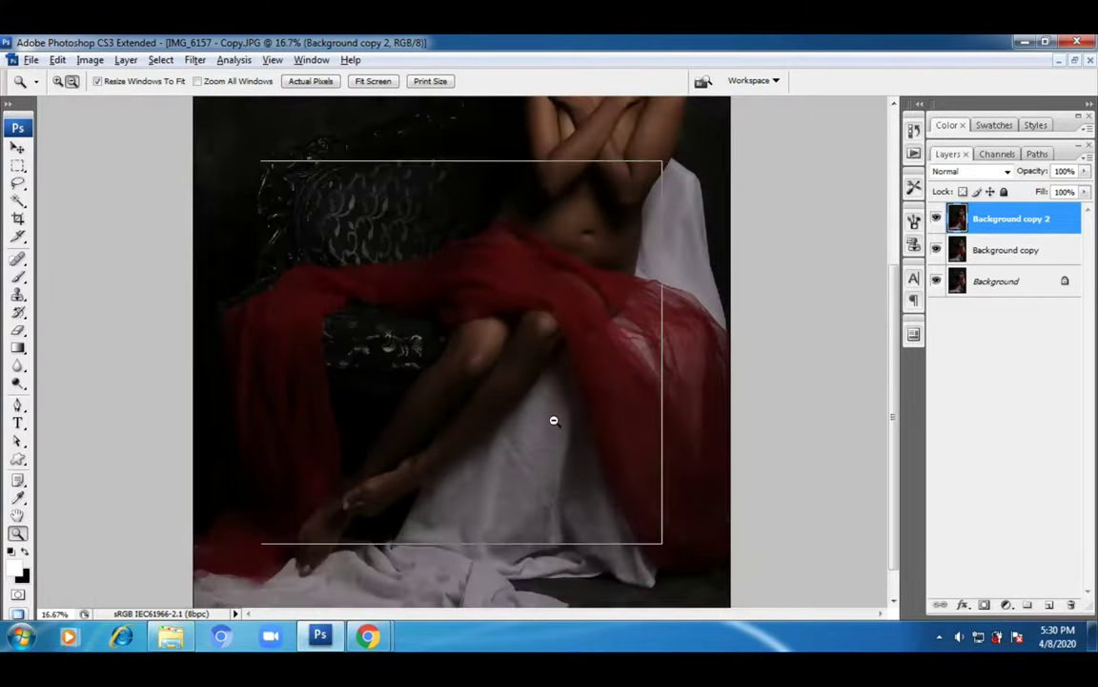
left_click(553, 419, "alt")
left_click(553, 420, "alt")
left_click(481, 395)
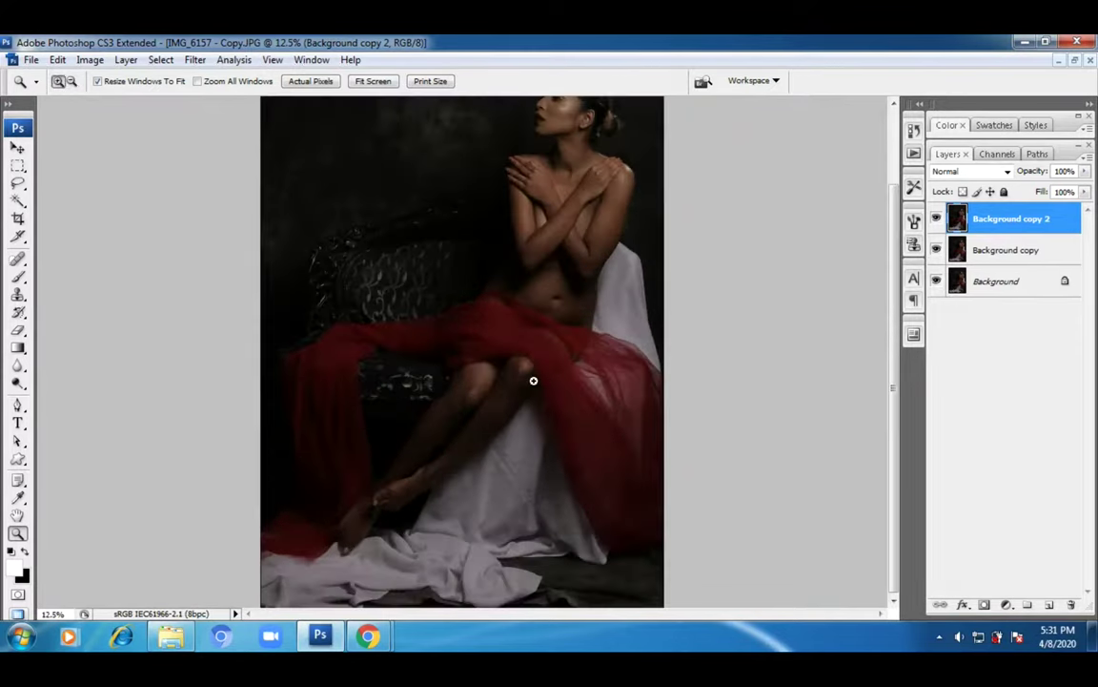
left_click(519, 361)
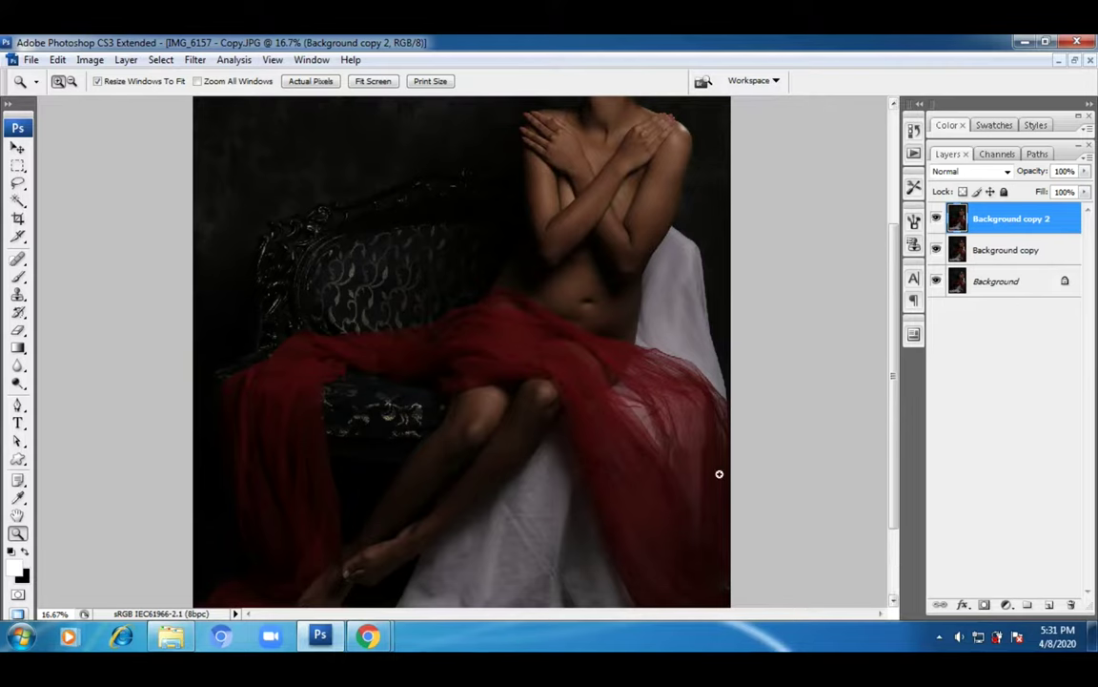
- Zoom out until the whole figure fits, then bring up Image > Adjustments
left_click(90, 61)
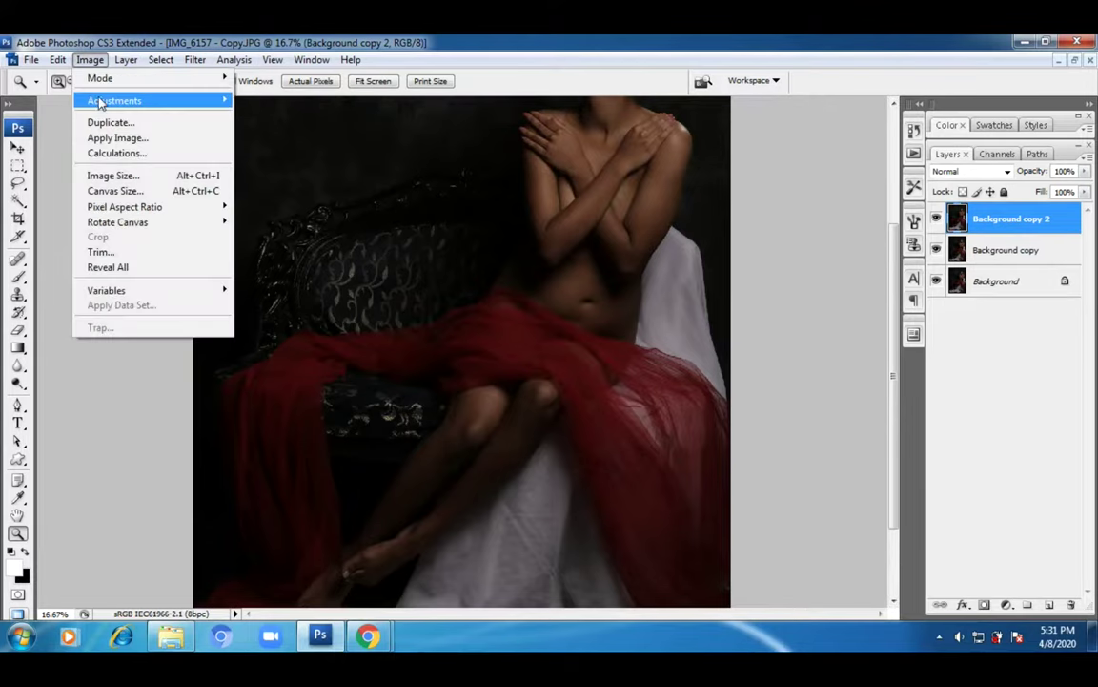
left_click(586, 30)
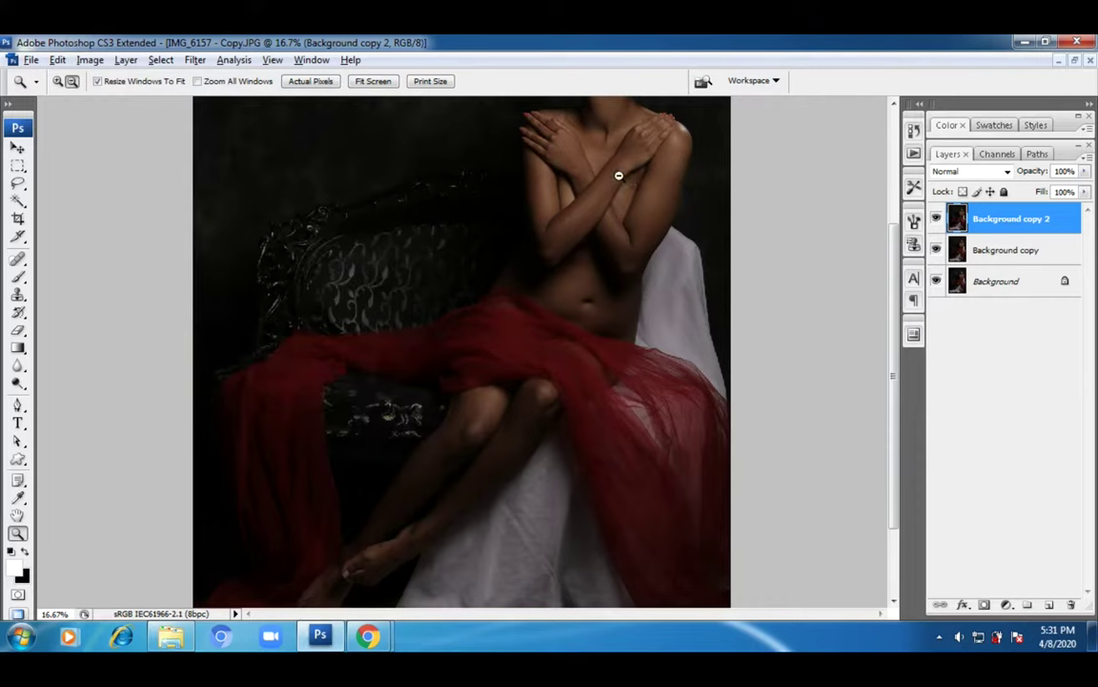
left_click(620, 175, "alt")
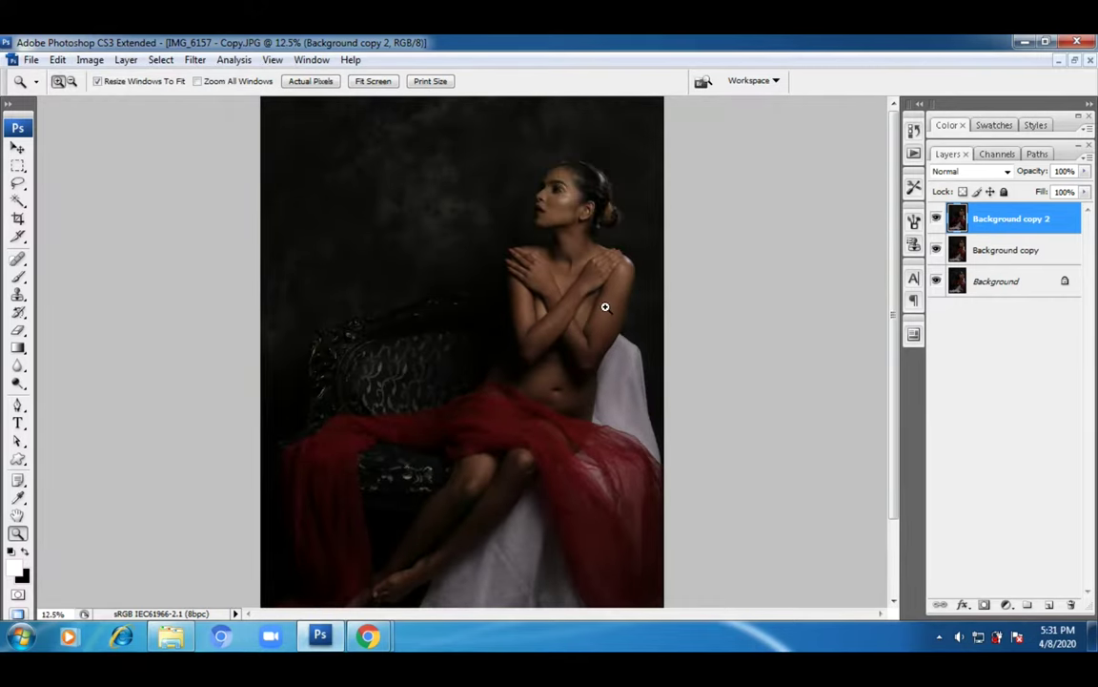
left_click(90, 60)
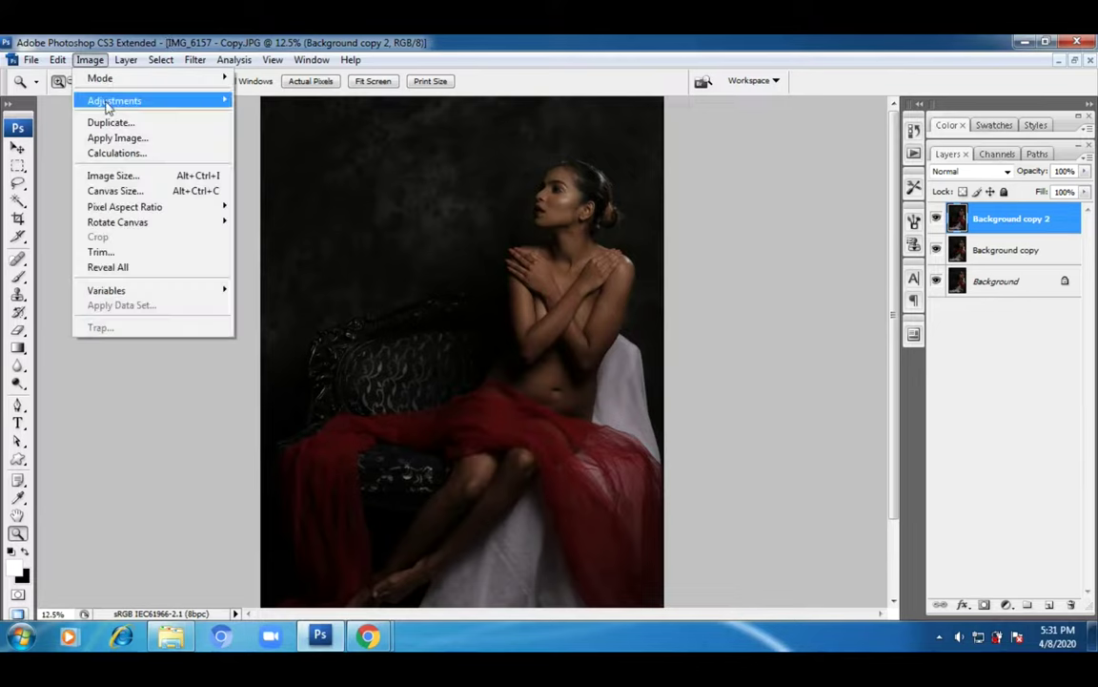
- Bring up Selective Color with Reds as the colour range and zoom into the photo
mouse_move(118, 100)
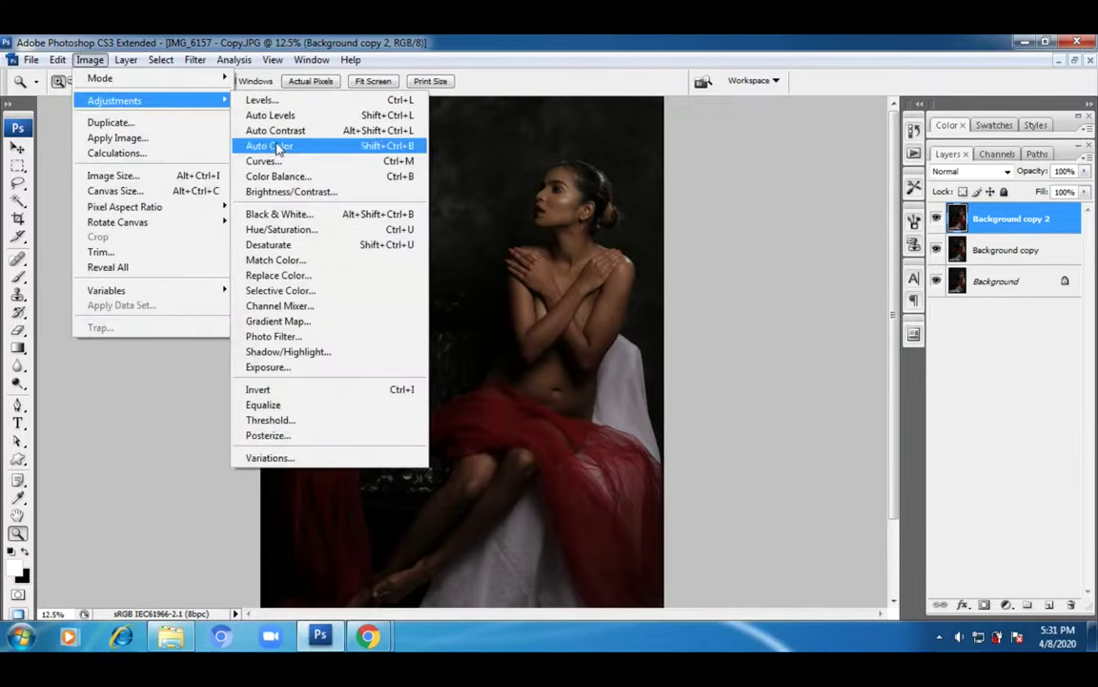
left_click(279, 290)
left_click_drag(792, 264, 755, 215)
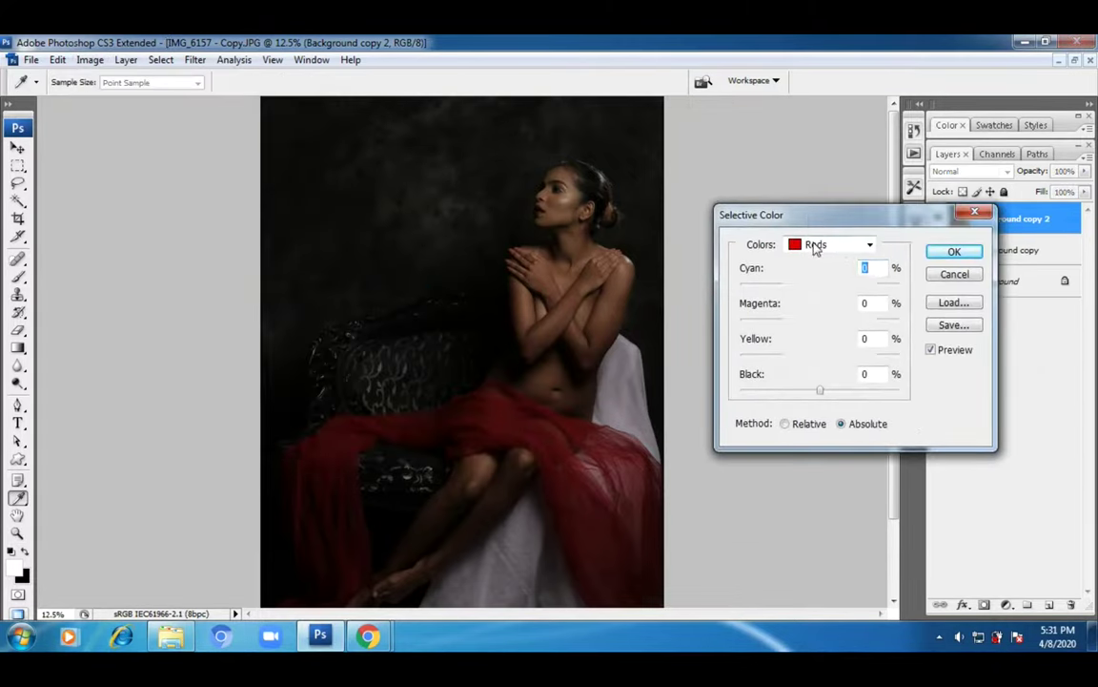
left_click(818, 245)
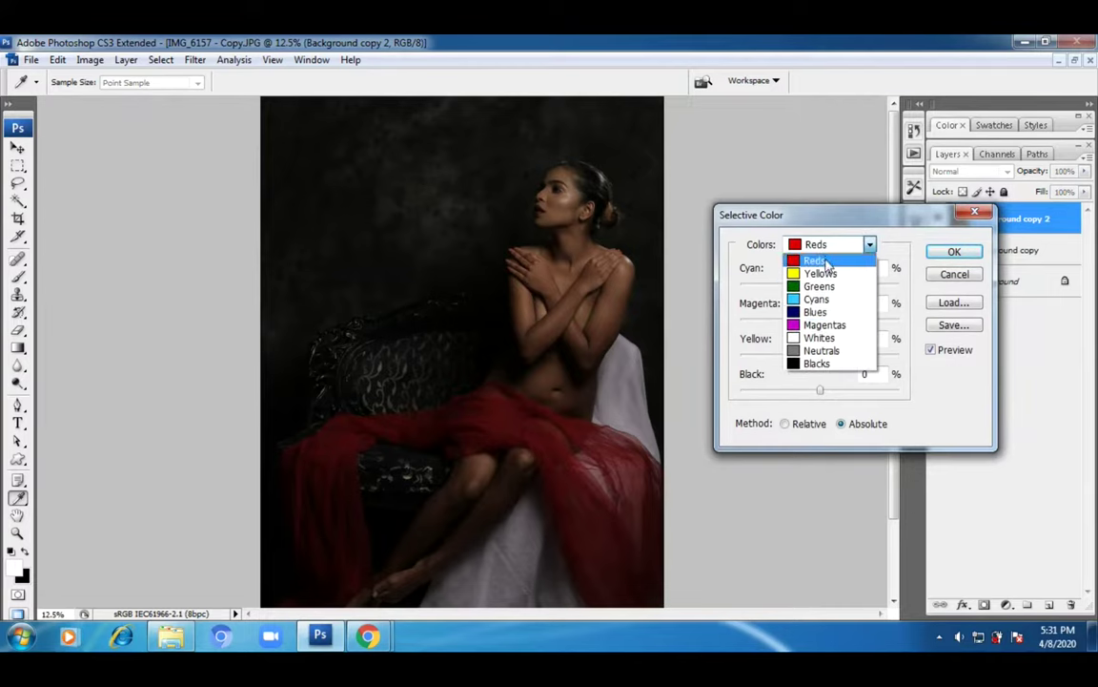
left_click(826, 259)
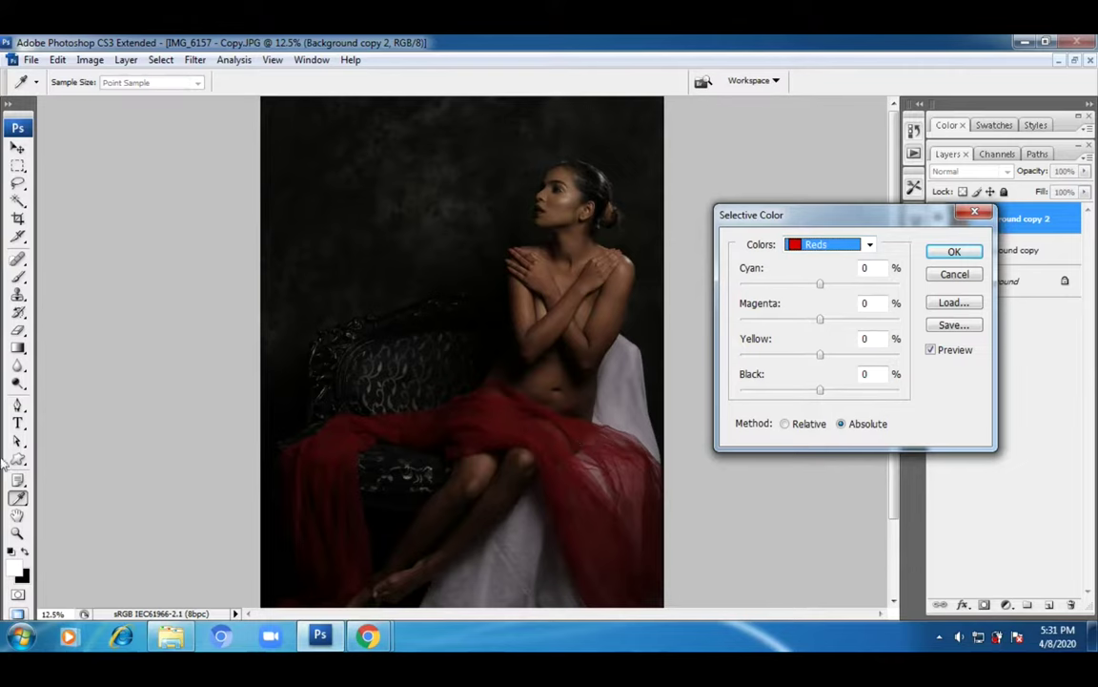
key("ctrl+plus")
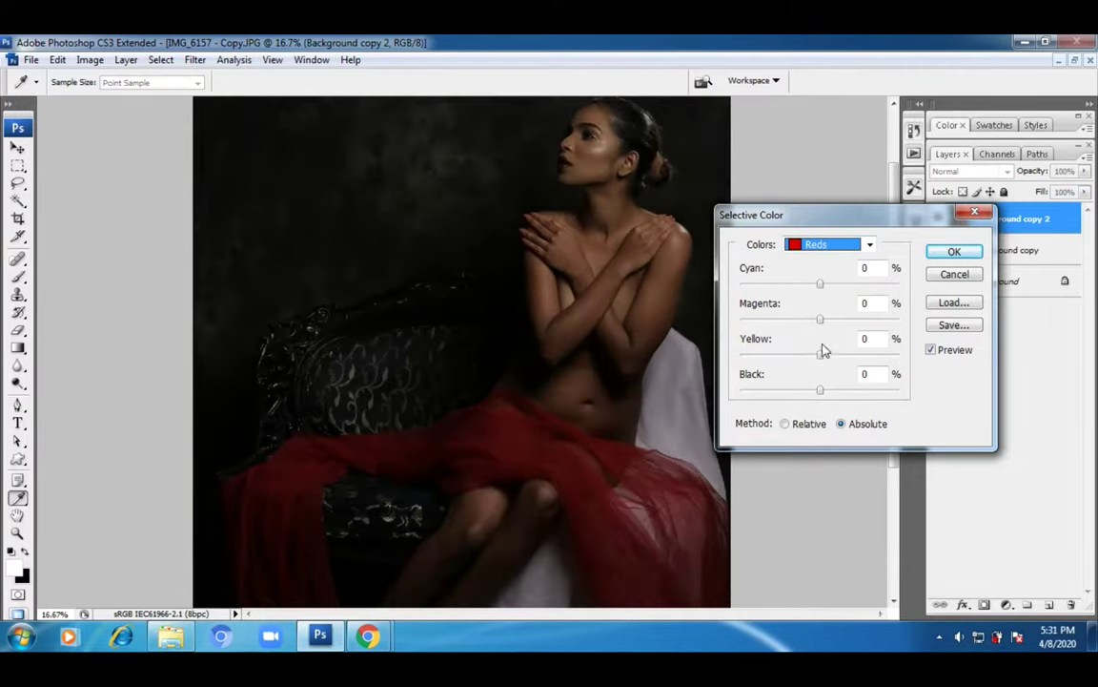
- Set the Reds to Cyan +46 and Black -25
left_click_drag(820, 391, 802, 403)
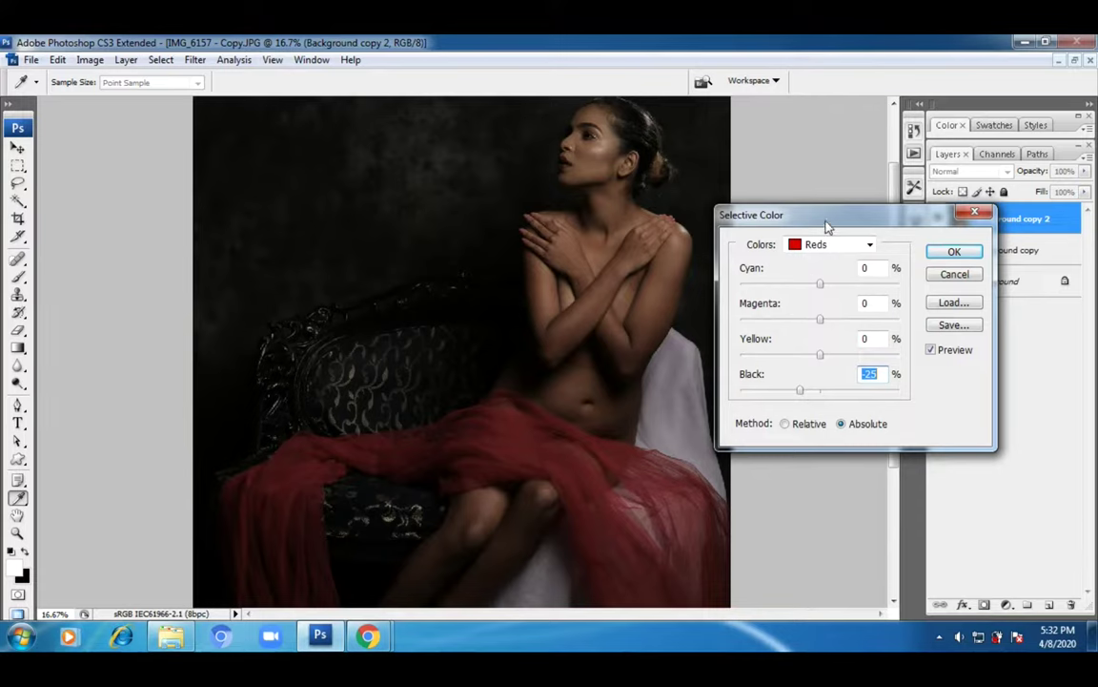
left_click_drag(828, 226, 843, 231)
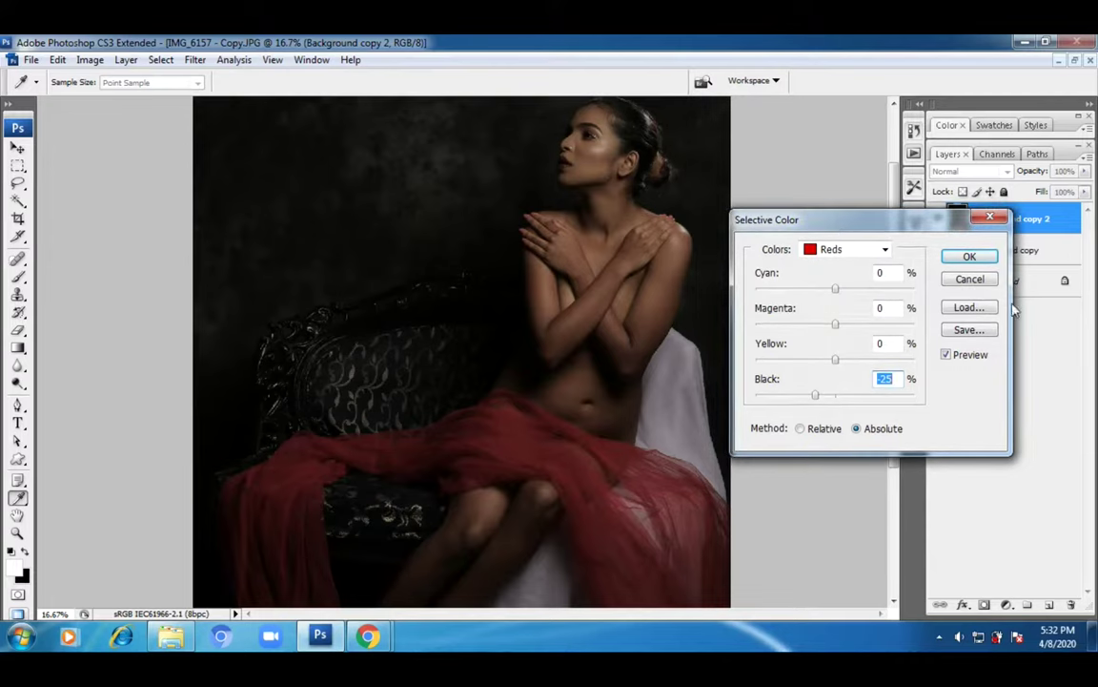
left_click_drag(834, 291, 875, 302)
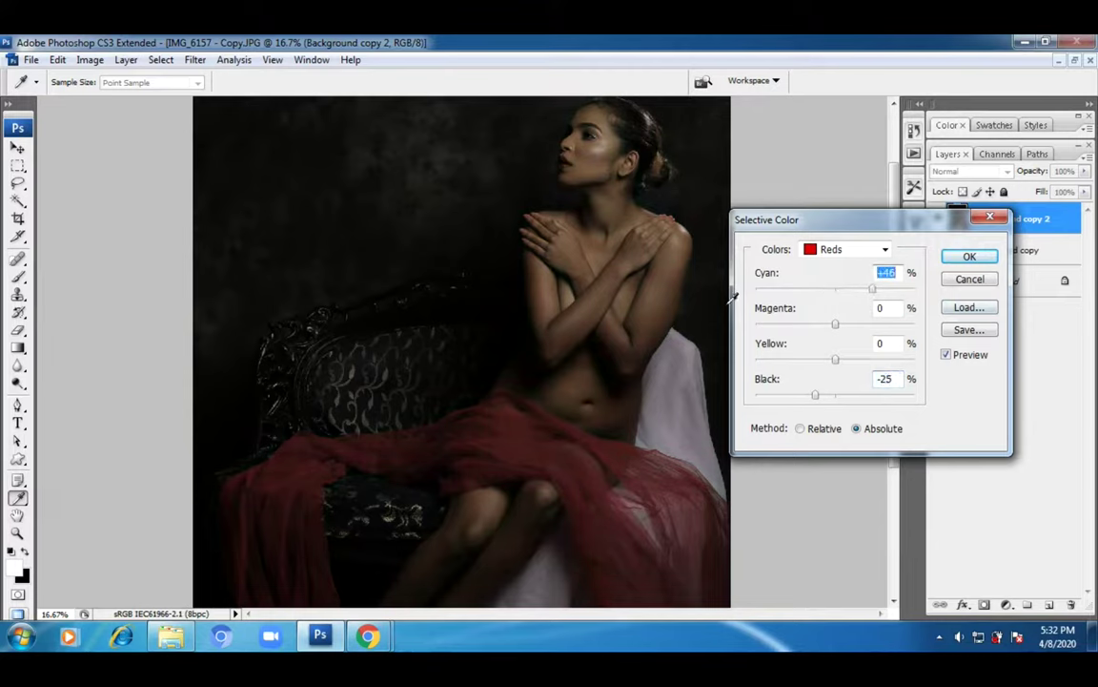
left_click_drag(888, 220, 882, 199)
mouse_move(828, 301)
left_mouse_down()
mouse_move(815, 312)
mouse_move(843, 311)
mouse_move(830, 305)
left_mouse_up()
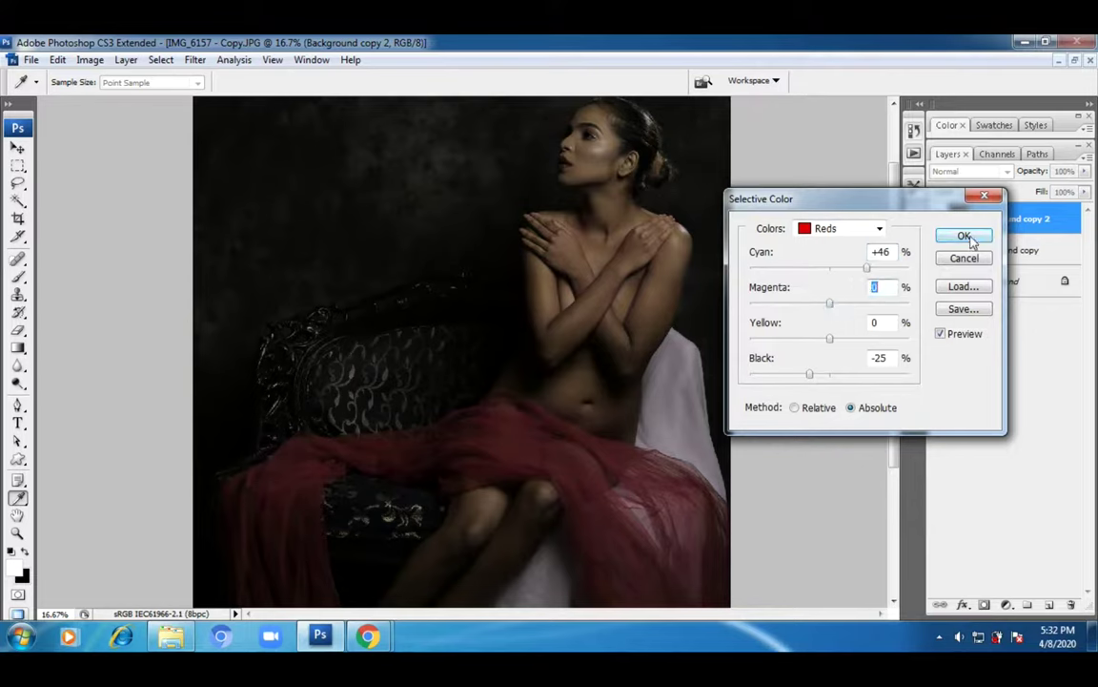
left_click(878, 228)
- Lower the Yellows' Yellow to -36 and apply the Selective Color correction
left_click(837, 254)
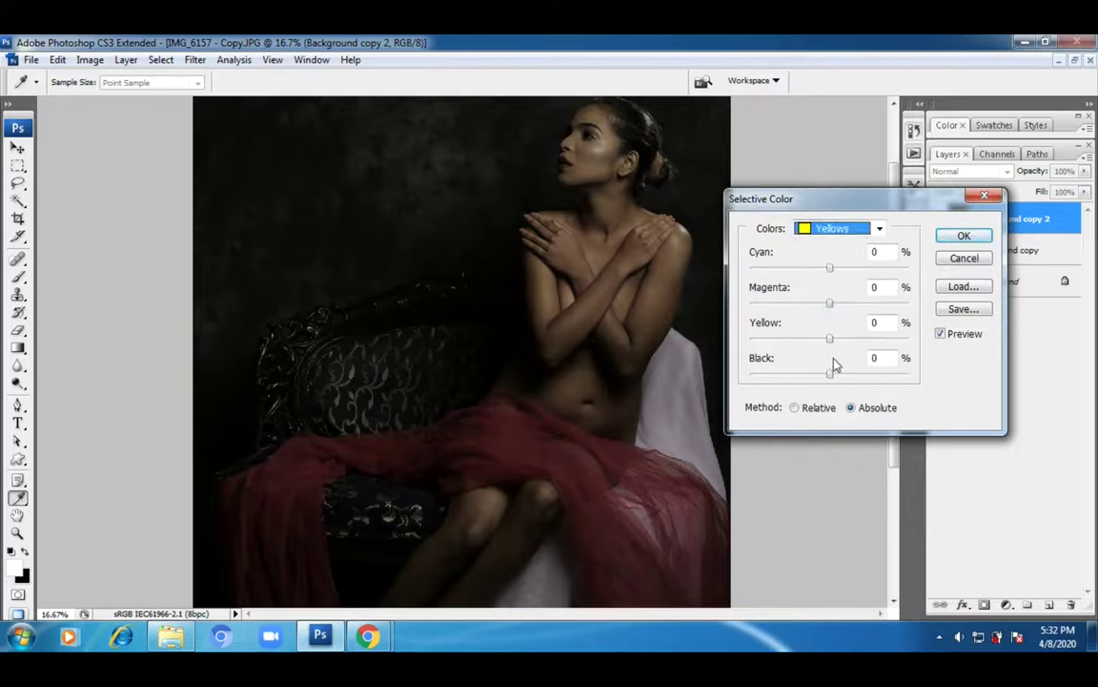
left_click_drag(830, 371, 744, 381)
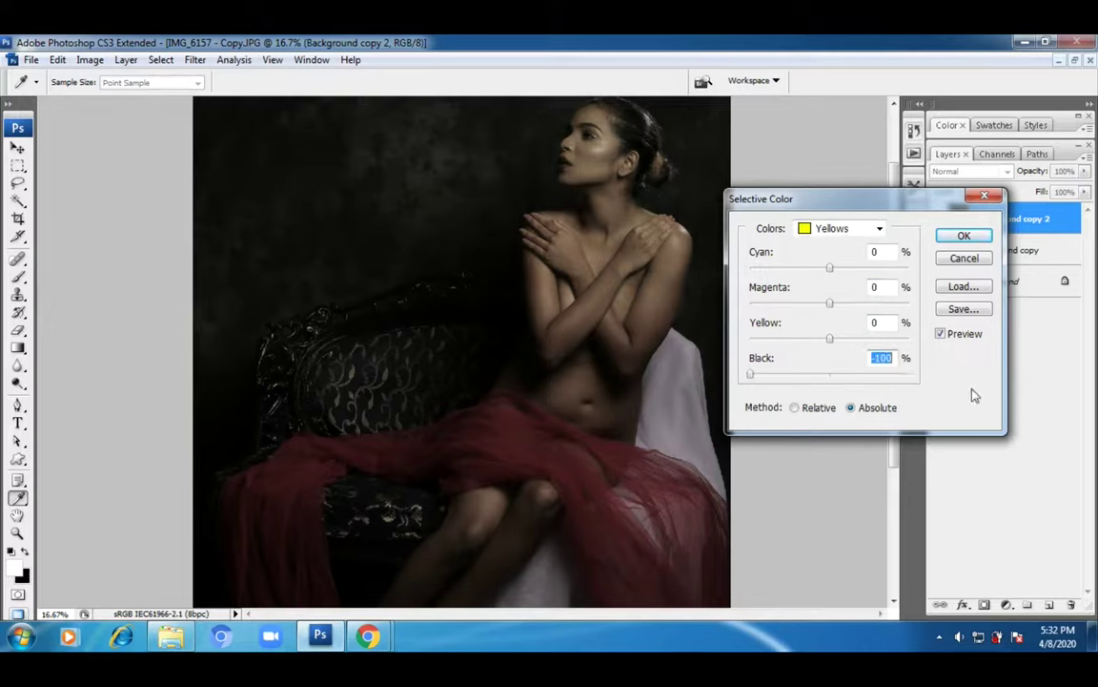
type("0")
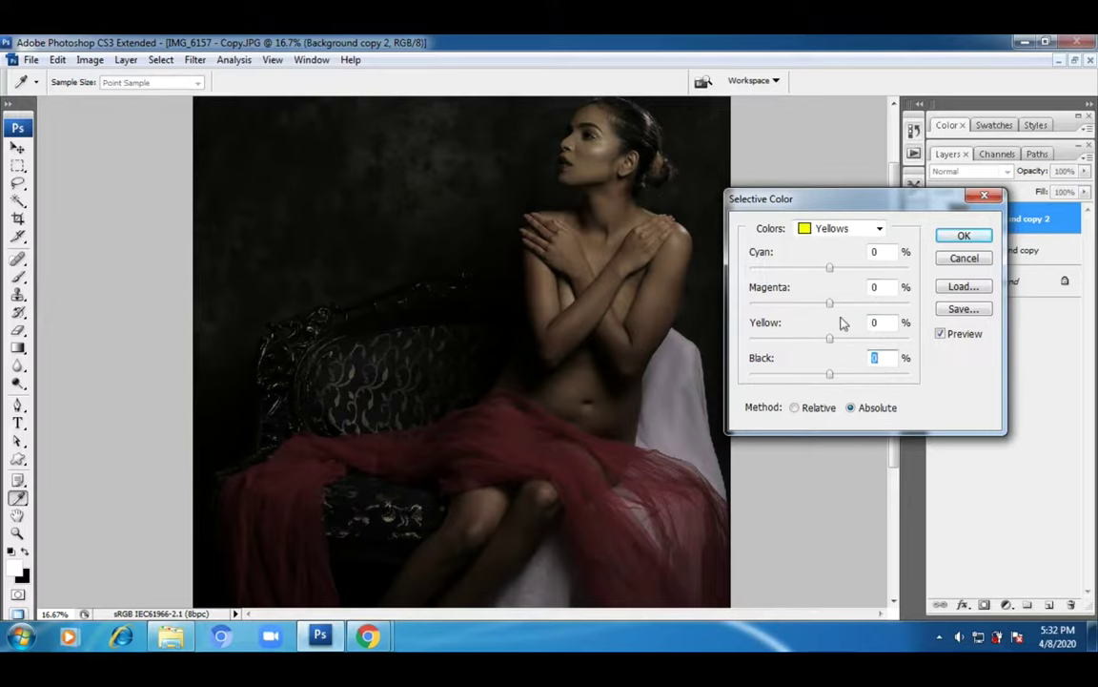
left_click_drag(830, 339, 795, 341)
type("0")
left_click_drag(829, 269, 852, 284)
type("0")
left_click_drag(828, 342, 800, 347)
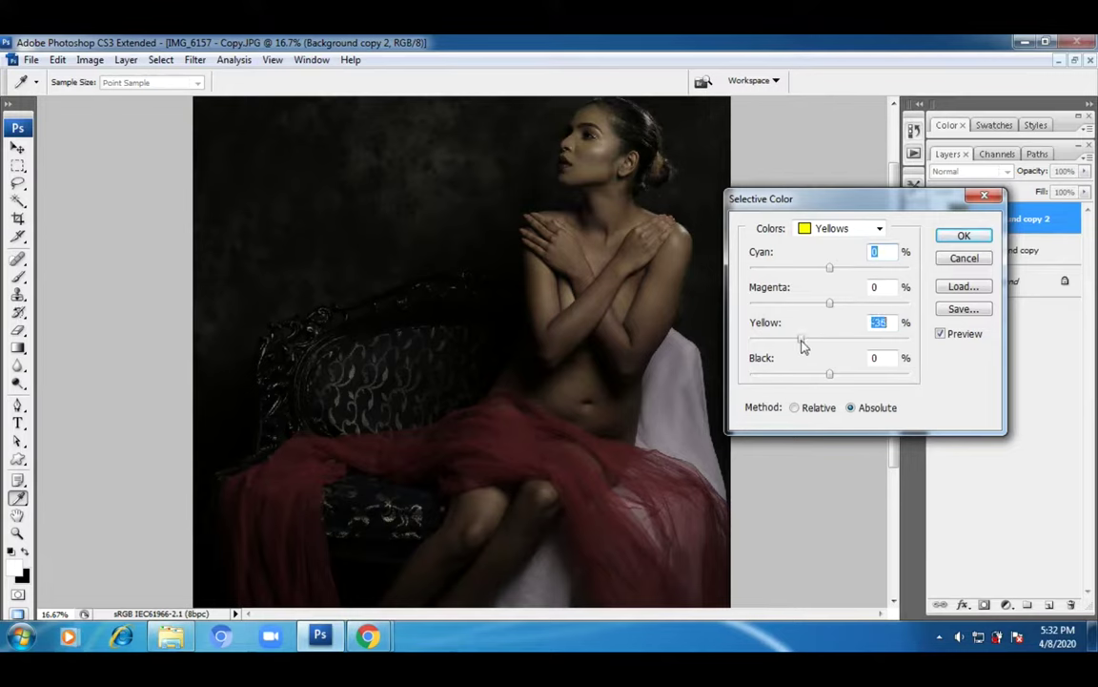
left_click(963, 236)
key("z")
- Zoom out to the whole photo and bring up the Channel Mixer
left_click(620, 326, "alt")
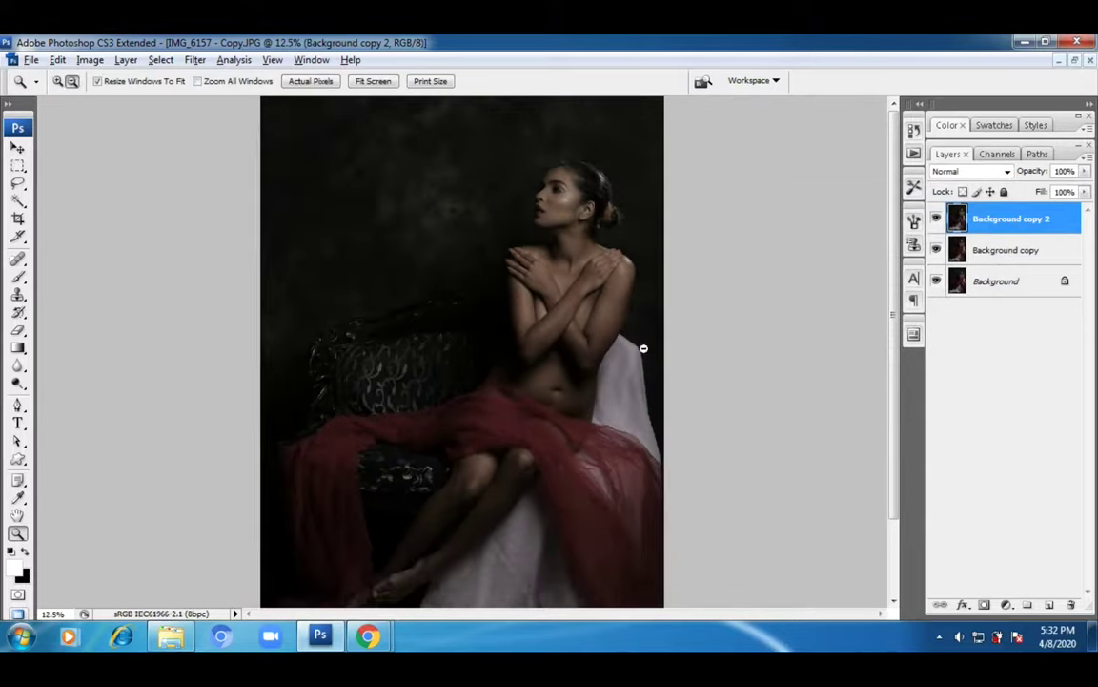
left_click(563, 307, "alt")
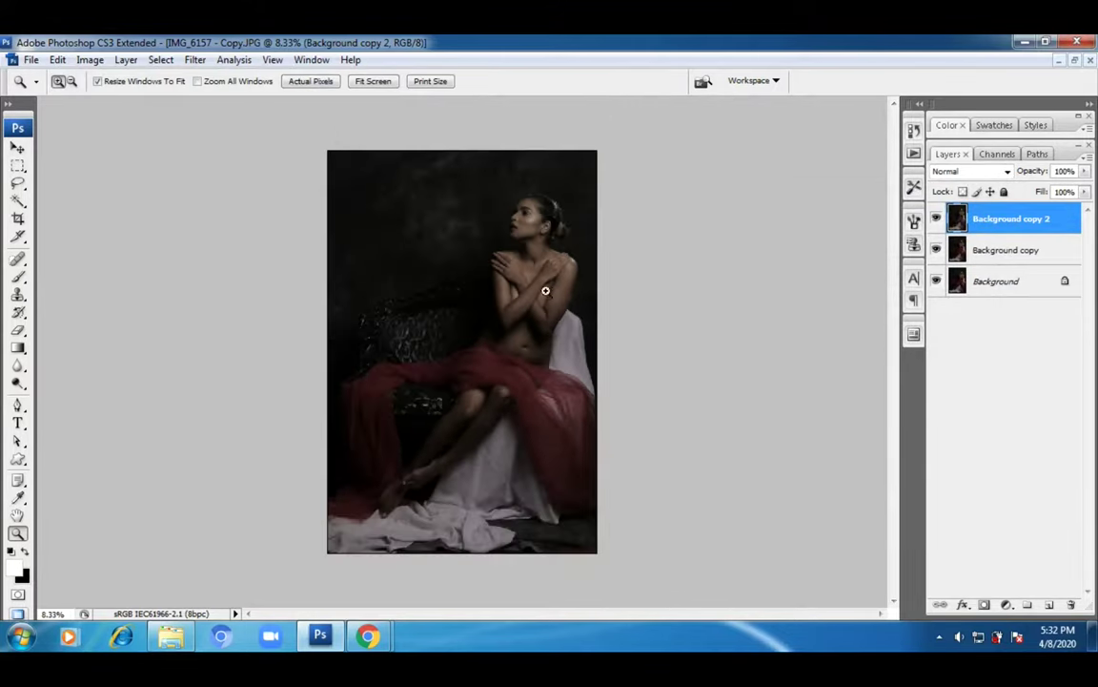
left_click(90, 59)
mouse_move(105, 100)
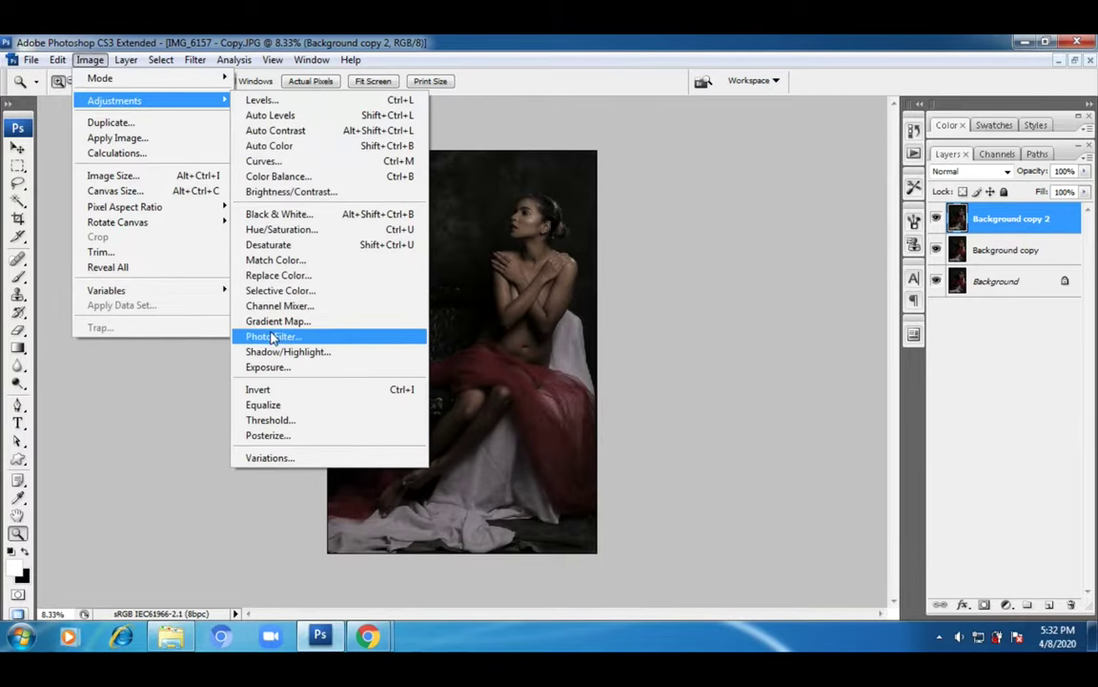
left_click(297, 307)
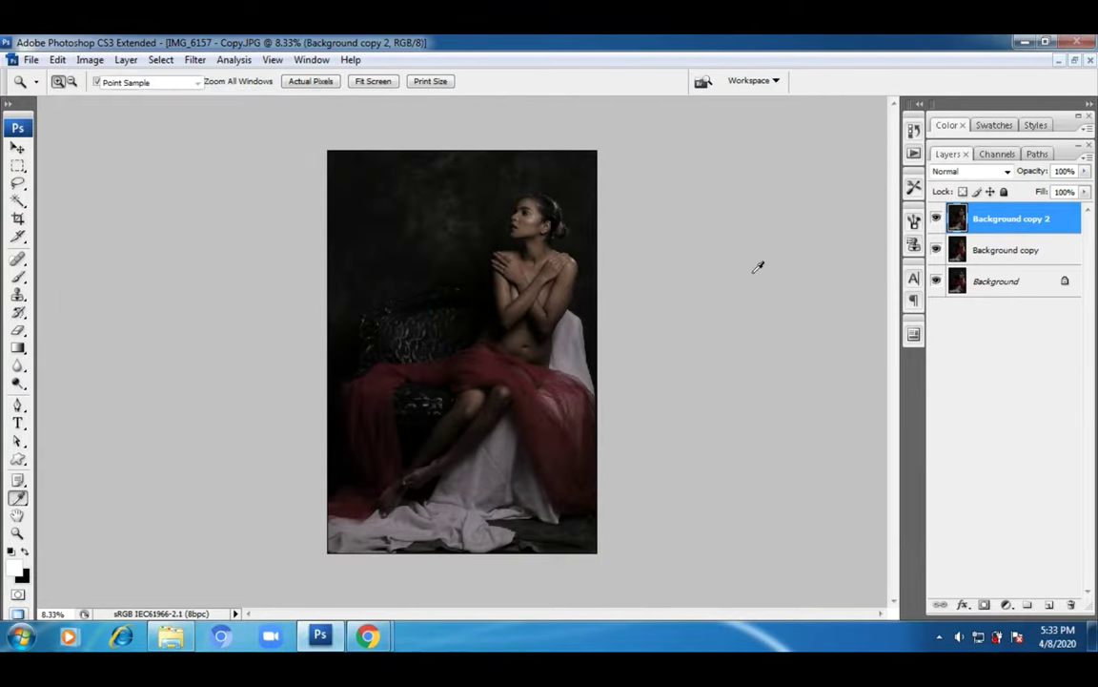
- With Red as the output channel, set the Constant to +4% and apply the Channel Mixer
left_click_drag(896, 241, 768, 155)
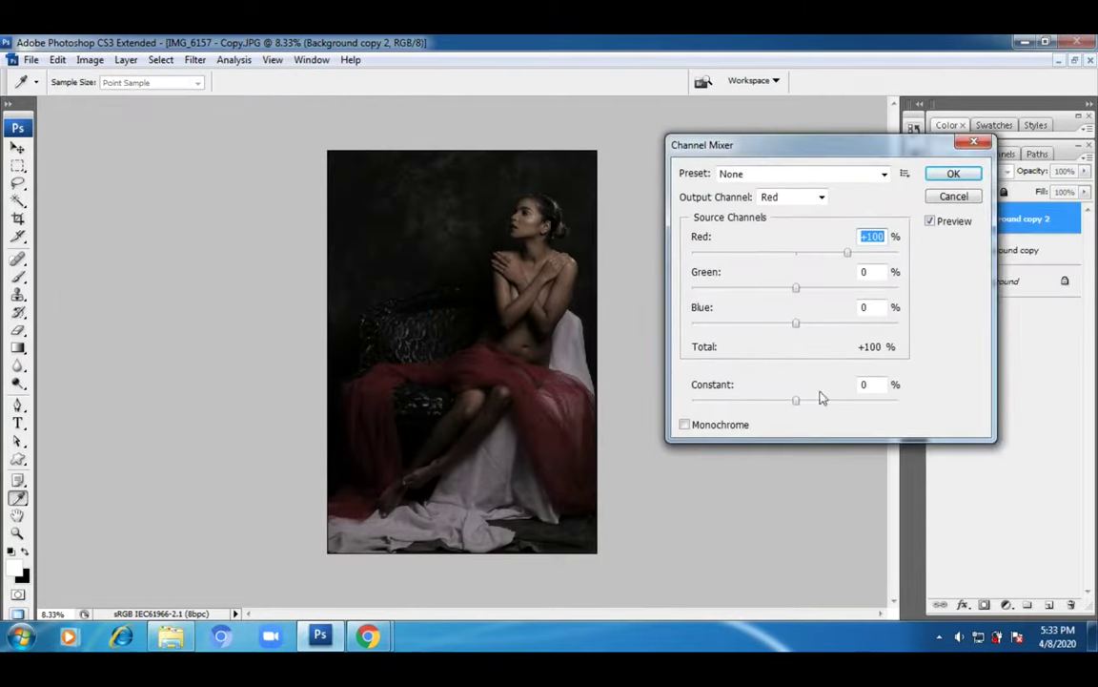
key("ctrl+plus")
key("ctrl+plus")
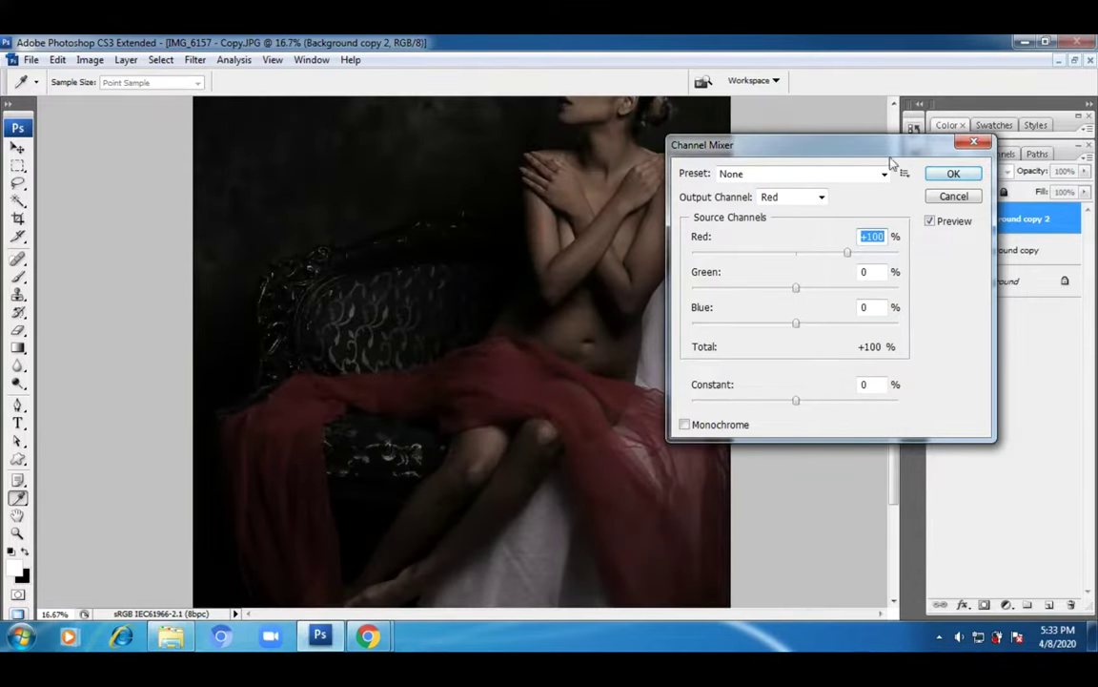
scroll(804, 96, "up", 3)
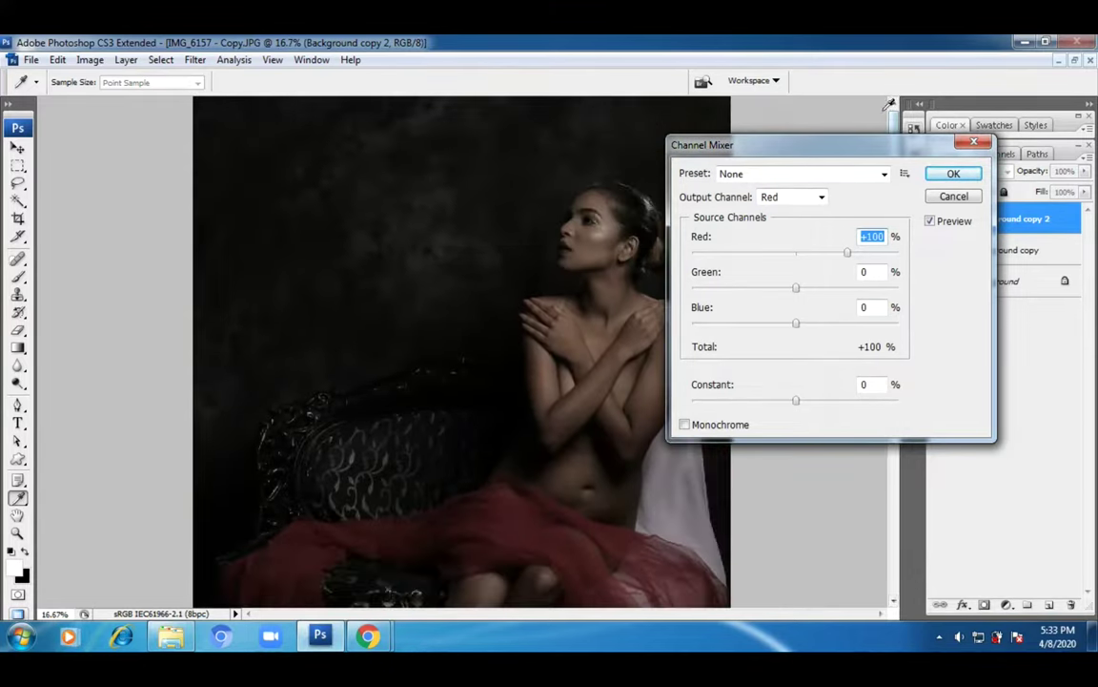
scroll(808, 118, "down", 2)
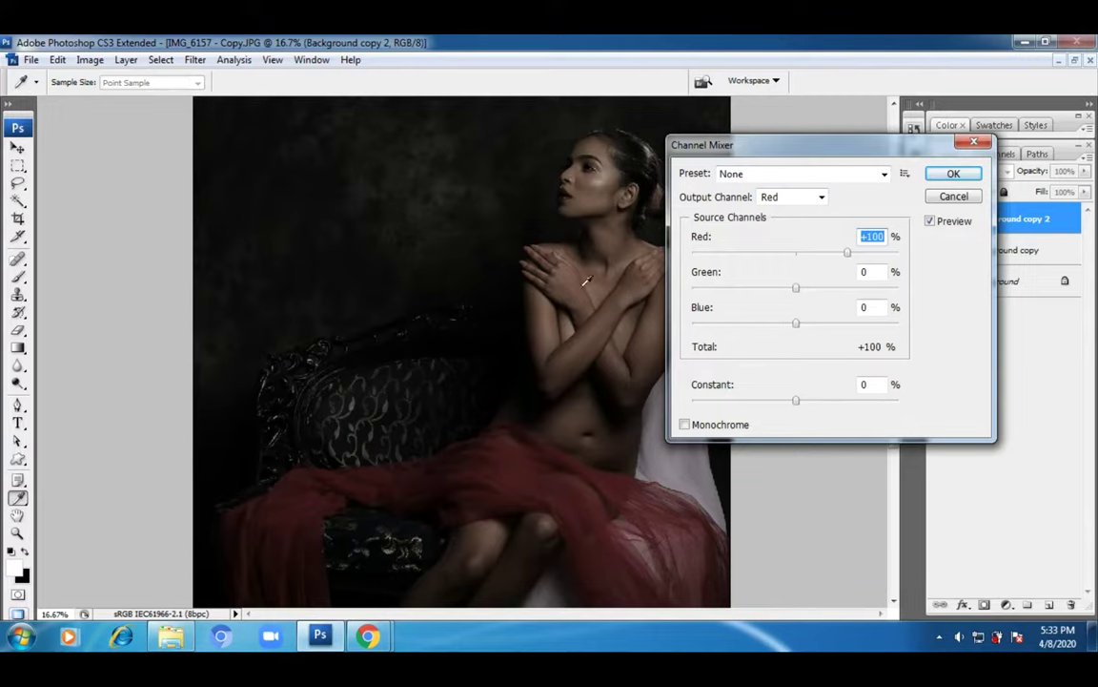
left_click(801, 197)
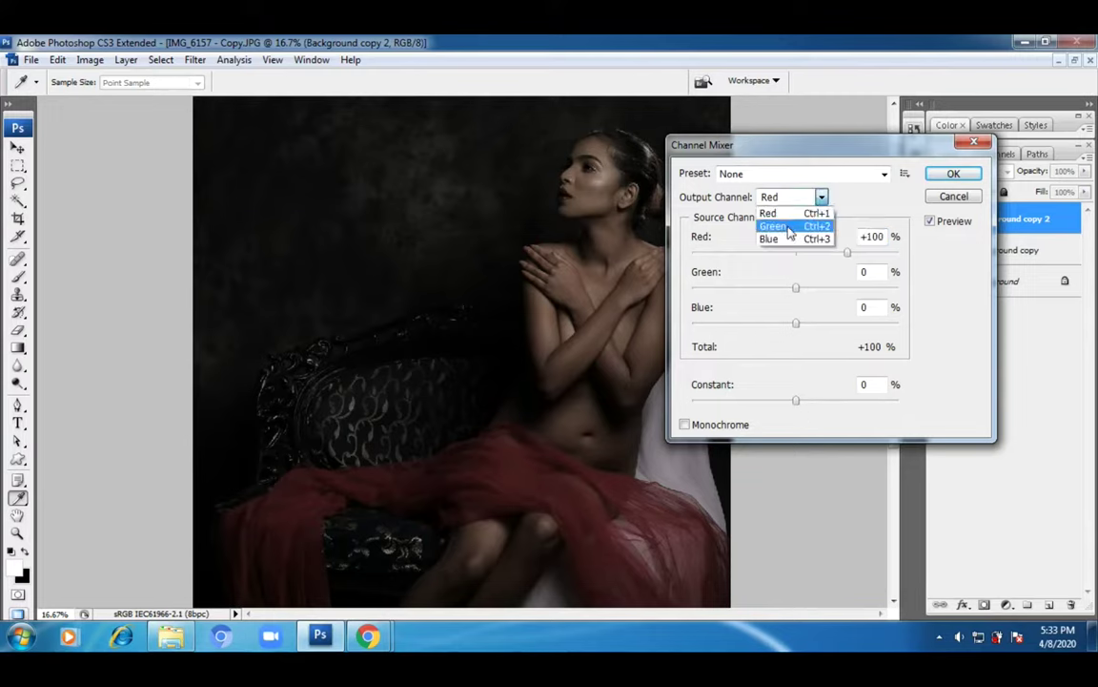
left_click(797, 211)
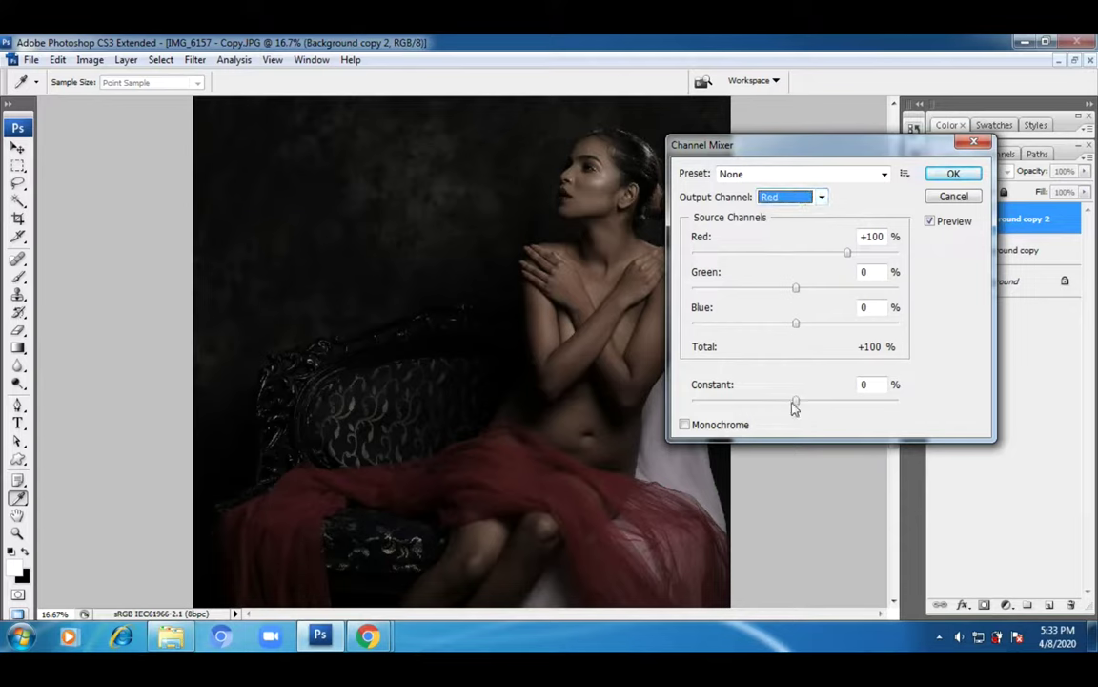
left_click_drag(799, 408, 798, 408)
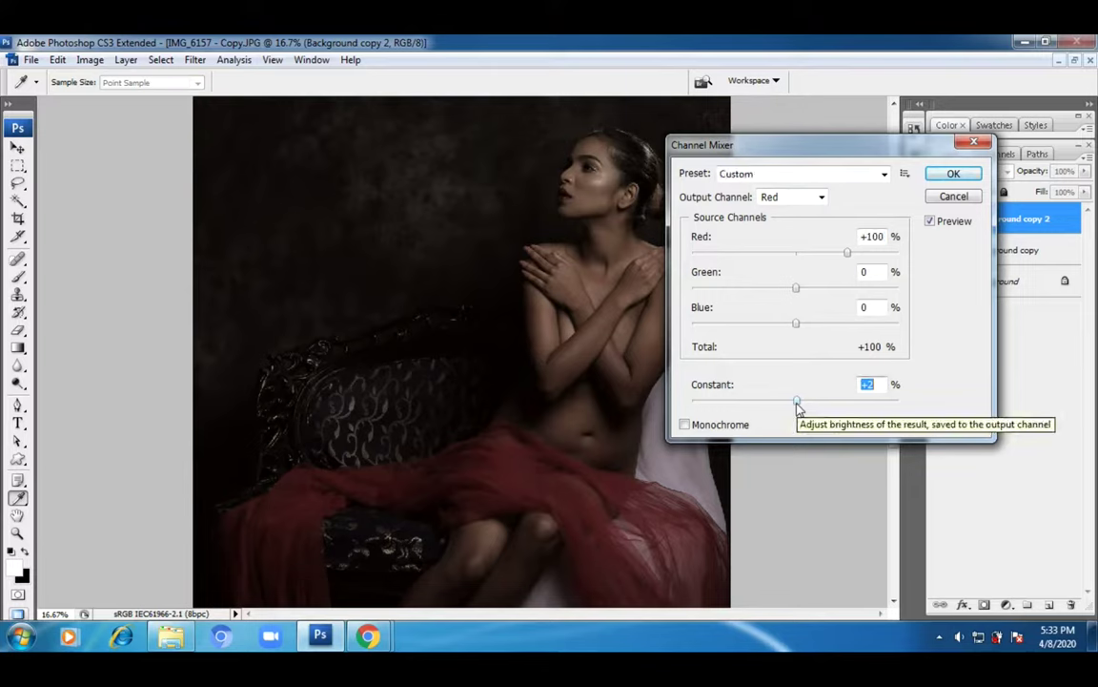
left_click_drag(798, 408, 801, 408)
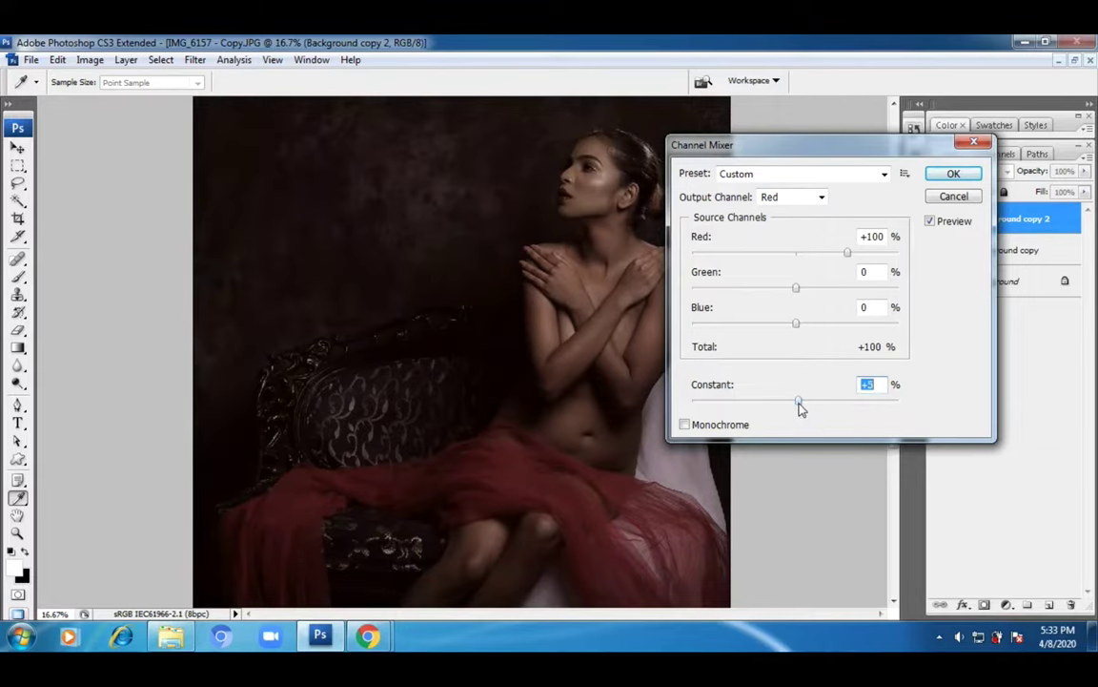
left_click_drag(799, 408, 798, 408)
left_click(969, 180)
- Zoom out and back in on the model to inspect the warmed portrait
key("z")
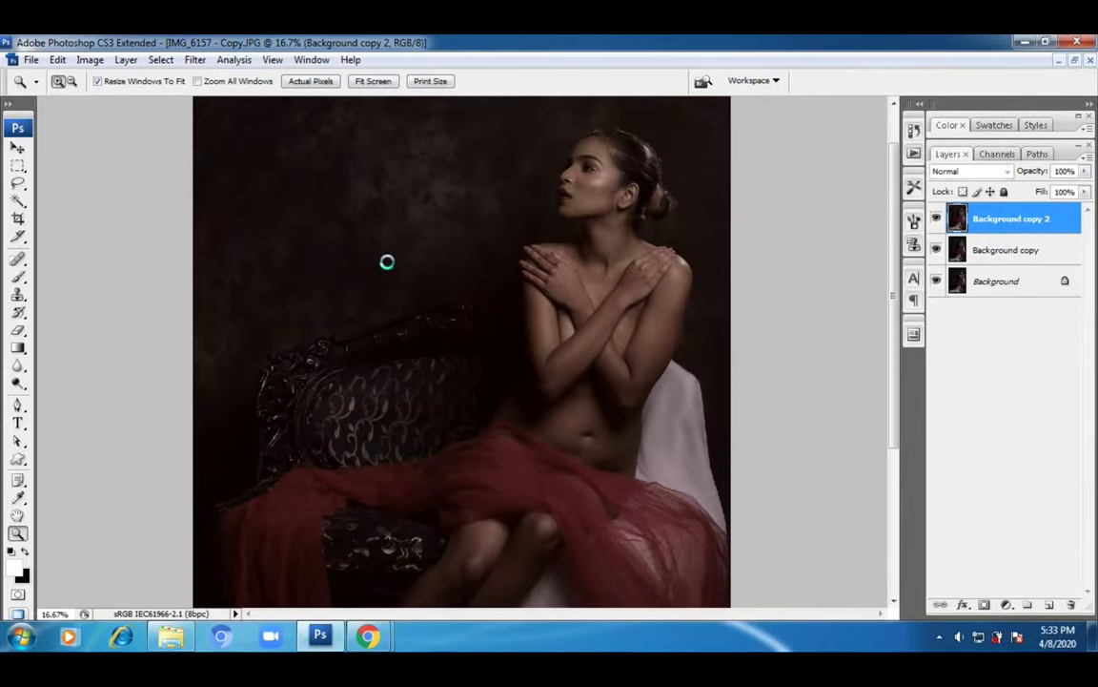
left_click(616, 326, "alt")
left_click(616, 326, "alt")
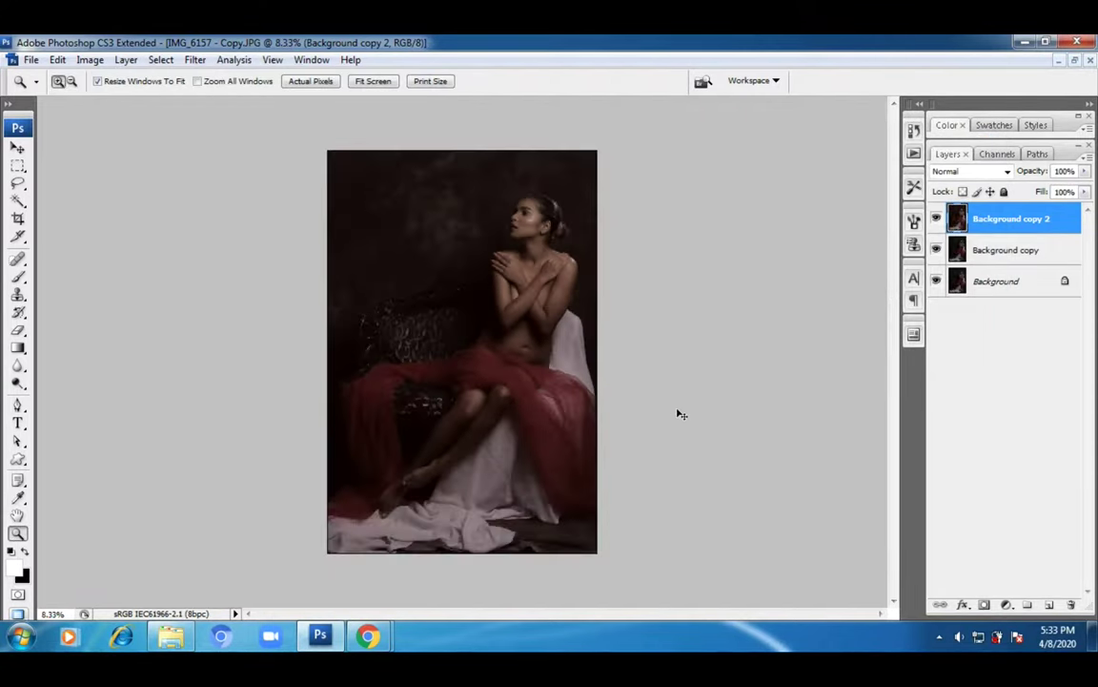
left_click(581, 314)
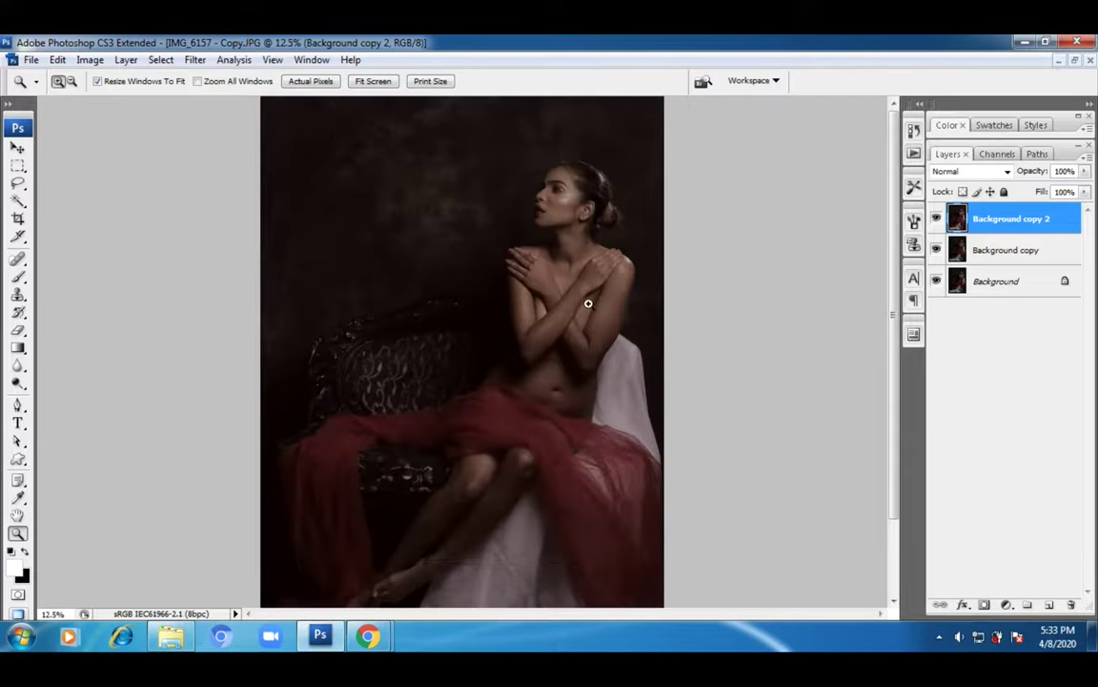
left_click(664, 360)
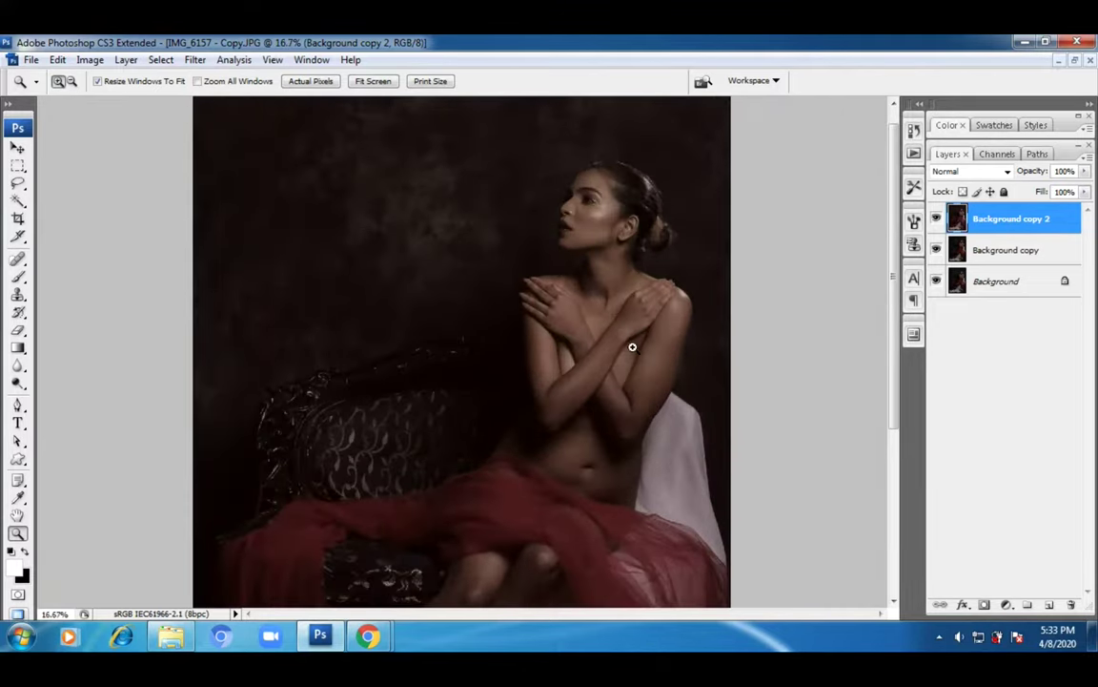
left_click(634, 349)
left_click(648, 324, "alt")
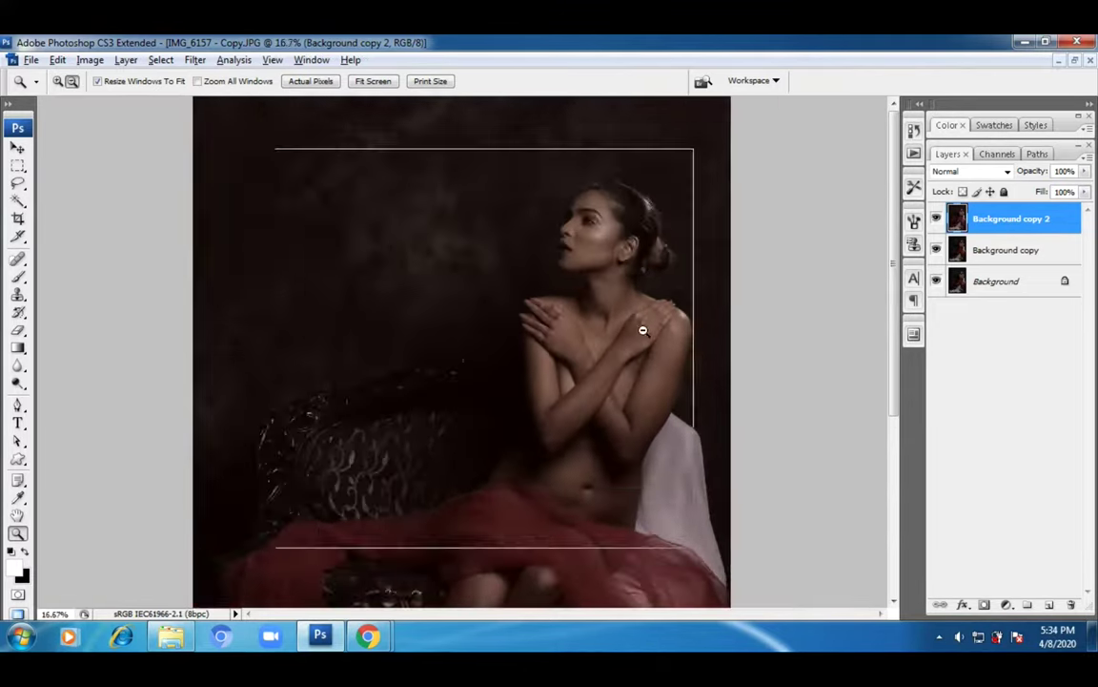
left_click(646, 325, "alt")
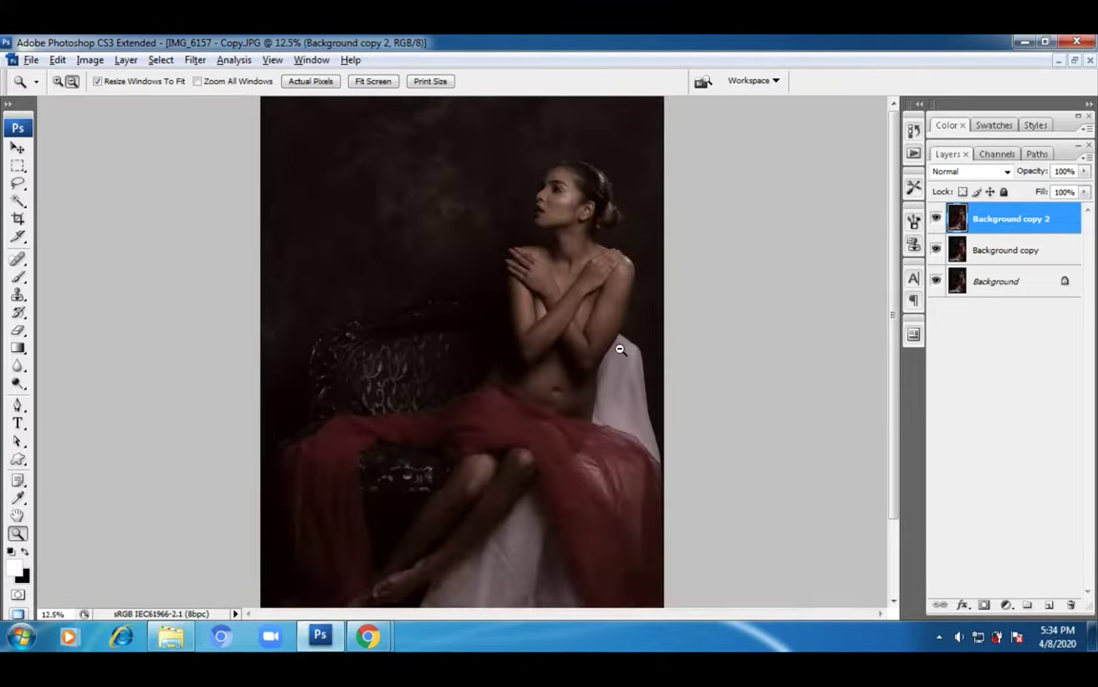
- Bring up the Photo Filter adjustment from Image > Adjustments
left_click(92, 60)
mouse_move(107, 100)
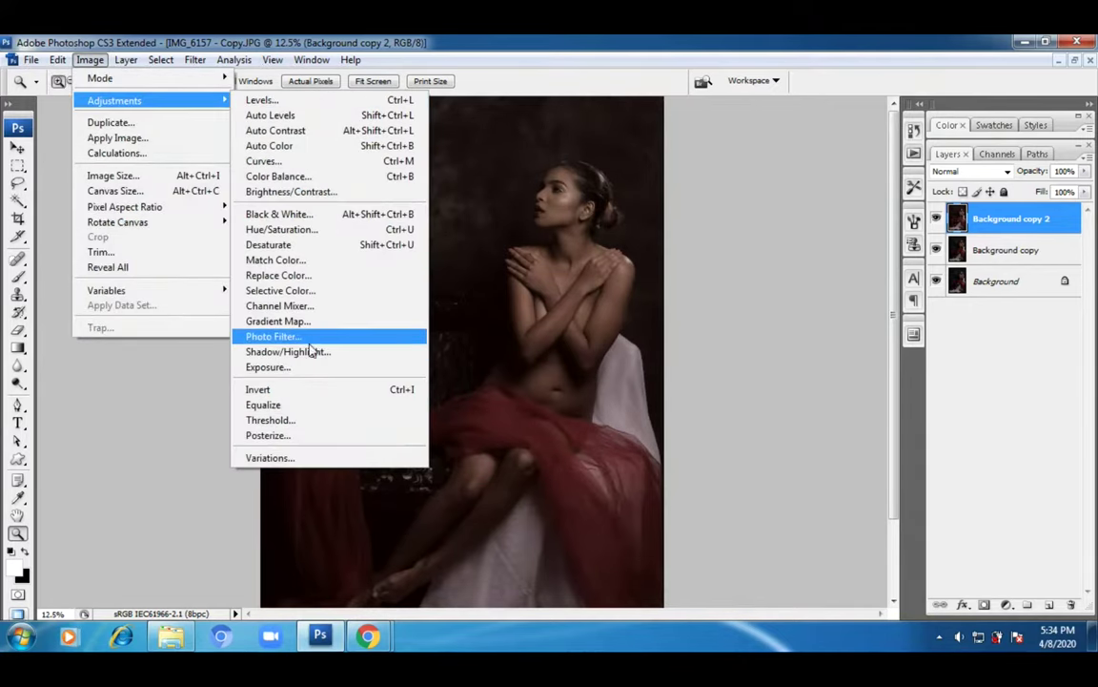
left_click(291, 336)
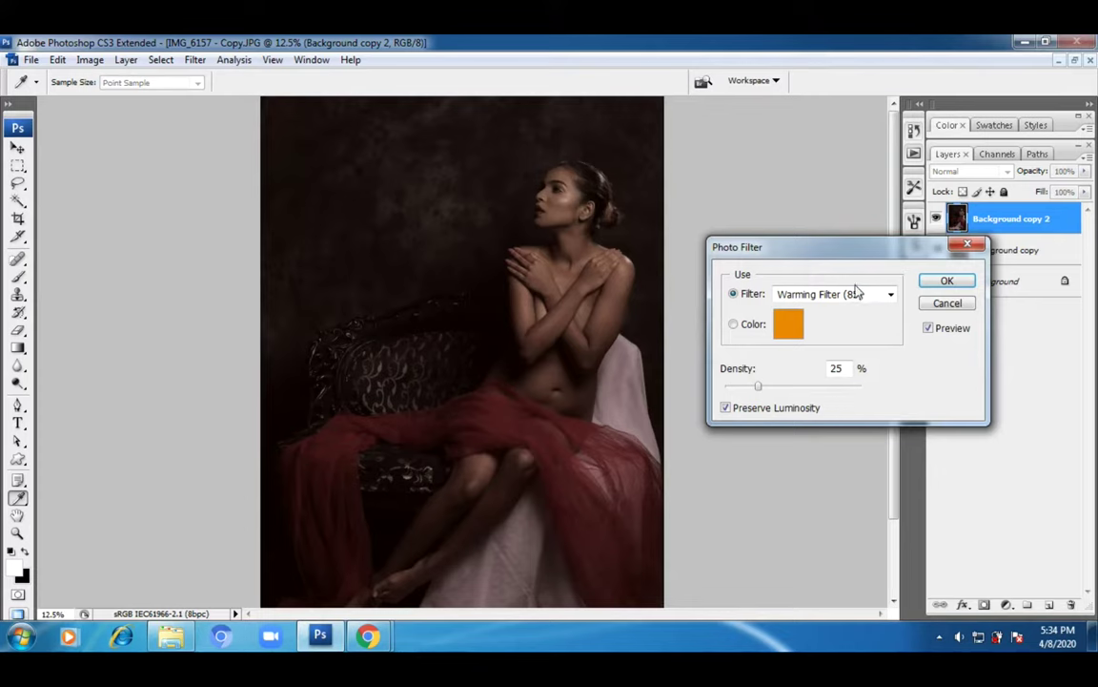
- Choose the Underwater filter, keep Preserve Luminosity on, set Density to 45% and confirm
left_click(856, 290)
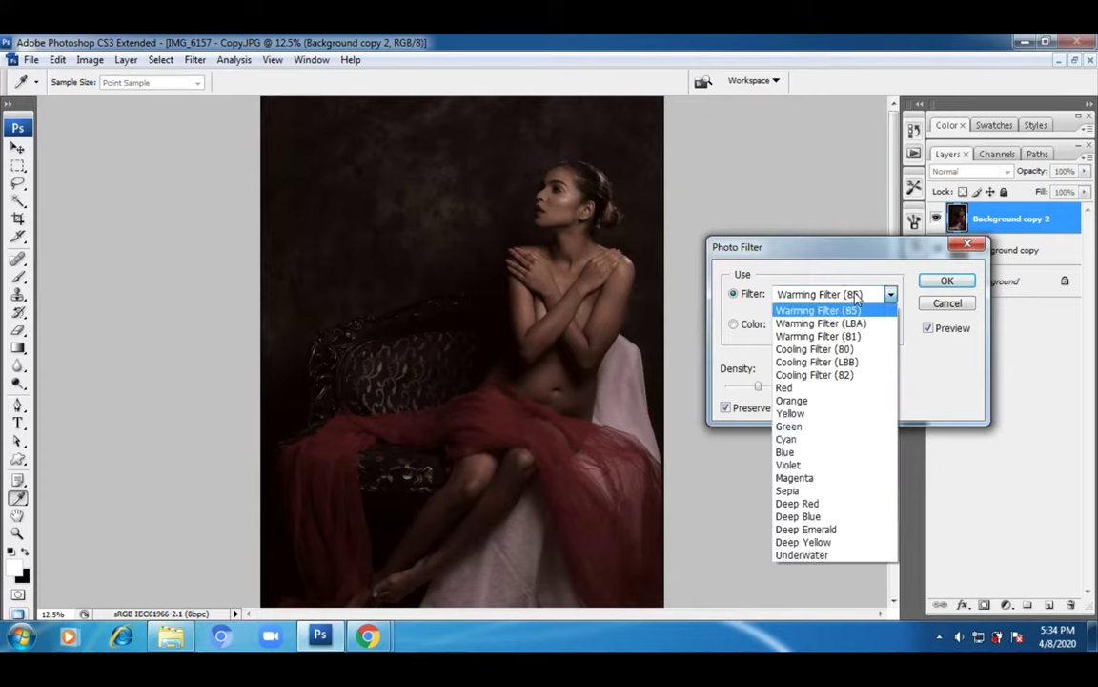
left_click(828, 556)
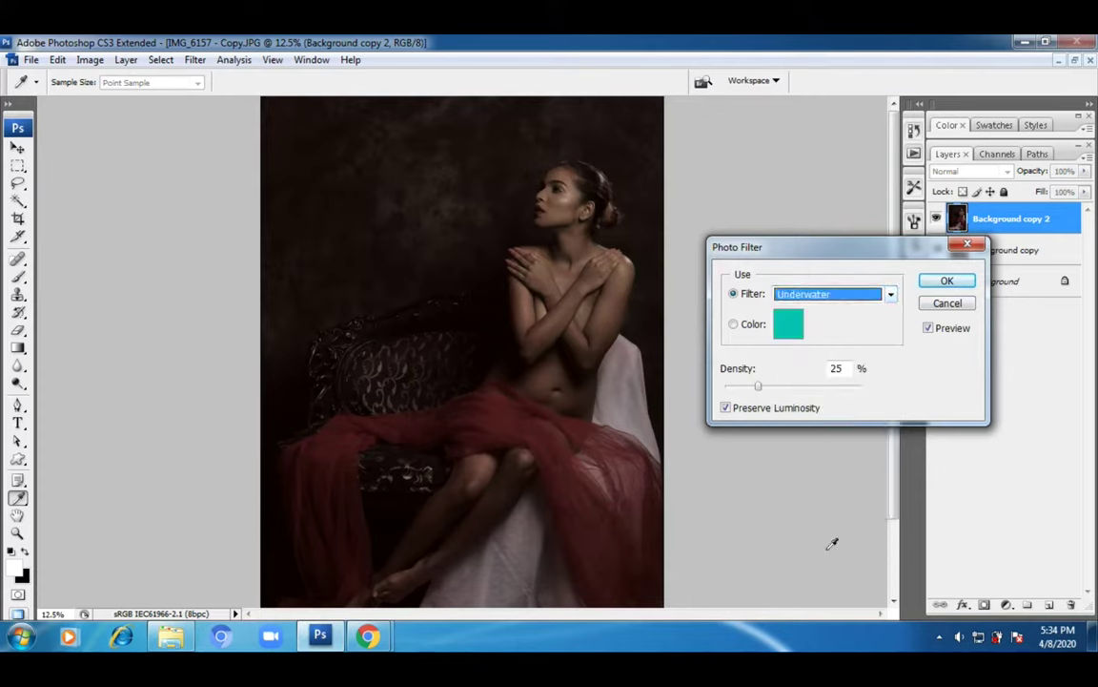
left_click(768, 408)
left_click(767, 408)
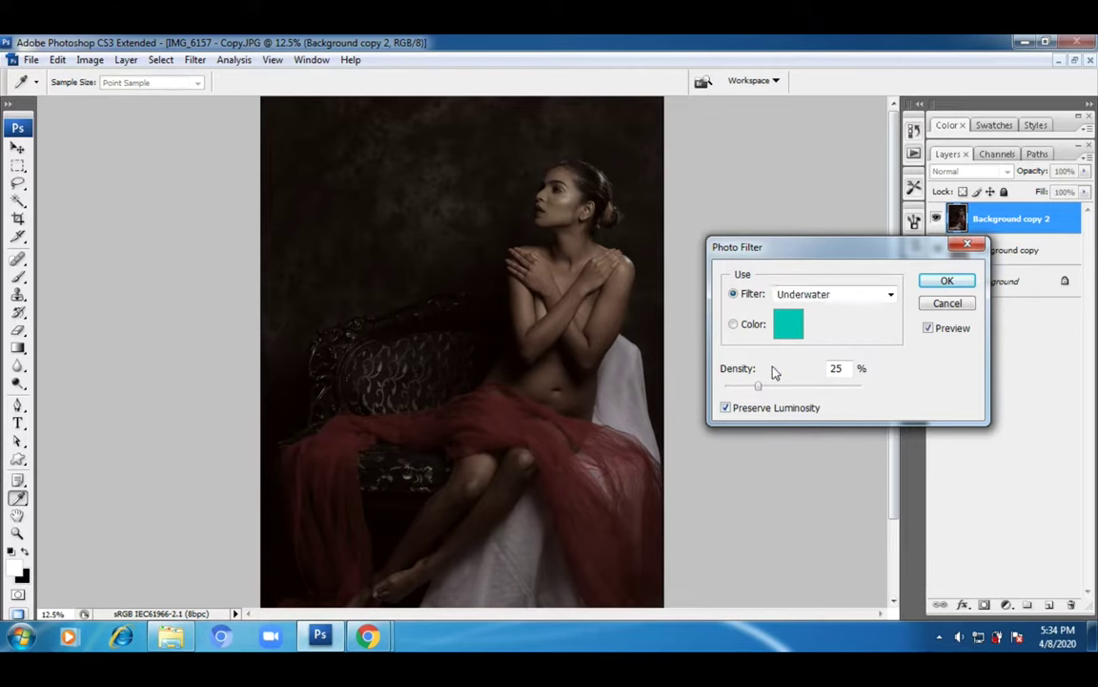
left_click_drag(776, 390, 783, 386)
left_click_drag(771, 391, 784, 392)
left_click(947, 281)
key("z")
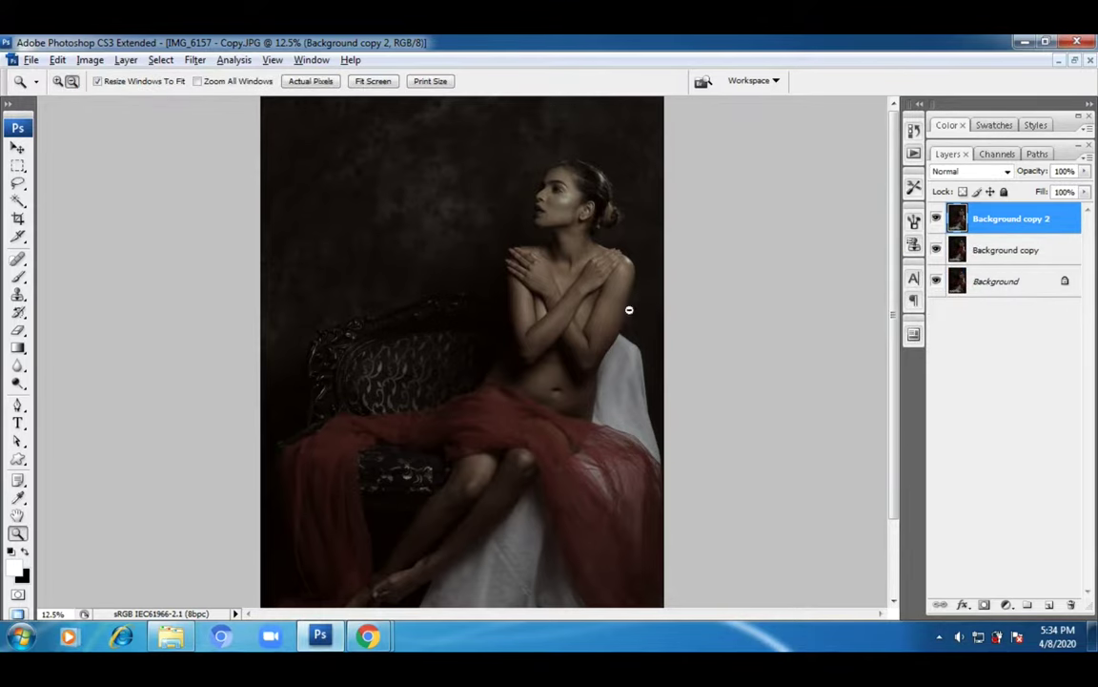
- Zoom in closely on the model's face to inspect the Underwater filter result
left_click(591, 284, "alt")
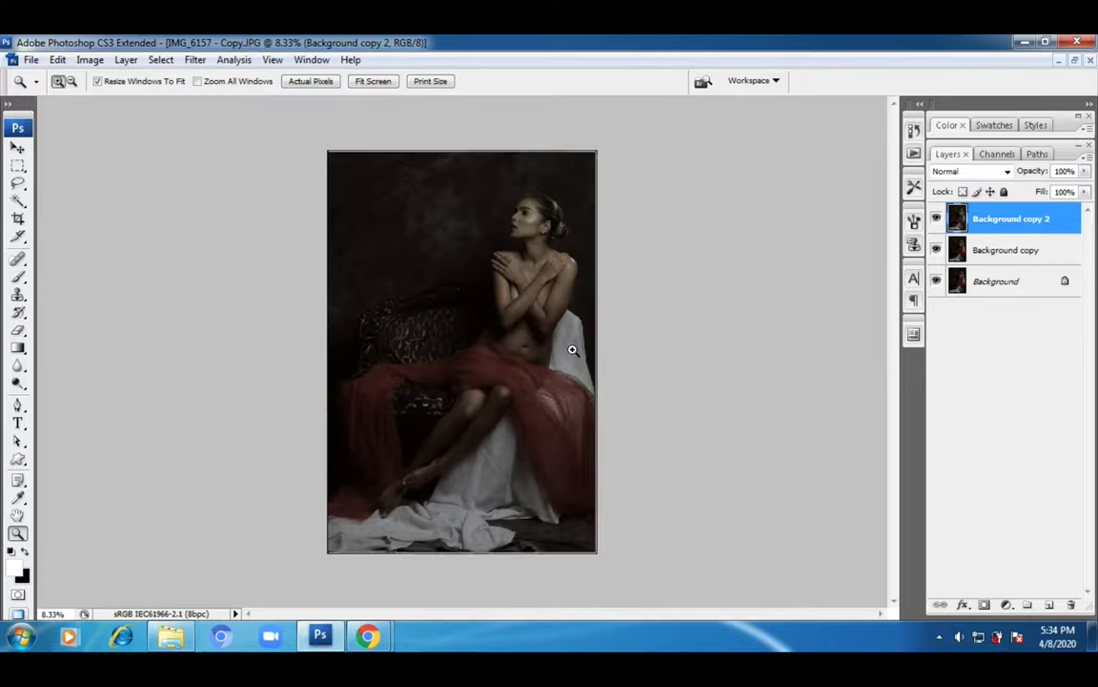
left_click(573, 350)
left_click(589, 248)
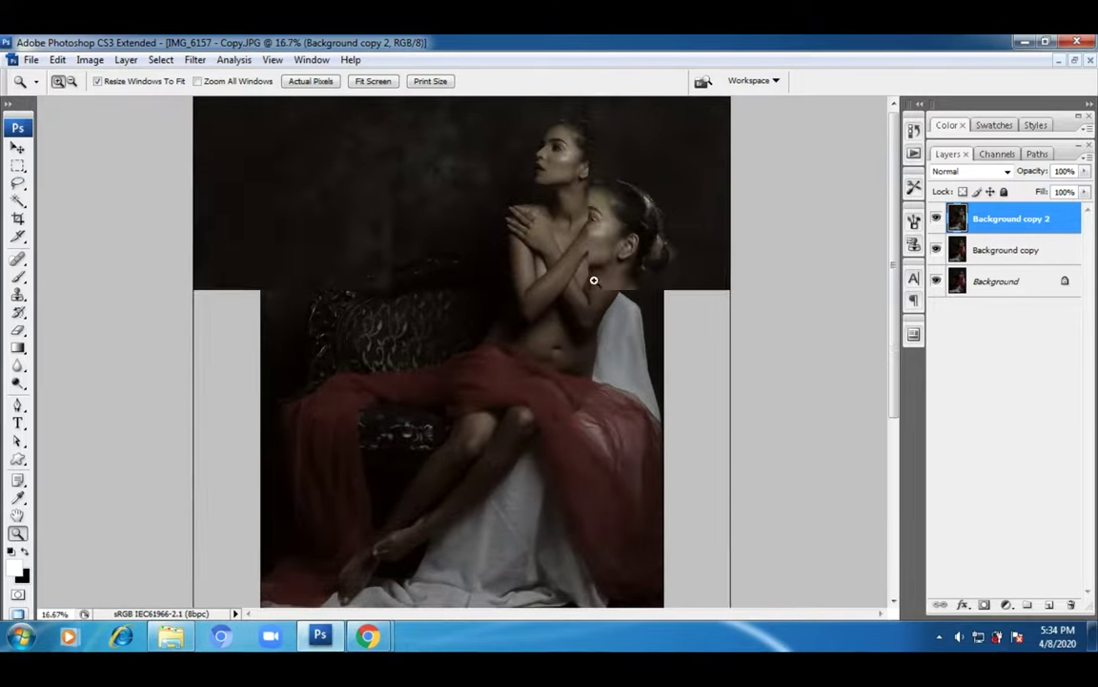
left_click(593, 282)
left_click(608, 299)
left_click(613, 388)
left_click(609, 398)
- Zoom back out to the whole image and duplicate Background copy 2 as Background copy 3
left_click(503, 353, "alt")
left_click(503, 353, "alt")
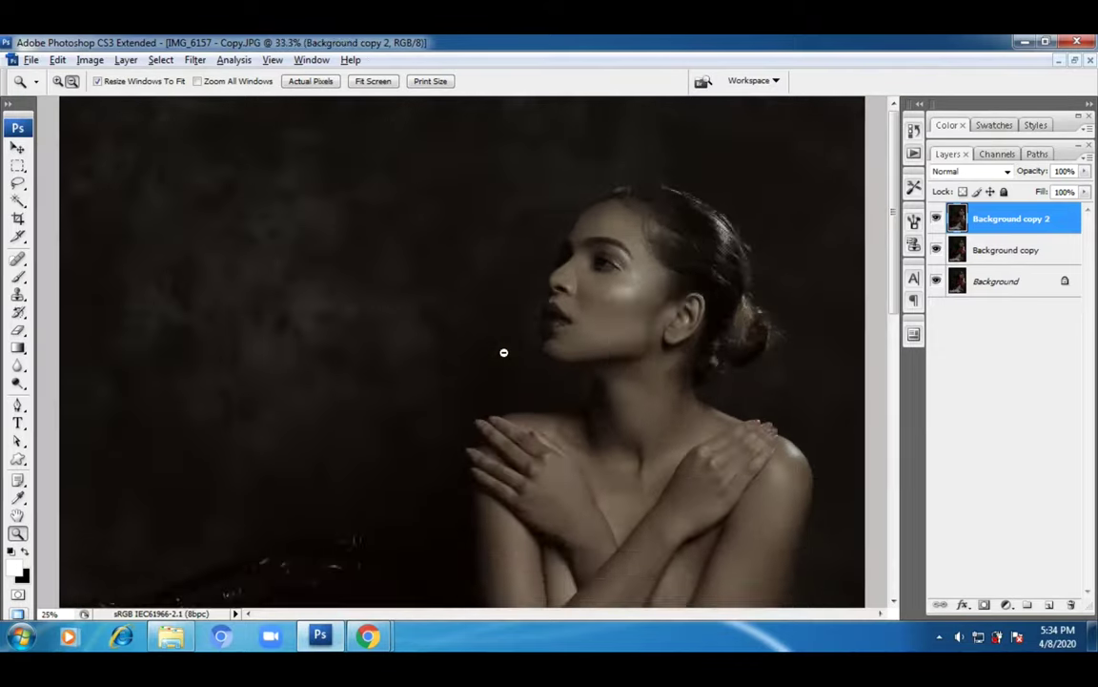
left_click(503, 353, "alt")
left_click(503, 353, "alt")
left_click(503, 353, "alt")
left_click(504, 352, "alt")
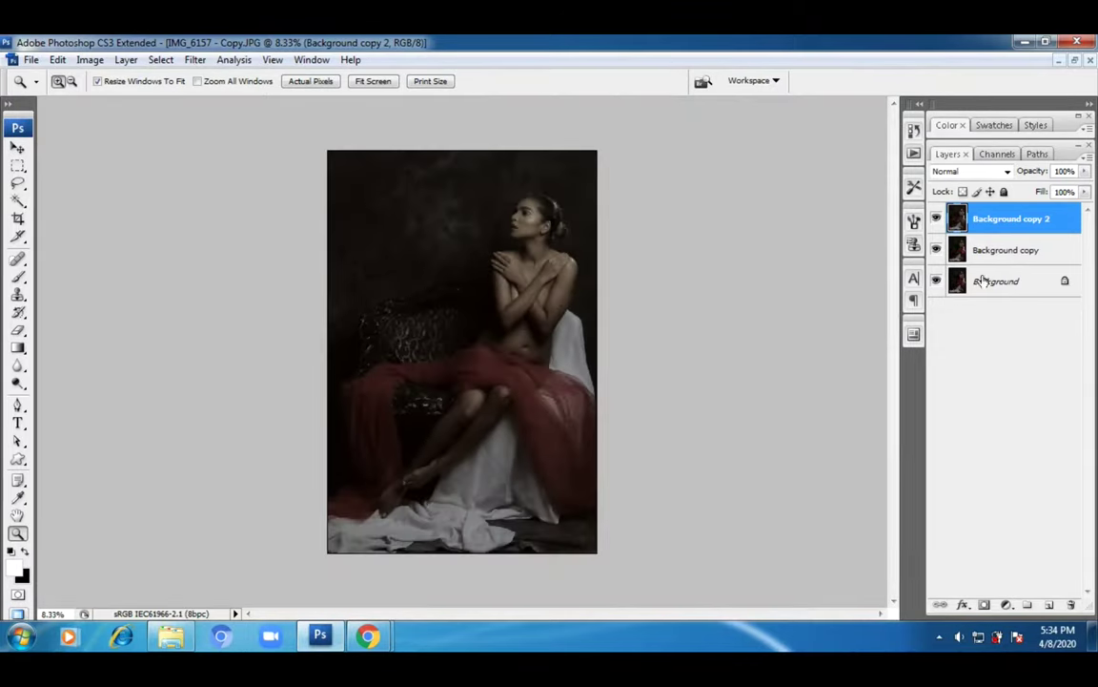
left_click_drag(991, 222, 1049, 605)
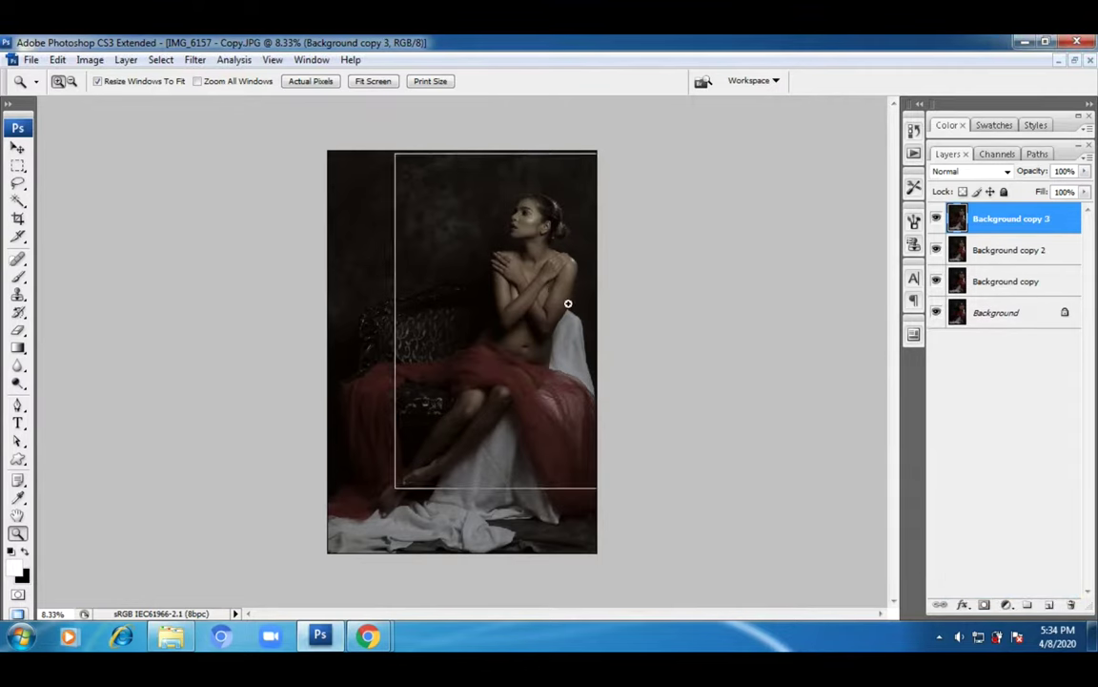
- Apply Filter > Other > High Pass with a 1-pixel radius to Background copy 3
left_click(566, 304)
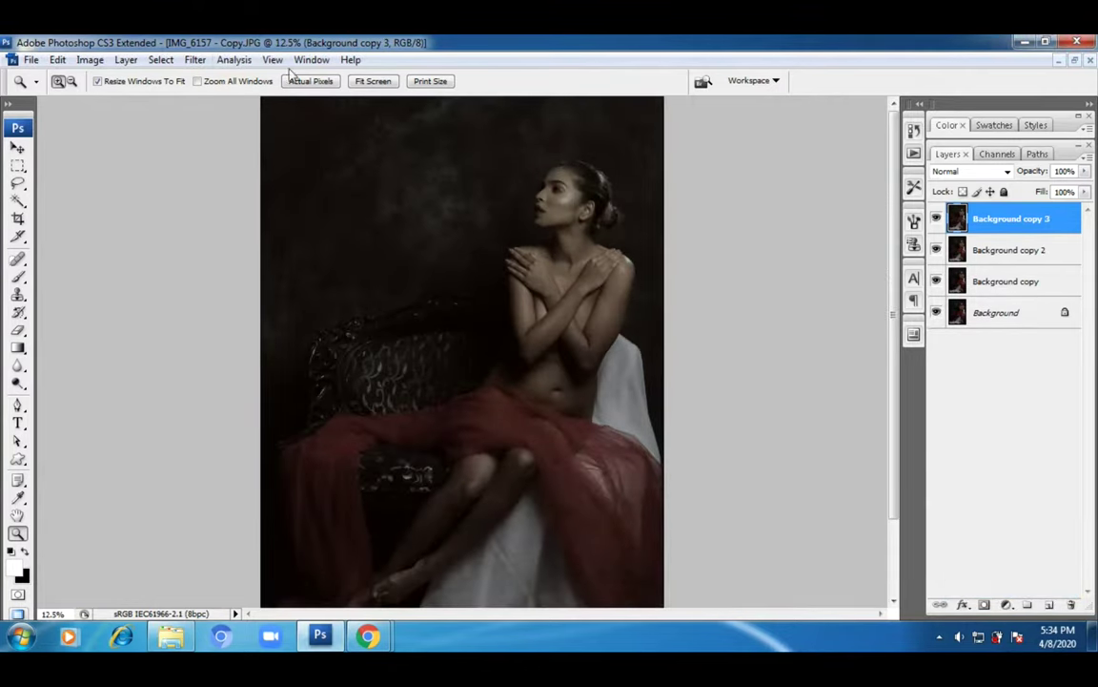
left_click(194, 61)
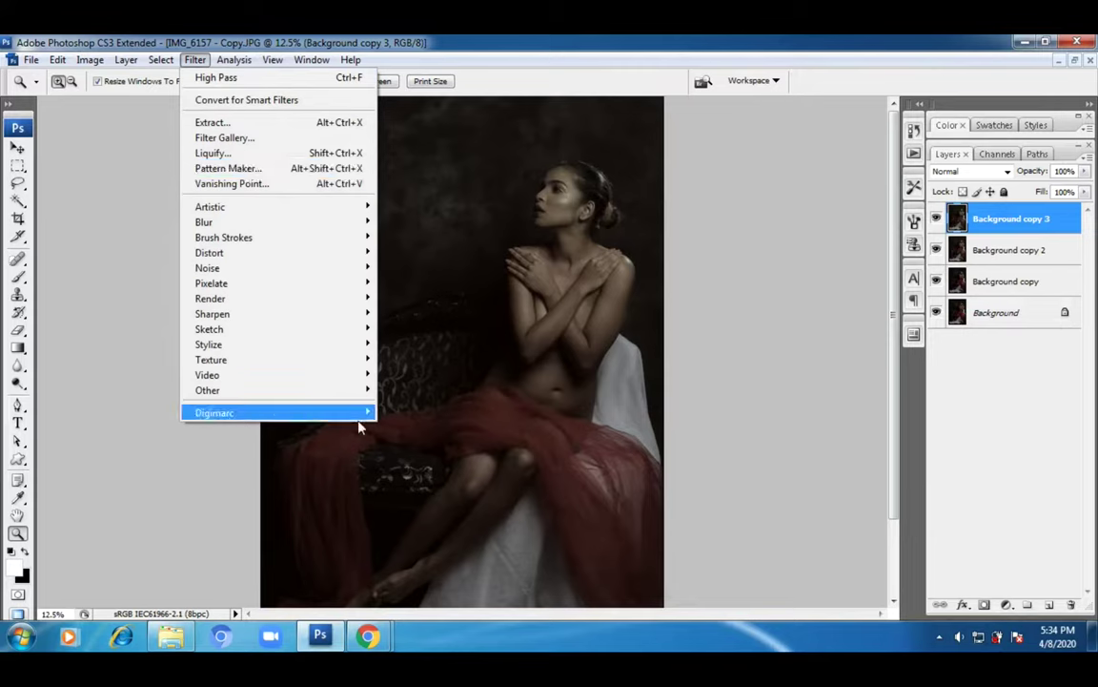
mouse_move(282, 390)
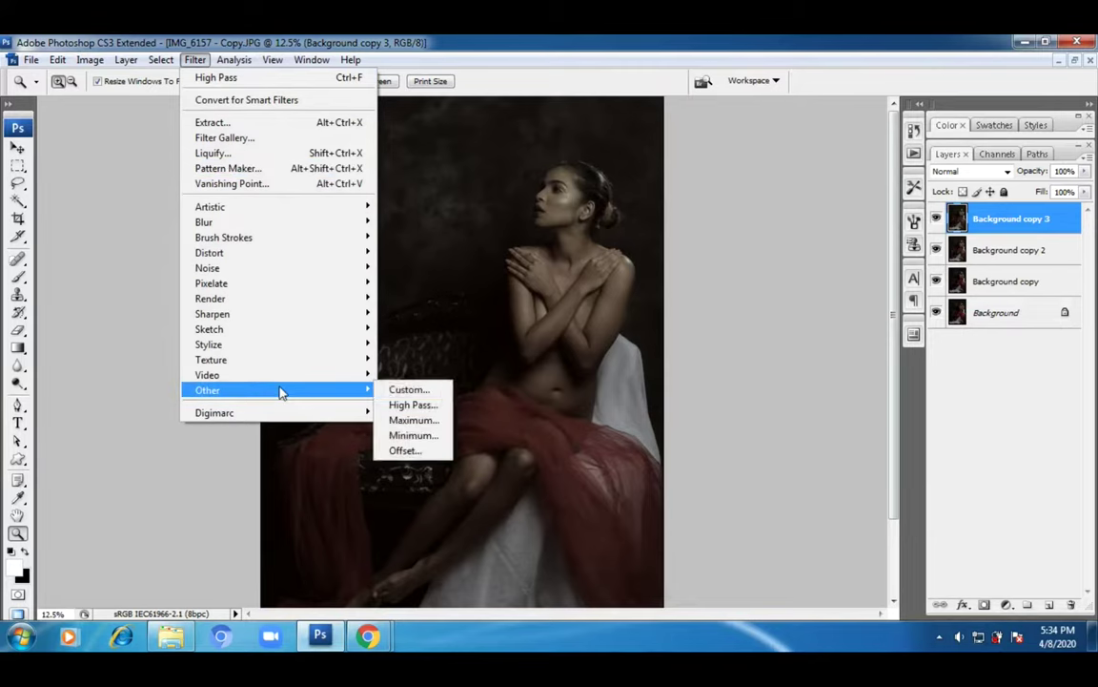
left_click(441, 408)
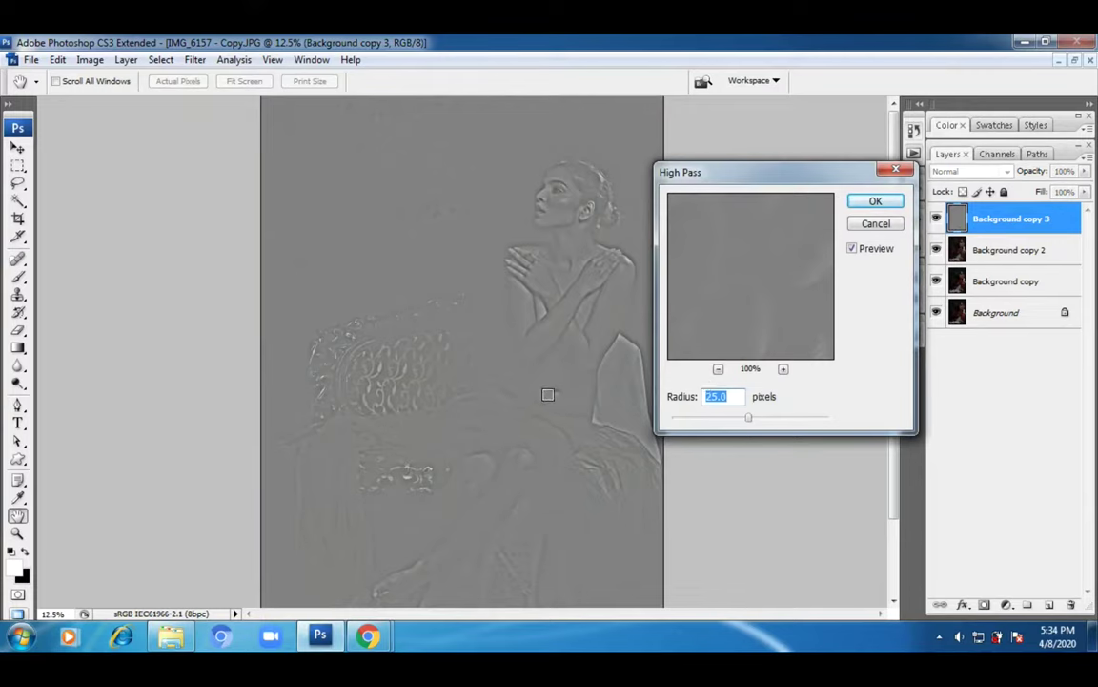
type("1")
left_click(870, 204)
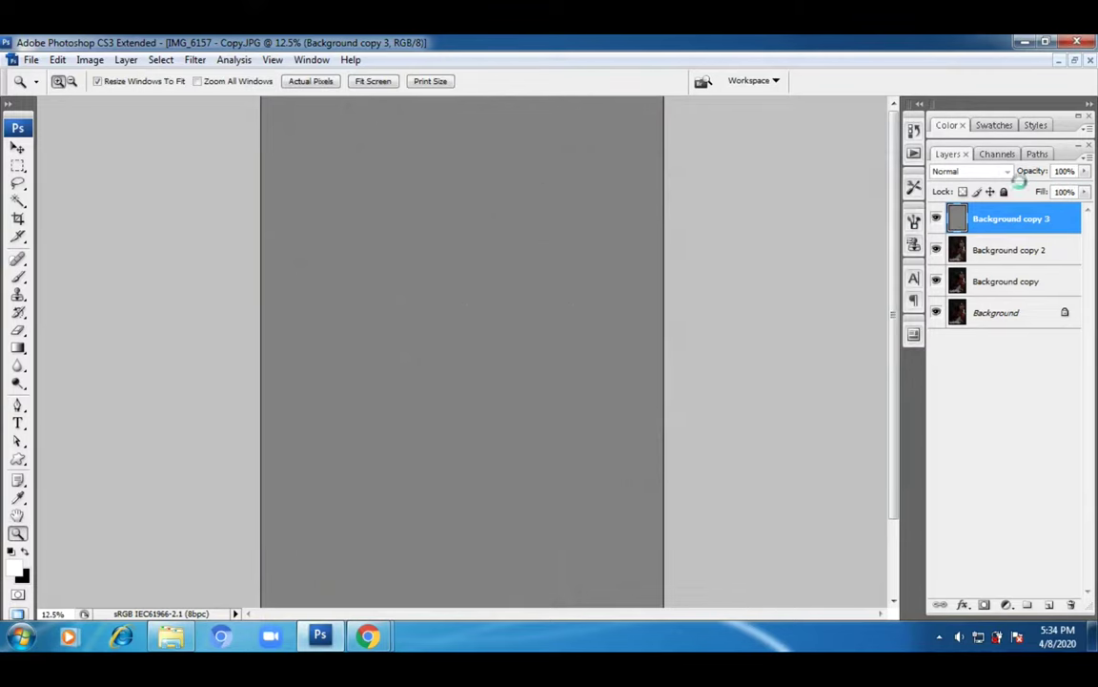
- Set the grey layer to Vivid Light blending and check the sharpened face up close
left_click(1007, 172)
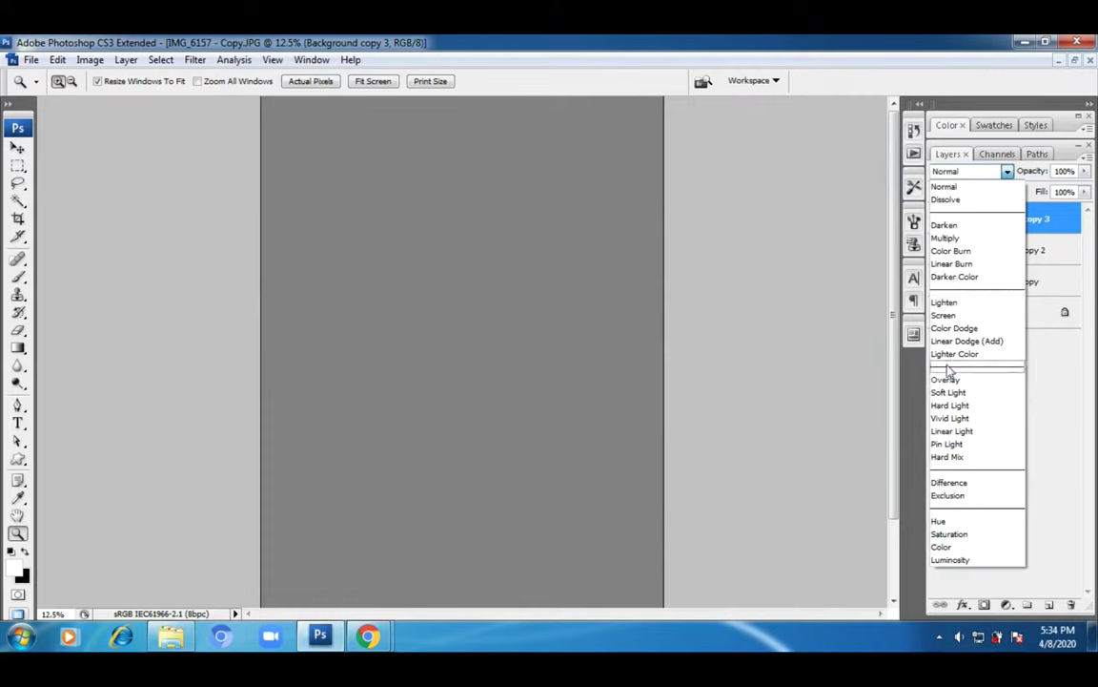
left_click(951, 418)
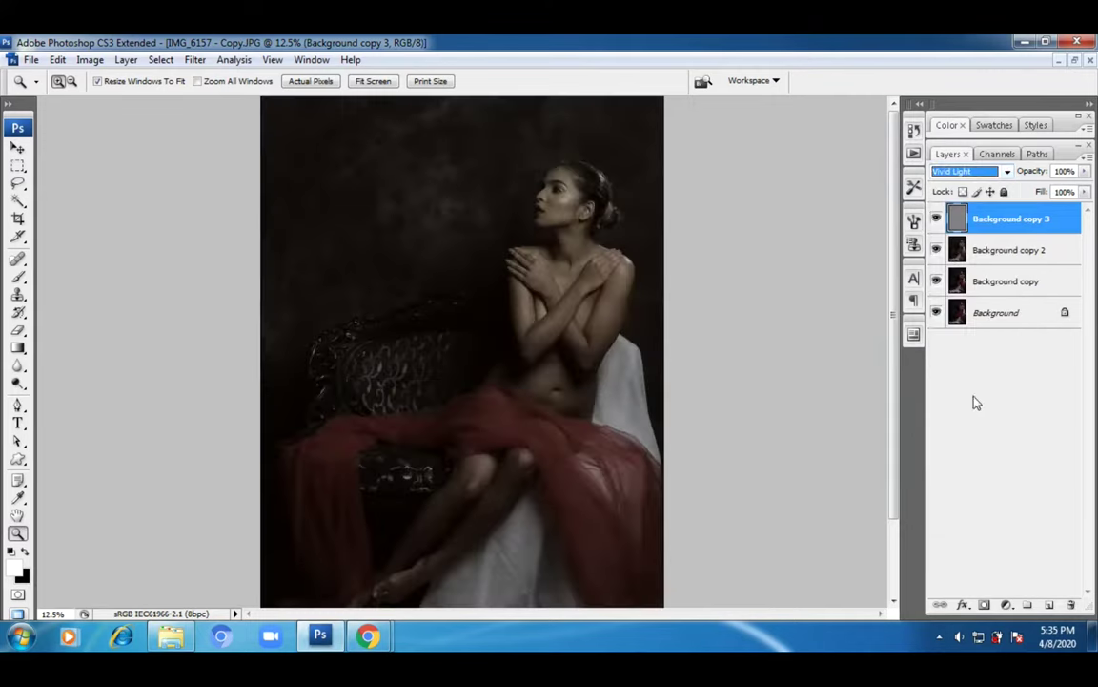
left_click(637, 324)
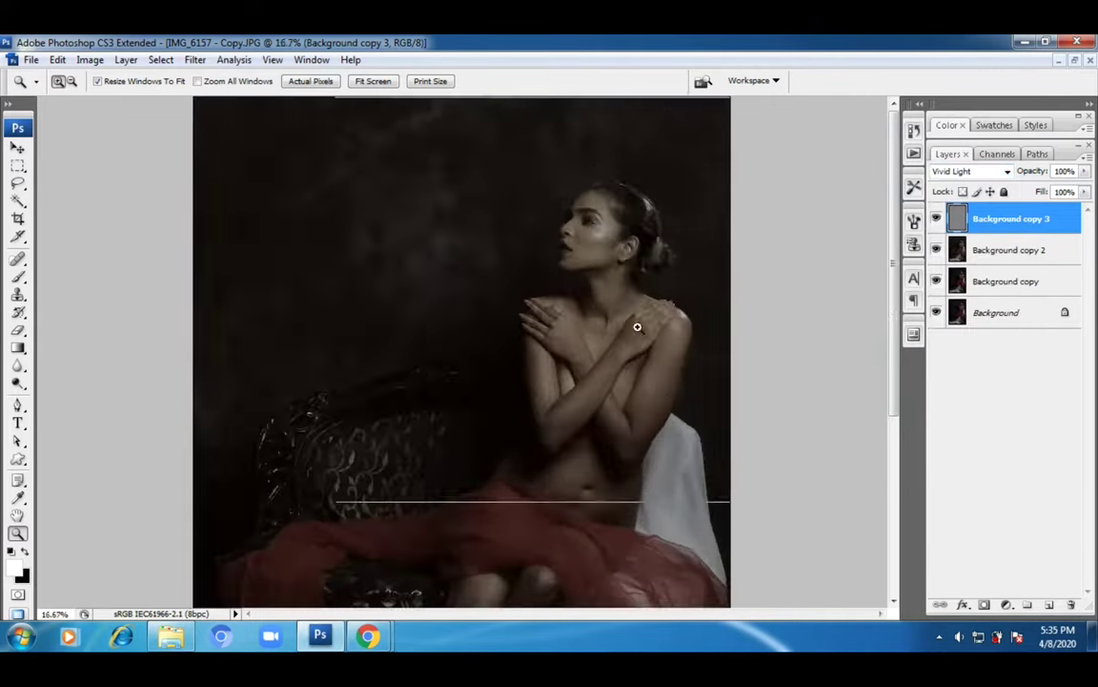
left_click(667, 340)
left_click(662, 344)
left_click(641, 352)
left_click(605, 378)
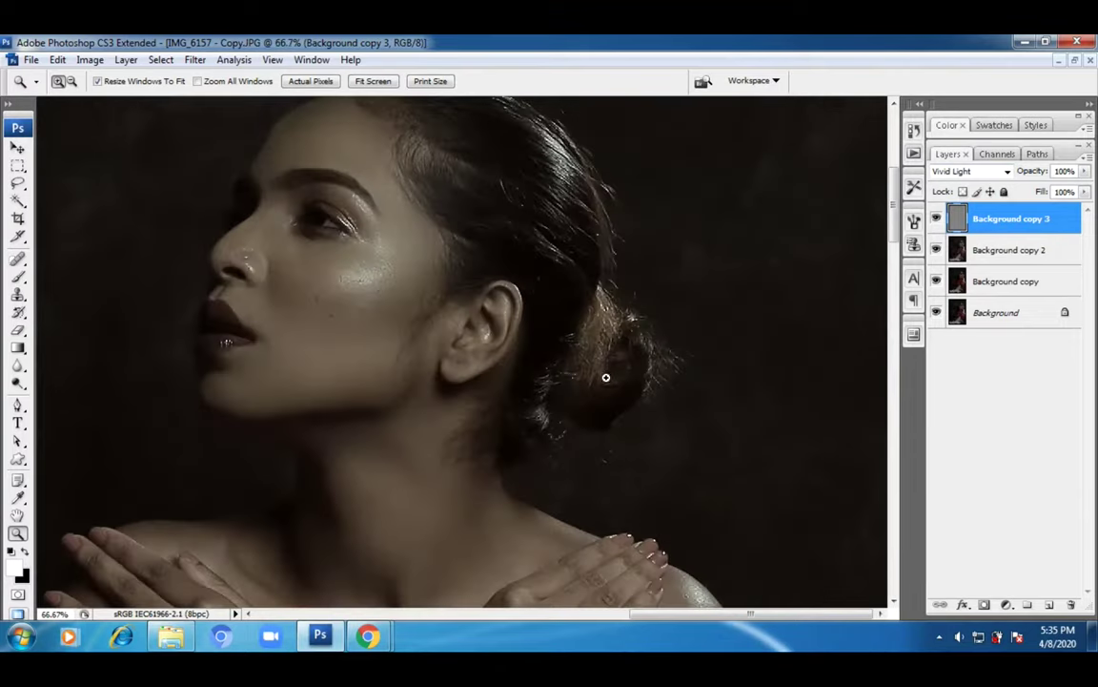
left_click(333, 381, "alt")
left_click(464, 409, "alt")
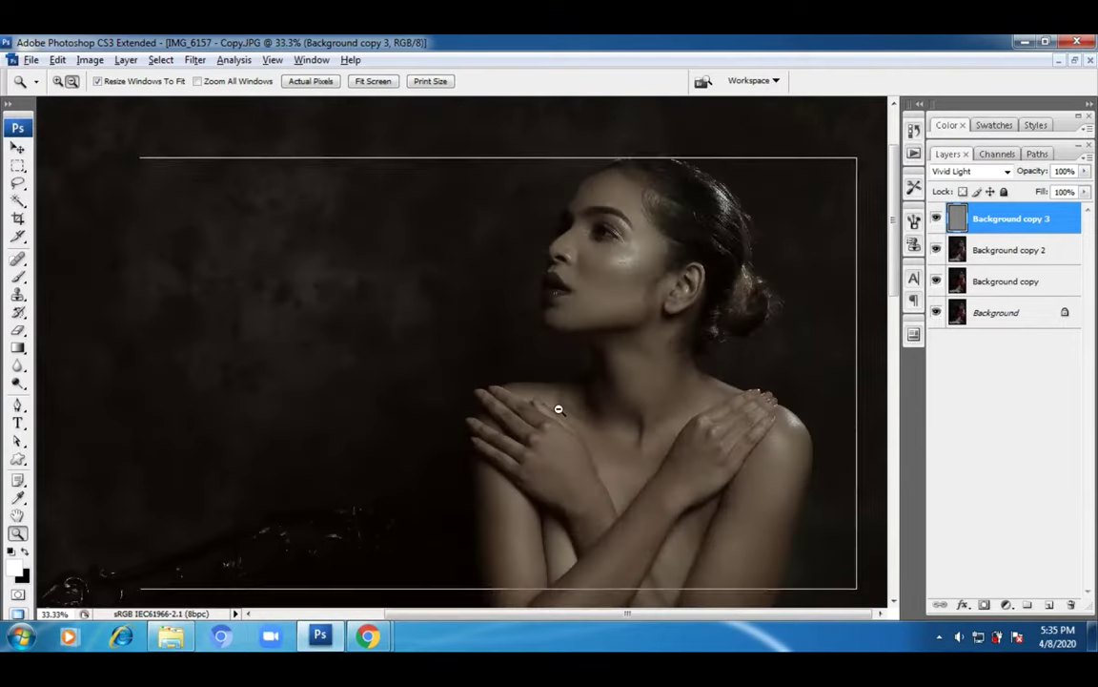
left_click(559, 409, "alt")
left_click(693, 417, "alt")
left_click(570, 385, "alt")
left_click(572, 382, "alt")
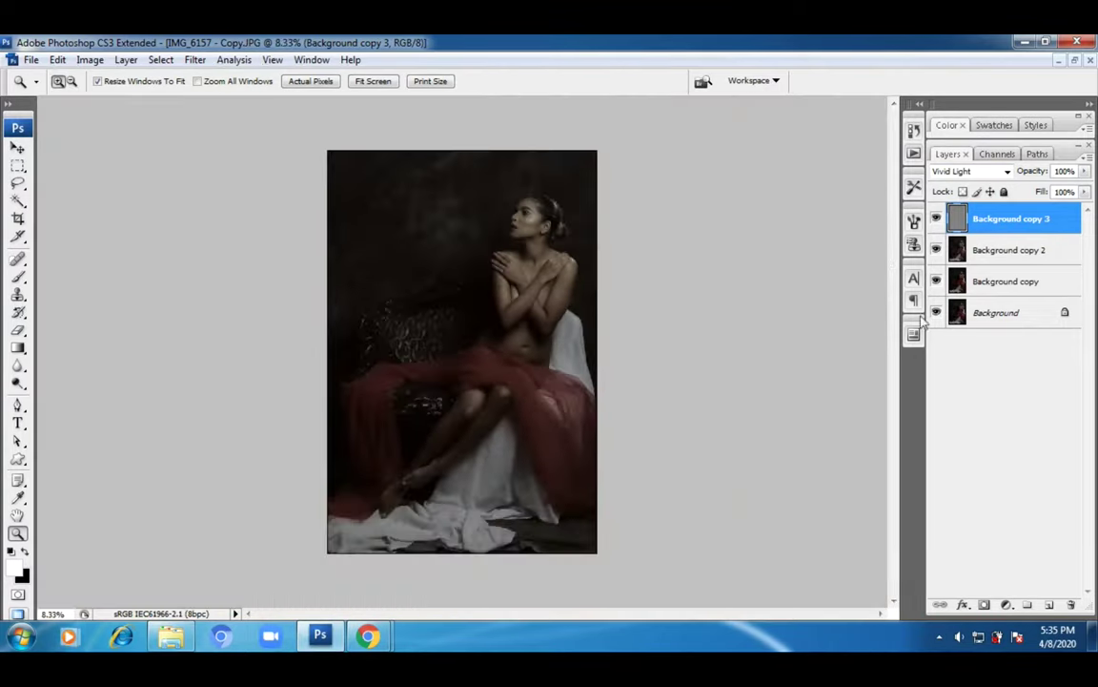
- Duplicate Background copy 2 and merge the duplicate with Background copy 3
left_click(1055, 253, "ctrl")
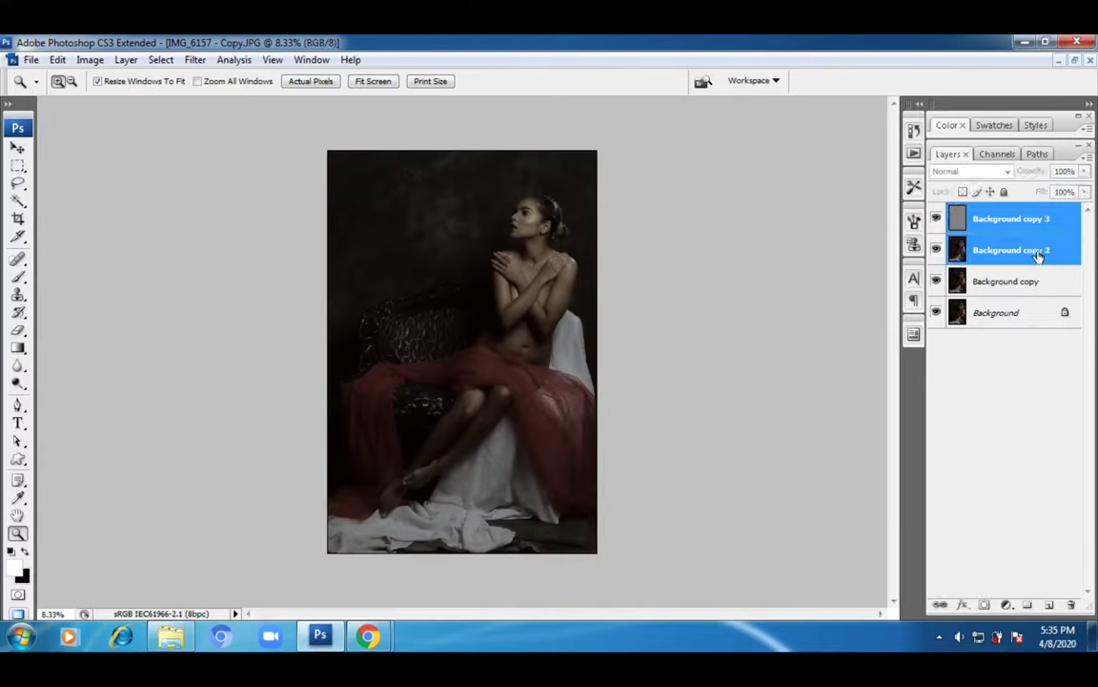
left_click(1037, 253)
left_click_drag(1055, 255, 1048, 605)
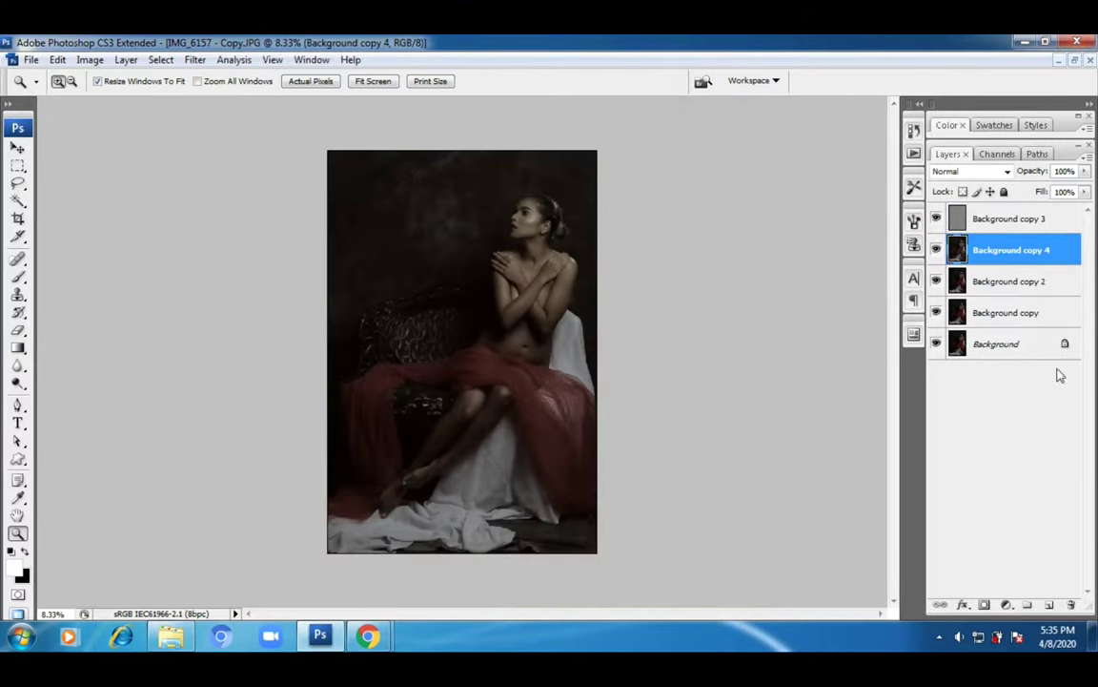
left_click(1034, 221, "ctrl")
right_click(963, 223)
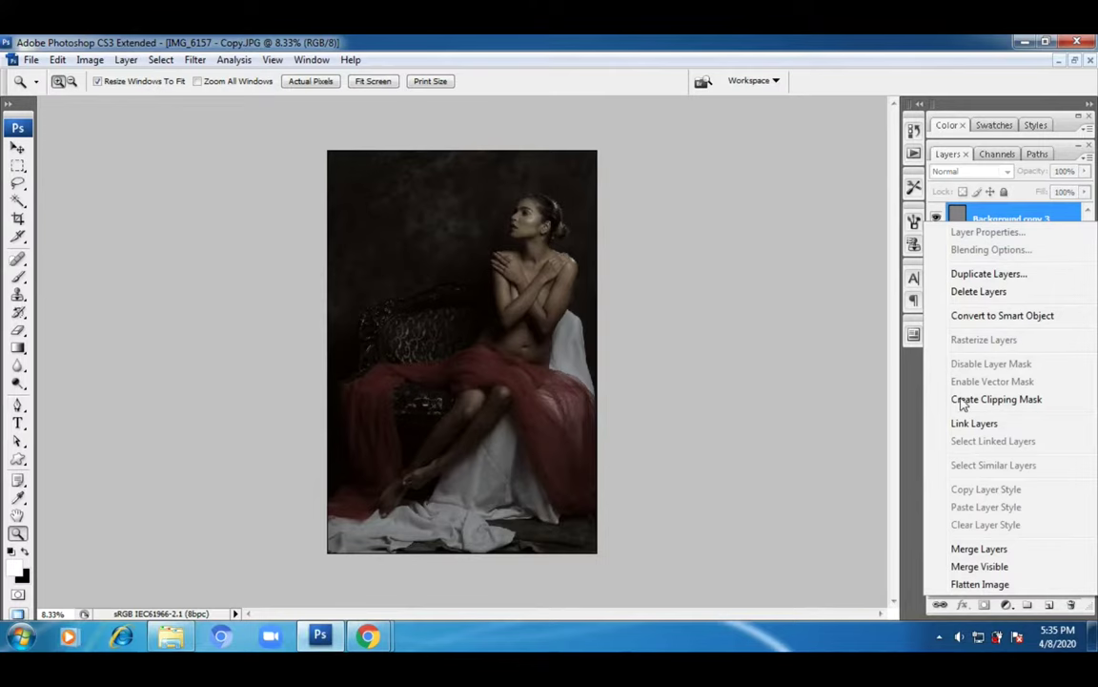
left_click(977, 549)
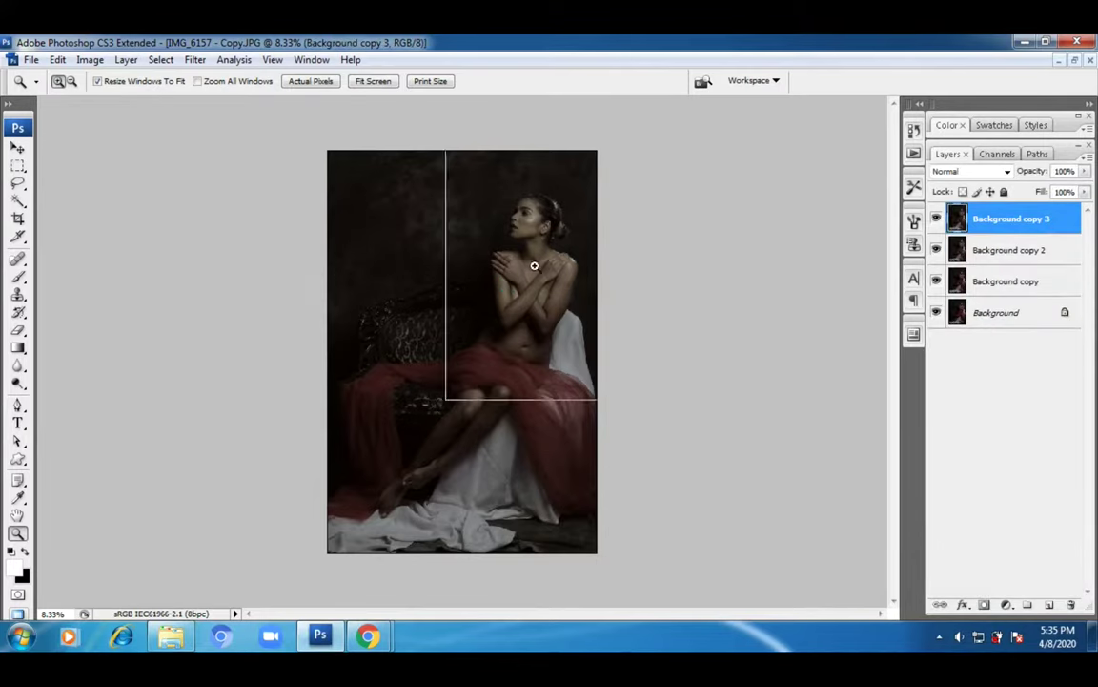
- Magnify the cheek, pick the Clone Stamp at 52 px, and duplicate Background copy 3
left_click(534, 265)
left_click(572, 314)
left_click(591, 296)
left_click(785, 135)
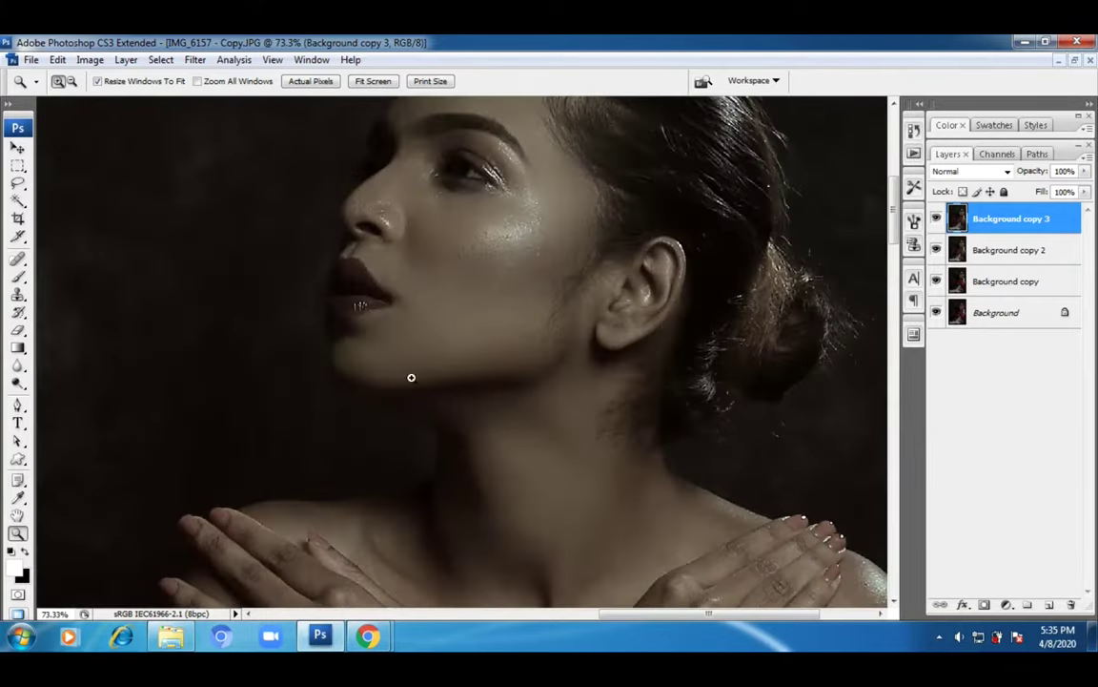
left_click_drag(461, 279, 448, 291)
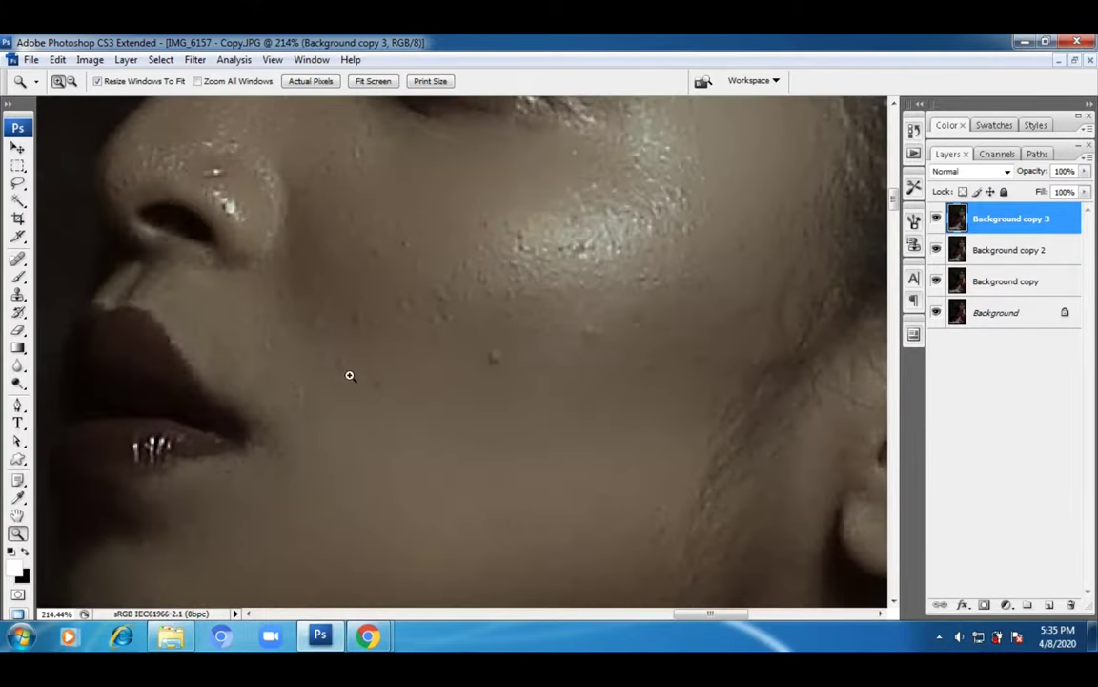
left_click(17, 294)
left_click(110, 86)
type("52")
key("Return")
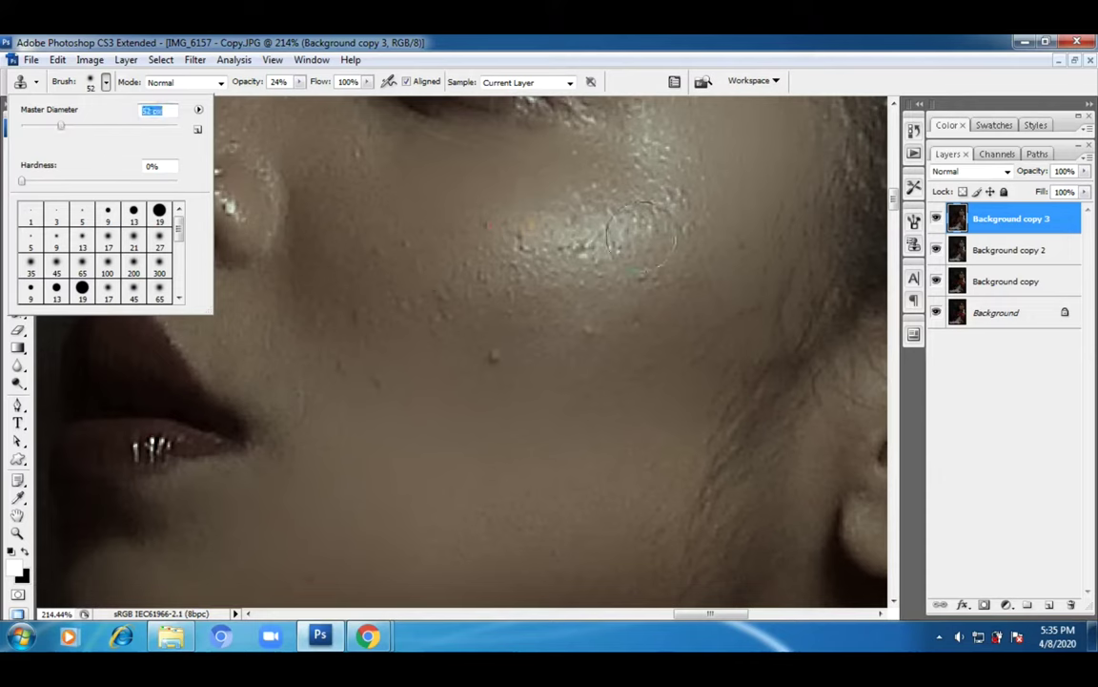
left_click_drag(1005, 221, 1049, 605)
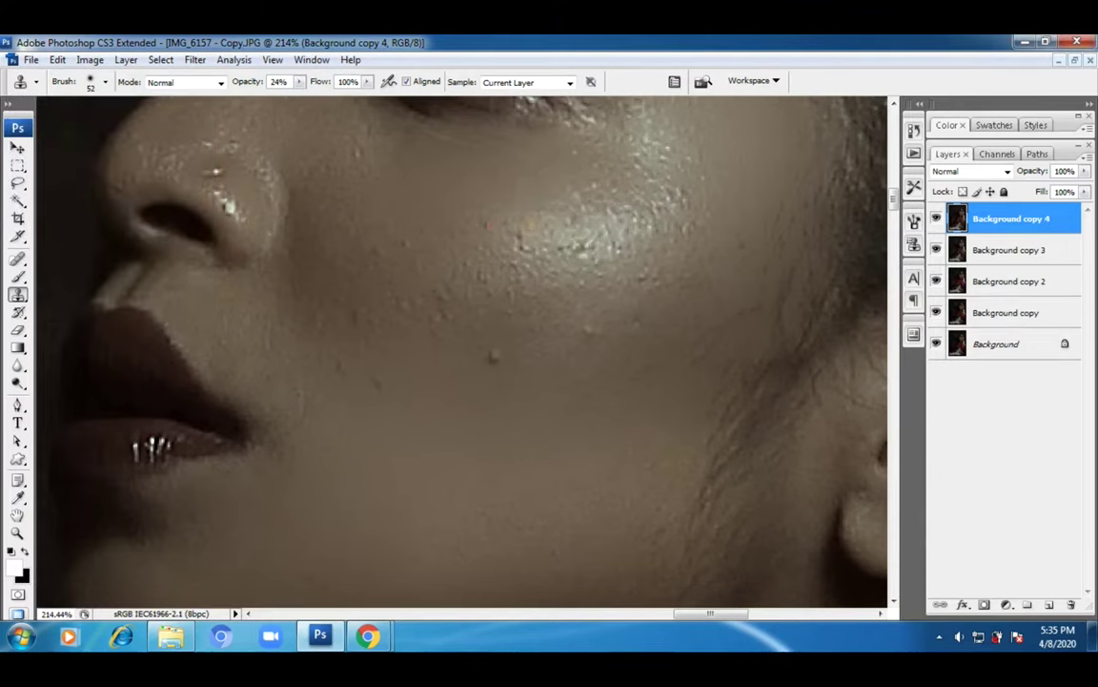
- Set the Clone Stamp to 62% opacity and 35 px, then clone out the cheek blemish
left_click(299, 81)
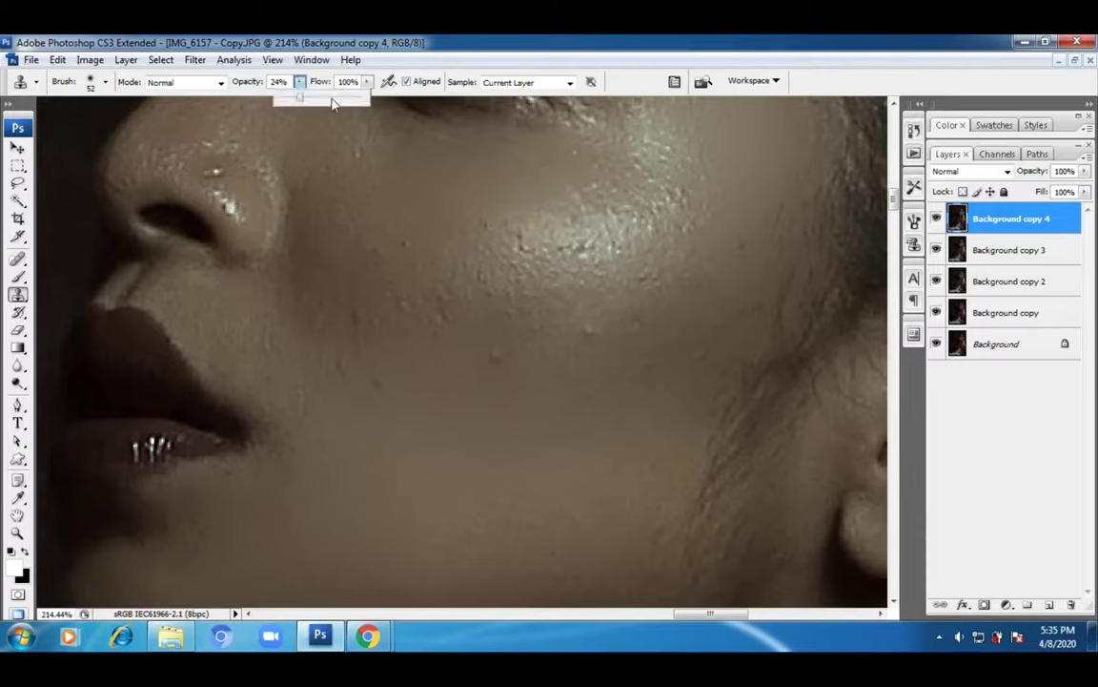
left_click(331, 100)
left_click(105, 82)
left_click(47, 125)
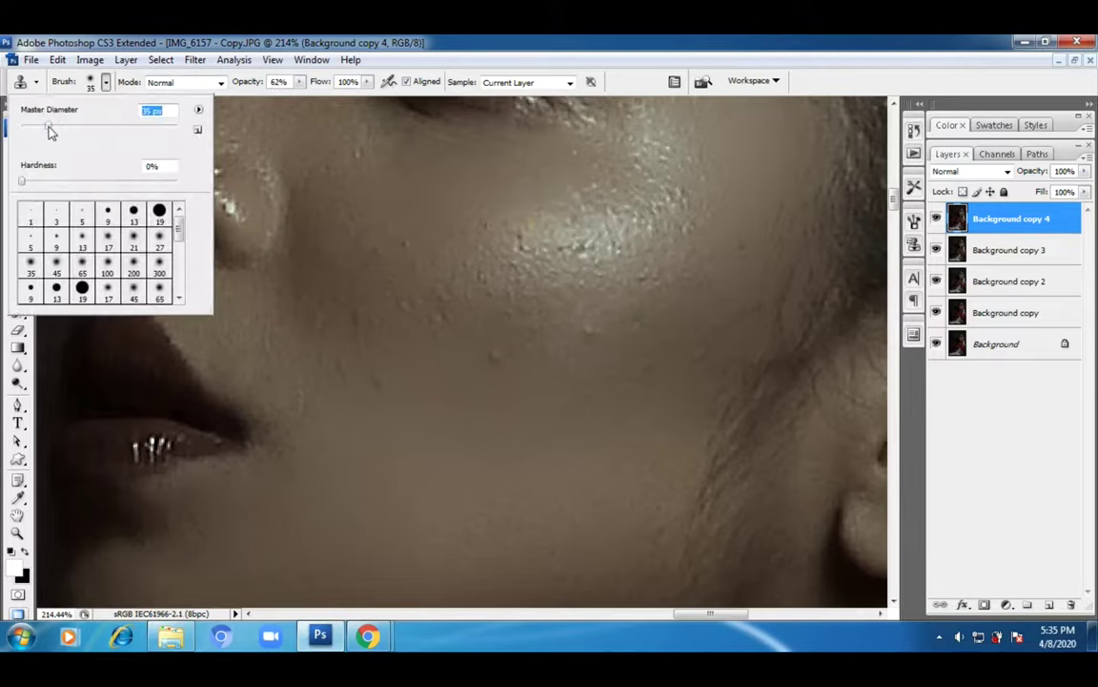
left_click(495, 209)
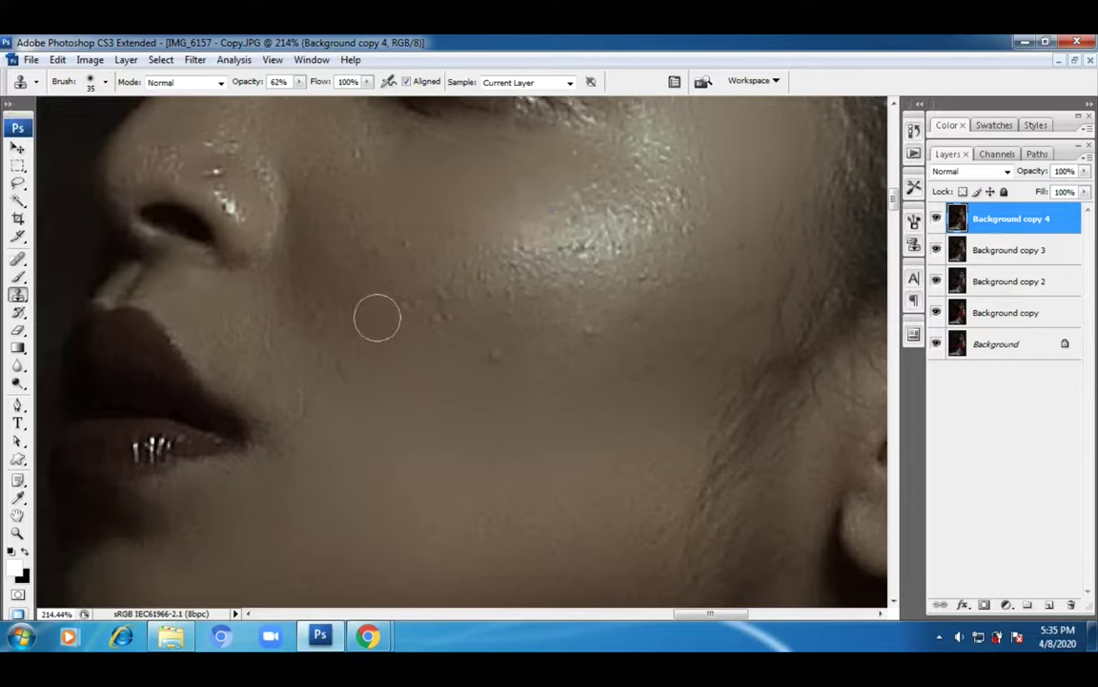
left_click(496, 356)
- Hide the panels to inspect the retouched nose, lips, jaw and eye, then zoom out
key("Tab")
key("Tab")
left_click_drag(421, 323, 641, 457)
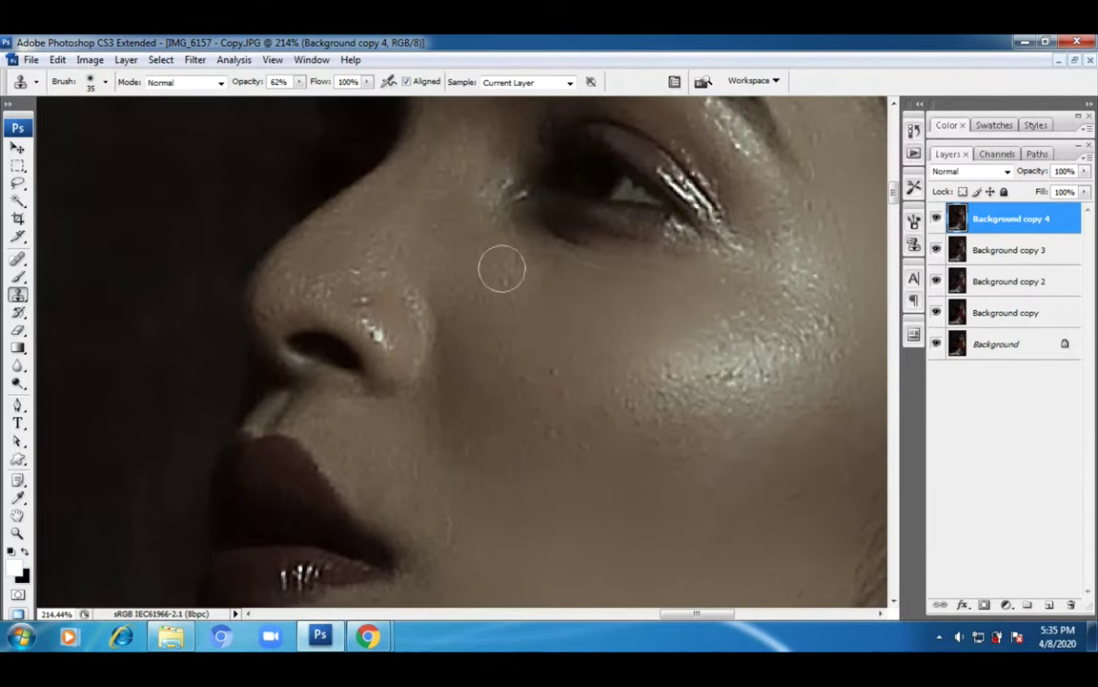
left_click_drag(572, 416, 534, 228)
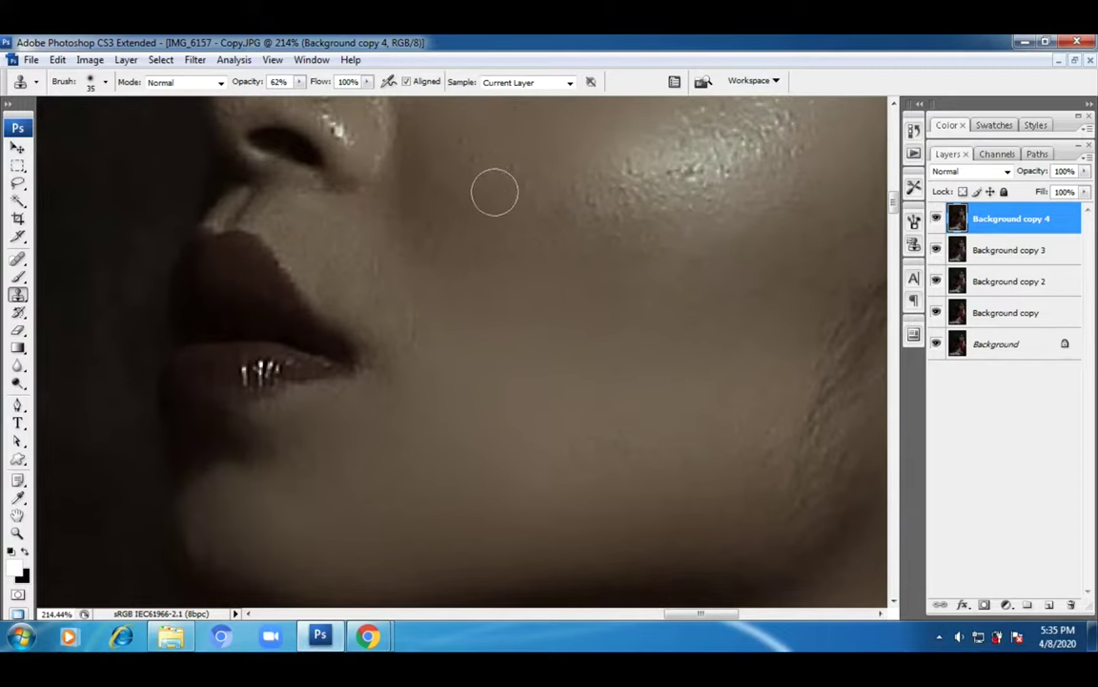
mouse_move(476, 451)
left_mouse_down()
mouse_move(579, 283)
mouse_move(579, 341)
left_mouse_up()
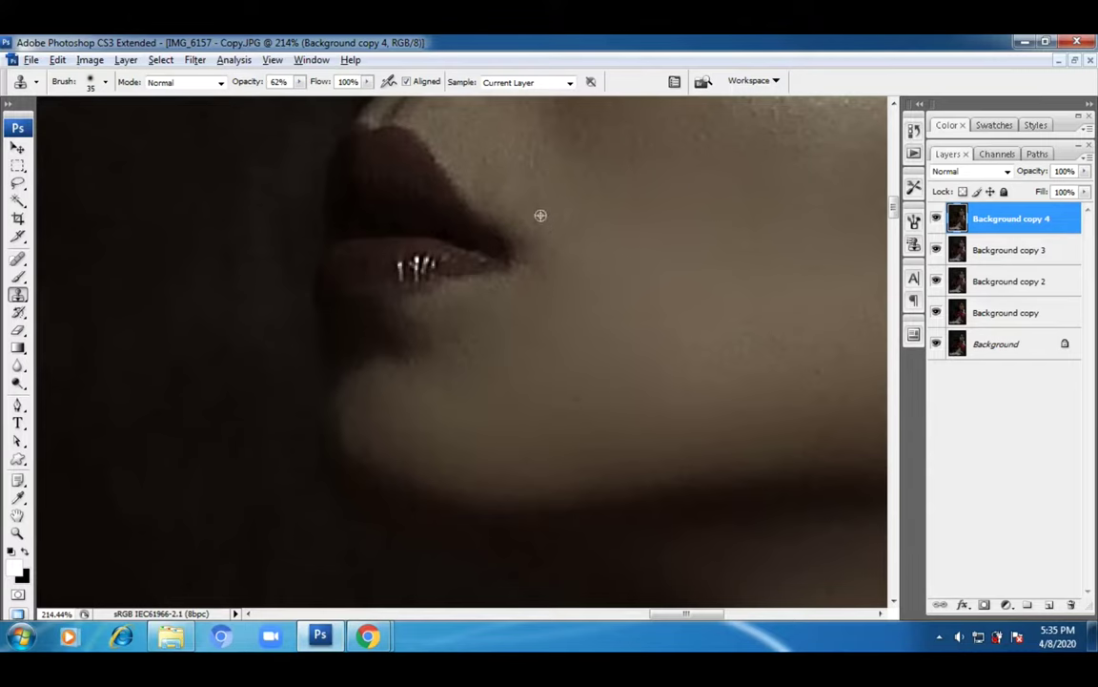
mouse_move(578, 232)
left_mouse_down()
mouse_move(542, 367)
mouse_move(507, 304)
mouse_move(479, 315)
left_mouse_up()
mouse_move(600, 449)
left_mouse_down()
mouse_move(495, 346)
mouse_move(626, 326)
mouse_move(421, 273)
mouse_move(358, 512)
mouse_move(193, 385)
mouse_move(472, 512)
mouse_move(348, 541)
left_mouse_up()
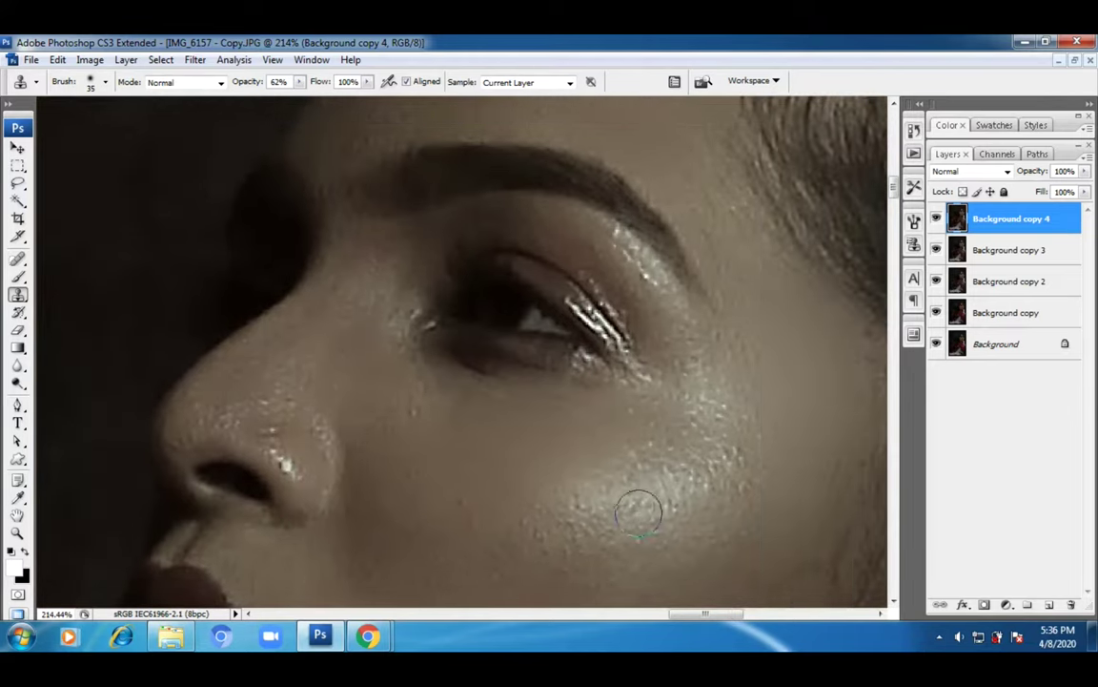
left_click_drag(465, 518, 626, 426)
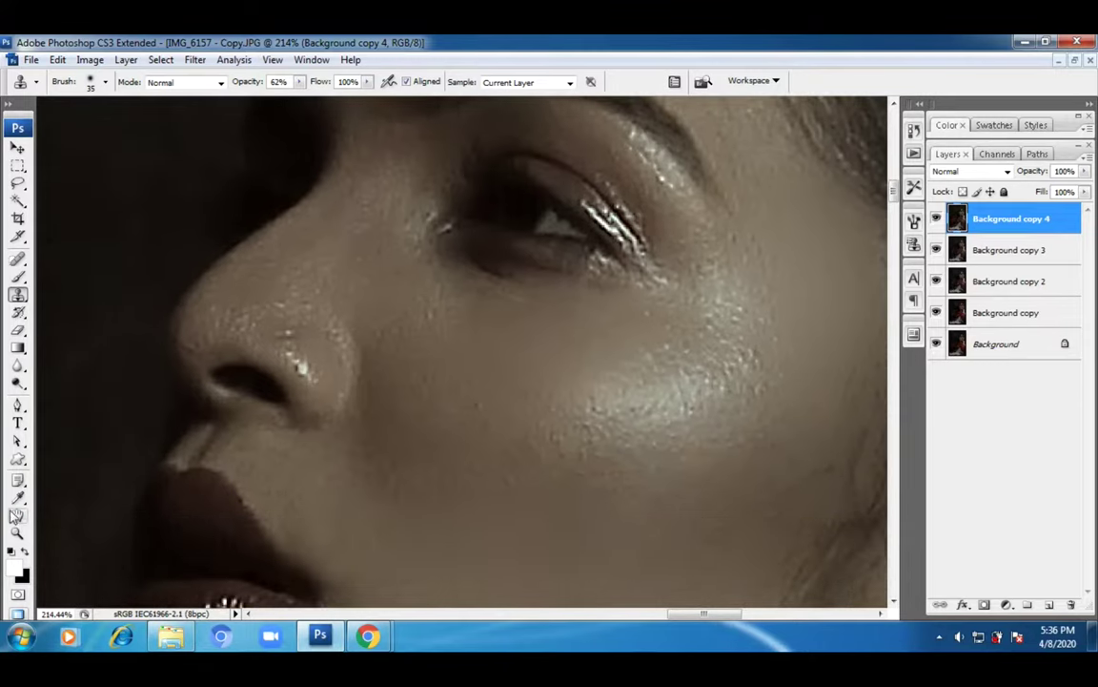
left_click(17, 532)
left_click(407, 427, "alt")
left_click(408, 426, "alt")
left_click(408, 427, "alt")
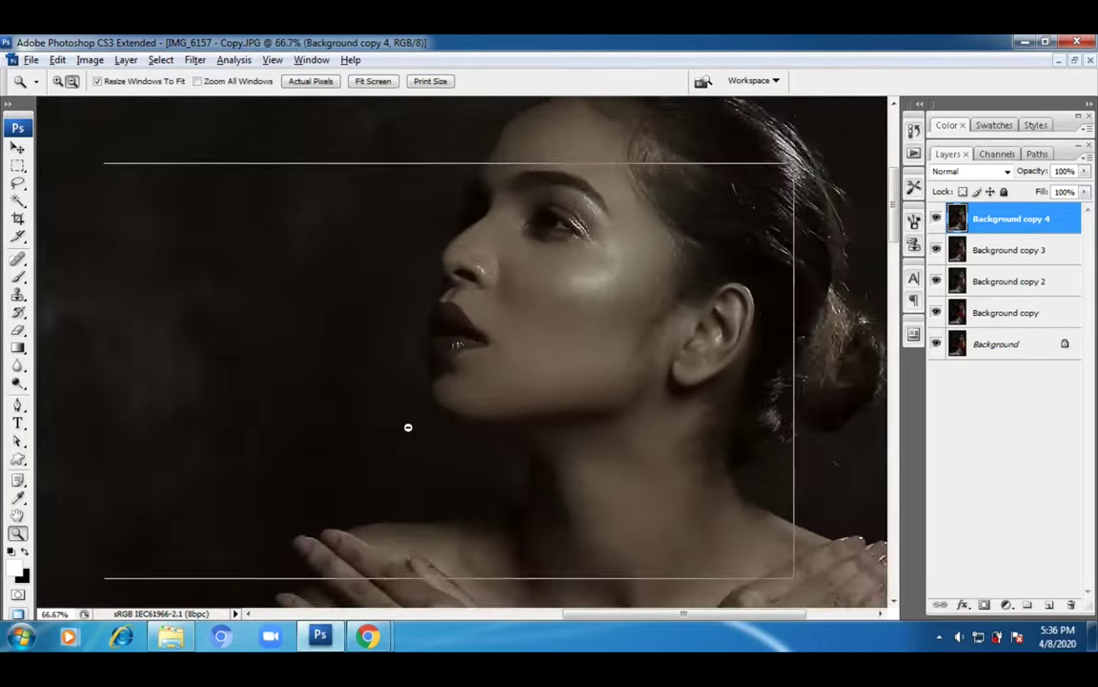
left_click(408, 427, "alt")
scroll(478, 490, "down", 10)
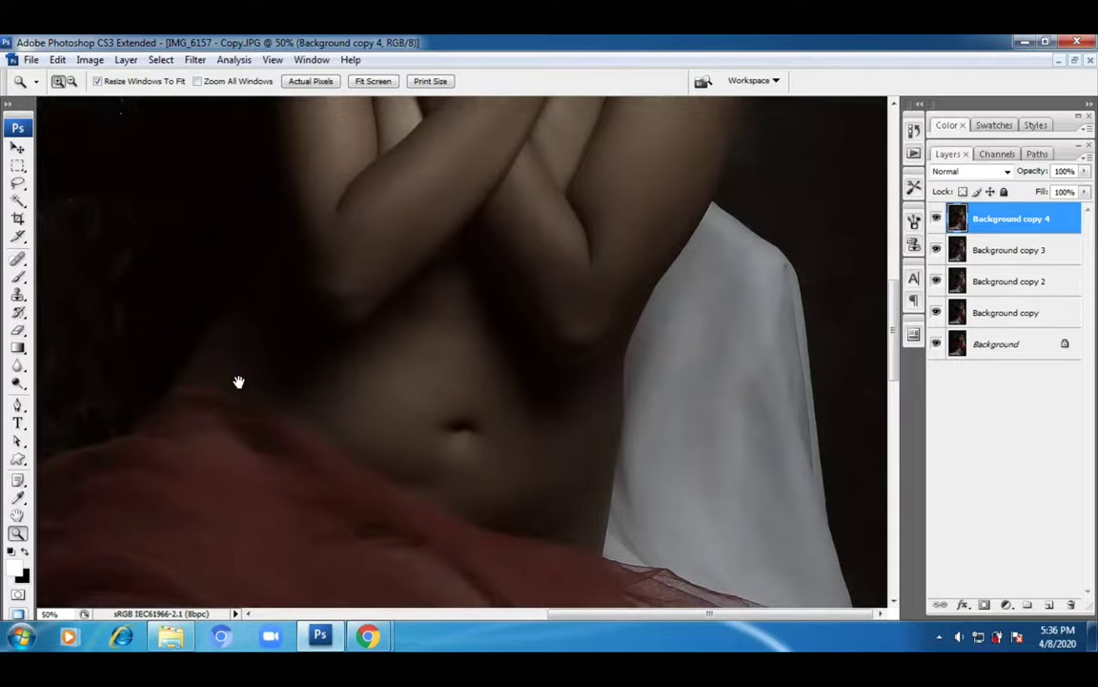
scroll(241, 360, "down", 4)
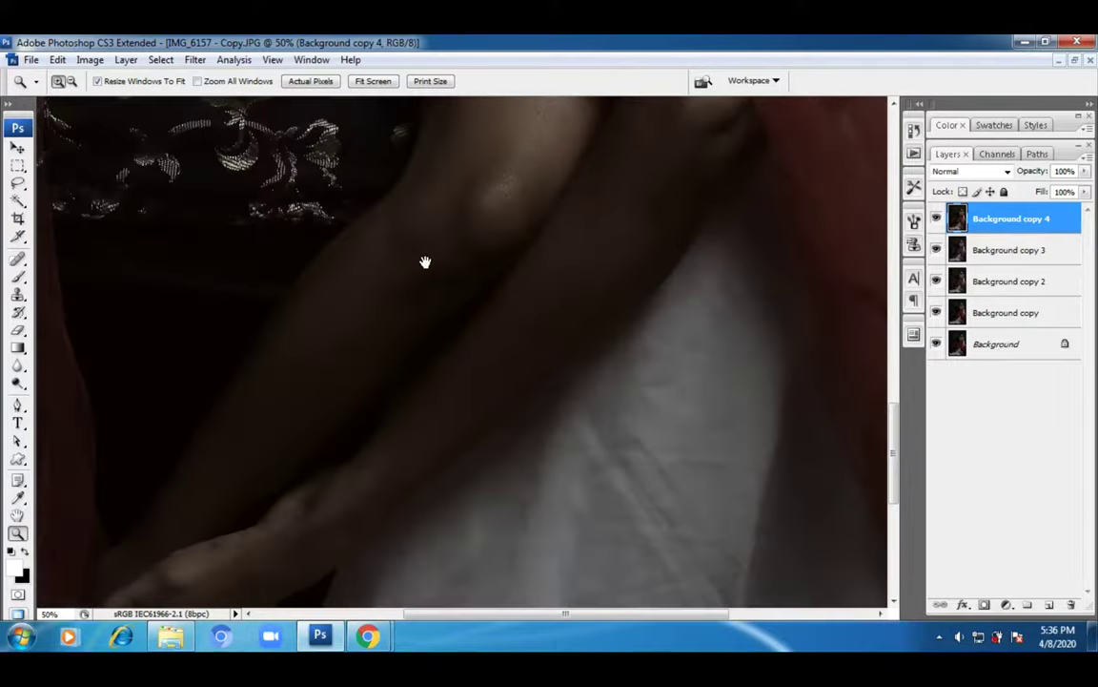
left_click(558, 331)
left_click(588, 433)
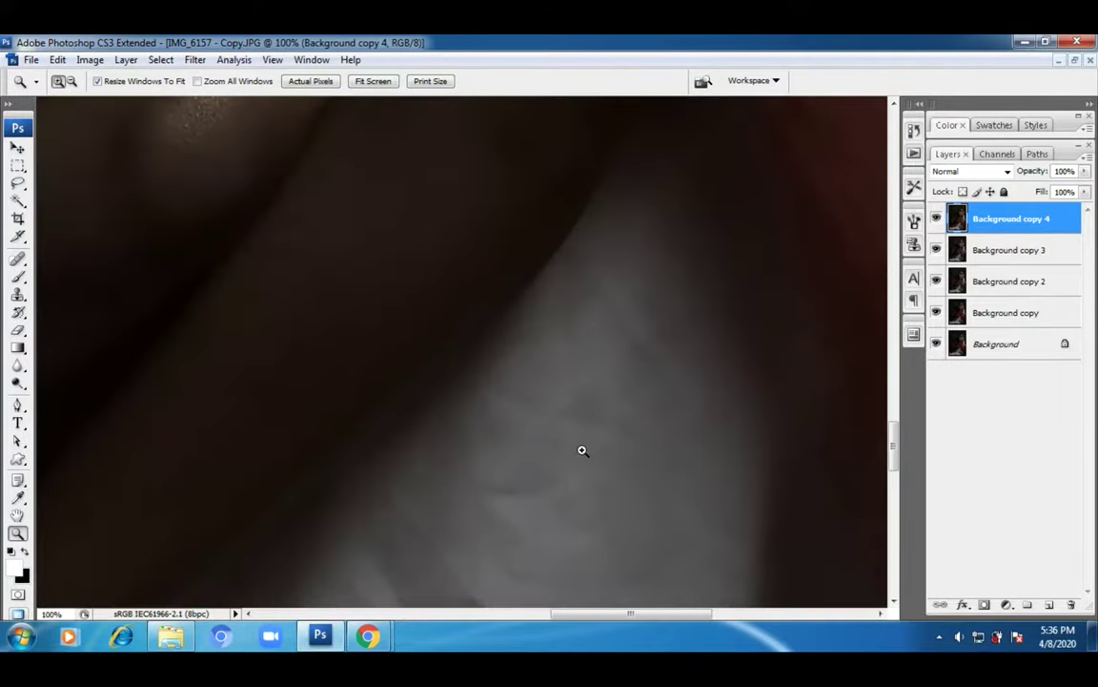
left_click(289, 402, "alt")
left_click(305, 424, "alt")
left_click_drag(373, 477, 301, 517)
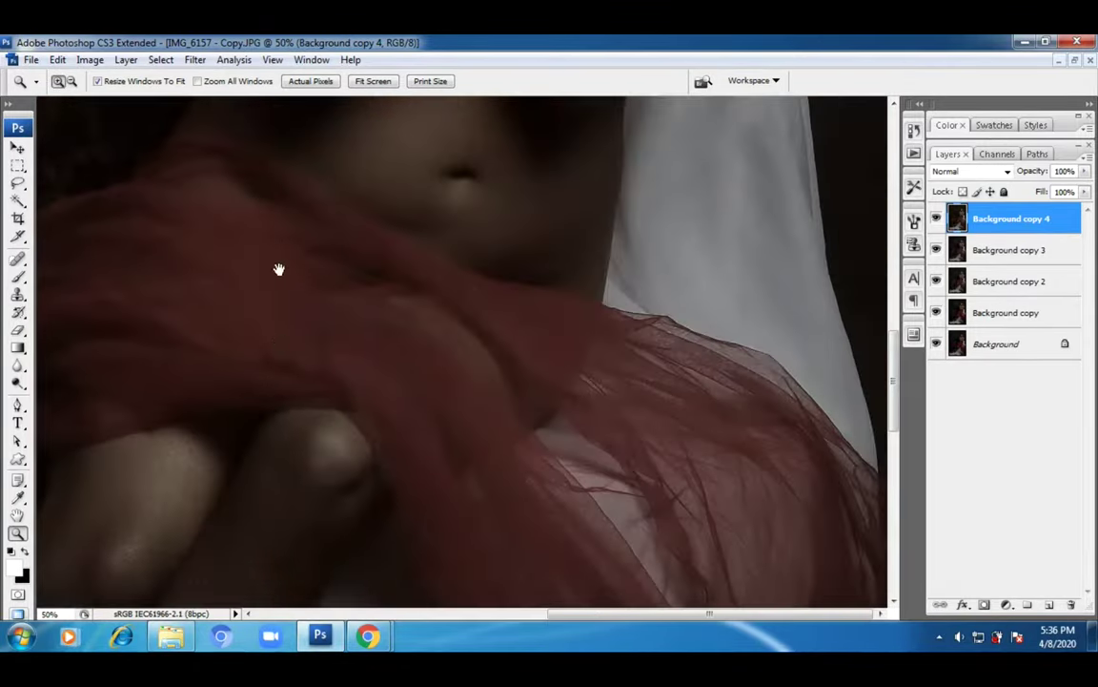
left_click_drag(279, 270, 300, 522)
left_click_drag(339, 326, 341, 457)
left_click_drag(422, 337, 351, 466)
left_click_drag(428, 286, 429, 368)
left_click_drag(463, 267, 451, 390)
left_click(323, 448)
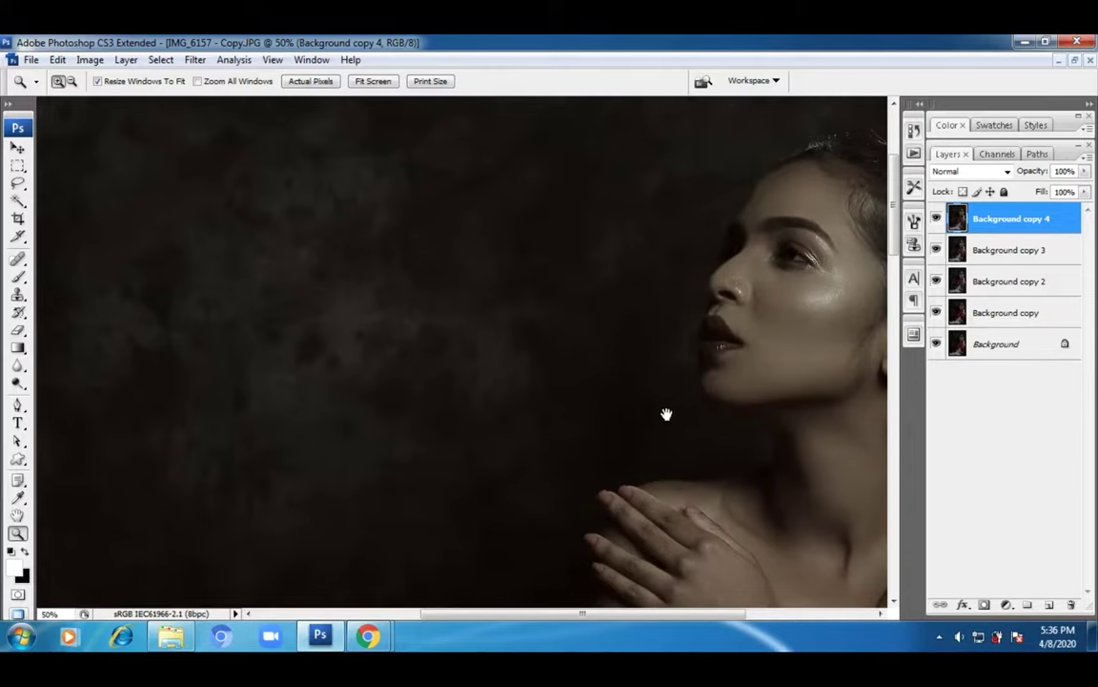
left_click(227, 395, "alt")
left_click_drag(382, 381, 493, 379)
left_click(566, 420, "alt")
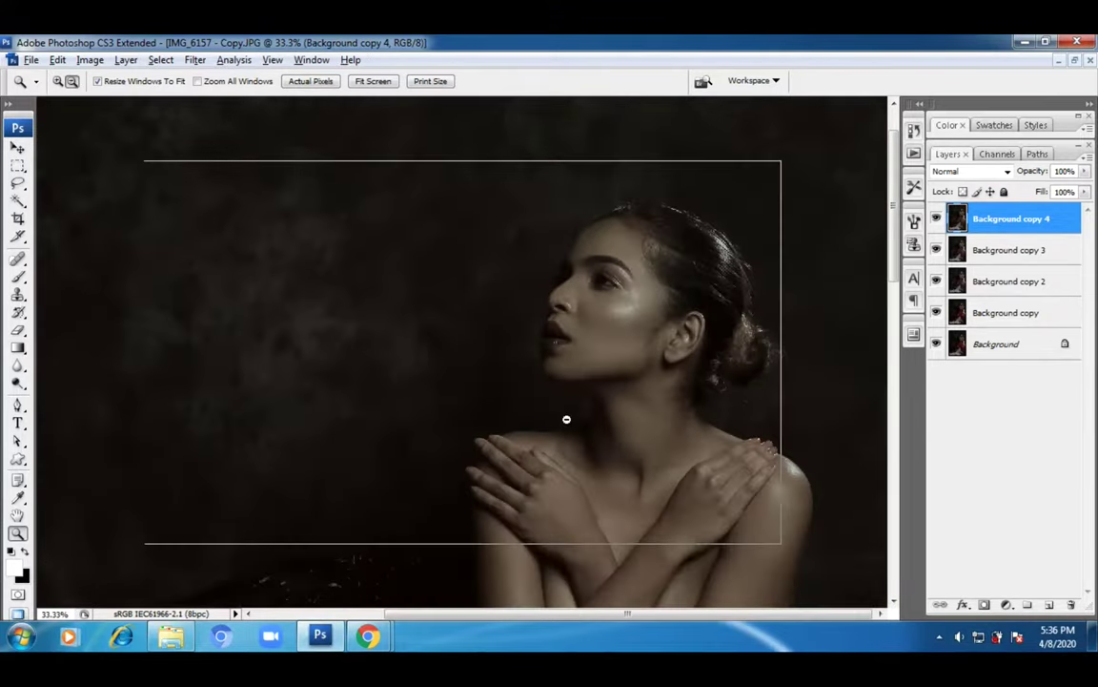
left_click(657, 392, "alt")
left_click(561, 387, "alt")
left_click(518, 338, "alt")
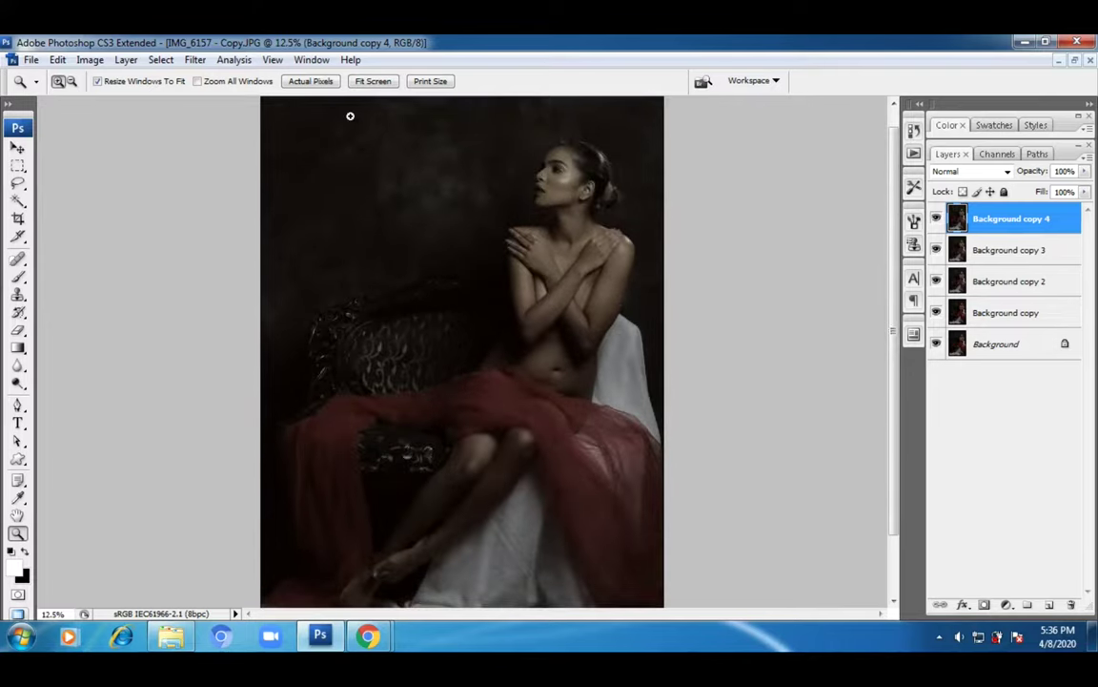
left_click(92, 59)
- Hide Background copy 3, copy 2 and copy, then compare the top layer toggled off and on
mouse_move(115, 100)
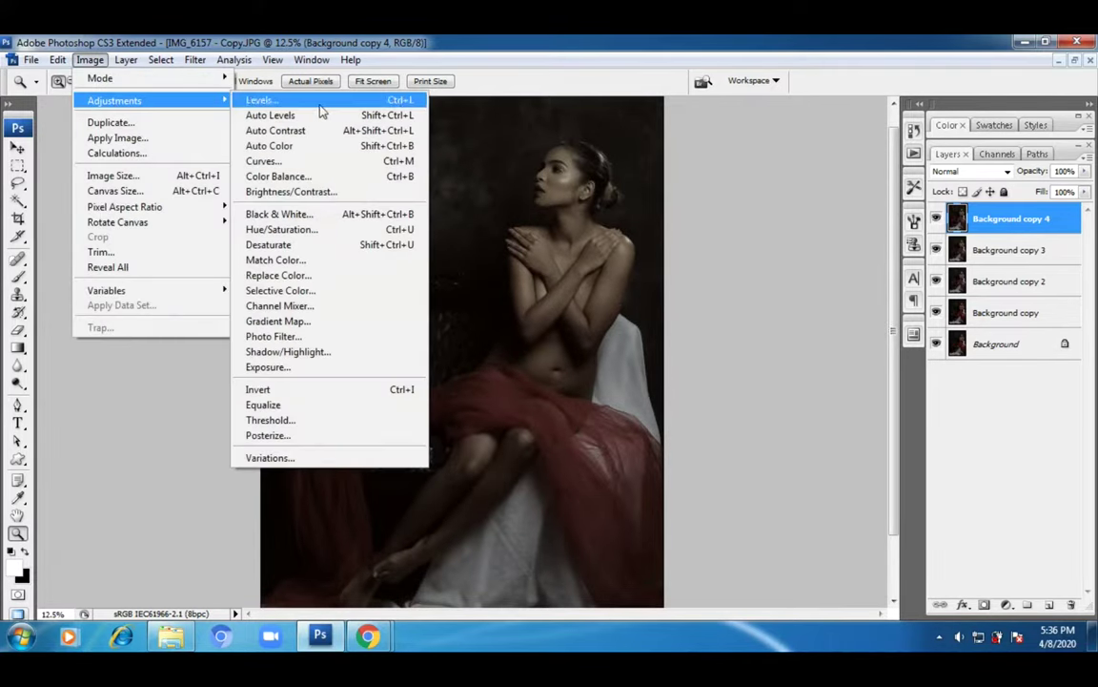
left_click(645, 151)
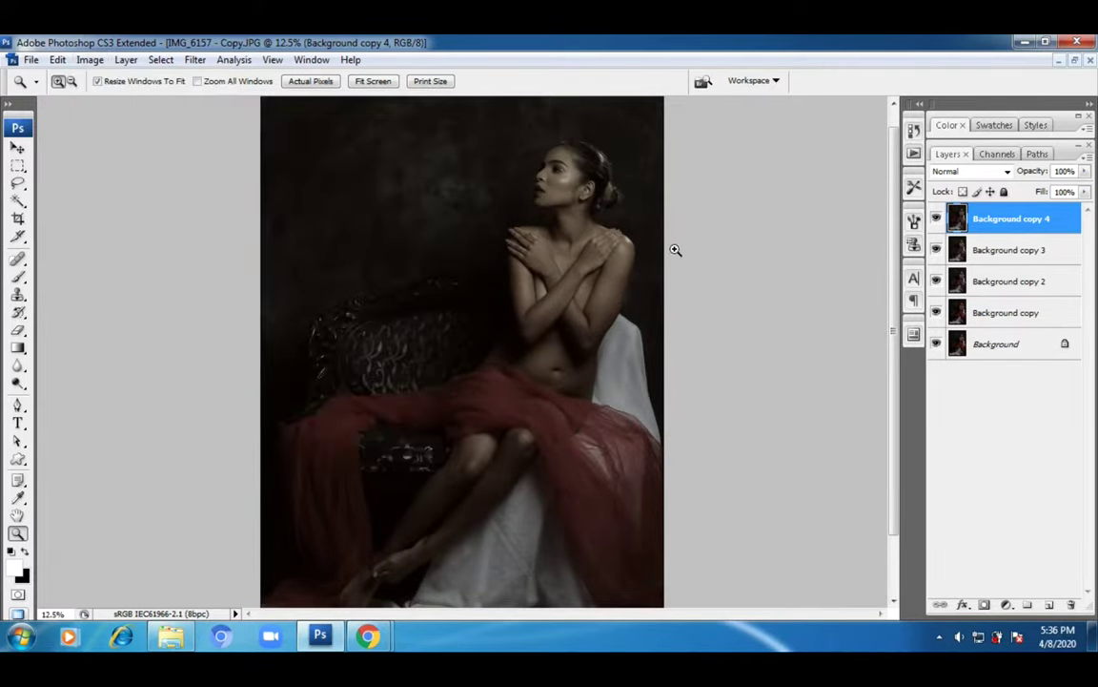
left_click(604, 349, "alt")
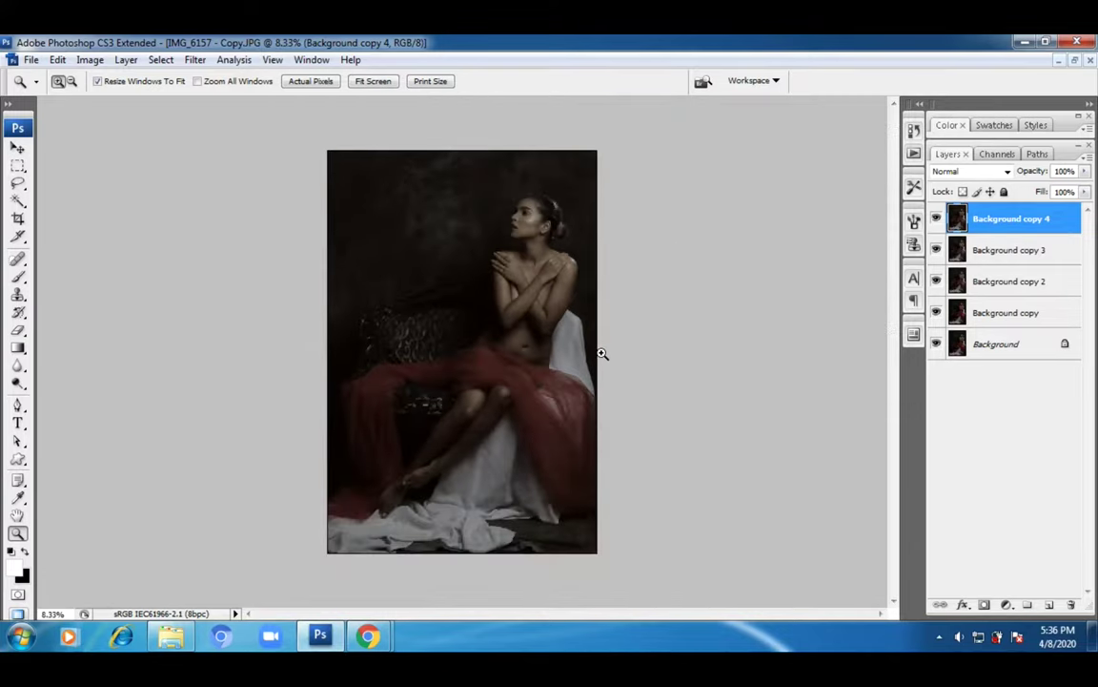
left_click_drag(937, 250, 938, 318)
left_click(934, 218)
left_click(934, 218)
- Zoom in to inspect the seated model, return to the full photo, and open Image adjustments
left_click(608, 346)
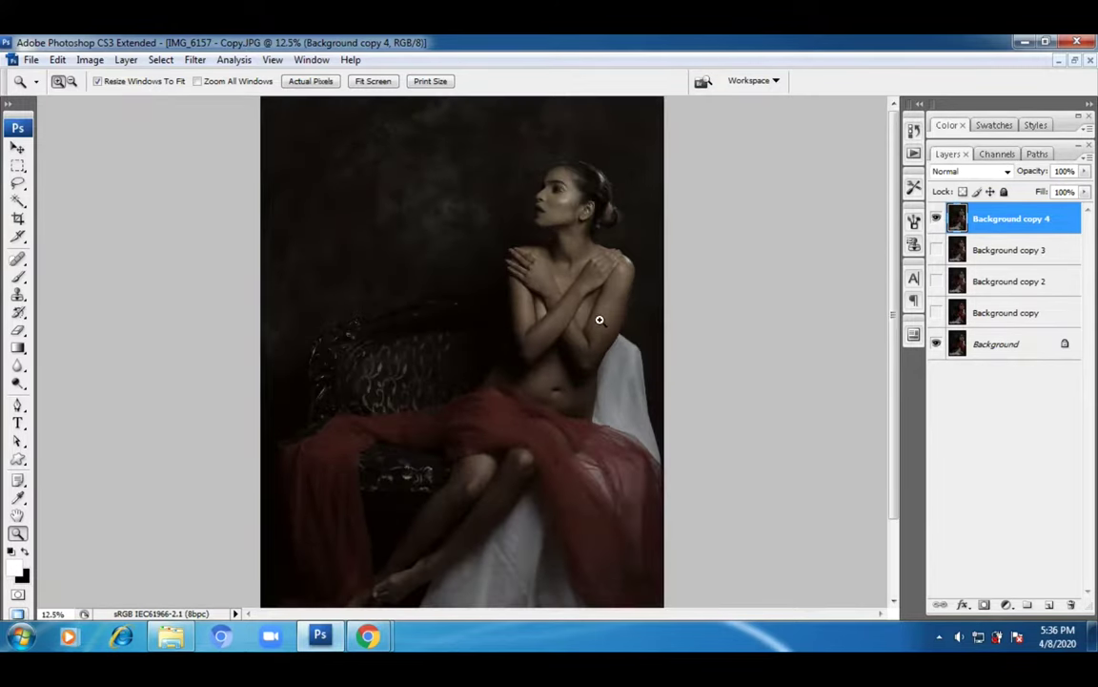
left_click(597, 248)
left_click(625, 346, "alt")
left_click(587, 319)
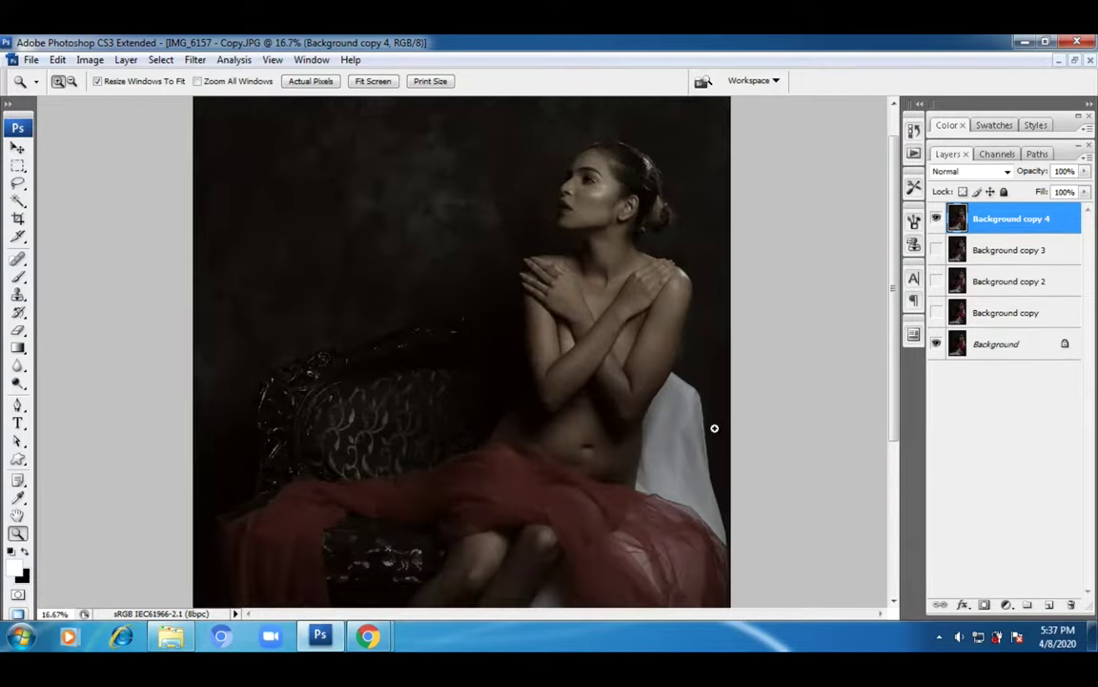
left_click(689, 395, "alt")
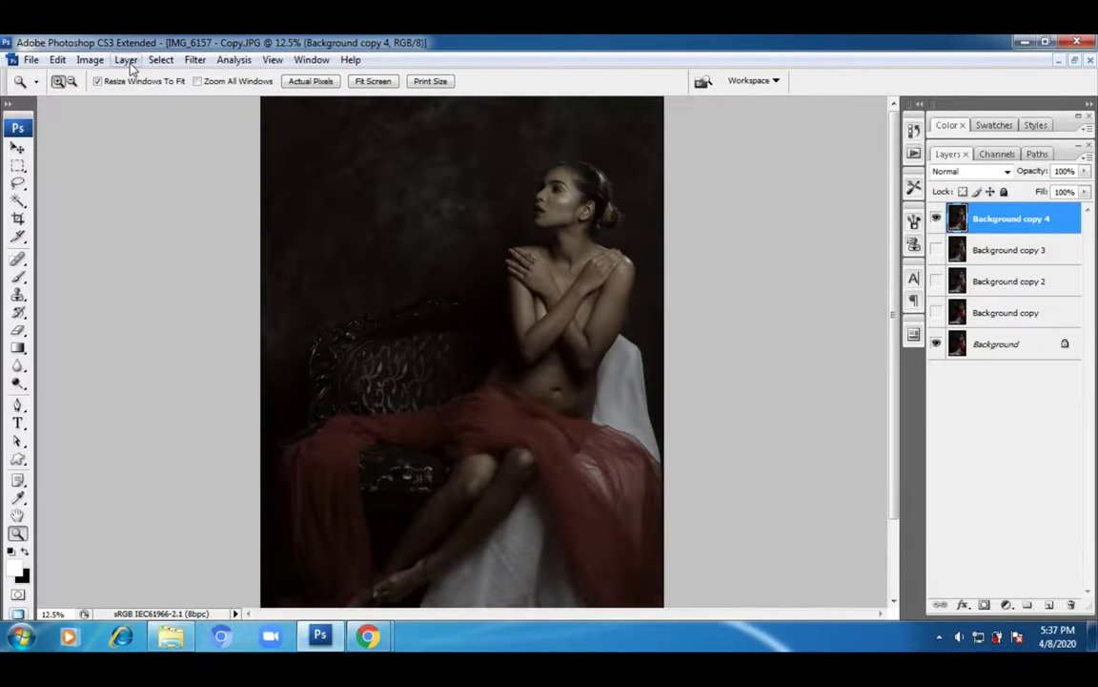
left_click(91, 60)
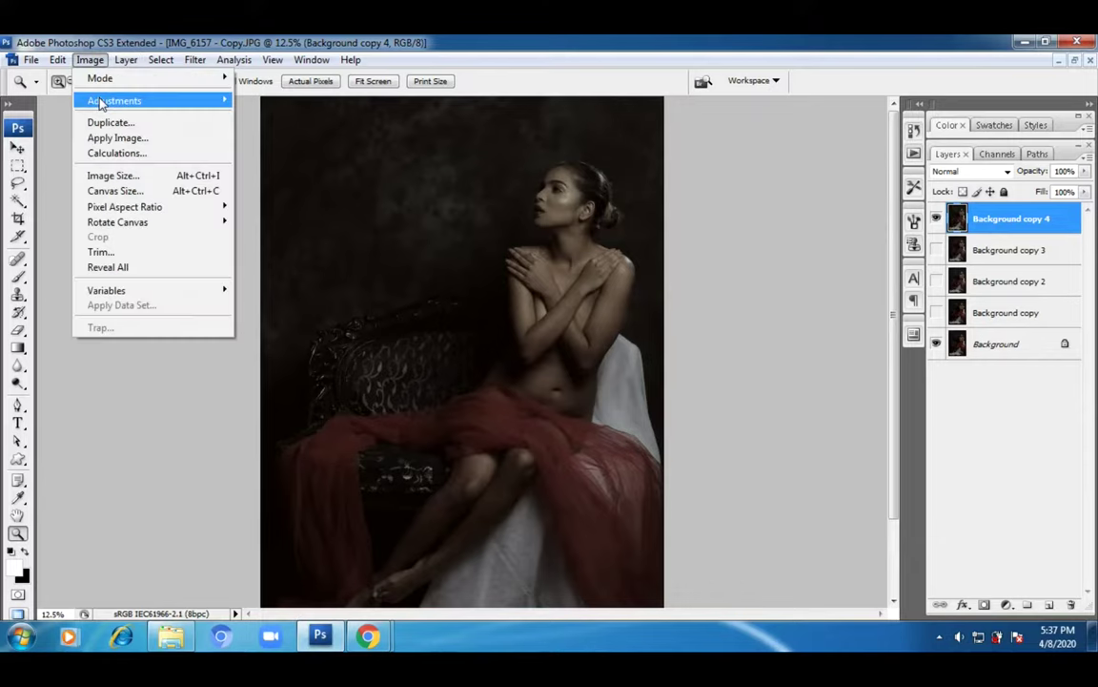
- Apply Brightness/Contrast to Background copy 4 with Brightness +11 and Contrast +12
mouse_move(115, 100)
left_click(347, 196)
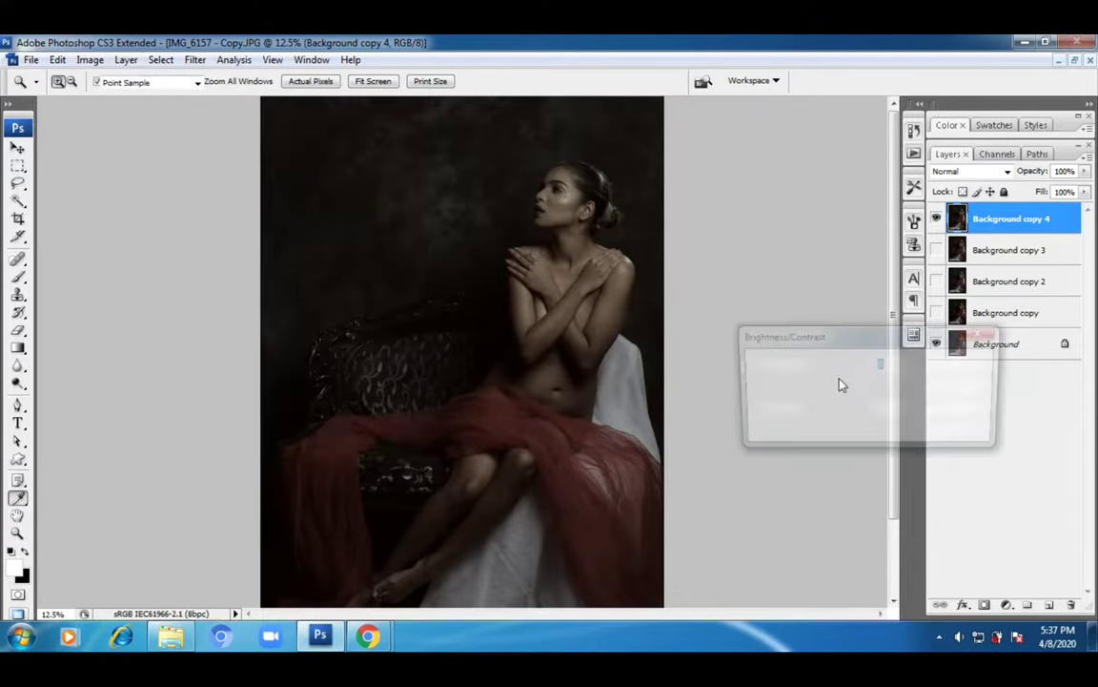
left_click_drag(837, 435, 841, 436)
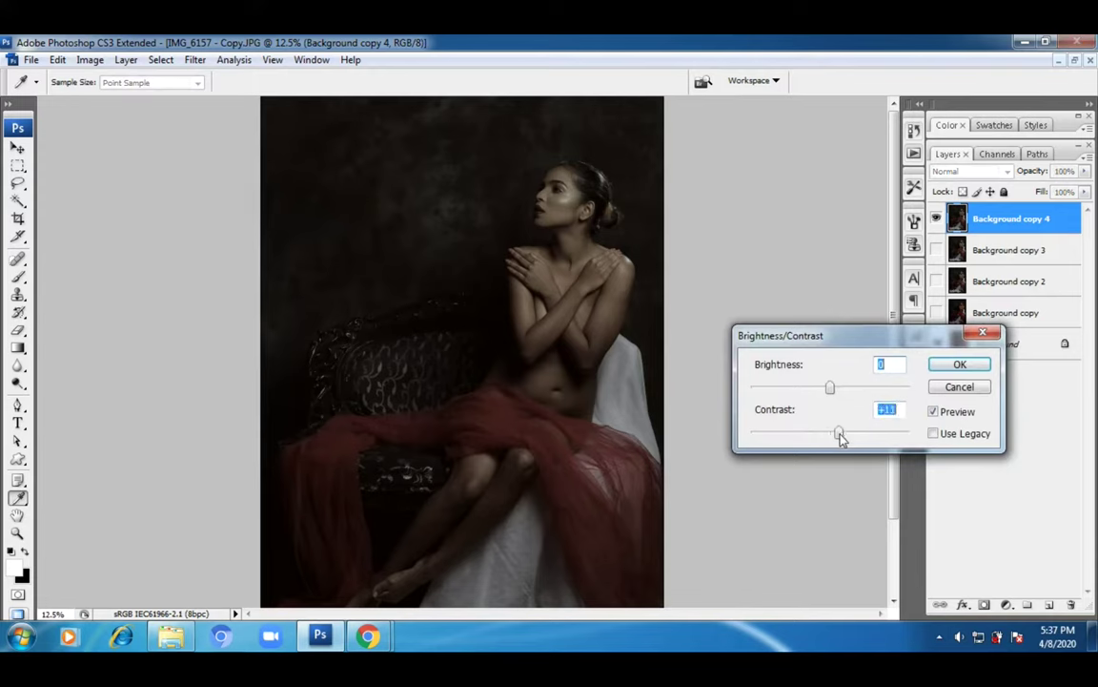
type("0")
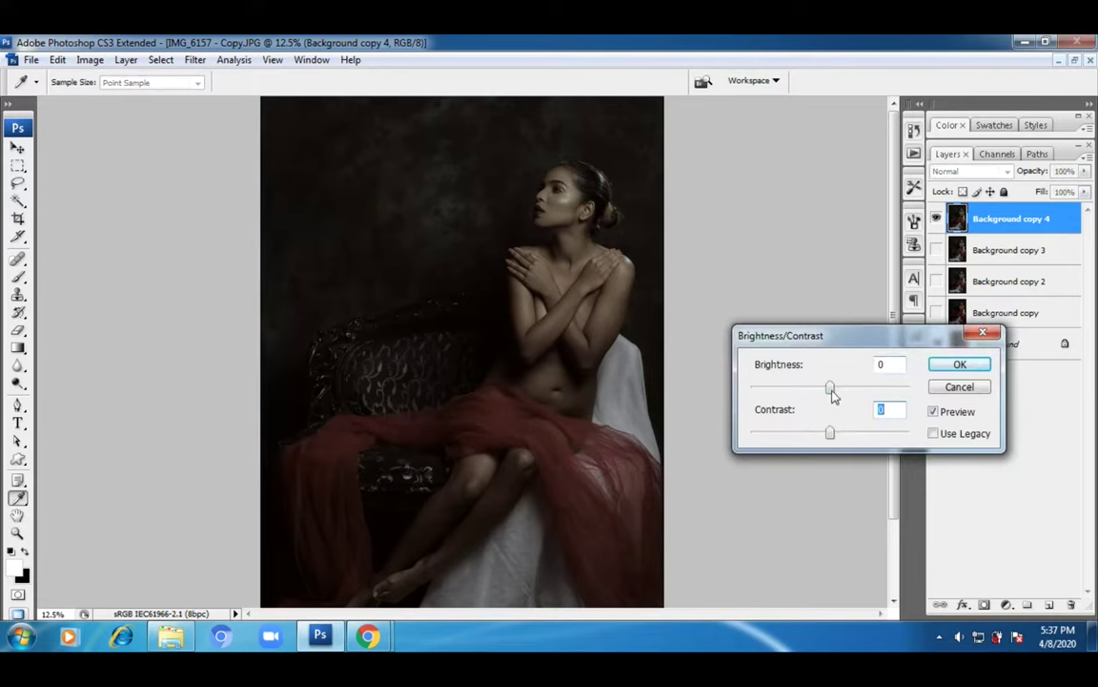
left_click_drag(833, 395, 838, 396)
left_click_drag(832, 437, 840, 439)
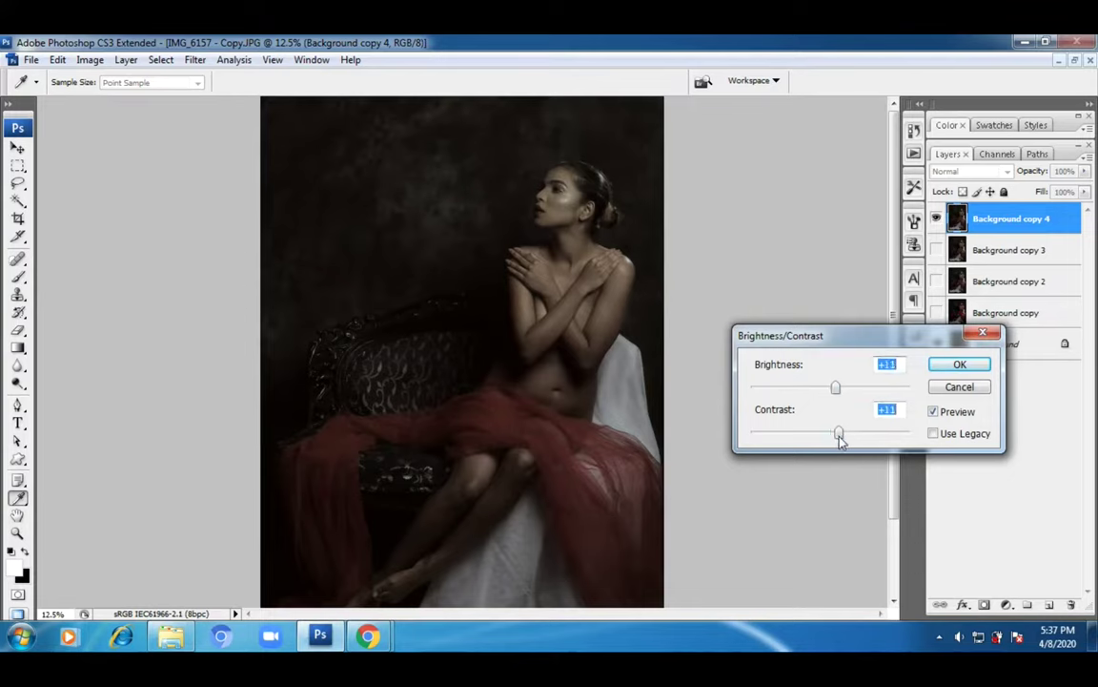
left_click(958, 365)
key("z")
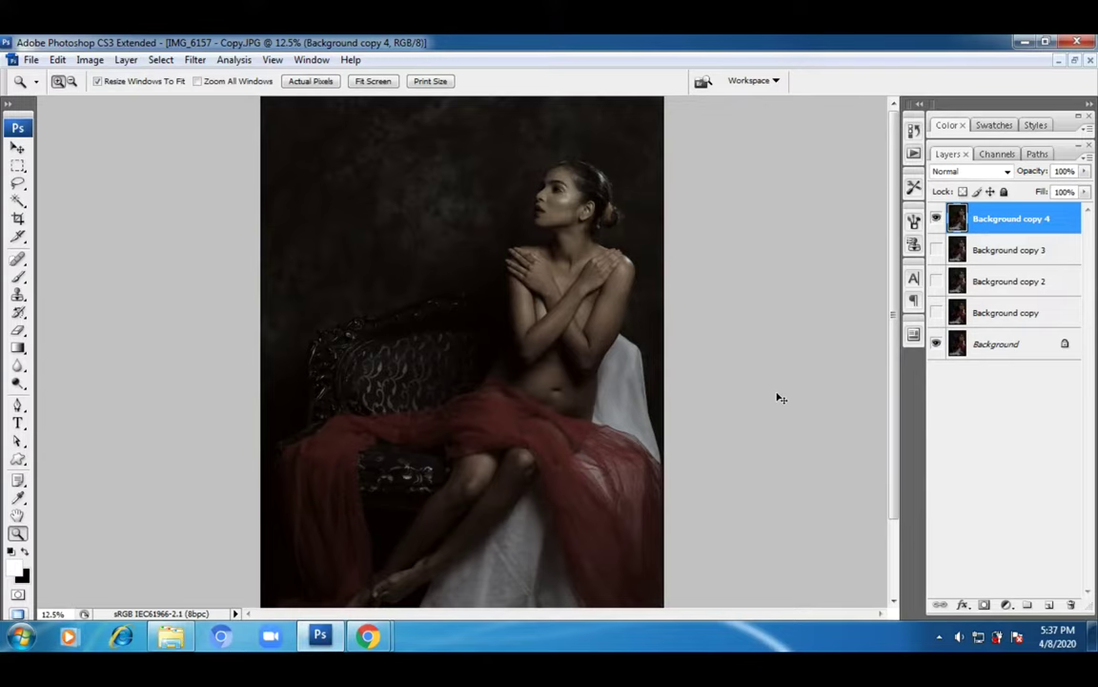
- Zoom into the brightened face and shoulders, return to the whole portrait, and open the Filter menu
left_click(495, 464, "alt")
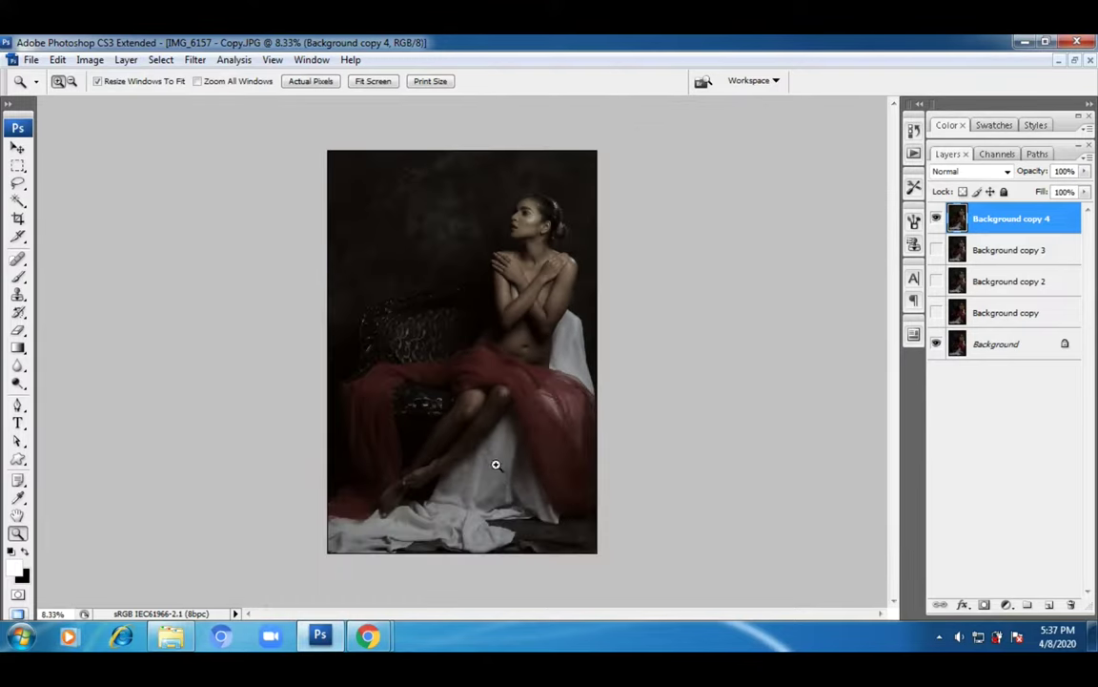
left_click(558, 400)
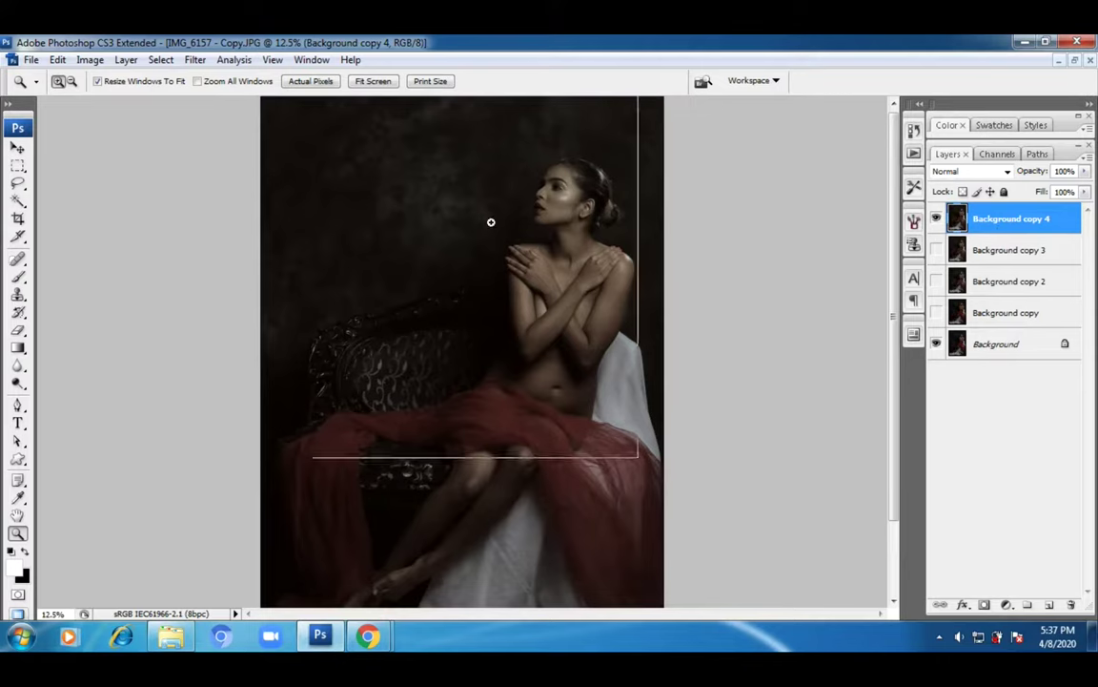
left_click(621, 329)
left_click(765, 466)
left_click(610, 330)
left_click(611, 330)
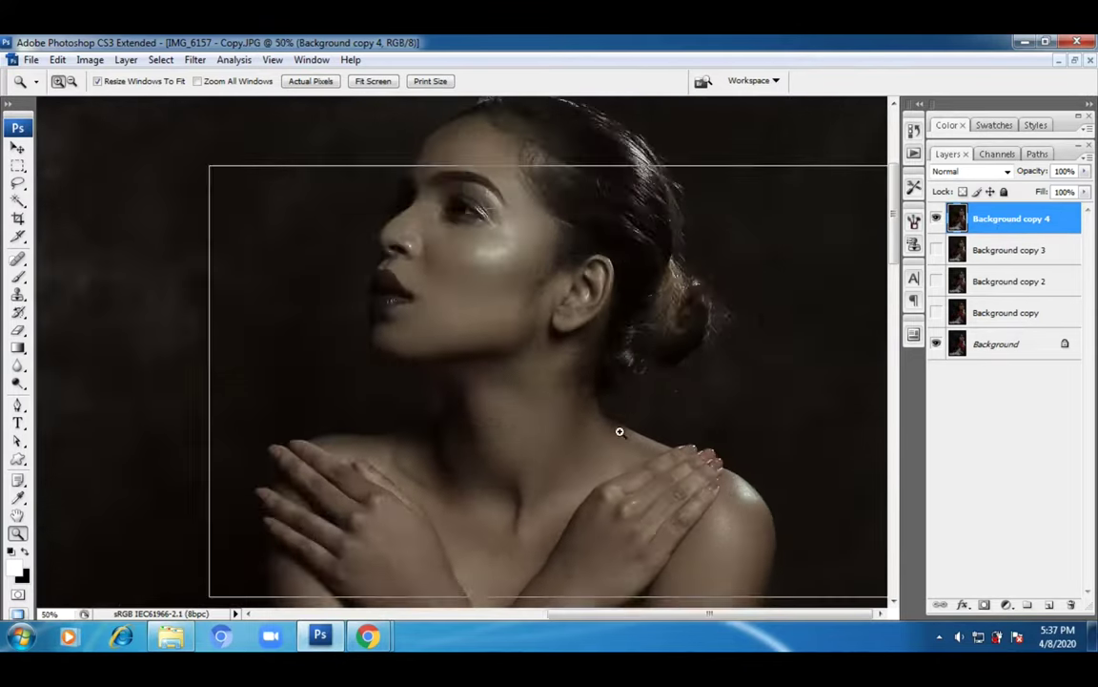
left_click(591, 391)
left_click(381, 371, "alt")
left_click(598, 379, "alt")
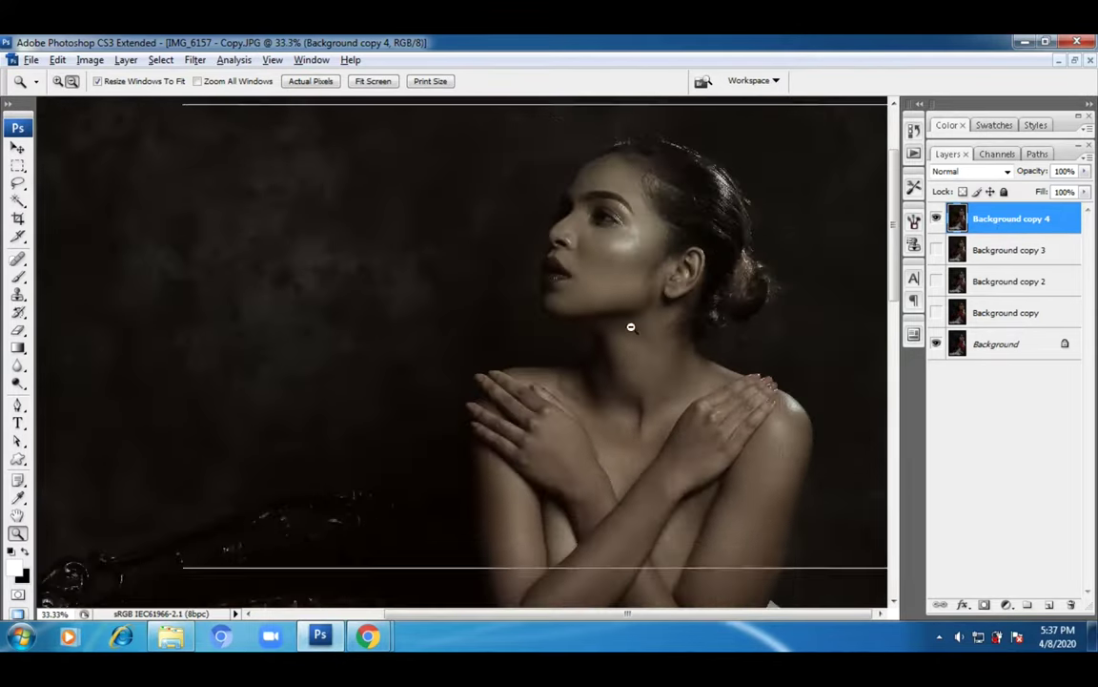
left_click(632, 323, "alt")
left_click(603, 356, "alt")
left_click(194, 60)
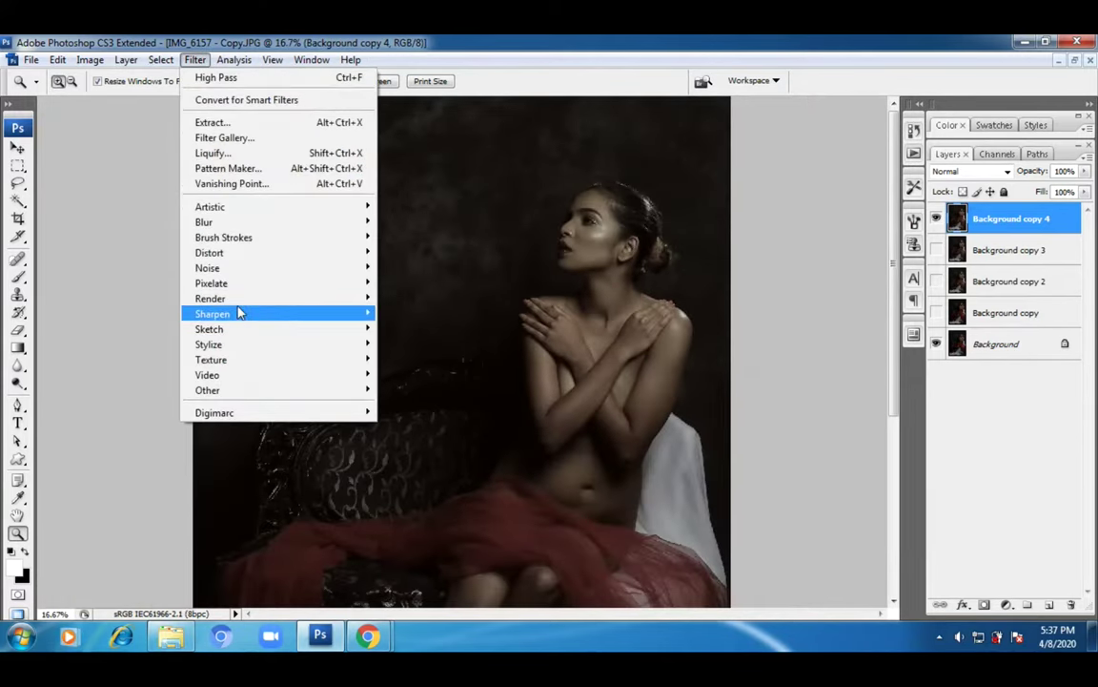
- Apply Smart Sharpen at Amount 50% and Radius 0.5 px, previewing it on the model's face
mouse_move(239, 313)
left_click(424, 360)
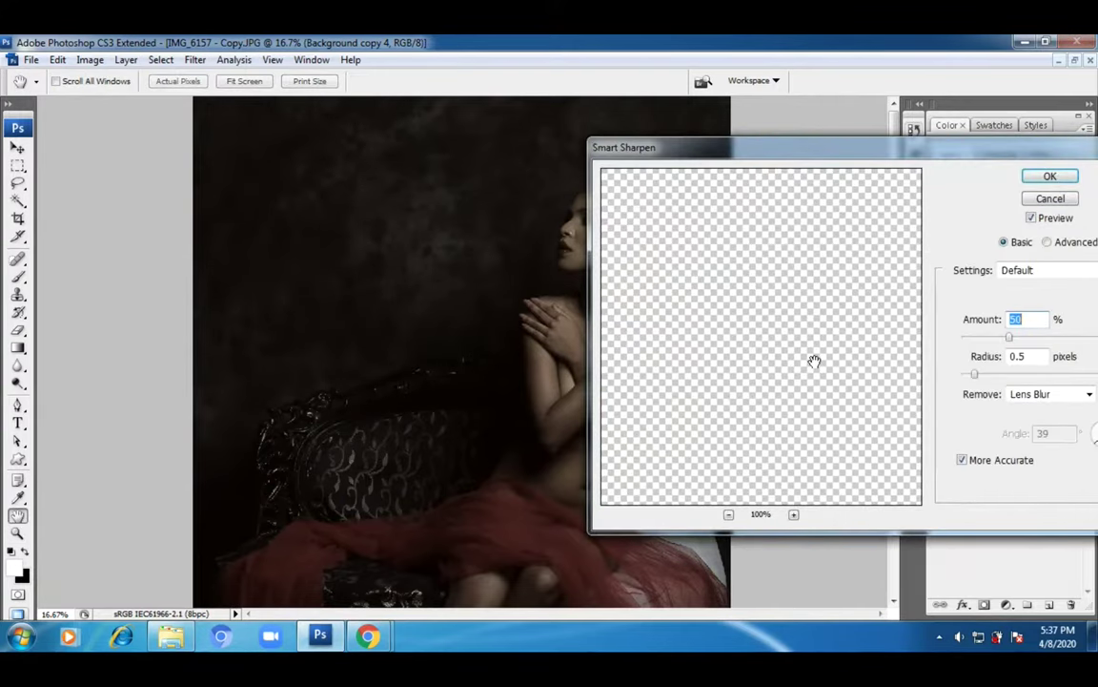
left_click(729, 514)
left_click(729, 514)
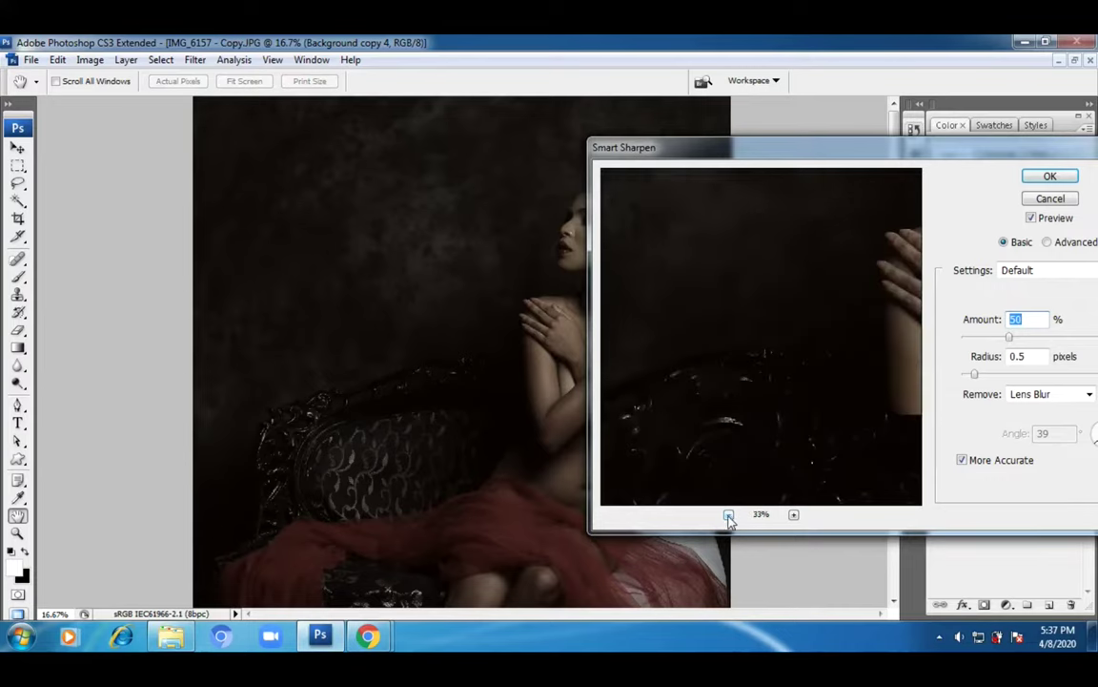
left_click_drag(802, 360, 684, 392)
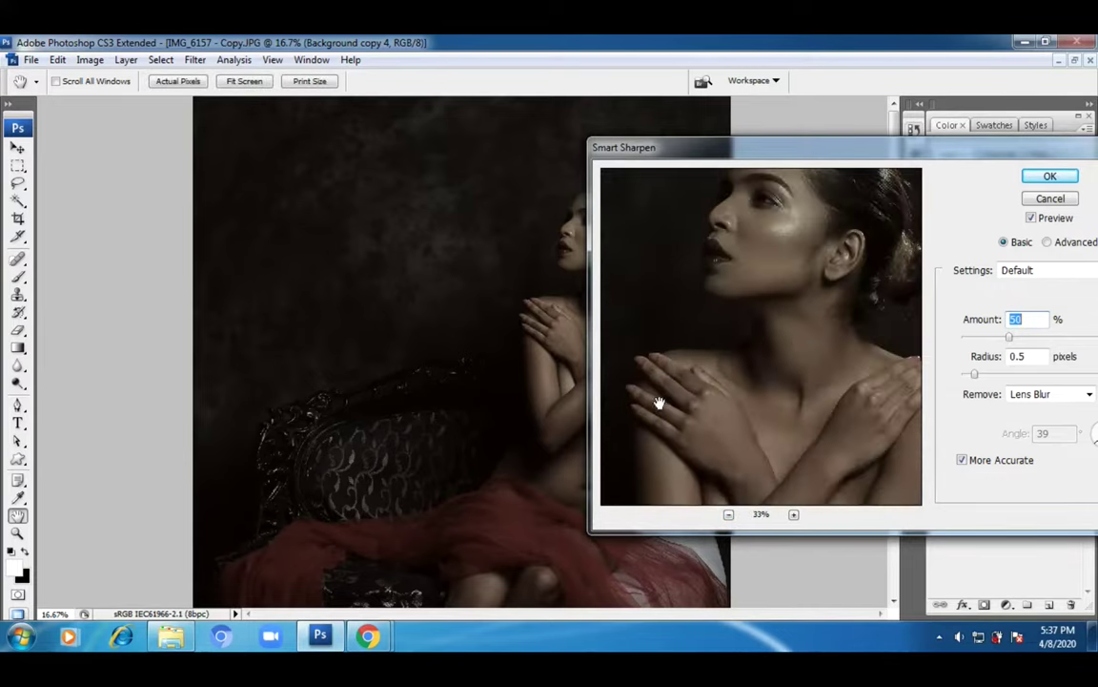
left_click(793, 514)
left_click_drag(766, 308, 824, 417)
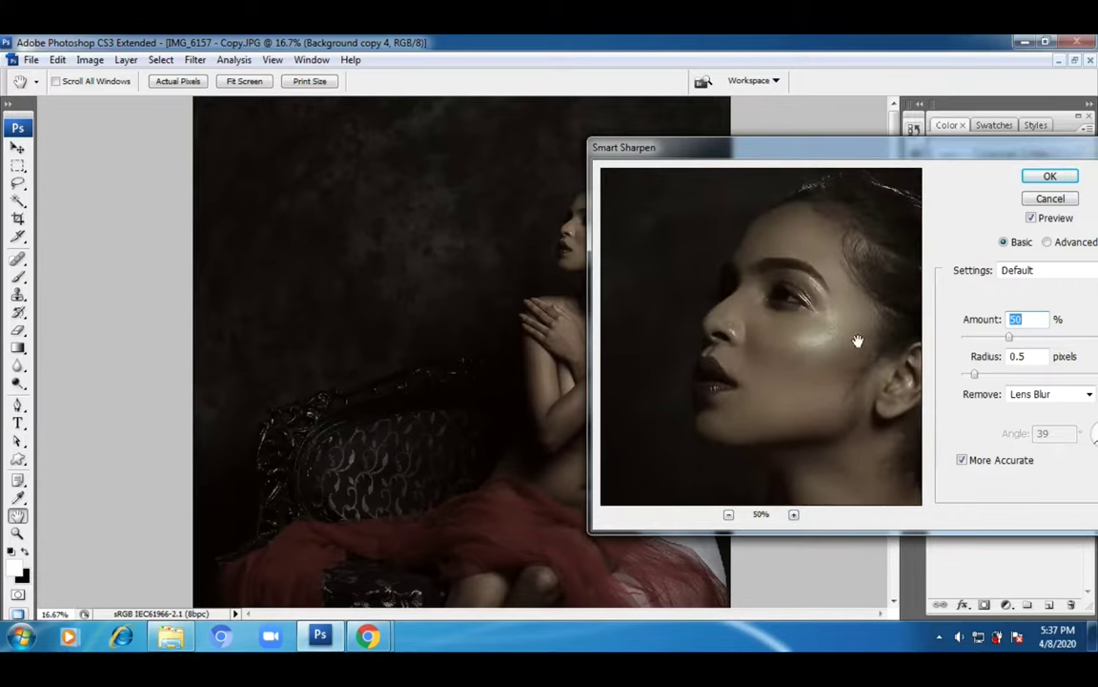
left_click(1049, 175)
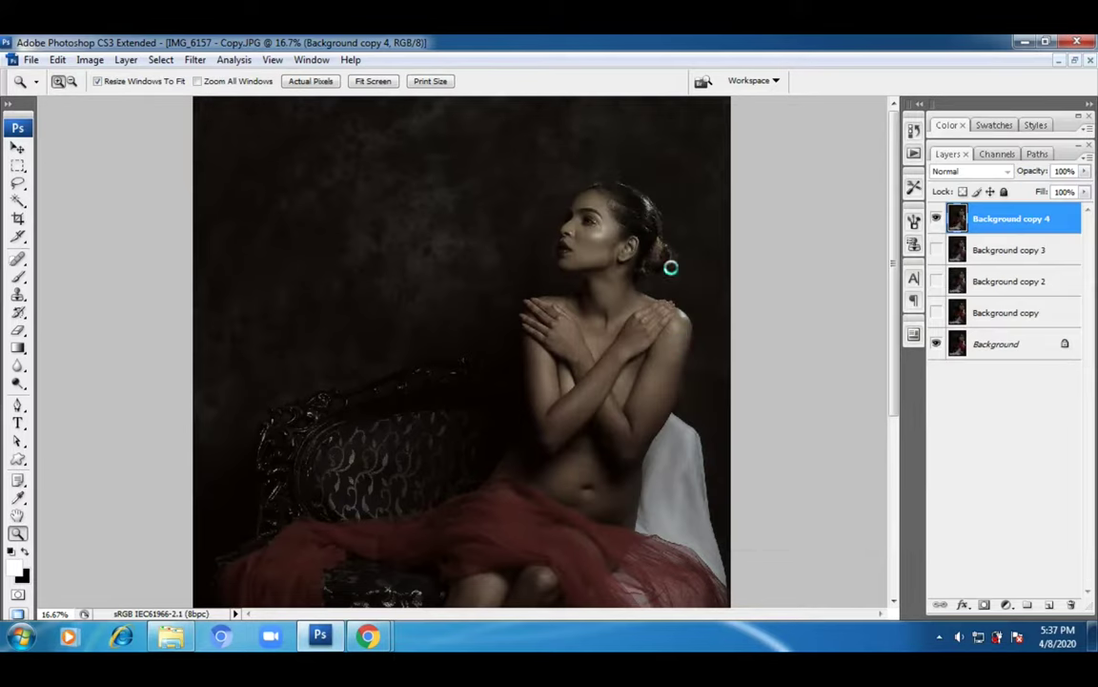
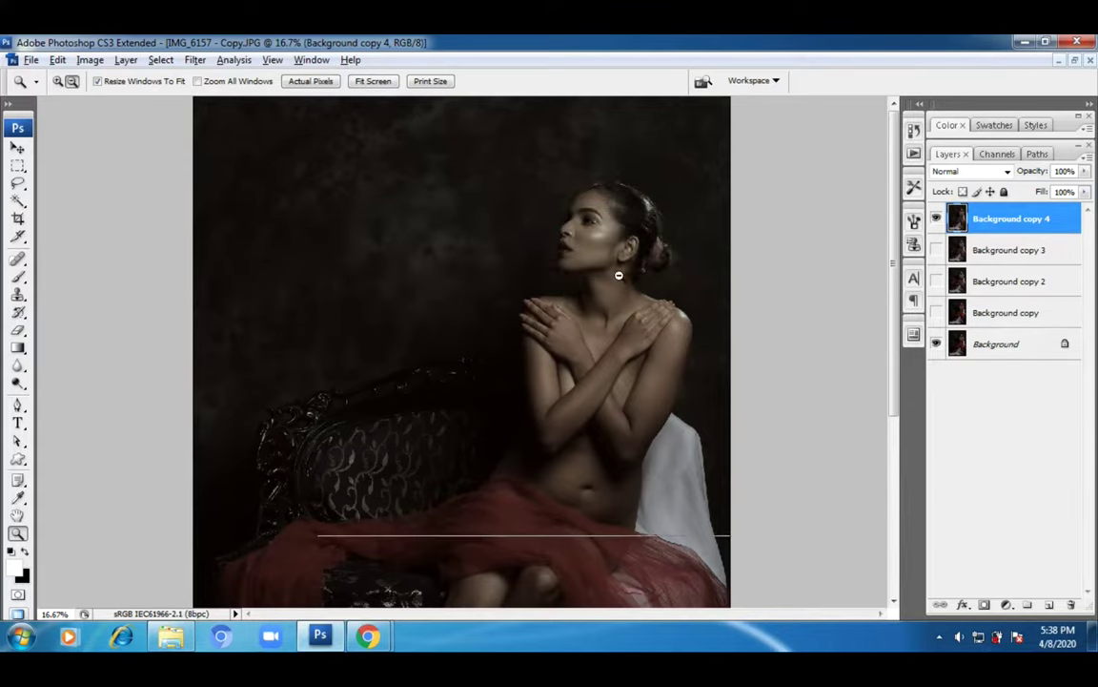
- Zoom the portrait out to 8.33% so it fits in view, and start Save As
left_click(569, 336, "alt")
left_click(569, 336, "alt")
left_click(30, 59)
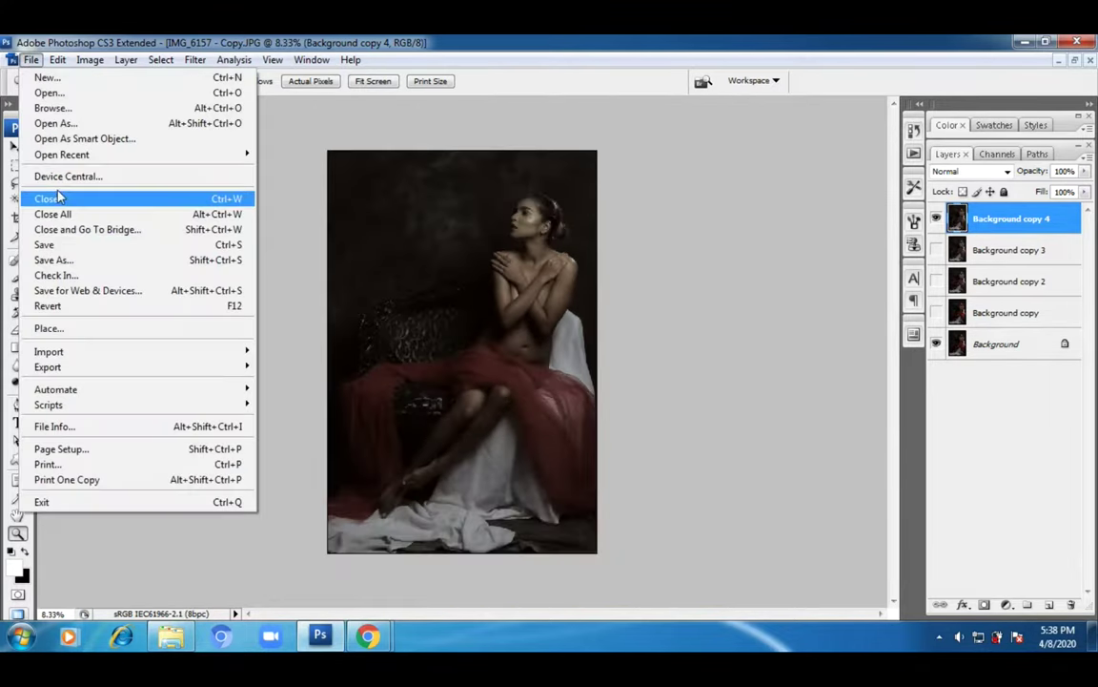
left_click(82, 266)
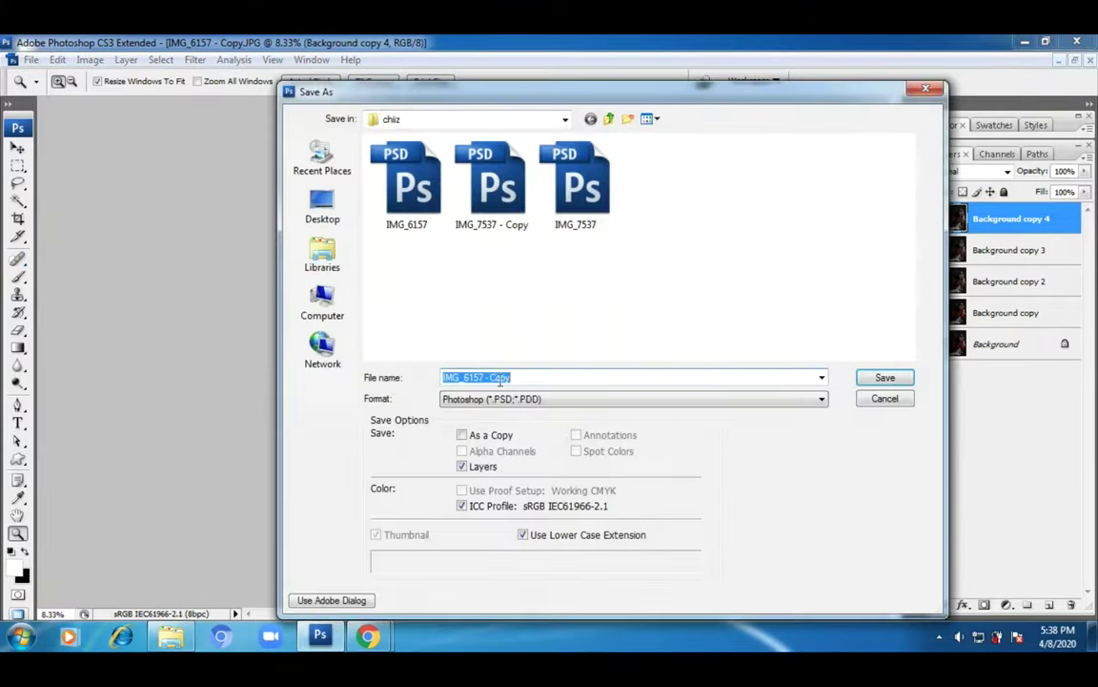
- Save the portrait as IMG_6157 - Copy in Photoshop PSD format, accepting the compatibility options
left_click(528, 378)
left_click(879, 380)
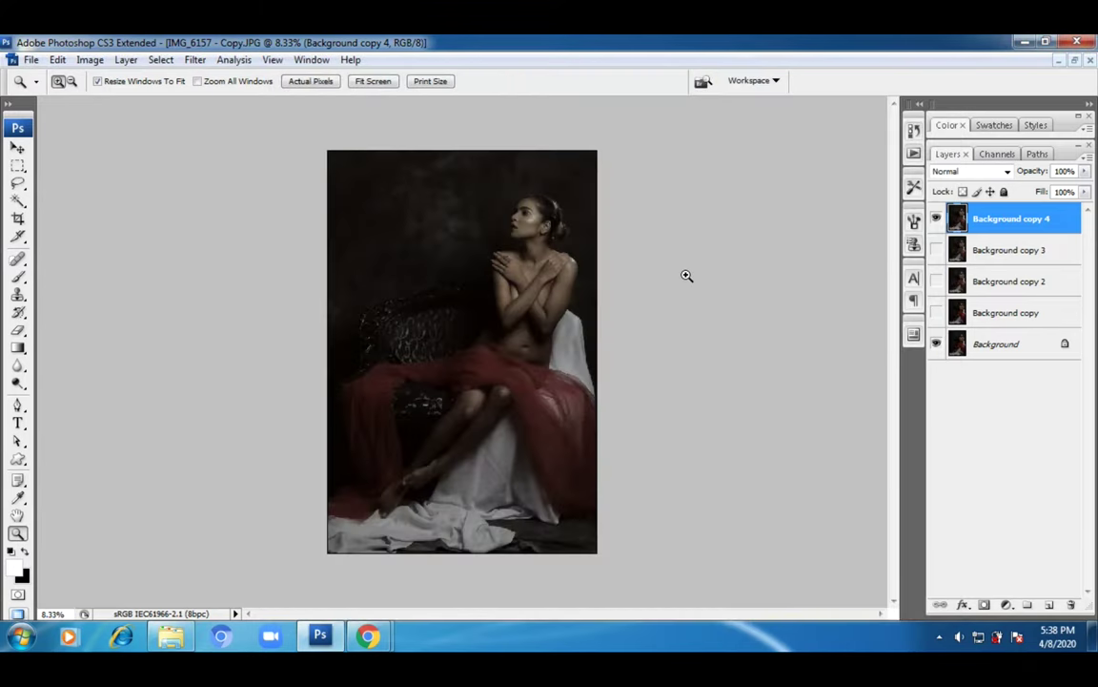
left_click(715, 350)
- Float the portrait window and close IMG_6157_Before-After.jpg
left_click(1075, 59)
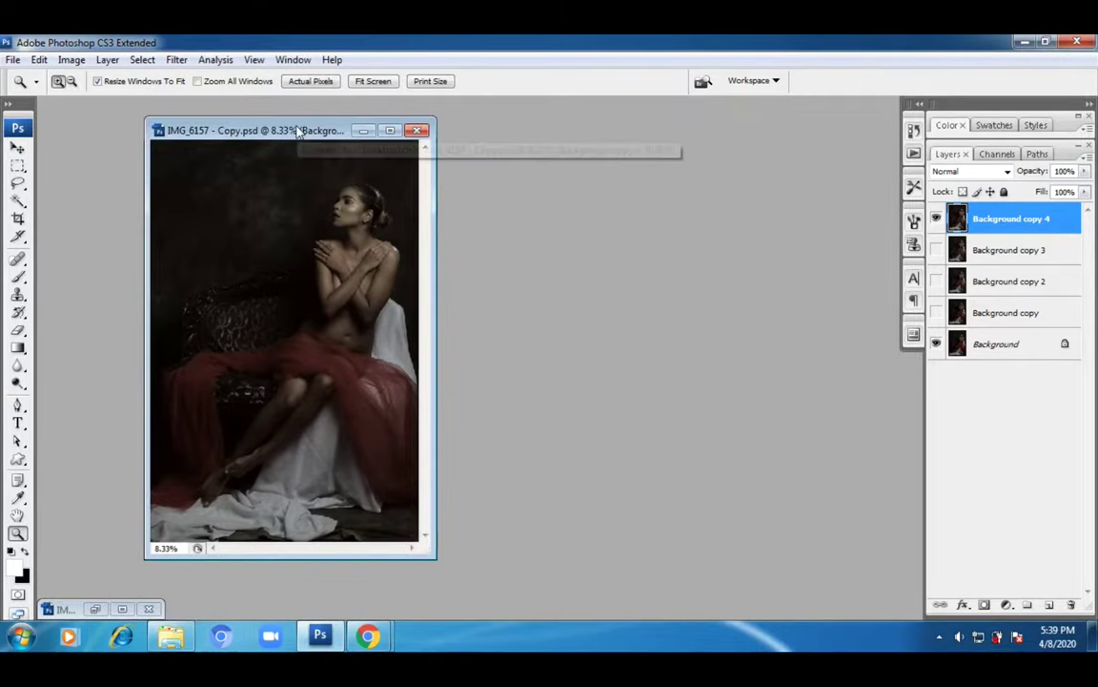
left_click_drag(270, 120, 432, 132)
left_click(107, 607)
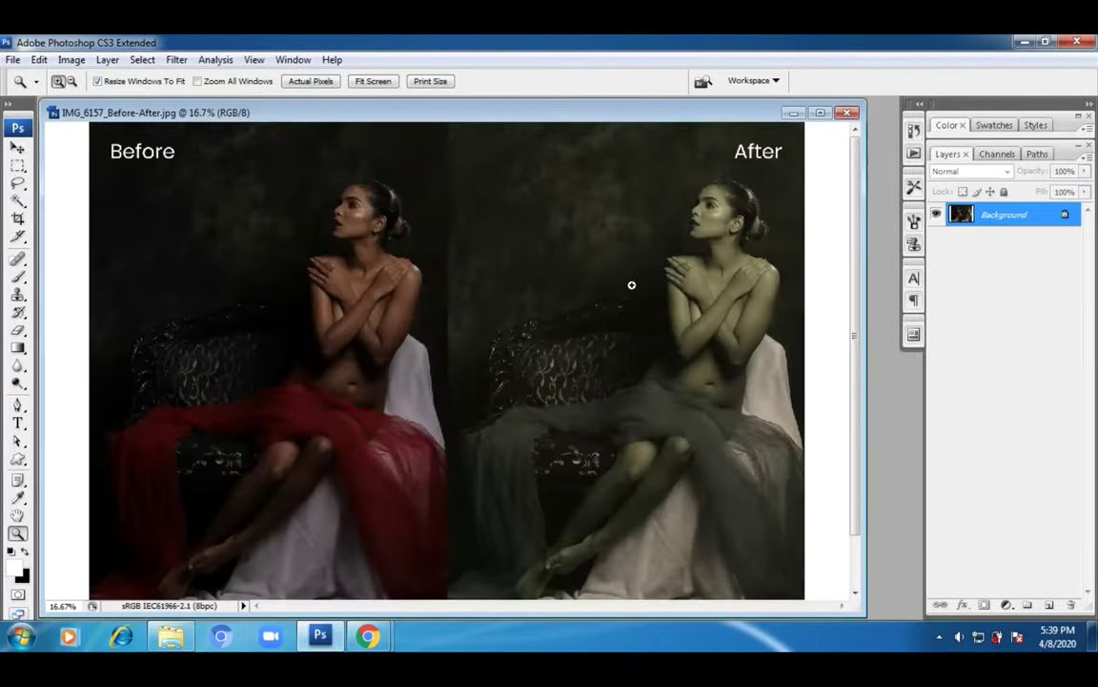
left_click(848, 114)
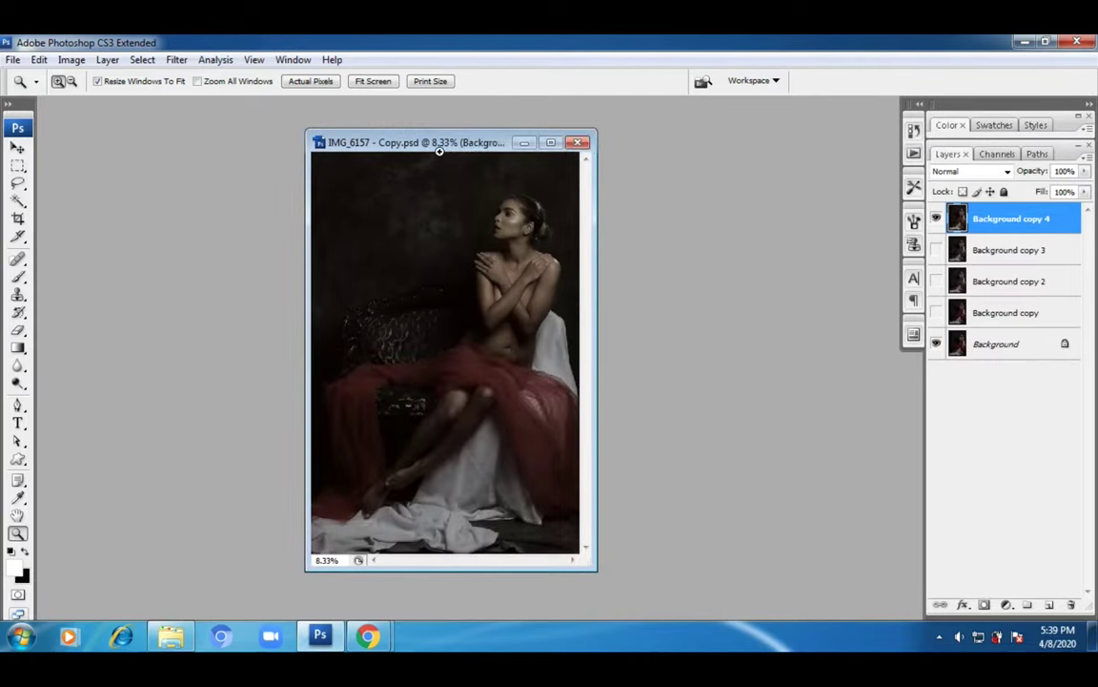
- Collapse the panel dock and park the zoomed-out portrait window at the right
left_click_drag(448, 224, 598, 150)
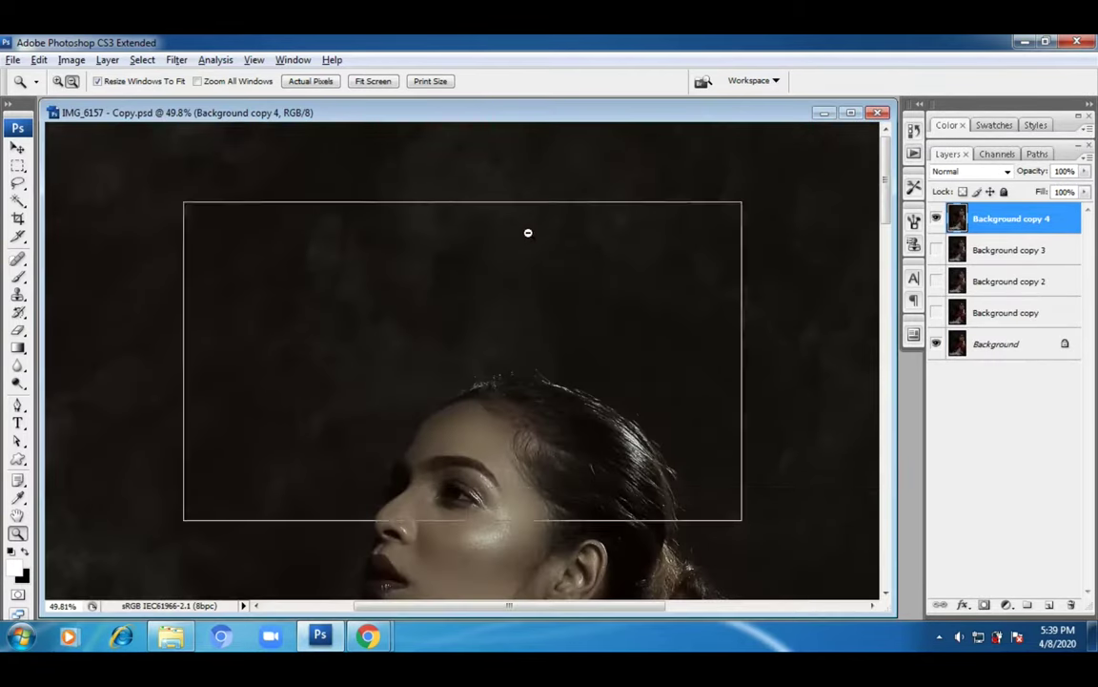
key("ctrl+minus")
key("ctrl+minus")
key("ctrl+minus")
key("ctrl+minus")
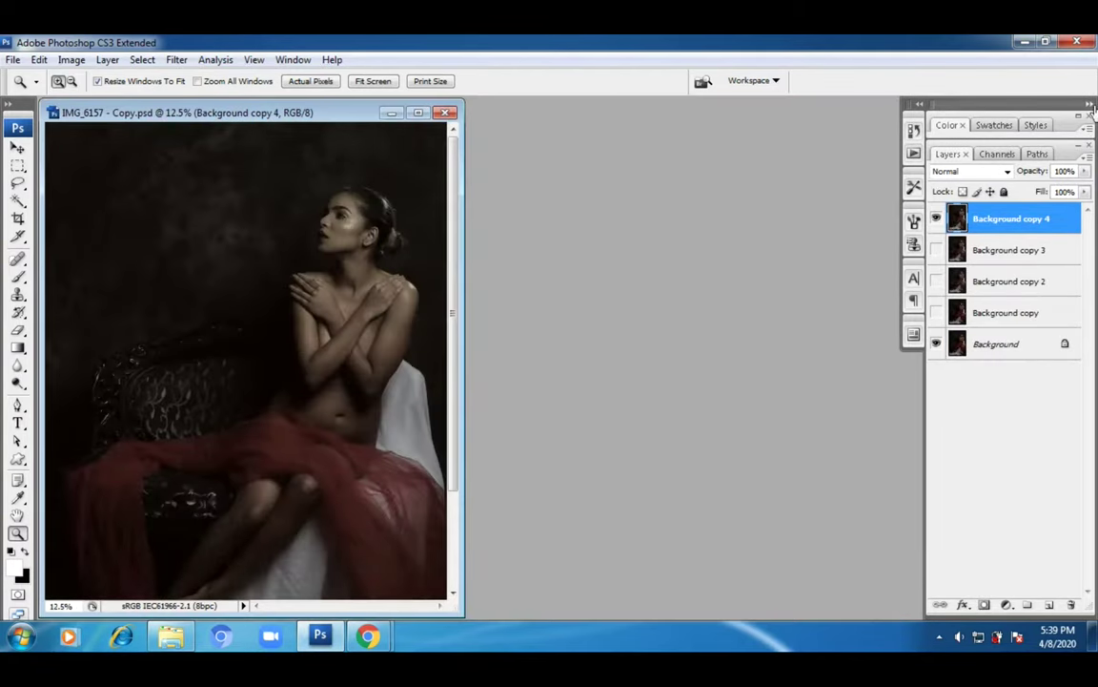
double_click(944, 103)
left_click_drag(292, 121, 662, 122)
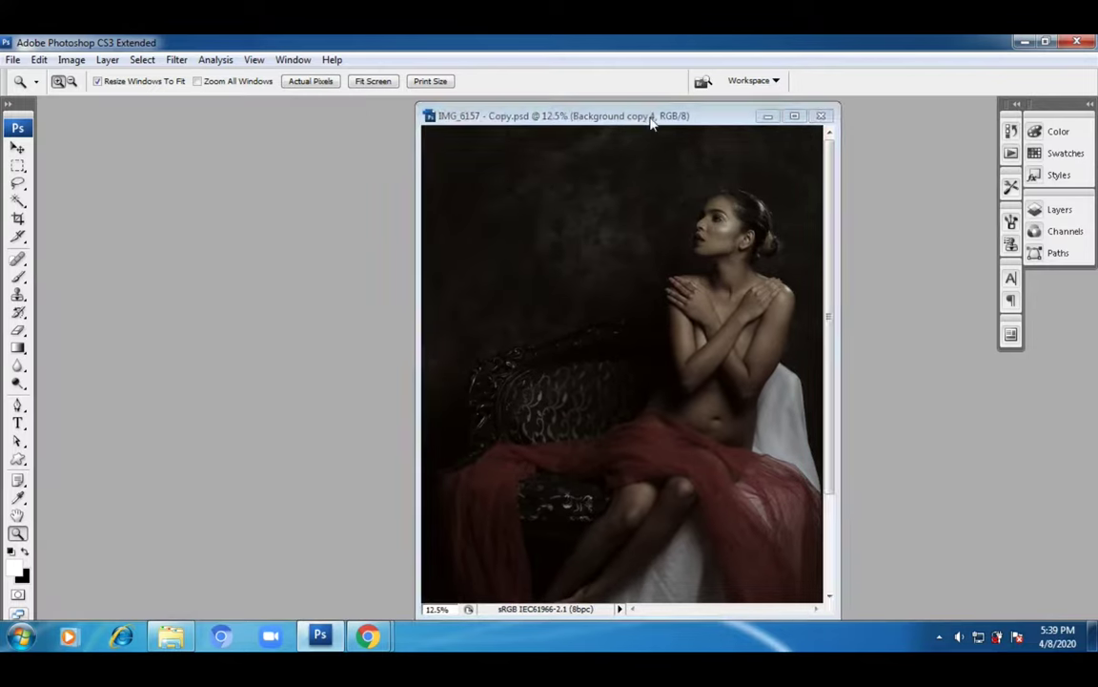
key("ctrl+minus")
left_click_drag(550, 125, 830, 125)
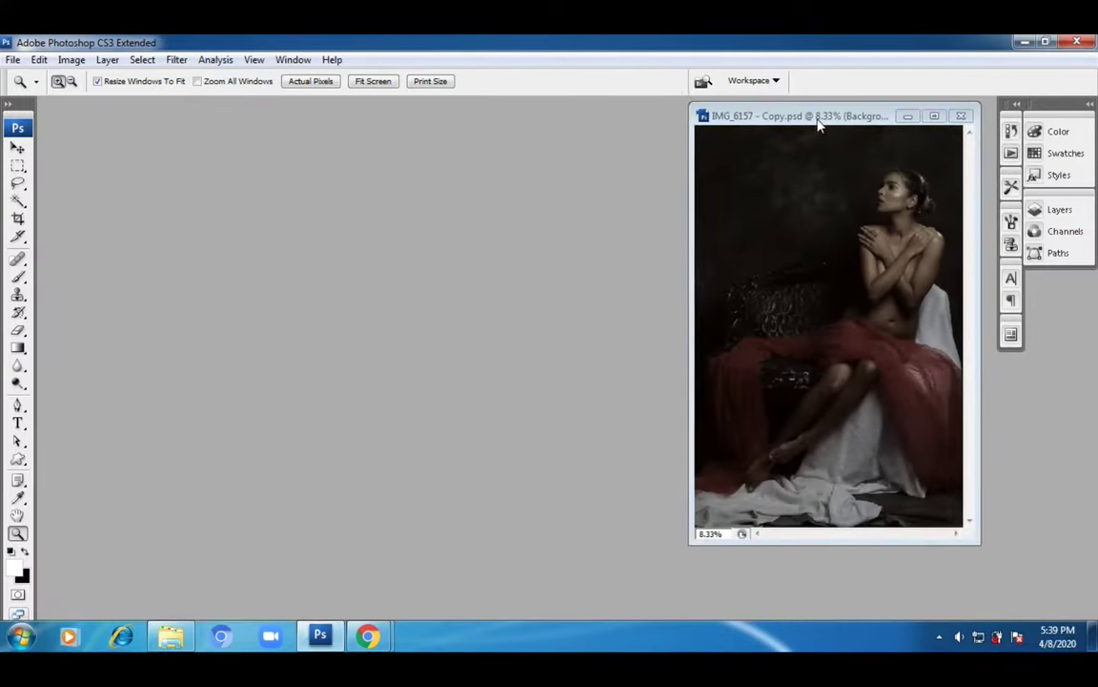
- Drag IMG_6157 - Copy.jpg from Explorer into Photoshop and place its window at the left
left_click(171, 635)
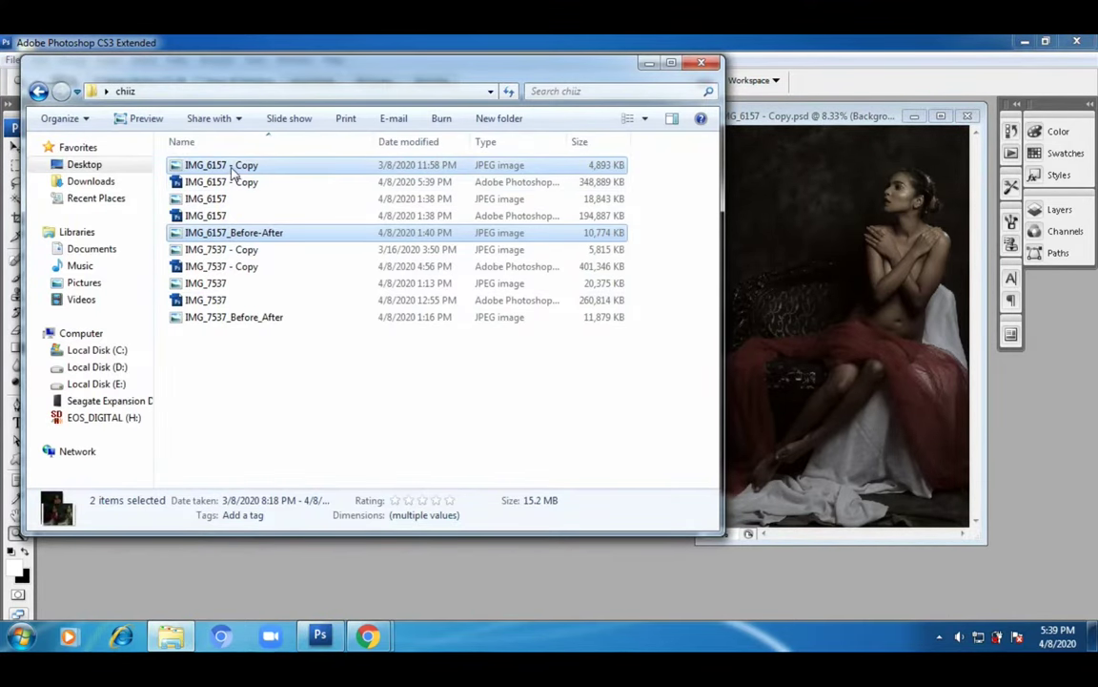
left_click(248, 167)
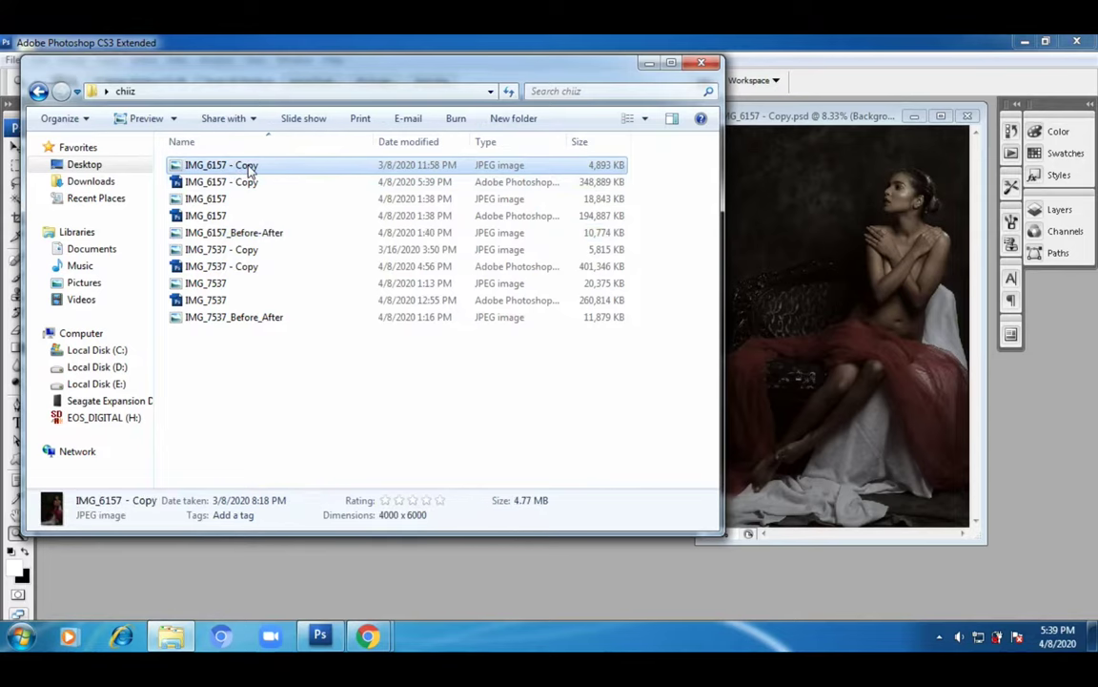
left_click_drag(250, 170, 565, 579)
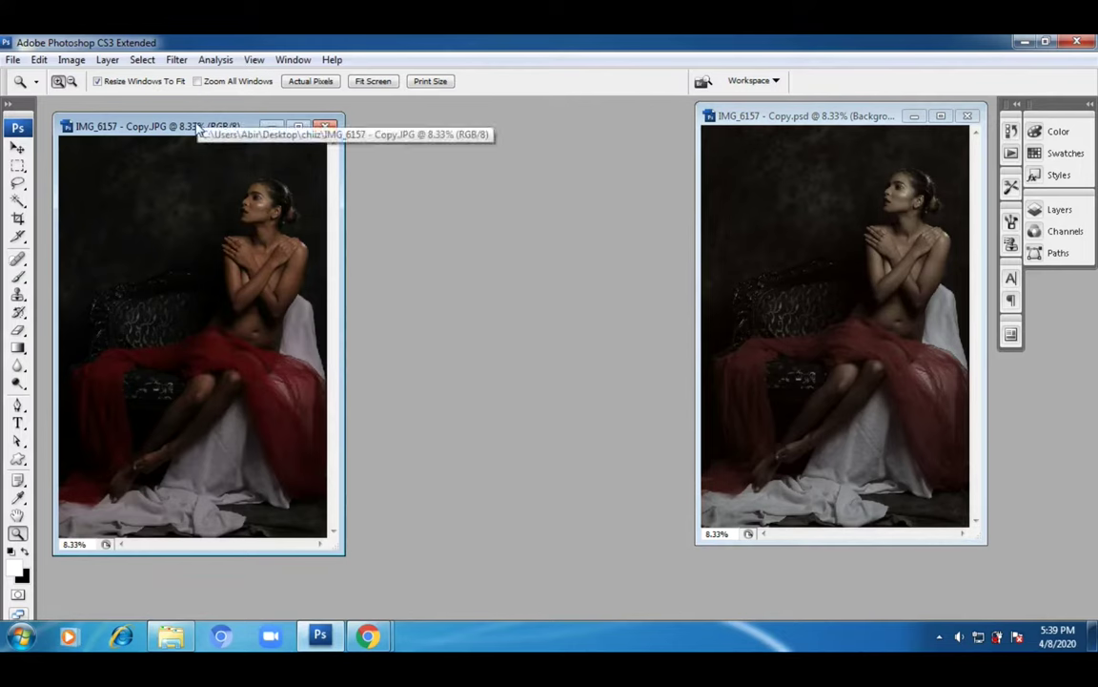
left_click_drag(198, 130, 183, 117)
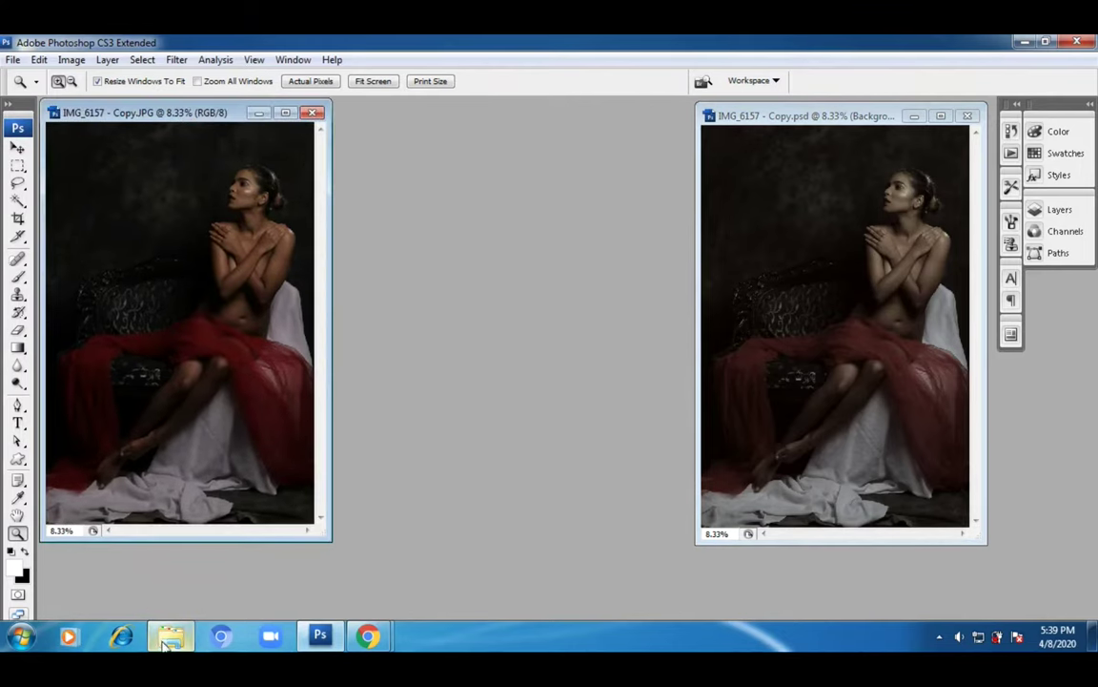
- In the chiiz folder, select the IMG_6157 JPEG and bring it over to Photoshop
left_click(166, 639)
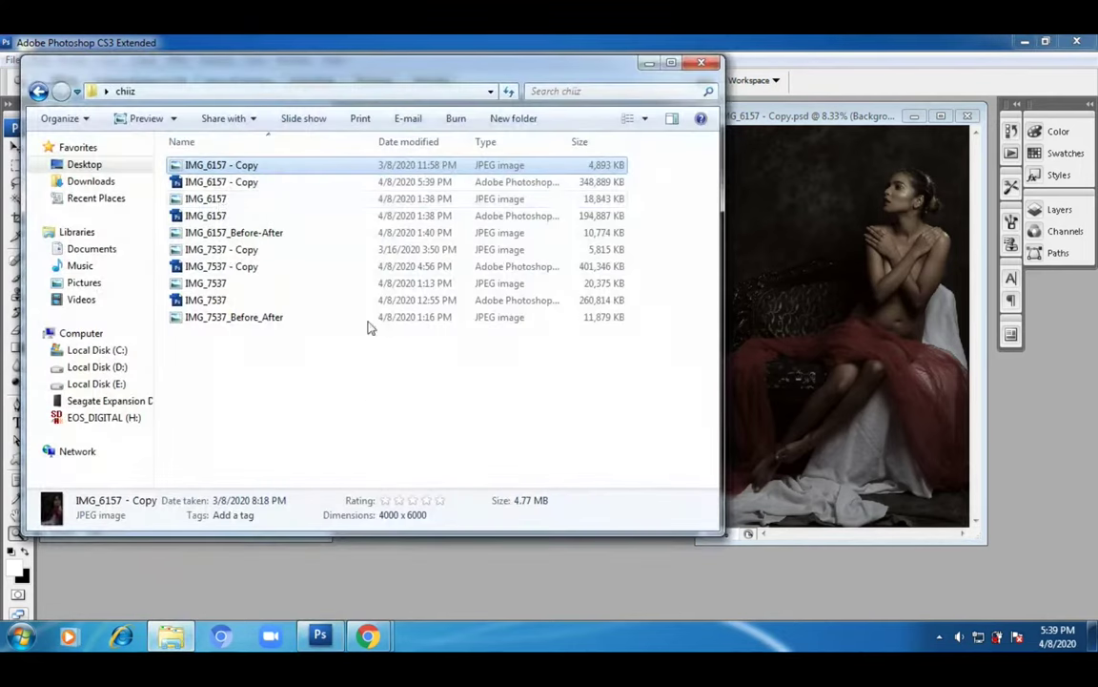
left_click(218, 252)
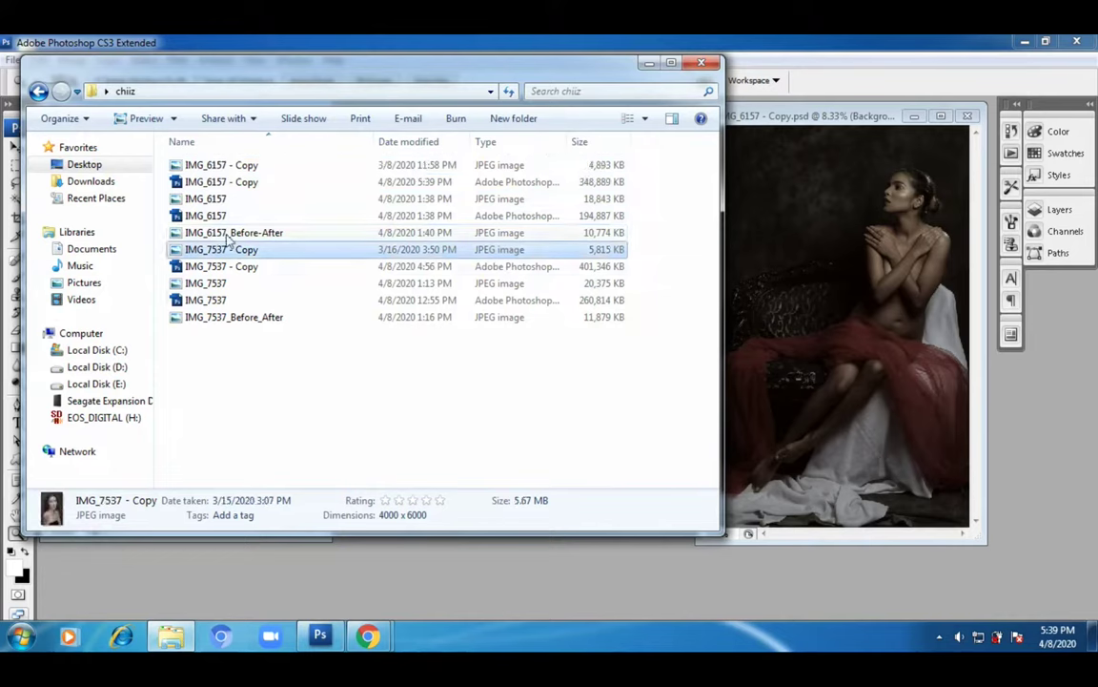
left_click(226, 201)
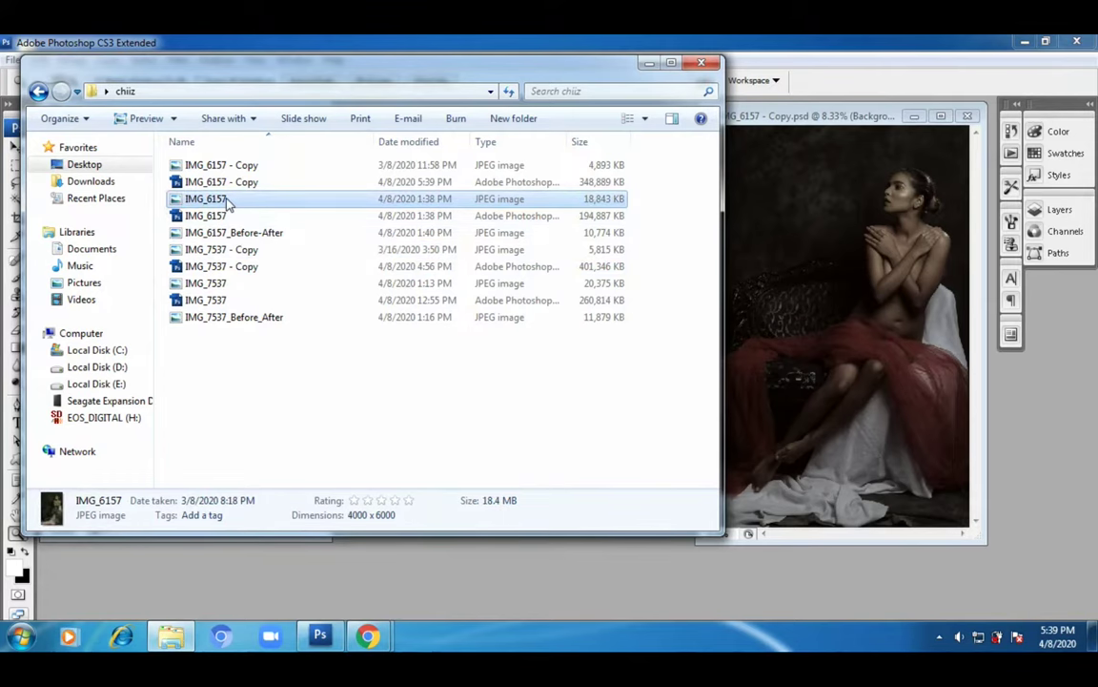
left_click(792, 489)
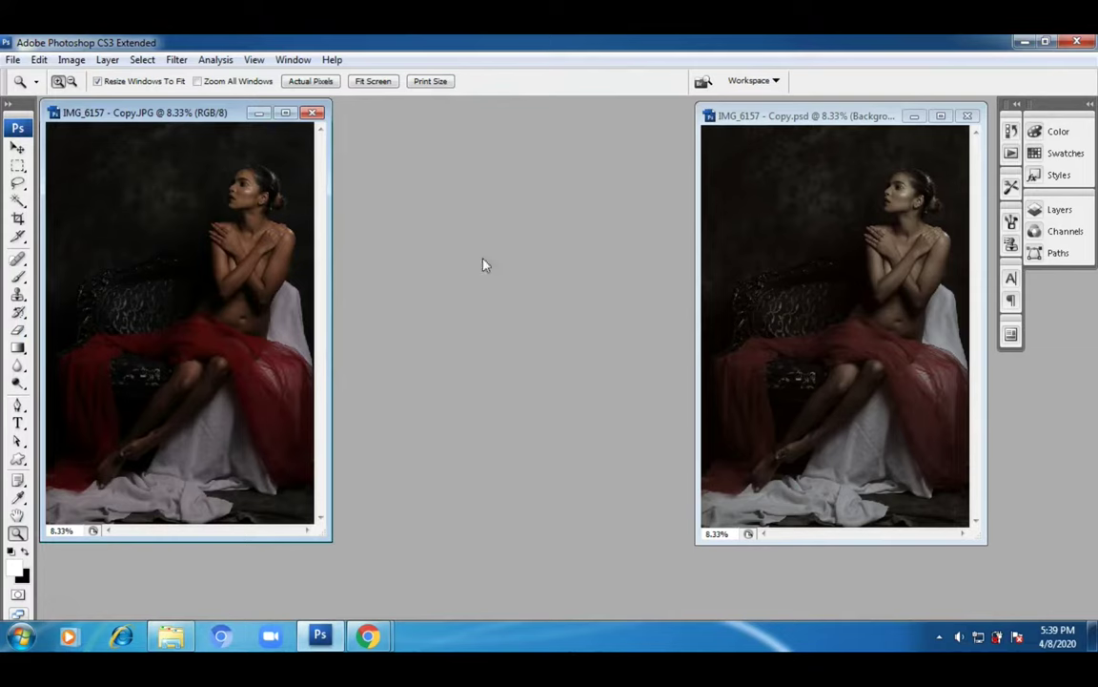
- Place IMG_6157.JPG between the copy JPEG and the PSD, then switch among all three to compare
left_click_drag(160, 124, 446, 116)
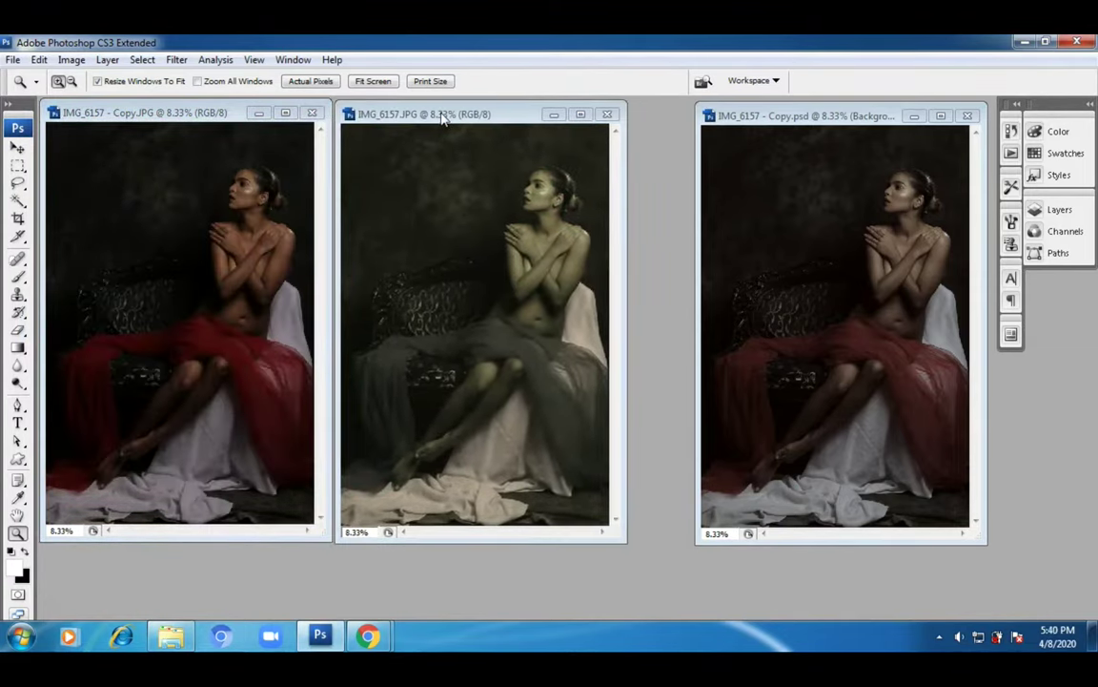
left_click_drag(802, 127, 734, 128)
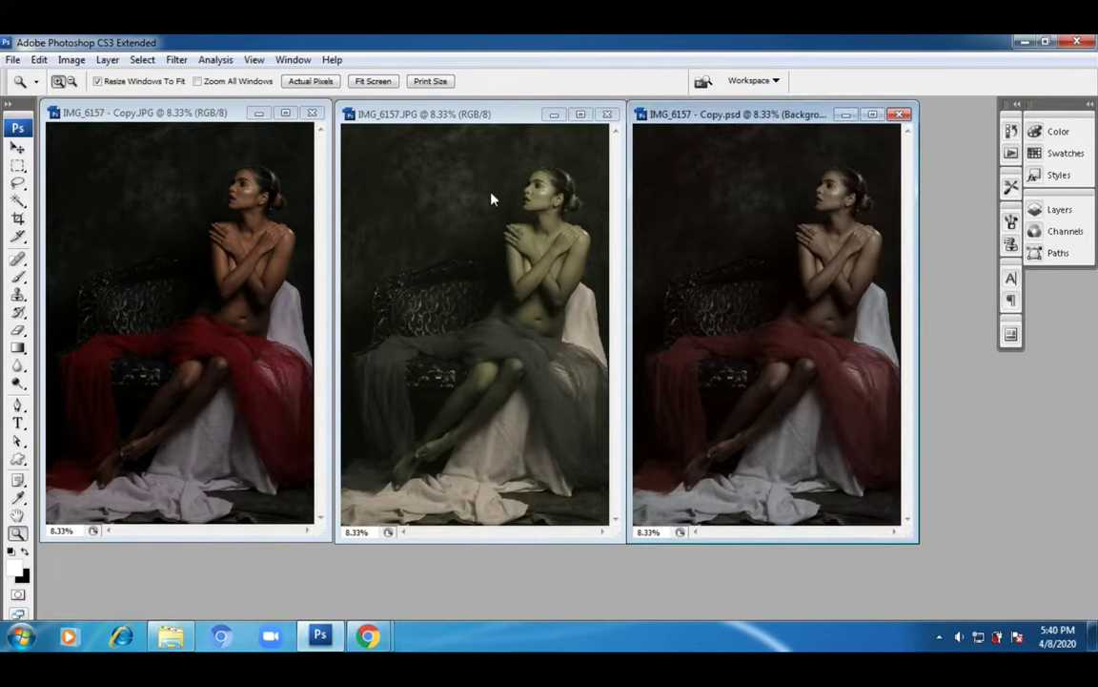
left_click(508, 117)
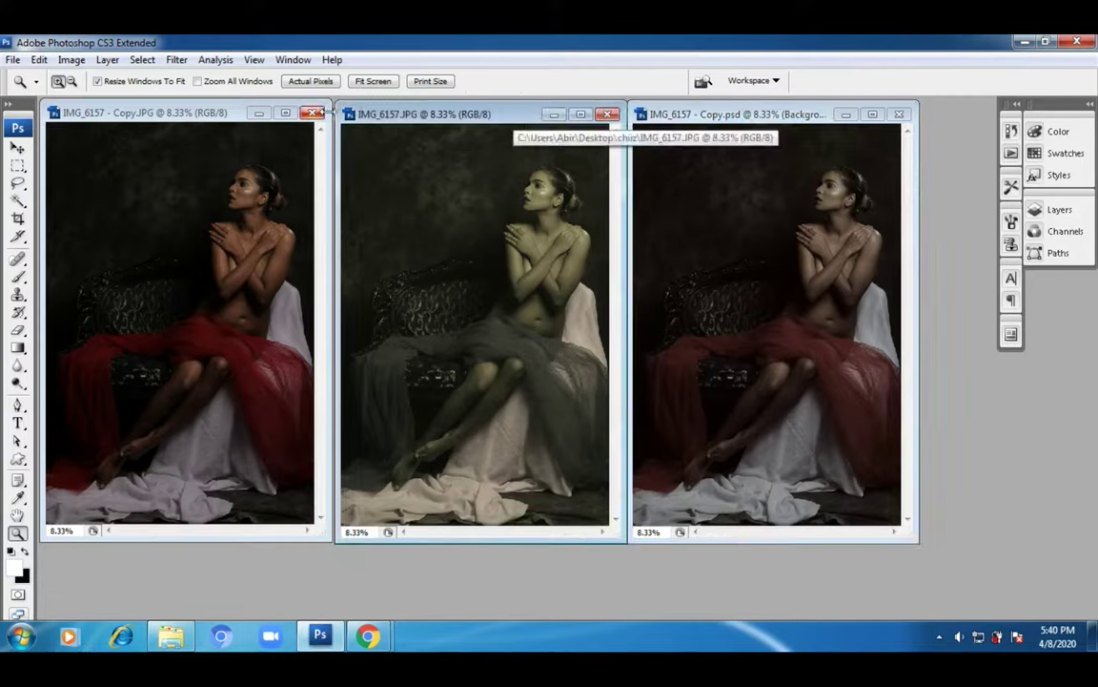
left_click(172, 116)
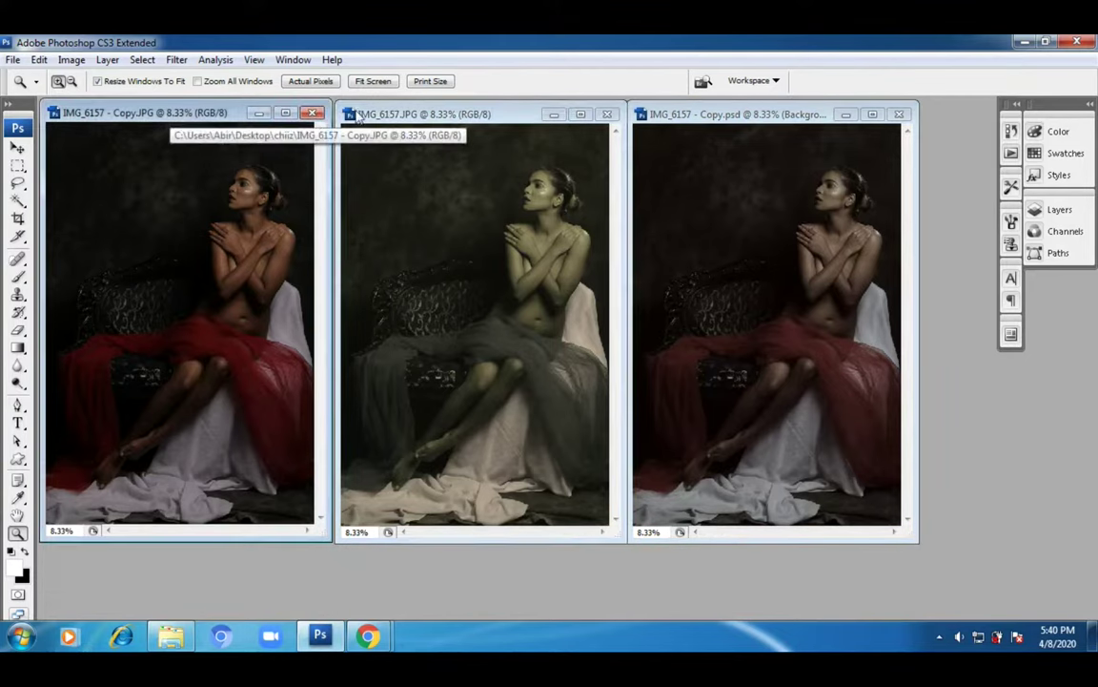
left_click(476, 114)
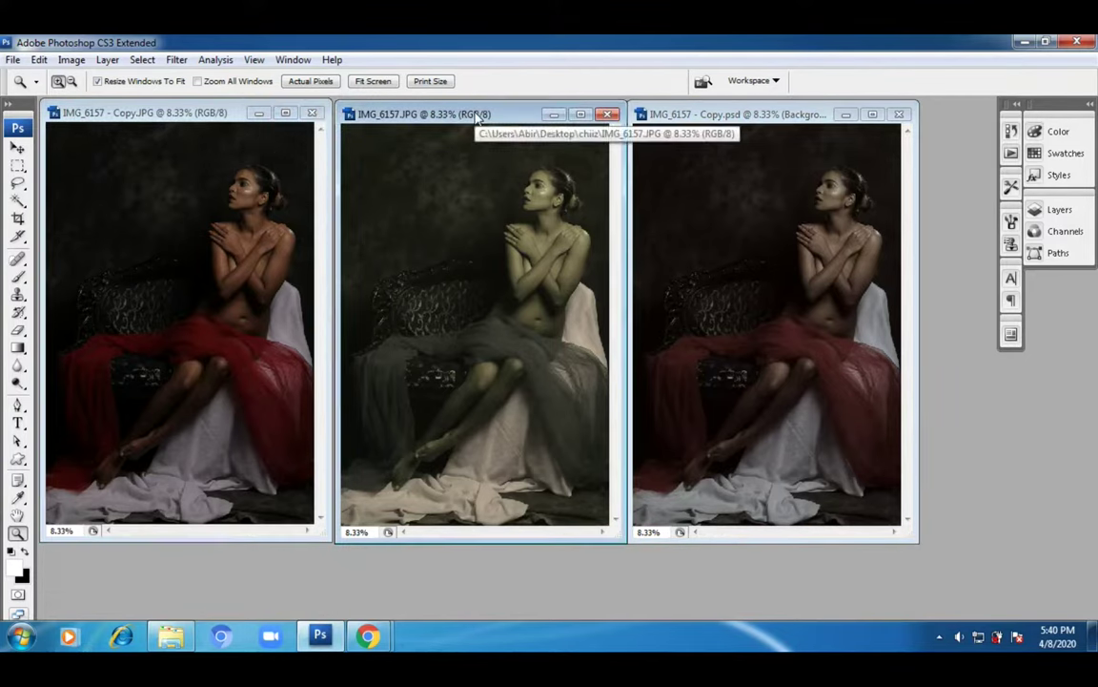
left_click(758, 115)
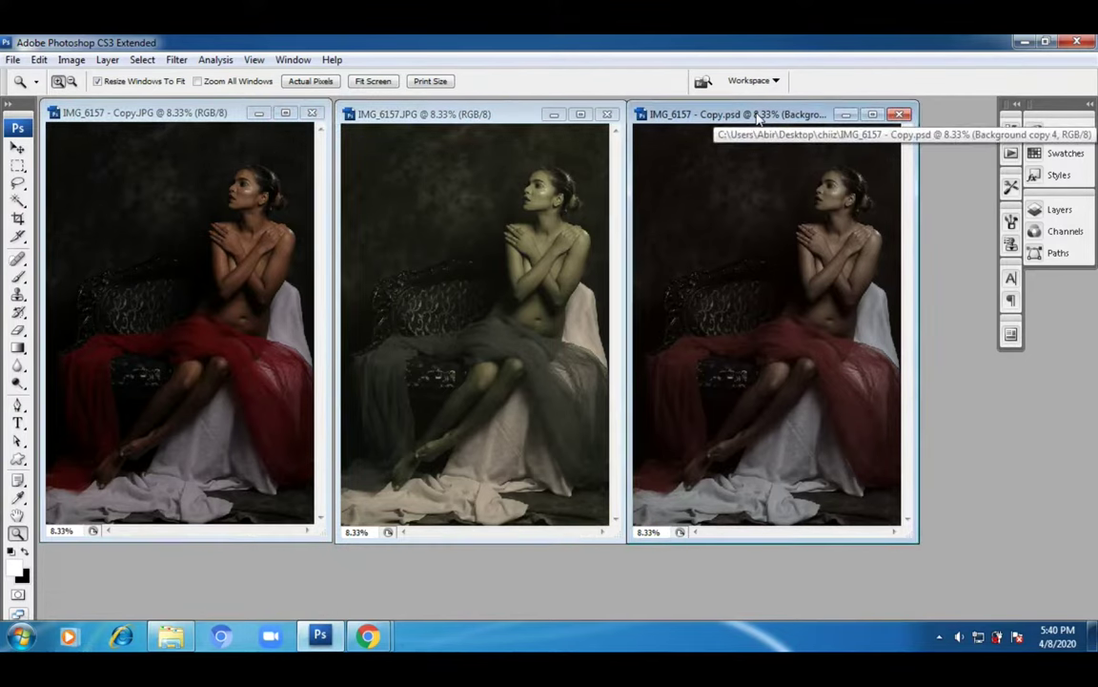
left_click(138, 112)
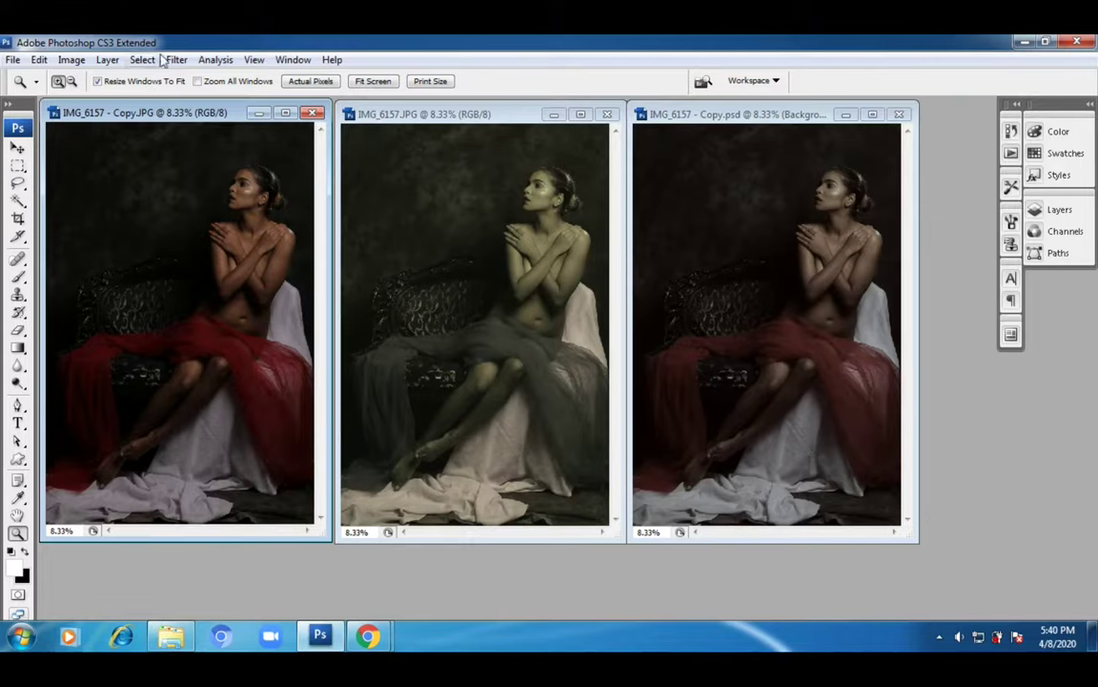
left_click(456, 113)
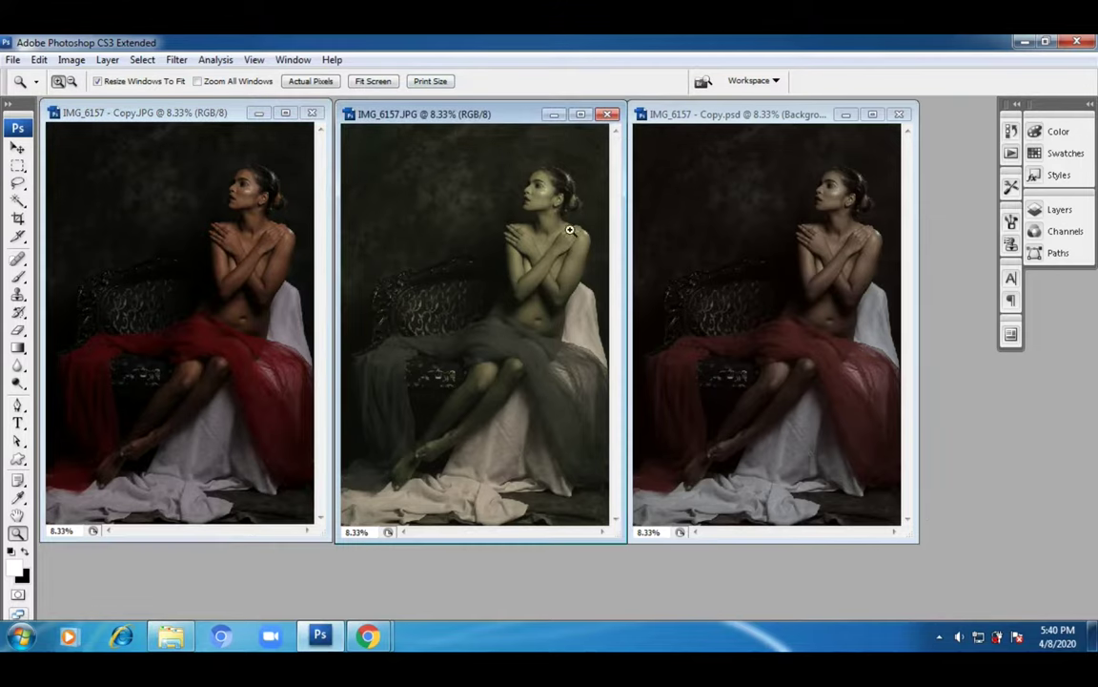
left_click(673, 113)
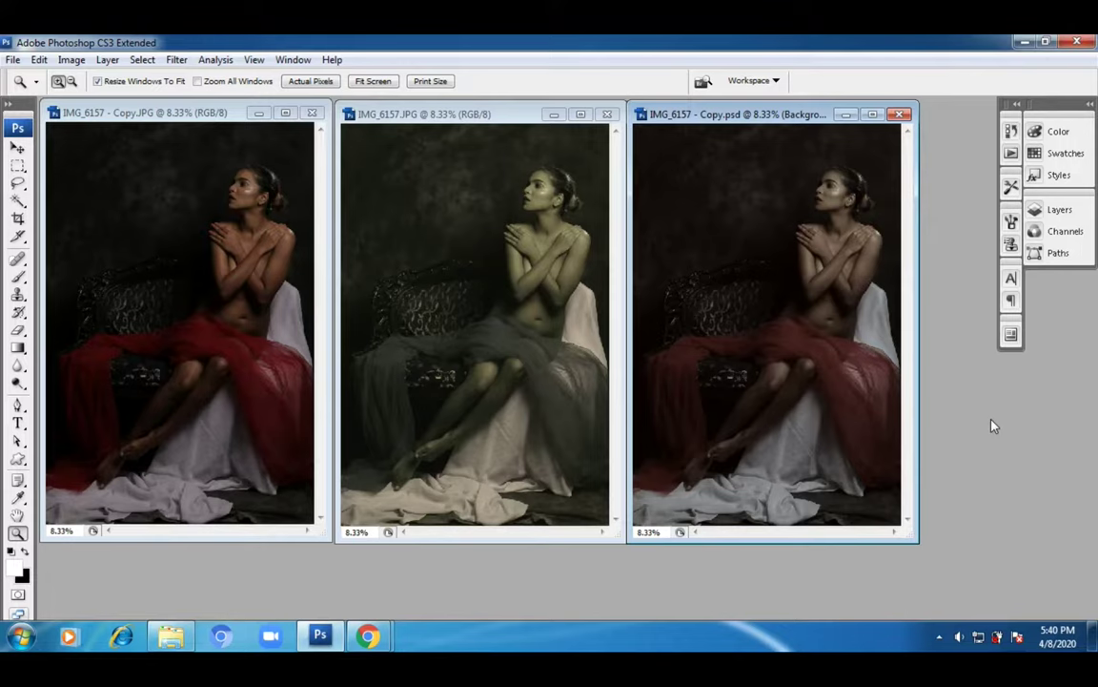
left_click(386, 645)
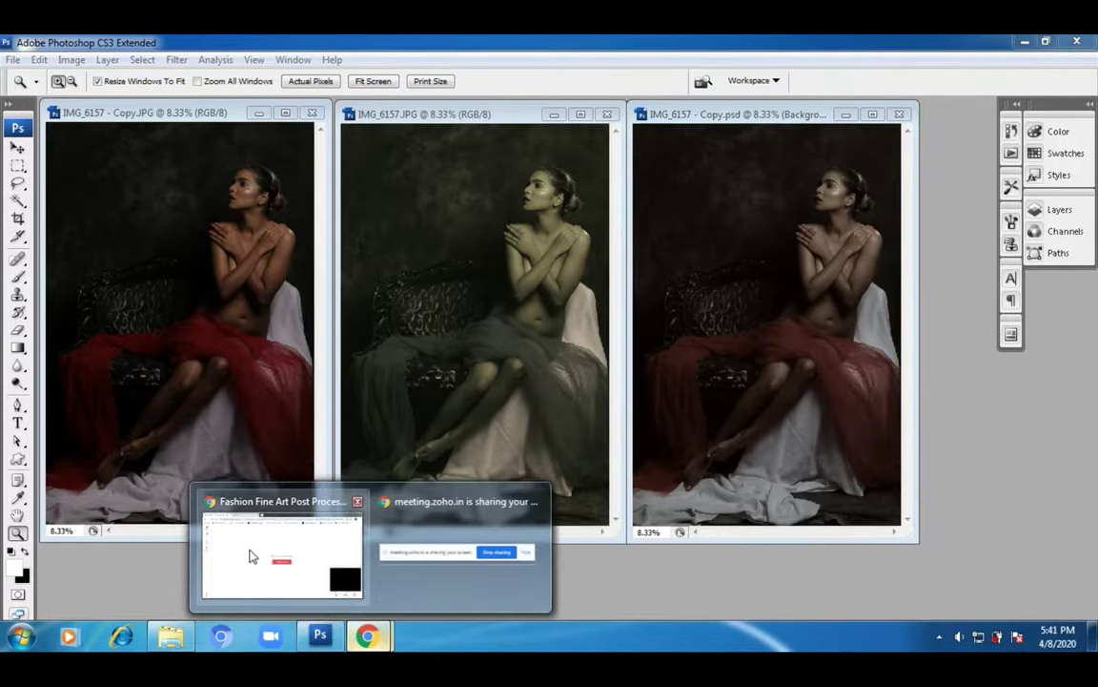
mouse_move(217, 552)
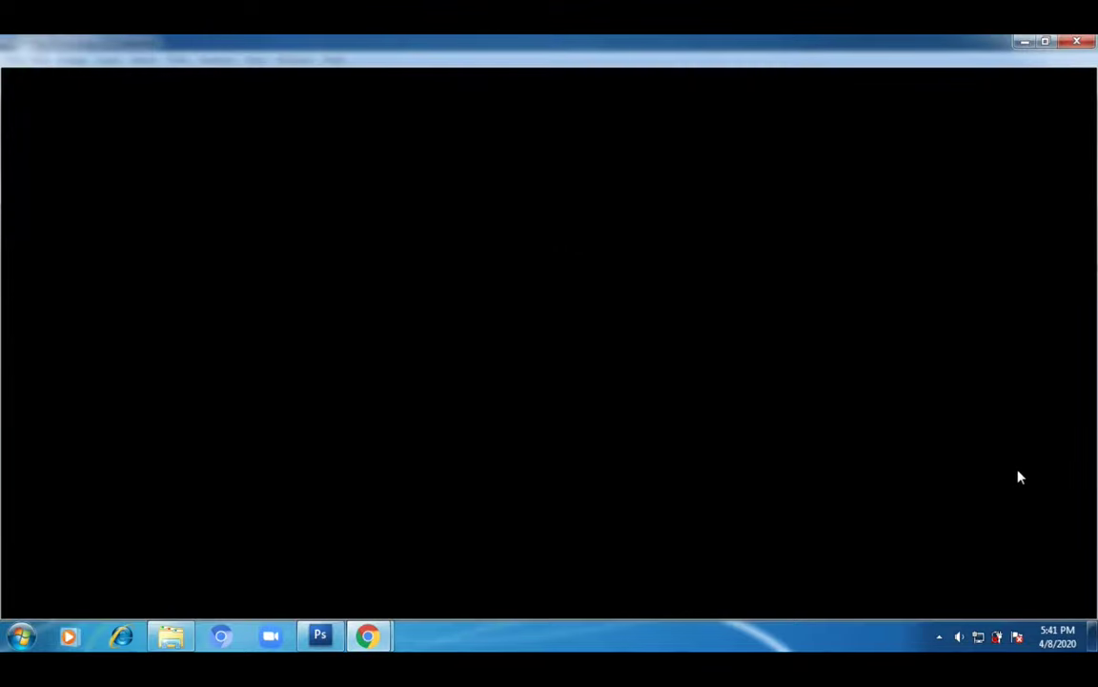
left_click(1022, 48)
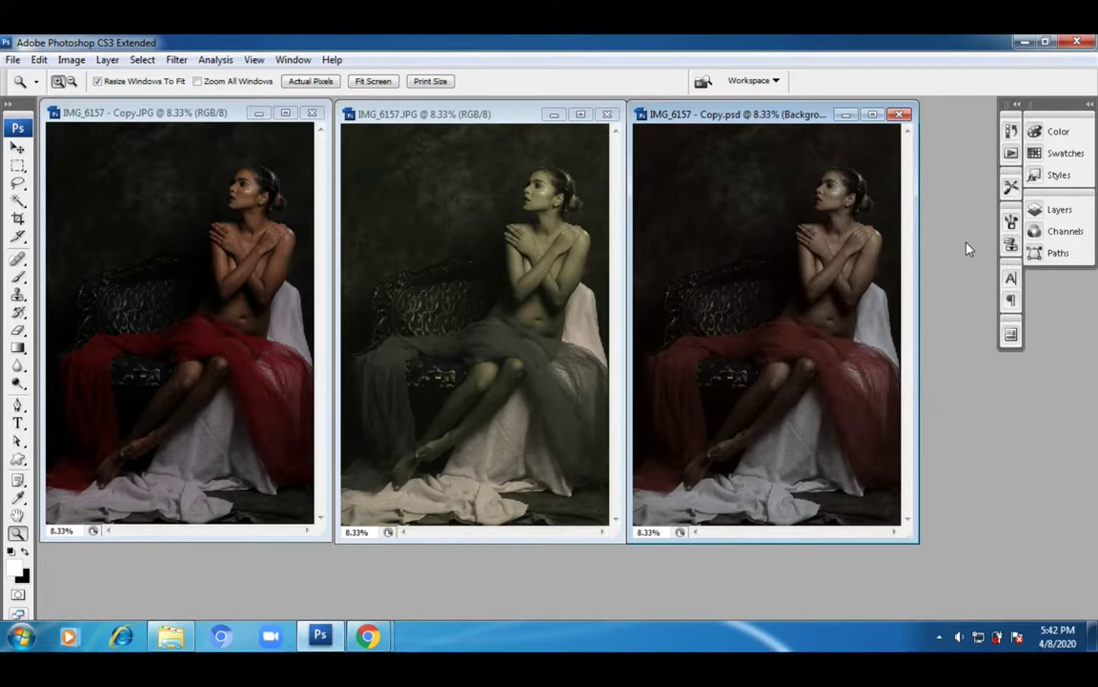
- Minimize Photoshop and the chiiz folder, and bring up the Chrome window showing the lens presentation
left_click(1026, 42)
left_click(650, 63)
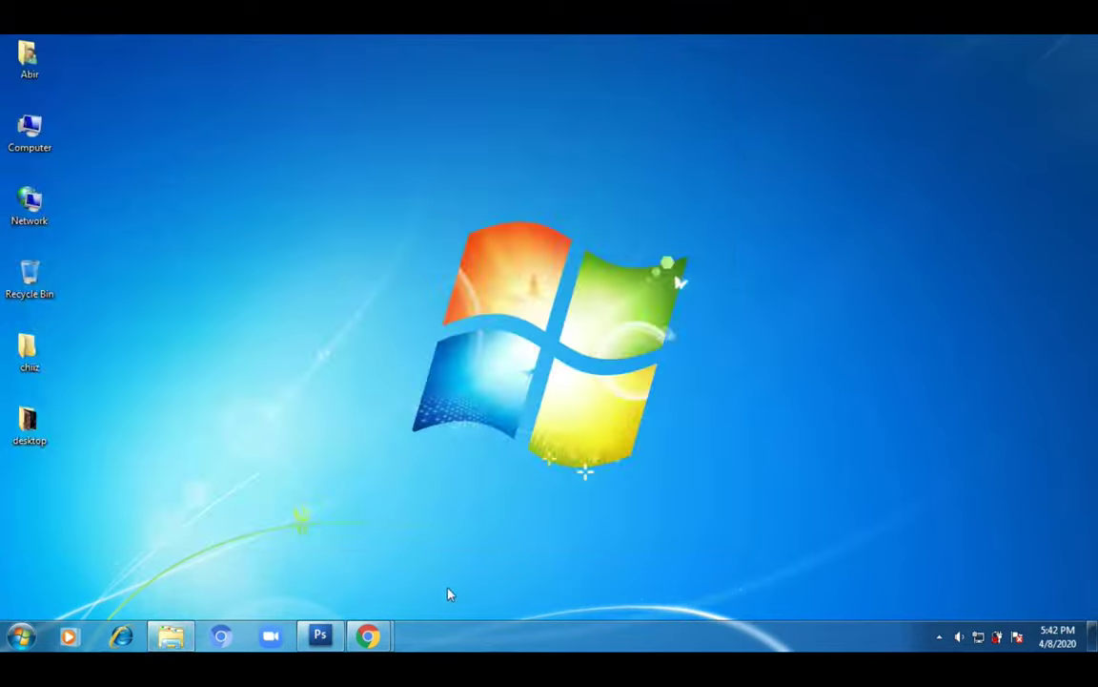
left_click(370, 635)
left_click(301, 572)
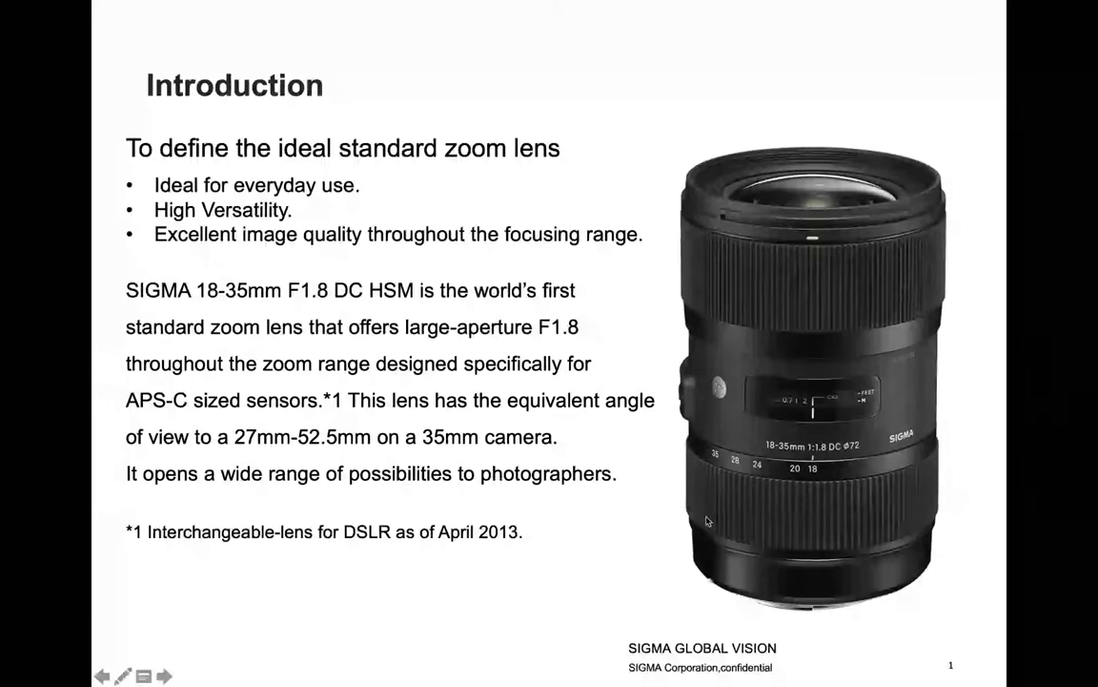
left_click(707, 521)
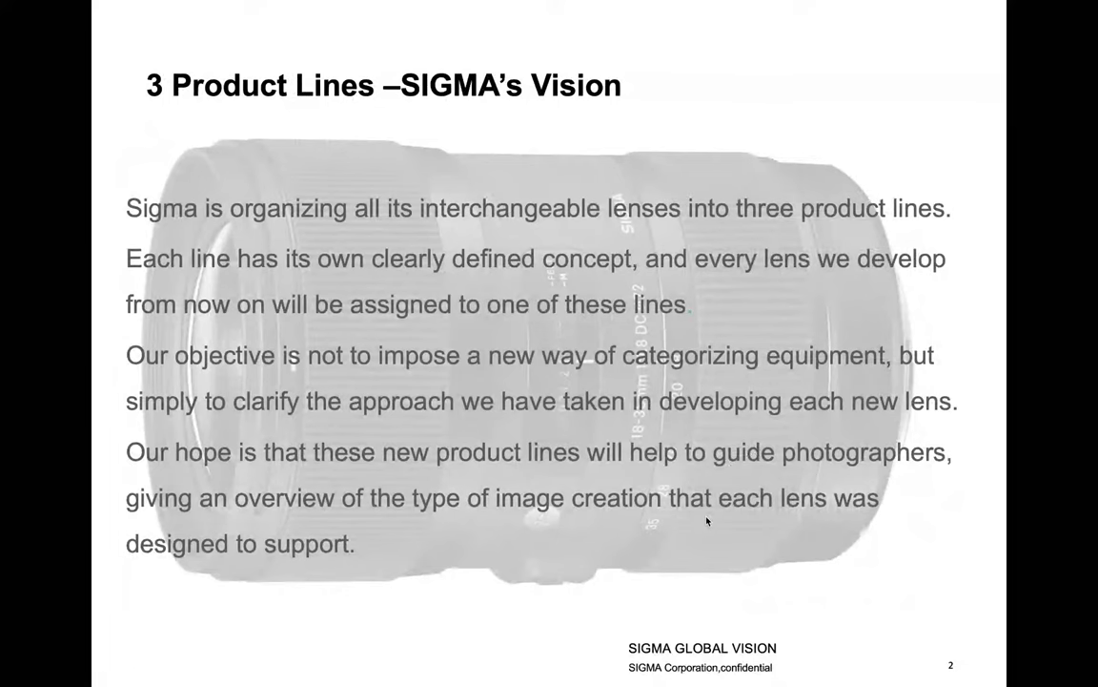
key("Left")
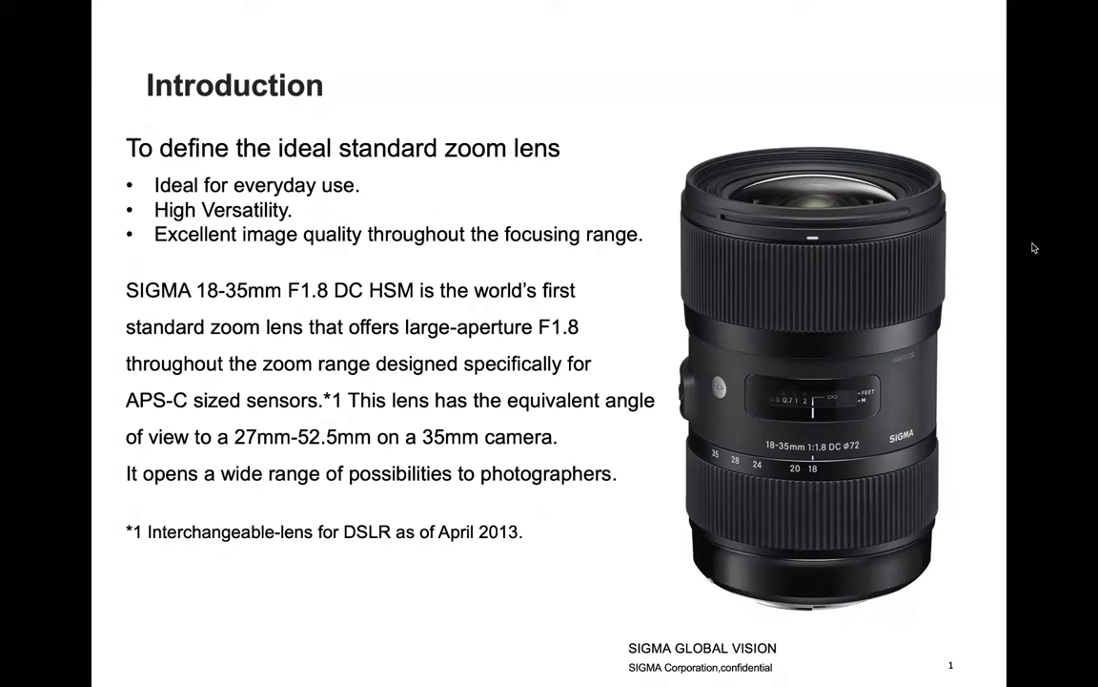
- Advance the slideshow through 3 Product Lines, Contemporary/Art/Sports and Art lens slides to Lens Construction
key("Right")
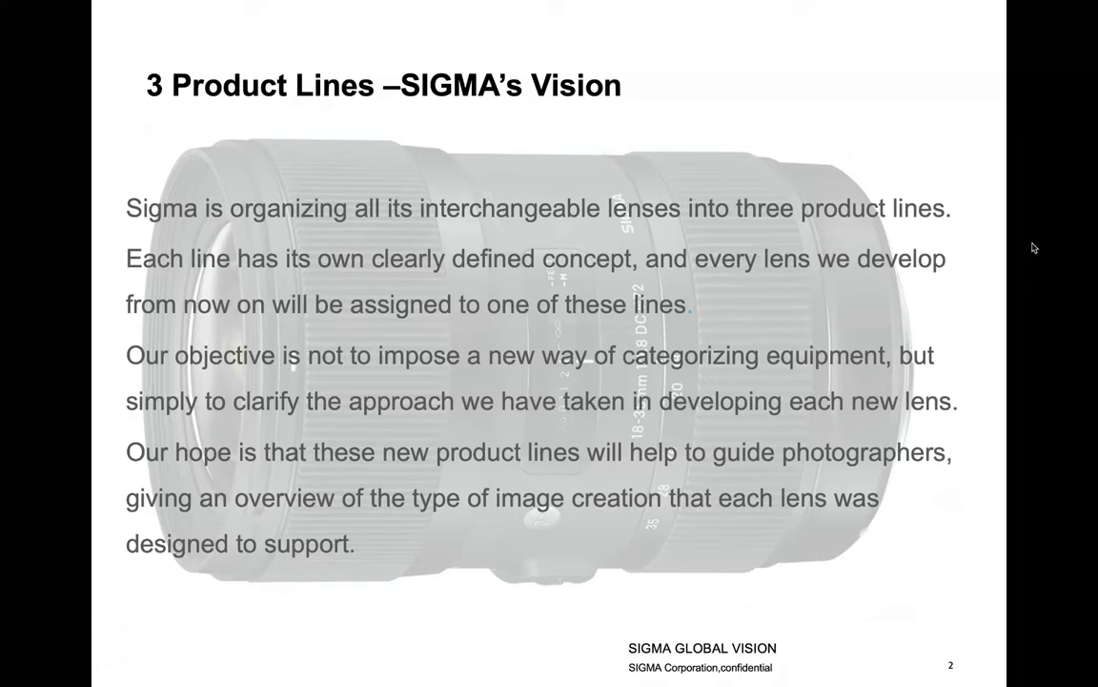
key("Right")
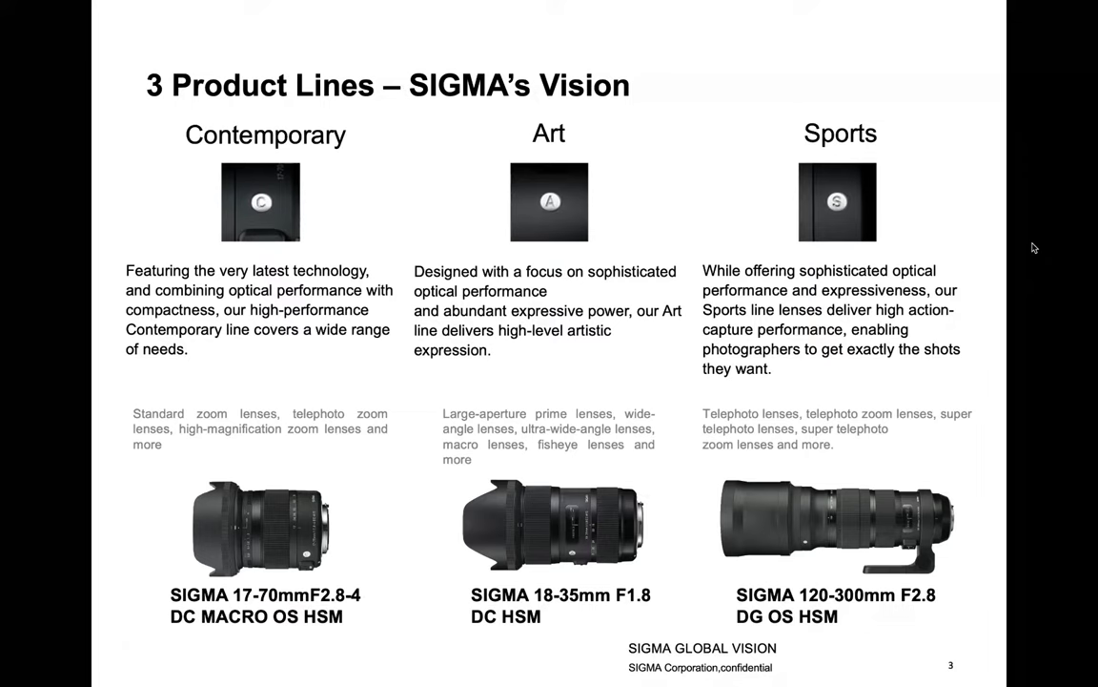
key("Right")
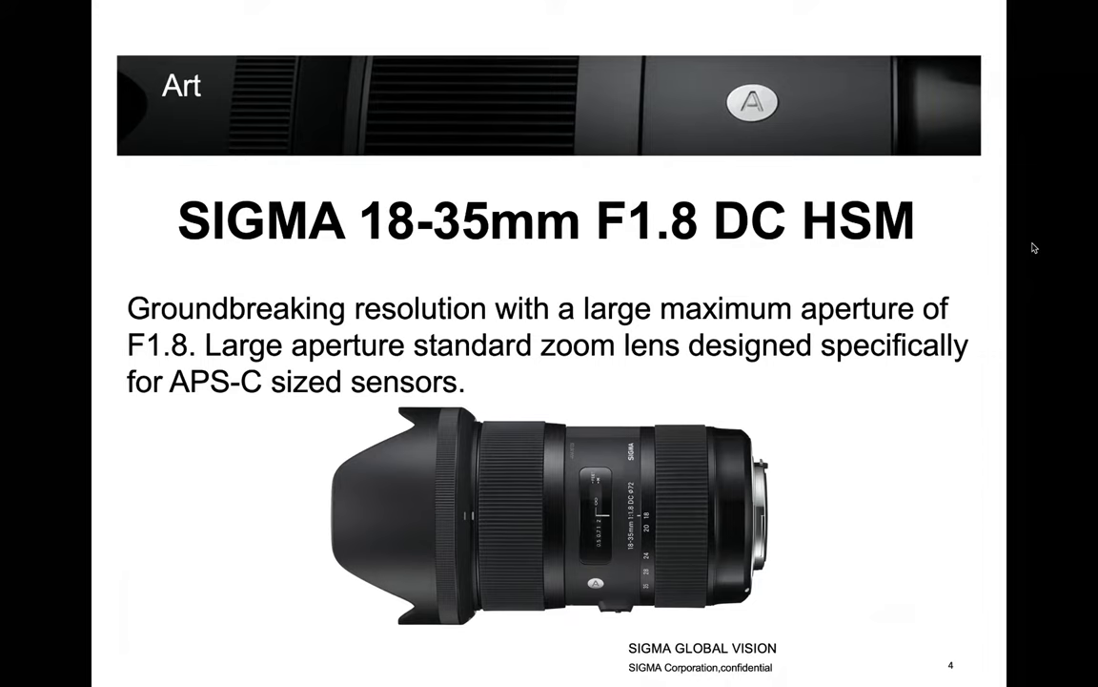
key("Right")
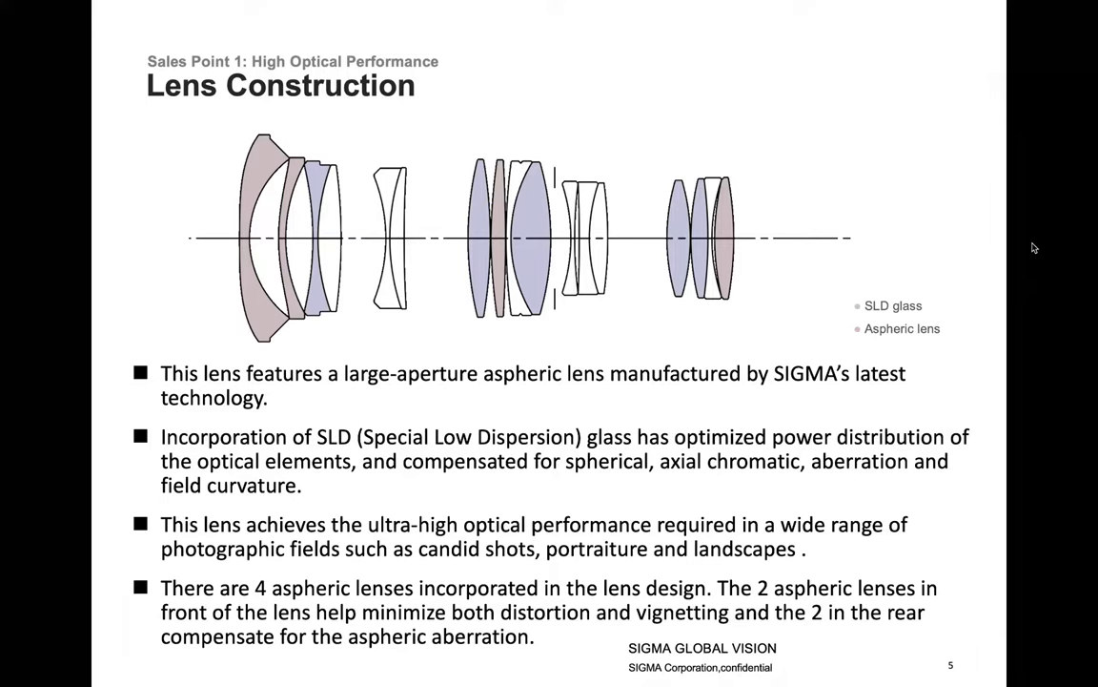
- Show the MTF Chart slide, then move on to slide 7, Distortion Chart
key("Right")
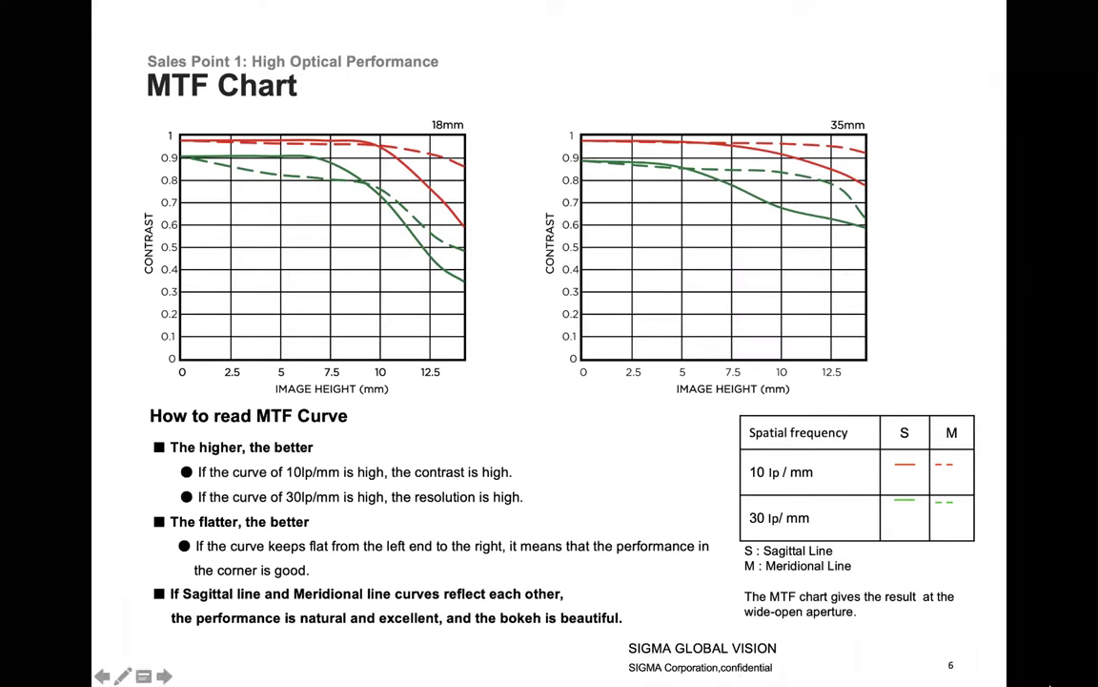
mouse_move(887, 632)
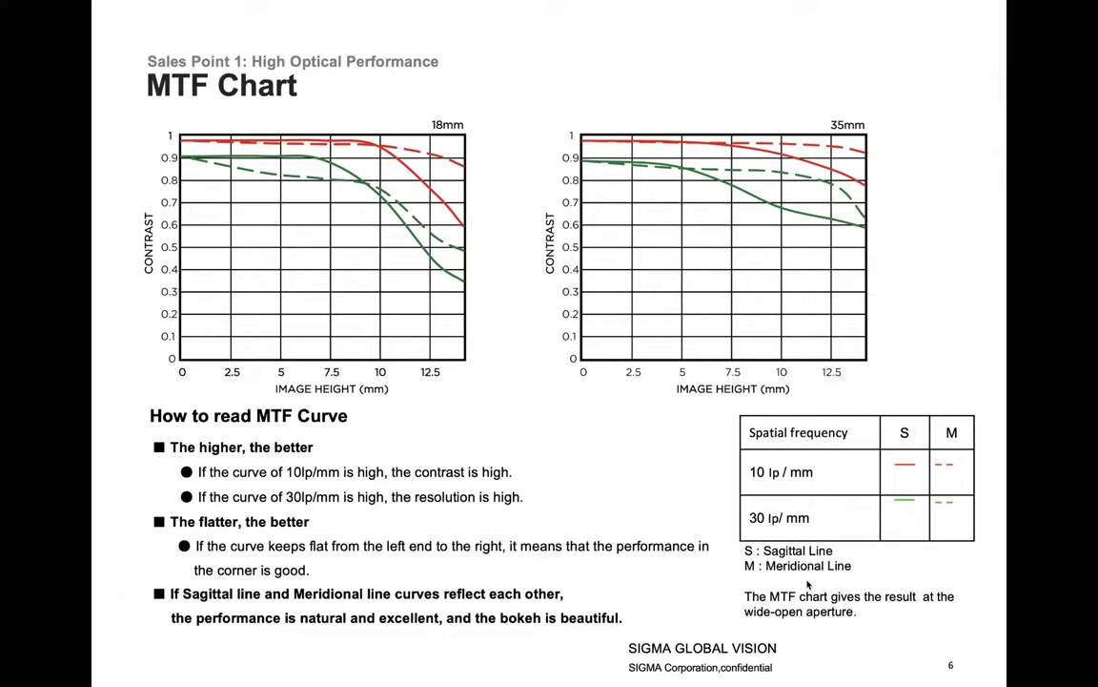
left_click(820, 566)
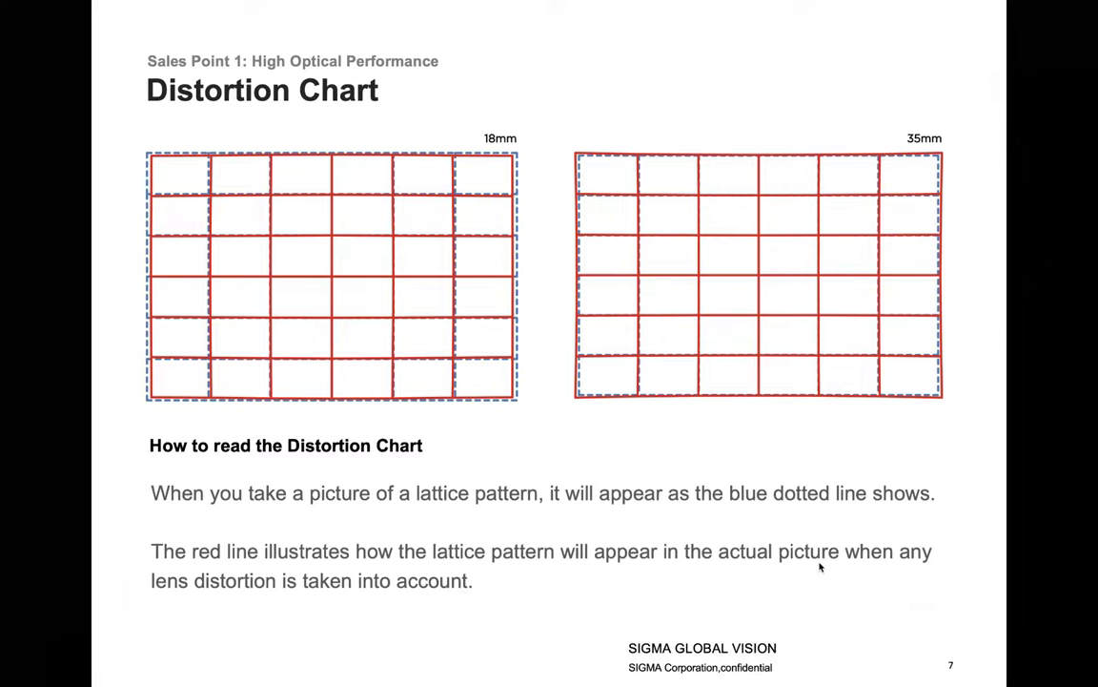
- Advance through slide 8, Vignetting Chart, to the flare and ghosting slide
key("Right")
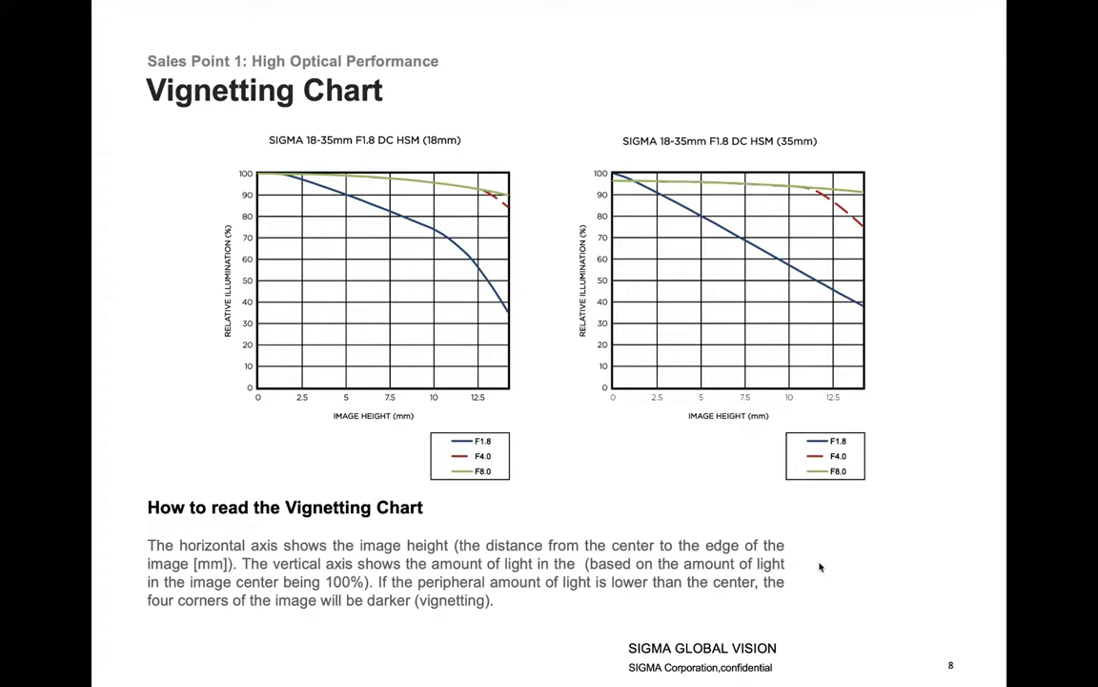
key("Right")
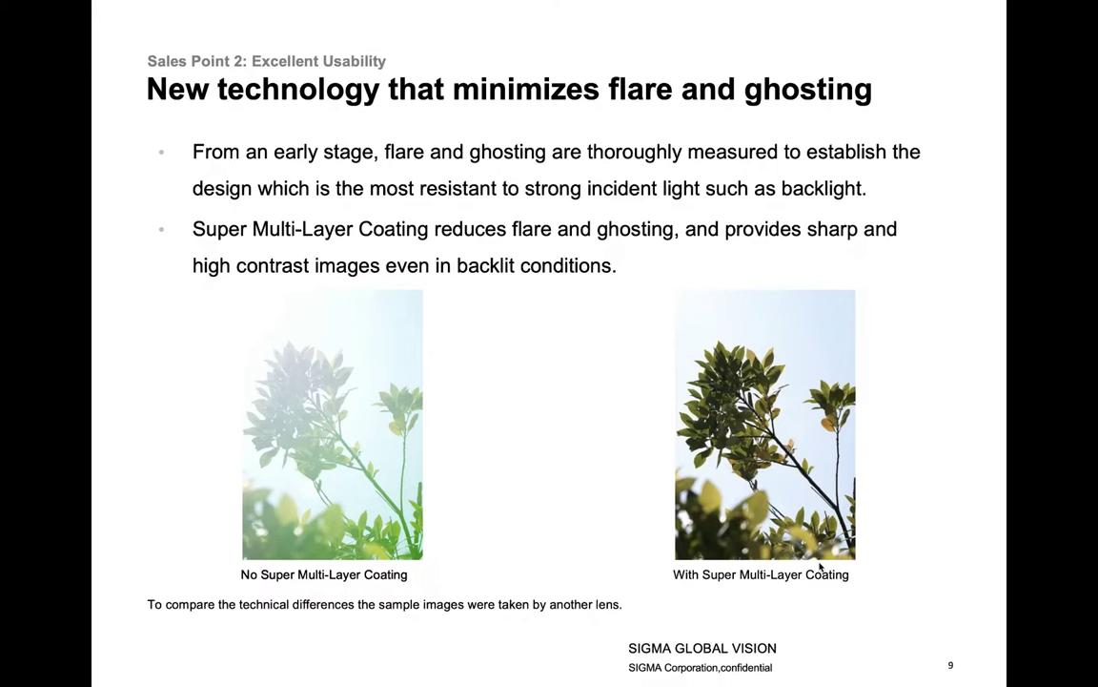
- Advance the slideshow to slide 10, Hyper Sonic Motor (HSM) incorporation
left_click(819, 568)
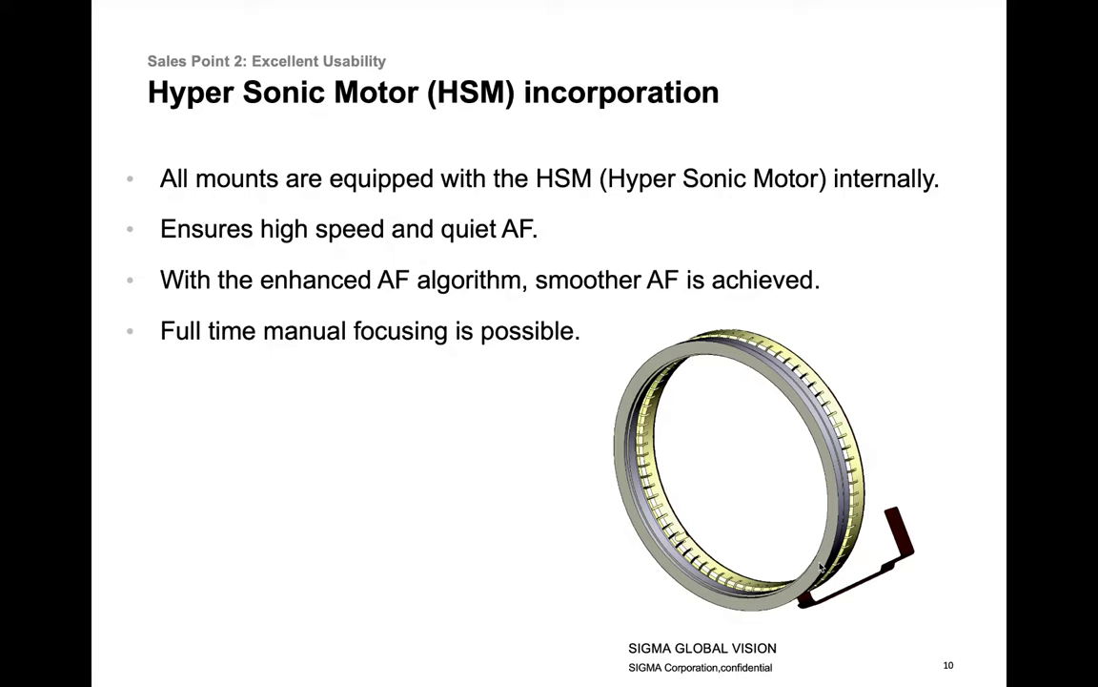
- Advance the slideshow to slide 11, the 9 Blade rounded diaphragm bokeh comparison
left_click(820, 566)
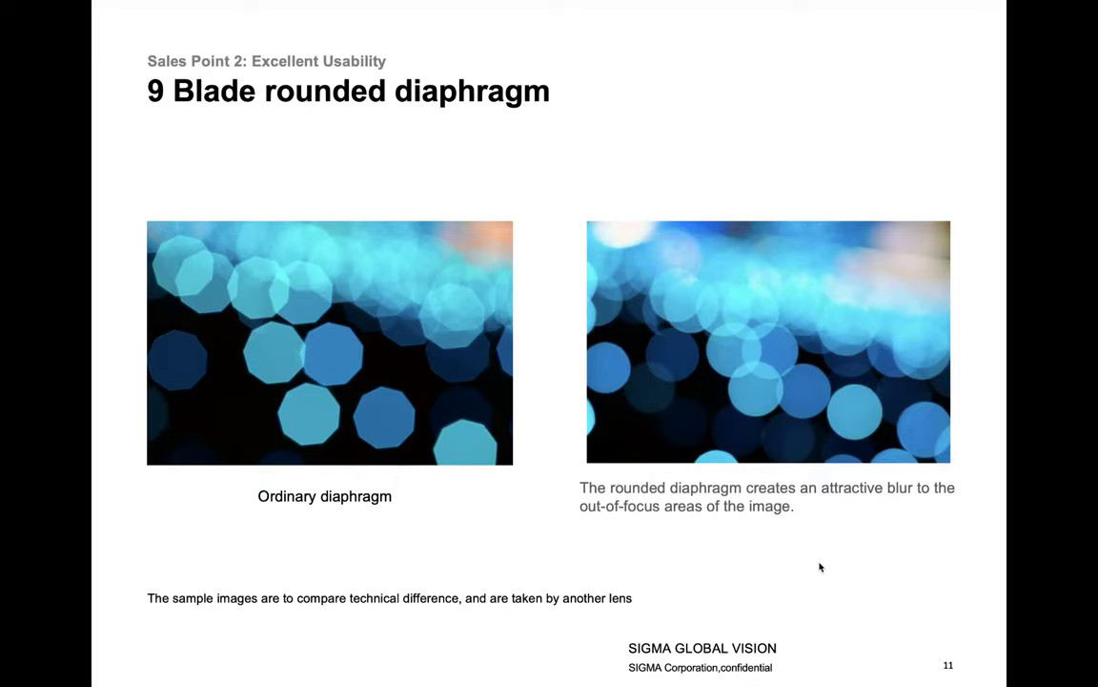
- Try to advance from the rounded diaphragm slide toward the SIGMA USB DOCK slide
key("Right")
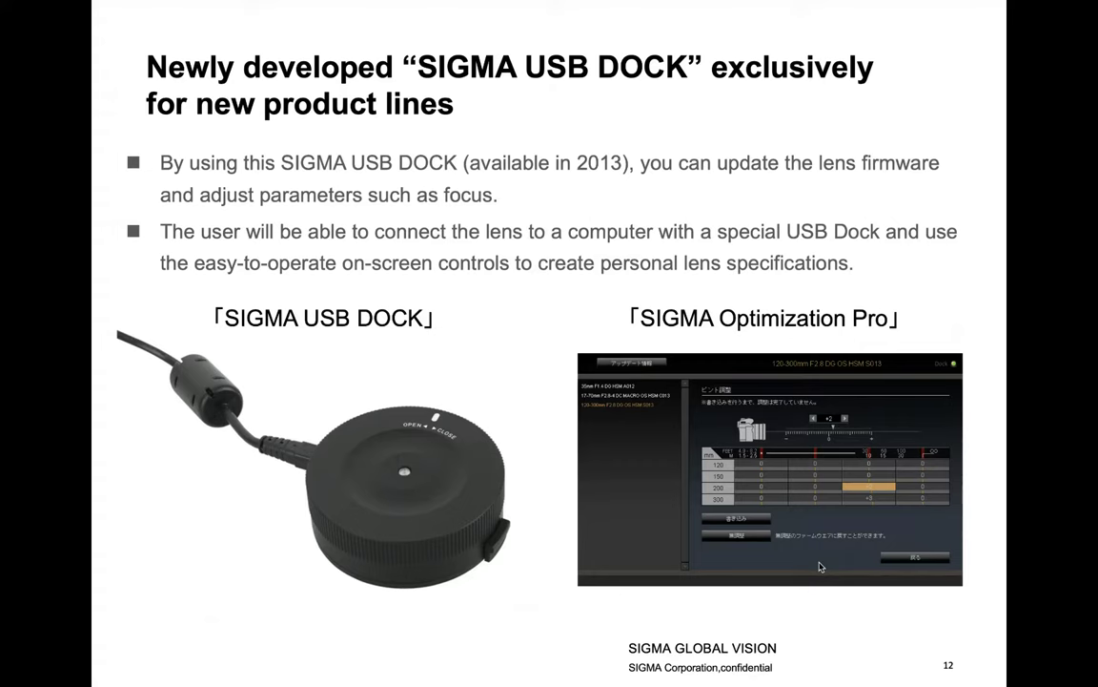
- Click through the slideshow past the A1 MTF slide toward the recommended lenses slide
left_click(818, 566)
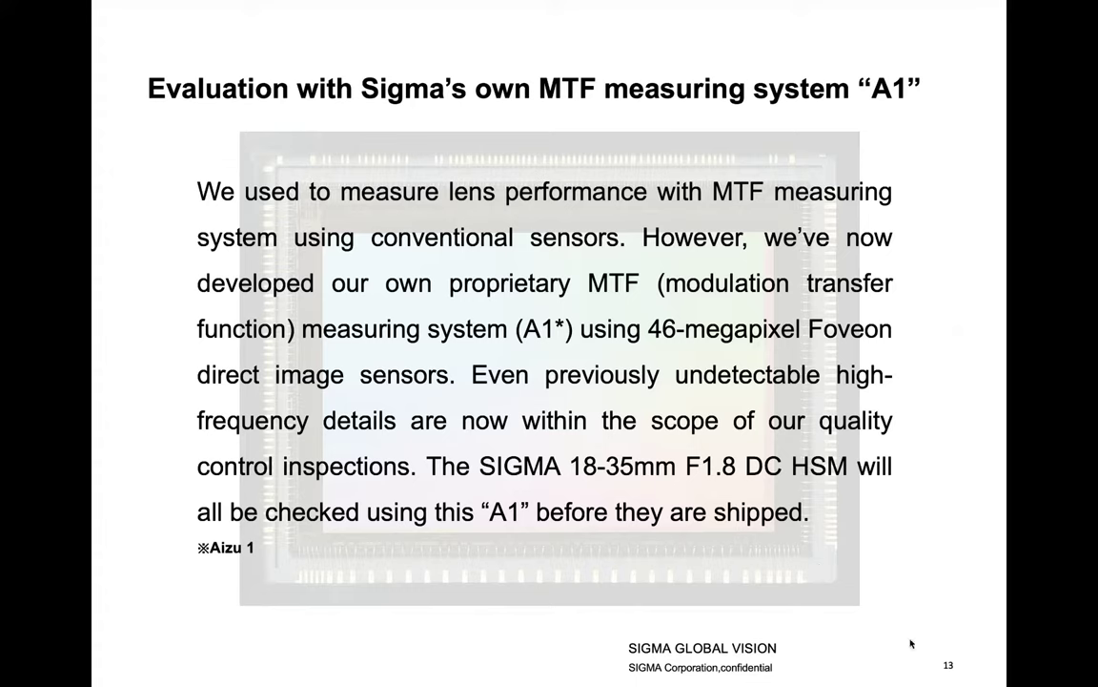
mouse_move(888, 675)
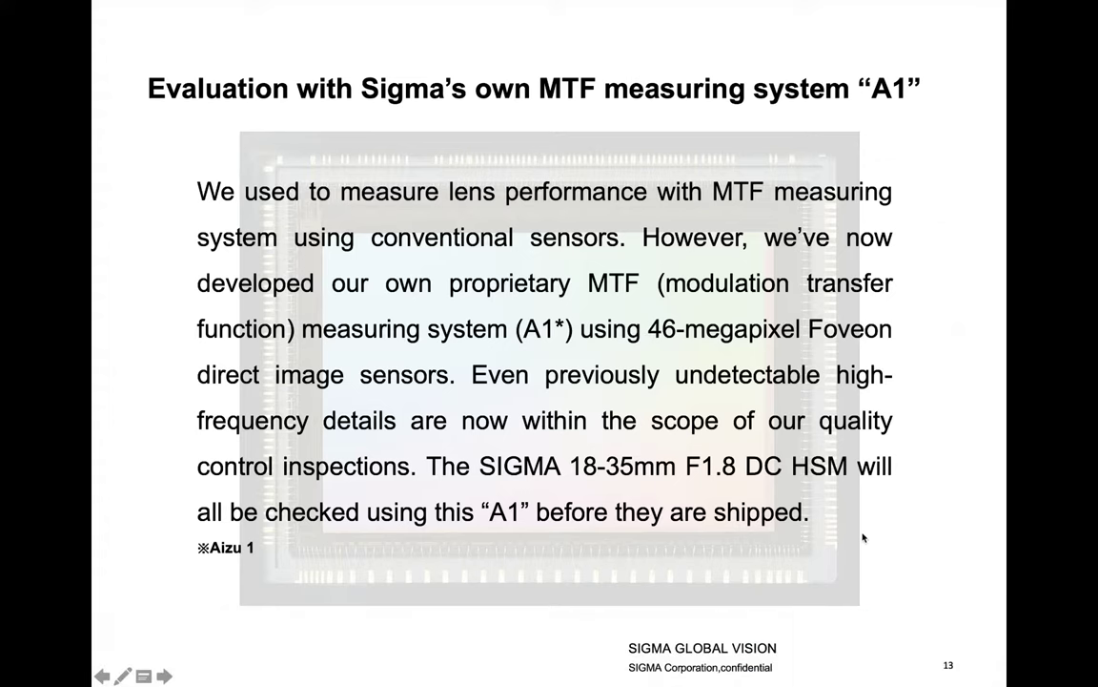
left_click(863, 539)
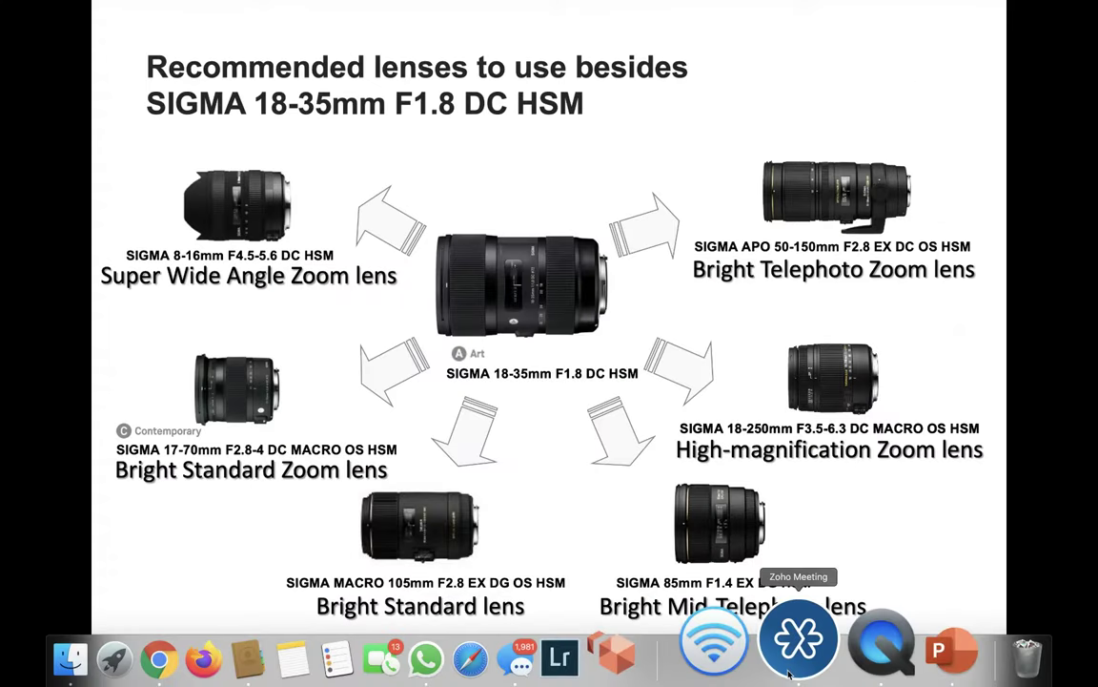
- Bring Zoho Meeting forward, switch desktop spaces back to the slideshow, and step back to slide 13
left_click(793, 658)
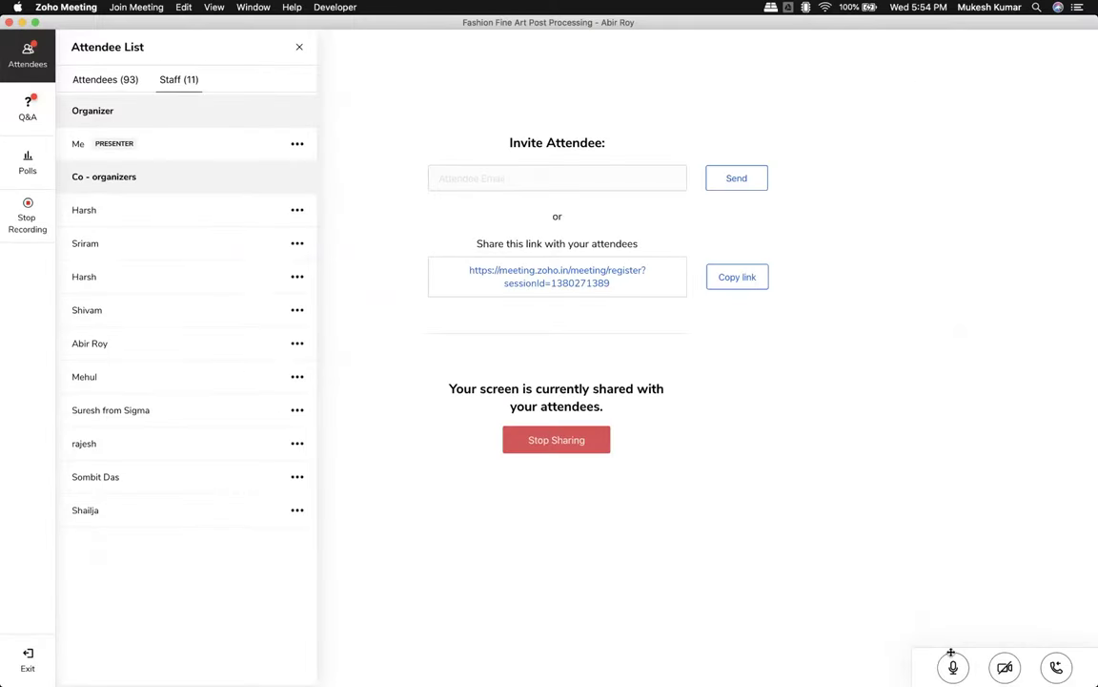
key("ctrl+Right")
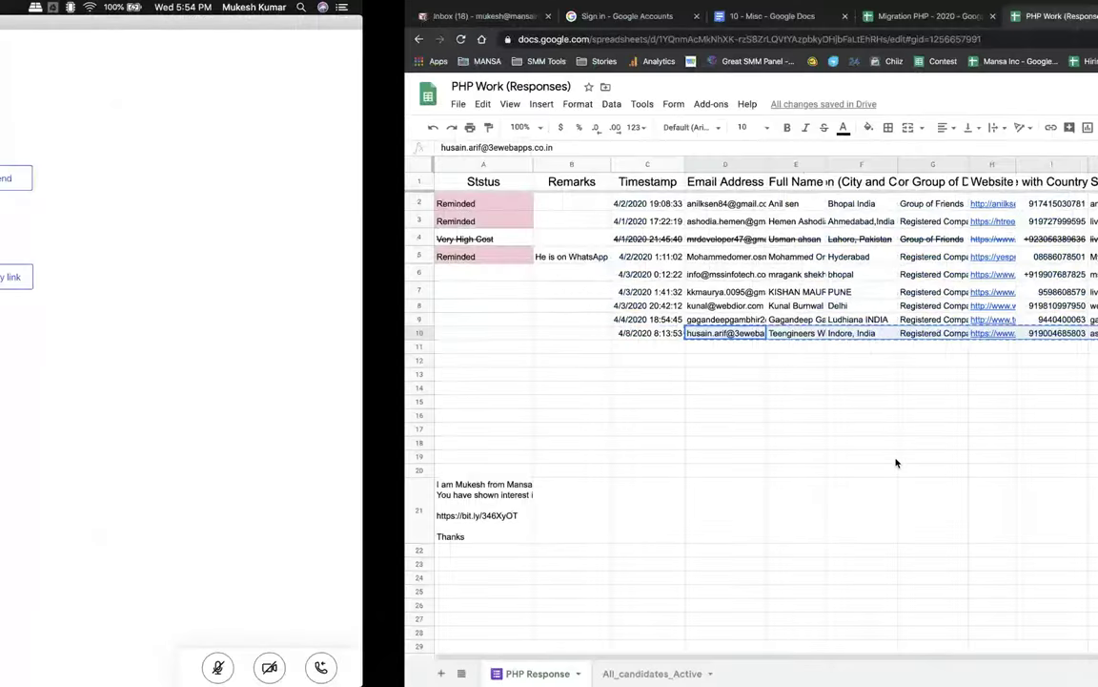
key("ctrl+Left")
key("ctrl+Left")
key("Left")
key("Left")
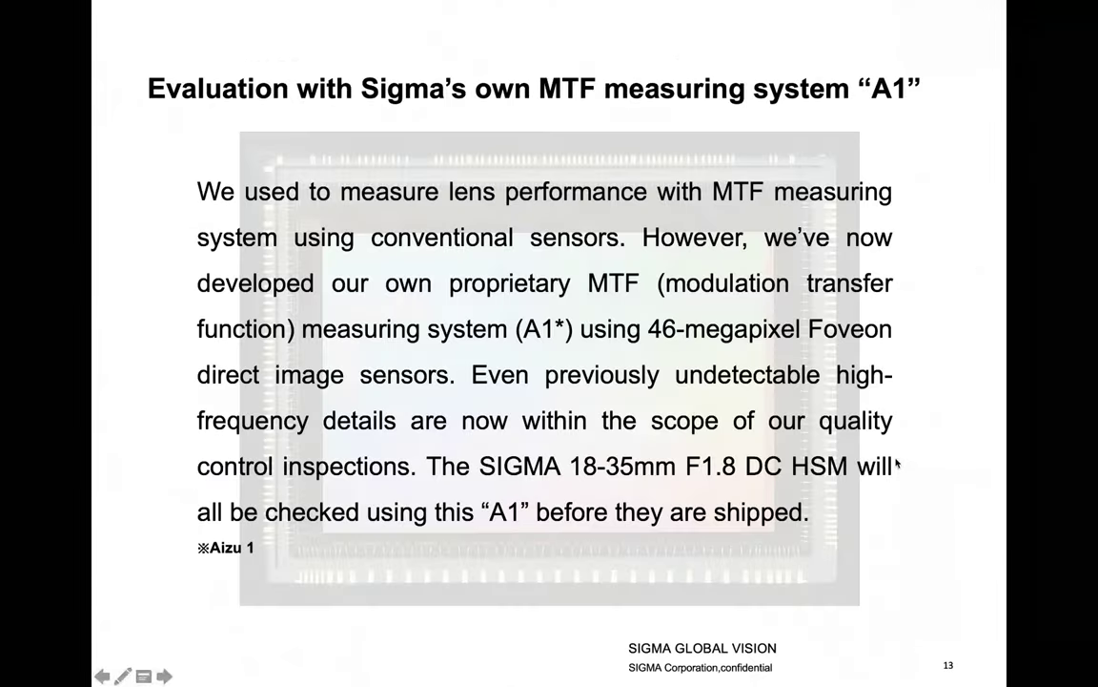
- Advance to slide 14 of recommended lenses, then bring the Zoho Meeting window forward
key("Right")
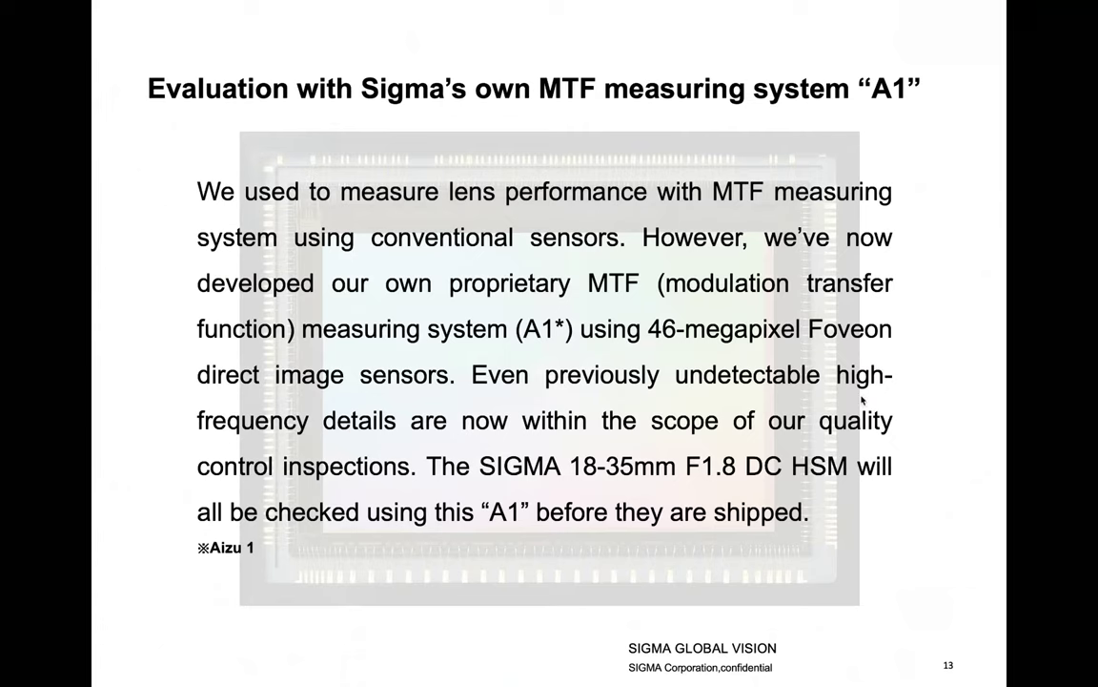
key("Right")
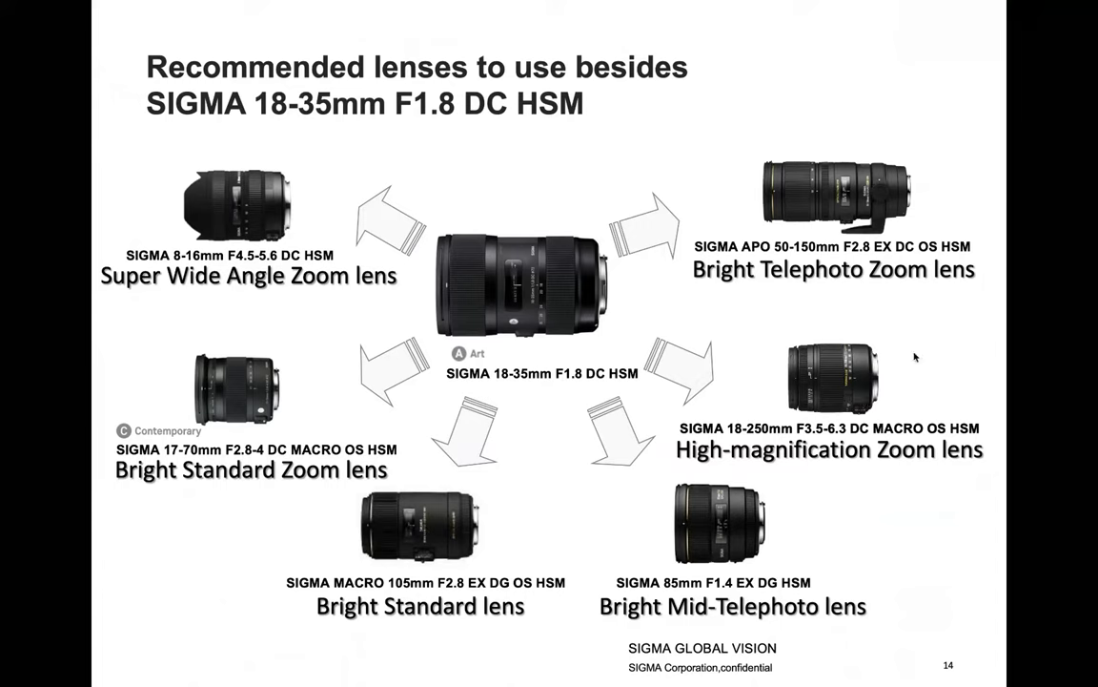
mouse_move(811, 667)
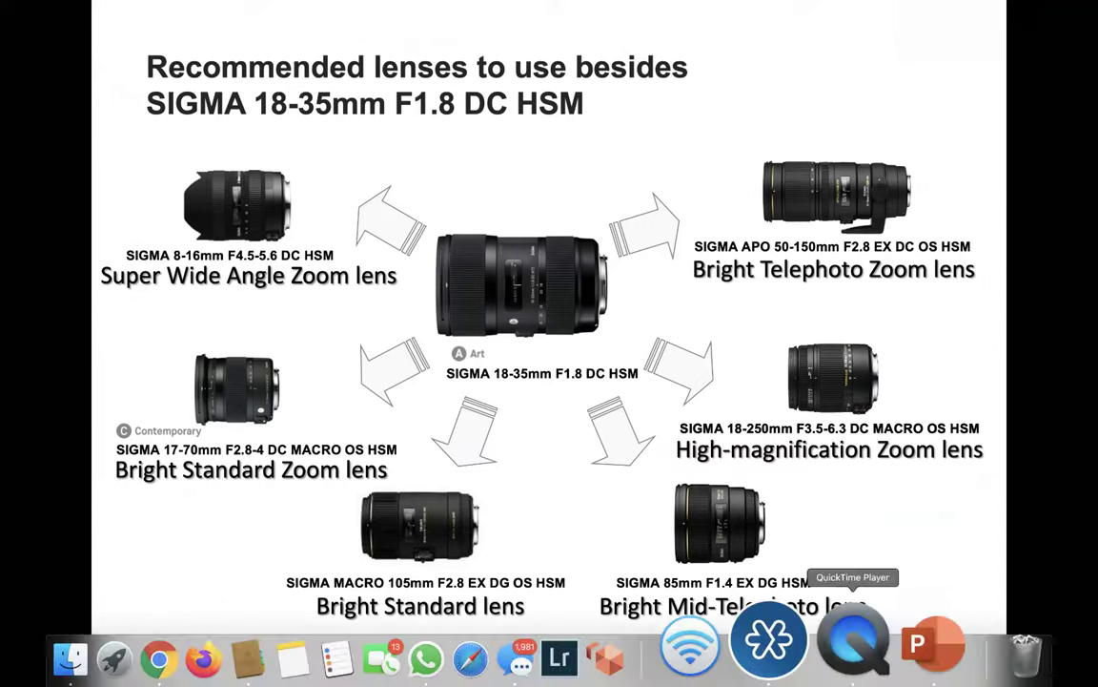
left_click(791, 648)
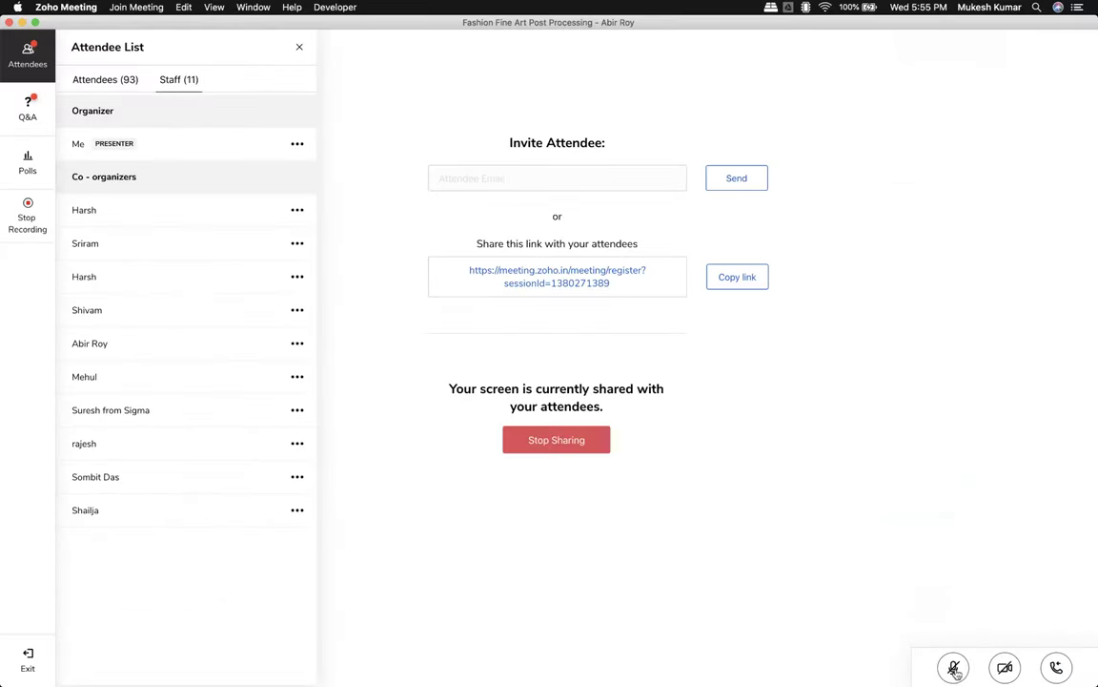
- Switch to the full-screen slideshow space and exit to PowerPoint's editing view on slide 14
key("ctrl+Left")
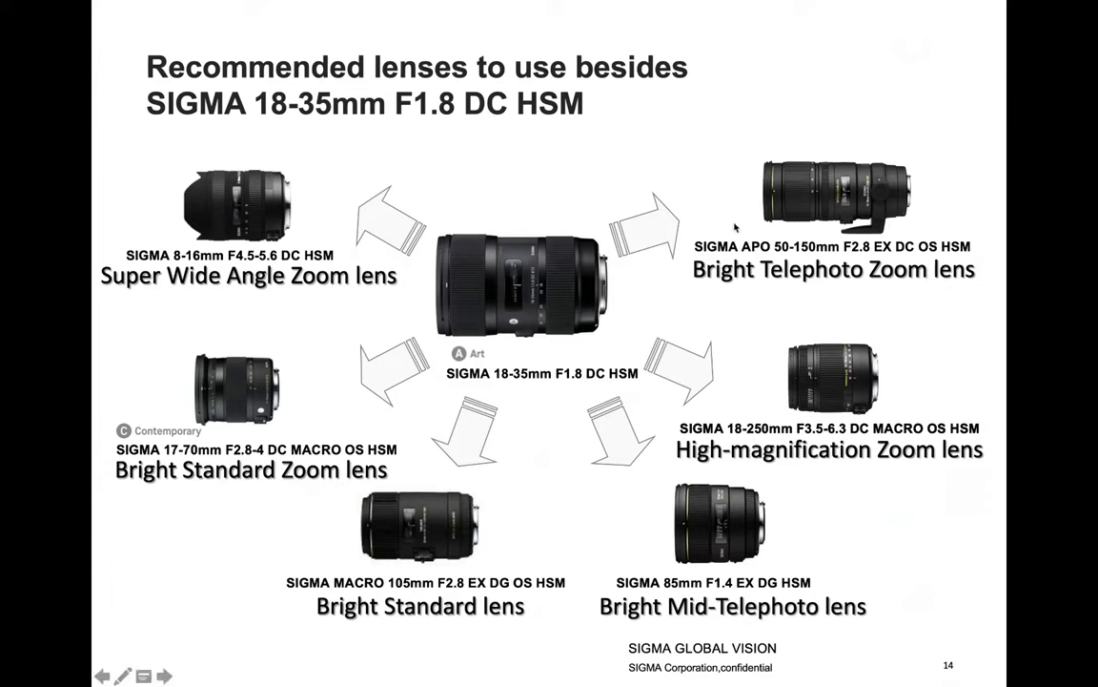
key("Escape")
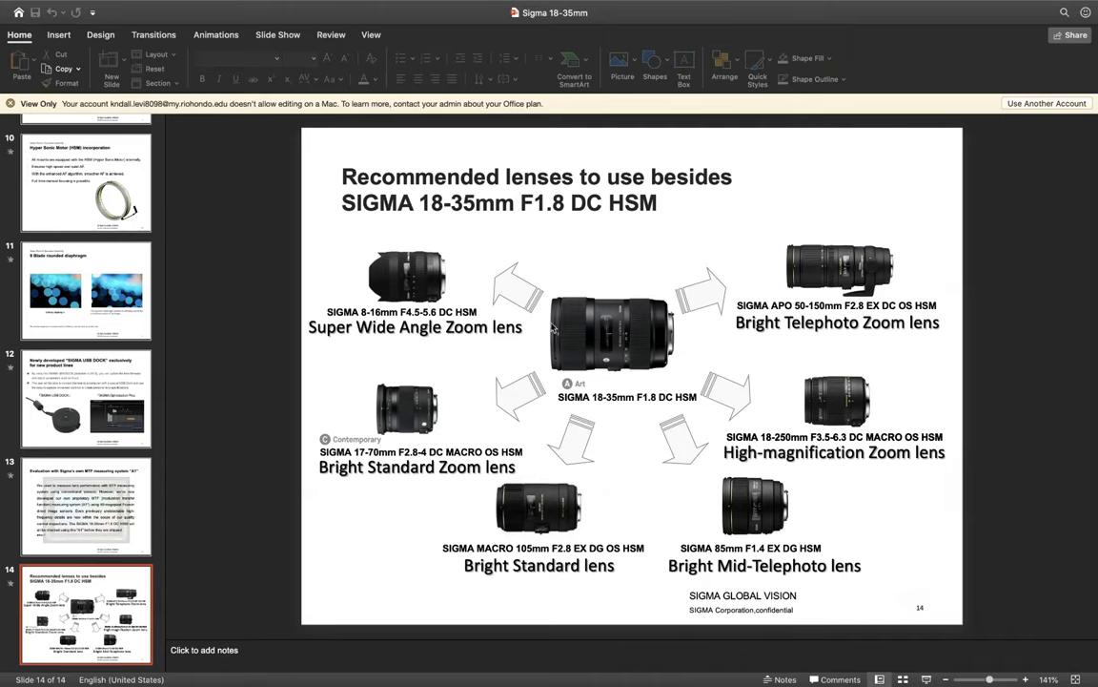
- Bring the Zoho Meeting window with its attendee list back in front of PowerPoint
mouse_move(564, 658)
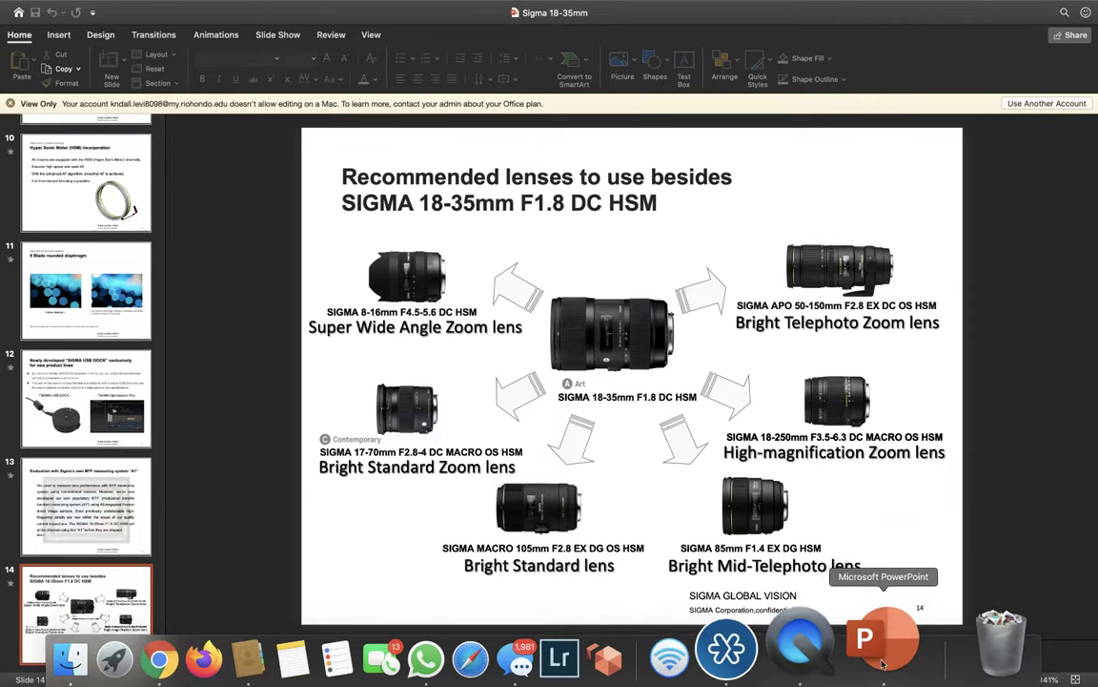
left_click(806, 658)
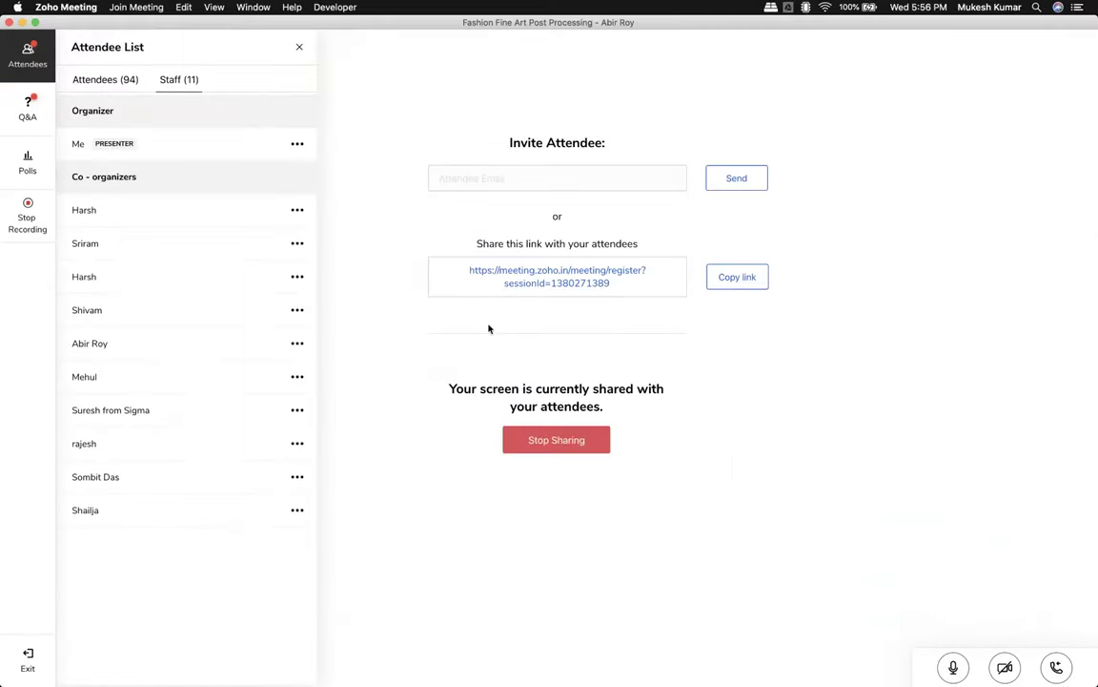
- In Q&A, answer the last Instagram-ID question privately with 'chiizdorcom'
left_click(30, 112)
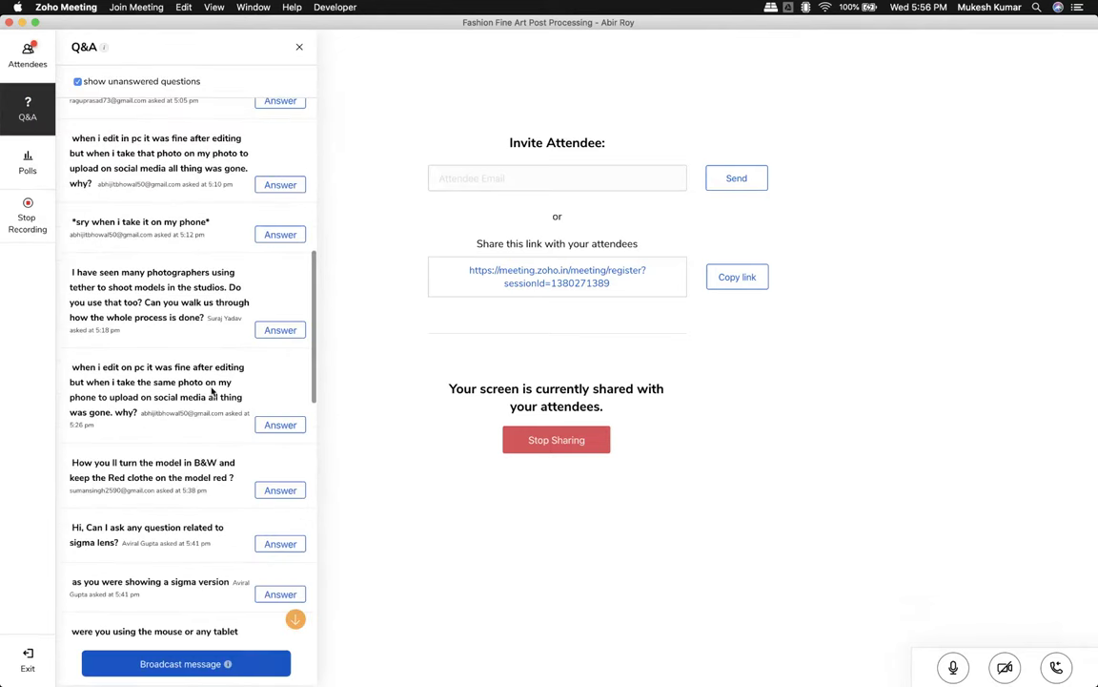
scroll(205, 376, "down", 15)
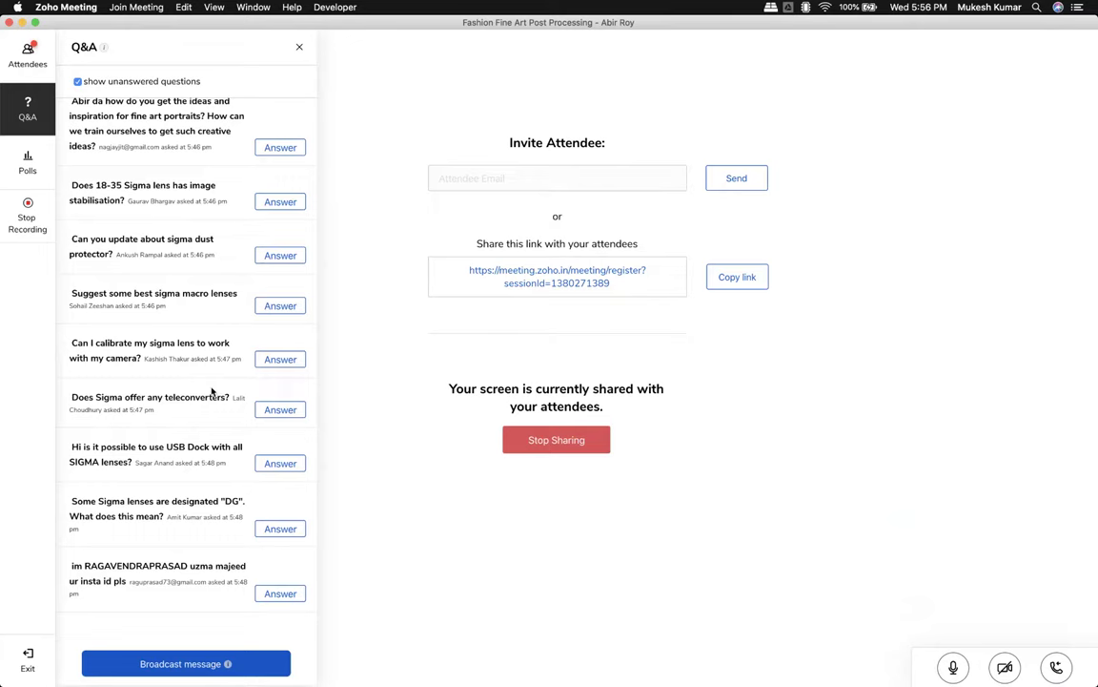
left_click(291, 596)
type("chiiz")
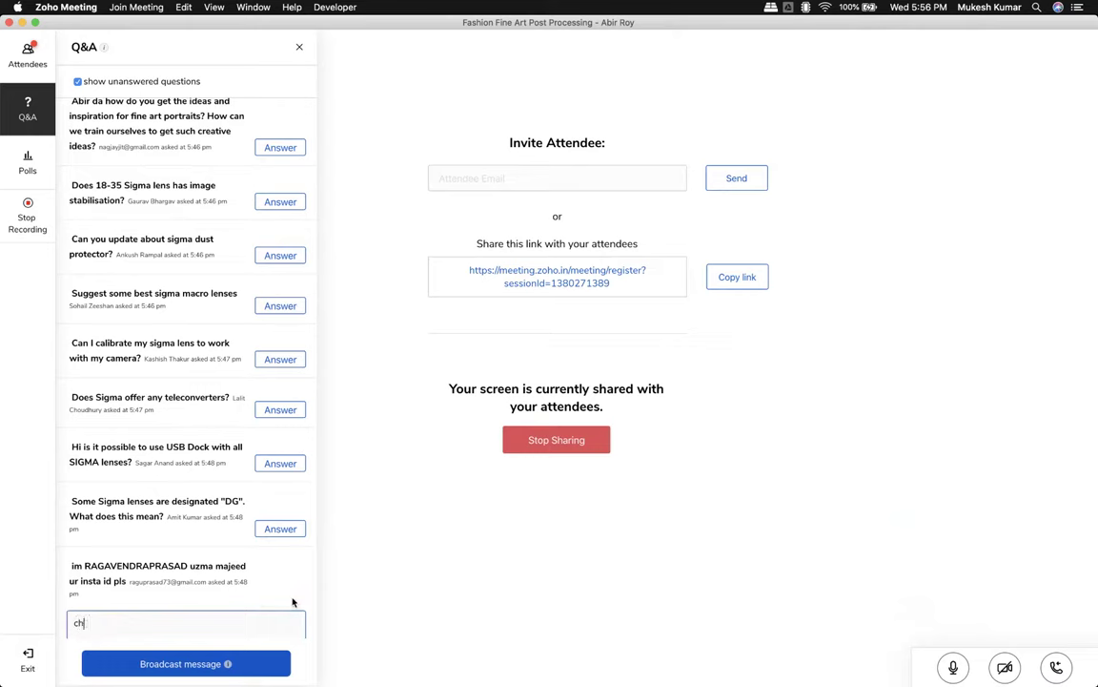
type("dorcom")
left_click(250, 593)
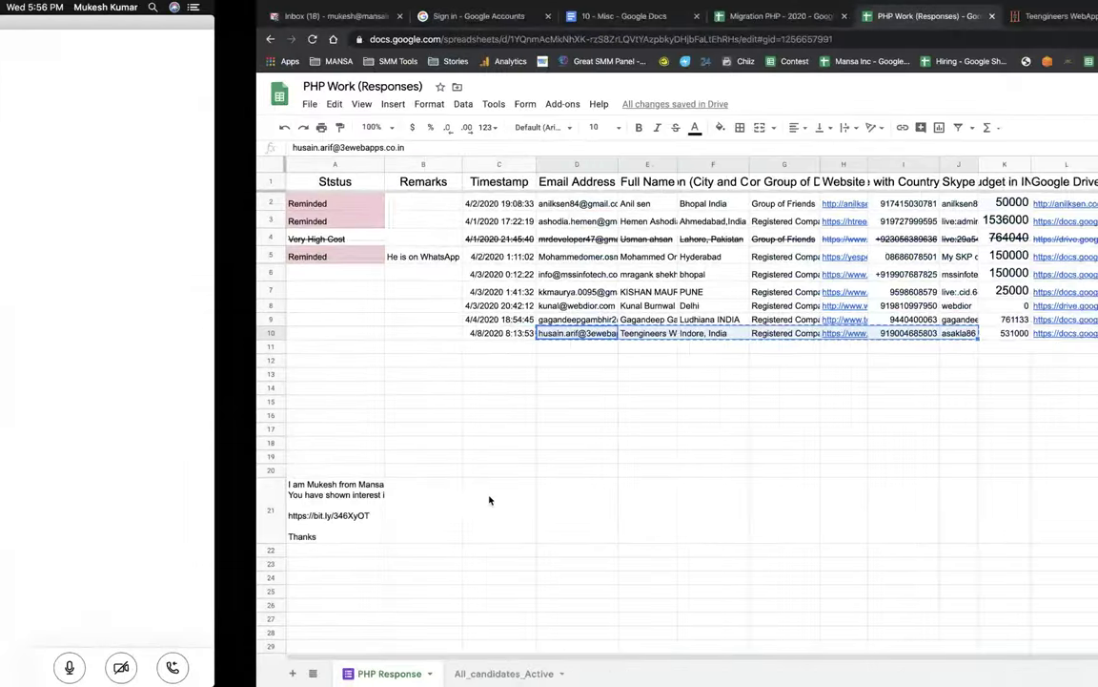
- Stop sharing the screen with attendees from the Zoho Meeting page
mouse_move(877, 586)
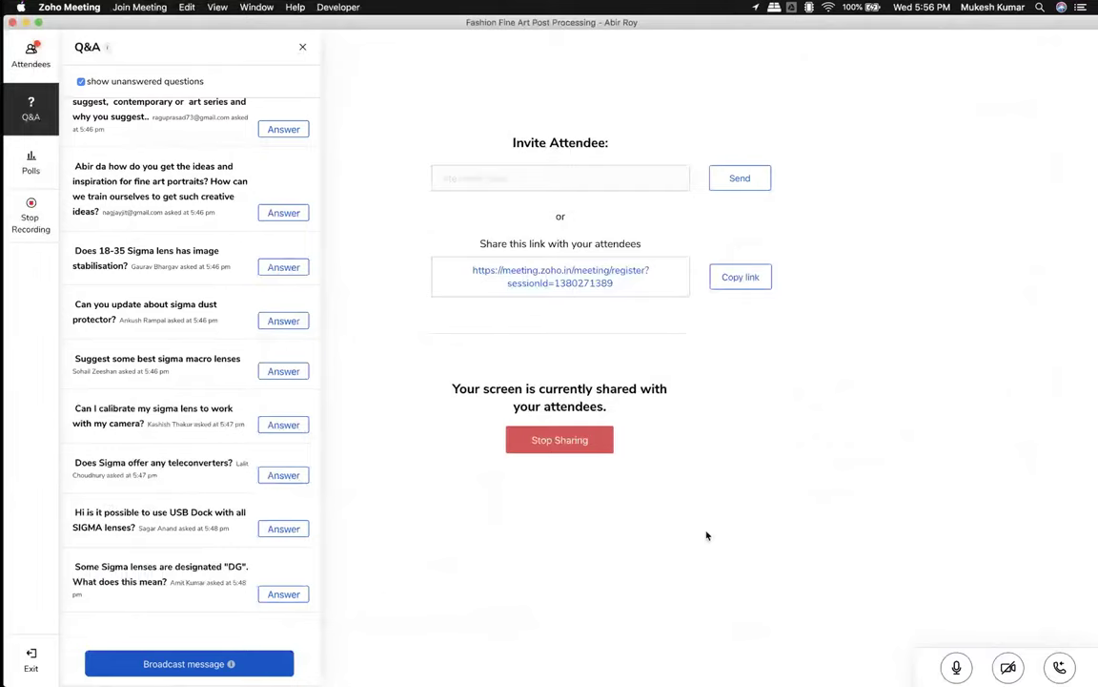
left_click(571, 454)
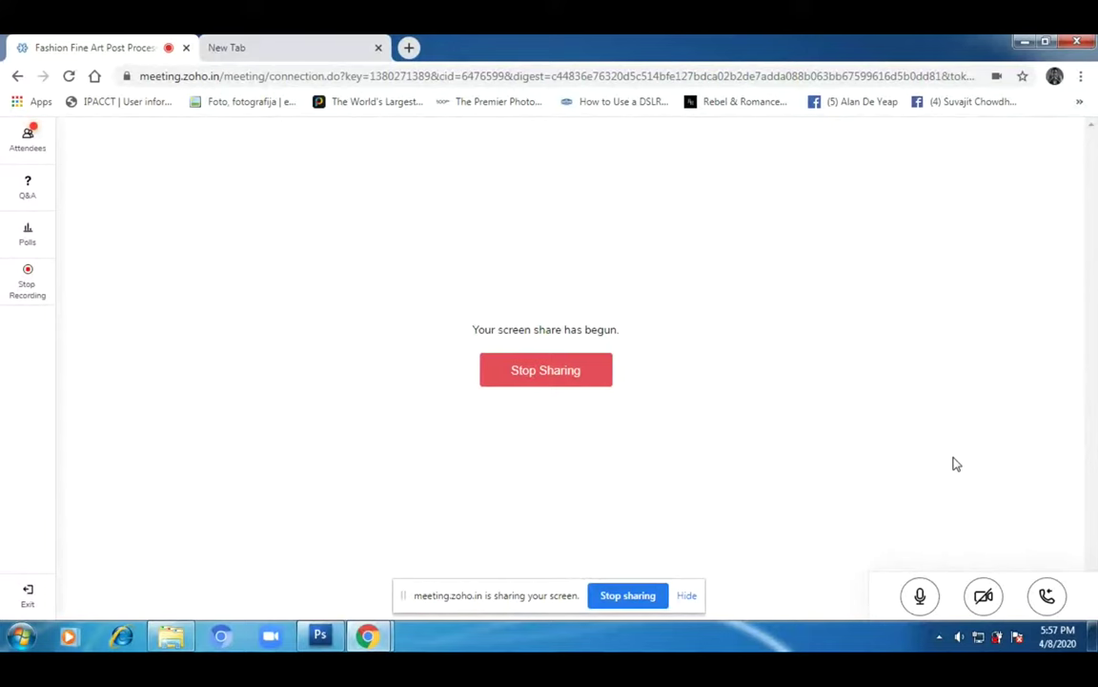
- Dismiss the browser's screen-sharing notice and return to Photoshop with the IMG_6157 files
left_click(686, 596)
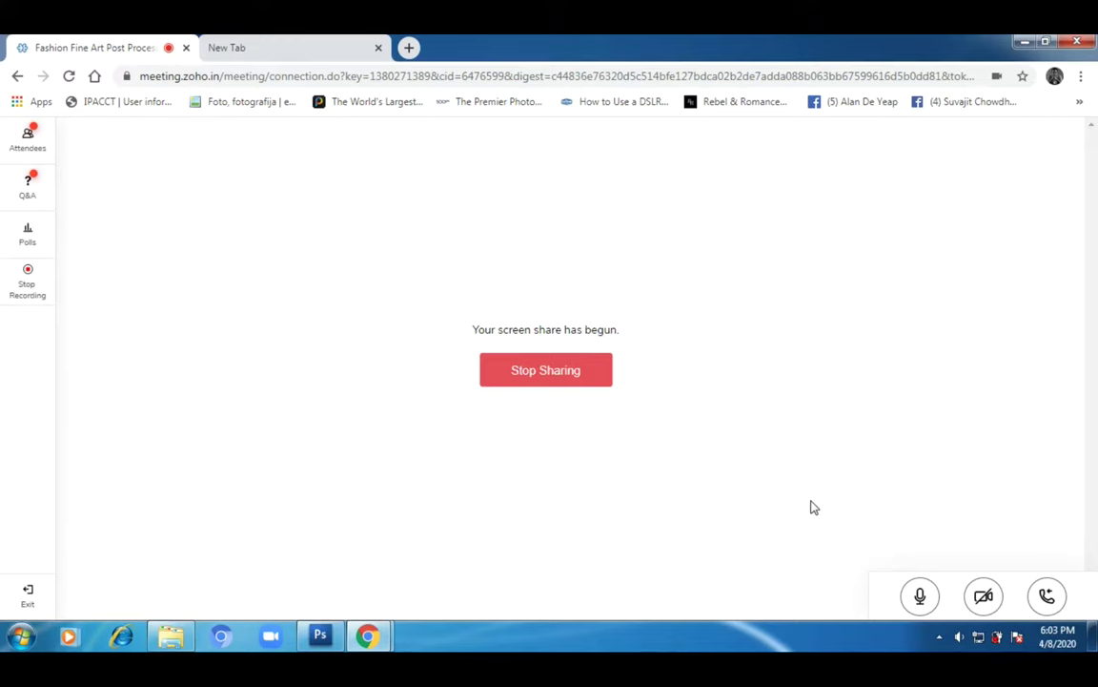
left_click(322, 636)
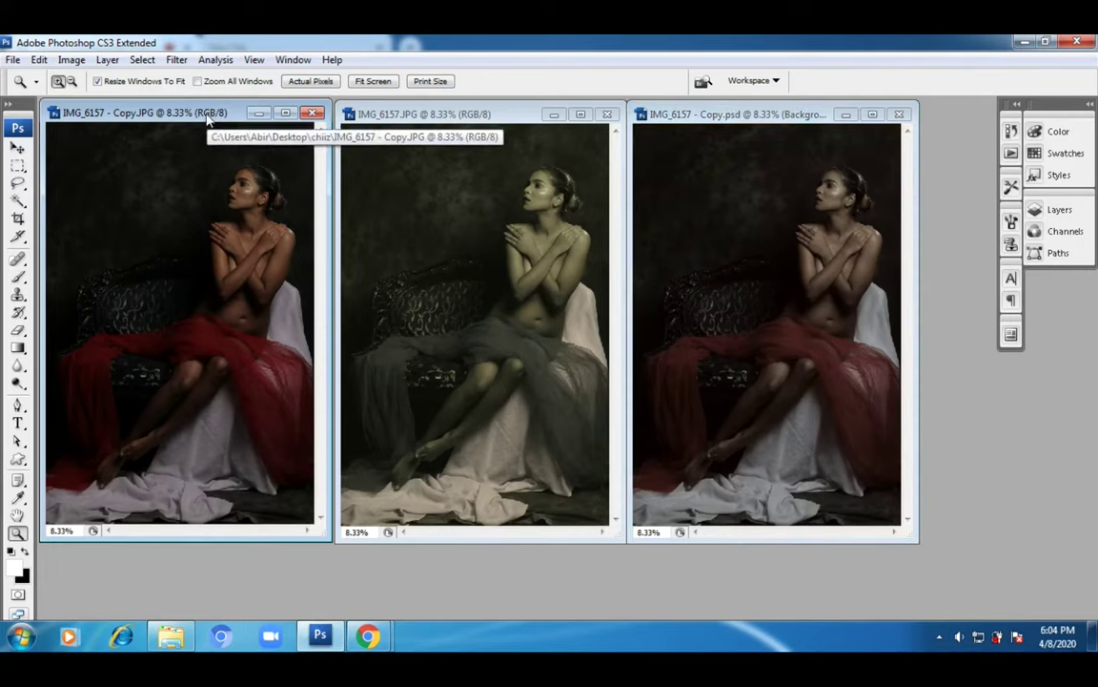
- Move the IMG_6157 - Copy.JPG window over the middle portrait window
left_click_drag(212, 115, 405, 142)
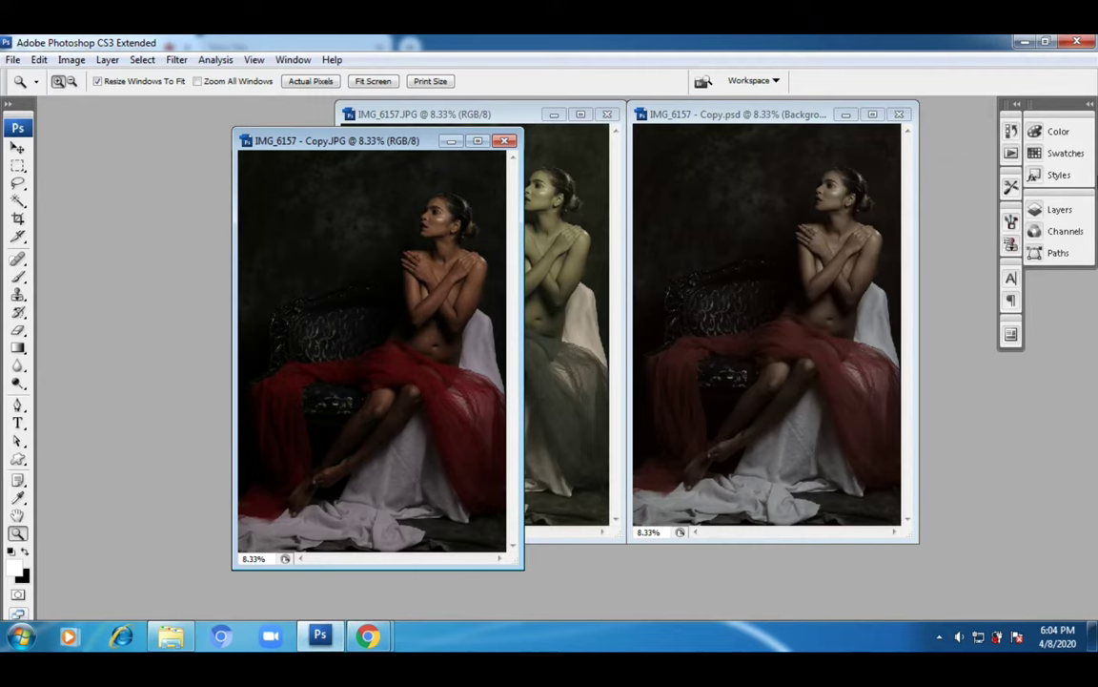
- Maximize IMG_6157 - Copy.JPG and duplicate Background into a Background copy layer in a taller Layers panel
left_click(1060, 214)
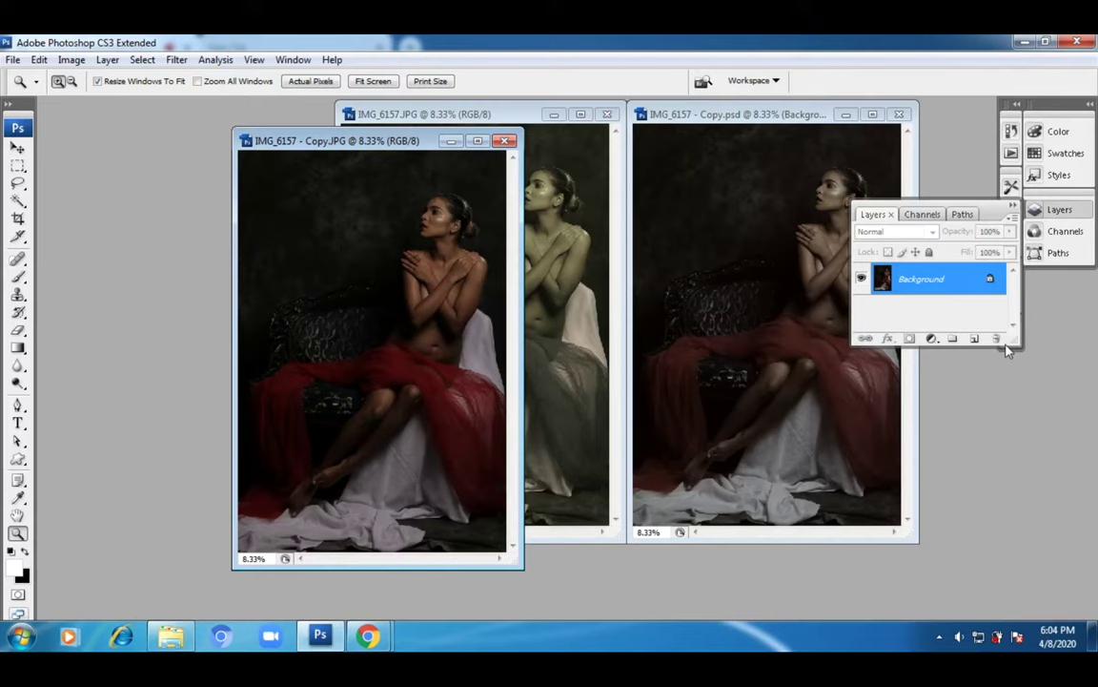
left_click_drag(1009, 345, 1009, 562)
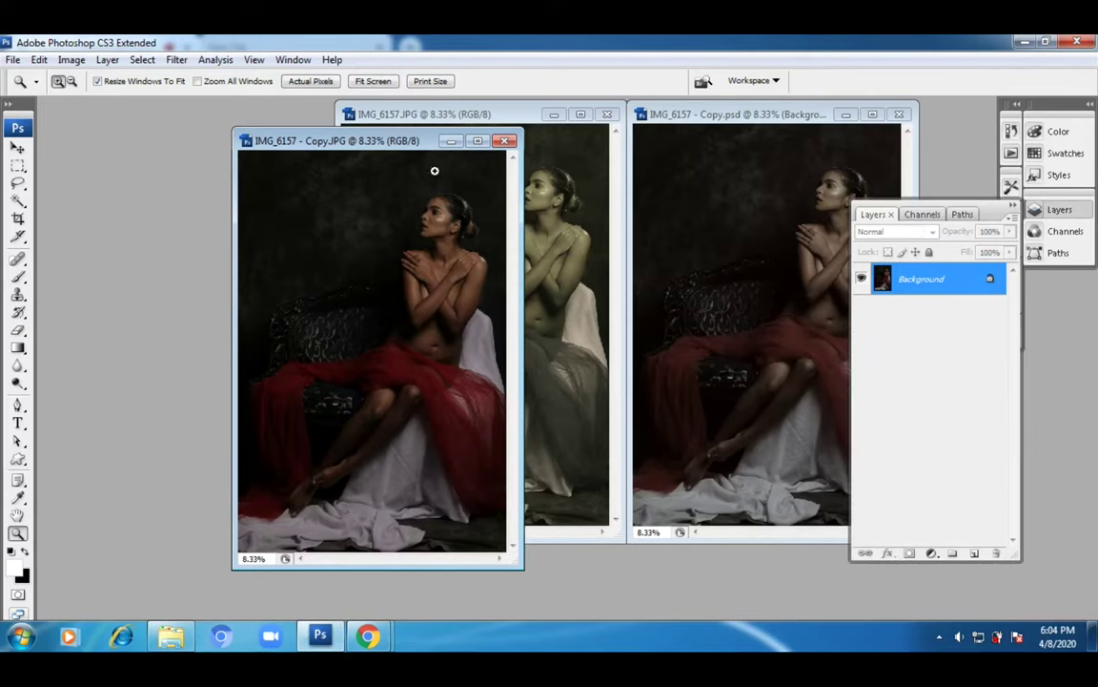
double_click(401, 143)
left_click_drag(958, 279, 974, 553)
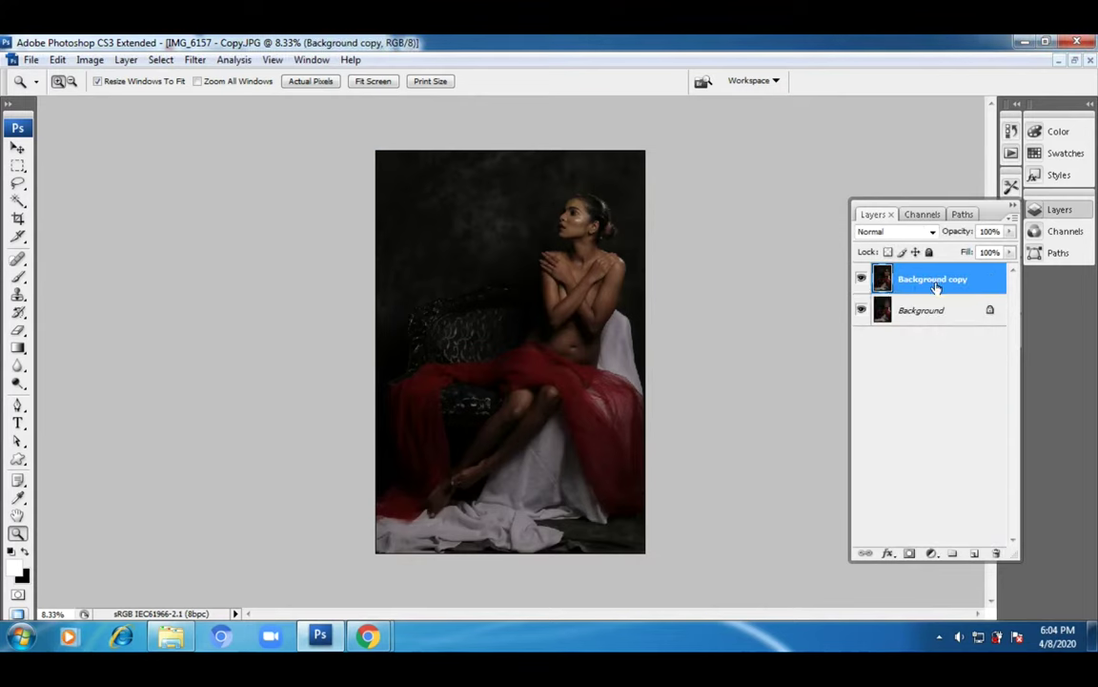
- Start an Image > Adjustments > Black and White conversion of the Background copy layer
left_click(89, 61)
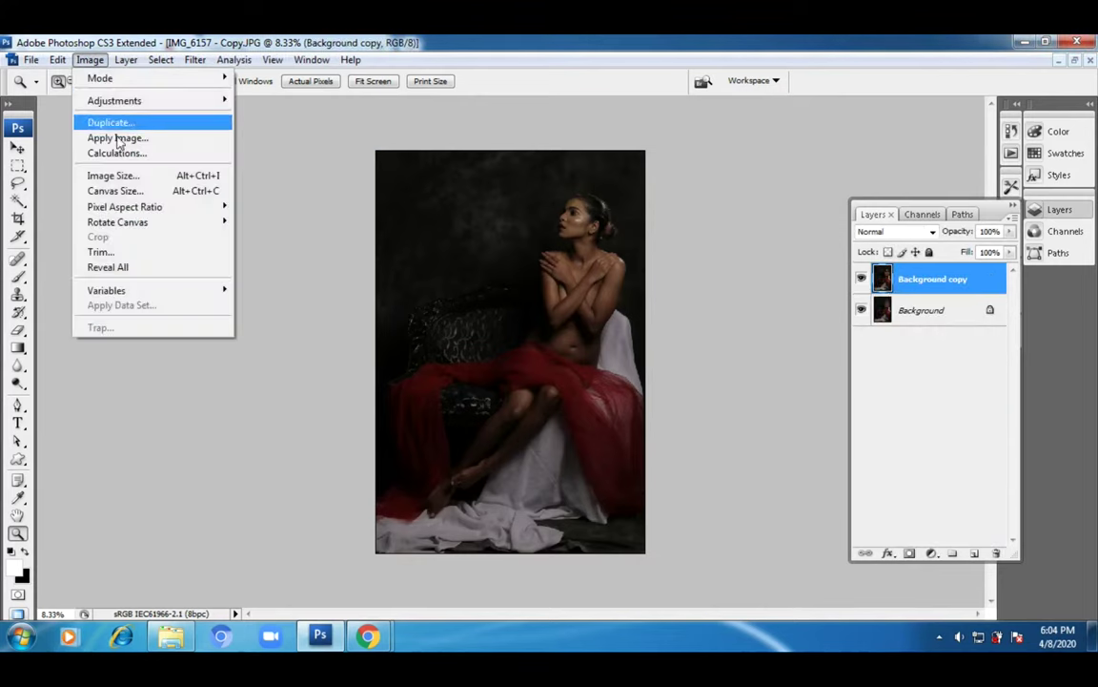
mouse_move(105, 95)
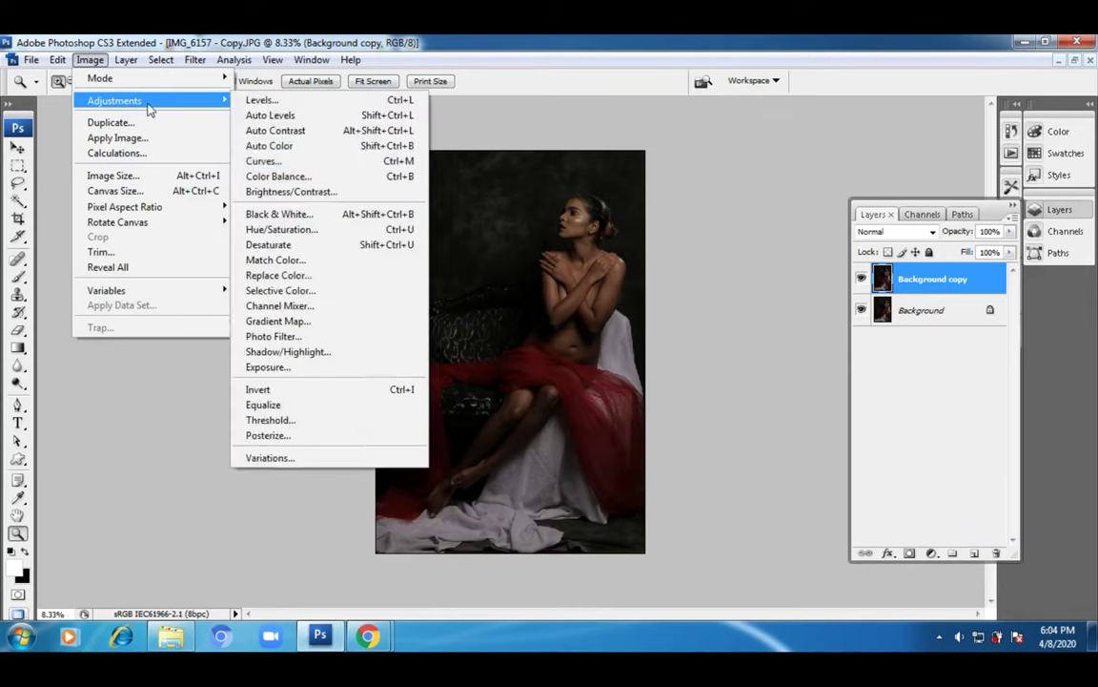
left_click(309, 214)
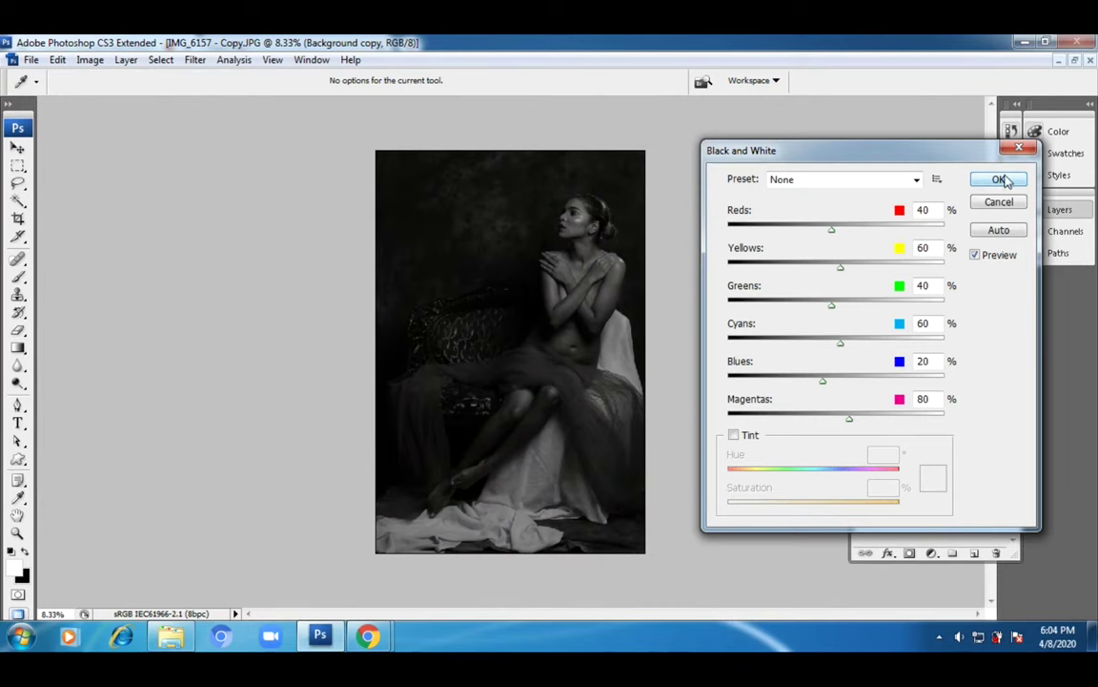
- Apply the black-and-white conversion and zoom in on the model's face
left_click(1000, 179)
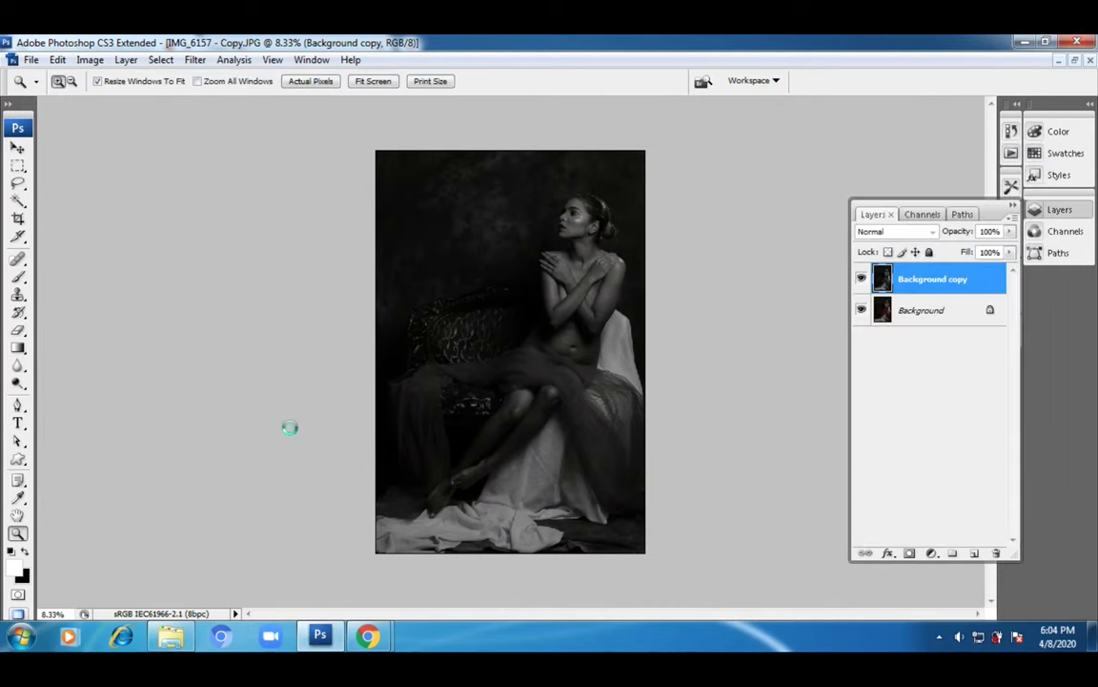
left_click(613, 313)
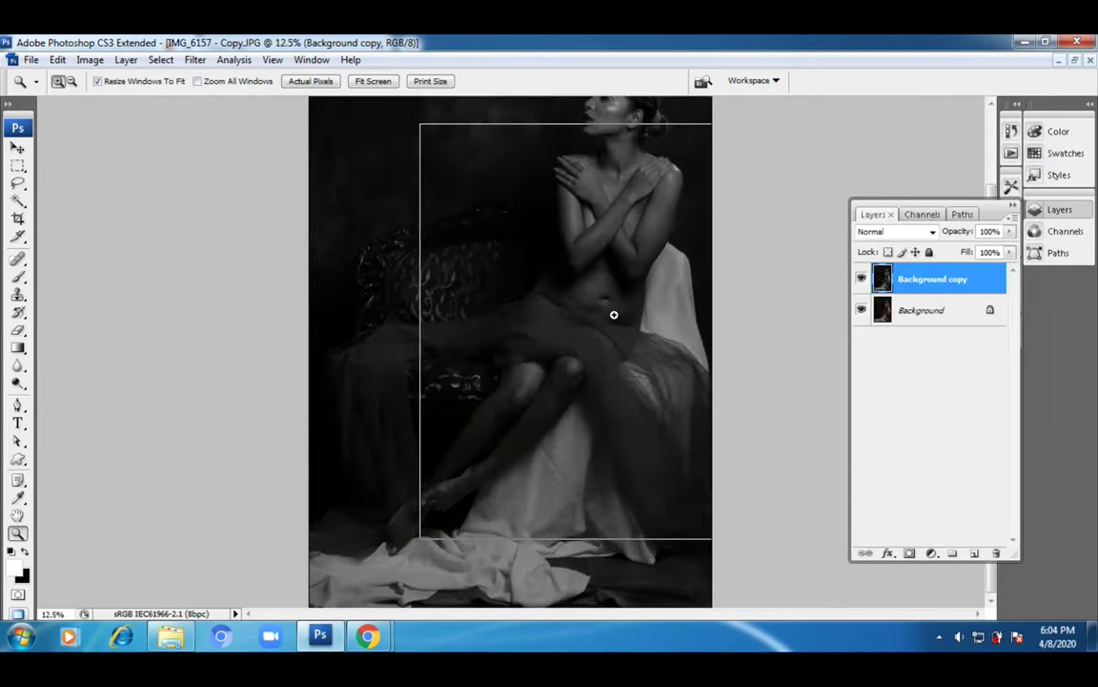
left_click(660, 250)
left_click_drag(659, 226, 552, 400)
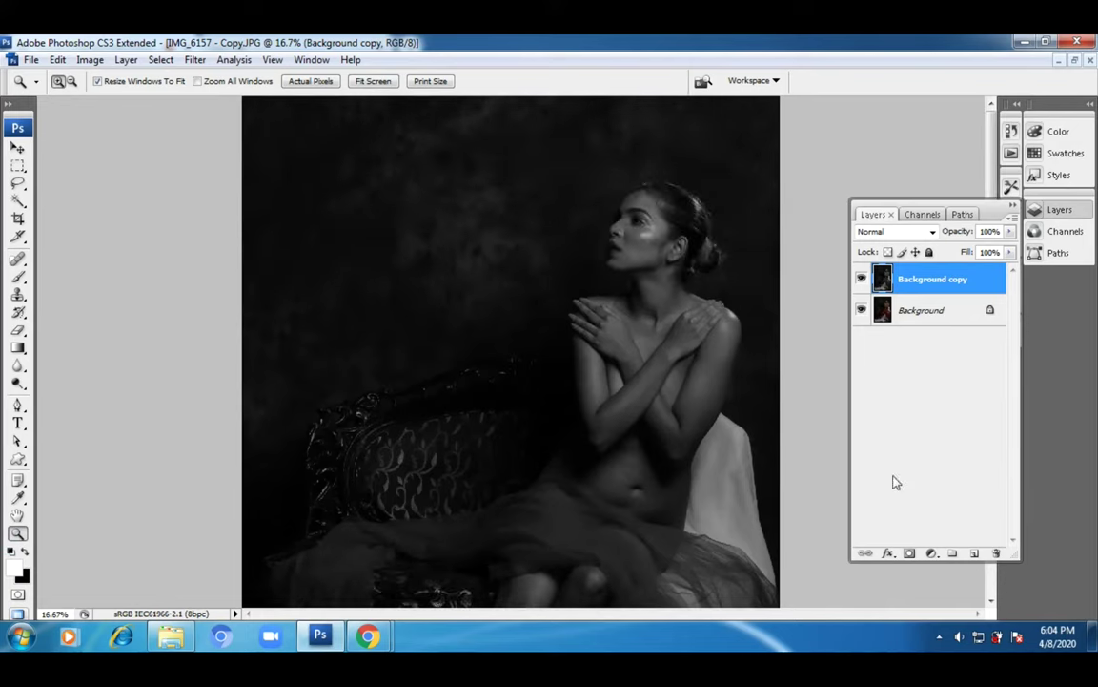
- Add a white layer mask to Background copy and select the Brush tool
left_click(911, 556)
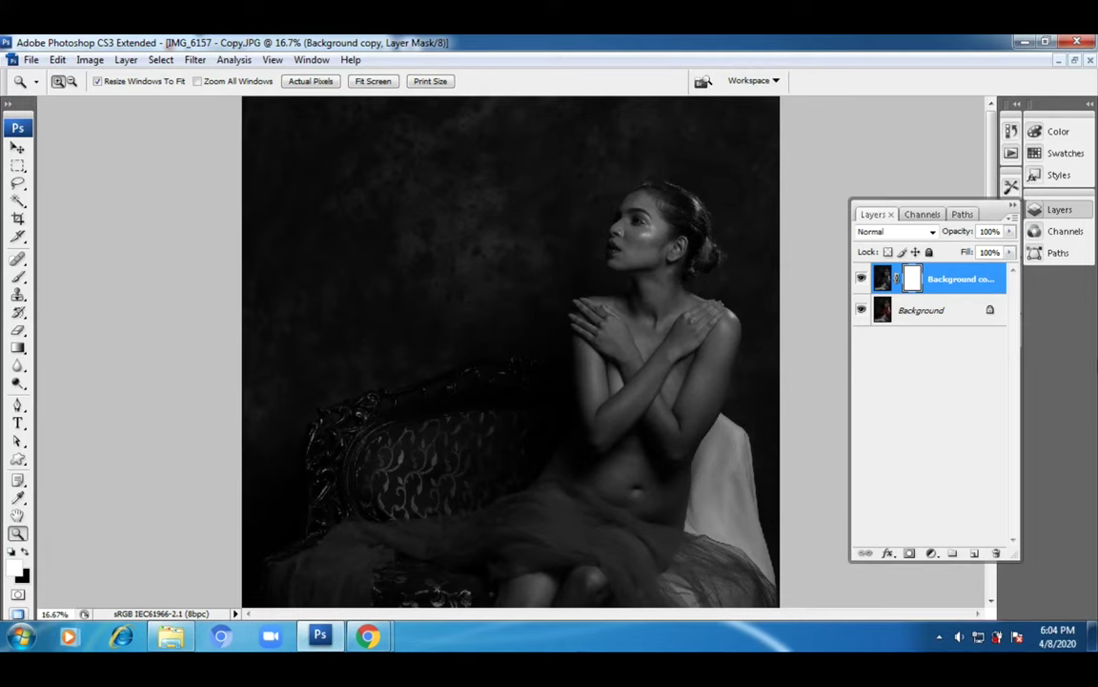
scroll(381, 439, "down", 3)
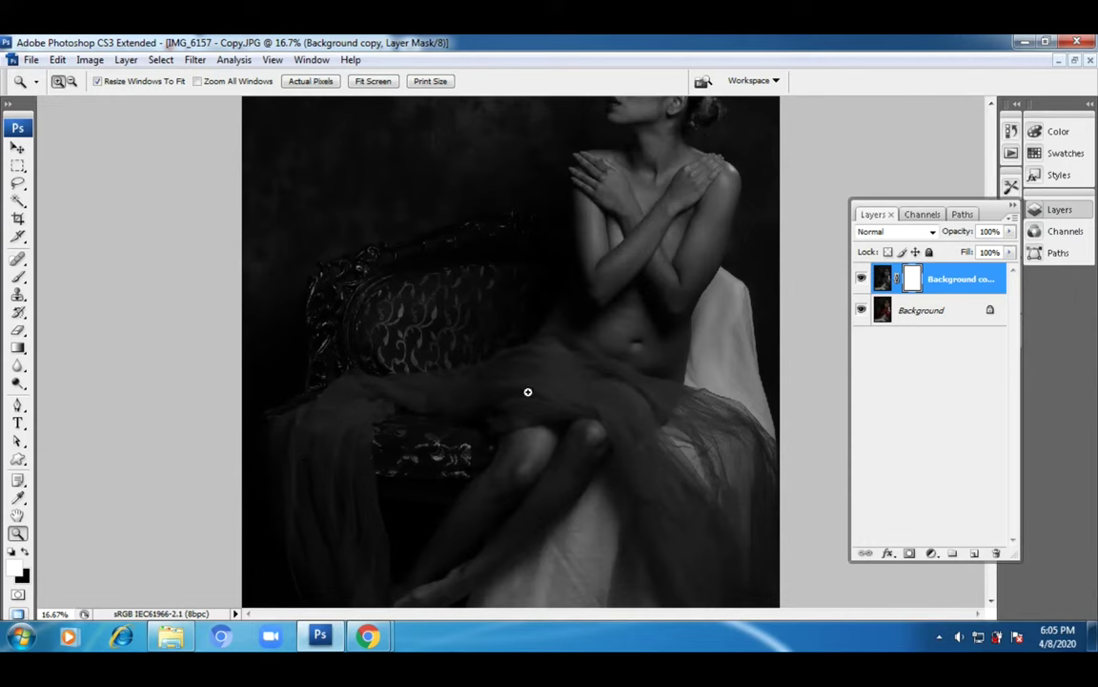
left_click(18, 257)
left_click(18, 277)
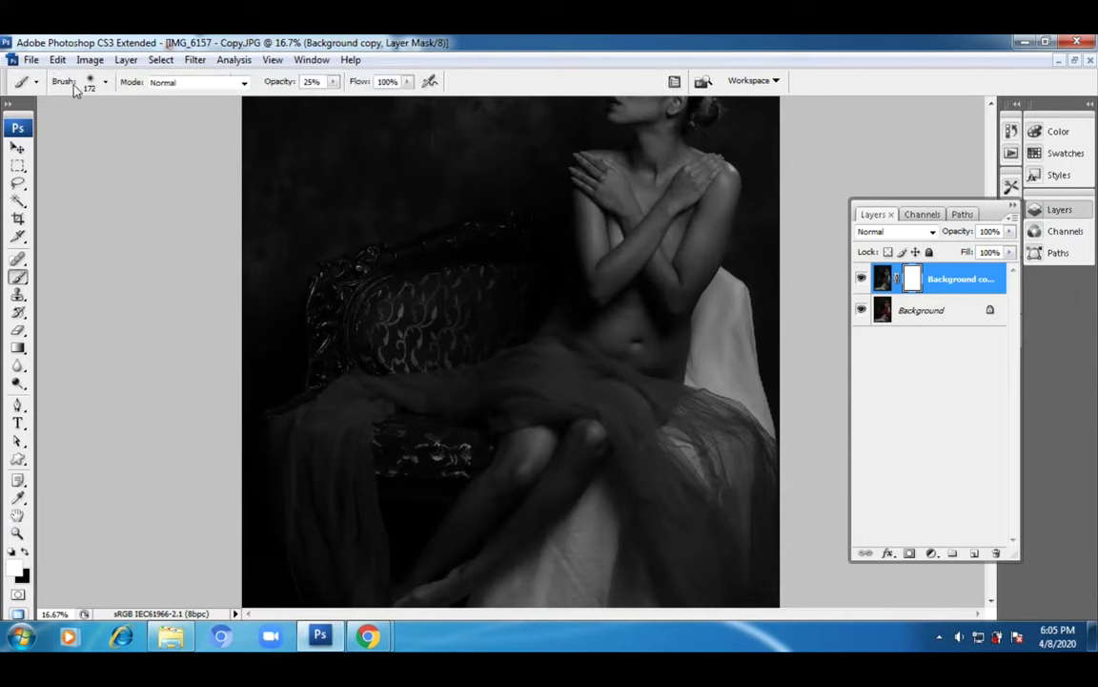
- Set the brush diameter to 329 px with black as the foreground colour
left_click(105, 83)
left_click_drag(132, 125, 148, 124)
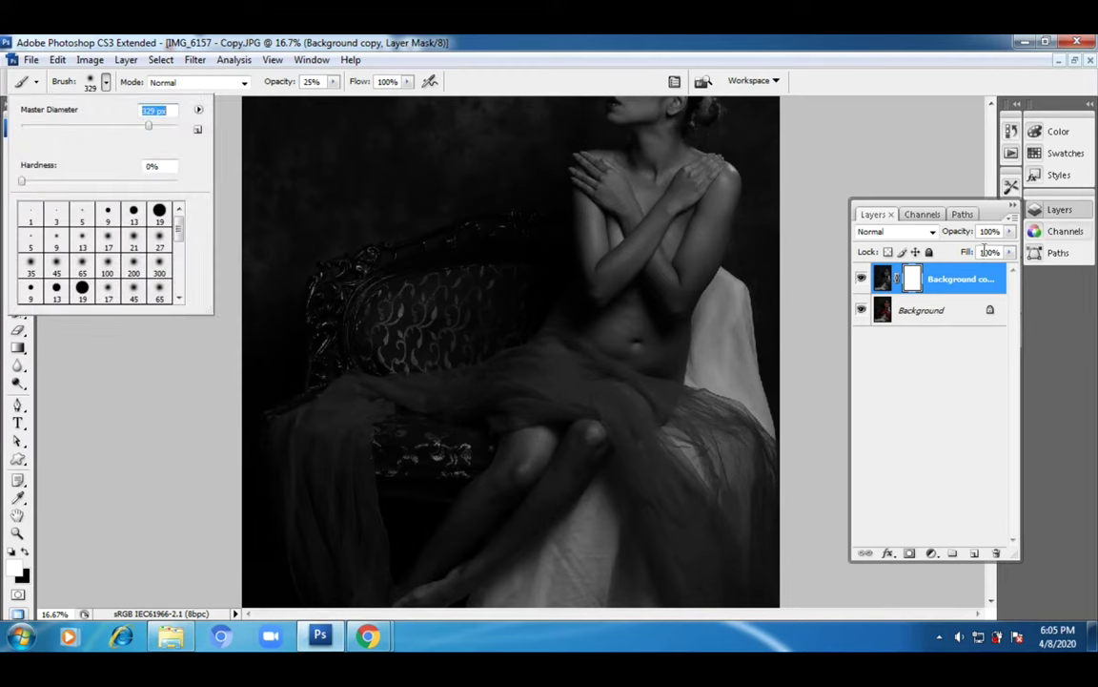
left_click(302, 456)
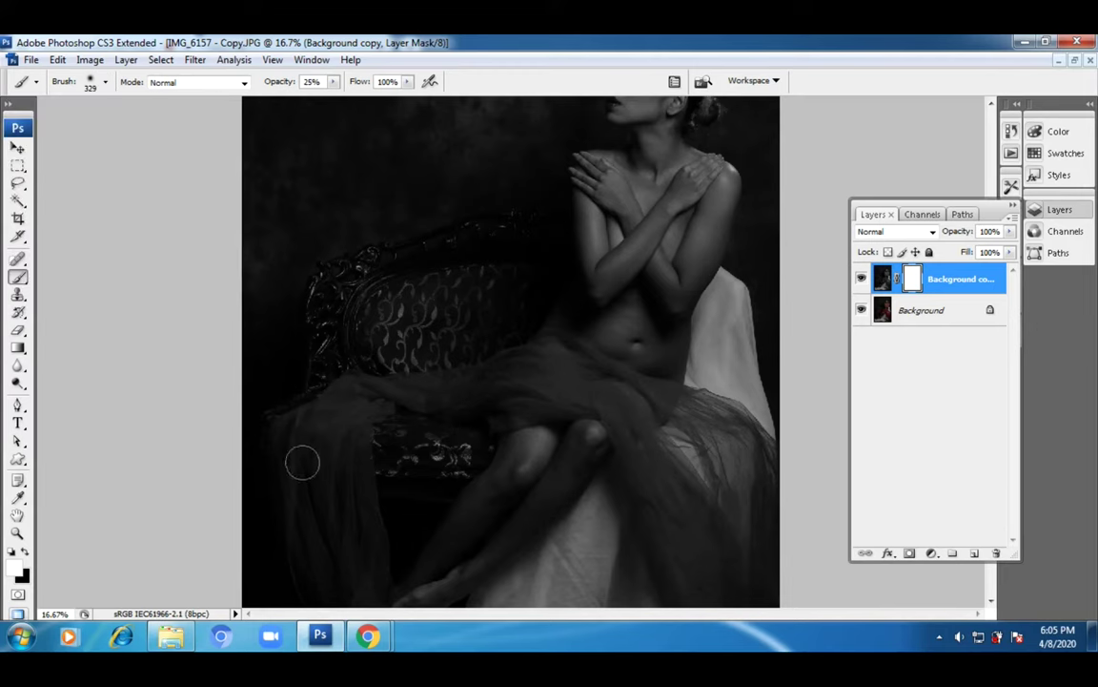
left_click(25, 553)
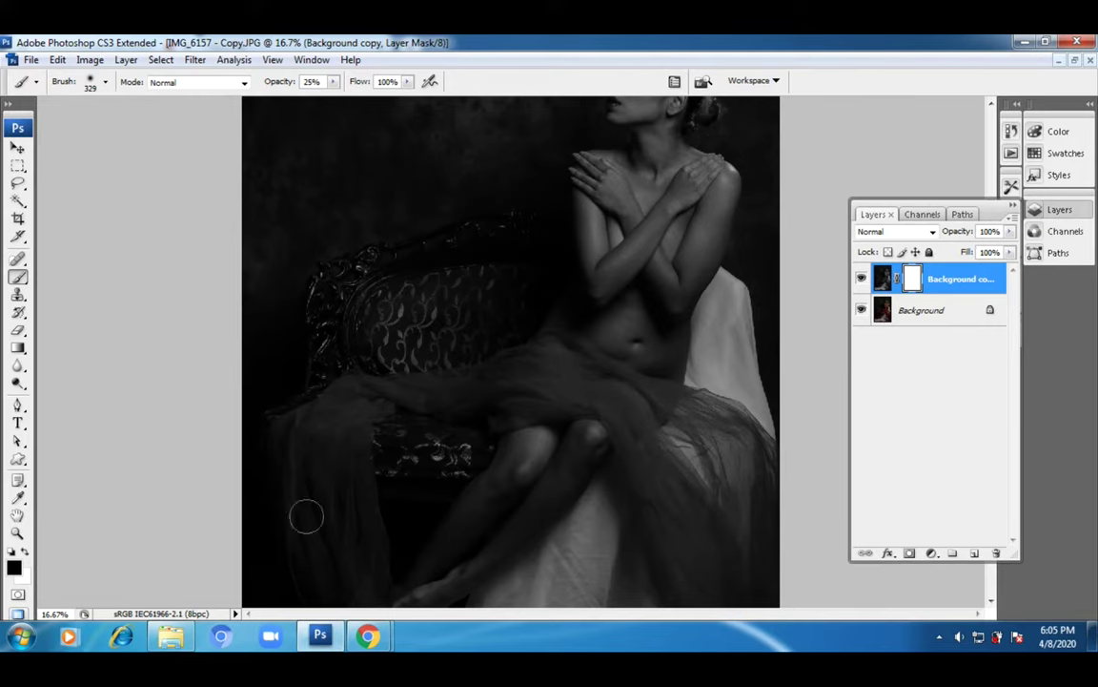
- Paint the mask over the red drape at lower left and along the right side
mouse_move(300, 459)
left_mouse_down()
mouse_move(336, 589)
mouse_move(343, 558)
mouse_move(352, 572)
mouse_move(364, 512)
mouse_move(356, 601)
mouse_move(344, 432)
mouse_move(332, 512)
mouse_move(332, 407)
mouse_move(299, 475)
mouse_move(311, 411)
mouse_move(290, 449)
mouse_move(291, 430)
mouse_move(288, 456)
mouse_move(327, 594)
mouse_move(368, 601)
mouse_move(367, 524)
mouse_move(374, 540)
mouse_move(350, 466)
mouse_move(360, 525)
mouse_move(354, 400)
mouse_move(351, 436)
mouse_move(360, 408)
mouse_move(322, 433)
mouse_move(329, 415)
mouse_move(291, 422)
mouse_move(361, 394)
mouse_move(348, 394)
mouse_move(430, 384)
mouse_move(394, 388)
mouse_move(425, 396)
mouse_move(408, 402)
mouse_move(542, 377)
mouse_move(552, 374)
mouse_move(494, 375)
mouse_move(562, 347)
mouse_move(540, 357)
mouse_move(575, 363)
mouse_move(606, 402)
mouse_move(448, 401)
mouse_move(515, 386)
mouse_move(566, 357)
mouse_move(694, 442)
mouse_move(624, 403)
mouse_move(652, 430)
mouse_move(644, 468)
mouse_move(634, 430)
mouse_move(658, 469)
mouse_move(670, 542)
mouse_move(639, 473)
mouse_move(688, 592)
mouse_move(692, 508)
mouse_move(677, 447)
mouse_move(731, 441)
mouse_move(662, 375)
mouse_move(748, 462)
left_mouse_up()
left_click_drag(641, 491, 637, 344)
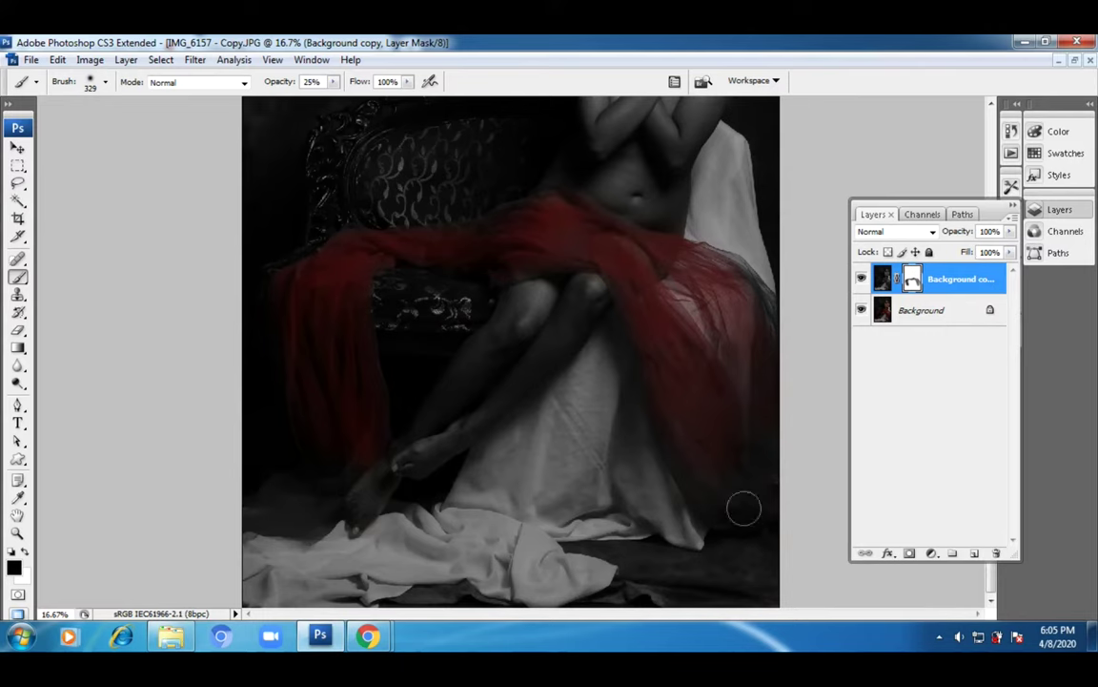
mouse_move(721, 497)
left_mouse_down()
mouse_move(755, 512)
mouse_move(765, 489)
mouse_move(780, 378)
mouse_move(764, 376)
mouse_move(750, 307)
mouse_move(768, 319)
mouse_move(784, 345)
mouse_move(715, 288)
mouse_move(711, 316)
mouse_move(647, 256)
mouse_move(546, 222)
mouse_move(563, 271)
left_mouse_up()
left_click_drag(344, 370, 312, 499)
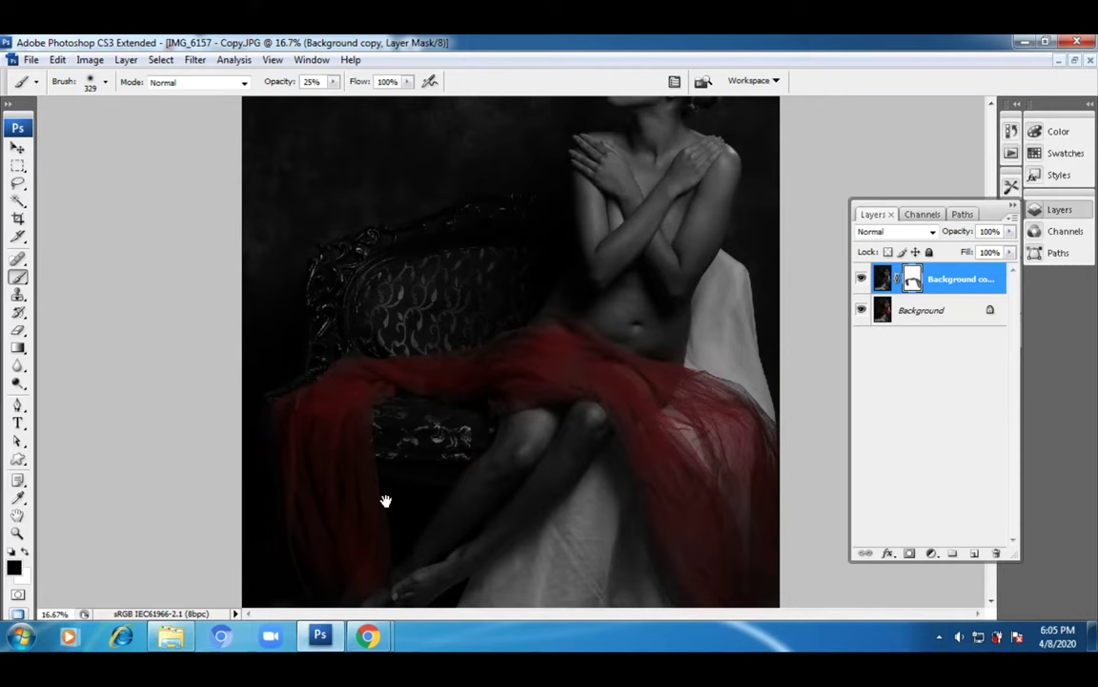
mouse_move(620, 431)
left_mouse_down()
mouse_move(696, 534)
mouse_move(663, 454)
left_mouse_up()
- Zoom out to 12.5% and delete the Background copy layer
left_click(17, 532)
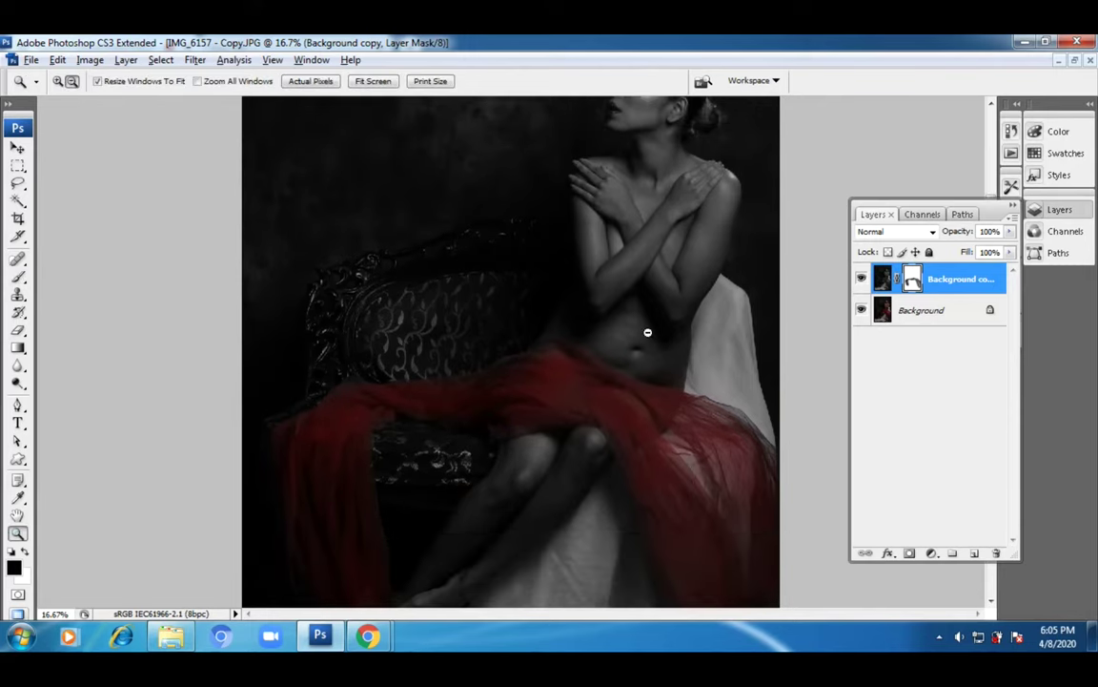
left_click(647, 332, "alt")
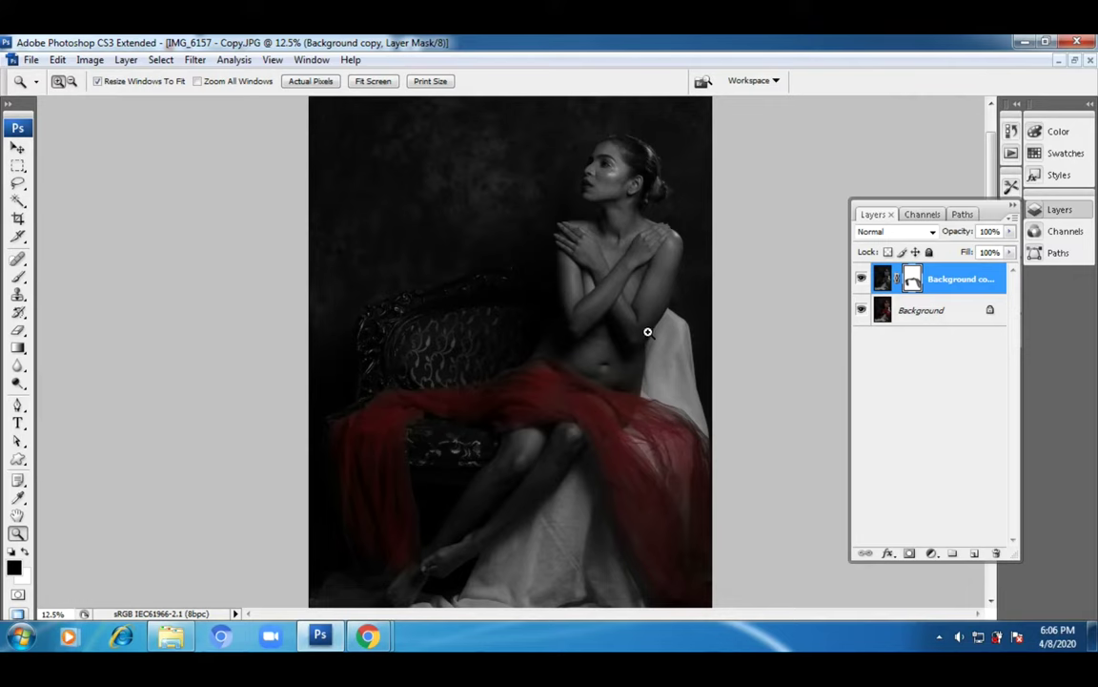
left_click_drag(998, 282, 998, 553)
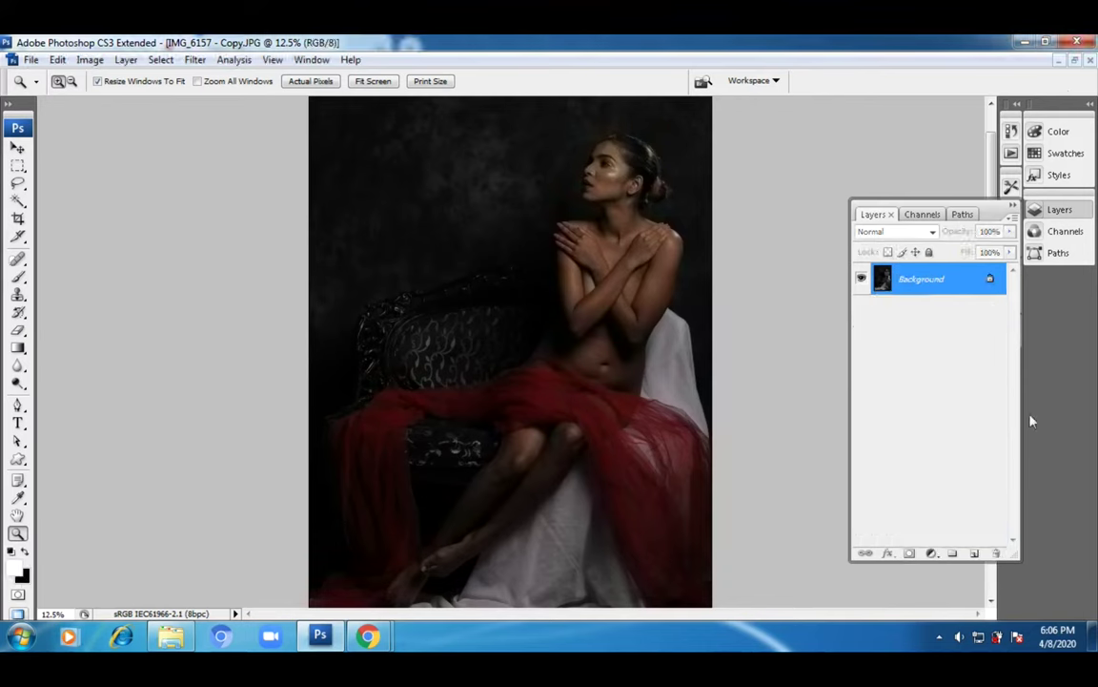
- Zoom to 8.33% and float the three IMG_6157 documents as separate side-by-side windows
left_click(644, 300, "alt")
left_click(1075, 59)
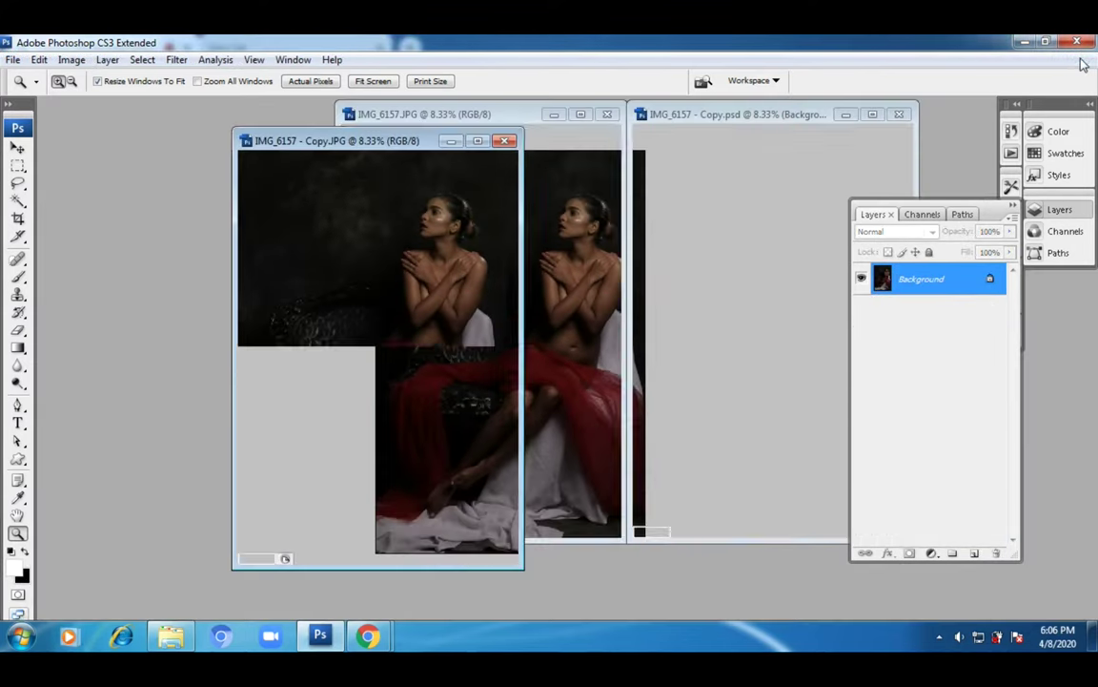
left_click_drag(410, 142, 217, 116)
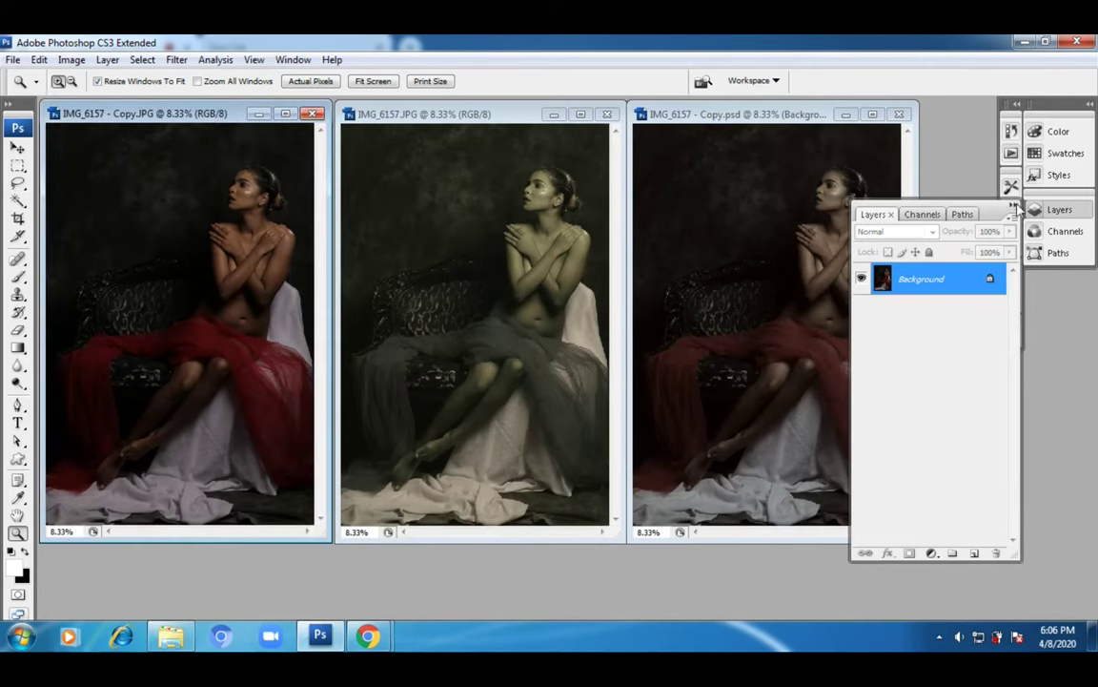
left_click(917, 186)
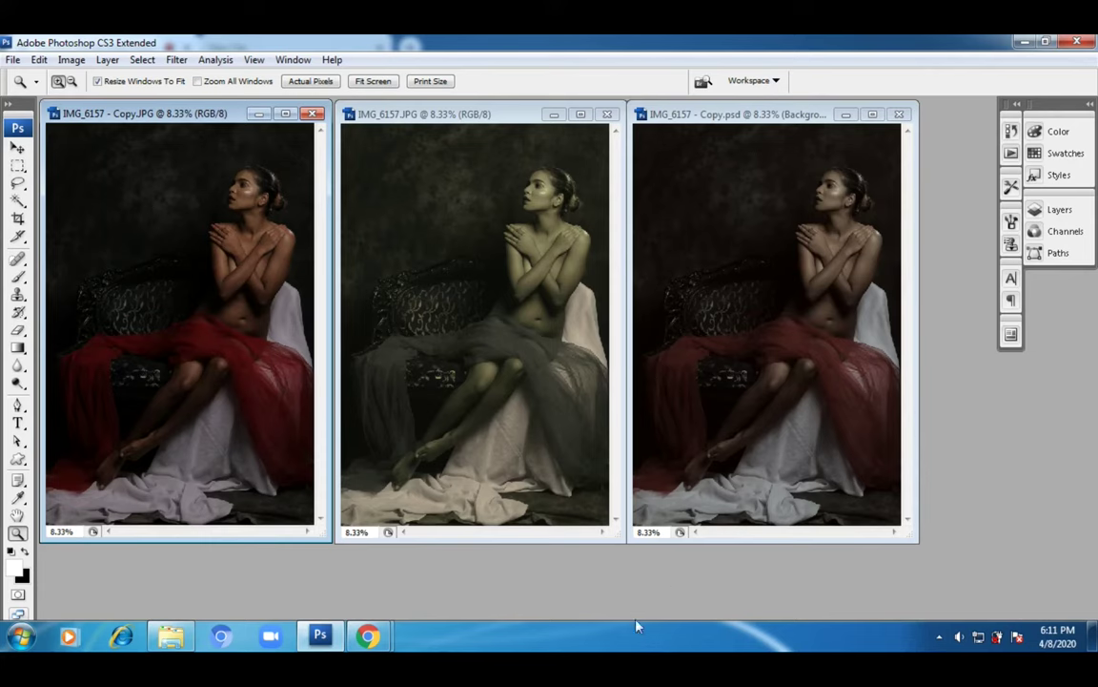
- Switch from Photoshop to the Zoho Meeting window in Chrome
left_click(367, 635)
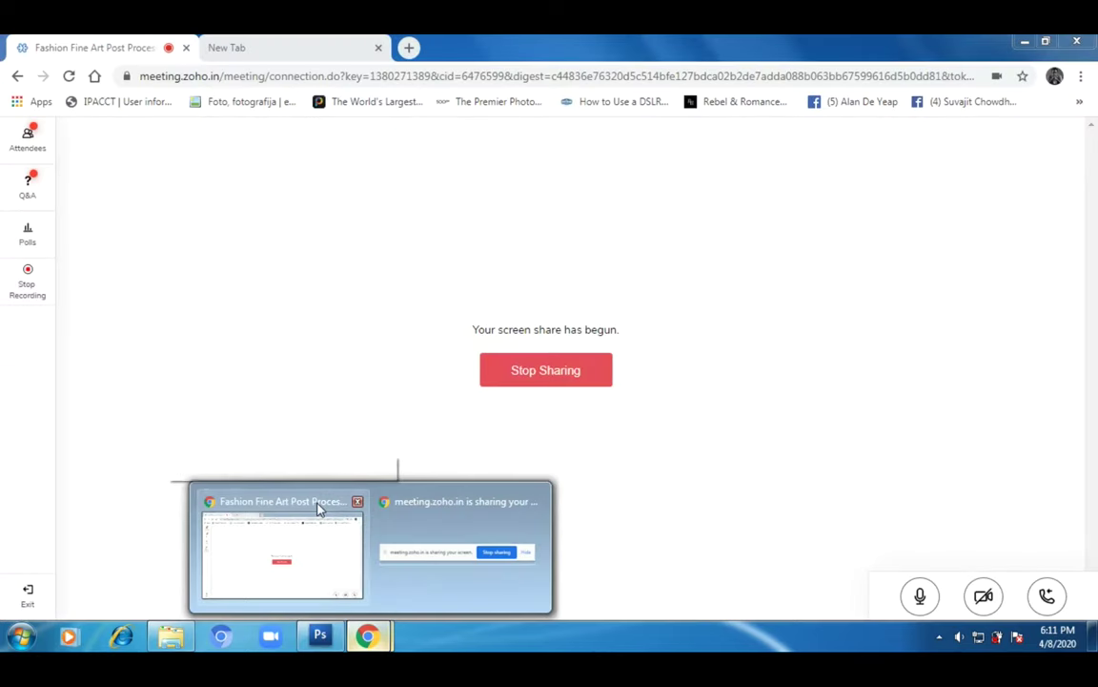
left_click(319, 507)
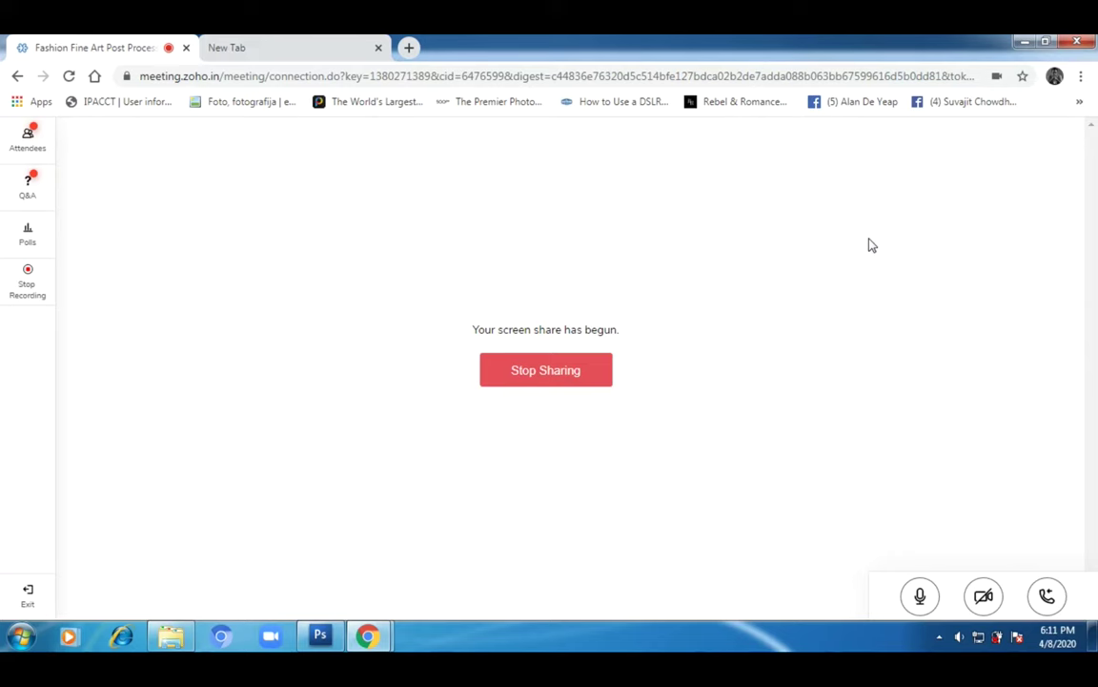
- Check the meeting attendees list, then close the empty New Tab
left_click(21, 148)
left_click(21, 148)
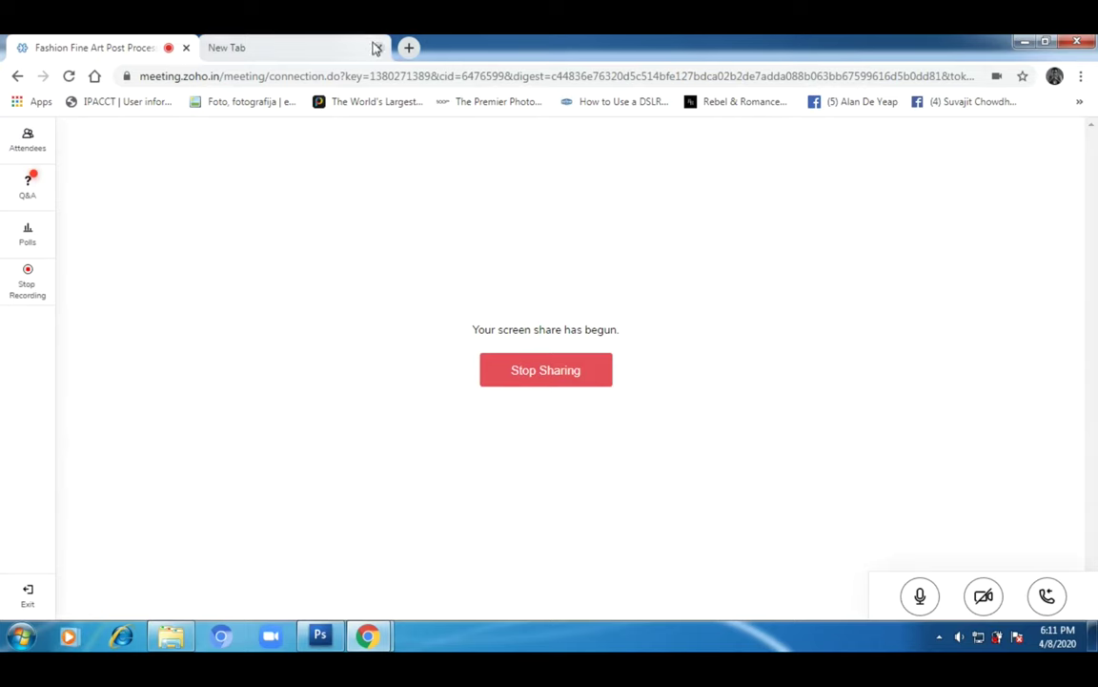
left_click(379, 49)
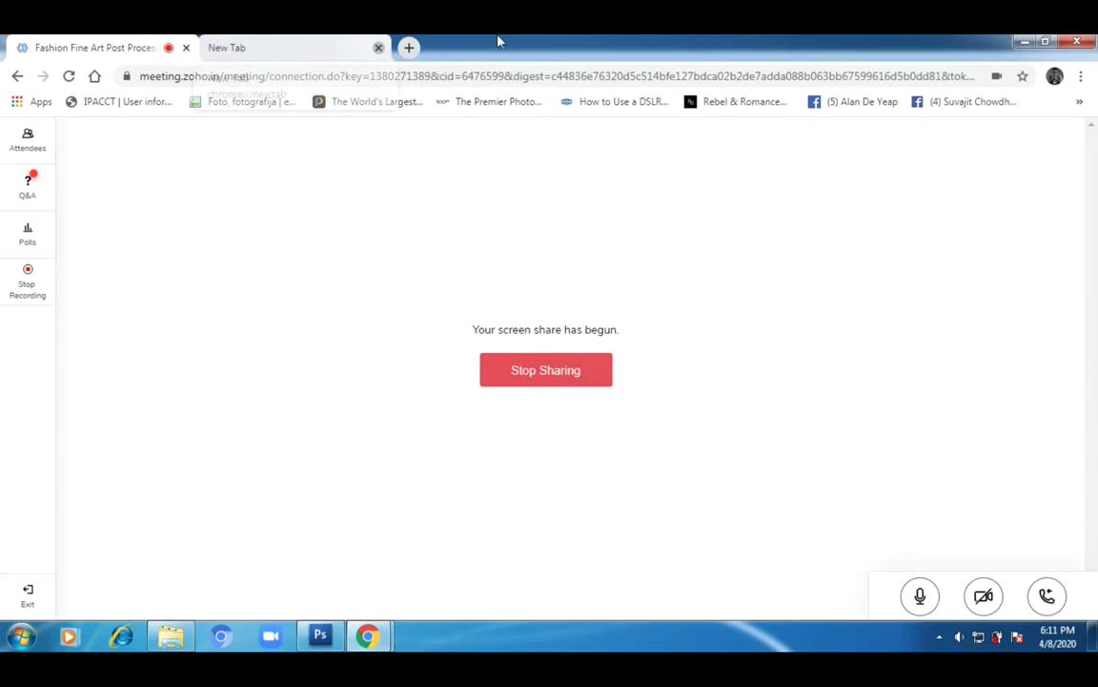